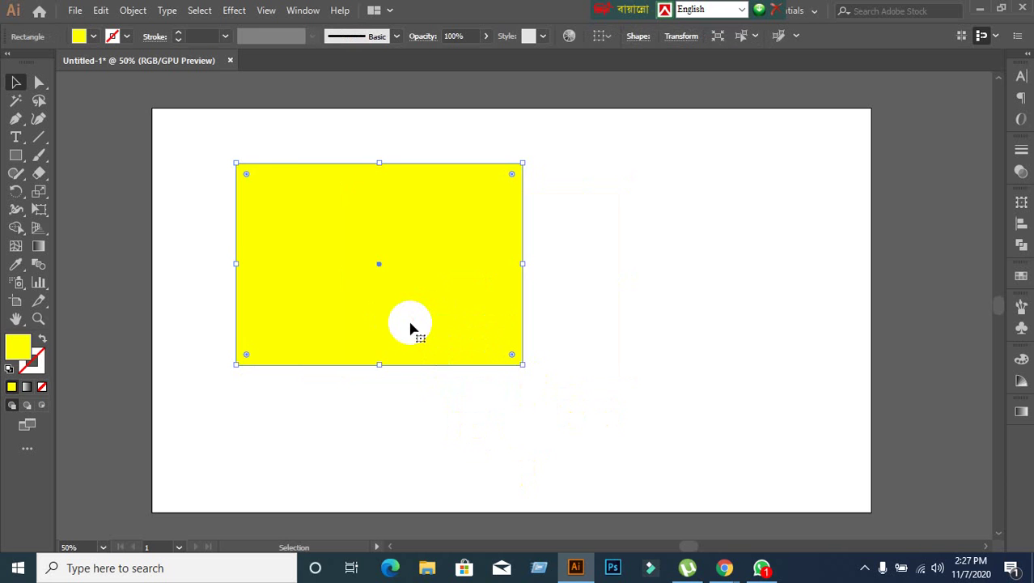
Move the yellow rectangle horizontally towards the middle of the artboard.
{"action": "left_click_drag", "start_coordinate": [411, 328], "coordinate": [474, 328]}
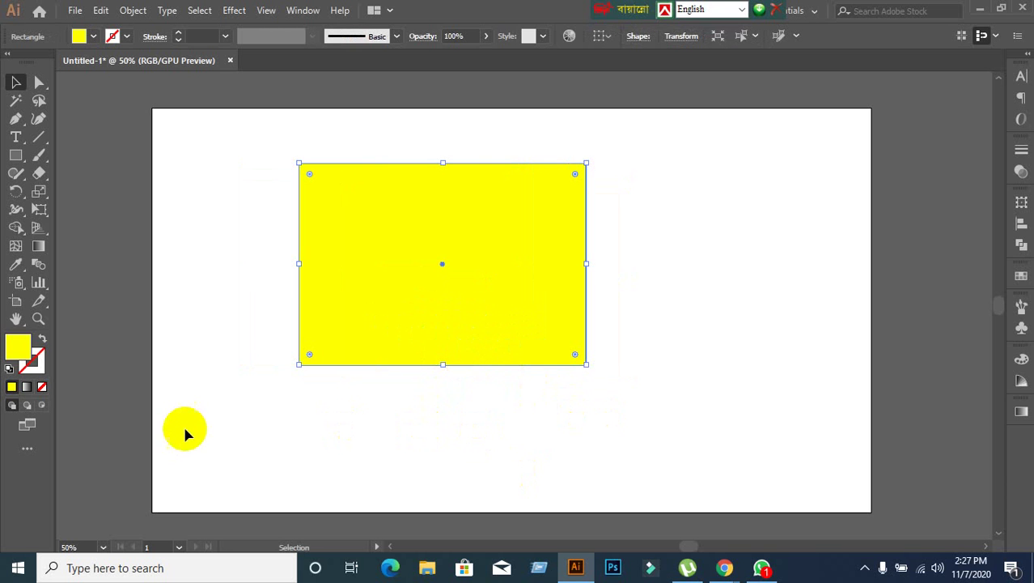
Switch to the Google Meet window to check the meeting, and return to Illustrator.
{"action": "mouse_move", "coordinate": [725, 567]}
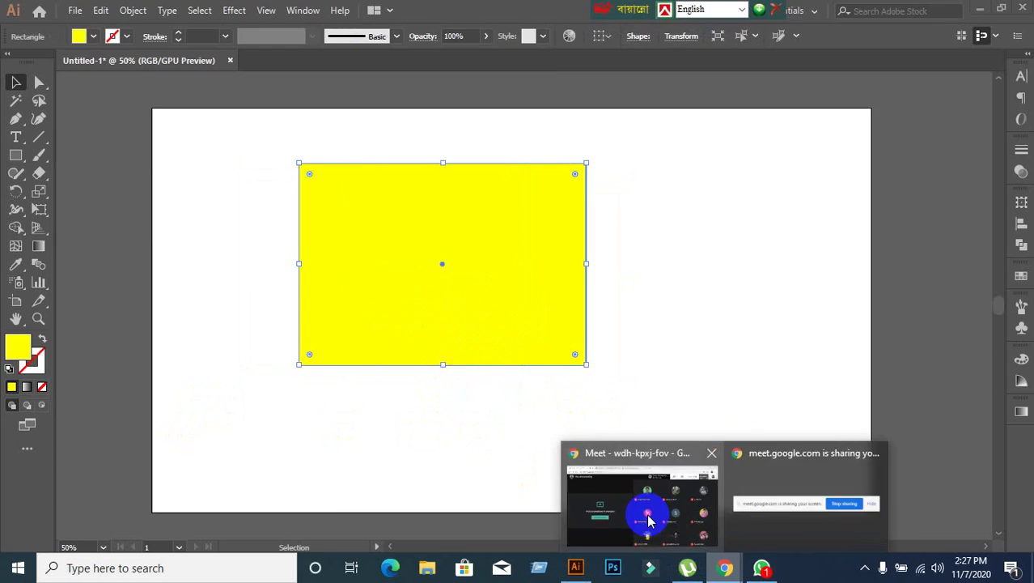
{"action": "left_click", "coordinate": [670, 513]}
{"action": "left_click", "coordinate": [675, 352]}
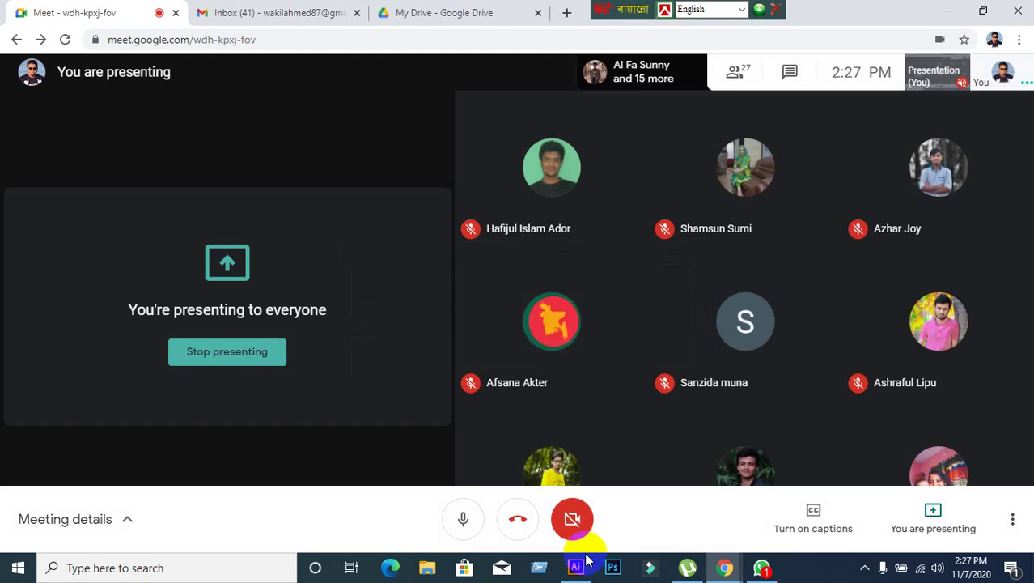
{"action": "left_click", "coordinate": [577, 566]}
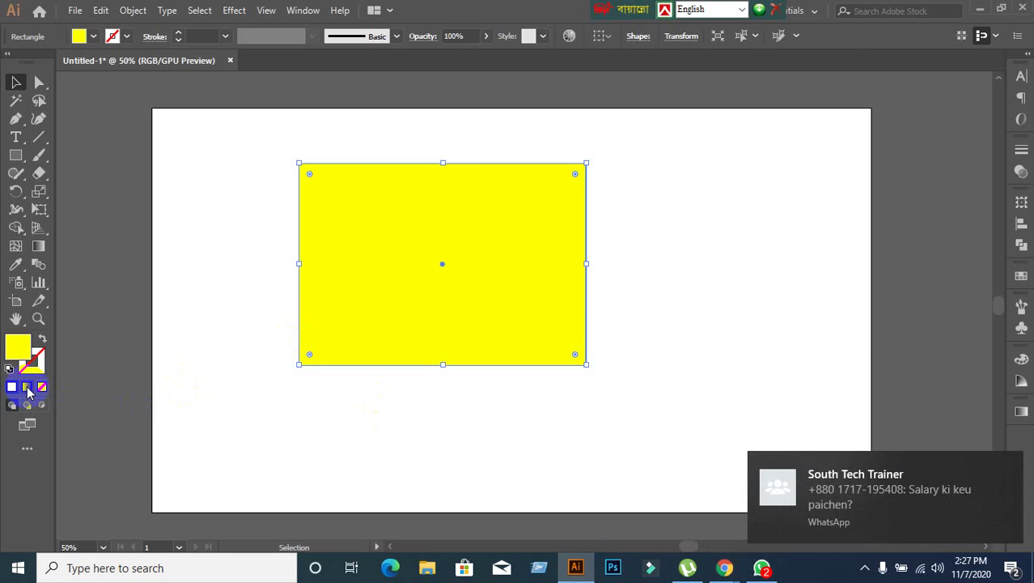
Try the default gradient fill on the rectangle twice, returning it to solid yellow each time.
{"action": "left_click", "coordinate": [27, 387]}
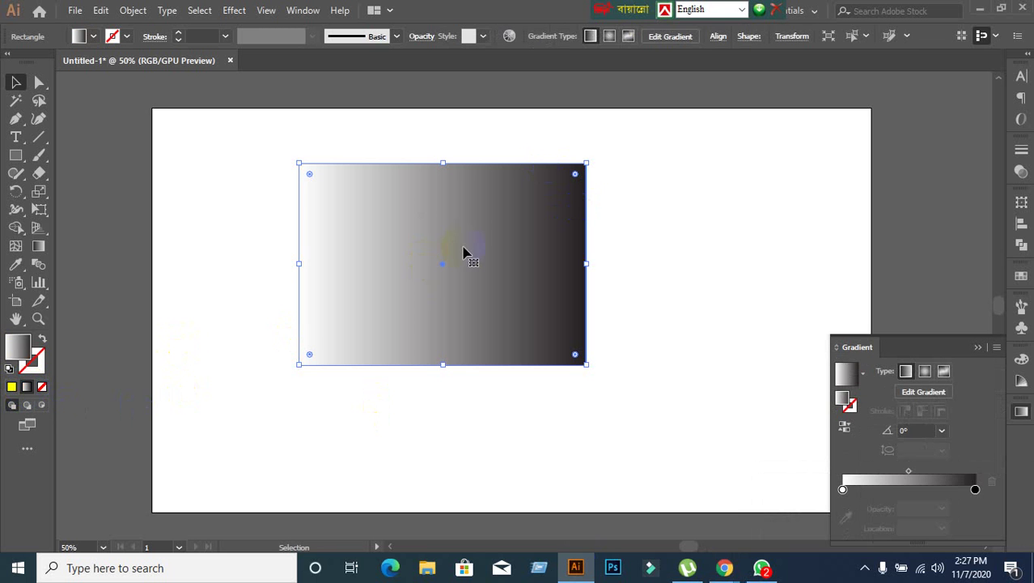
{"action": "left_click", "coordinate": [11, 389]}
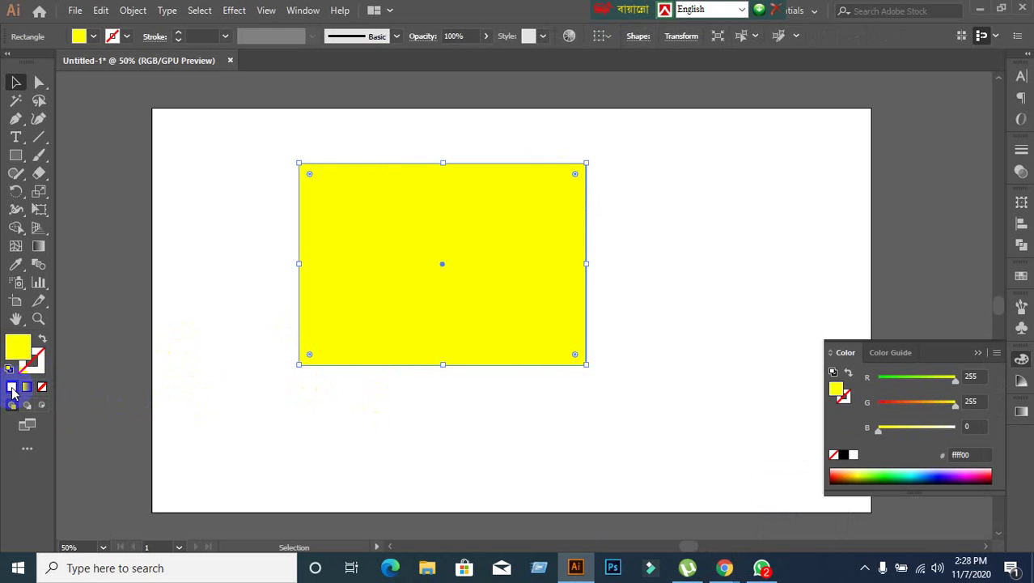
{"action": "left_click", "coordinate": [403, 325]}
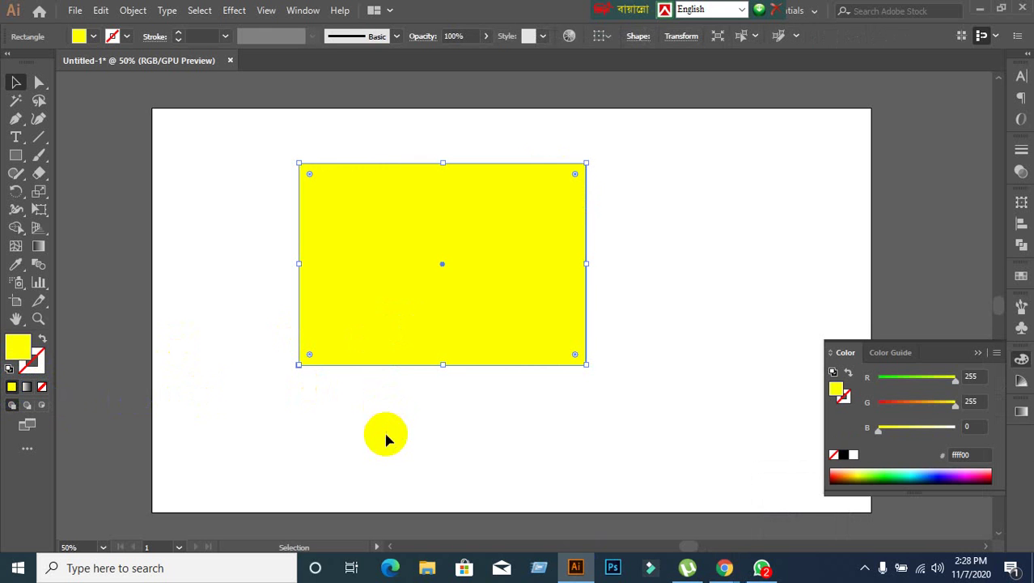
{"action": "left_click", "coordinate": [385, 432]}
{"action": "left_click", "coordinate": [435, 322]}
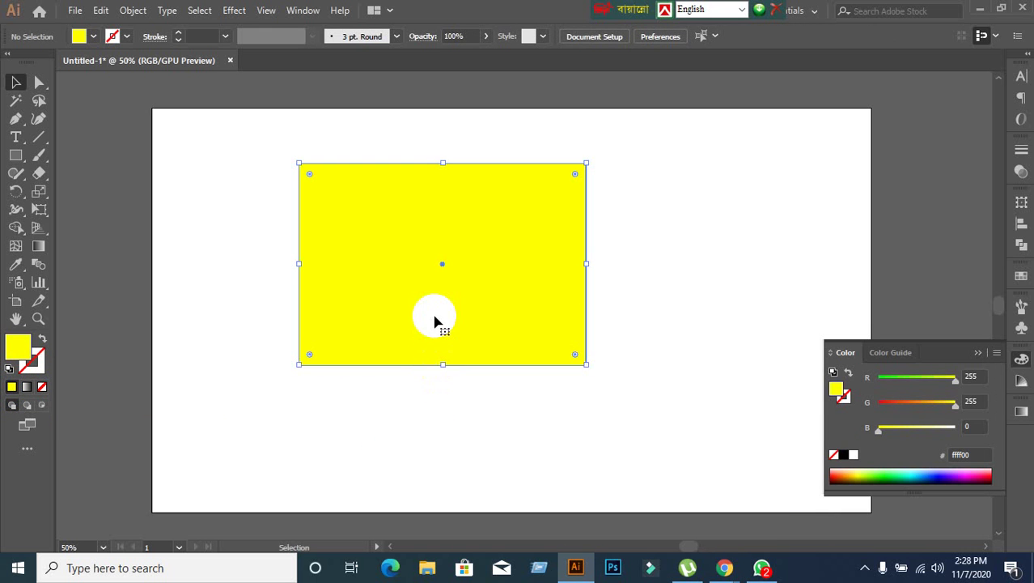
{"action": "left_click", "coordinate": [359, 353]}
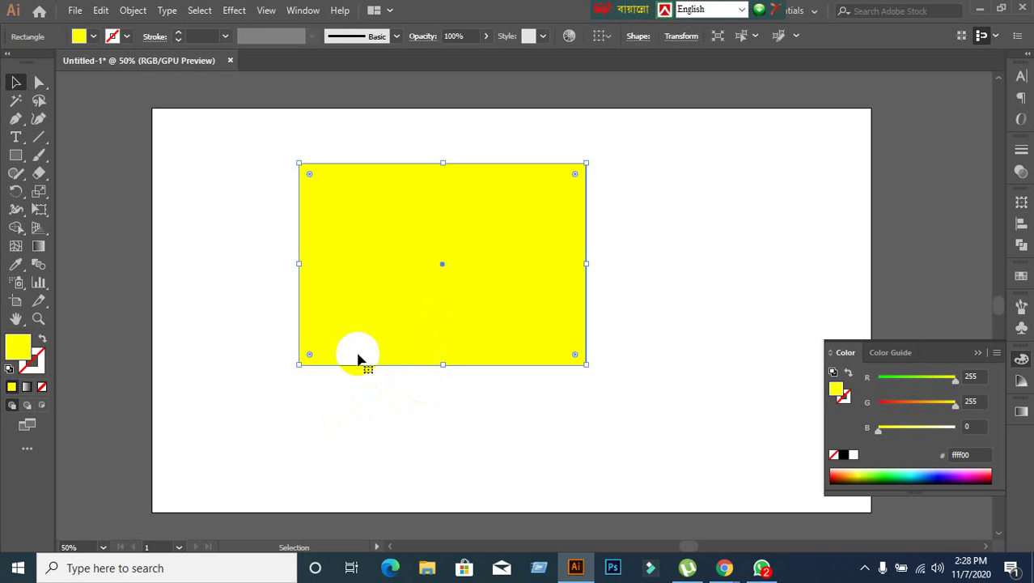
{"action": "left_click", "coordinate": [389, 333]}
{"action": "left_click", "coordinate": [27, 387]}
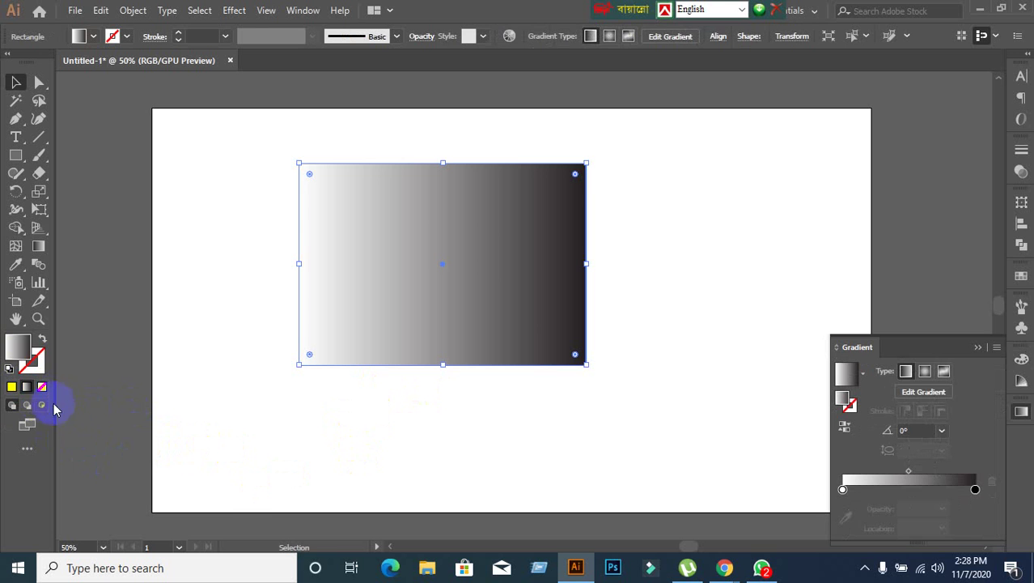
{"action": "left_click", "coordinate": [12, 387]}
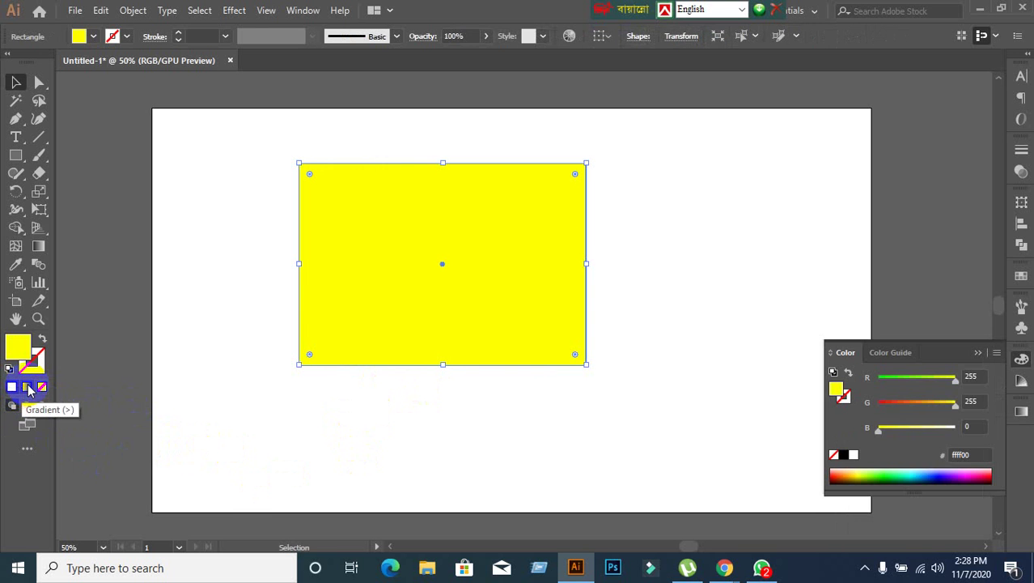
{"action": "left_click", "coordinate": [27, 388]}
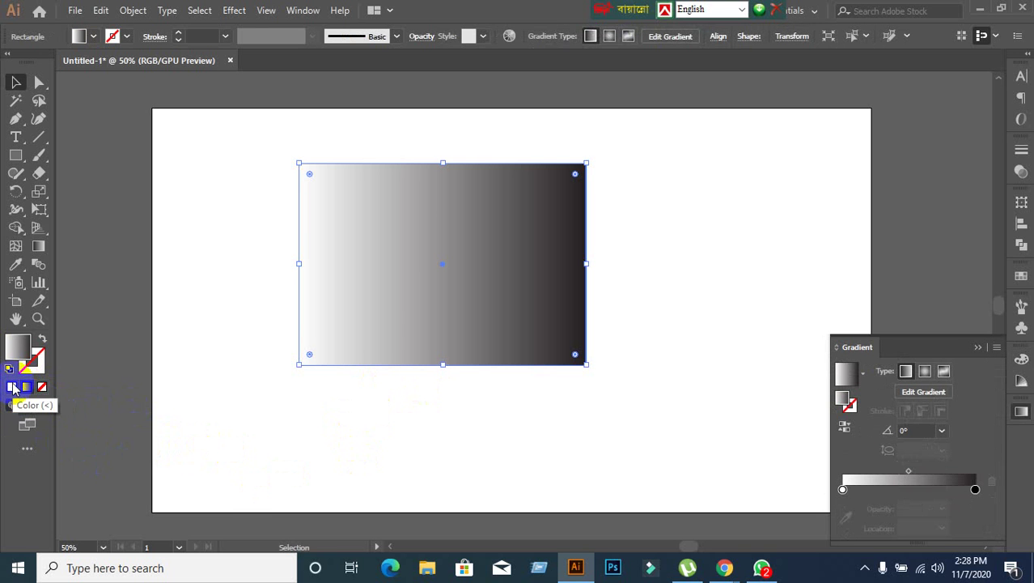
{"action": "left_click", "coordinate": [13, 388]}
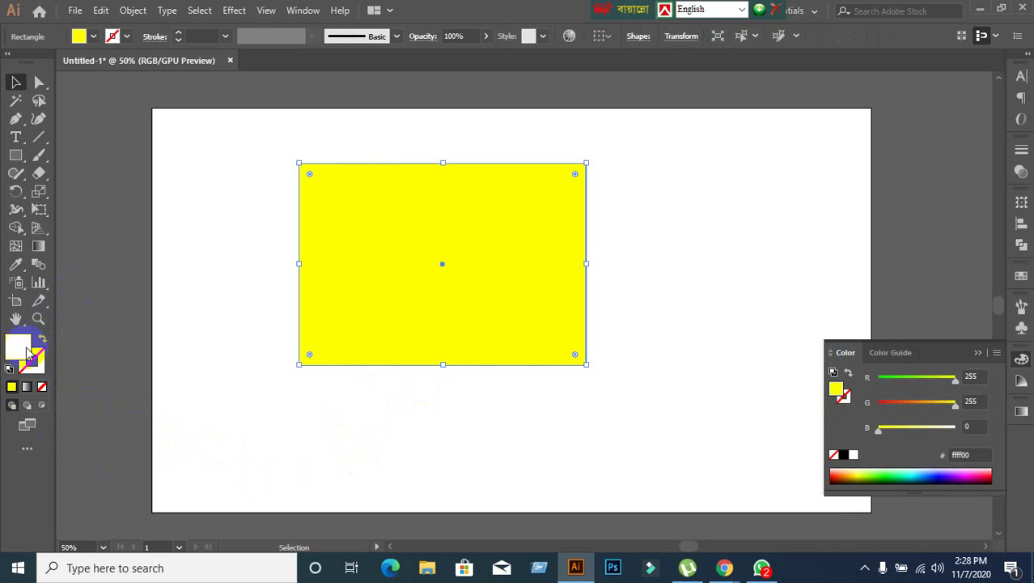
Change the rectangle's solid fill to the dusty pink colour c67784.
{"action": "double_click", "coordinate": [25, 348]}
{"action": "left_click", "coordinate": [425, 277]}
{"action": "left_click", "coordinate": [386, 230]}
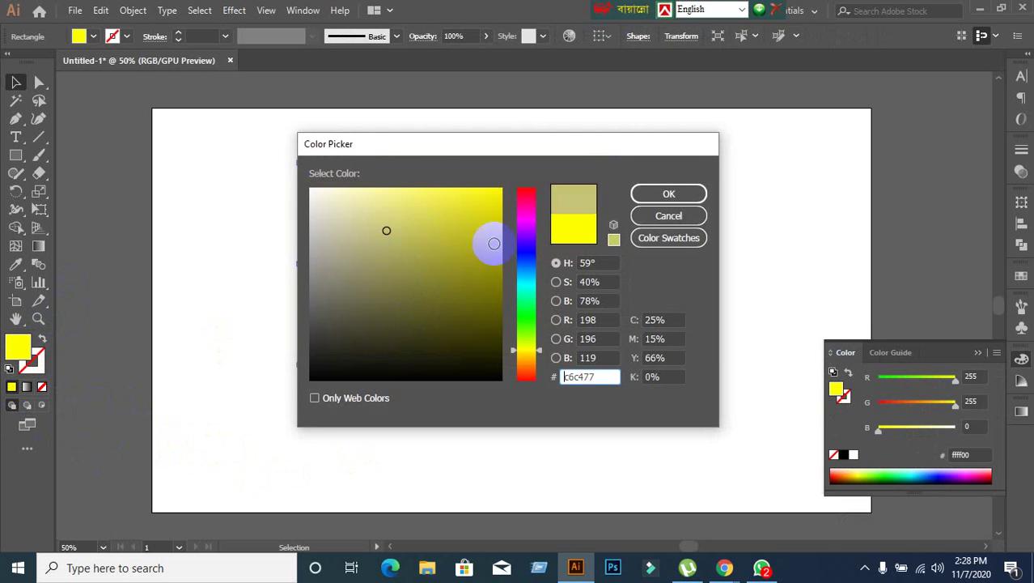
{"action": "left_click", "coordinate": [526, 217]}
{"action": "left_click_drag", "start_coordinate": [526, 217], "coordinate": [526, 194]}
{"action": "left_click", "coordinate": [669, 193]}
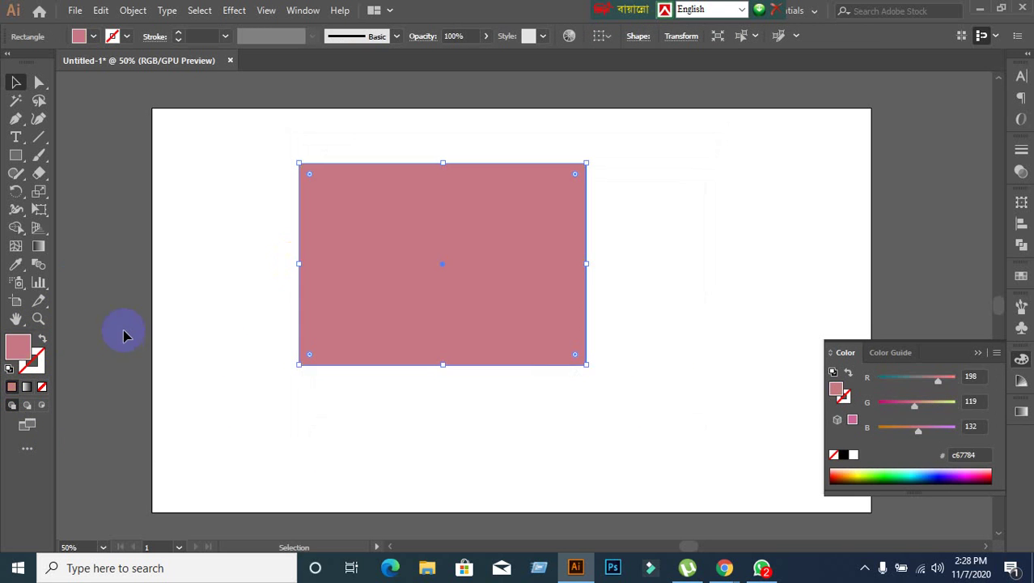
Fill the rectangle with the default white-to-black linear gradient, and undock and close the Gradient panel.
{"action": "left_click", "coordinate": [27, 387]}
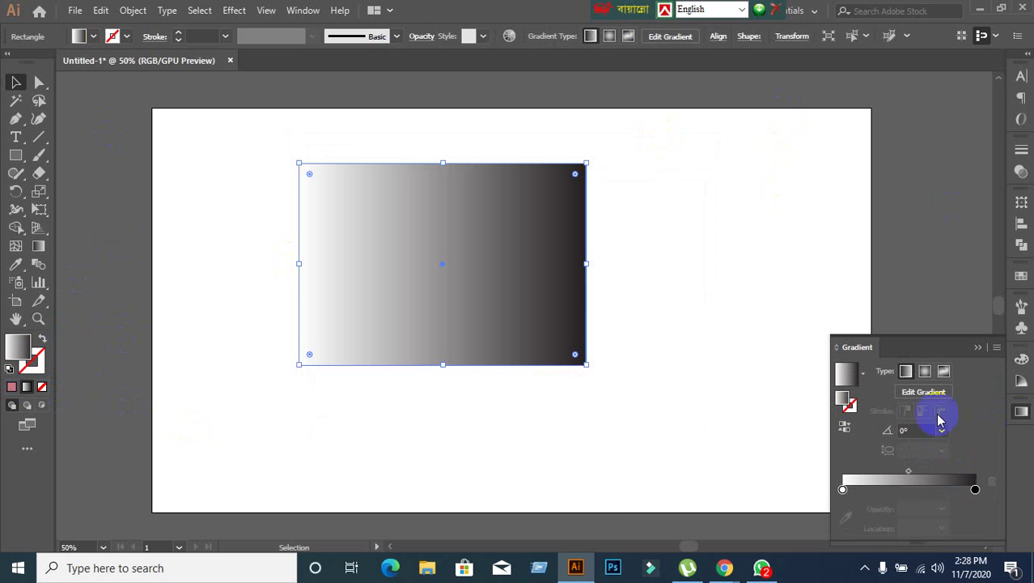
{"action": "left_click_drag", "start_coordinate": [931, 348], "coordinate": [869, 308]}
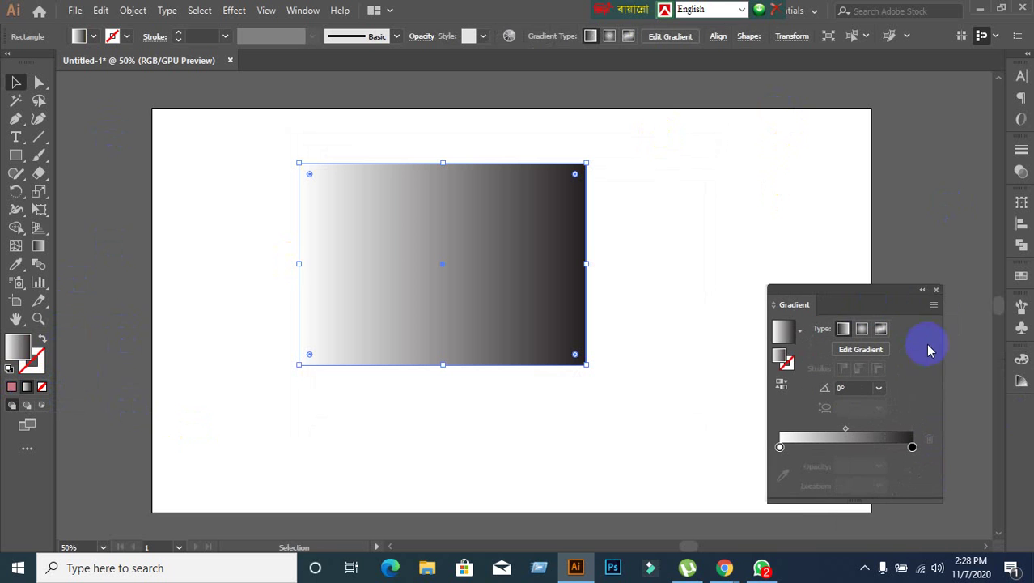
{"action": "left_click", "coordinate": [937, 291]}
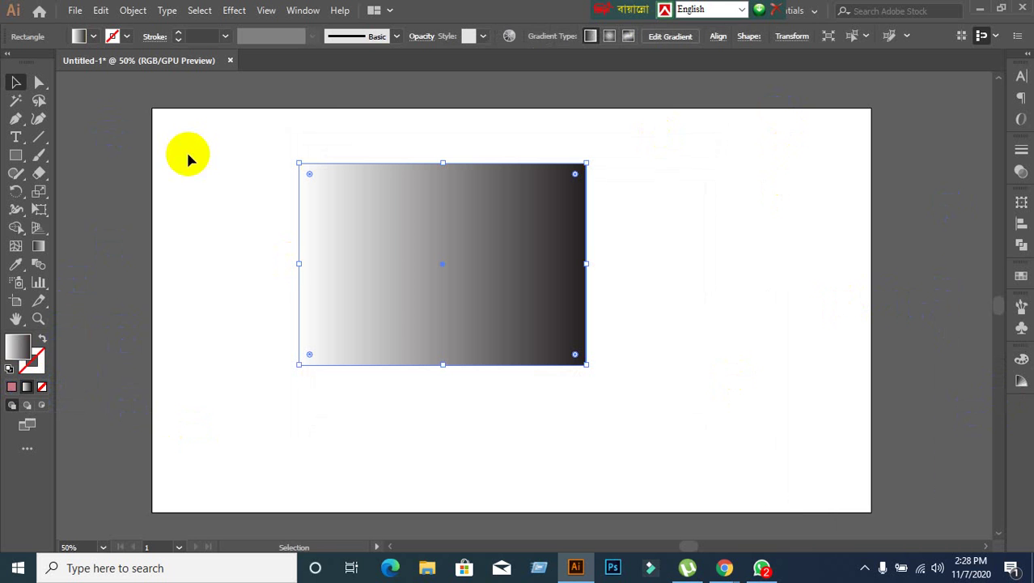
Reopen the Gradient panel as a floating panel beside the rectangle.
{"action": "left_click", "coordinate": [306, 11]}
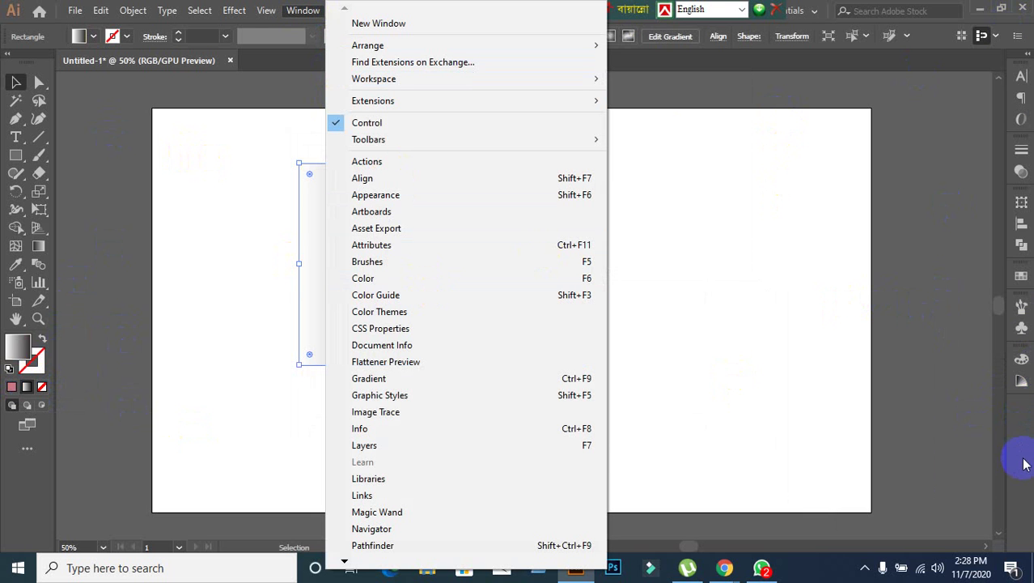
{"action": "left_click", "coordinate": [303, 13]}
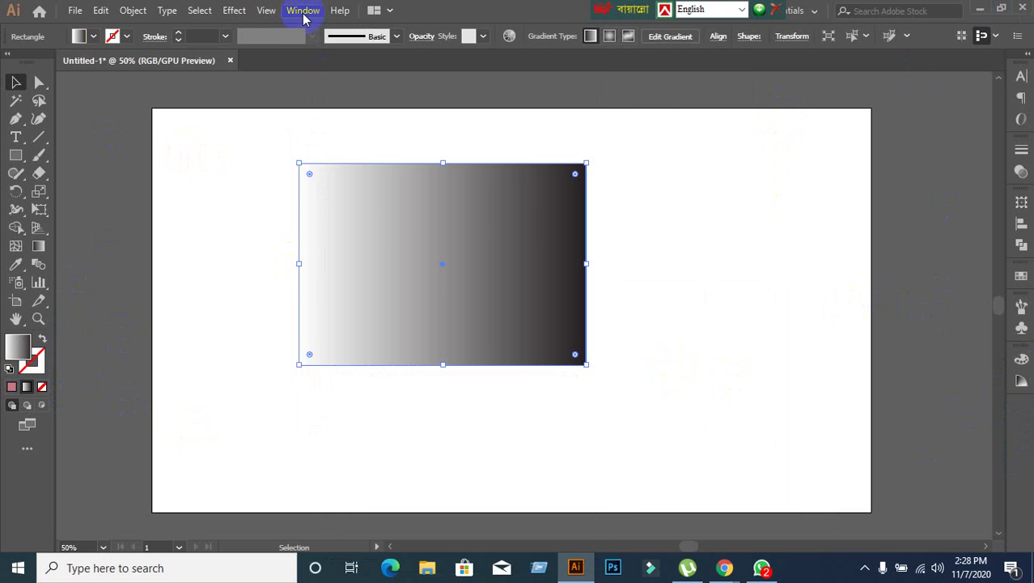
{"action": "left_click", "coordinate": [304, 16]}
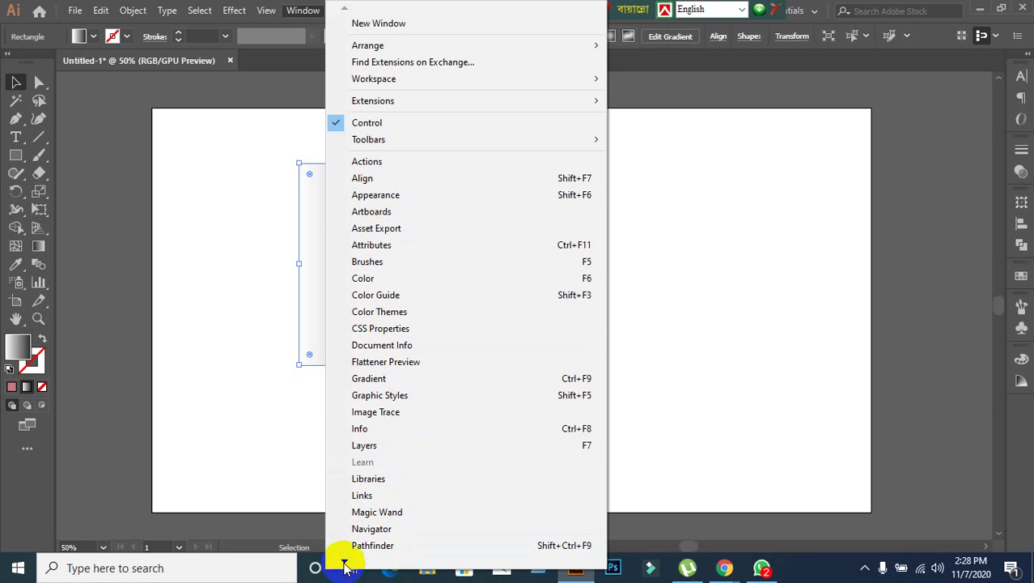
{"action": "mouse_move", "coordinate": [345, 564]}
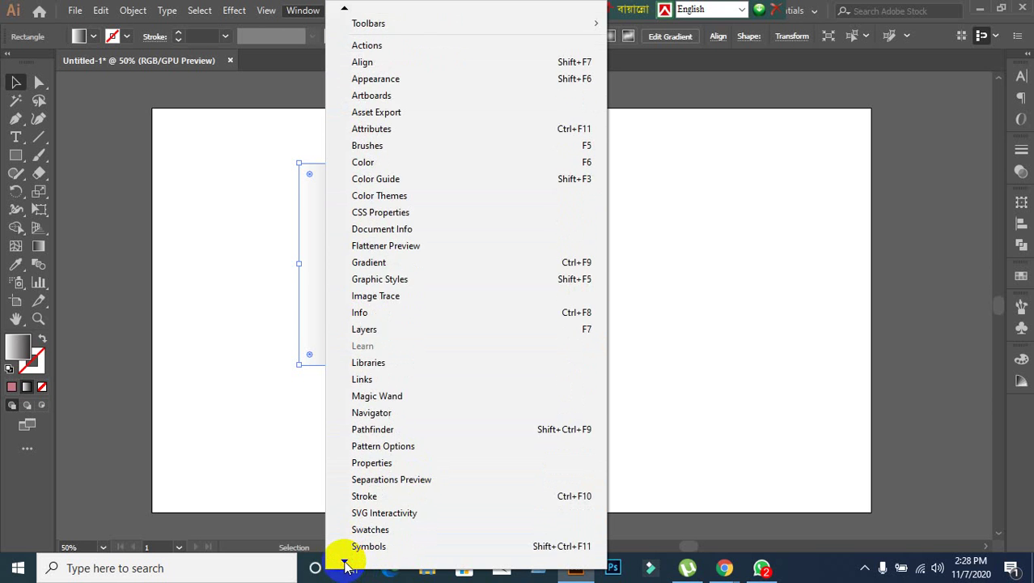
{"action": "mouse_move", "coordinate": [345, 10]}
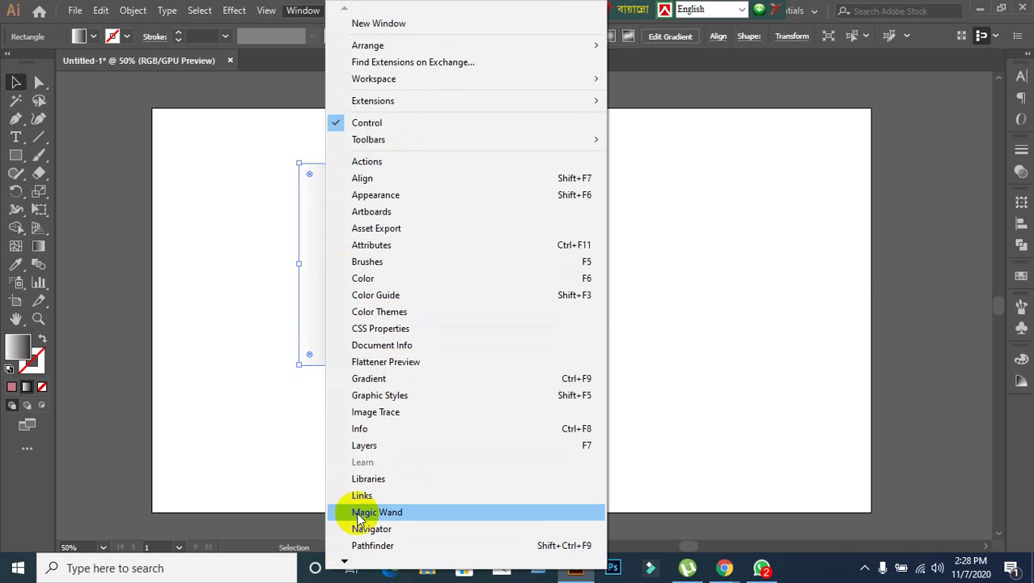
{"action": "left_click", "coordinate": [358, 378]}
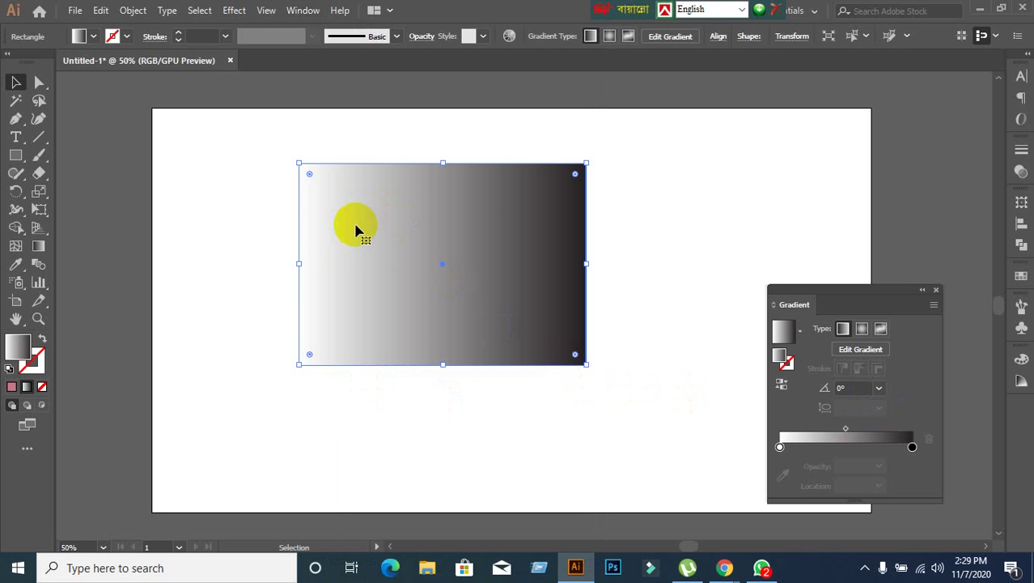
Inspect the gradient's white start stop and black end stop by selecting each in turn.
{"action": "left_click", "coordinate": [506, 282]}
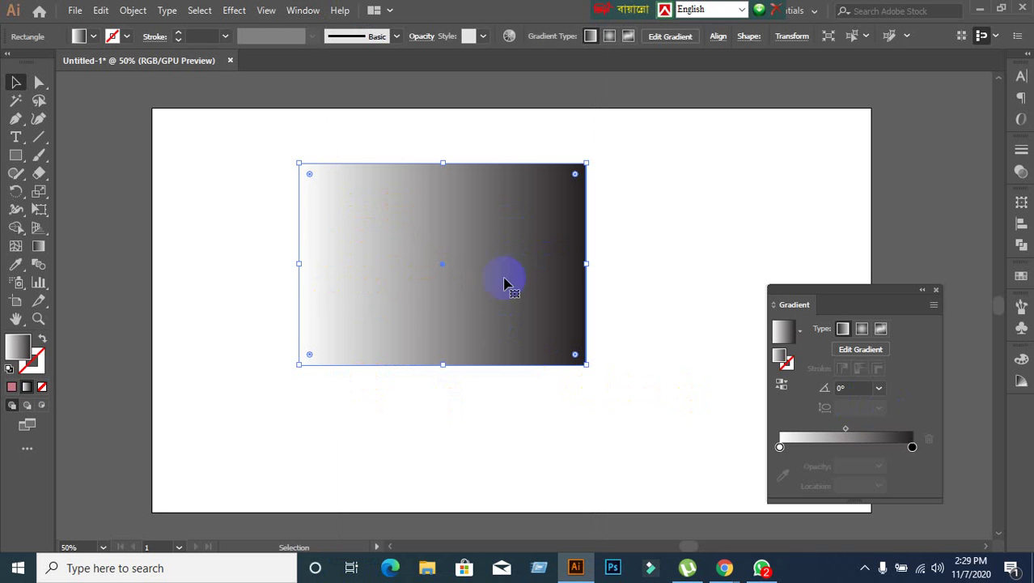
{"action": "left_click", "coordinate": [523, 243]}
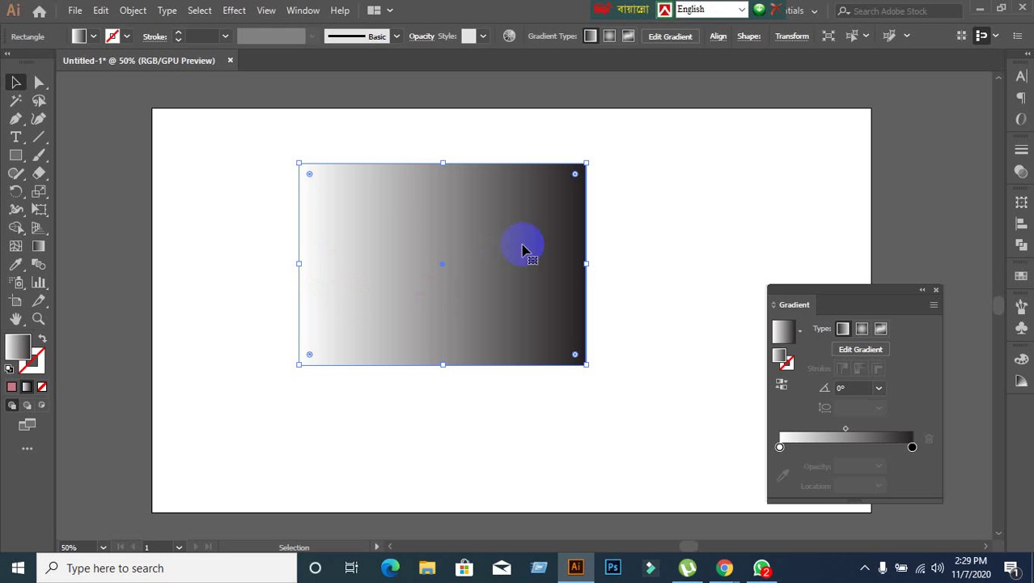
{"action": "left_click", "coordinate": [519, 306]}
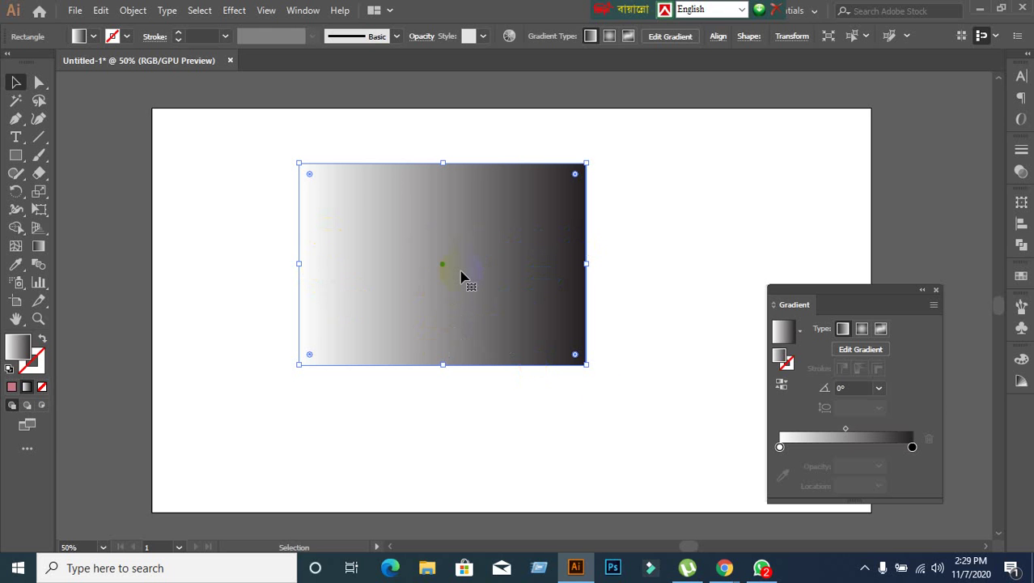
{"action": "left_click", "coordinate": [782, 446]}
{"action": "left_click", "coordinate": [779, 448]}
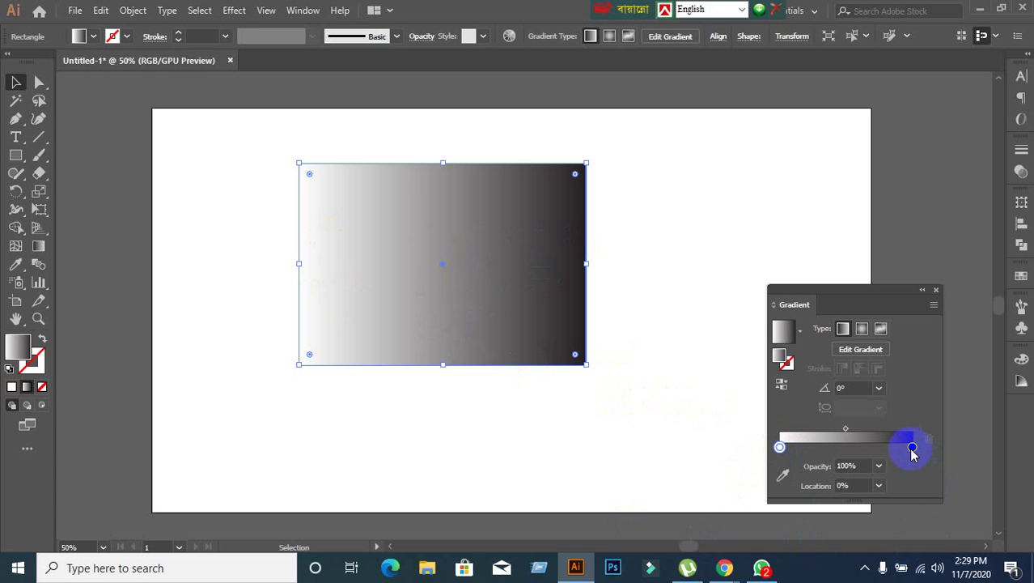
{"action": "left_click", "coordinate": [912, 447]}
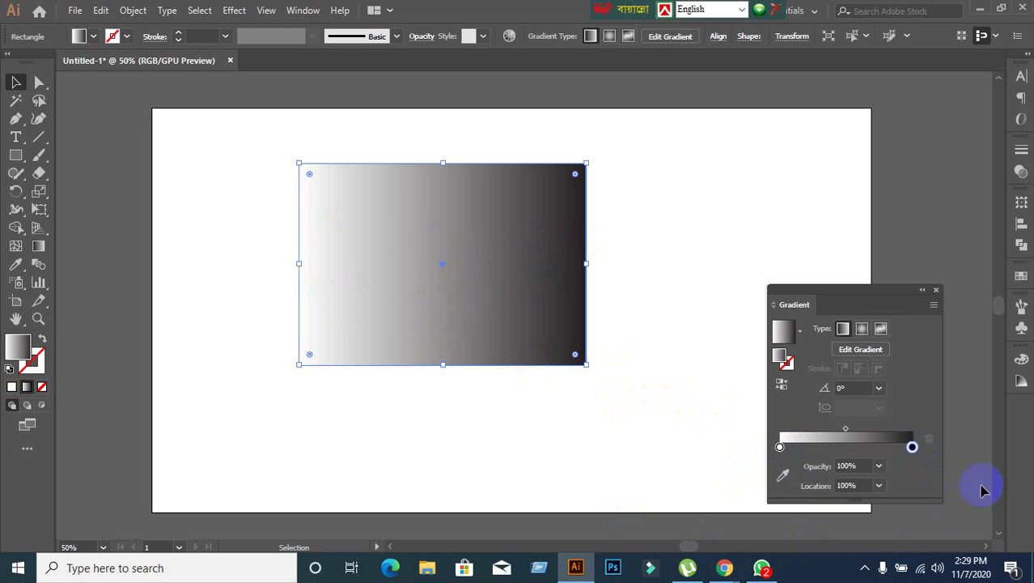
Switch to WhatsApp, read the unread message in the EX GD 32- 2pm 2.11.2020 group, and return to Illustrator.
{"action": "left_click", "coordinate": [761, 567]}
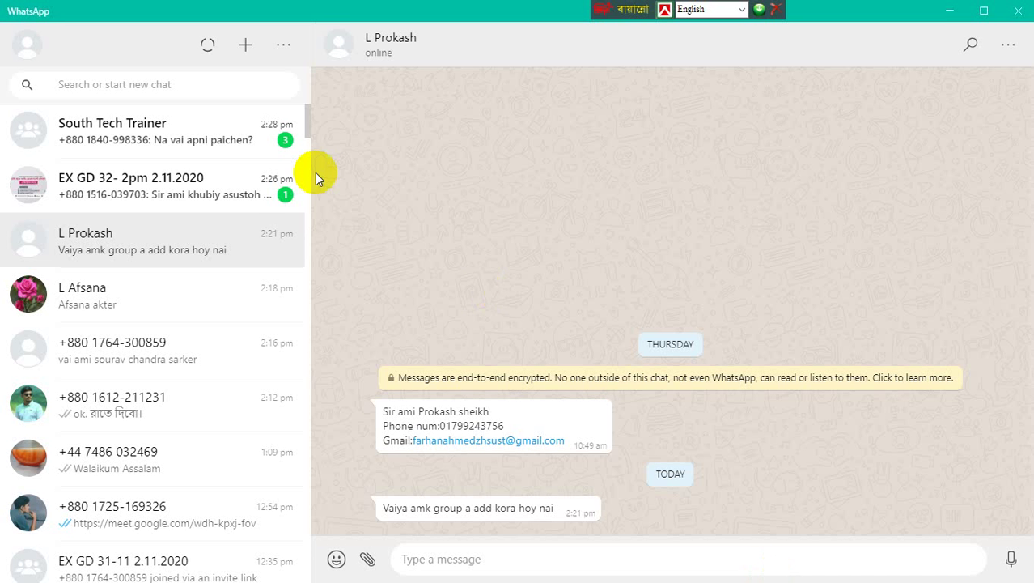
{"action": "left_click", "coordinate": [267, 202]}
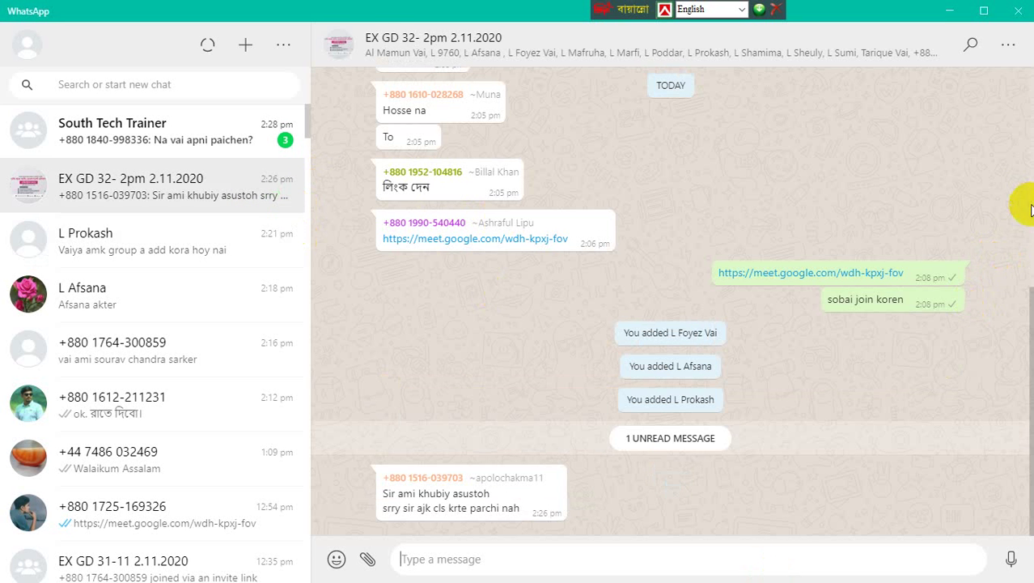
{"action": "left_click", "coordinate": [950, 10]}
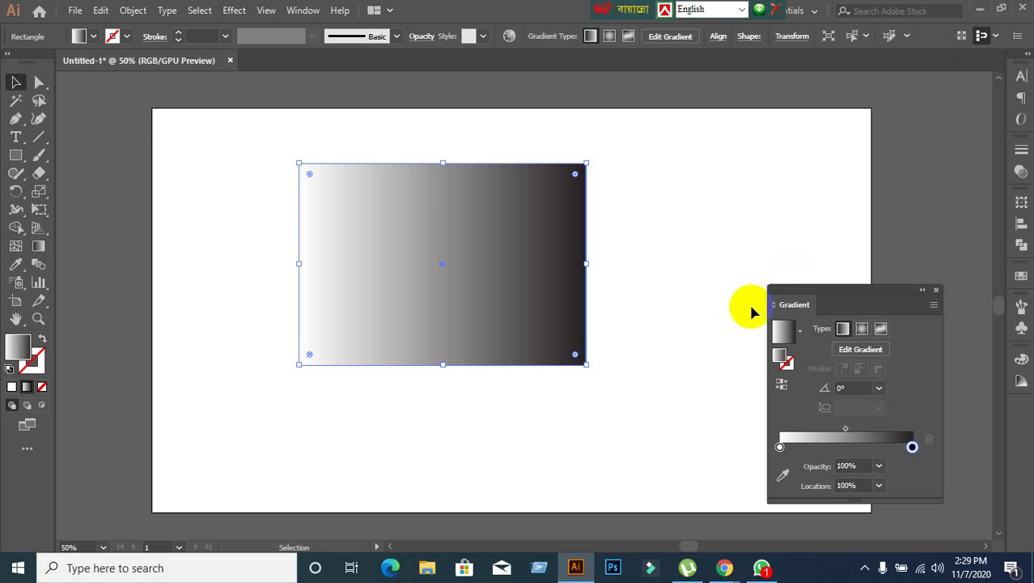
Select the white start colour stop of the rectangle's gradient.
{"action": "left_click", "coordinate": [779, 447]}
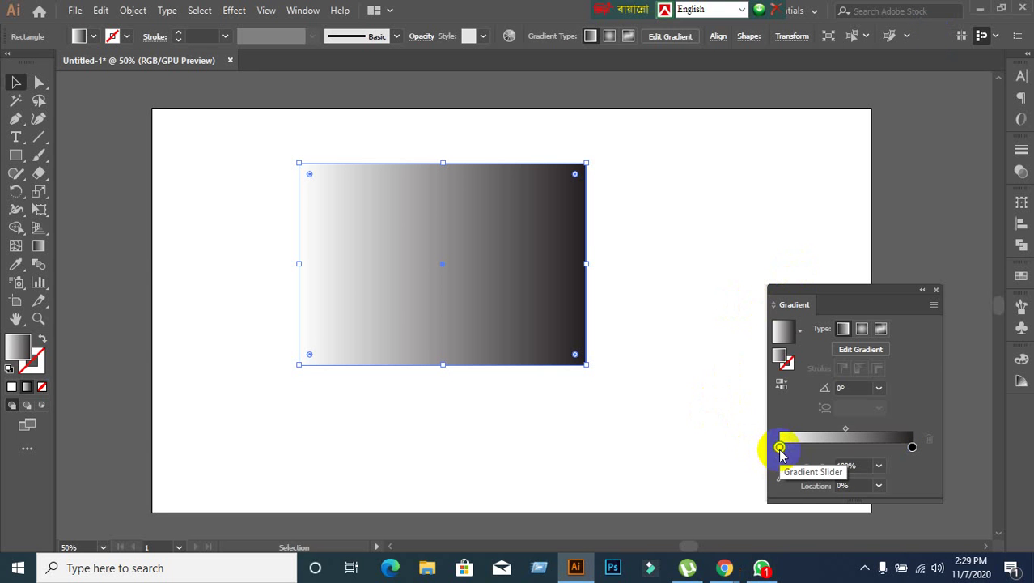
{"action": "left_click", "coordinate": [500, 298]}
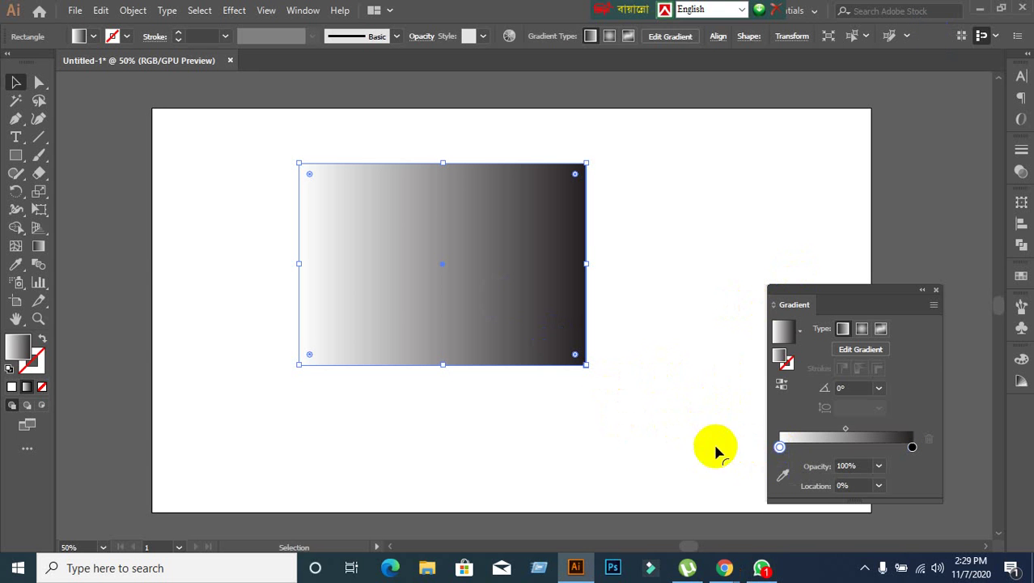
{"action": "left_click", "coordinate": [780, 447]}
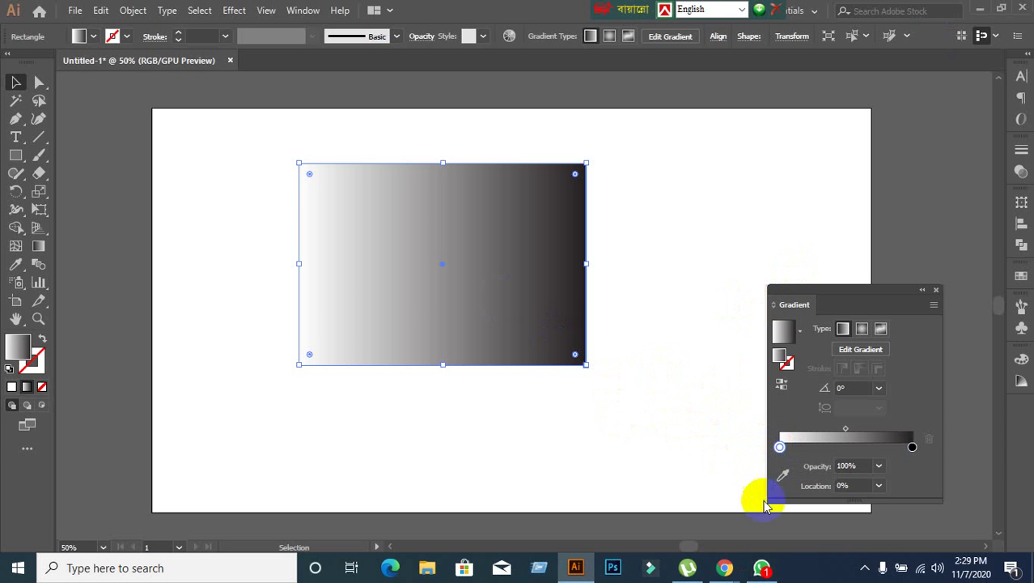
Switch to the Google Meet call in Chrome, admit the person waiting to join, and return to Illustrator.
{"action": "left_click", "coordinate": [724, 567]}
{"action": "left_click", "coordinate": [685, 516]}
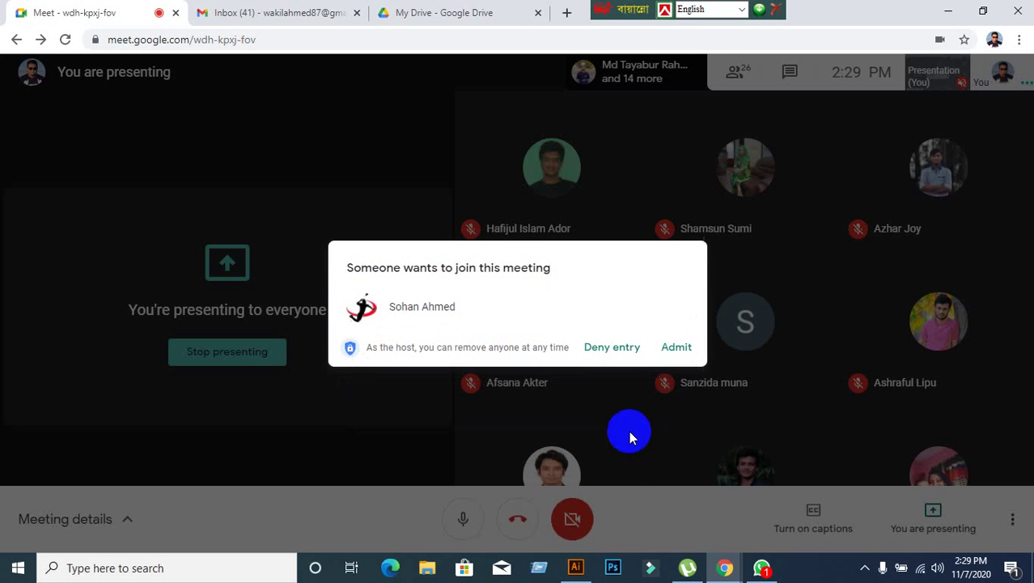
{"action": "left_click", "coordinate": [681, 351]}
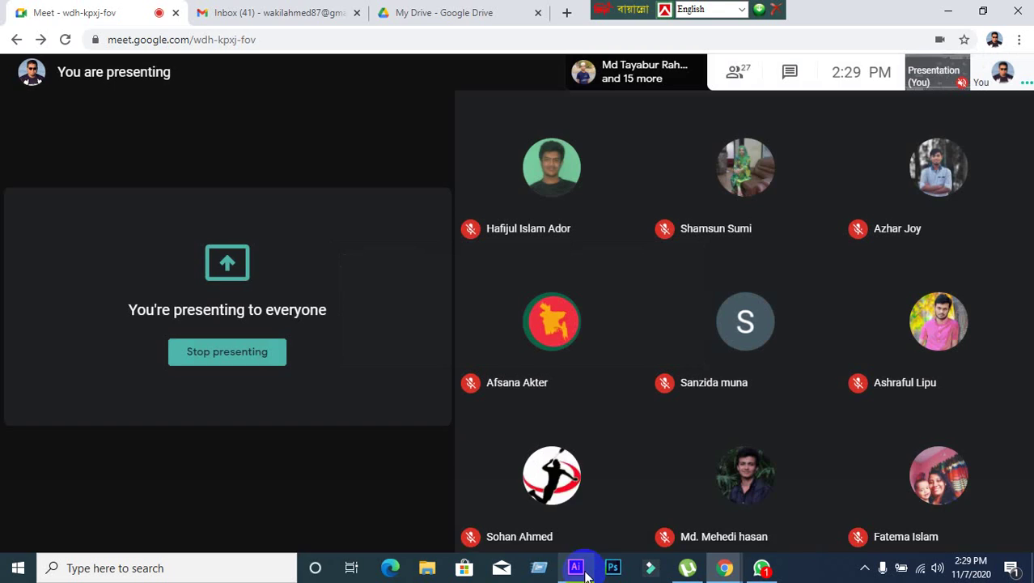
{"action": "left_click", "coordinate": [578, 566]}
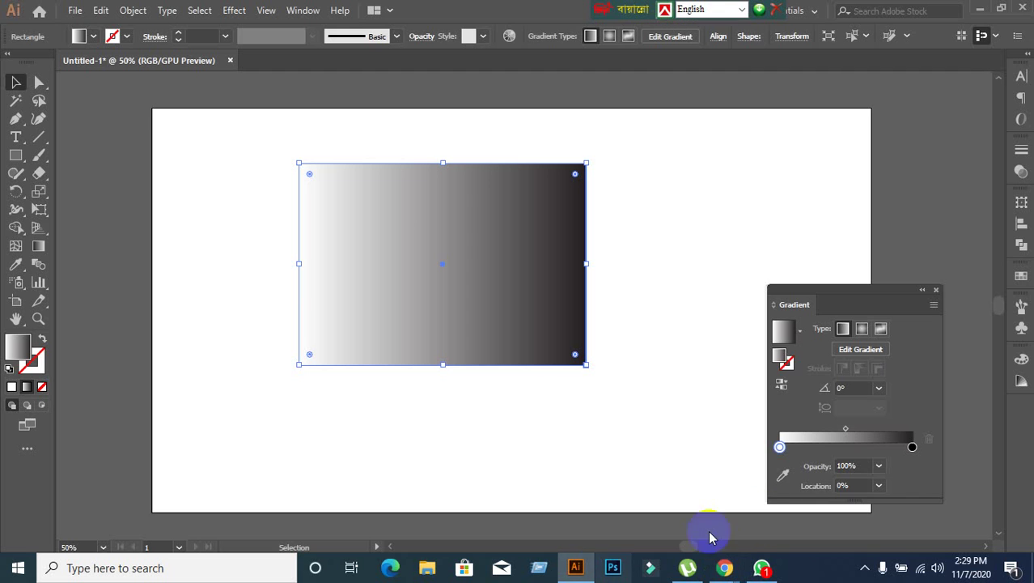
Open the start colour stop for editing and try yellow, red and orange swatches on it, ending with a golden yellow.
{"action": "double_click", "coordinate": [779, 447]}
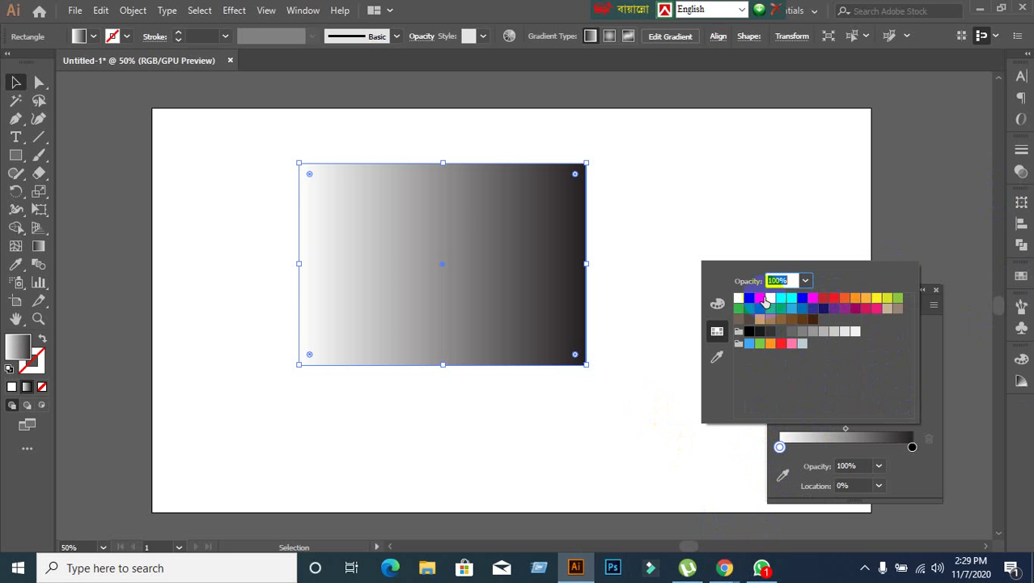
{"action": "left_click", "coordinate": [755, 298]}
{"action": "left_click", "coordinate": [767, 298]}
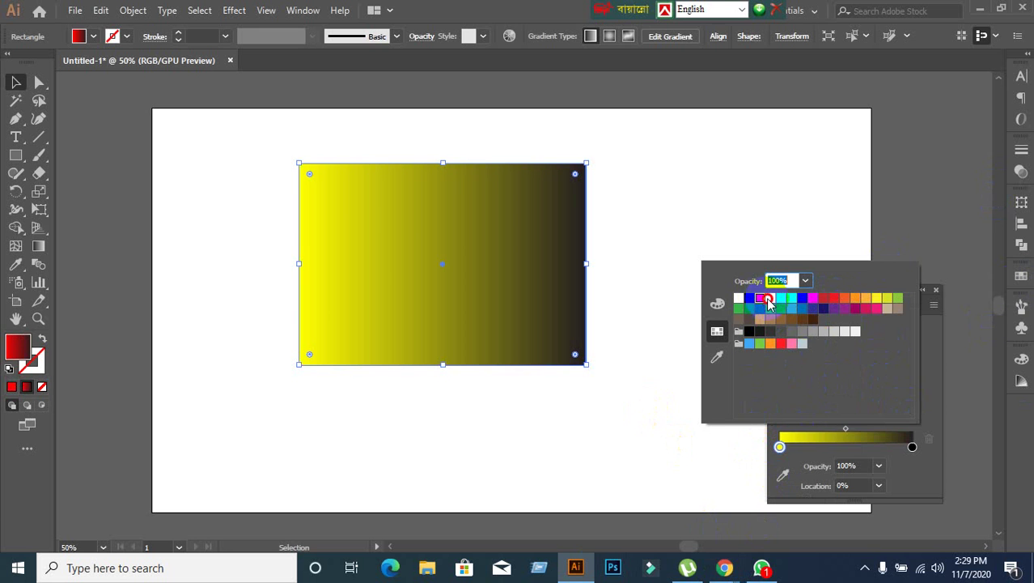
{"action": "left_click", "coordinate": [813, 298]}
{"action": "left_click", "coordinate": [824, 301]}
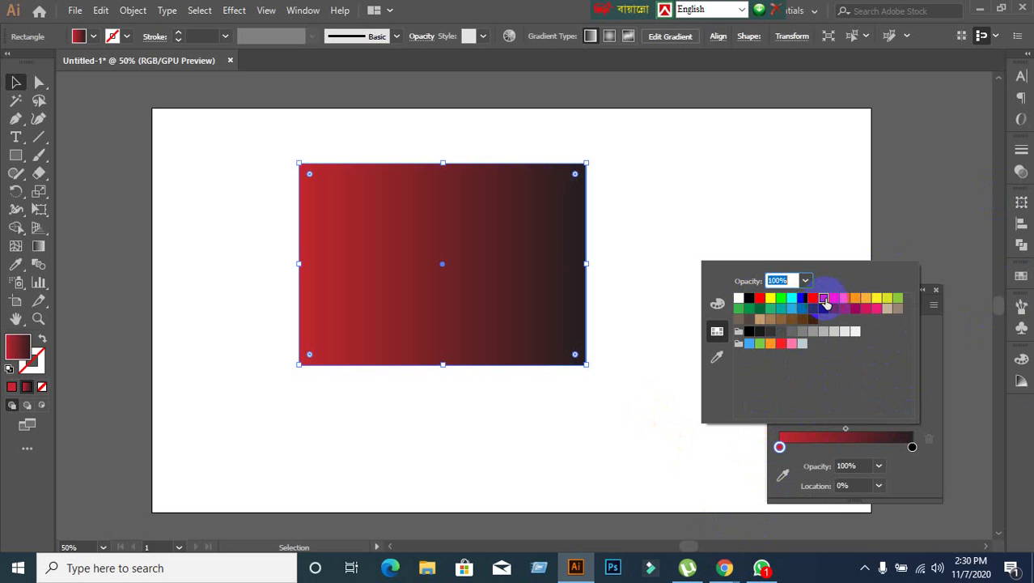
{"action": "left_click", "coordinate": [835, 299]}
{"action": "left_click", "coordinate": [866, 298]}
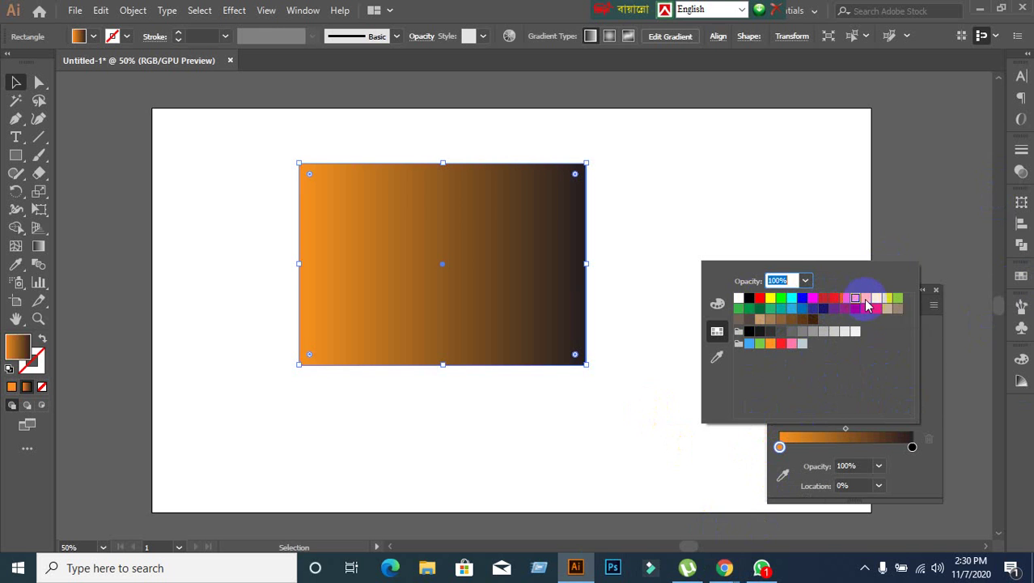
{"action": "left_click", "coordinate": [877, 298]}
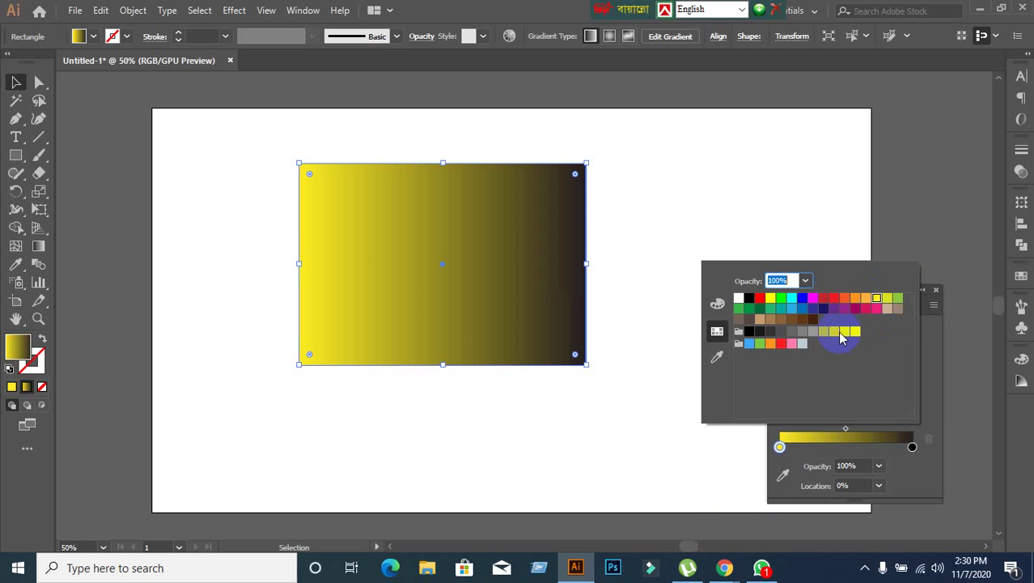
Use the colour mixer to set the start stop to purple #9262a7 (R 146, G 98, B 167), trying green and blue first.
{"action": "left_click", "coordinate": [718, 334]}
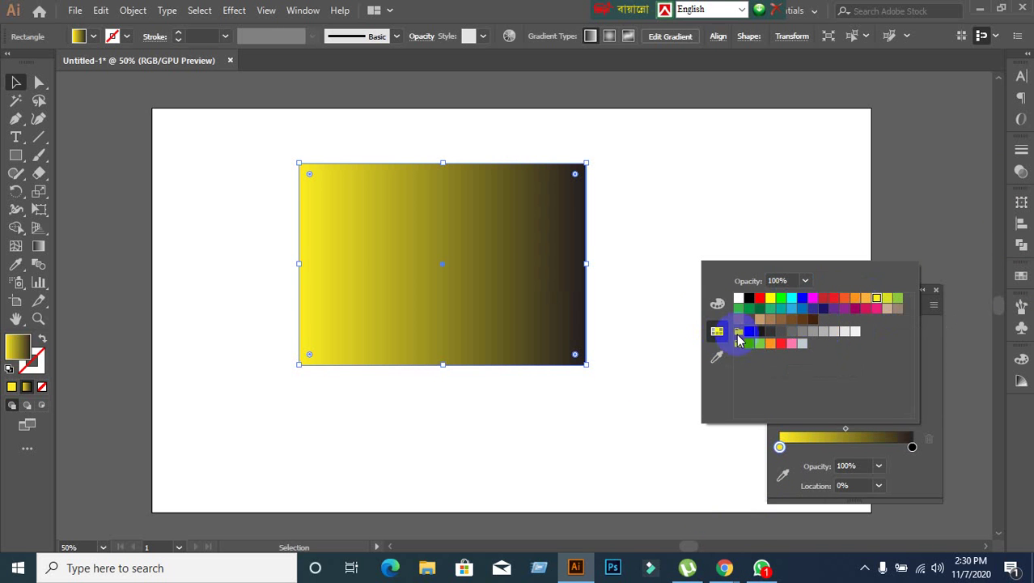
{"action": "left_click", "coordinate": [716, 307]}
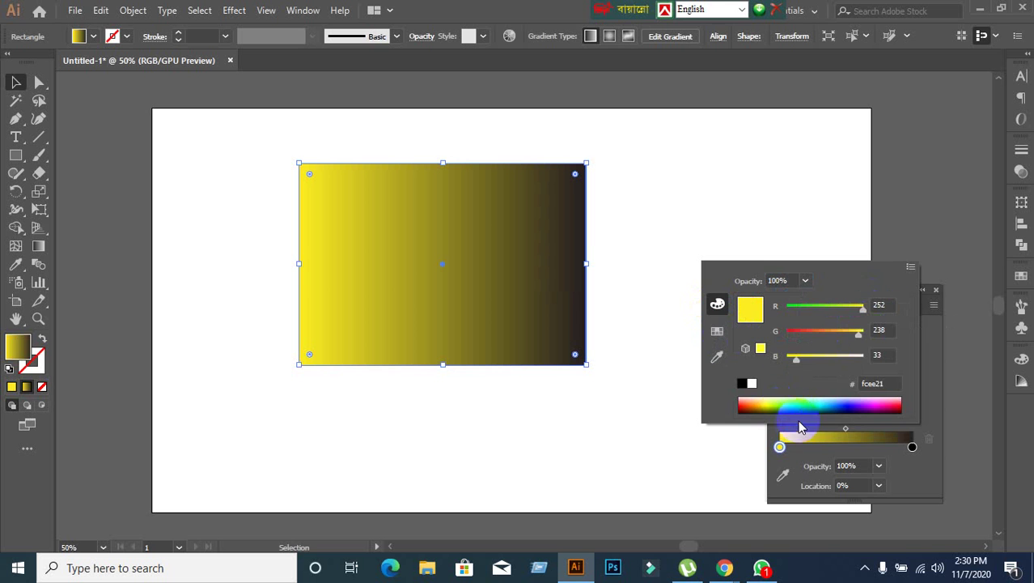
{"action": "left_click", "coordinate": [810, 399]}
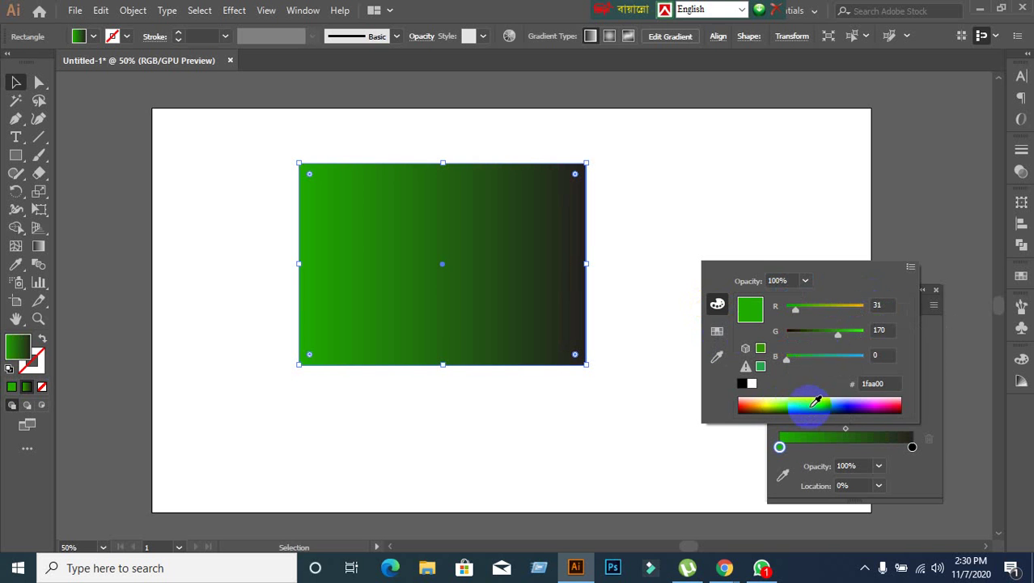
{"action": "left_click", "coordinate": [842, 403]}
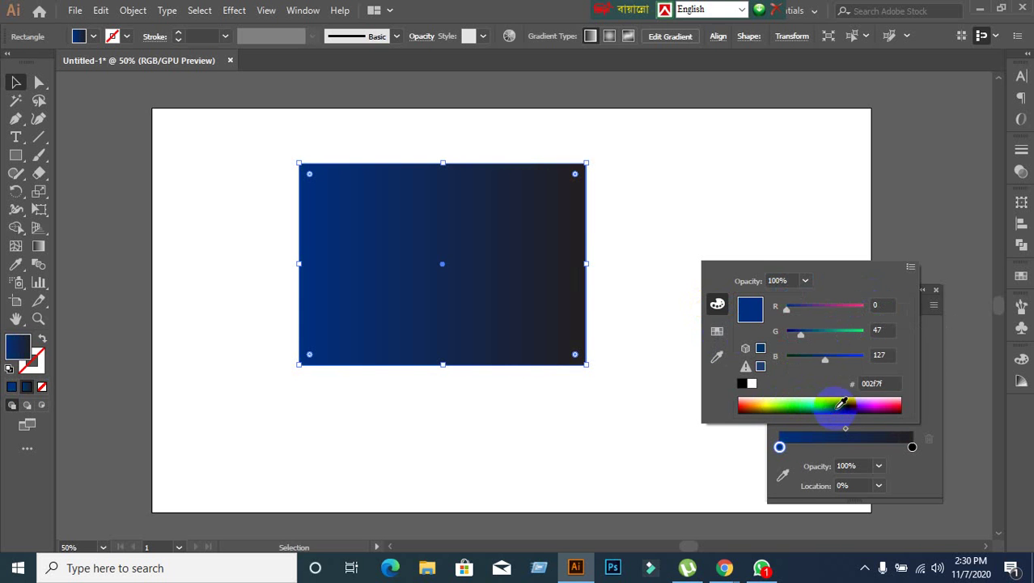
{"action": "left_click", "coordinate": [897, 402]}
{"action": "left_click_drag", "start_coordinate": [803, 360], "coordinate": [831, 311]}
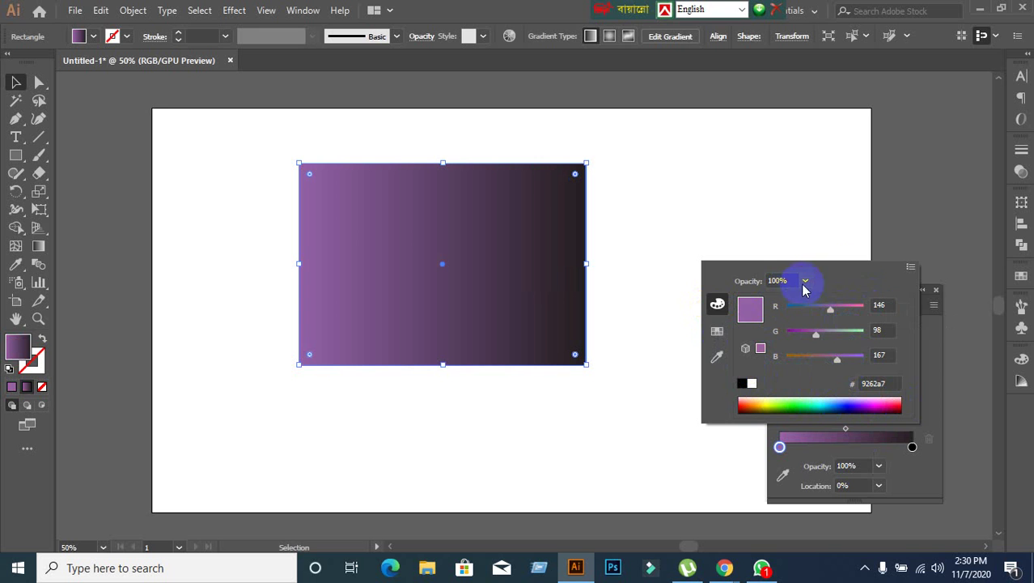
{"action": "left_click", "coordinate": [939, 347]}
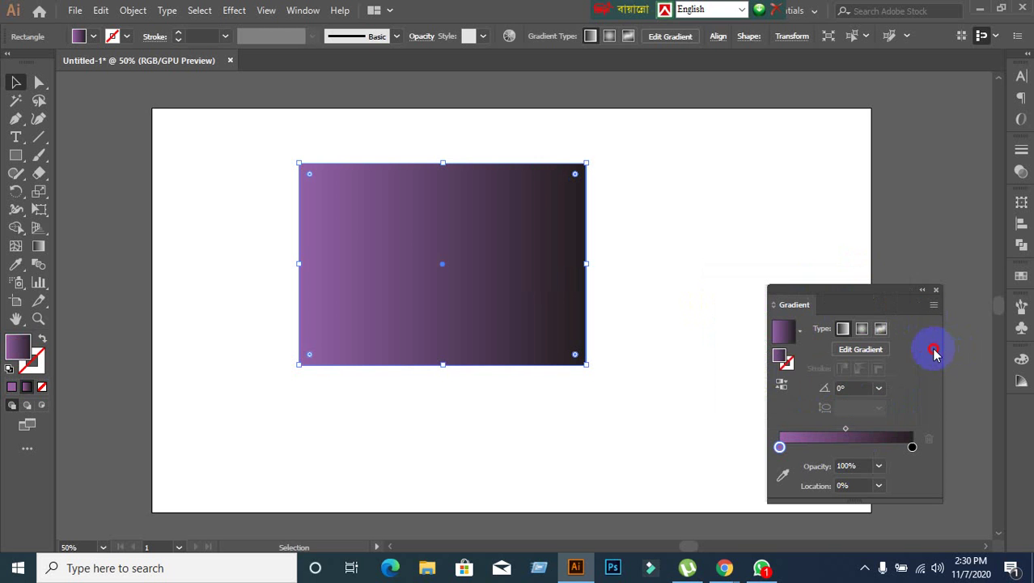
Open the black end colour stop for editing and change its colour mode from Grayscale to RGB.
{"action": "double_click", "coordinate": [912, 450]}
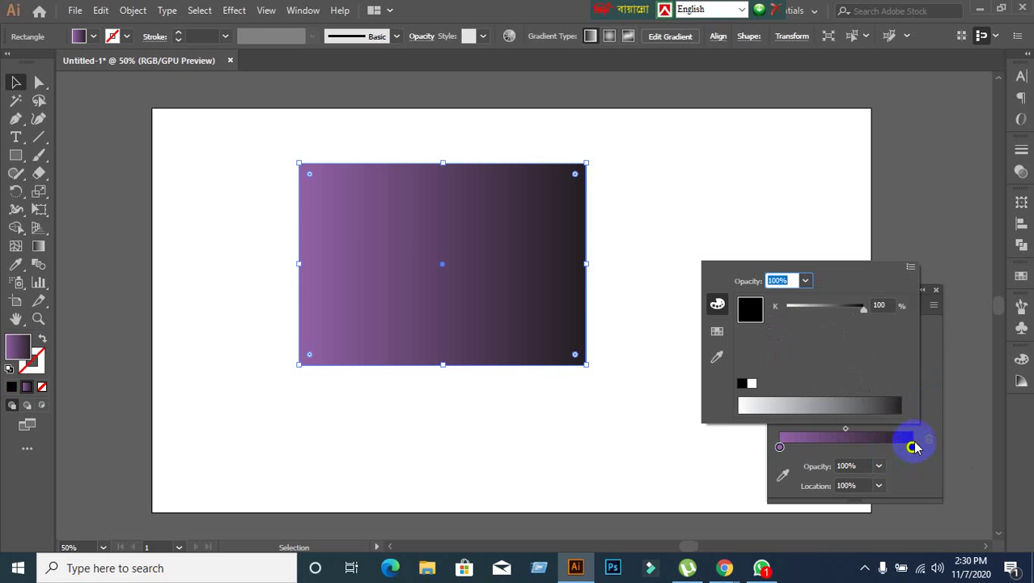
{"action": "left_click", "coordinate": [717, 304]}
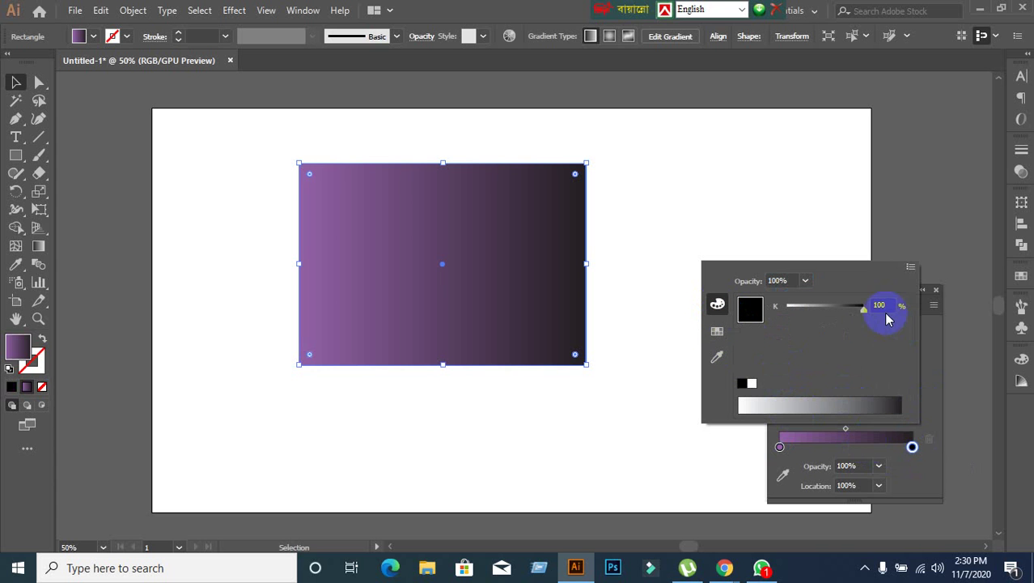
{"action": "left_click", "coordinate": [910, 270]}
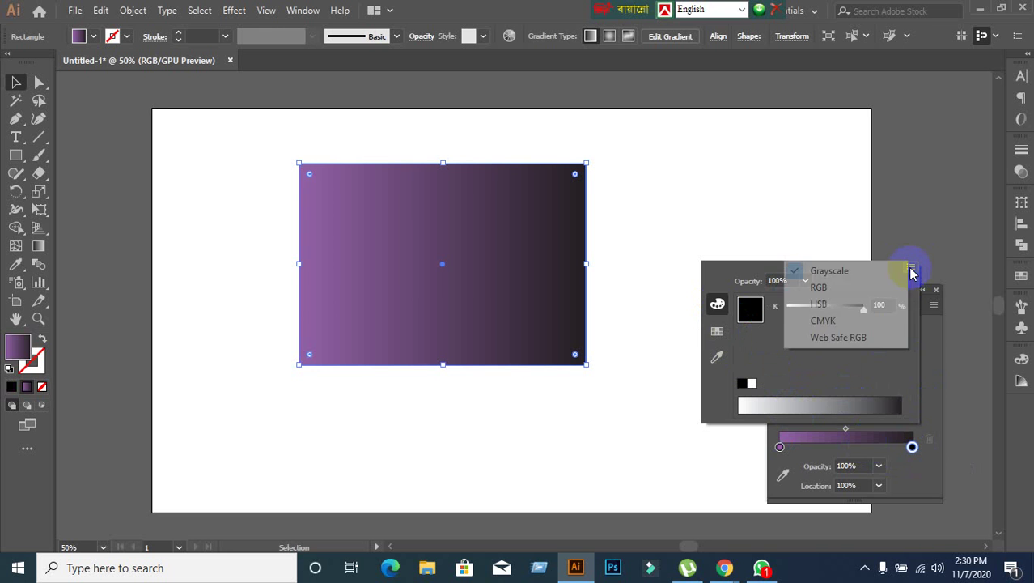
{"action": "left_click", "coordinate": [820, 287]}
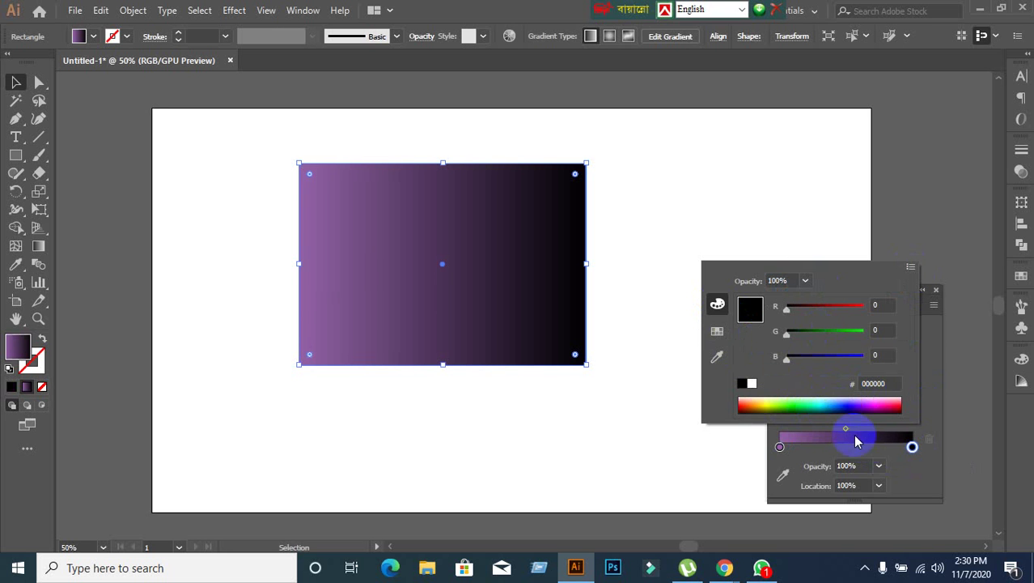
Try yellow and red swatches on the gradient's end stop, settle on orange, and close the colour options.
{"action": "left_click", "coordinate": [718, 333]}
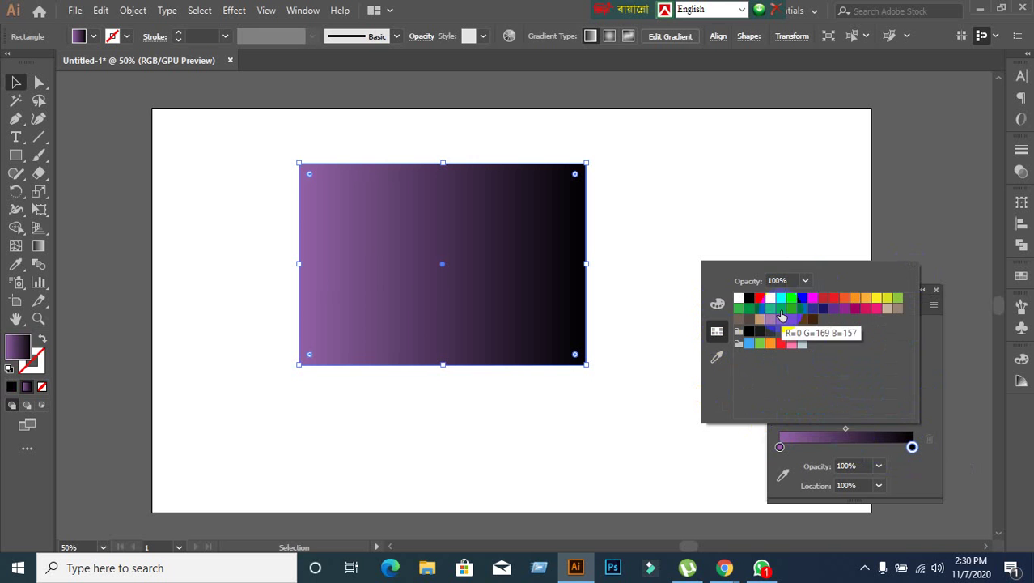
{"action": "left_click", "coordinate": [768, 300]}
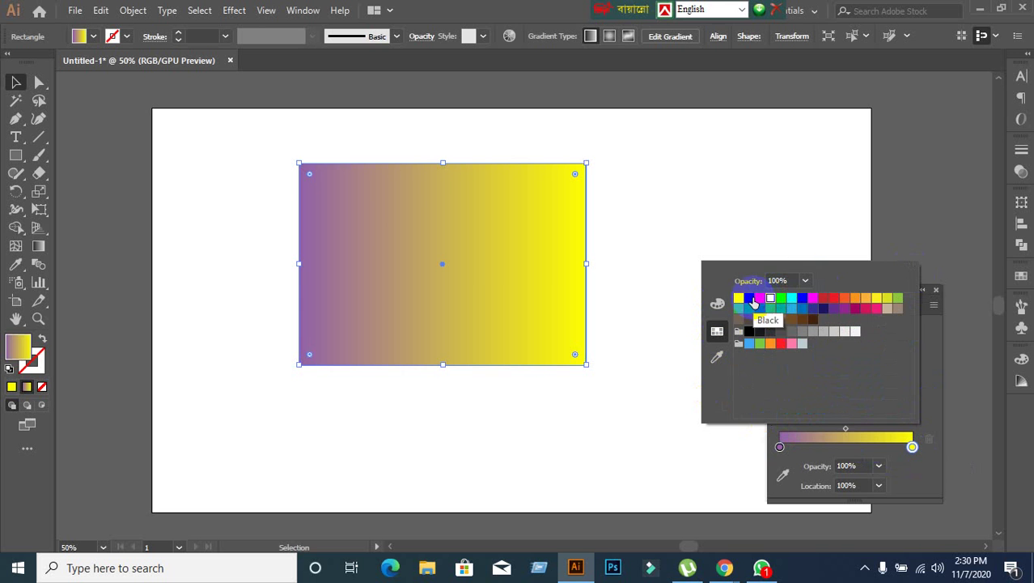
{"action": "left_click", "coordinate": [757, 298]}
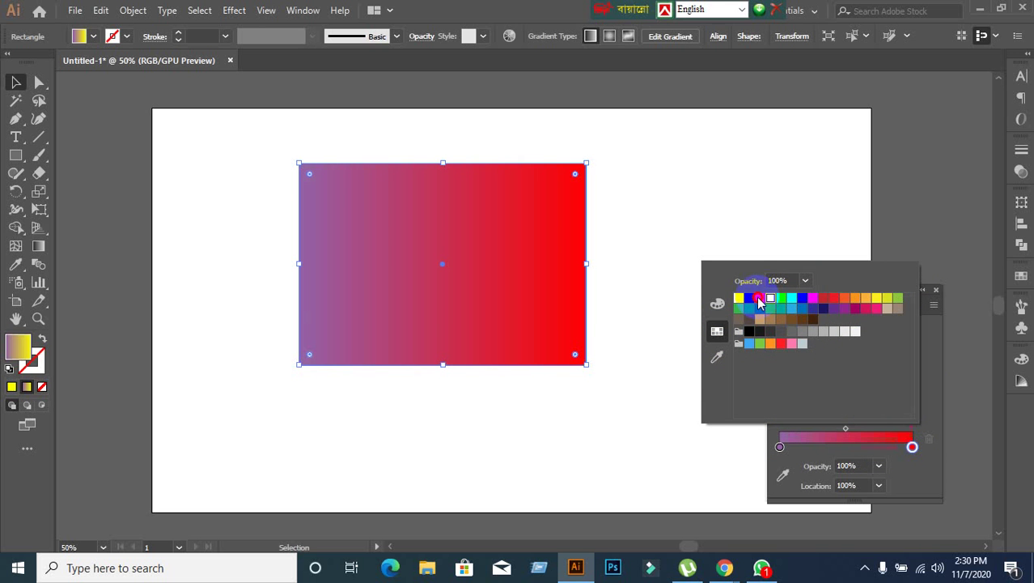
{"action": "left_click", "coordinate": [838, 305]}
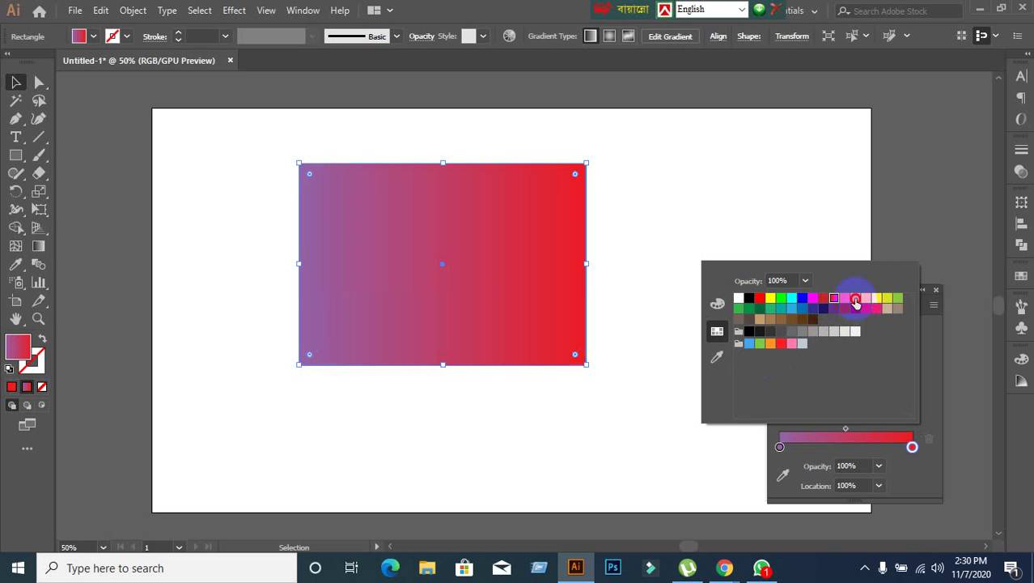
{"action": "left_click", "coordinate": [856, 298]}
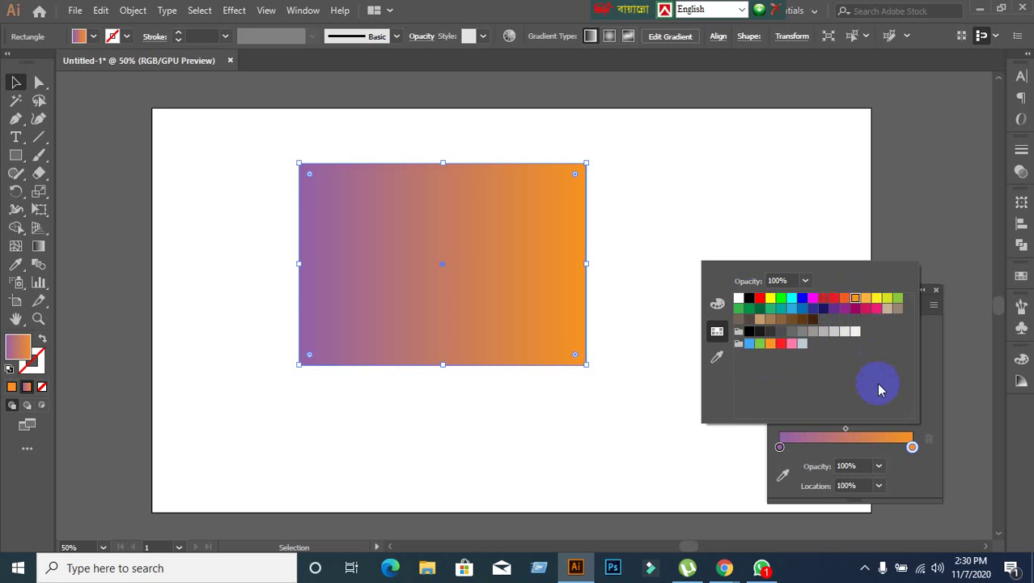
{"action": "left_click", "coordinate": [941, 410]}
{"action": "left_click", "coordinate": [913, 448]}
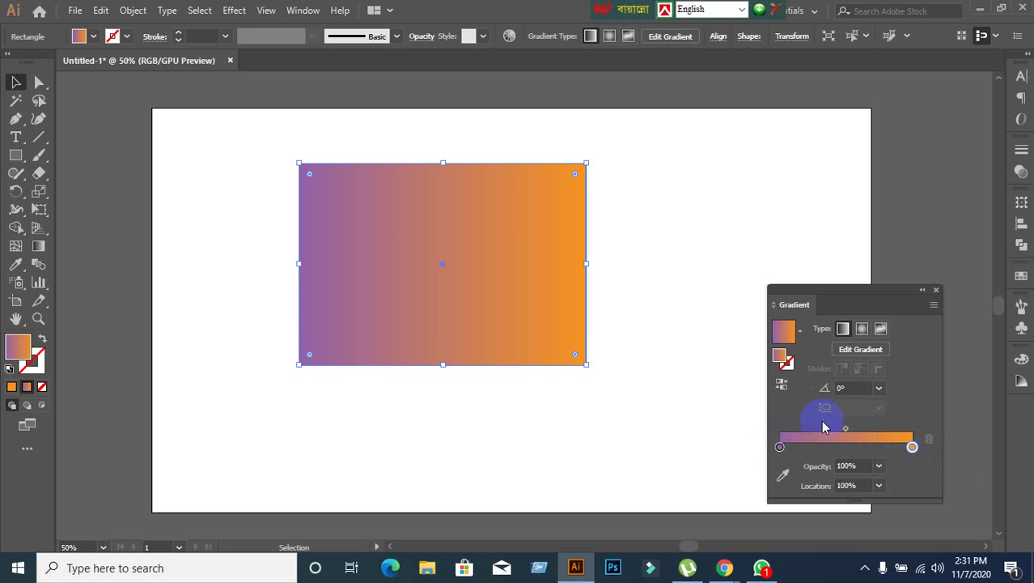
Reverse the linear gradient back and forth, ending with purple at the start, and dismiss the WhatsApp notification.
{"action": "left_click", "coordinate": [782, 387]}
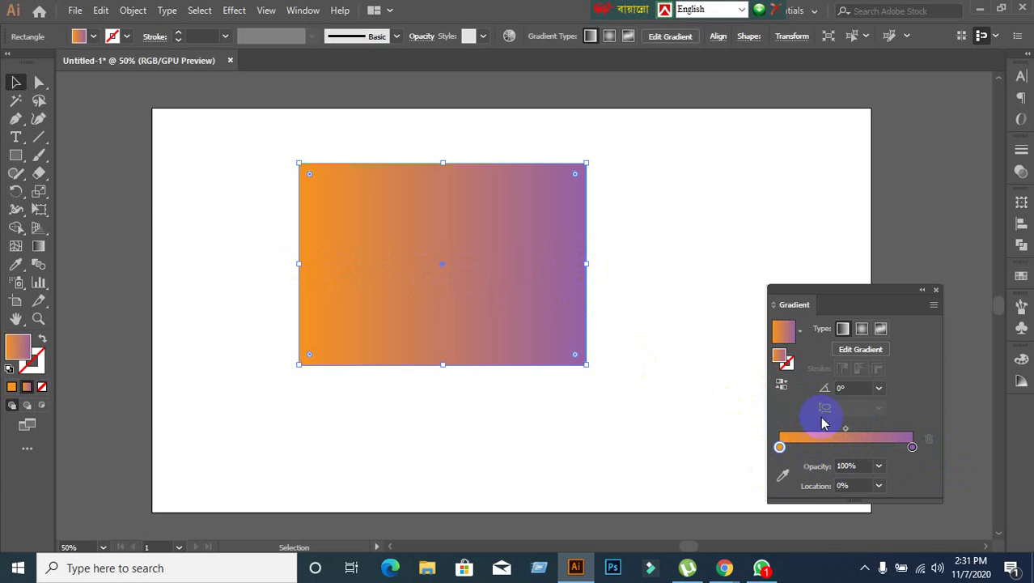
{"action": "left_click", "coordinate": [782, 386]}
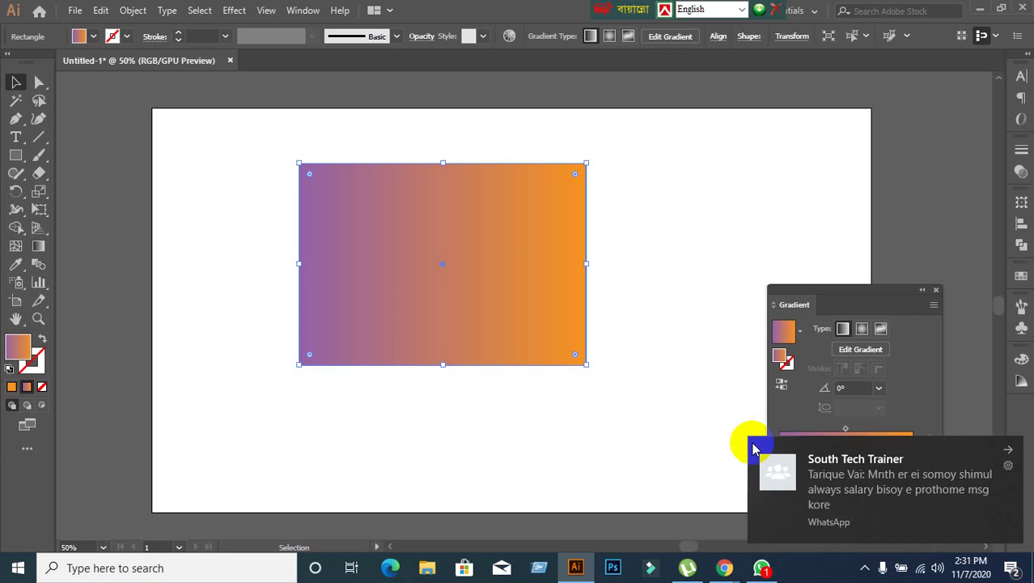
{"action": "left_click", "coordinate": [1005, 449]}
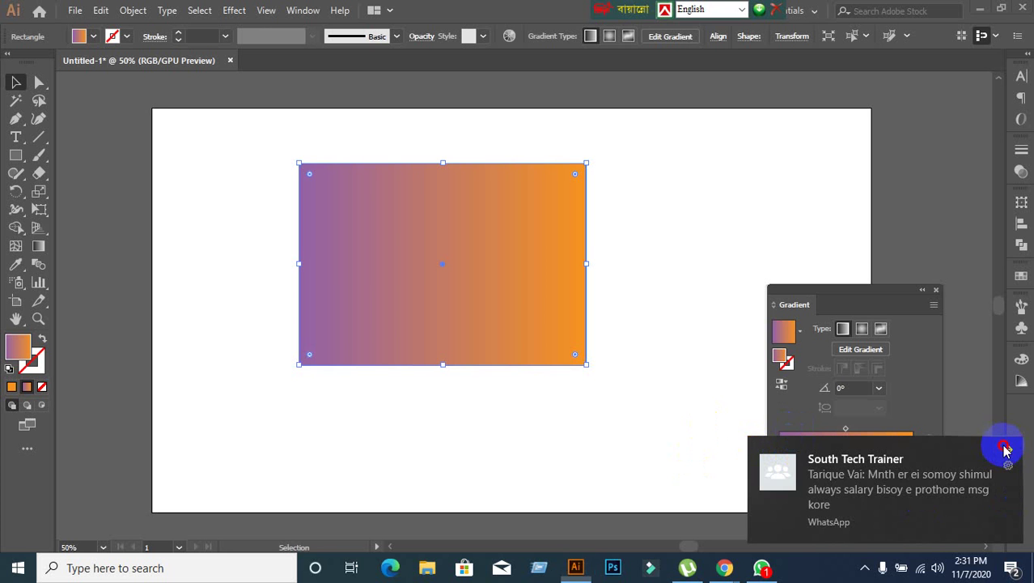
{"action": "left_click", "coordinate": [784, 386]}
{"action": "left_click", "coordinate": [785, 386]}
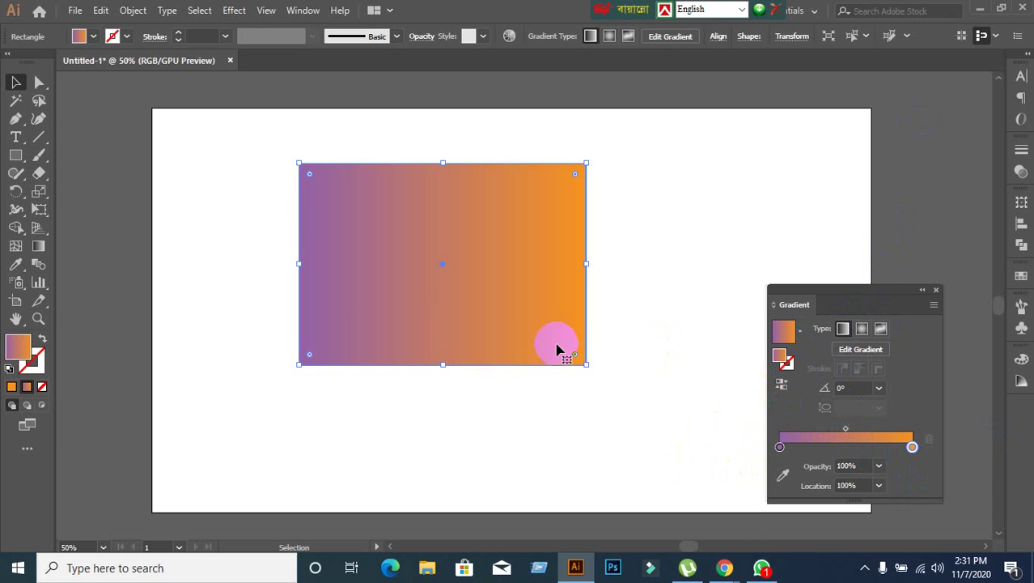
Change the rectangle's gradient to radial and compare its purple start stop and orange end stop with the fill.
{"action": "left_click", "coordinate": [861, 330]}
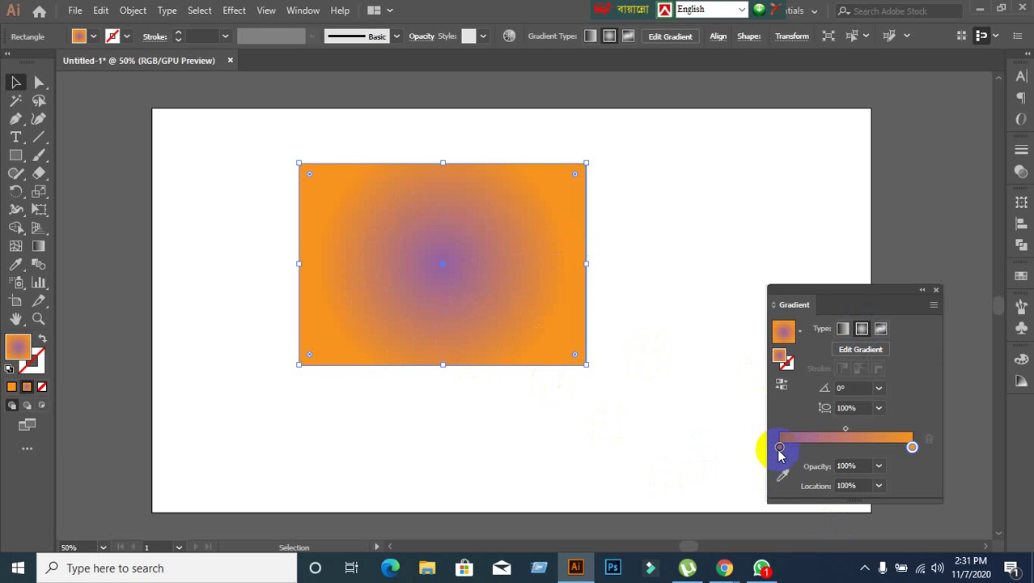
{"action": "left_click_drag", "start_coordinate": [779, 446], "coordinate": [424, 226]}
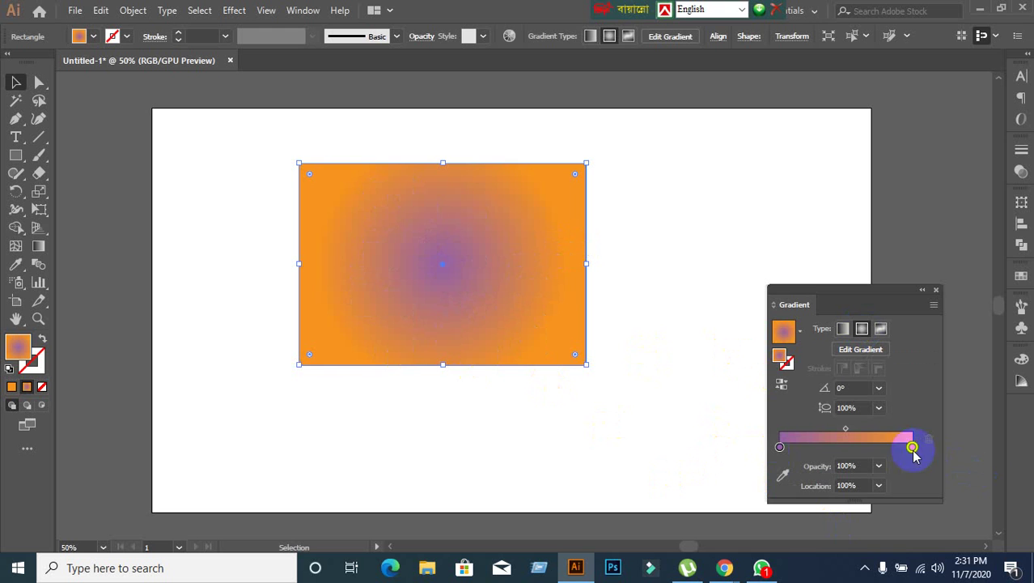
{"action": "left_click_drag", "start_coordinate": [912, 447], "coordinate": [761, 441]}
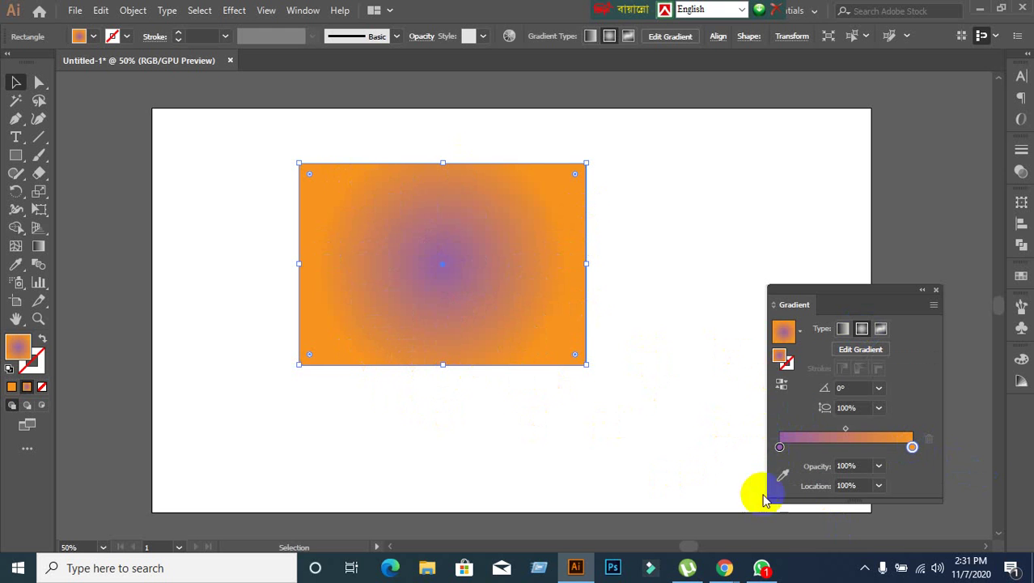
Reverse the radial gradient repeatedly, ending with orange at the centre, and change the gradient type back to linear.
{"action": "left_click", "coordinate": [785, 386]}
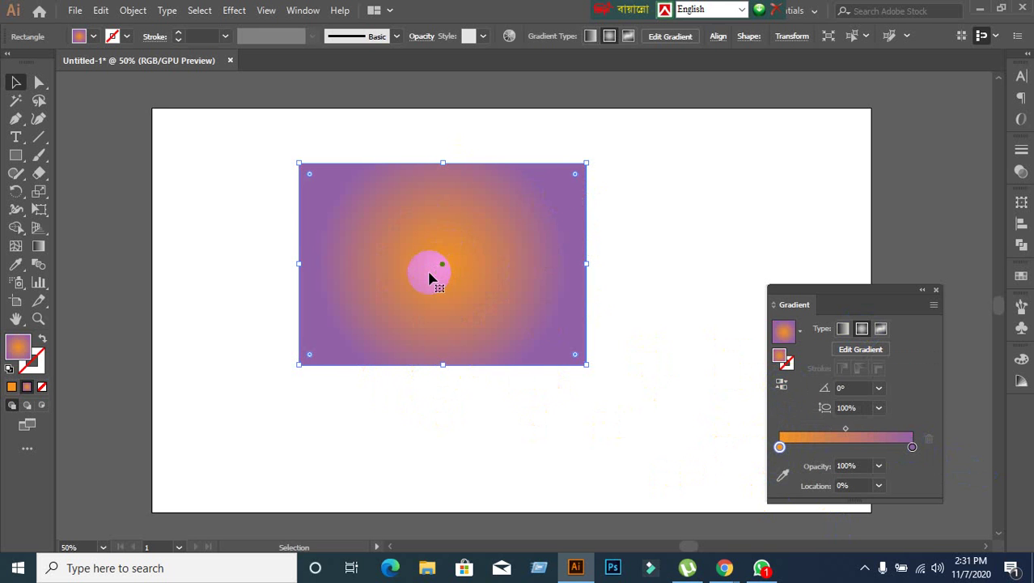
{"action": "left_click", "coordinate": [782, 386]}
{"action": "left_click", "coordinate": [783, 387]}
{"action": "left_click", "coordinate": [782, 386]}
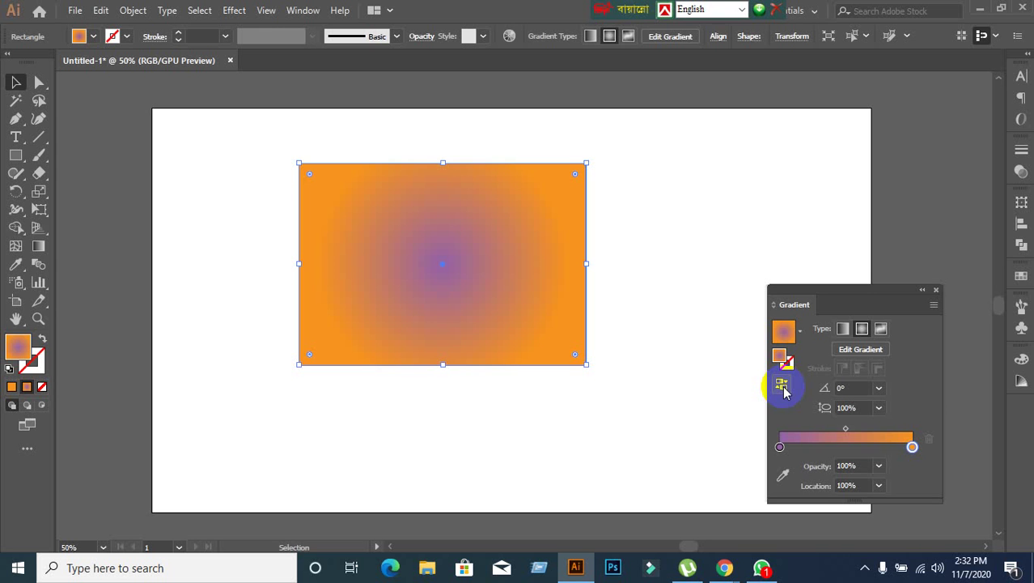
{"action": "left_click", "coordinate": [783, 387]}
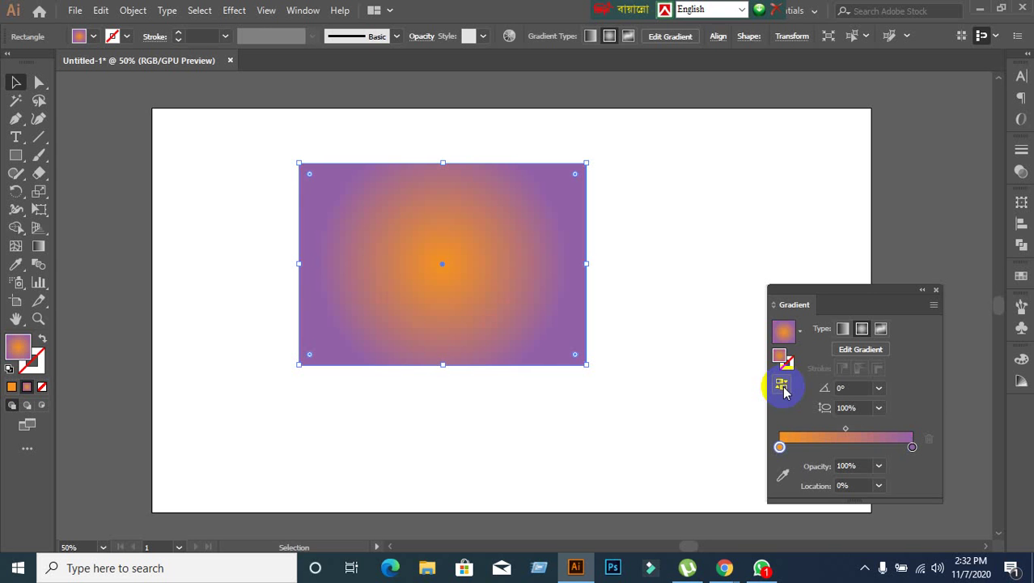
{"action": "left_click", "coordinate": [843, 328]}
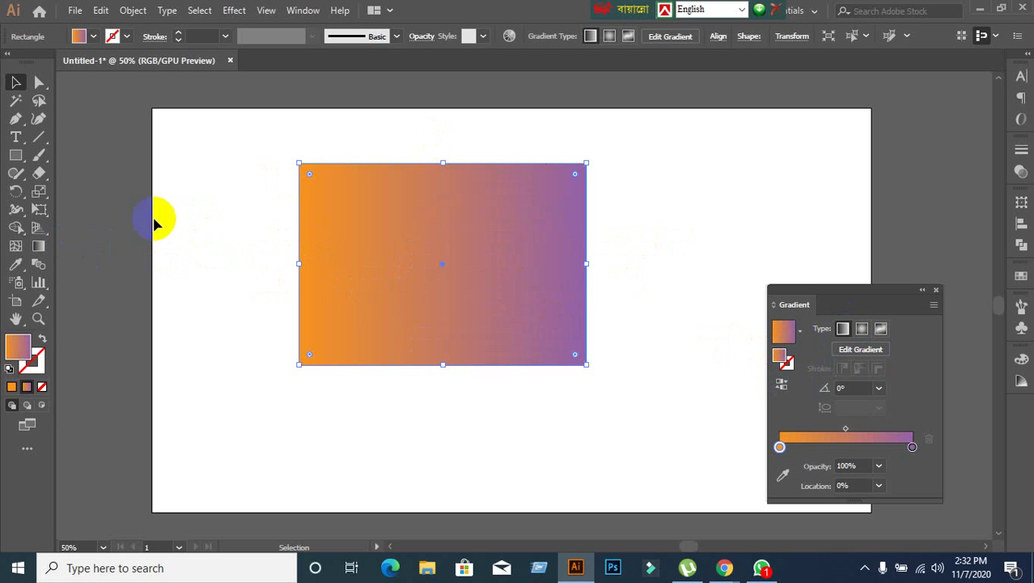
Switch the rectangle's gradient to radial and back to linear.
{"action": "left_click", "coordinate": [862, 330]}
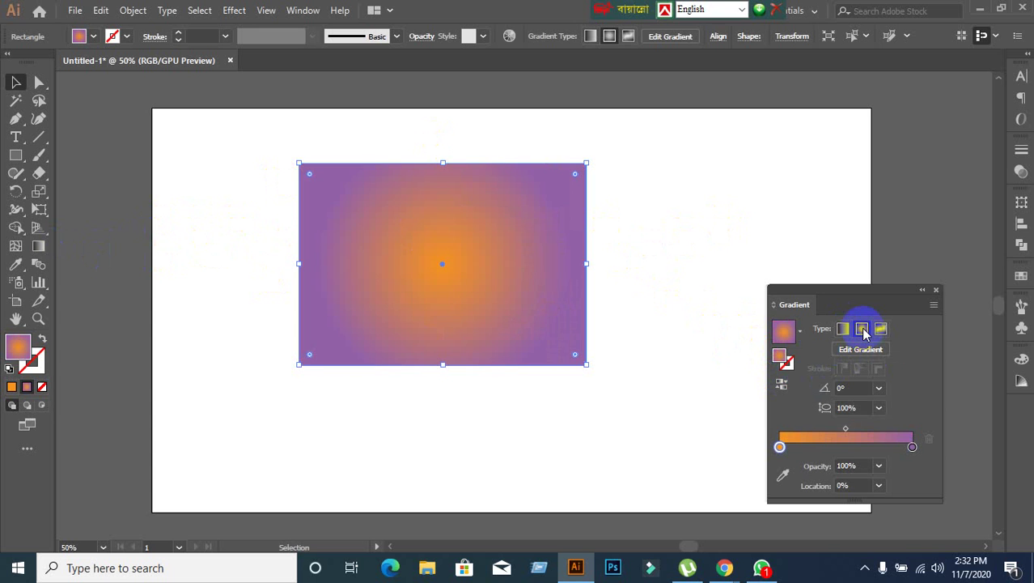
{"action": "left_click", "coordinate": [843, 329]}
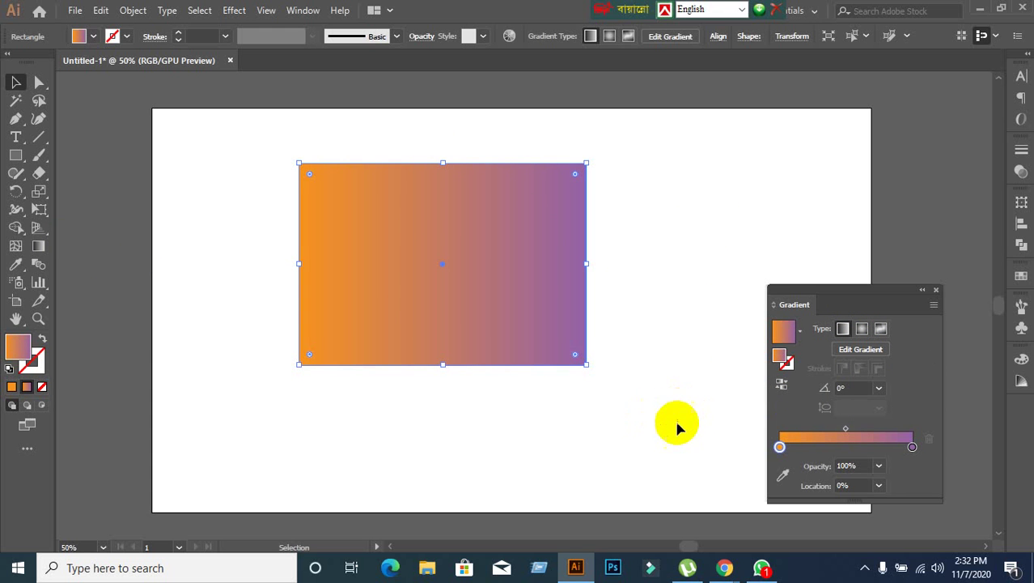
Recolour the gradient's orange start stop to red and keep it at location 0%.
{"action": "left_click_drag", "start_coordinate": [781, 447], "coordinate": [781, 448]}
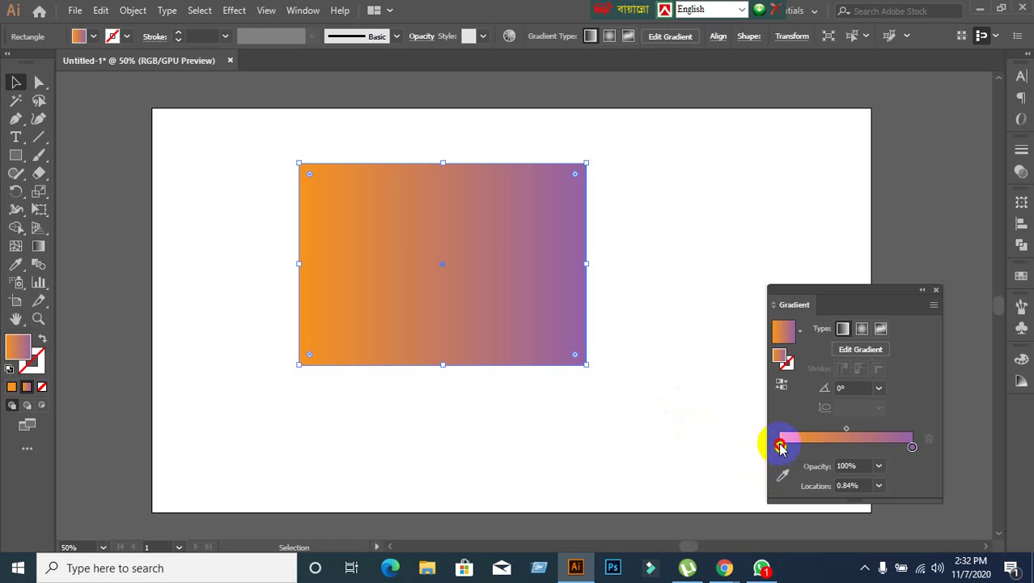
{"action": "double_click", "coordinate": [780, 448]}
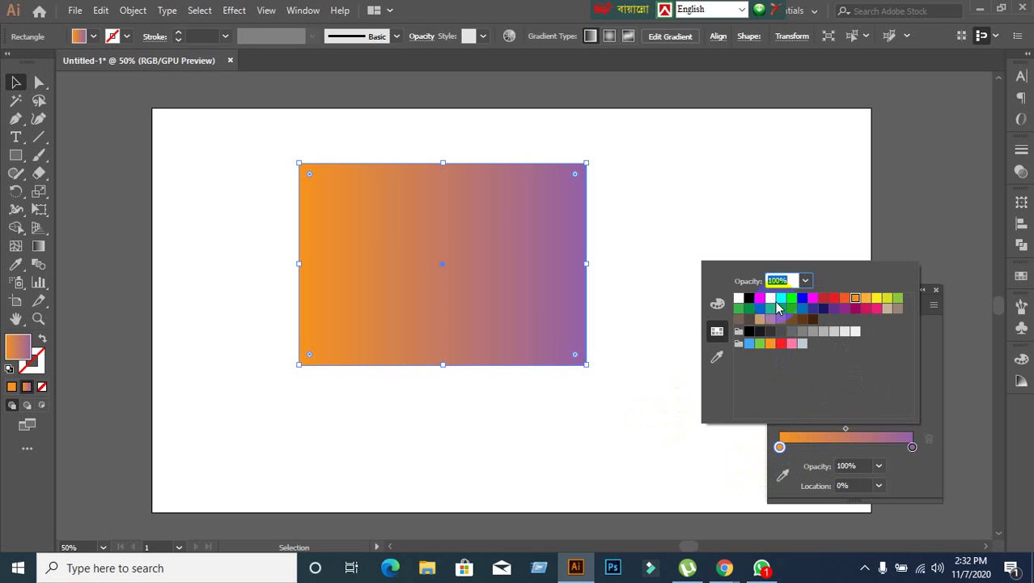
{"action": "left_click", "coordinate": [770, 298]}
{"action": "left_click", "coordinate": [760, 298]}
{"action": "left_click", "coordinate": [781, 448]}
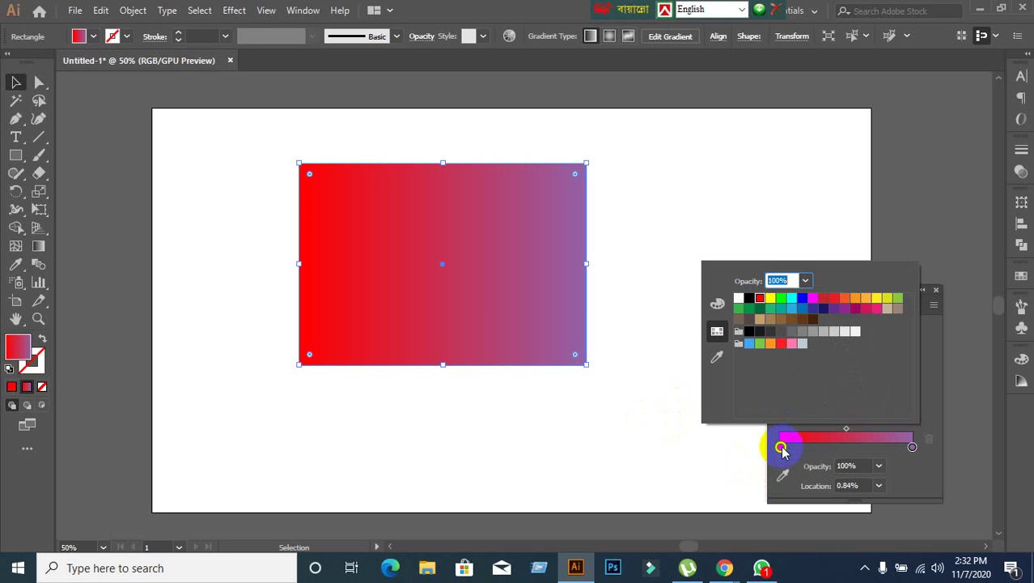
{"action": "left_click_drag", "start_coordinate": [781, 448], "coordinate": [762, 447]}
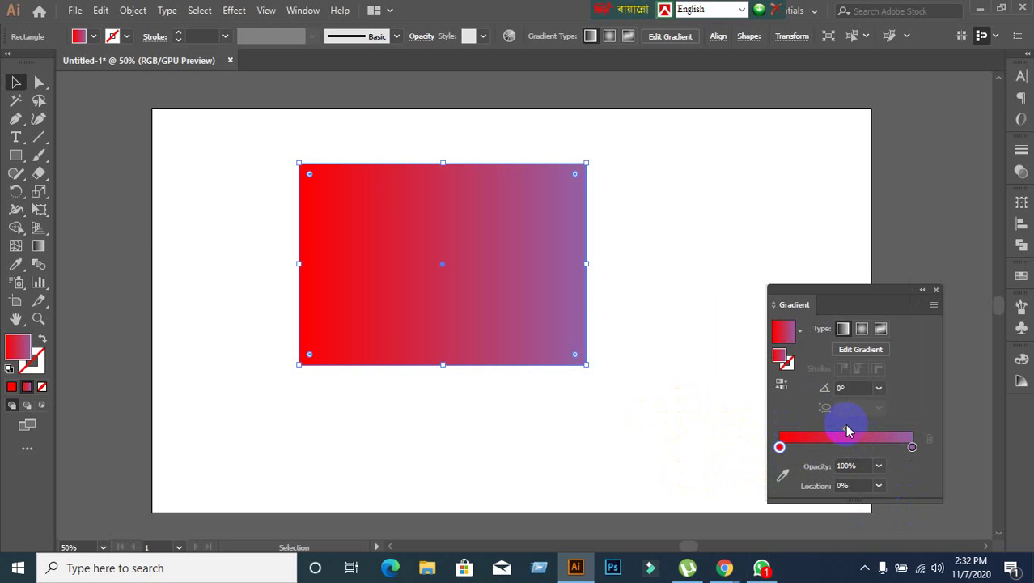
Try the gradient midpoint at about 15% near the red stop, and at about 79% near the purple stop.
{"action": "left_click_drag", "start_coordinate": [845, 428], "coordinate": [802, 437]}
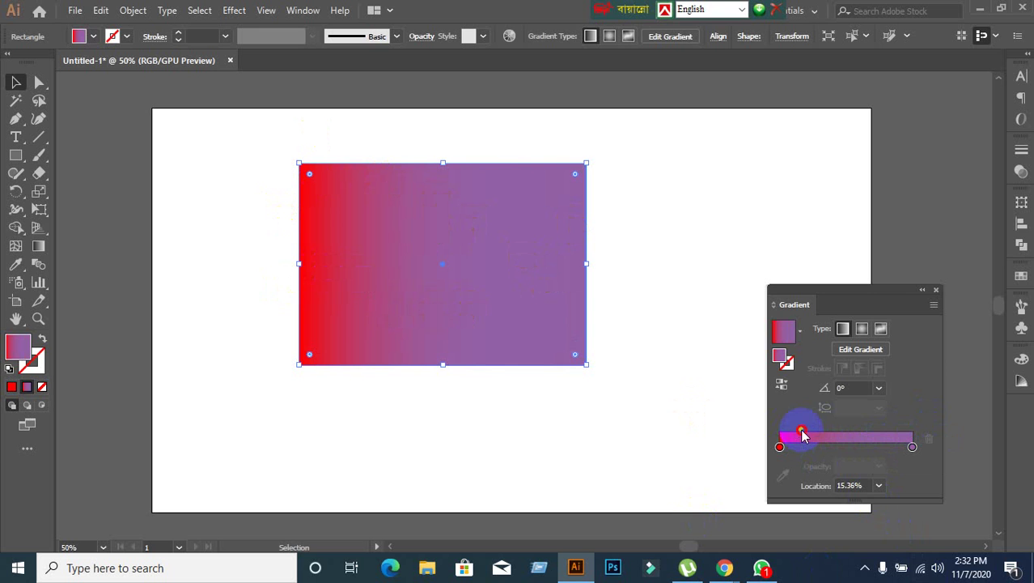
{"action": "left_click_drag", "start_coordinate": [802, 435], "coordinate": [889, 438]}
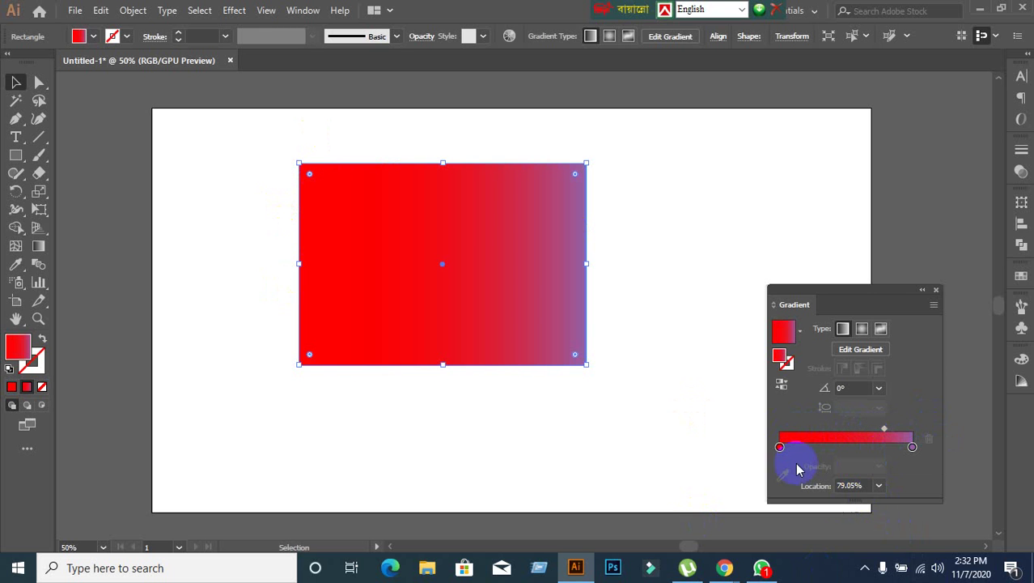
{"action": "left_click", "coordinate": [814, 451]}
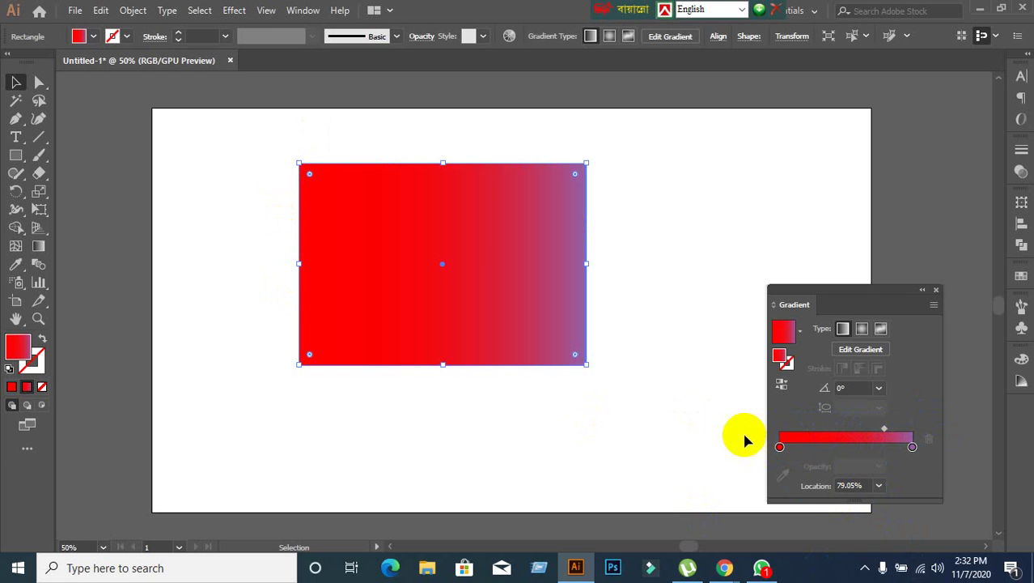
{"action": "left_click", "coordinate": [780, 447]}
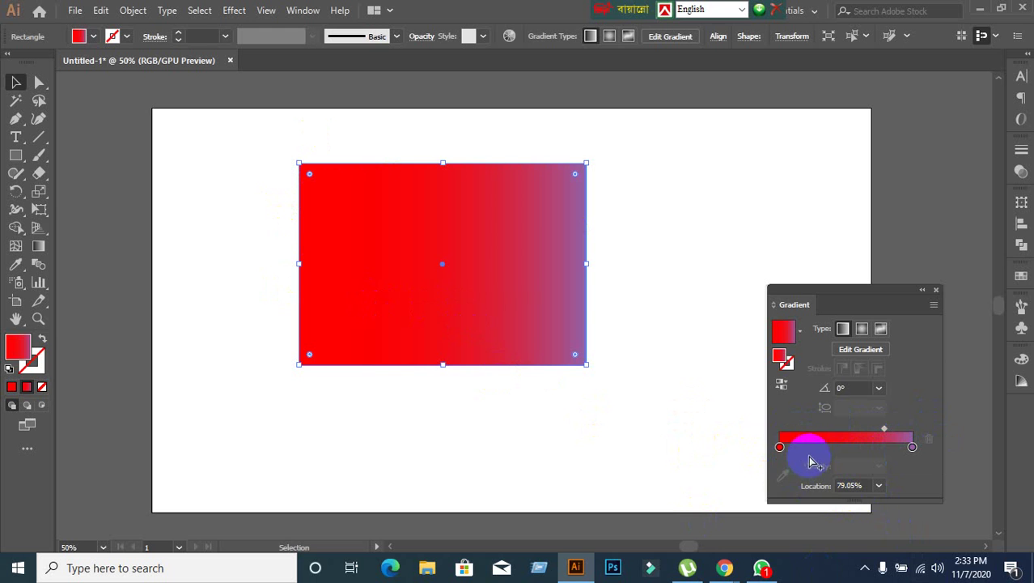
{"action": "left_click", "coordinate": [913, 448]}
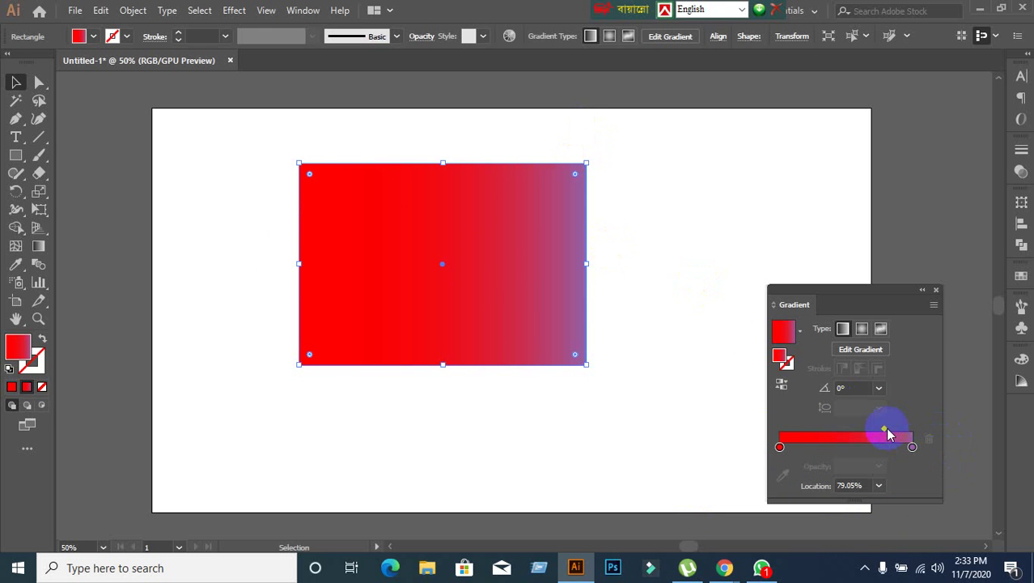
Bring the midpoint between the red and purple stops back to the centre, at location 50%.
{"action": "left_click_drag", "start_coordinate": [888, 435], "coordinate": [850, 434]}
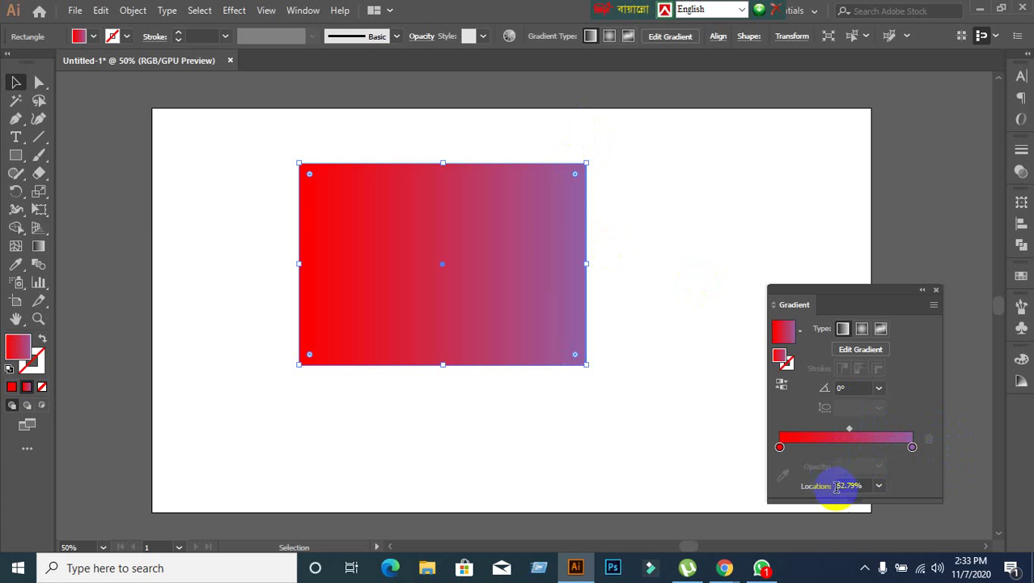
{"action": "double_click", "coordinate": [860, 486]}
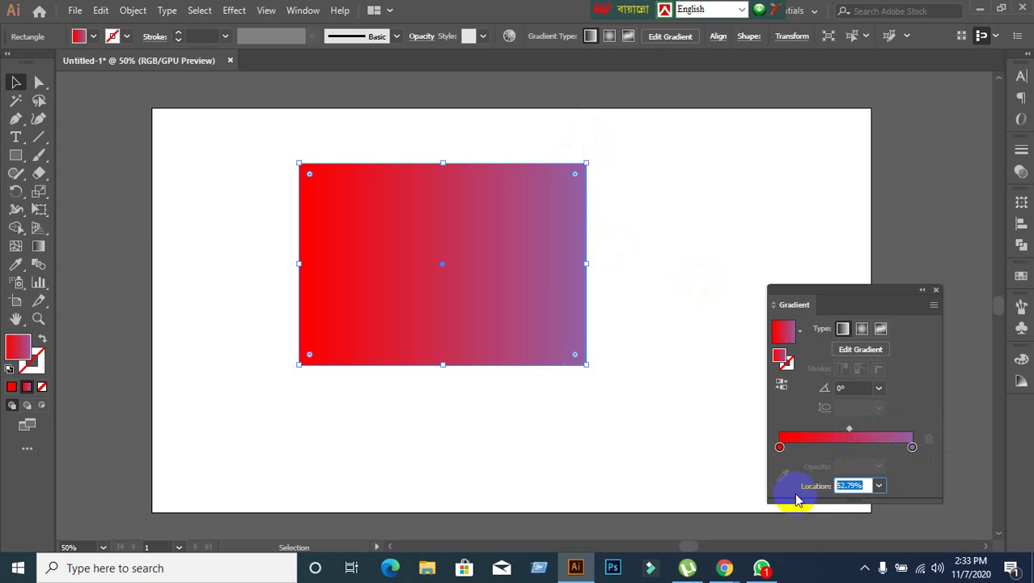
{"action": "type", "text": "50"}
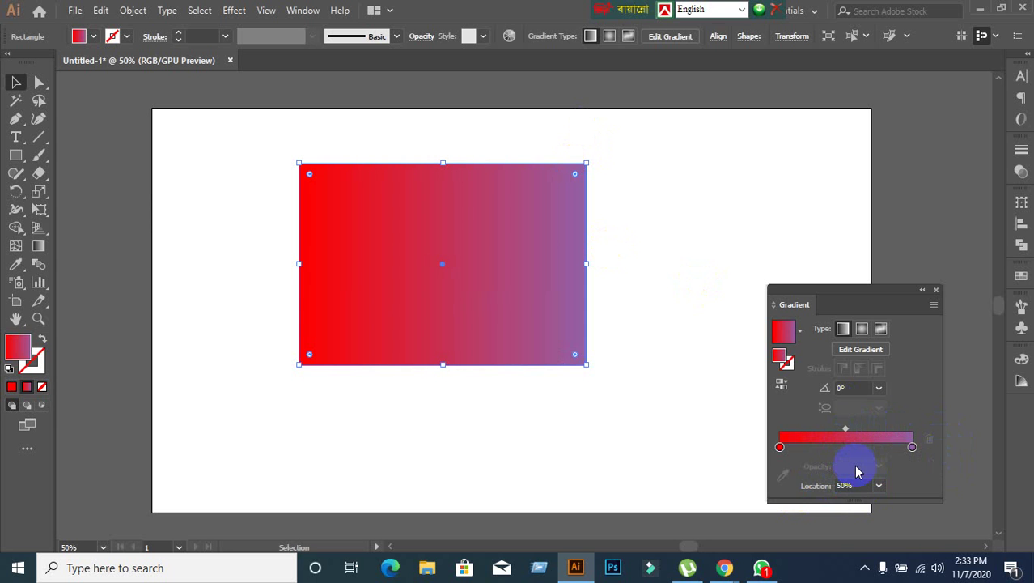
Add an extra colour stop at about 48% between the red and purple stops, and delete it.
{"action": "left_click_drag", "start_coordinate": [780, 447], "coordinate": [688, 457]}
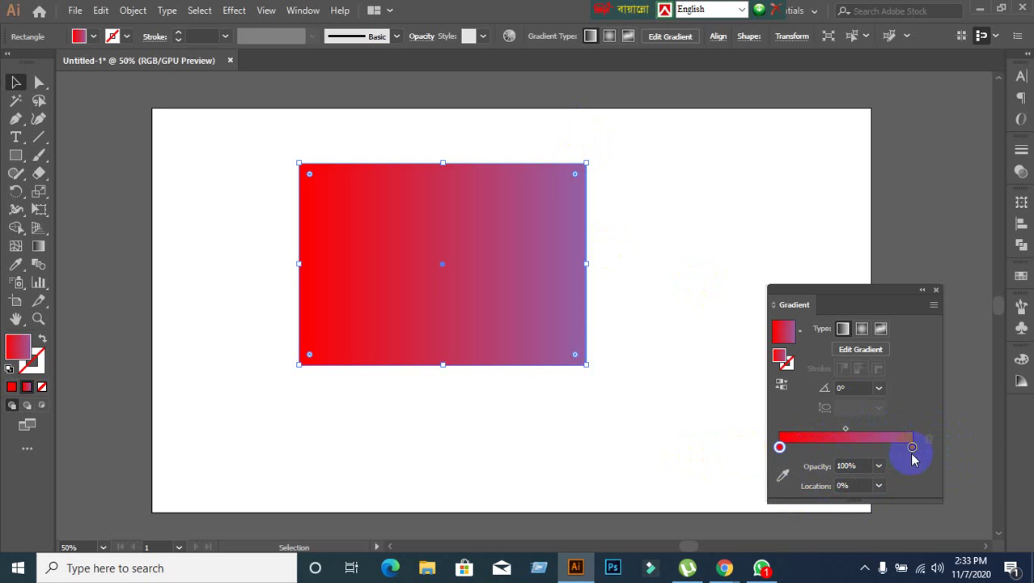
{"action": "left_click", "coordinate": [854, 447]}
{"action": "left_click_drag", "start_coordinate": [854, 448], "coordinate": [844, 448]}
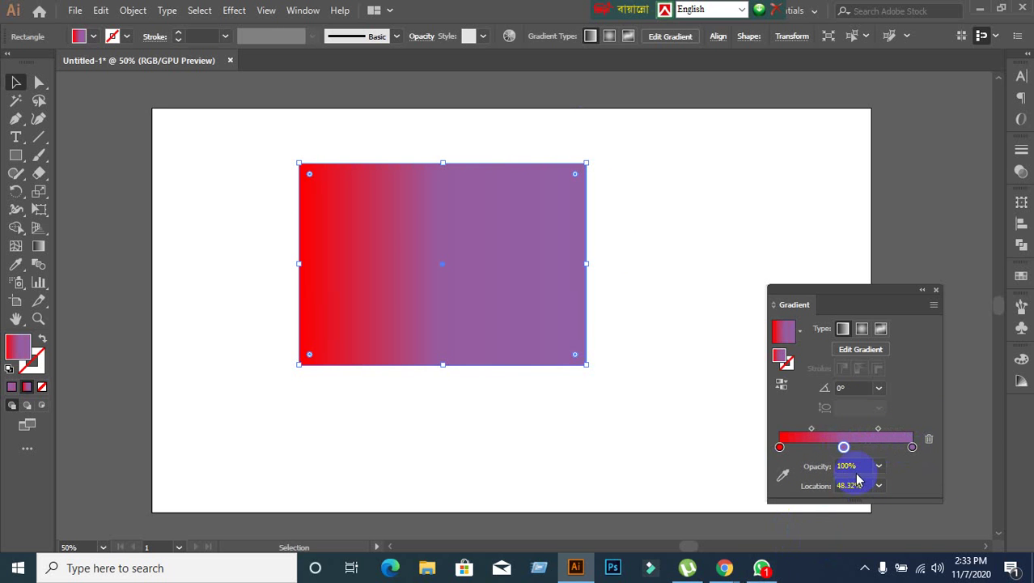
{"action": "key", "text": "Delete"}
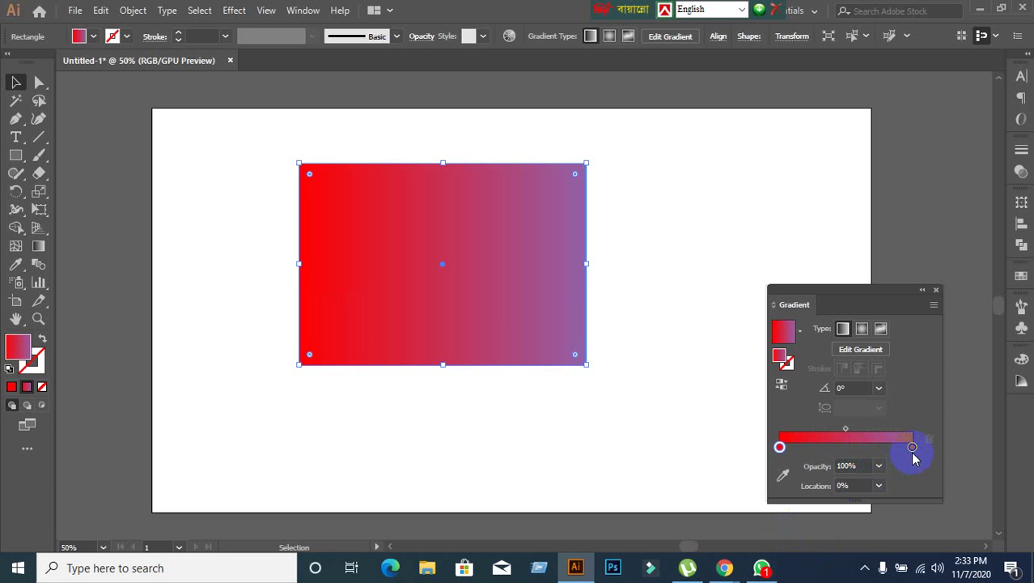
Try moving the purple end stop to about 63%, undo the move, and dismiss the WhatsApp notification.
{"action": "left_click_drag", "start_coordinate": [913, 451], "coordinate": [864, 448]}
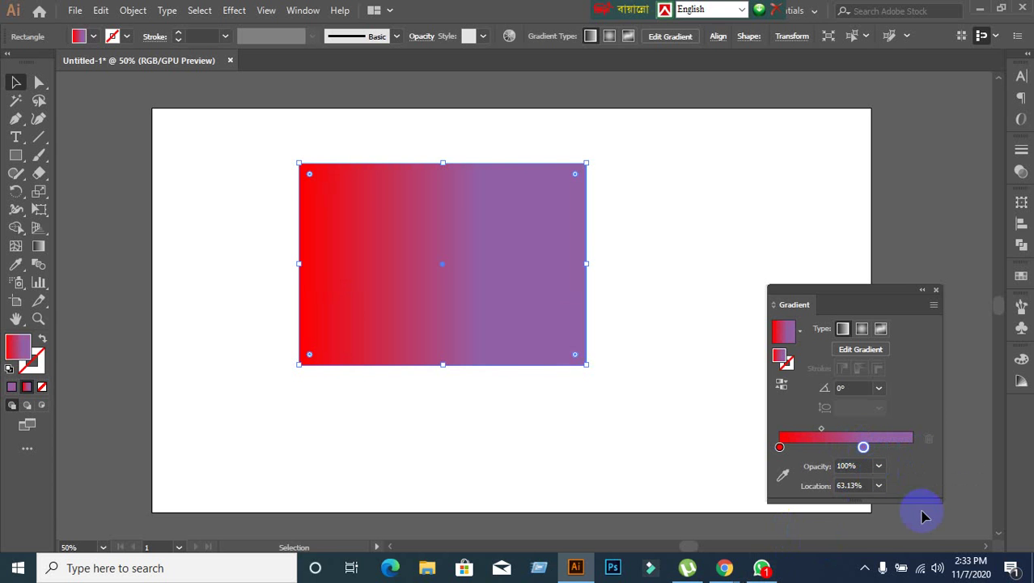
{"action": "key", "text": "ctrl+z"}
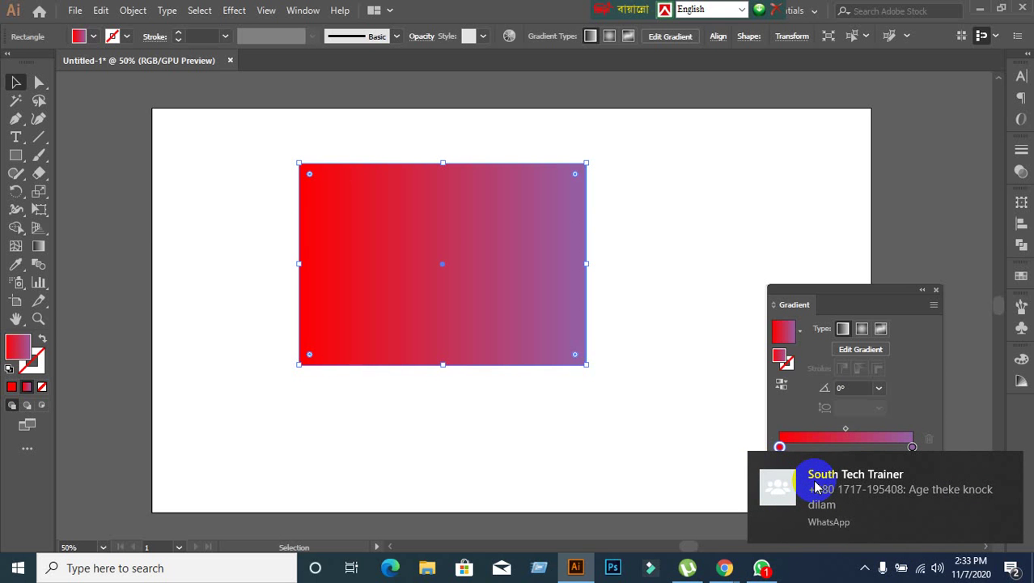
{"action": "left_click", "coordinate": [1007, 464]}
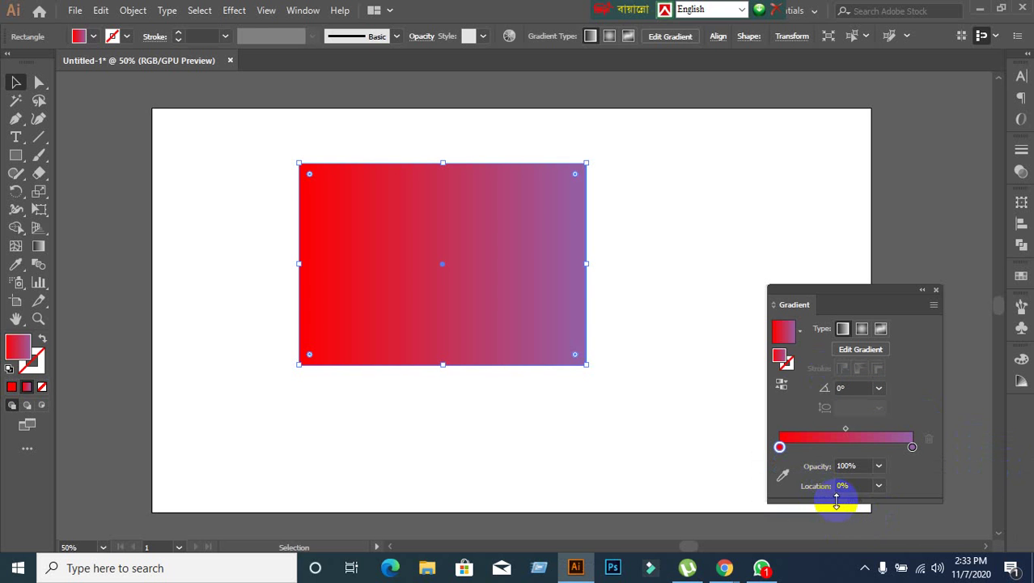
Add three colour stops between the red and purple ends, at about 19%, 49% and 81%.
{"action": "left_click", "coordinate": [805, 447]}
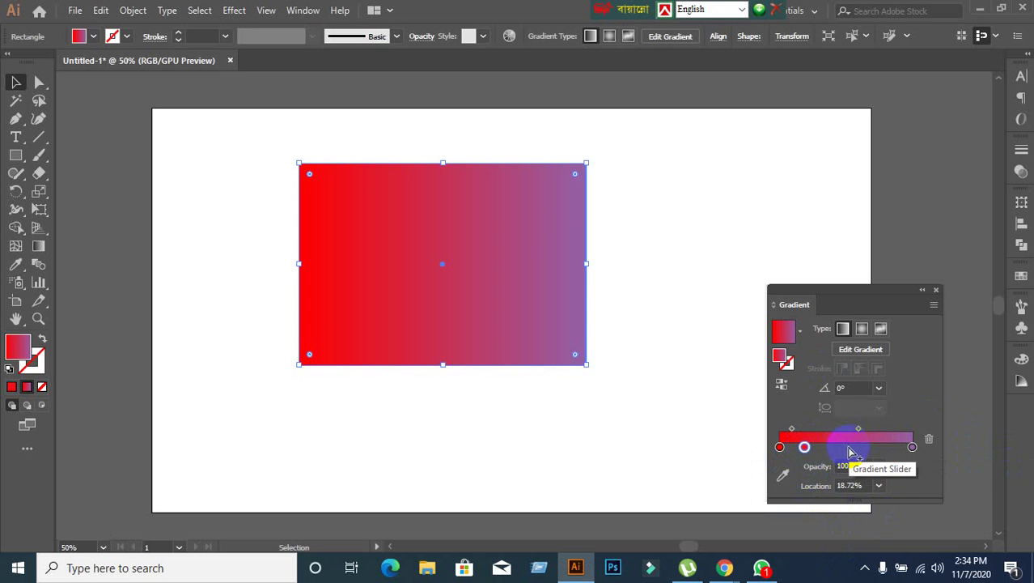
{"action": "left_click", "coordinate": [845, 448]}
{"action": "left_click", "coordinate": [889, 448]}
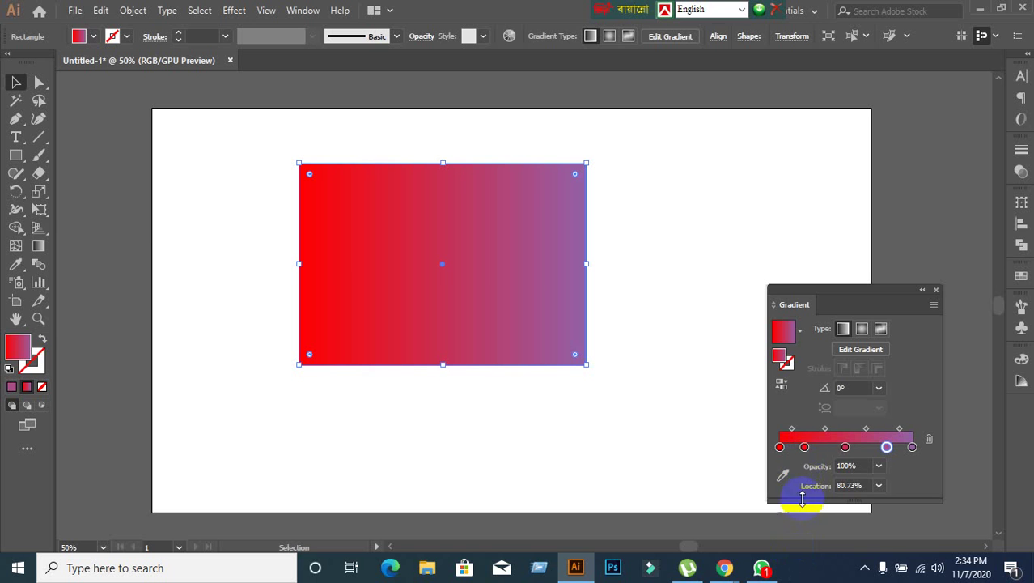
Recolour the added gradient stop nearest the red start to blue.
{"action": "left_click", "coordinate": [804, 447]}
{"action": "left_click", "coordinate": [806, 447]}
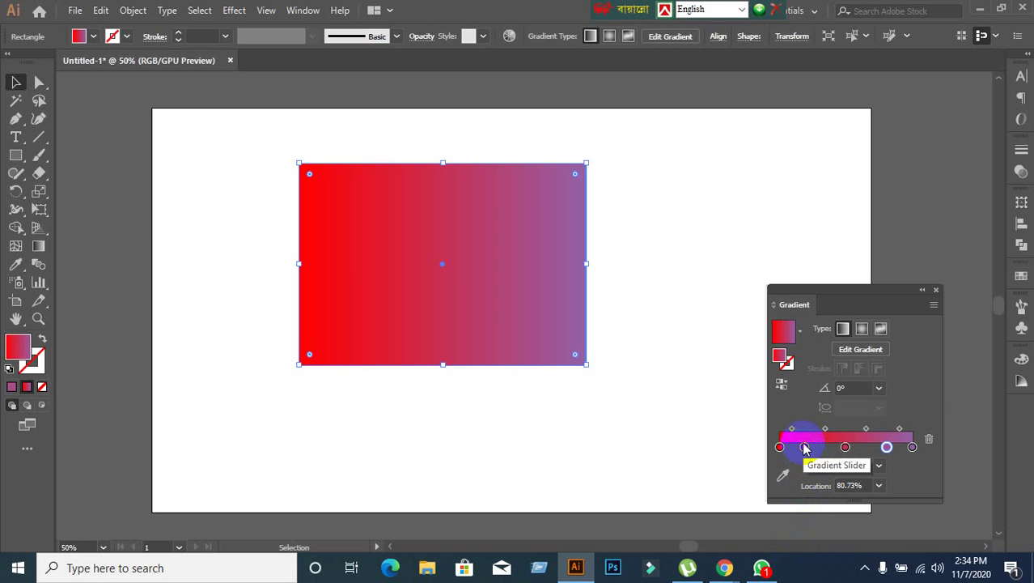
{"action": "left_click", "coordinate": [804, 448]}
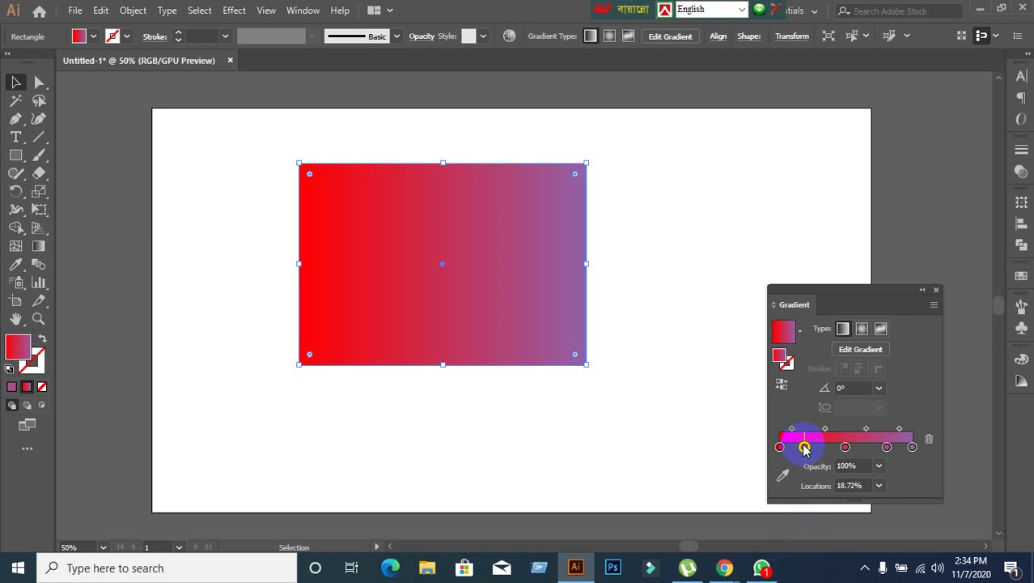
{"action": "double_click", "coordinate": [804, 447]}
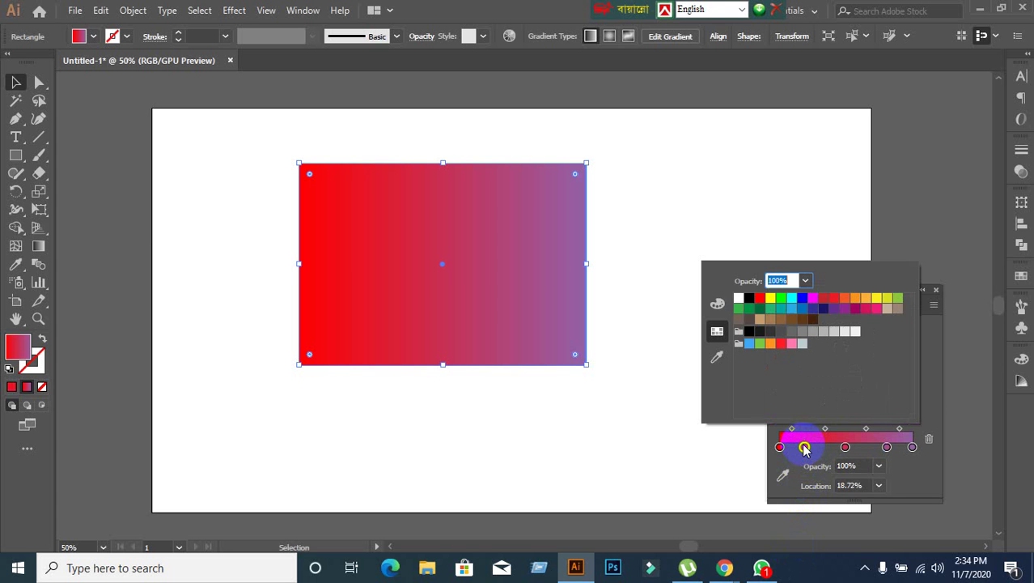
{"action": "left_click", "coordinate": [802, 299]}
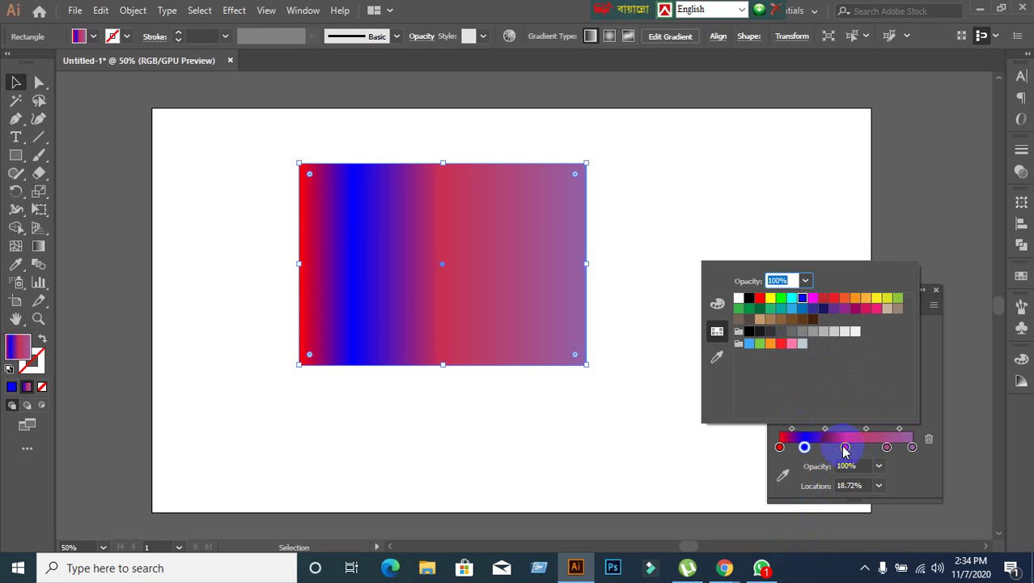
Recolour the added gradient stop nearest the purple end to yellow.
{"action": "left_click", "coordinate": [888, 447]}
{"action": "left_click", "coordinate": [888, 447]}
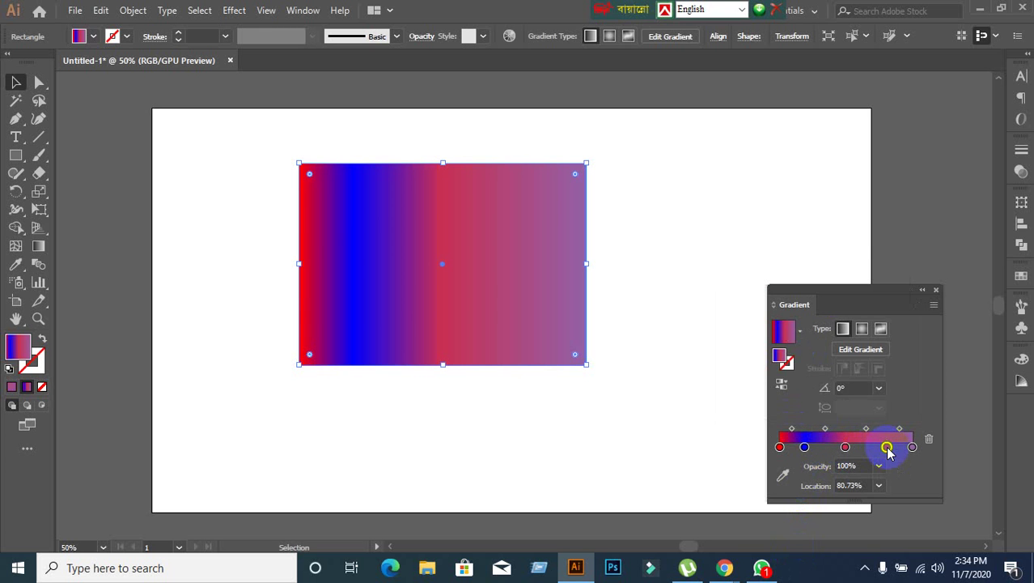
{"action": "double_click", "coordinate": [887, 448]}
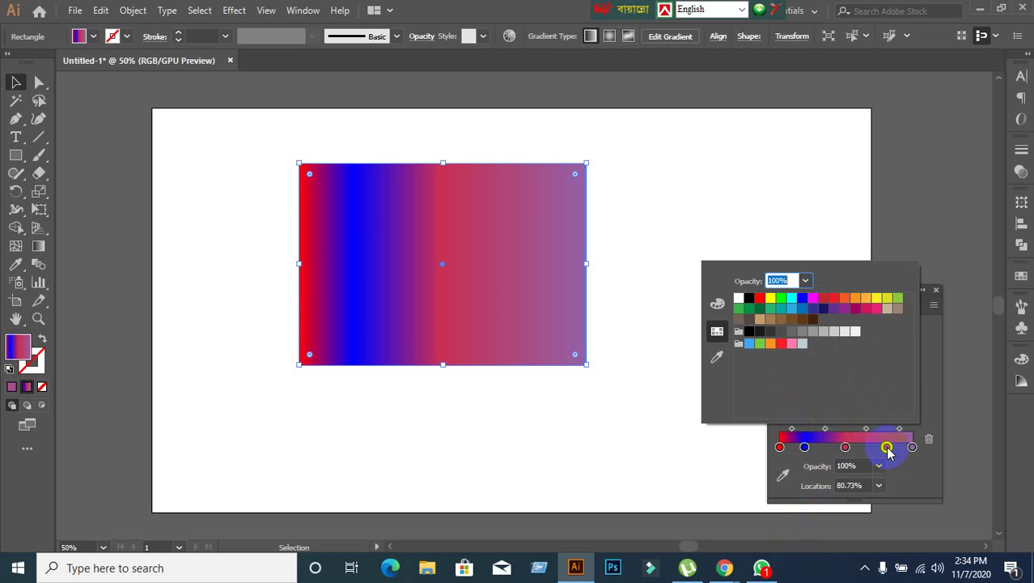
{"action": "left_click", "coordinate": [877, 300]}
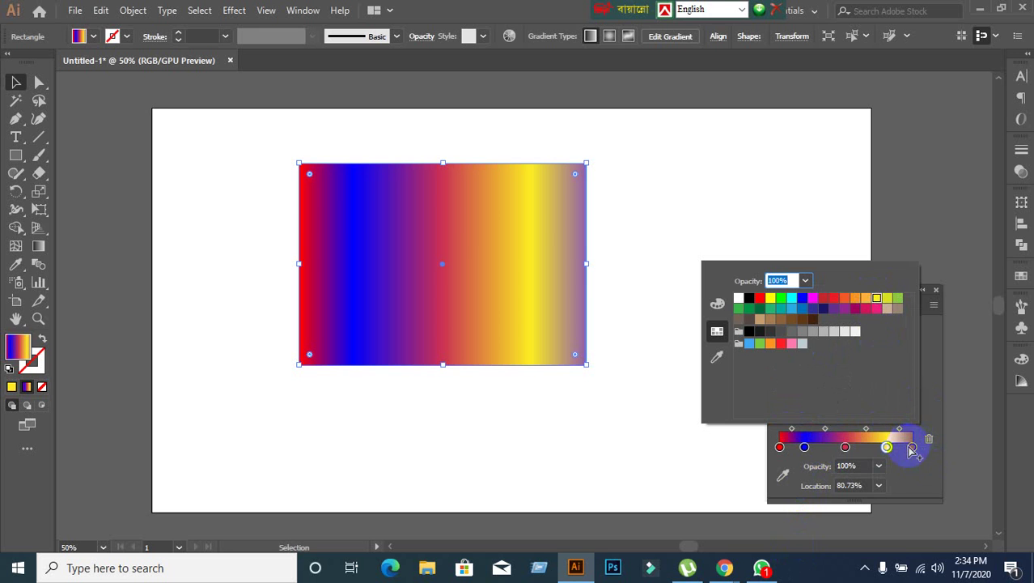
Recolour the middle gradient stop to light orange.
{"action": "double_click", "coordinate": [845, 447]}
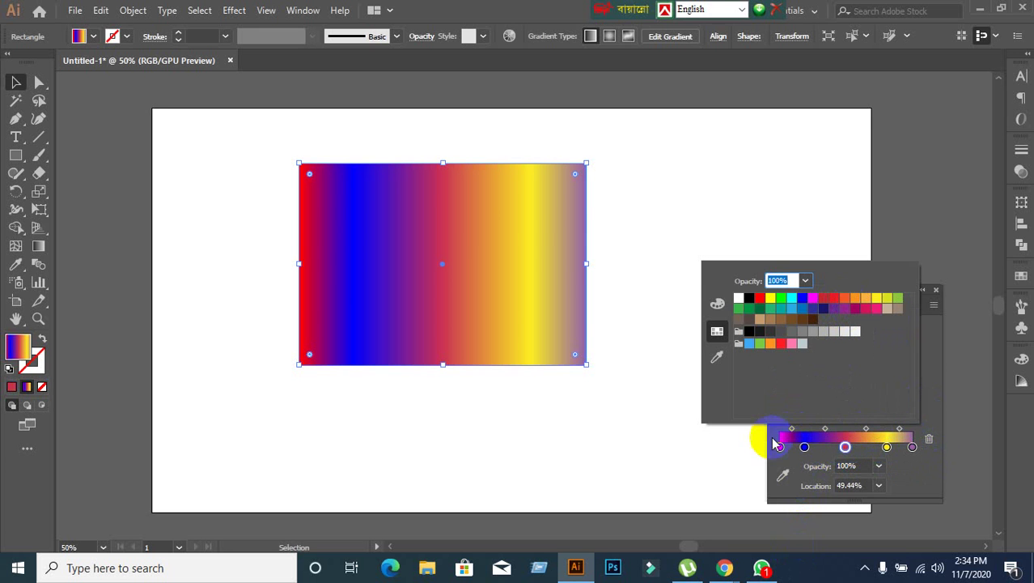
{"action": "left_click", "coordinate": [865, 309]}
{"action": "left_click", "coordinate": [866, 298]}
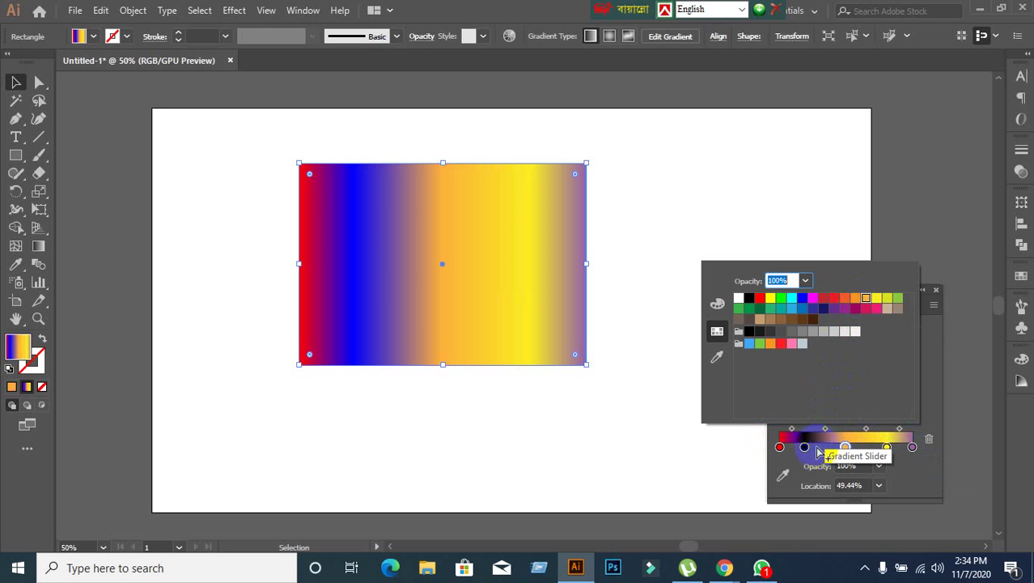
Move the blue stop to about 23% and the midpoint between blue and light orange to about 60%.
{"action": "left_click", "coordinate": [807, 452]}
{"action": "left_click", "coordinate": [805, 447]}
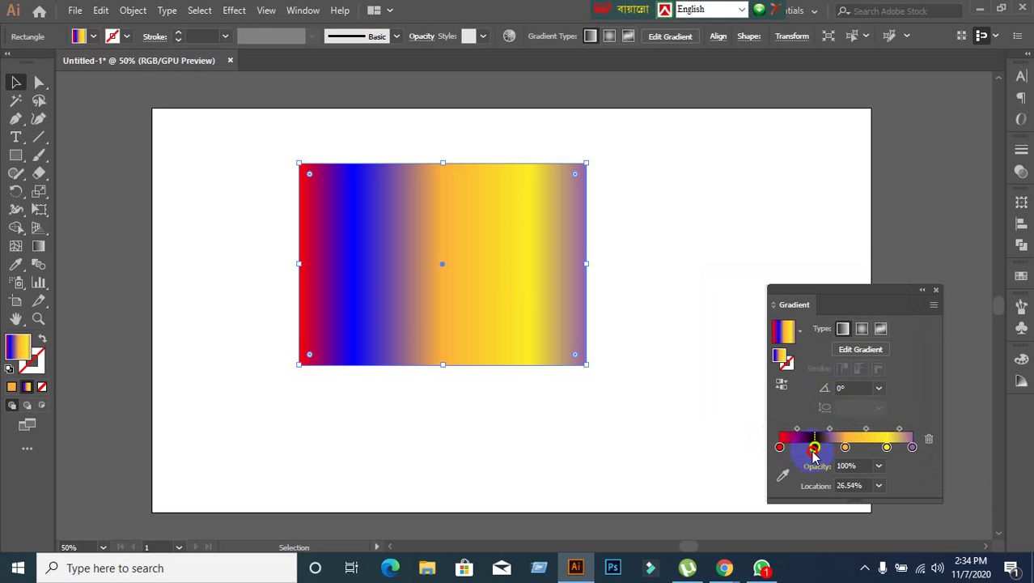
{"action": "left_click_drag", "start_coordinate": [805, 450], "coordinate": [833, 441]}
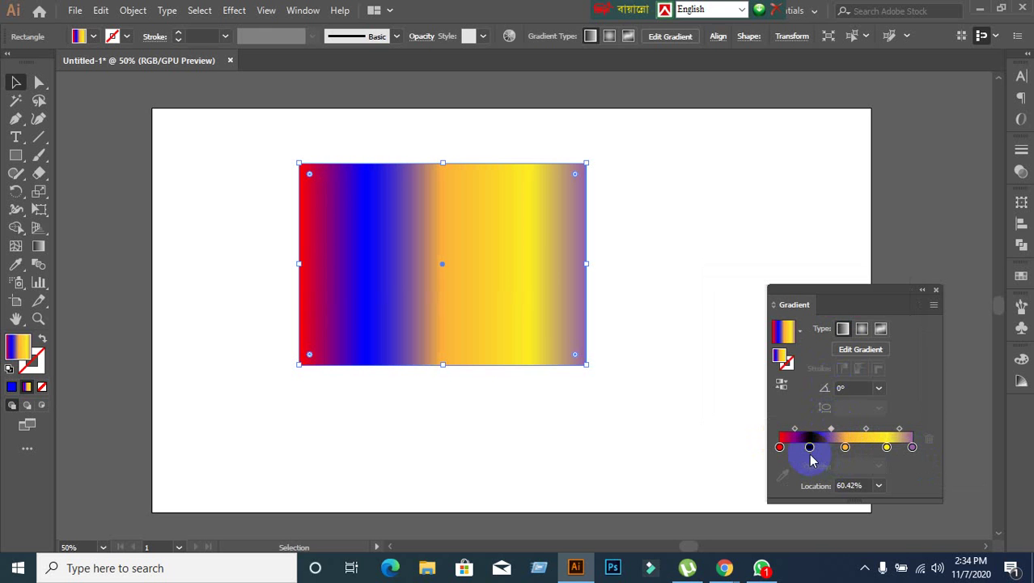
{"action": "left_click", "coordinate": [810, 448]}
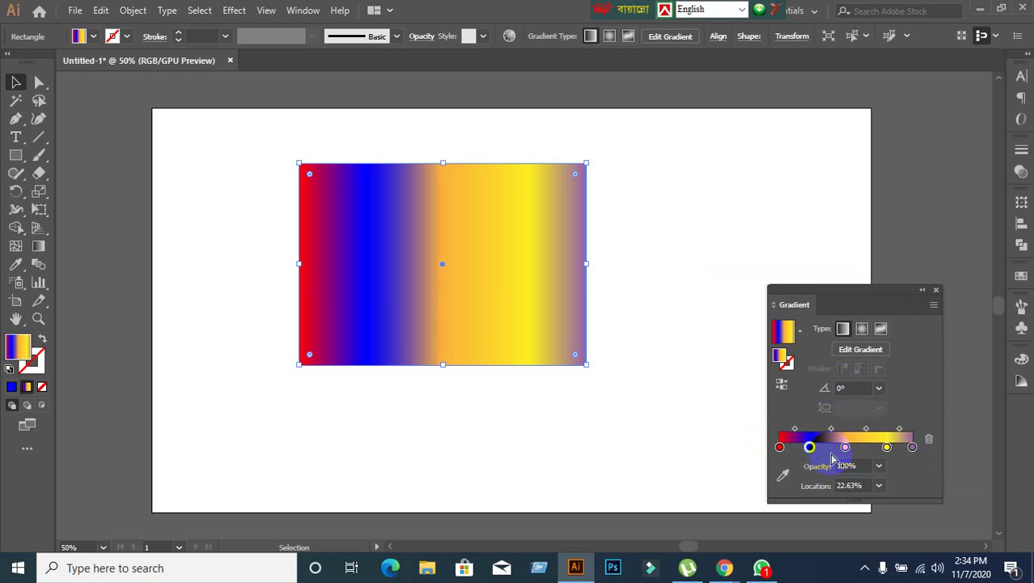
{"action": "left_click", "coordinate": [846, 448]}
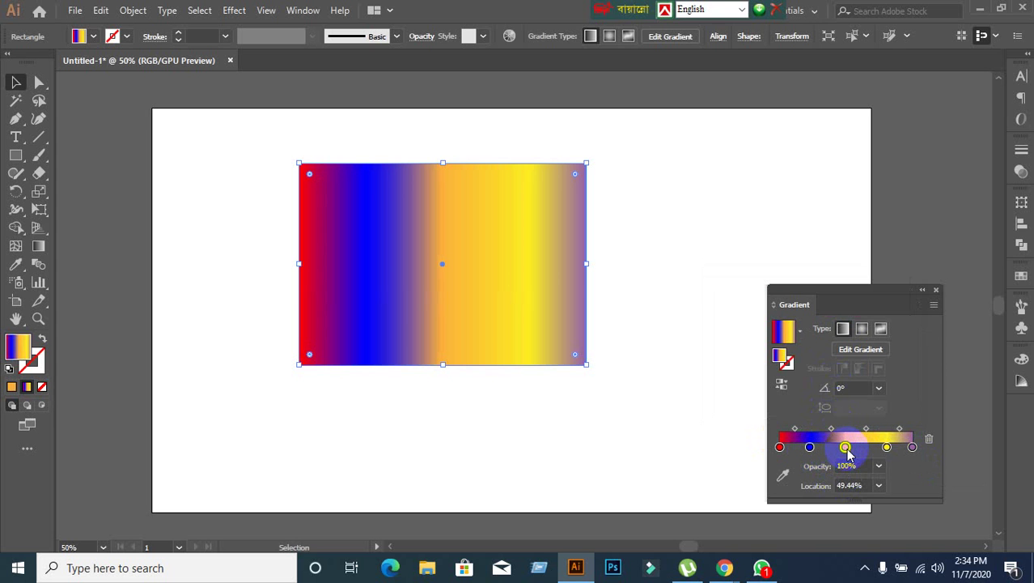
Delete the light orange, blue and yellow stops from the rectangle's gradient so only the red and purple end stops remain.
{"action": "left_click", "coordinate": [929, 442]}
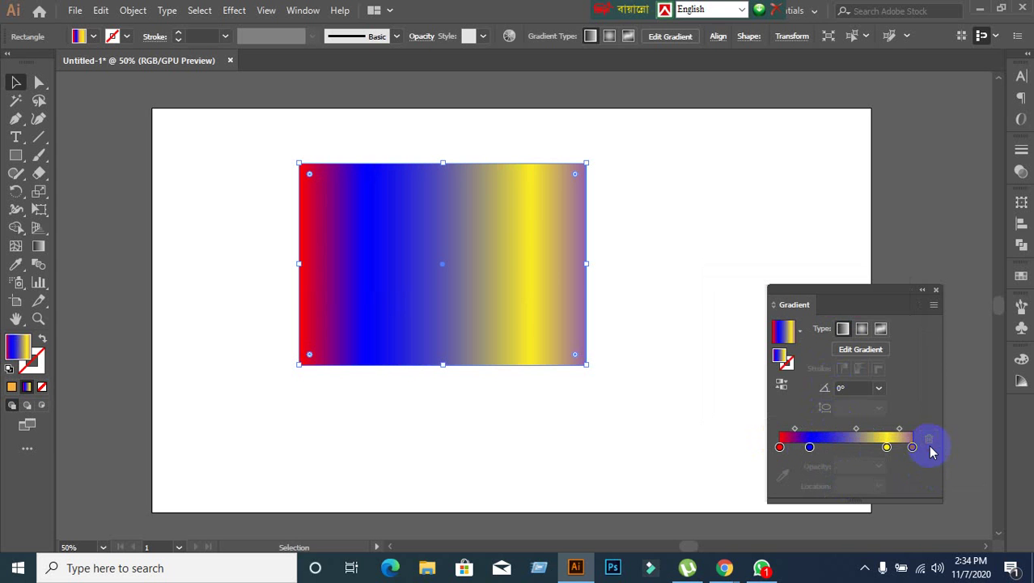
{"action": "left_click", "coordinate": [812, 448]}
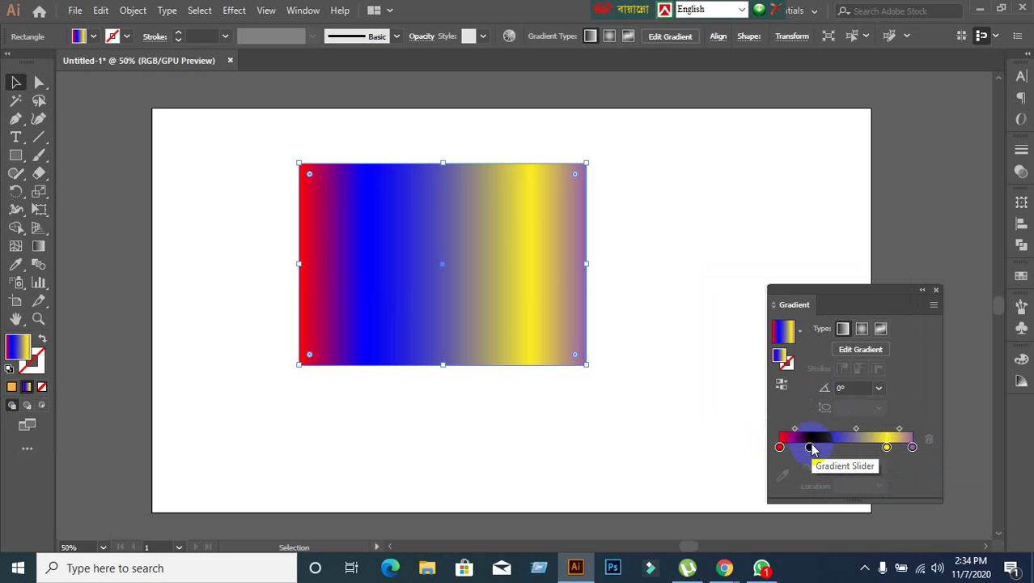
{"action": "left_click", "coordinate": [809, 448]}
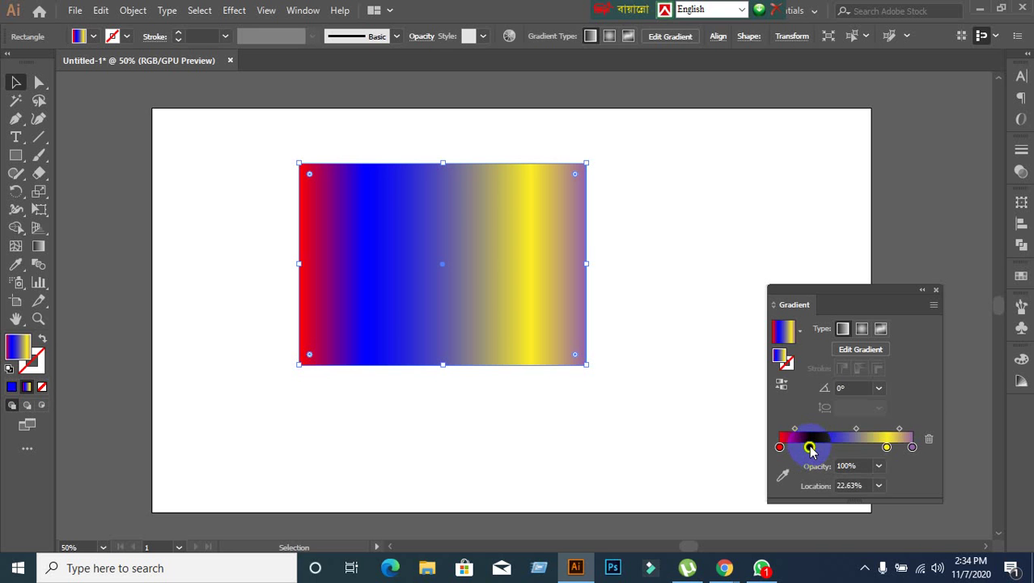
{"action": "left_click_drag", "start_coordinate": [811, 450], "coordinate": [1008, 497]}
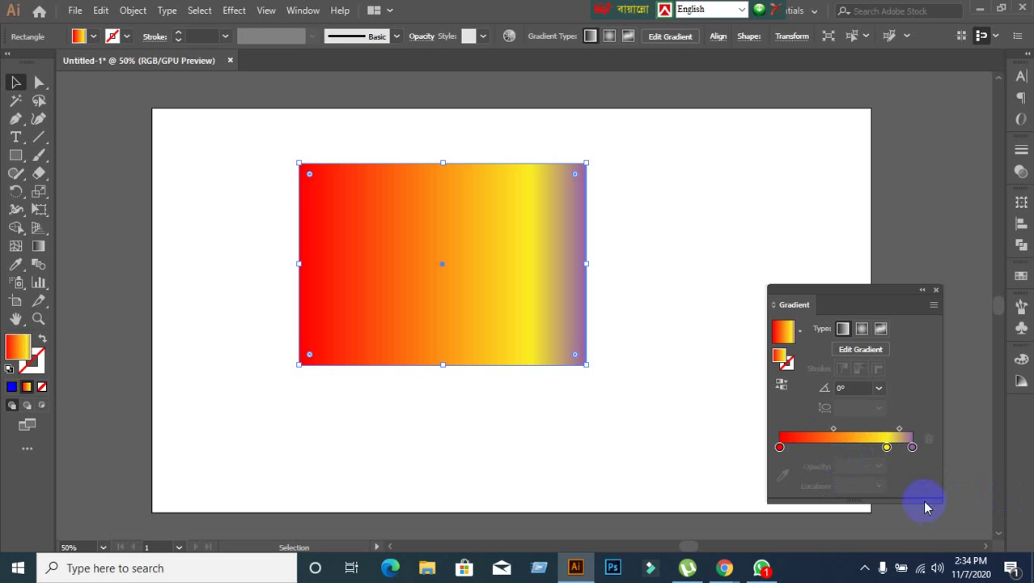
{"action": "left_click_drag", "start_coordinate": [887, 450], "coordinate": [796, 556]}
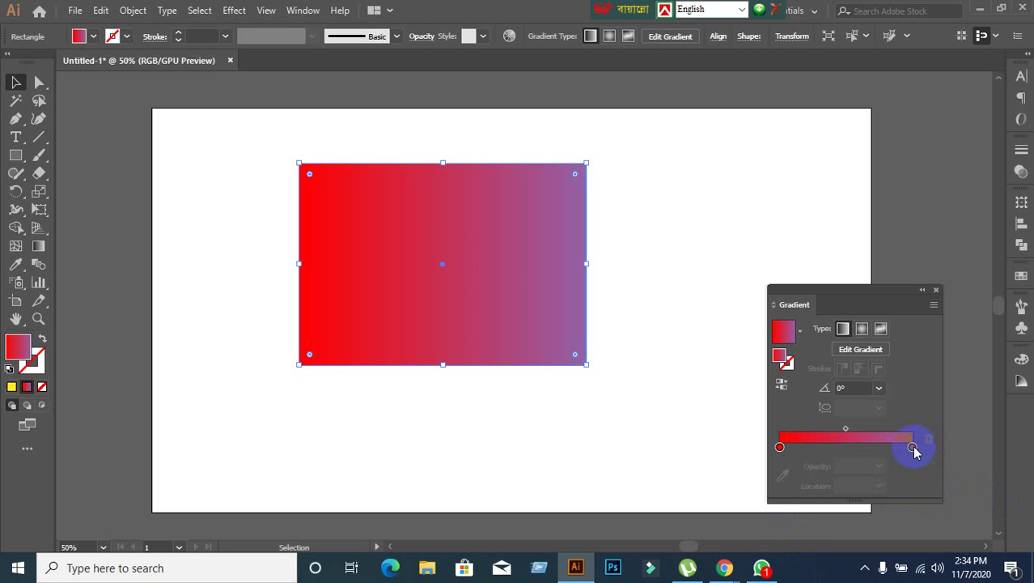
Lower the opacity of the gradient's purple end stop to 0%.
{"action": "left_click", "coordinate": [913, 447]}
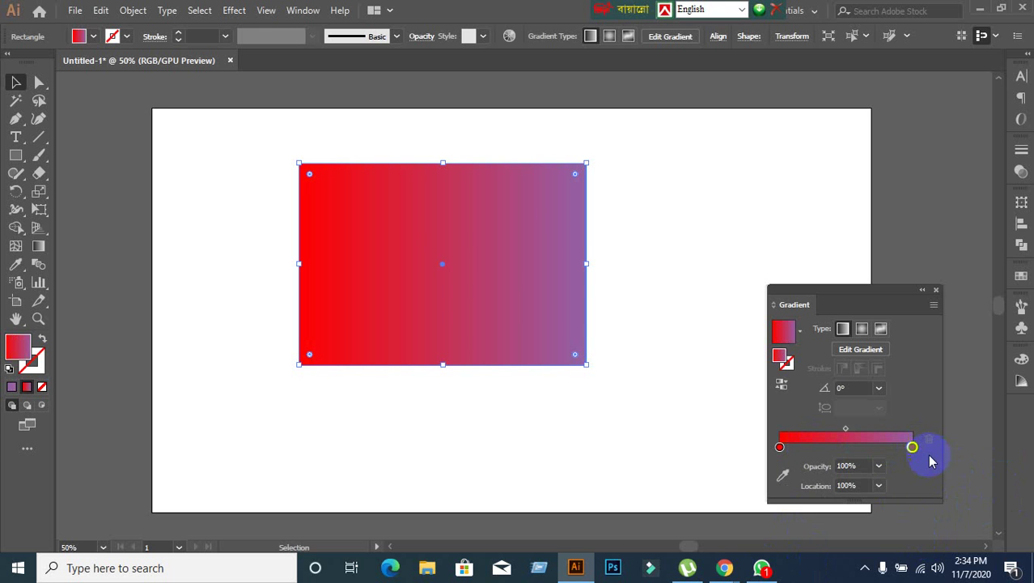
{"action": "left_click", "coordinate": [862, 466]}
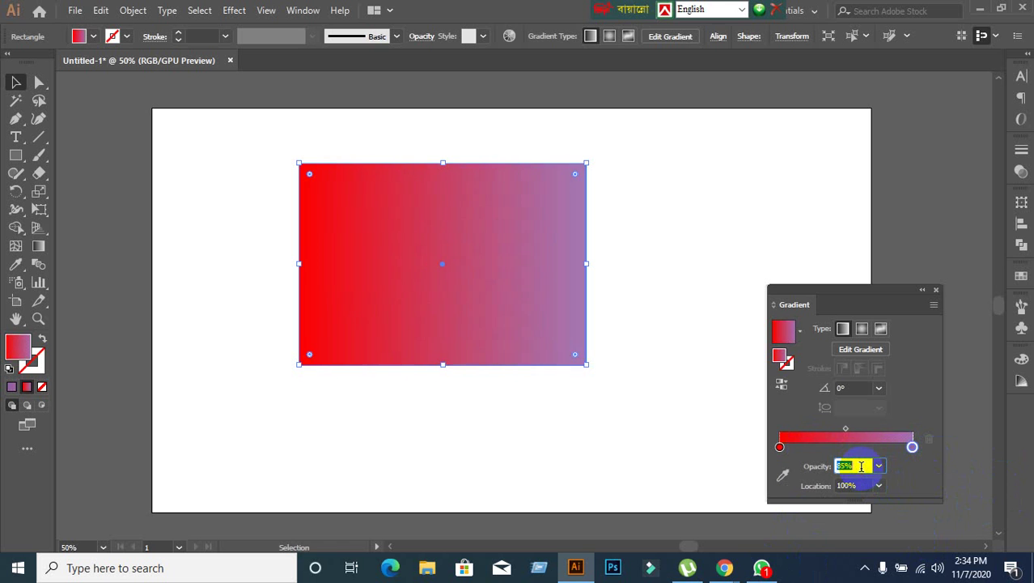
{"action": "key", "text": "Down"}
{"action": "key", "text": "Down"}
{"action": "key", "text": "Down"}
{"action": "key", "text": "Down"}
{"action": "key", "text": "Down"}
{"action": "key", "text": "Down"}
{"action": "key", "text": "Down"}
{"action": "key", "text": "Down"}
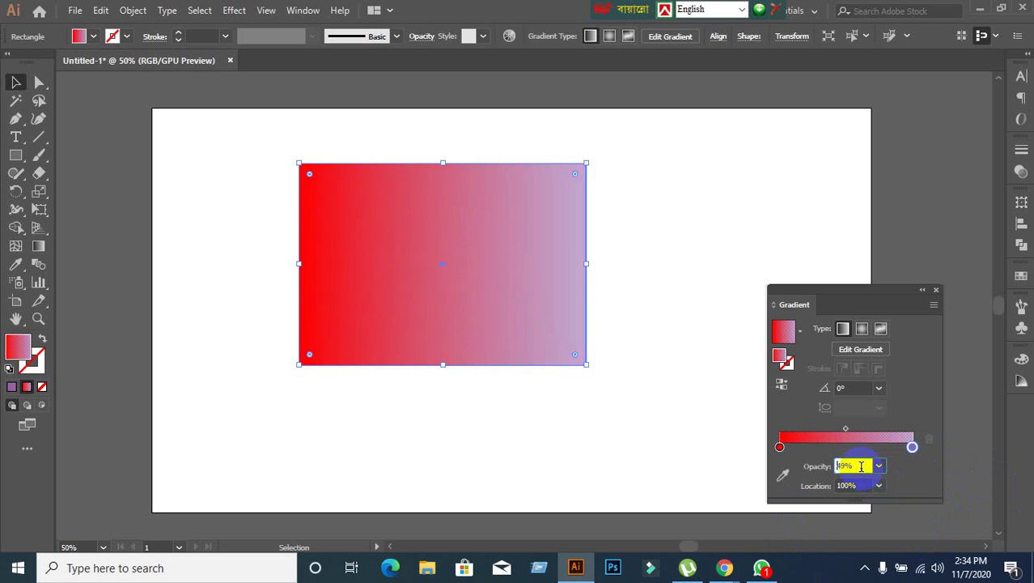
{"action": "key", "text": "Down"}
{"action": "key", "text": "Down"}
{"action": "key", "text": "Down"}
{"action": "key", "text": "Down"}
{"action": "key", "text": "Down"}
{"action": "key", "text": "Down"}
{"action": "key", "text": "Down"}
{"action": "key", "text": "Down"}
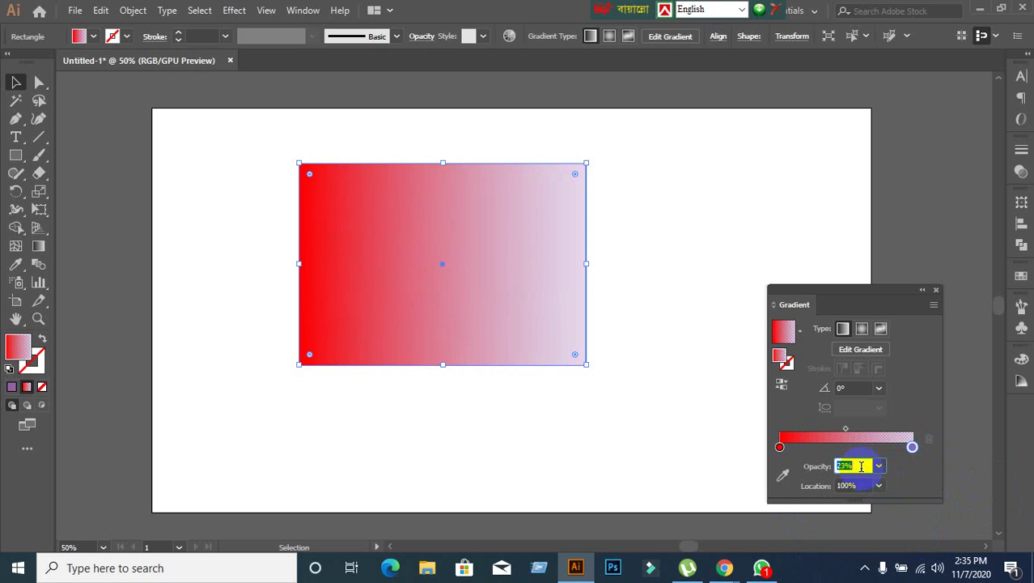
{"action": "key", "text": "Down"}
{"action": "key", "text": "Down"}
{"action": "key", "text": "Down"}
{"action": "key", "text": "Down"}
{"action": "key", "text": "Down"}
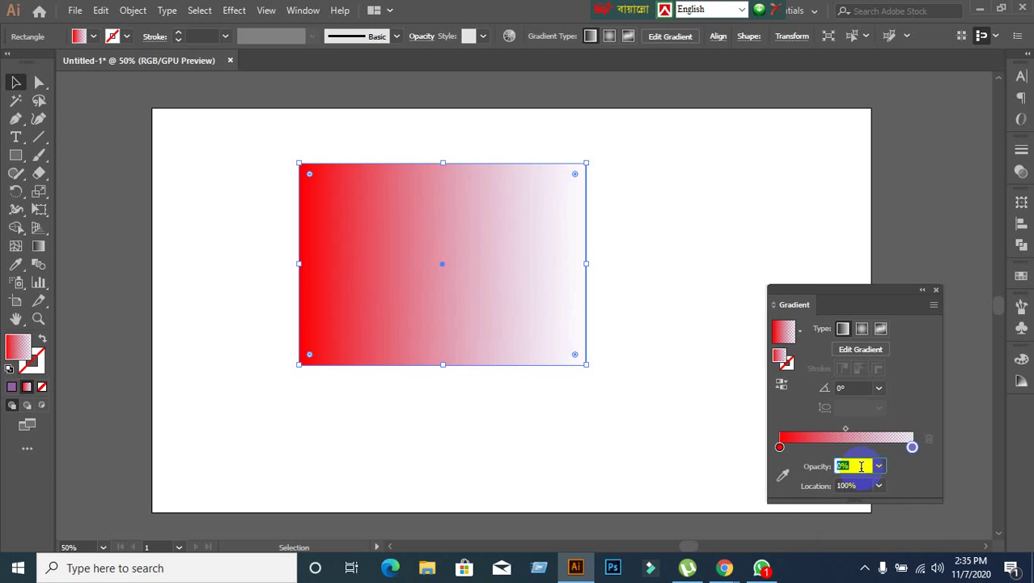
{"action": "left_click", "coordinate": [913, 447]}
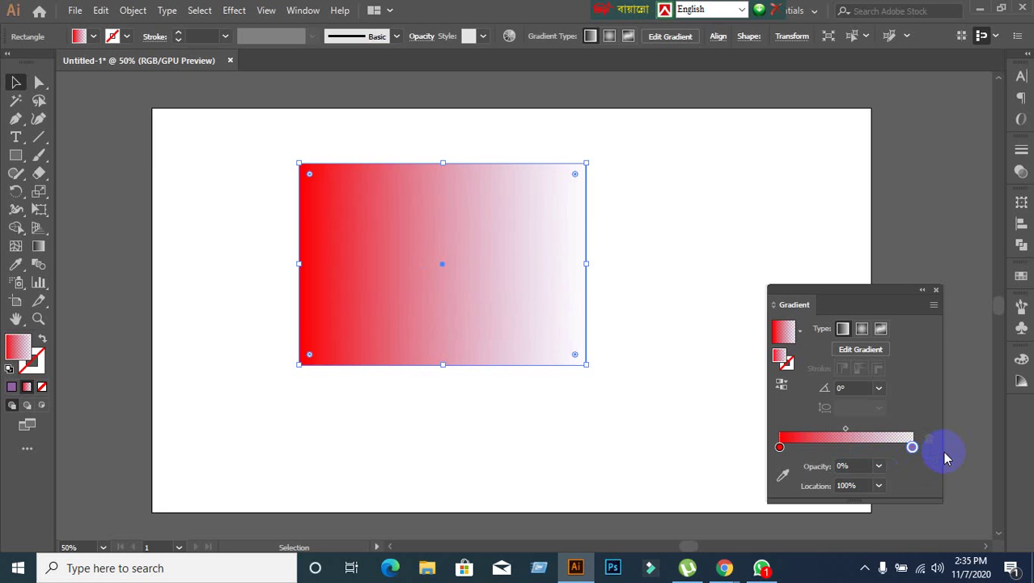
Move the gradient rectangle off the artboard onto the grey canvas directly above it.
{"action": "scroll", "coordinate": [670, 442], "scroll_direction": "up", "scroll_amount": 5}
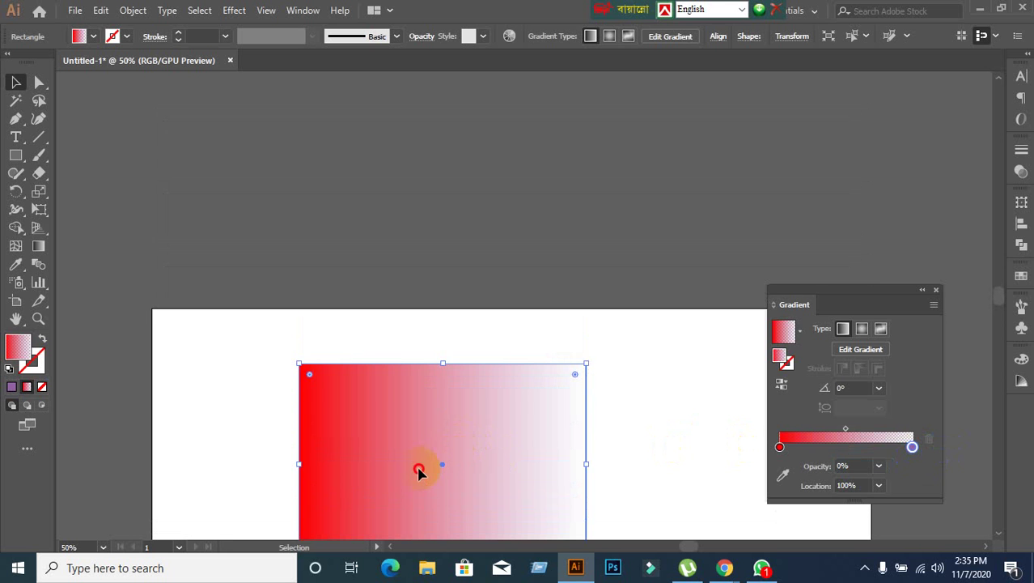
{"action": "left_click_drag", "start_coordinate": [418, 472], "coordinate": [426, 190]}
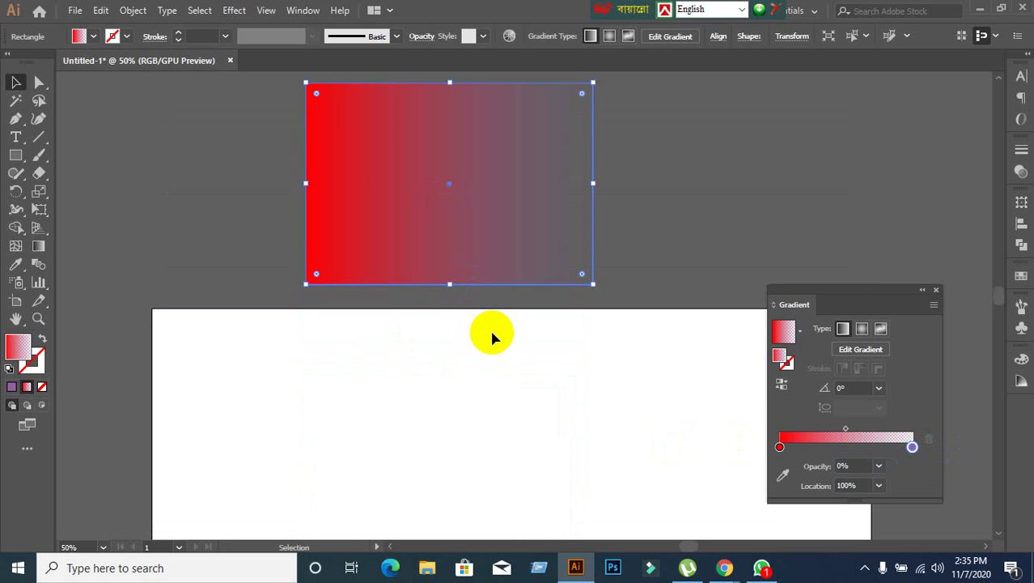
{"action": "left_click", "coordinate": [857, 466]}
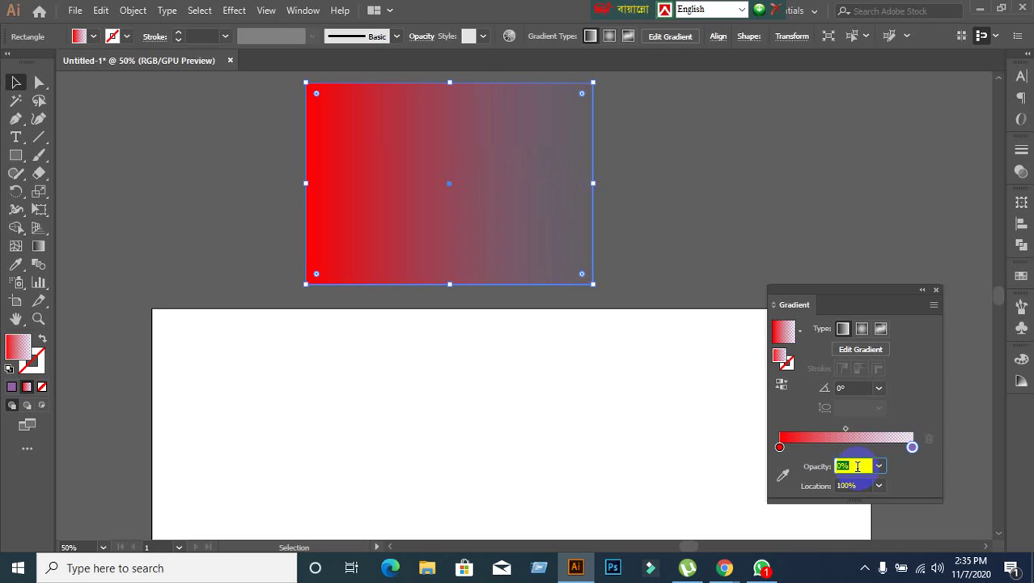
Switch to the Google Meet window in Chrome, admit the waiting participant and return to Illustrator.
{"action": "mouse_move", "coordinate": [727, 565]}
{"action": "left_click", "coordinate": [781, 444]}
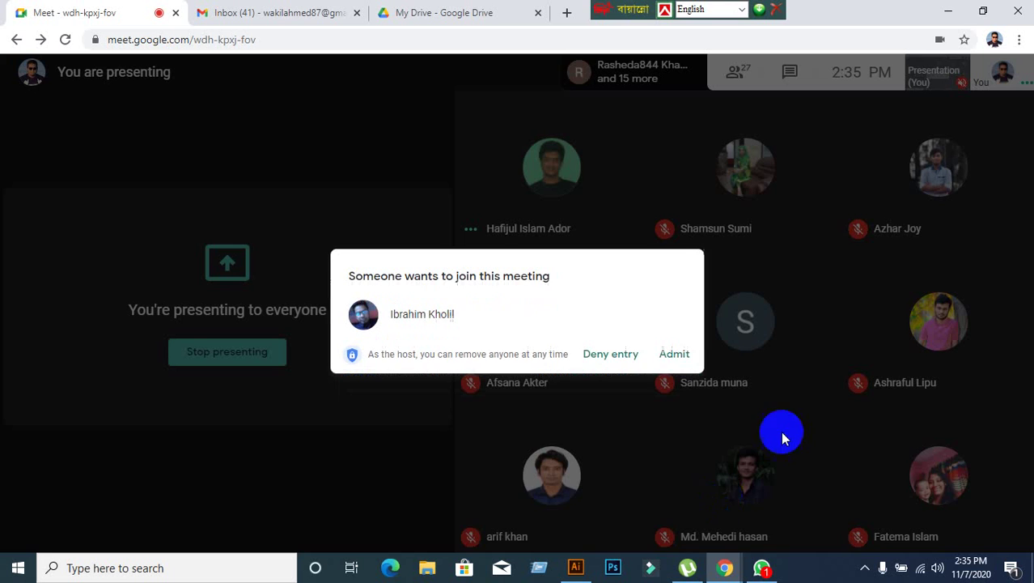
{"action": "left_click", "coordinate": [671, 349]}
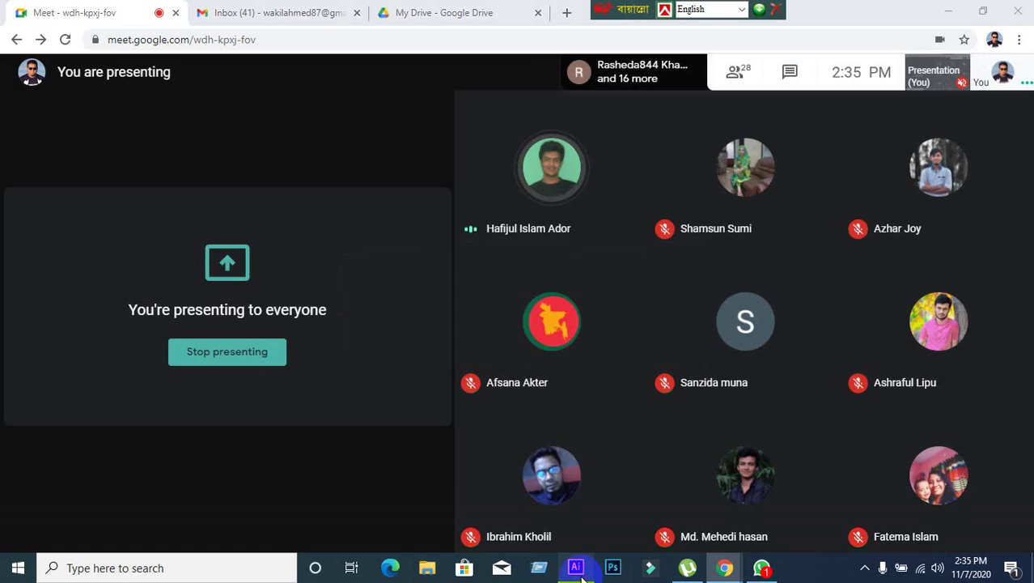
{"action": "left_click", "coordinate": [582, 575]}
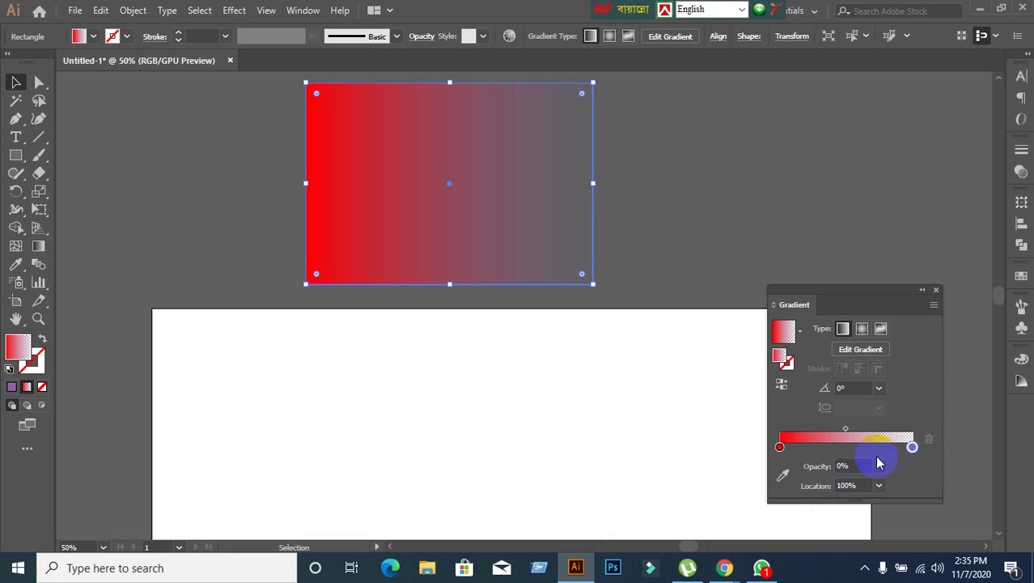
Set the opacity of the gradient's purple end stop back to 100%.
{"action": "left_click", "coordinate": [867, 465]}
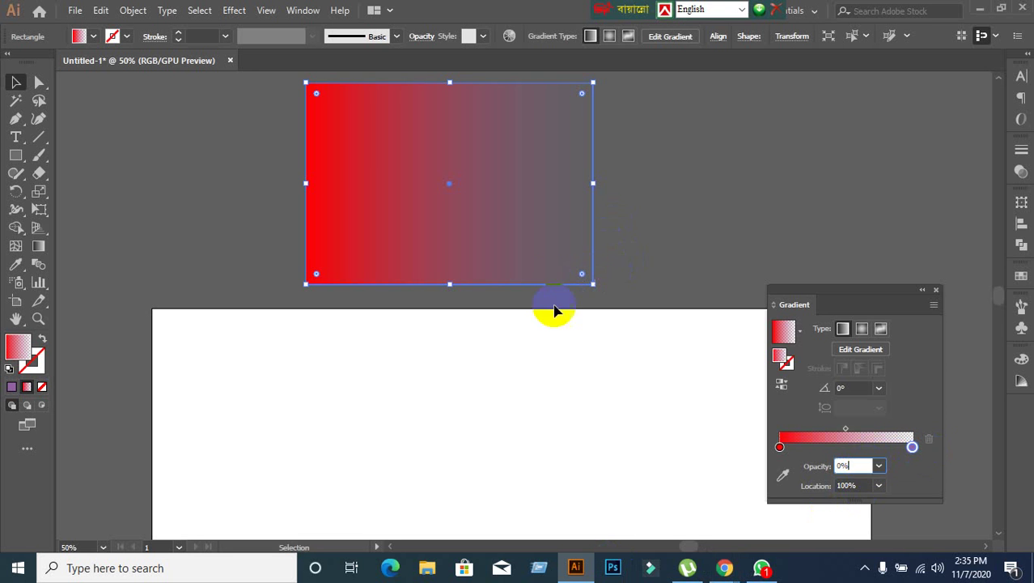
{"action": "left_click", "coordinate": [845, 438]}
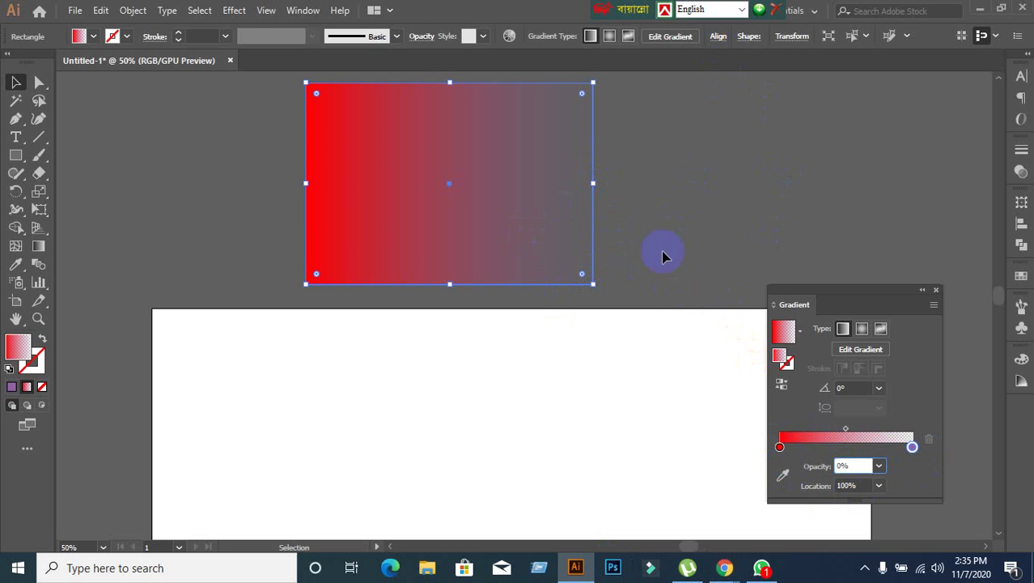
{"action": "left_click", "coordinate": [858, 467]}
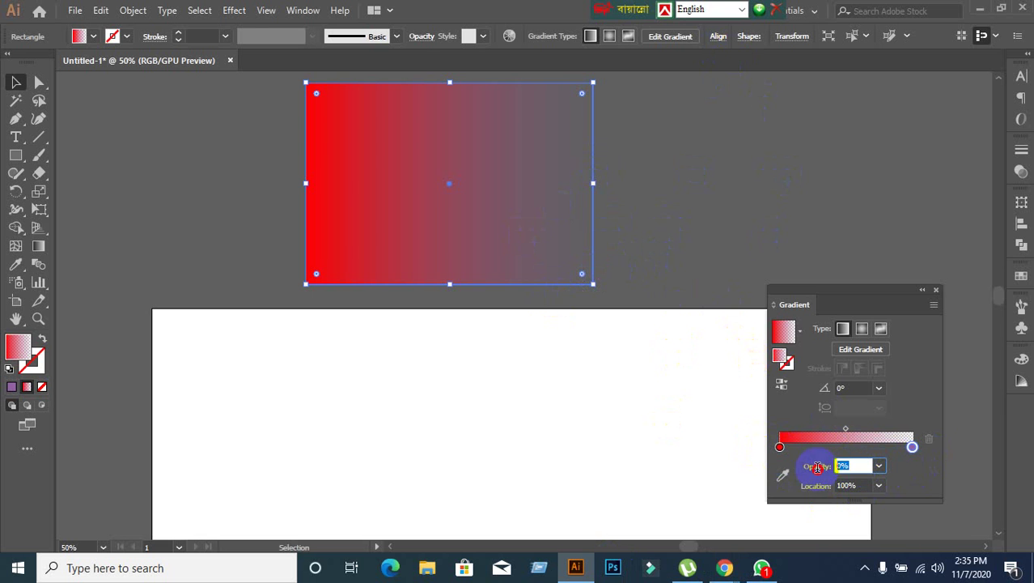
{"action": "double_click", "coordinate": [863, 467]}
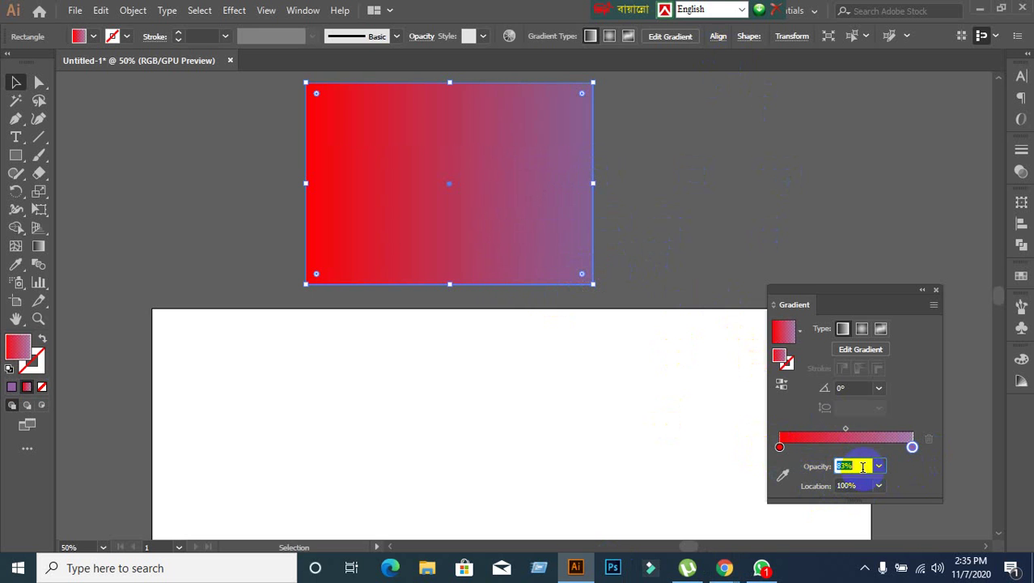
{"action": "left_click", "coordinate": [913, 447]}
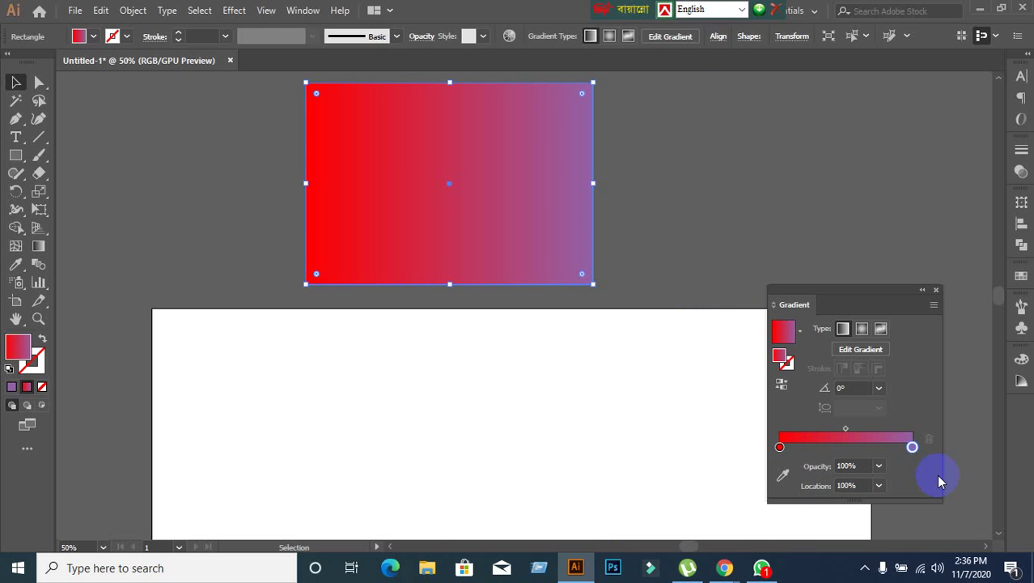
{"action": "left_click", "coordinate": [784, 477]}
{"action": "left_click", "coordinate": [780, 450]}
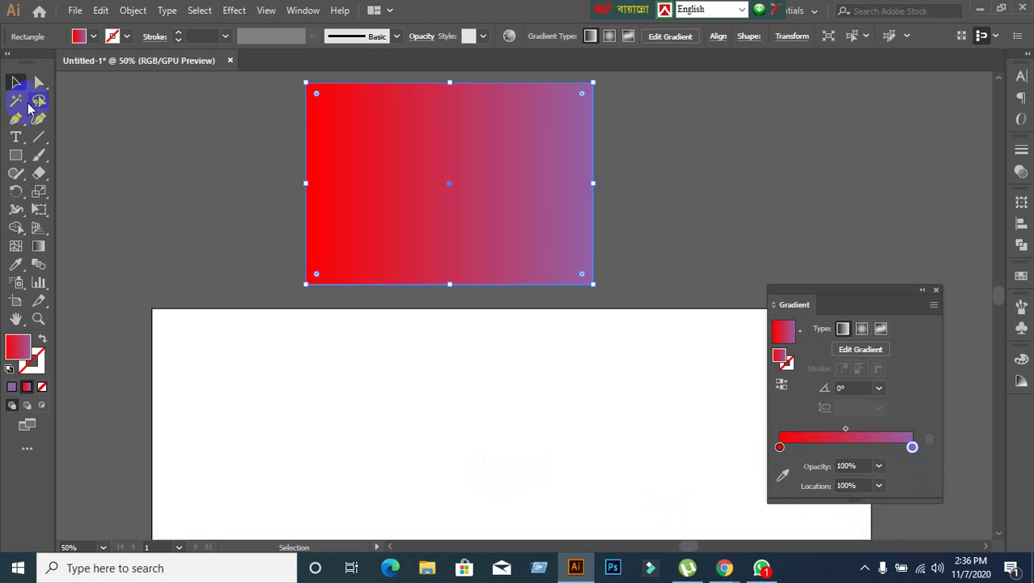
Draw a small borderless square with solid purple fill 9262a7 on the artboard and duplicate it into an evenly spaced row of four.
{"action": "left_click", "coordinate": [139, 164]}
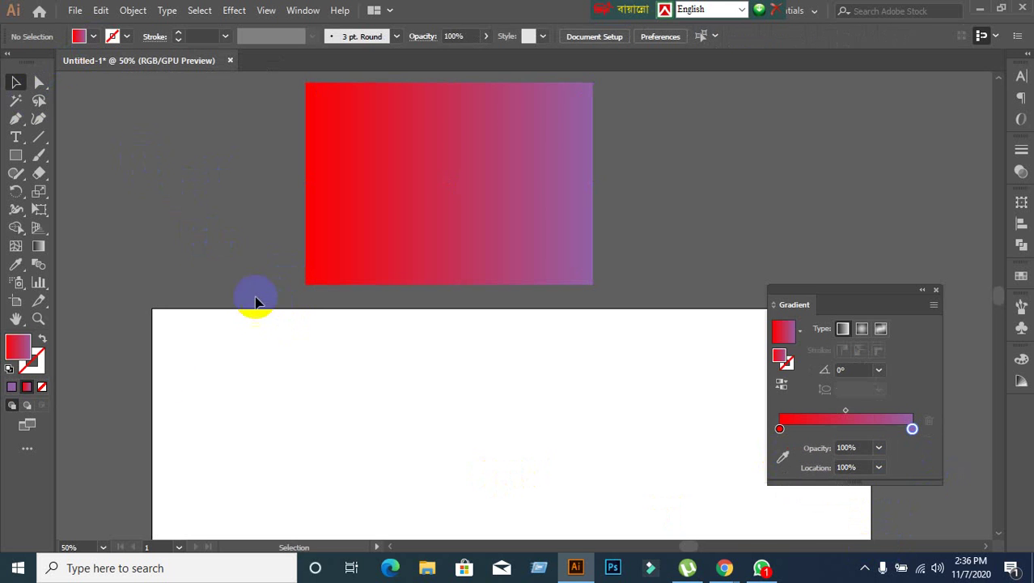
{"action": "left_click", "coordinate": [42, 388]}
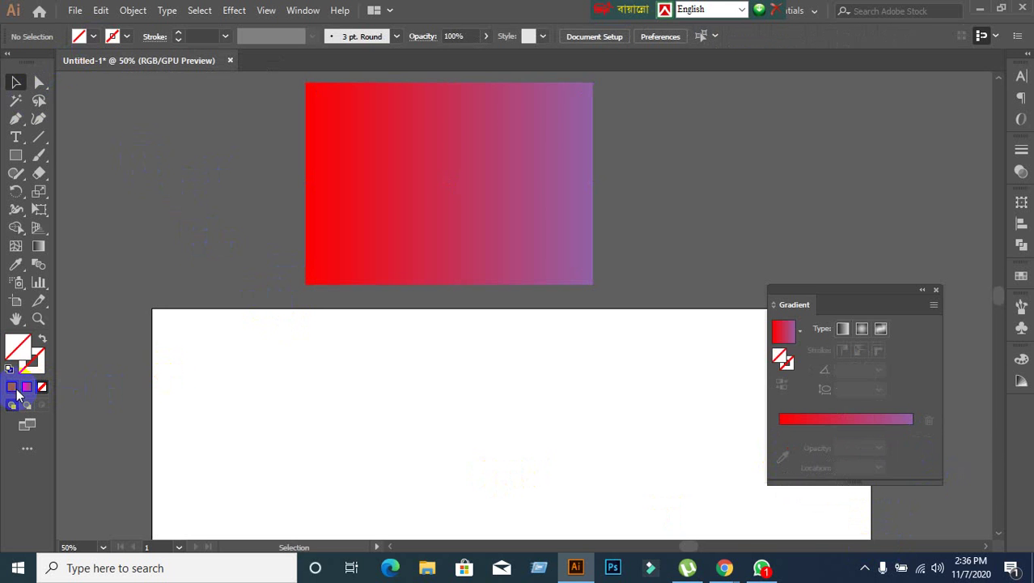
{"action": "left_click", "coordinate": [13, 388]}
{"action": "left_click", "coordinate": [16, 155]}
{"action": "scroll", "coordinate": [457, 445], "scroll_direction": "down", "scroll_amount": 1}
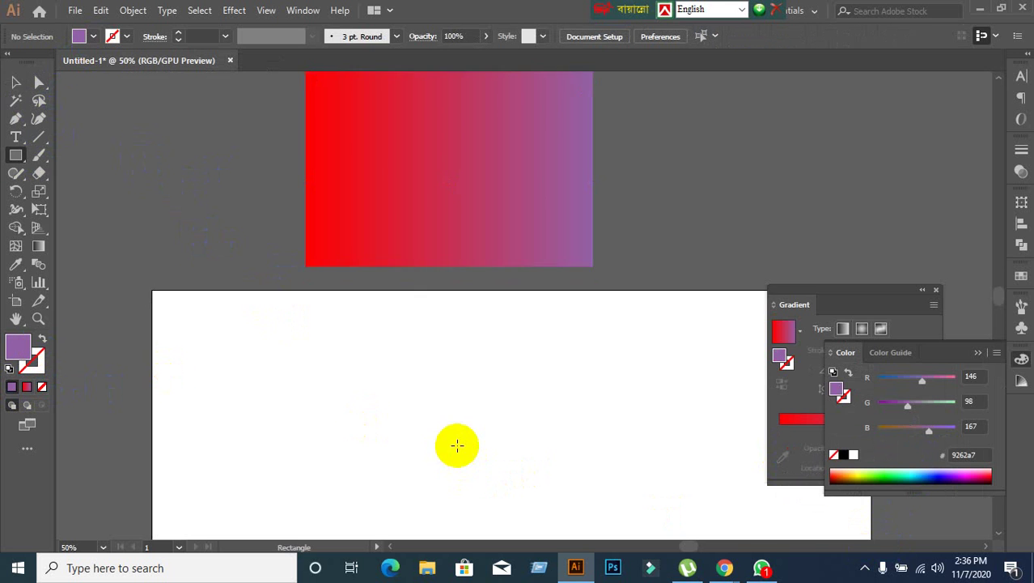
{"action": "scroll", "coordinate": [457, 445], "scroll_direction": "down", "scroll_amount": 1}
{"action": "left_click_drag", "start_coordinate": [242, 347], "coordinate": [296, 398]}
{"action": "left_click", "coordinate": [15, 82]}
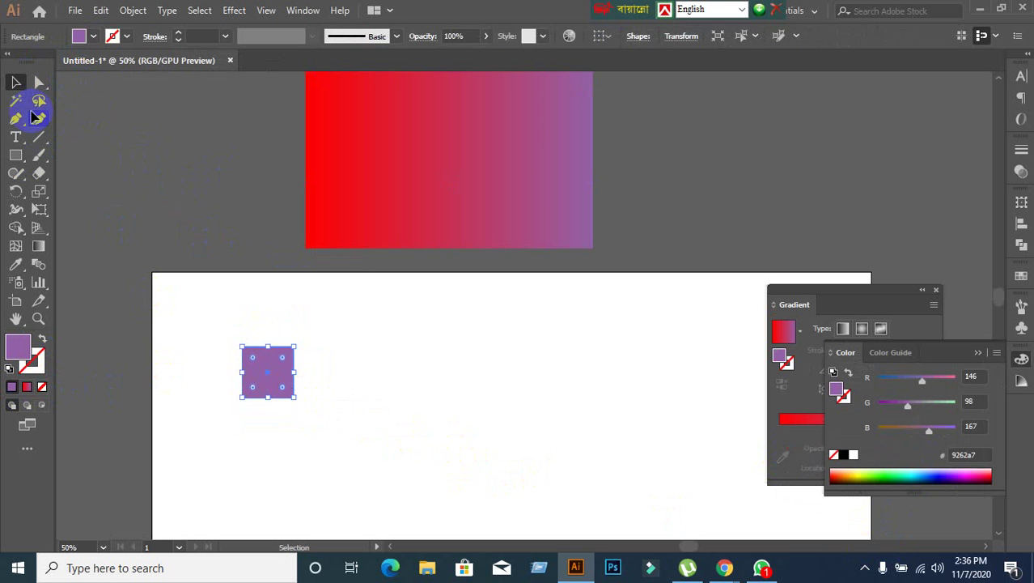
{"action": "left_click_drag", "start_coordinate": [293, 371], "coordinate": [496, 371]}
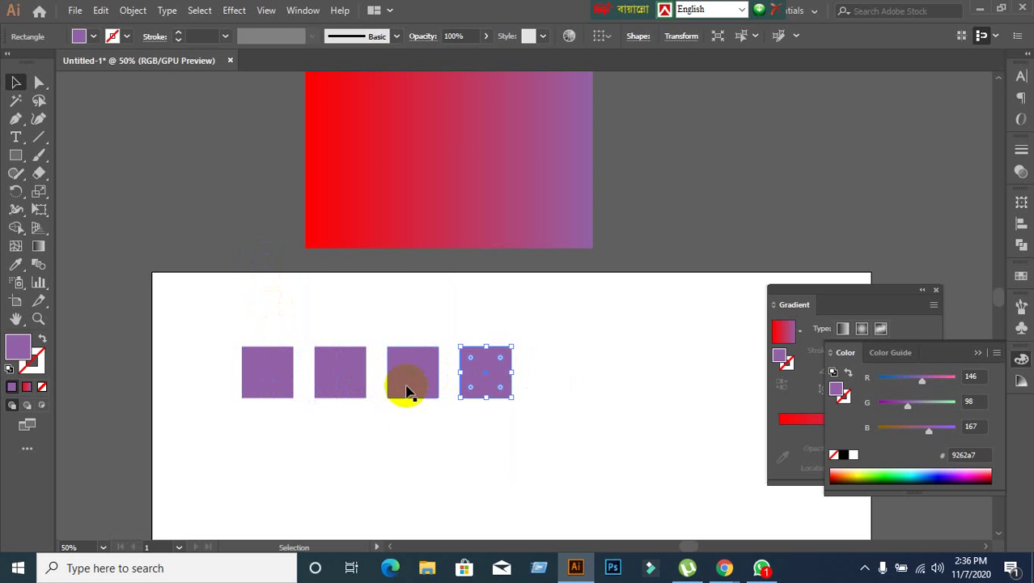
Fill the fourth square of the row with yellow and the third square with cyan.
{"action": "left_click", "coordinate": [94, 36]}
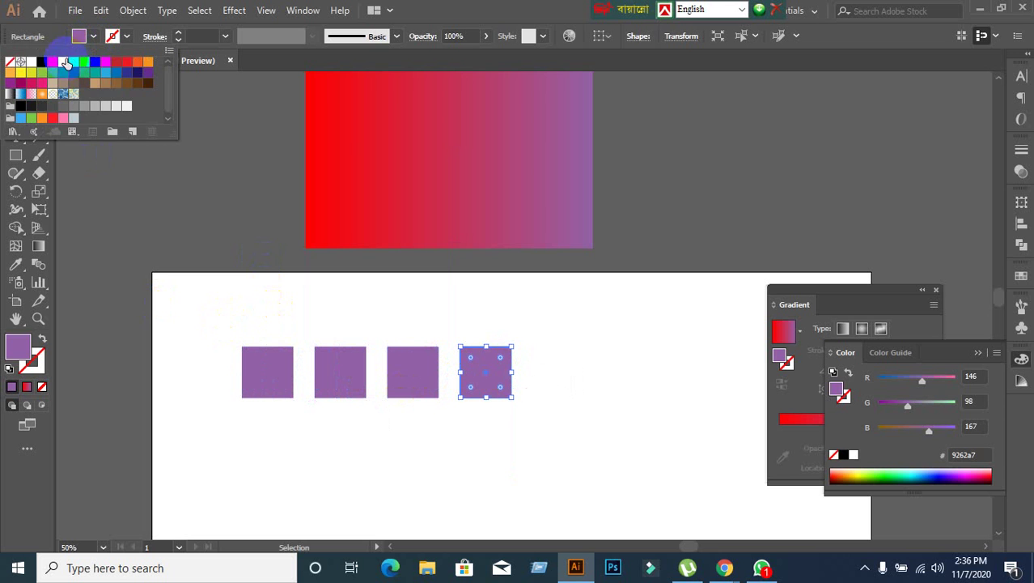
{"action": "left_click", "coordinate": [64, 63]}
{"action": "left_click", "coordinate": [399, 374]}
{"action": "left_click", "coordinate": [400, 379]}
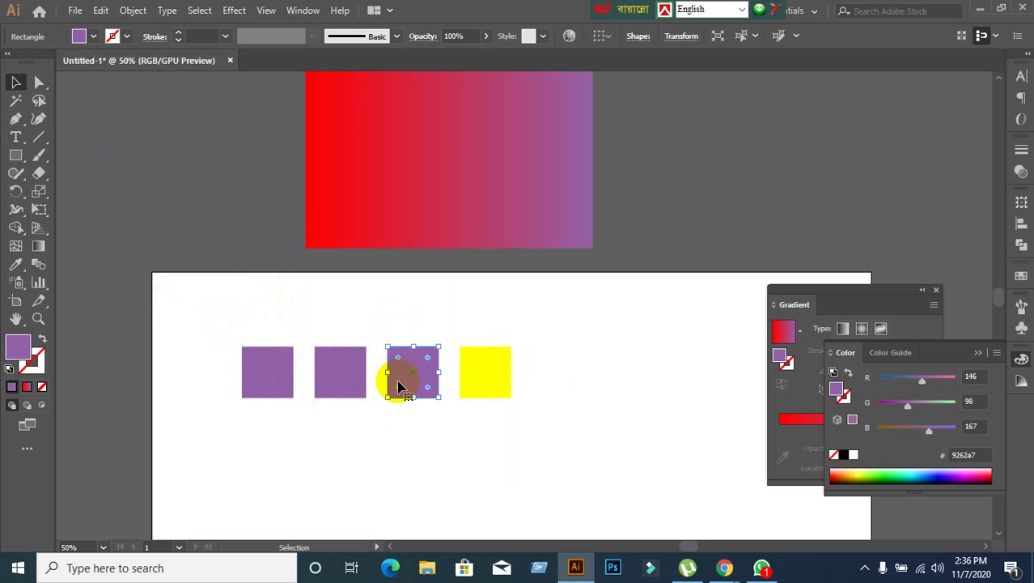
{"action": "left_click", "coordinate": [91, 37]}
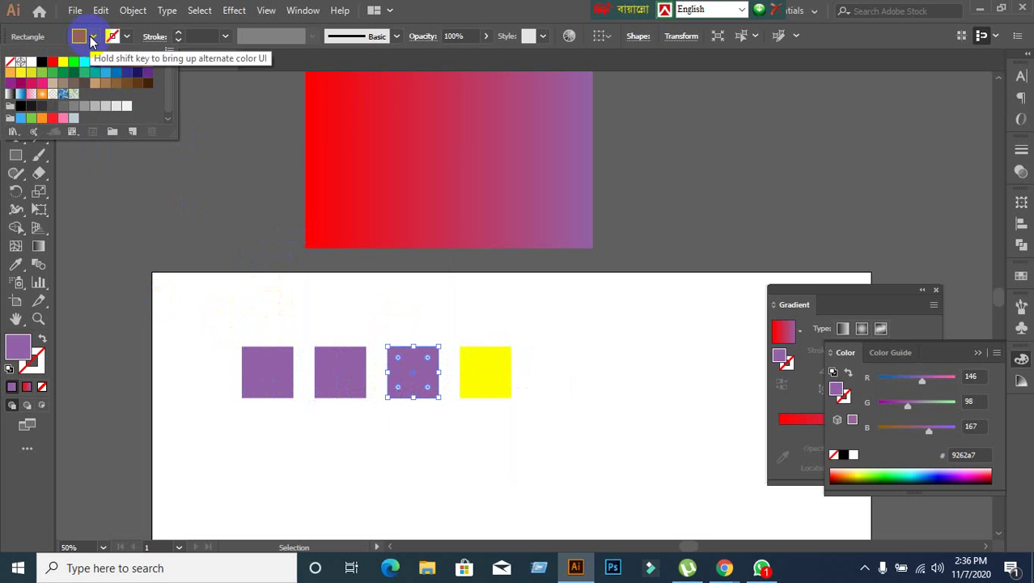
{"action": "left_click", "coordinate": [82, 62]}
Try a green fill on the second square of the row, and replace it with red (ed1c24).
{"action": "left_click", "coordinate": [360, 361]}
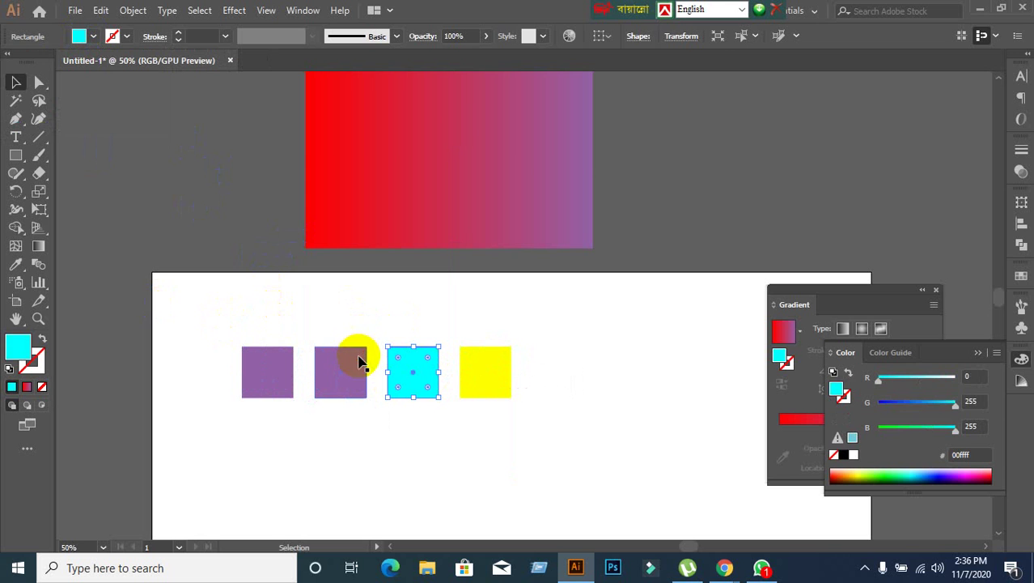
{"action": "left_click", "coordinate": [362, 358]}
{"action": "left_click", "coordinate": [93, 36]}
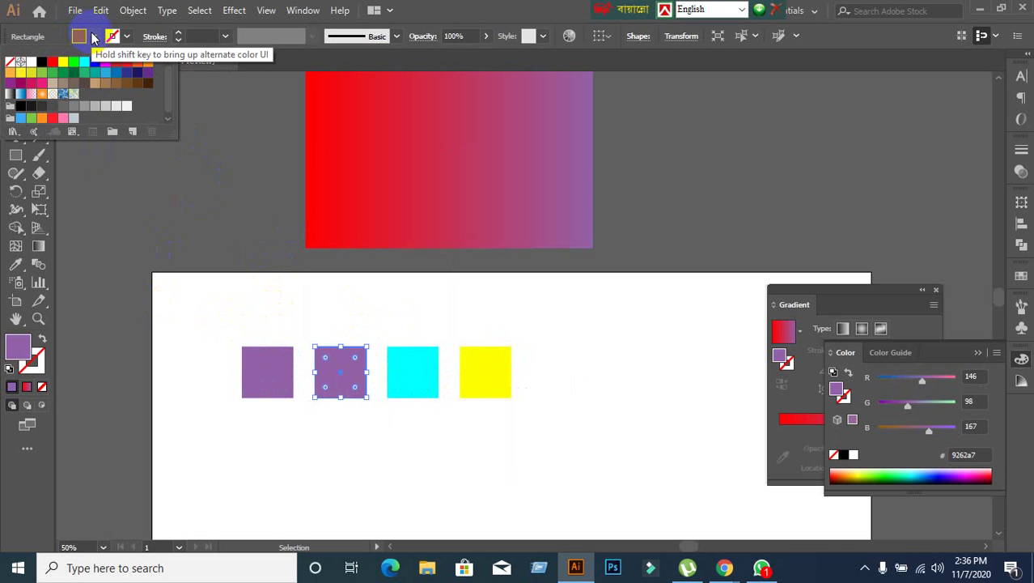
{"action": "left_click", "coordinate": [74, 63]}
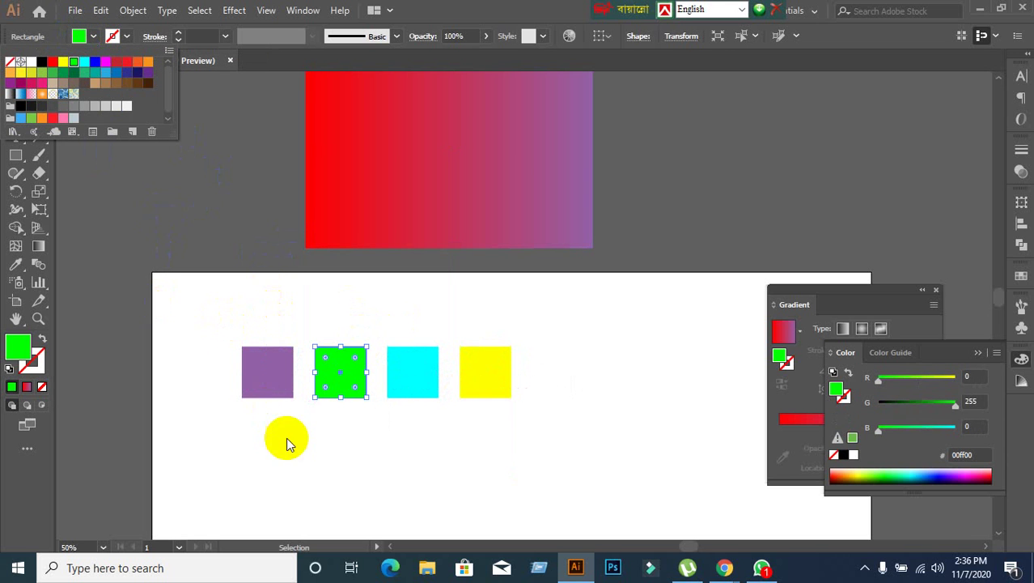
{"action": "left_click", "coordinate": [127, 62]}
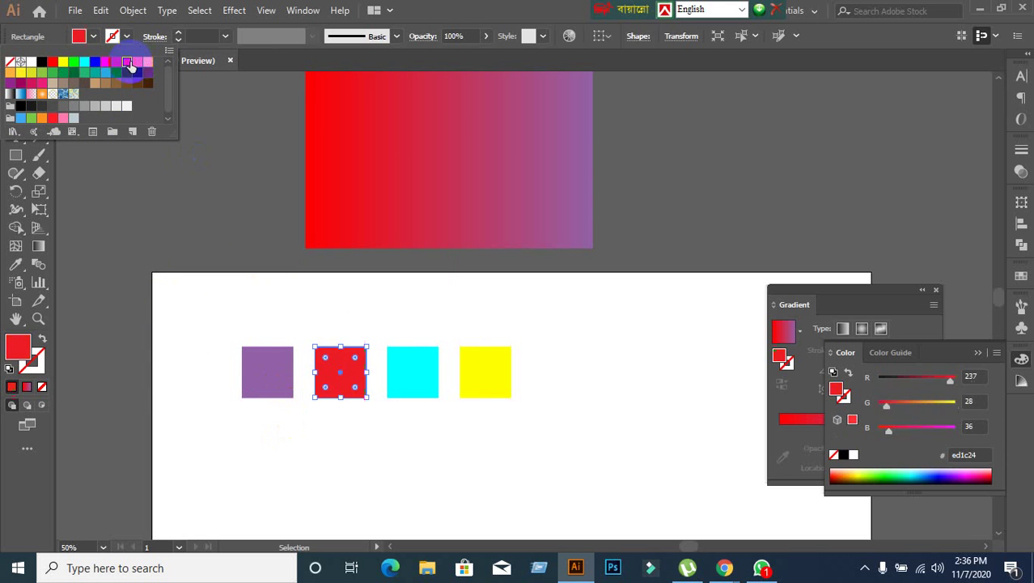
Fill the first square of the row with green (8cc63f).
{"action": "left_click", "coordinate": [279, 396]}
{"action": "left_click", "coordinate": [279, 397]}
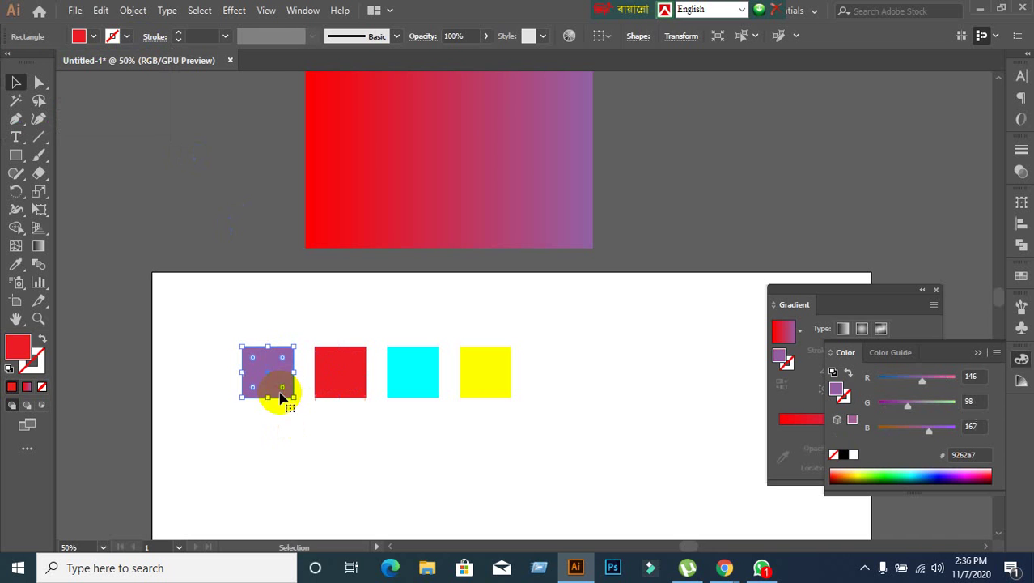
{"action": "left_click", "coordinate": [89, 38]}
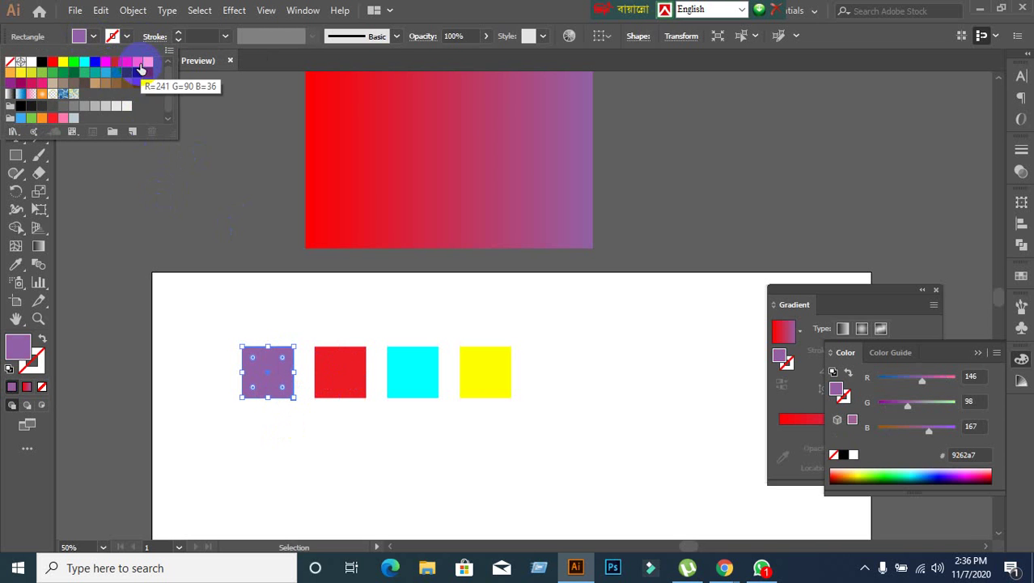
{"action": "left_click", "coordinate": [52, 72]}
{"action": "left_click", "coordinate": [194, 223]}
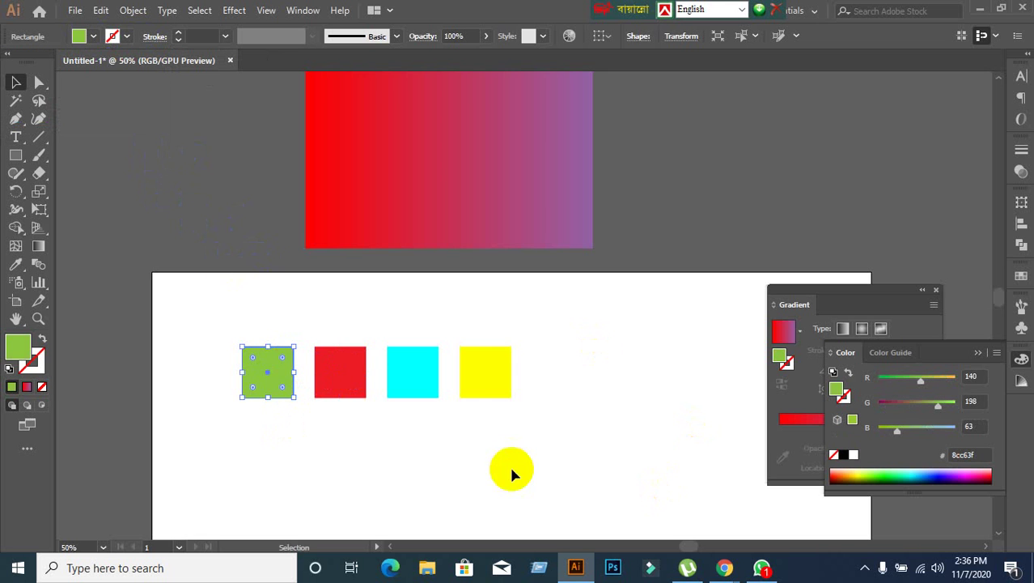
Collapse the colour settings and select the red start stop of the large rectangle's gradient.
{"action": "scroll", "coordinate": [512, 473], "scroll_direction": "down", "scroll_amount": 4}
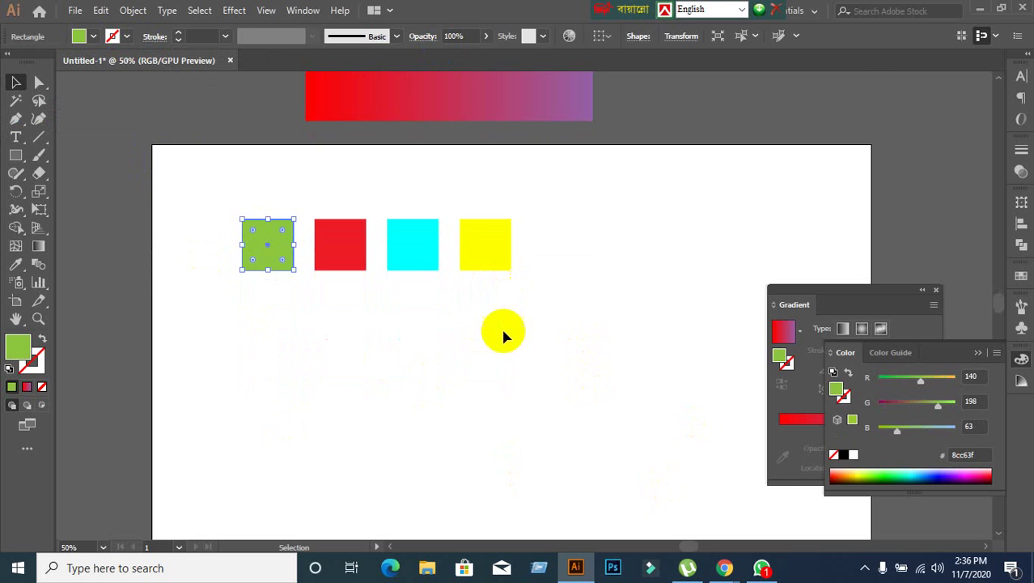
{"action": "scroll", "coordinate": [501, 325], "scroll_direction": "up", "scroll_amount": 1}
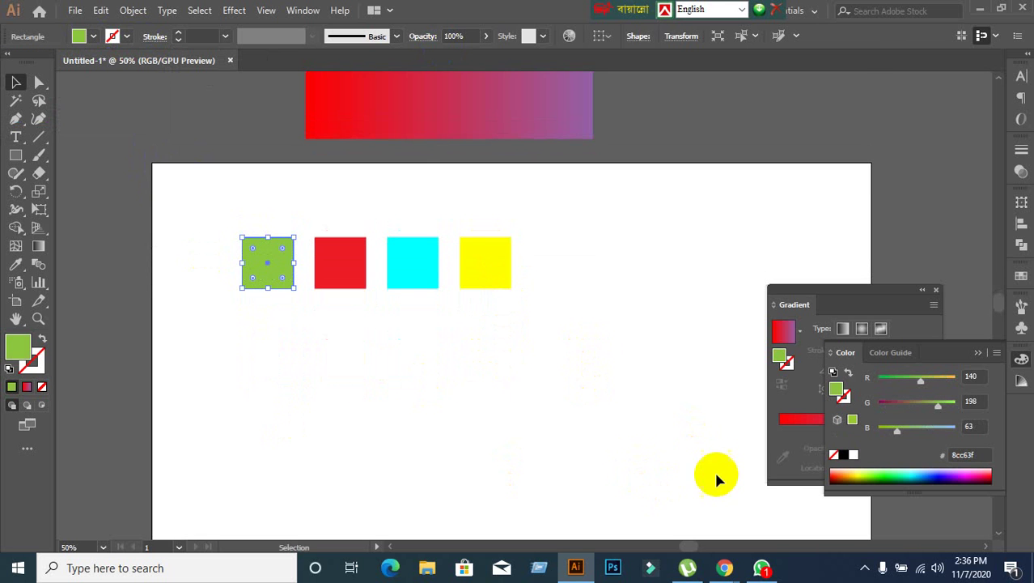
{"action": "left_click", "coordinate": [978, 353]}
{"action": "left_click", "coordinate": [486, 346]}
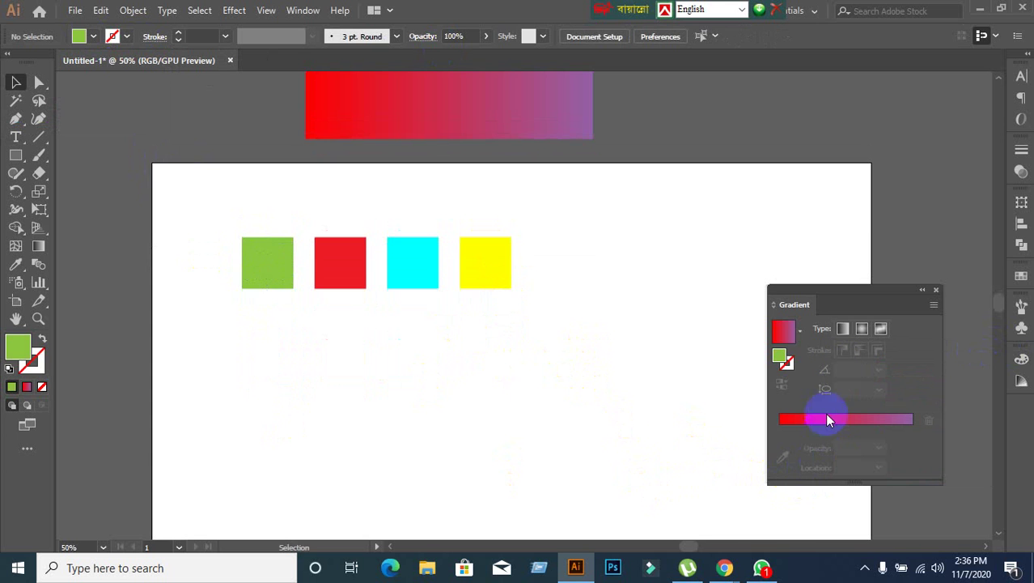
{"action": "scroll", "coordinate": [552, 344], "scroll_direction": "up", "scroll_amount": 4}
{"action": "left_click", "coordinate": [499, 189]}
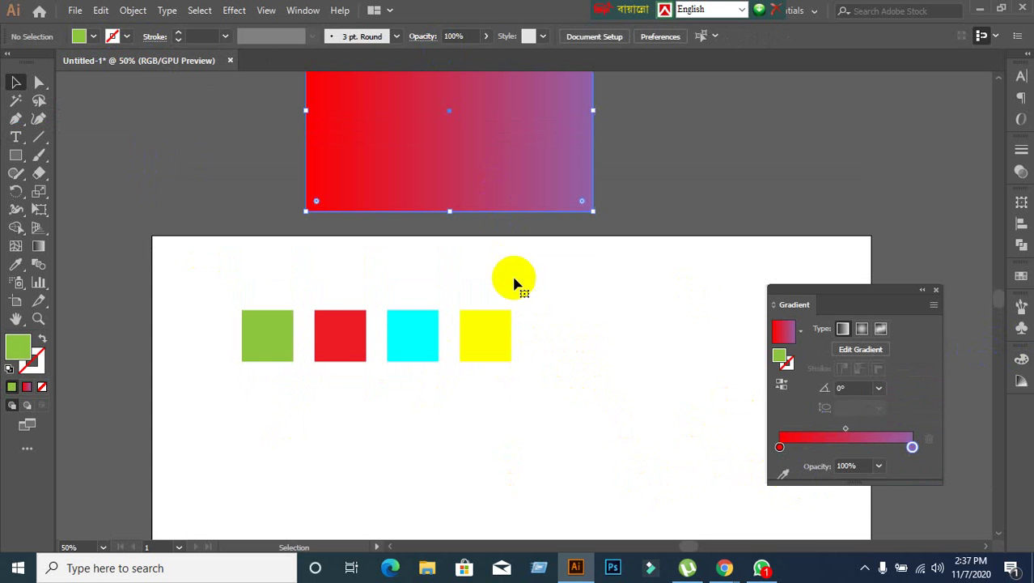
{"action": "left_click", "coordinate": [780, 447]}
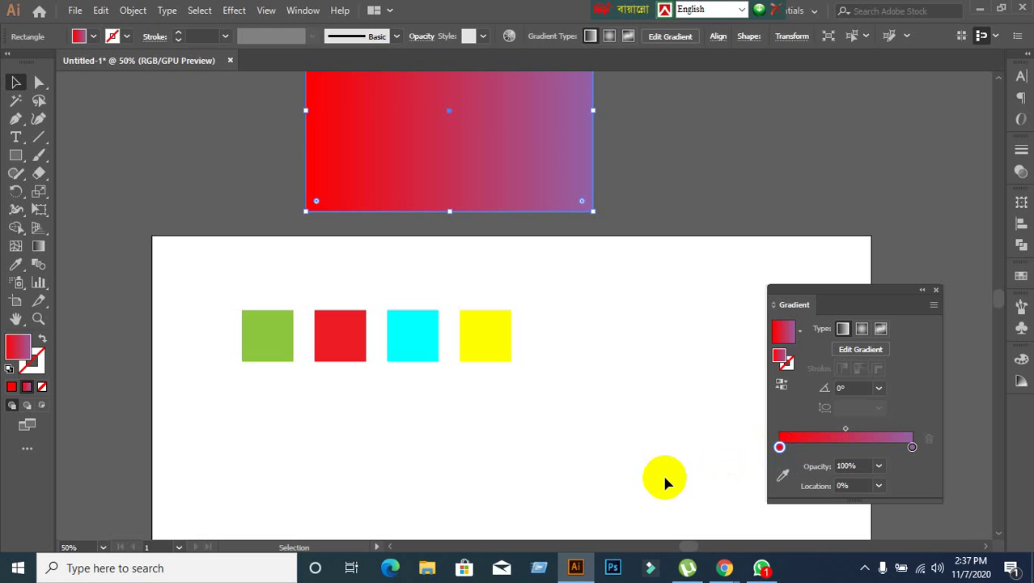
{"action": "left_click", "coordinate": [780, 447]}
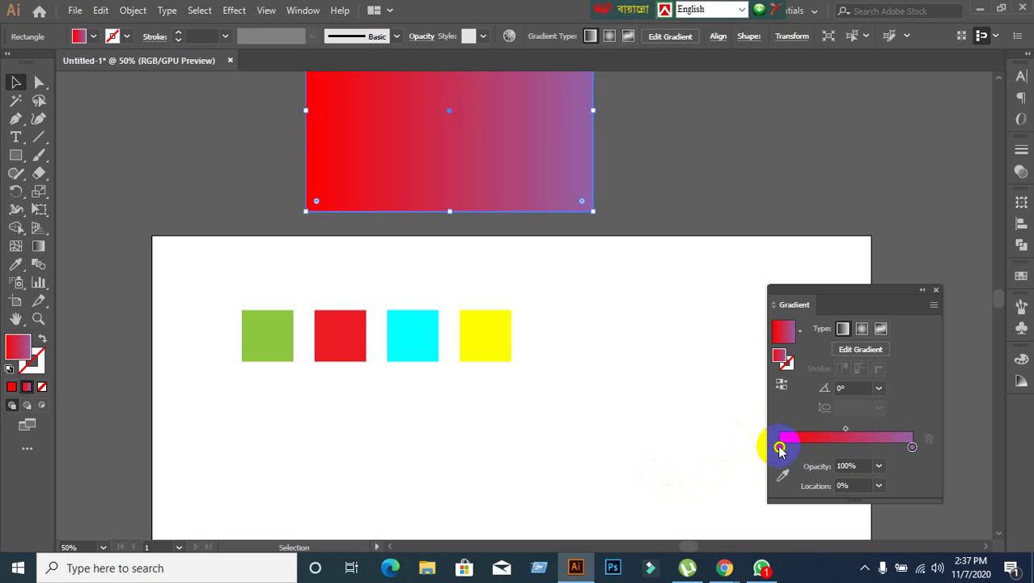
Add two colour stops between the gradient's end stops and position them at 31.56% and 63.97%.
{"action": "left_click", "coordinate": [844, 447]}
{"action": "left_click", "coordinate": [888, 447]}
{"action": "left_click", "coordinate": [844, 447]}
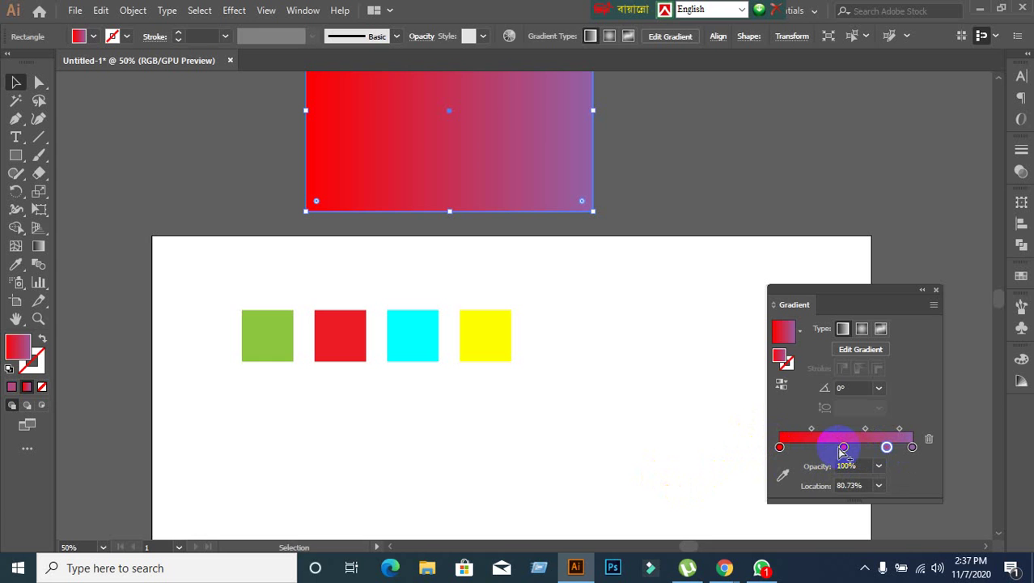
{"action": "left_click_drag", "start_coordinate": [845, 448], "coordinate": [822, 448]}
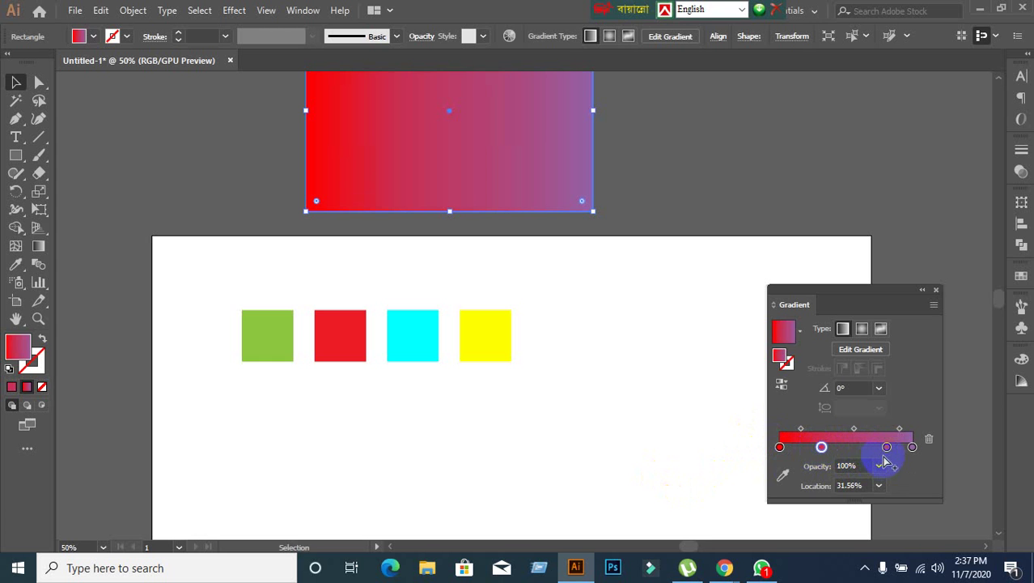
{"action": "left_click_drag", "start_coordinate": [887, 446], "coordinate": [866, 450]}
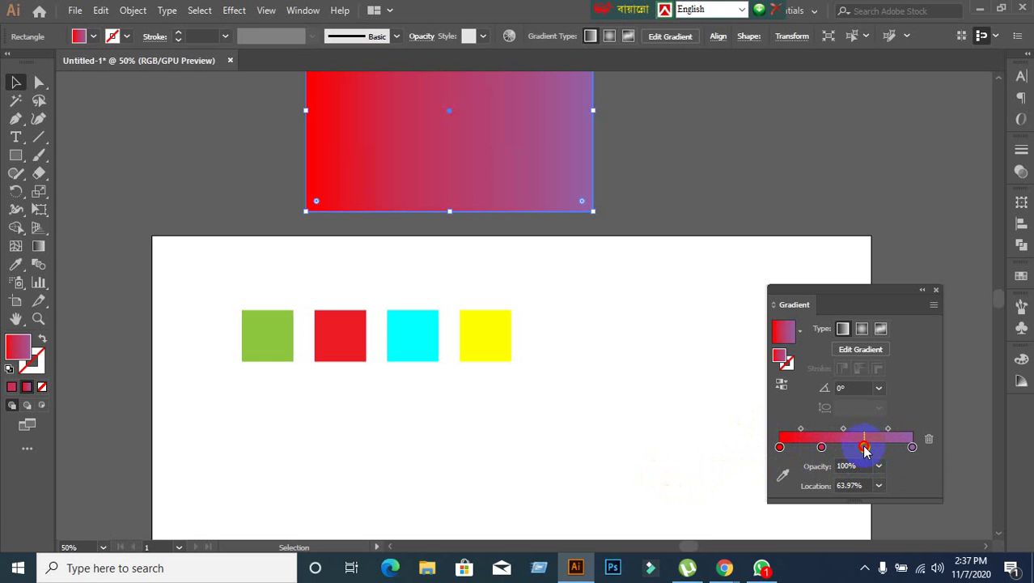
Examine the colour mixer and swatches available for the gradient's red start stop, leaving its colour as it is.
{"action": "left_click", "coordinate": [779, 448]}
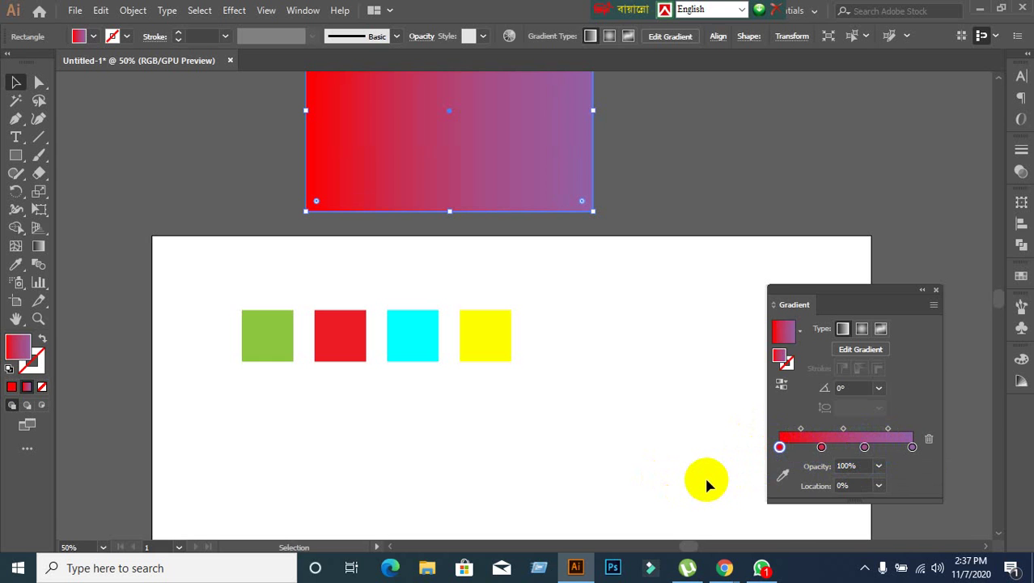
{"action": "left_click", "coordinate": [780, 447]}
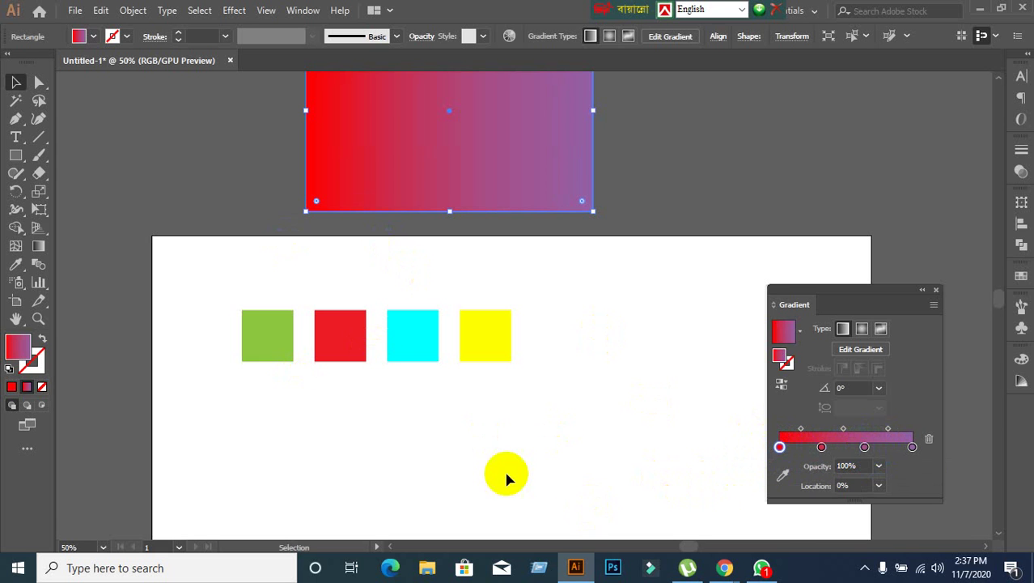
{"action": "left_click", "coordinate": [780, 447]}
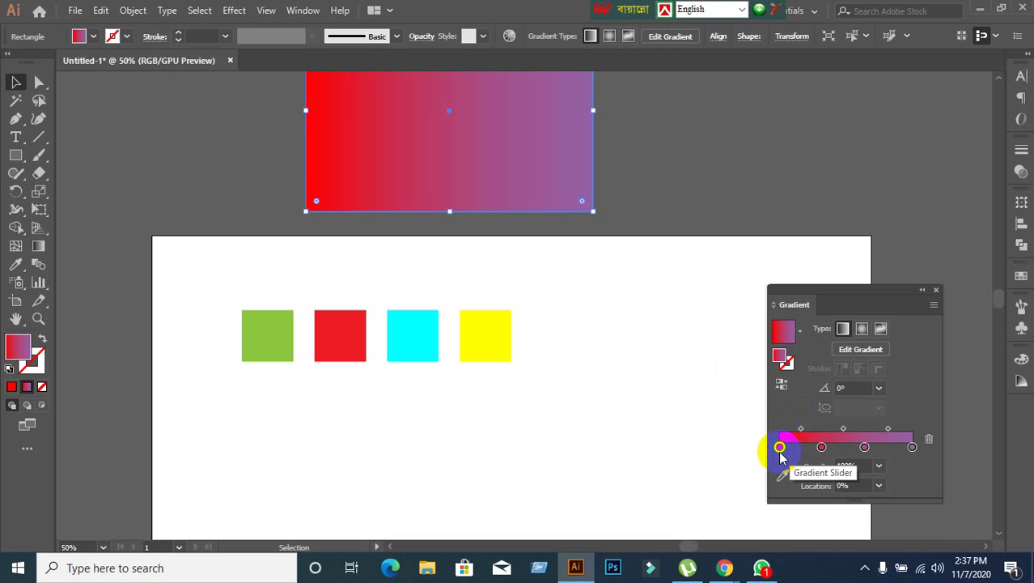
{"action": "double_click", "coordinate": [780, 447]}
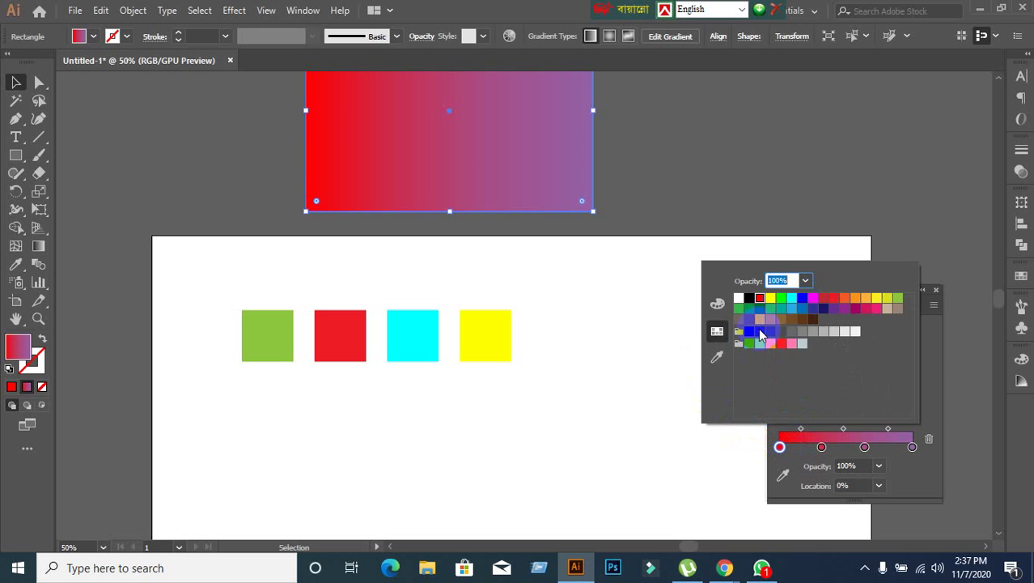
{"action": "left_click", "coordinate": [717, 304]}
{"action": "left_click", "coordinate": [717, 330]}
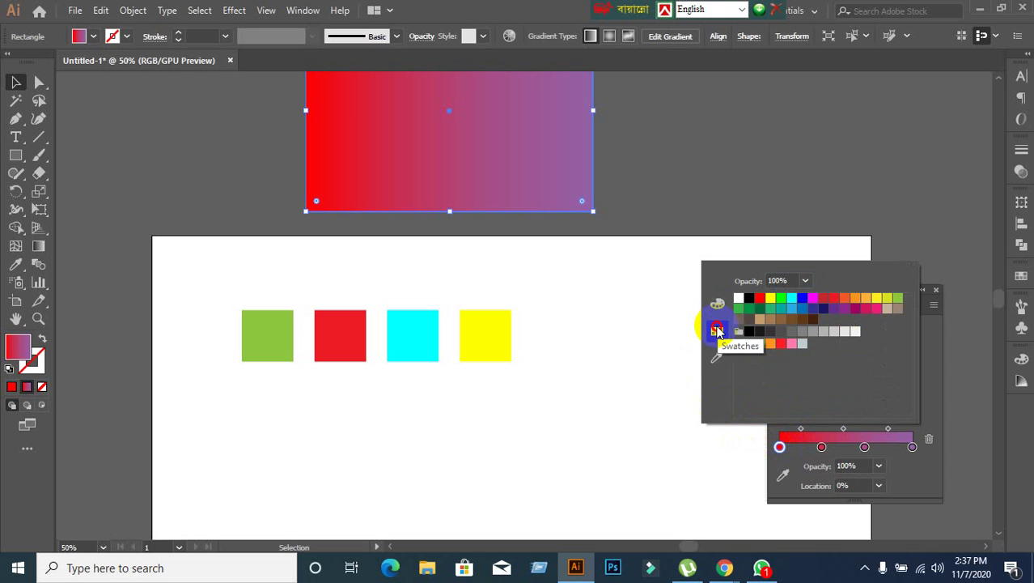
{"action": "left_click", "coordinate": [782, 450]}
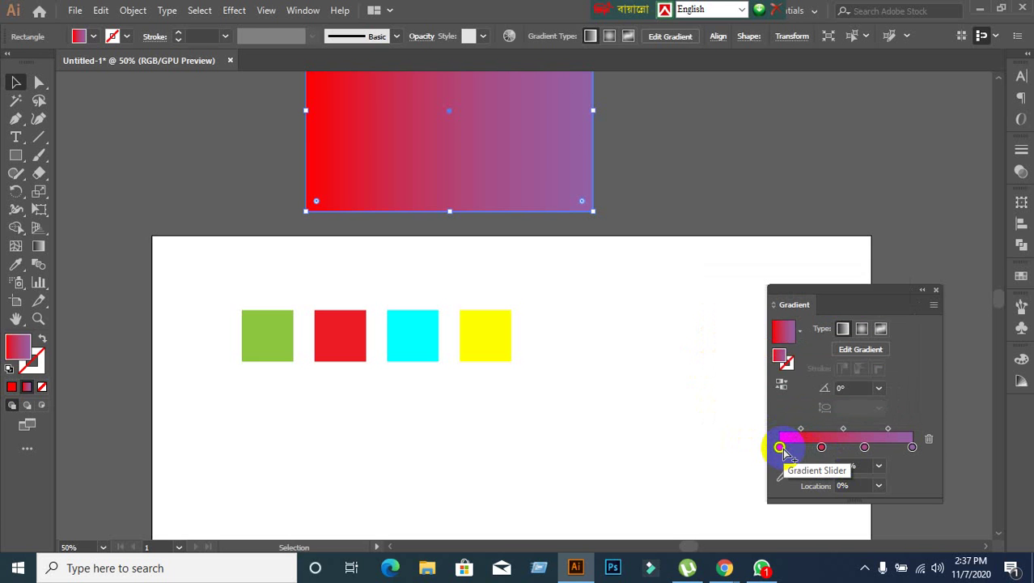
{"action": "left_click", "coordinate": [782, 340]}
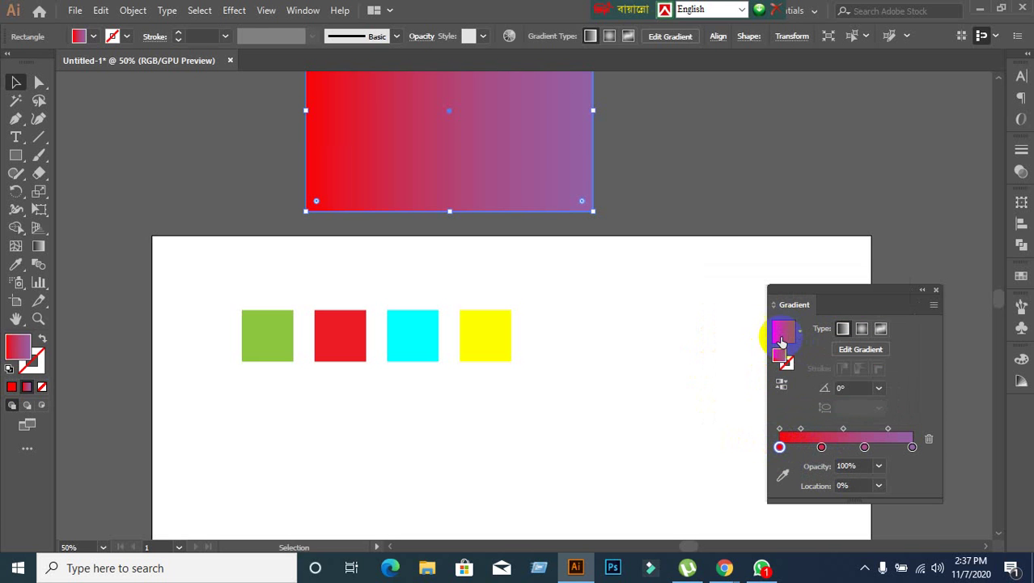
{"action": "double_click", "coordinate": [782, 356]}
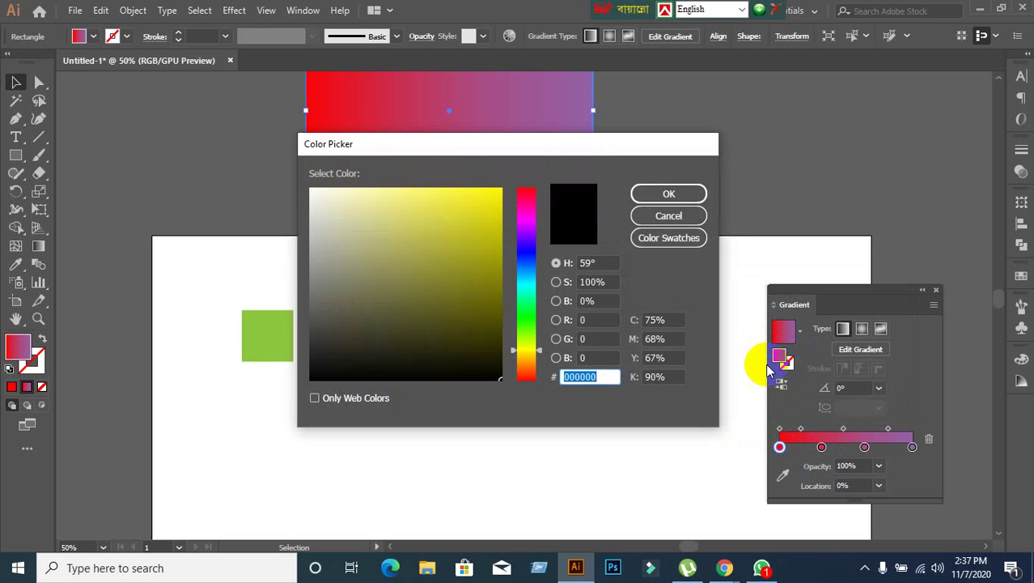
{"action": "left_click", "coordinate": [669, 216]}
{"action": "left_click_drag", "start_coordinate": [779, 328], "coordinate": [781, 359]}
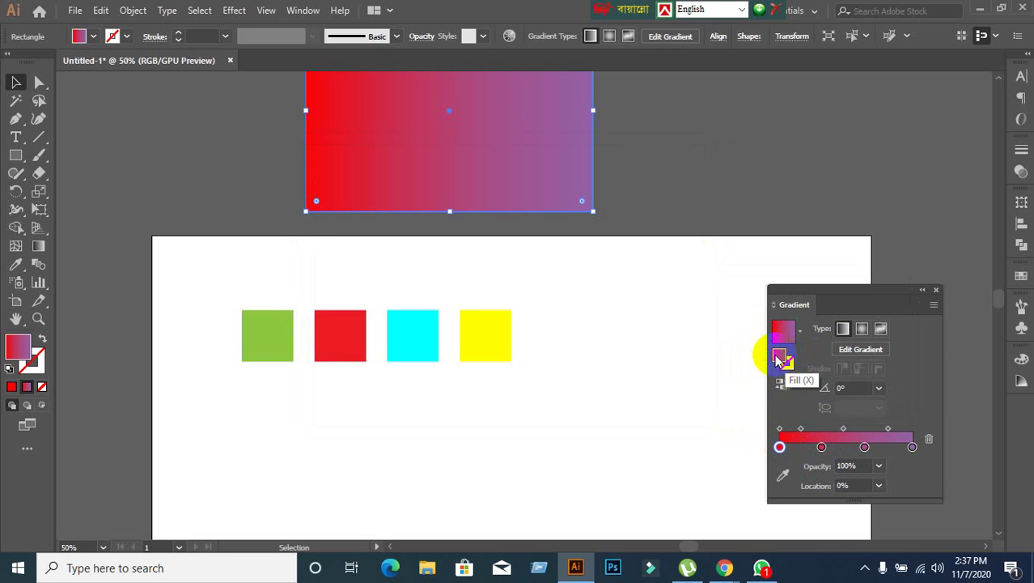
Change the gradient's start stop to blue (003cf9) with the Color Picker.
{"action": "double_click", "coordinate": [779, 358]}
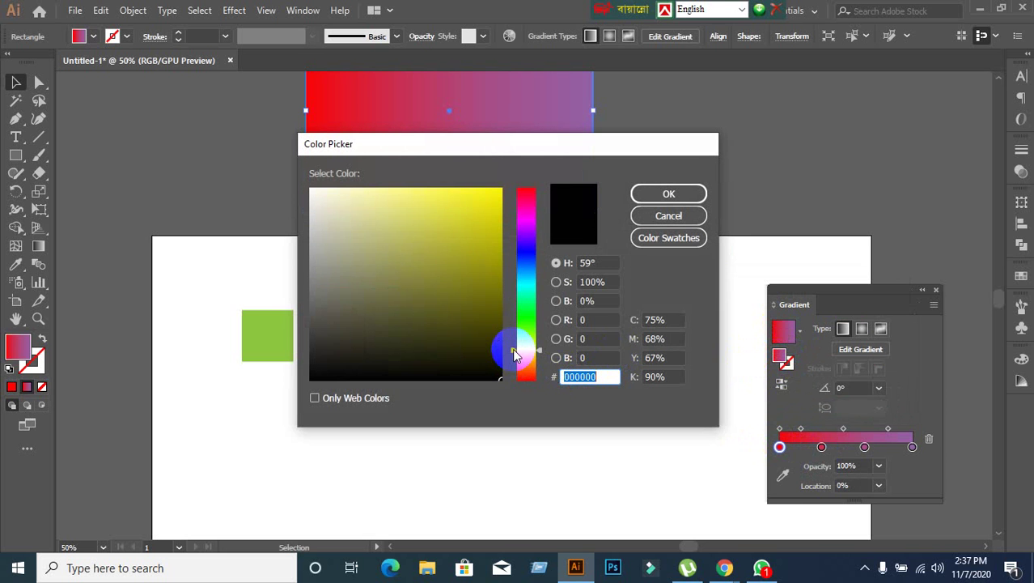
{"action": "left_click_drag", "start_coordinate": [512, 349], "coordinate": [517, 259]}
{"action": "left_click_drag", "start_coordinate": [480, 214], "coordinate": [530, 192]}
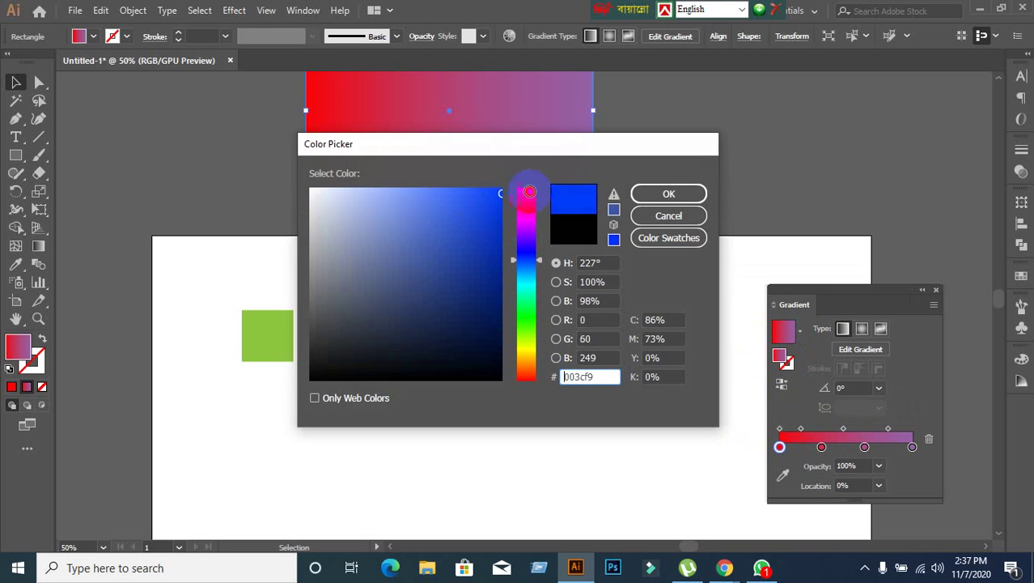
{"action": "left_click", "coordinate": [668, 193]}
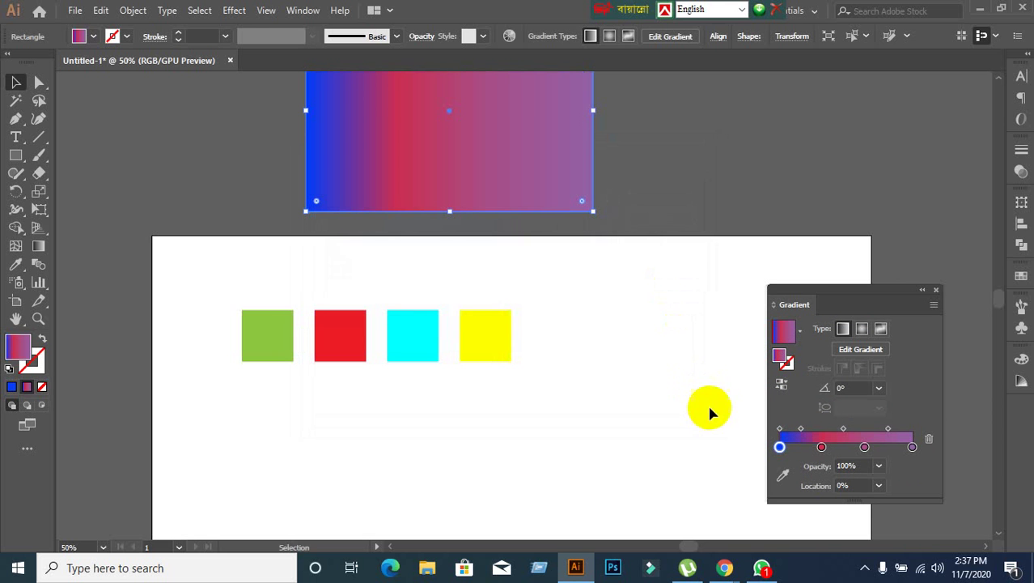
Change the gradient's start stop to red (f90000) with the Color Picker.
{"action": "double_click", "coordinate": [782, 357]}
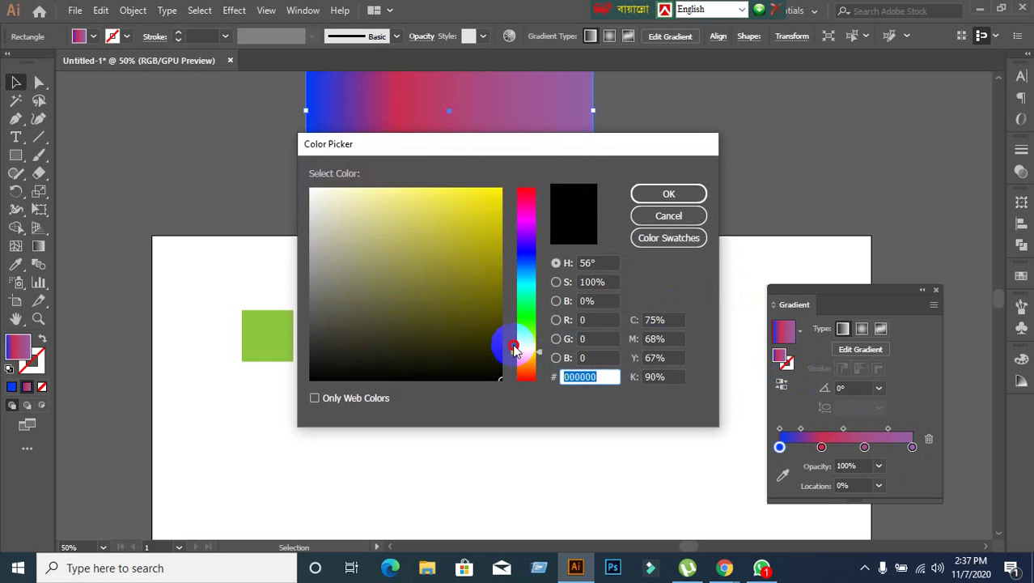
{"action": "mouse_move", "coordinate": [514, 347]}
{"action": "left_mouse_down"}
{"action": "mouse_move", "coordinate": [518, 180]}
{"action": "mouse_move", "coordinate": [480, 206]}
{"action": "mouse_move", "coordinate": [520, 191]}
{"action": "left_mouse_up"}
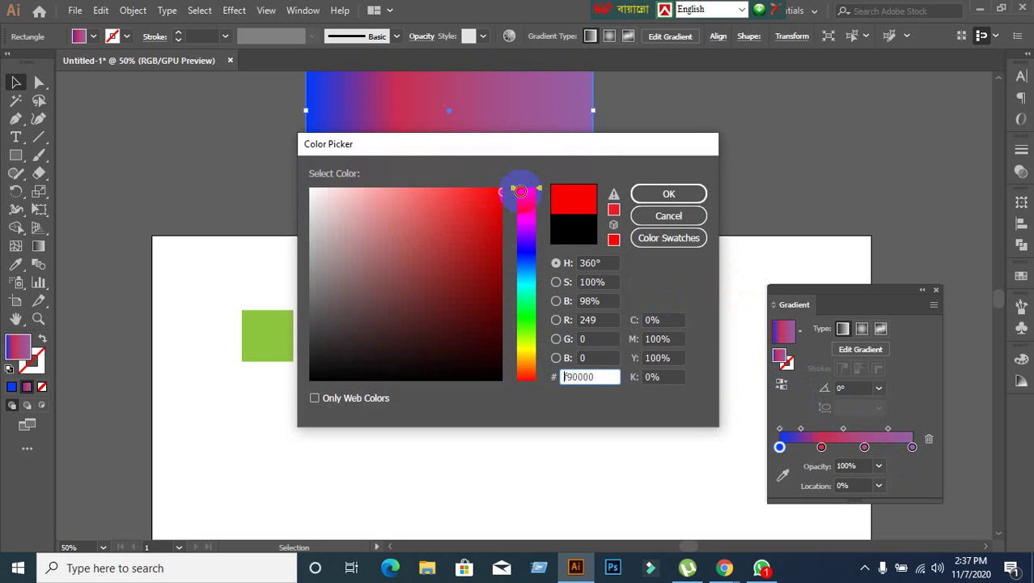
{"action": "left_click", "coordinate": [684, 198]}
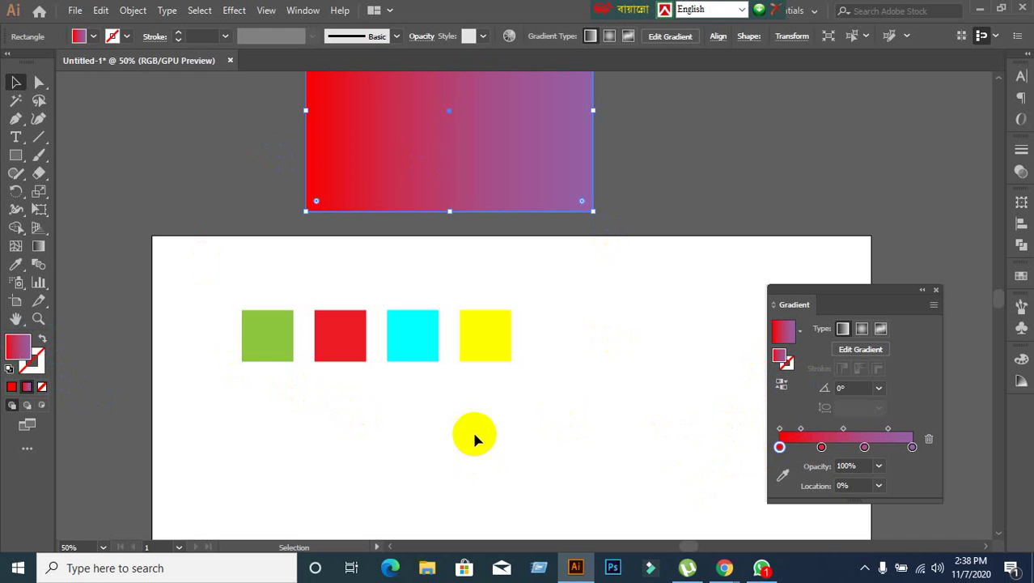
Sample the yellow square's colour onto the gradient's start stop and the green square's colour onto the second stop.
{"action": "left_click", "coordinate": [782, 482]}
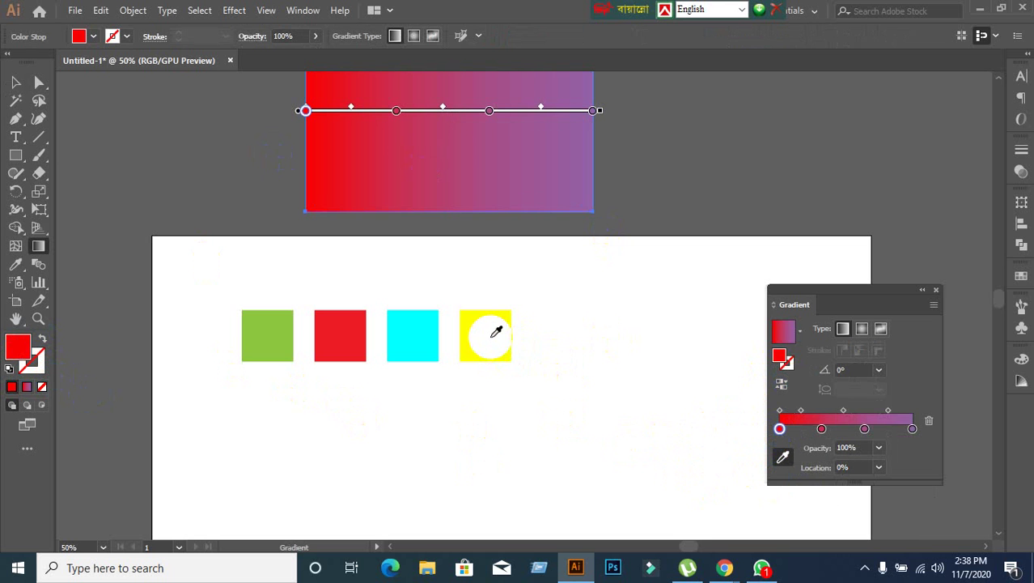
{"action": "left_click", "coordinate": [489, 344]}
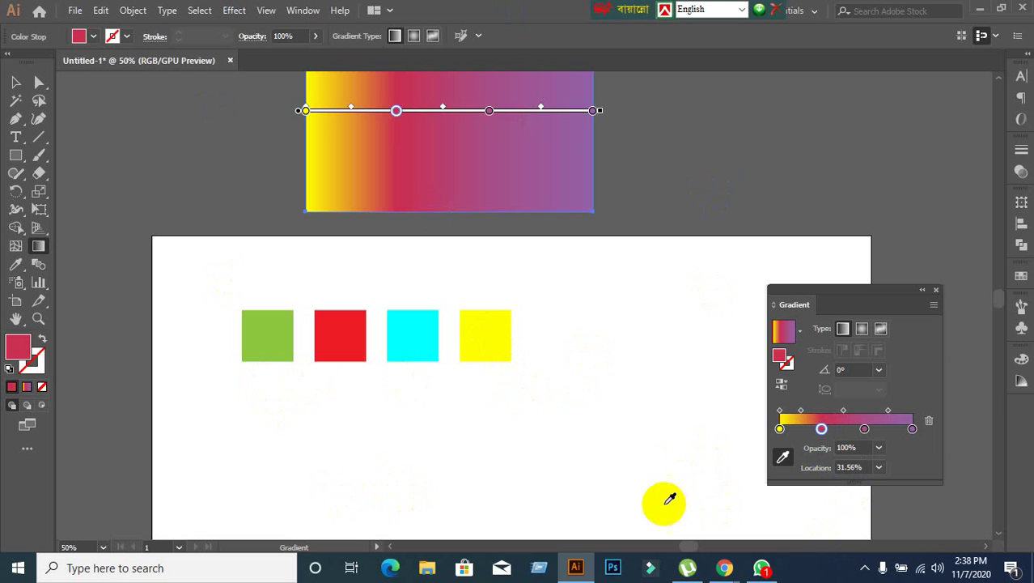
{"action": "left_click", "coordinate": [782, 457]}
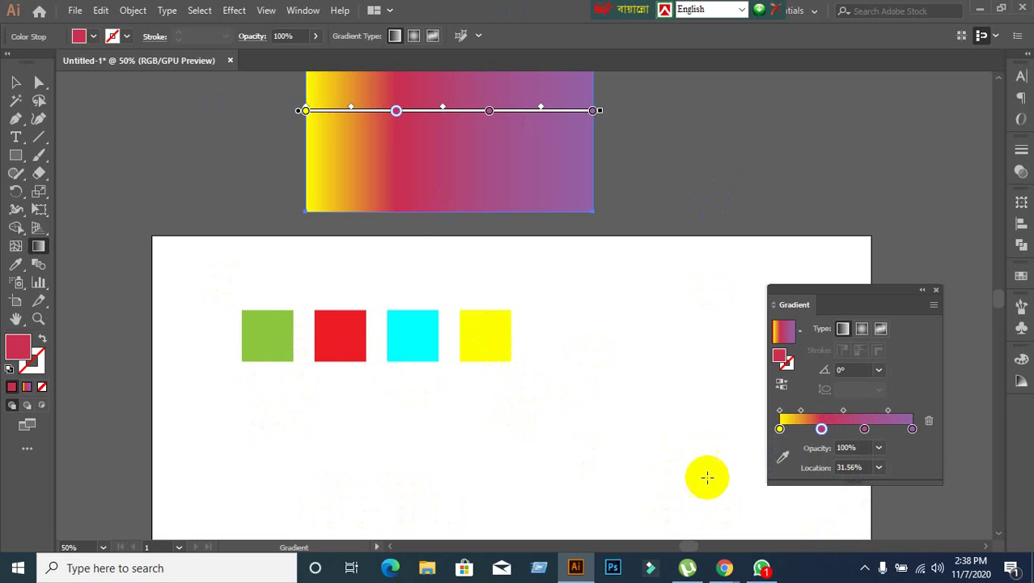
{"action": "left_click", "coordinate": [786, 458]}
{"action": "left_click", "coordinate": [267, 336]}
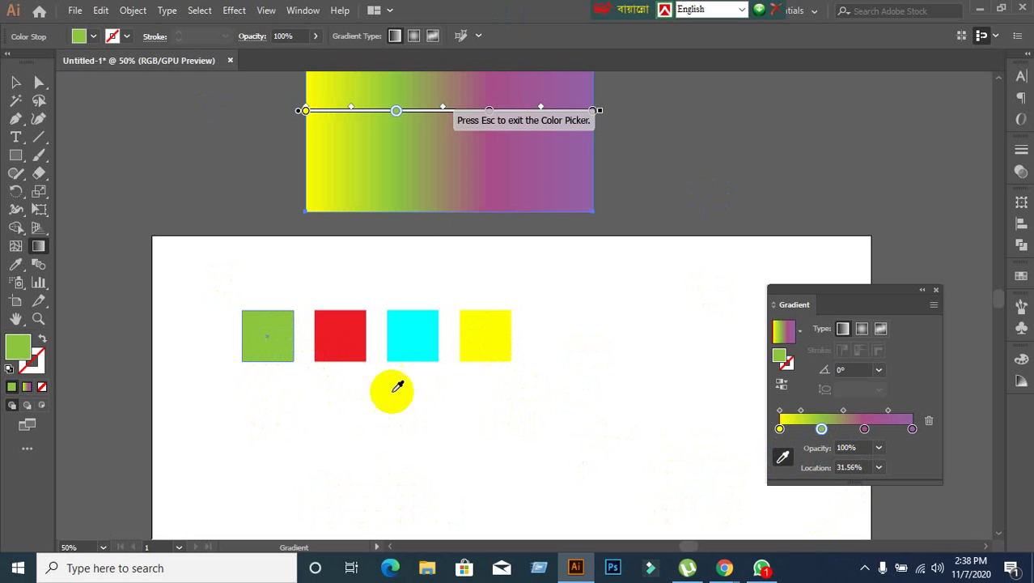
Sample the cyan square's colour onto the gradient's third stop, at 63.97%.
{"action": "left_click", "coordinate": [865, 429]}
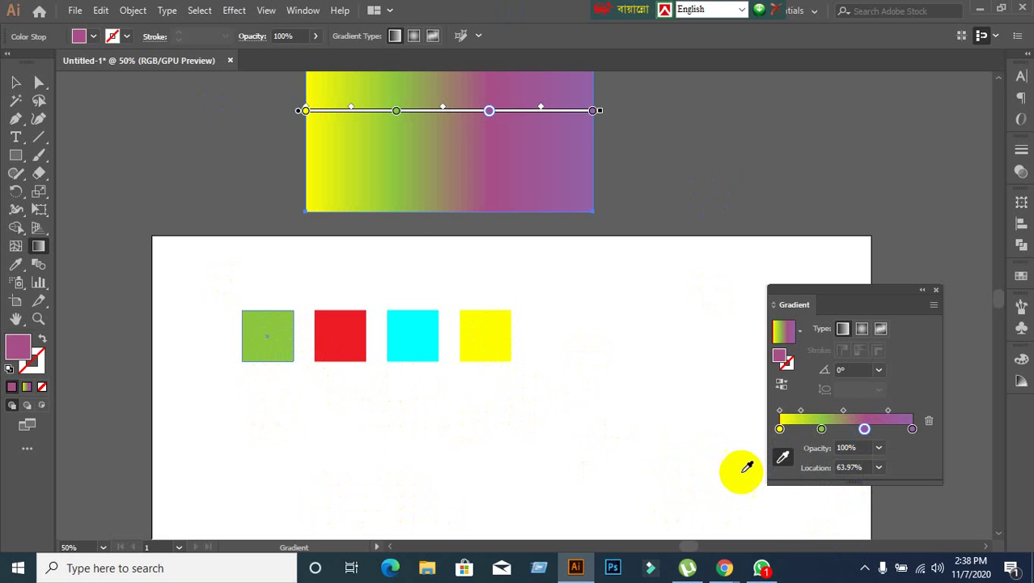
{"action": "left_click", "coordinate": [435, 330]}
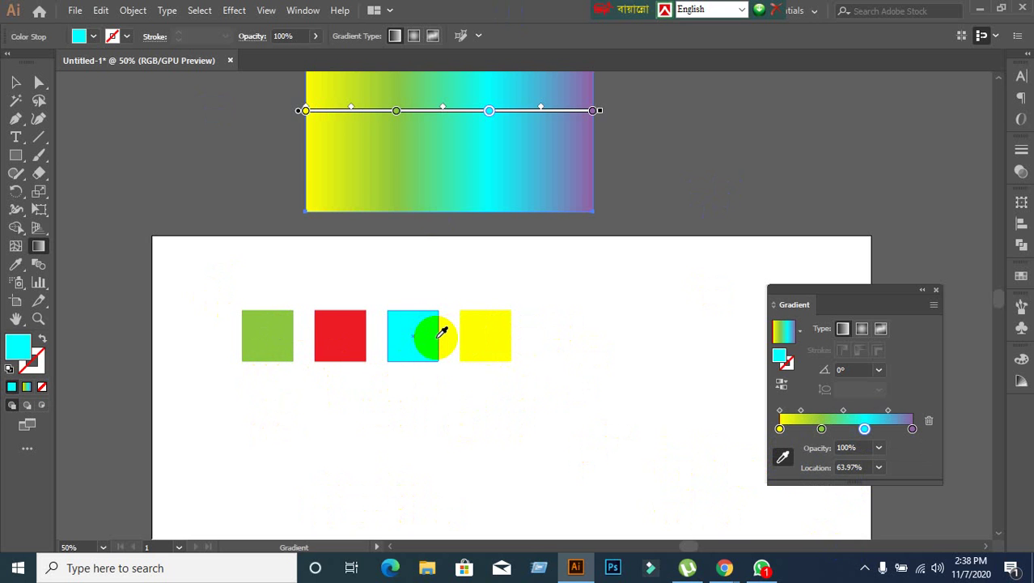
{"action": "left_click", "coordinate": [783, 461]}
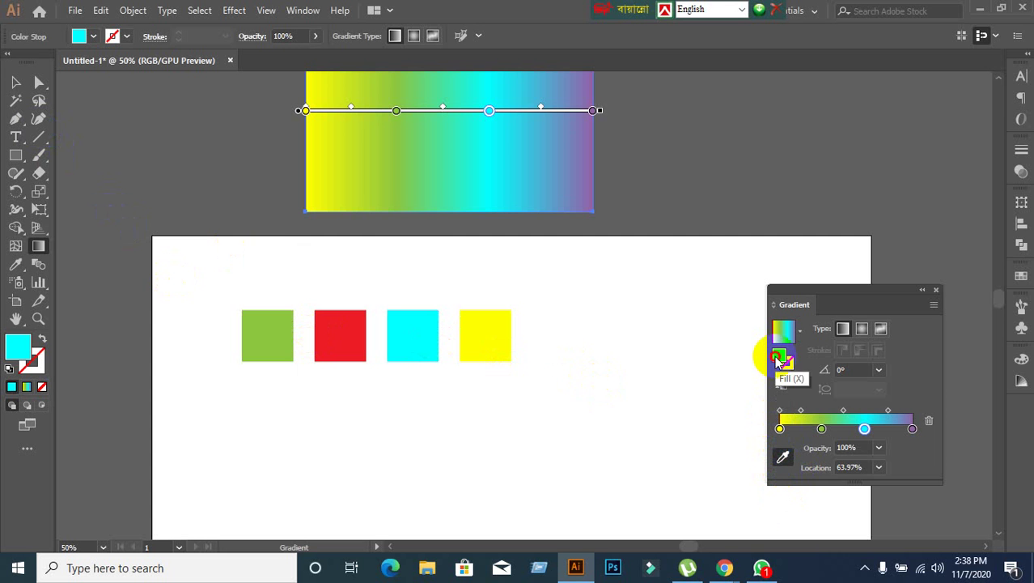
Change the gradient's third stop, at 63.97%, to a slightly darker yellow with the Color Picker.
{"action": "double_click", "coordinate": [777, 356]}
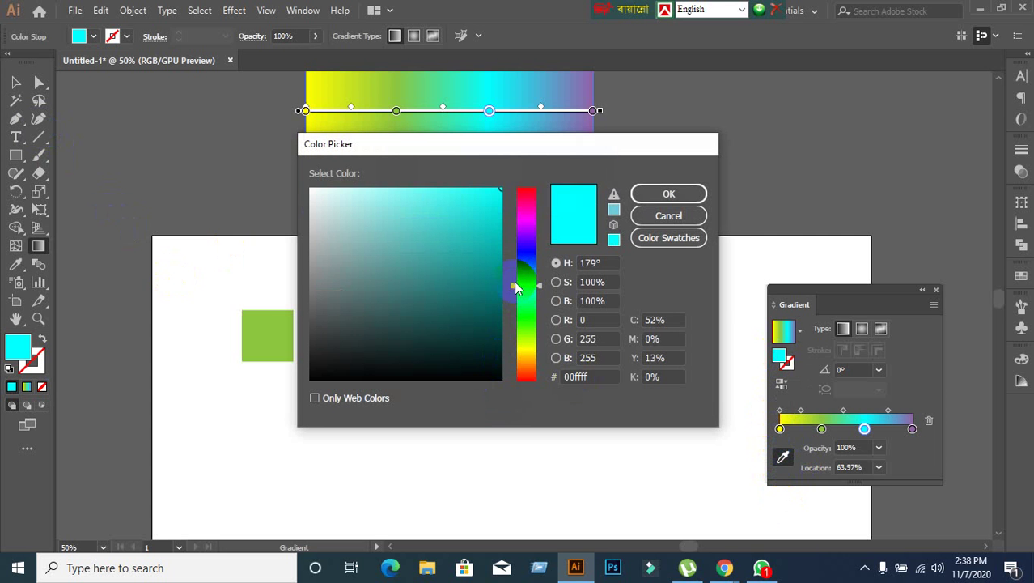
{"action": "left_click_drag", "start_coordinate": [518, 287], "coordinate": [522, 350]}
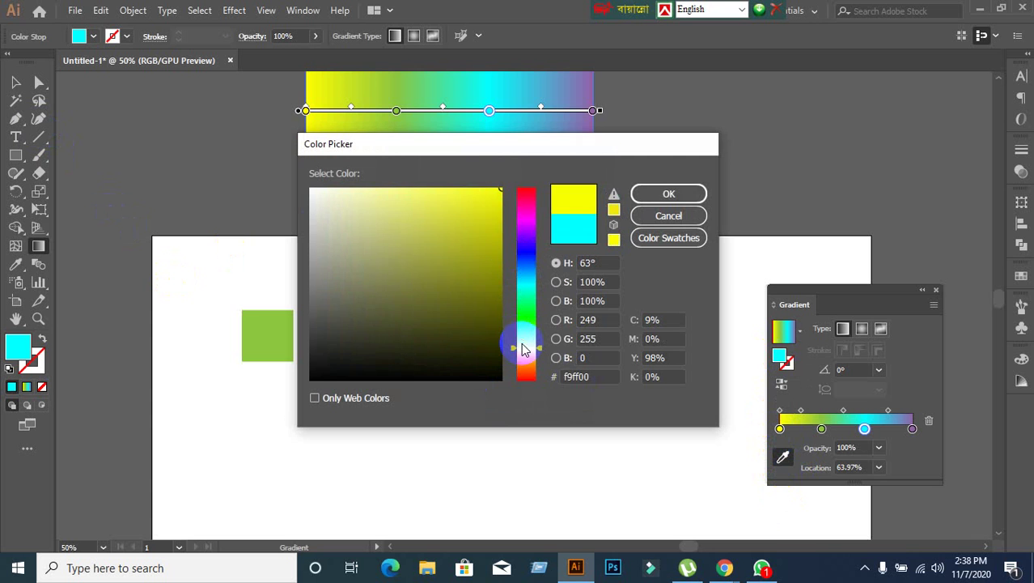
{"action": "left_click", "coordinate": [490, 216]}
{"action": "left_click", "coordinate": [669, 193]}
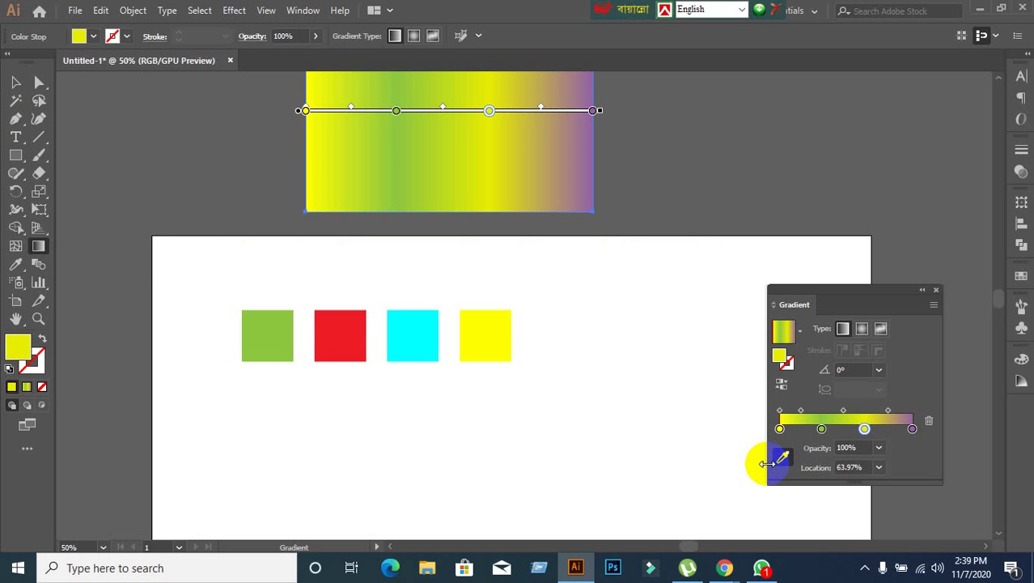
Check the Google Meet call and the WhatsApp group chat, and return to Illustrator.
{"action": "mouse_move", "coordinate": [724, 568]}
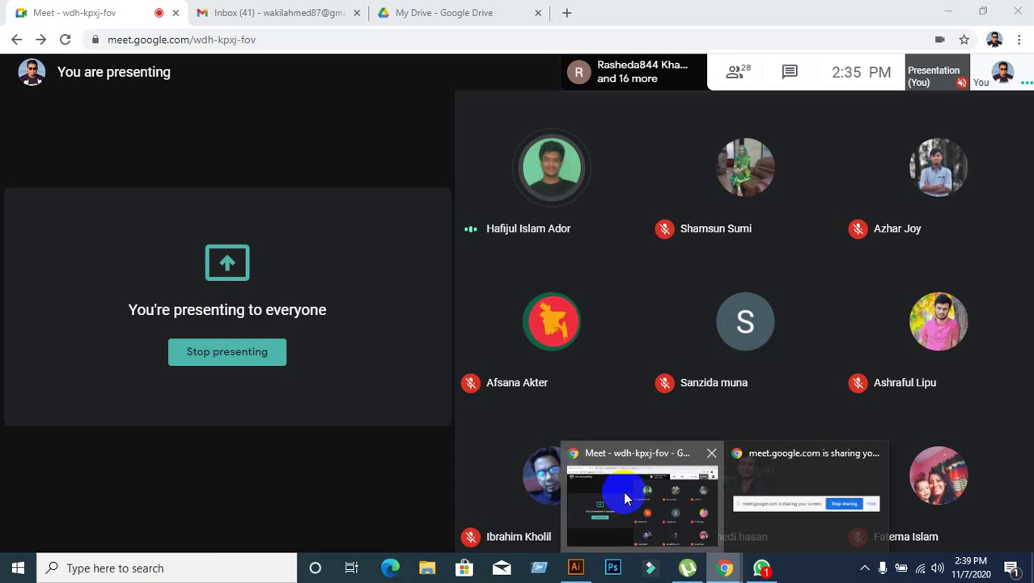
{"action": "left_click", "coordinate": [623, 491]}
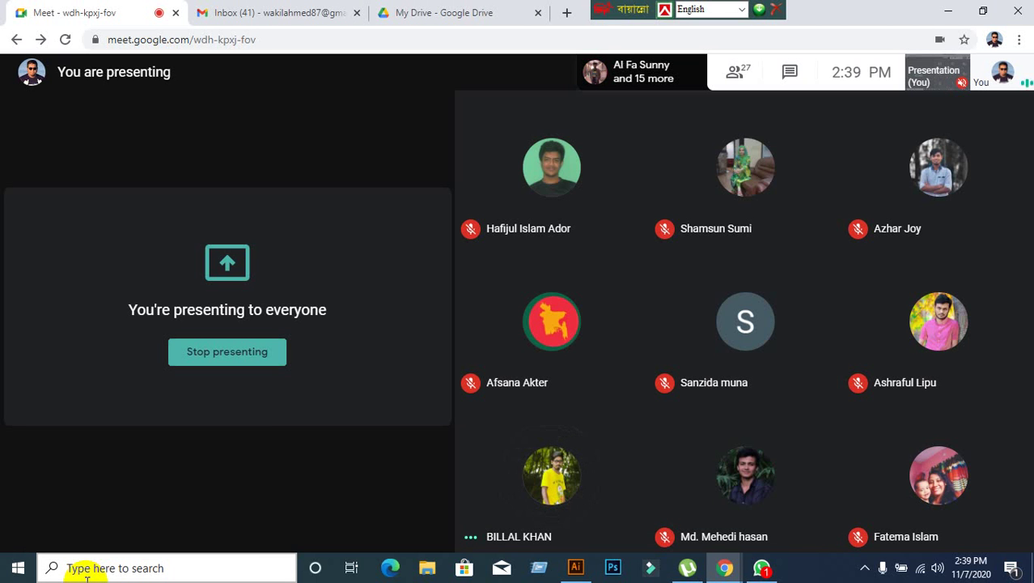
{"action": "mouse_move", "coordinate": [190, 465]}
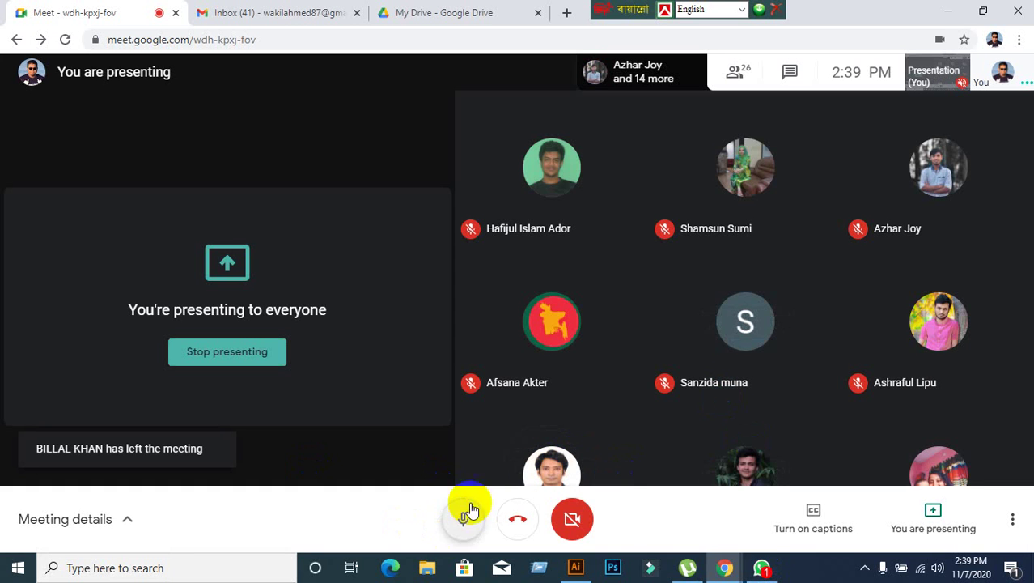
{"action": "left_click", "coordinate": [775, 575]}
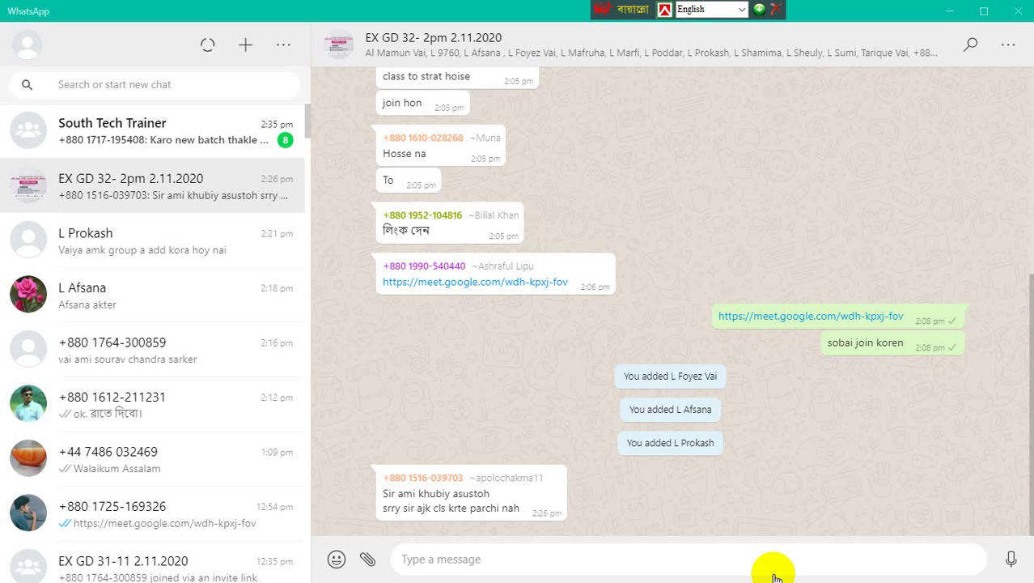
{"action": "left_click", "coordinate": [946, 12]}
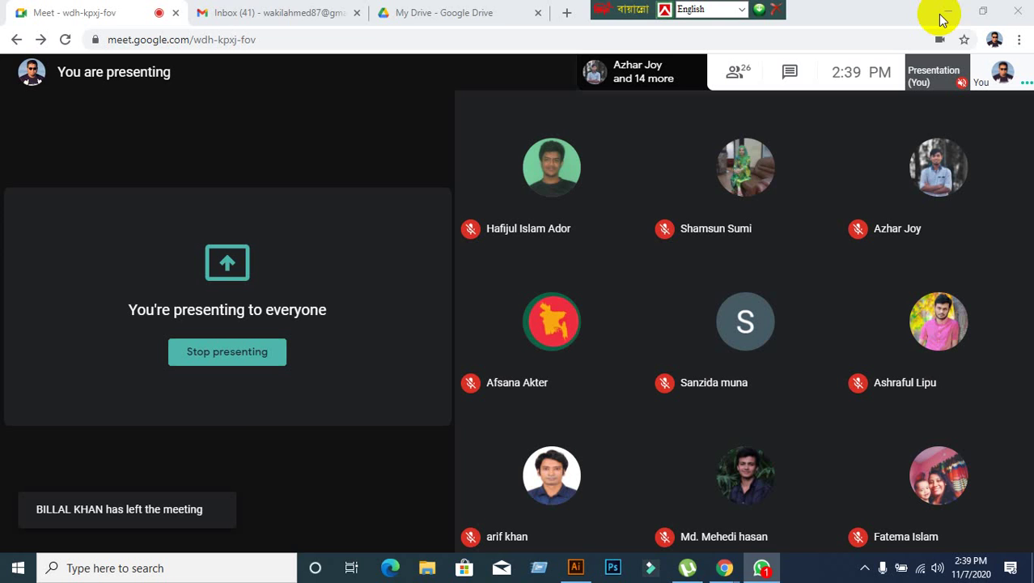
{"action": "left_click", "coordinate": [590, 561]}
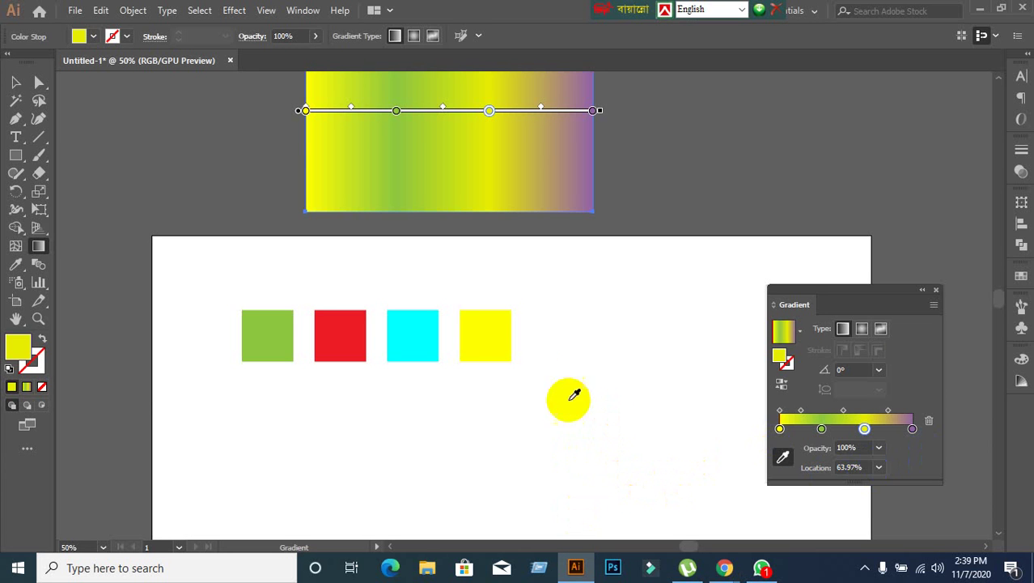
Deselect all artwork with the Selection tool, and collapse the Gradient panel and dock it with the other panel icons.
{"action": "left_click", "coordinate": [15, 84]}
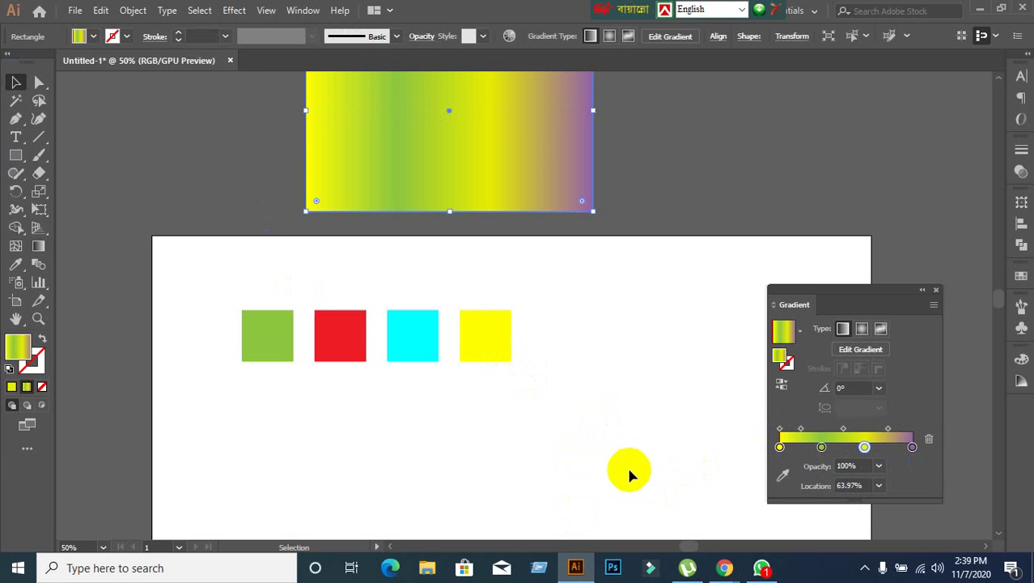
{"action": "left_click", "coordinate": [506, 344]}
{"action": "left_click", "coordinate": [668, 447]}
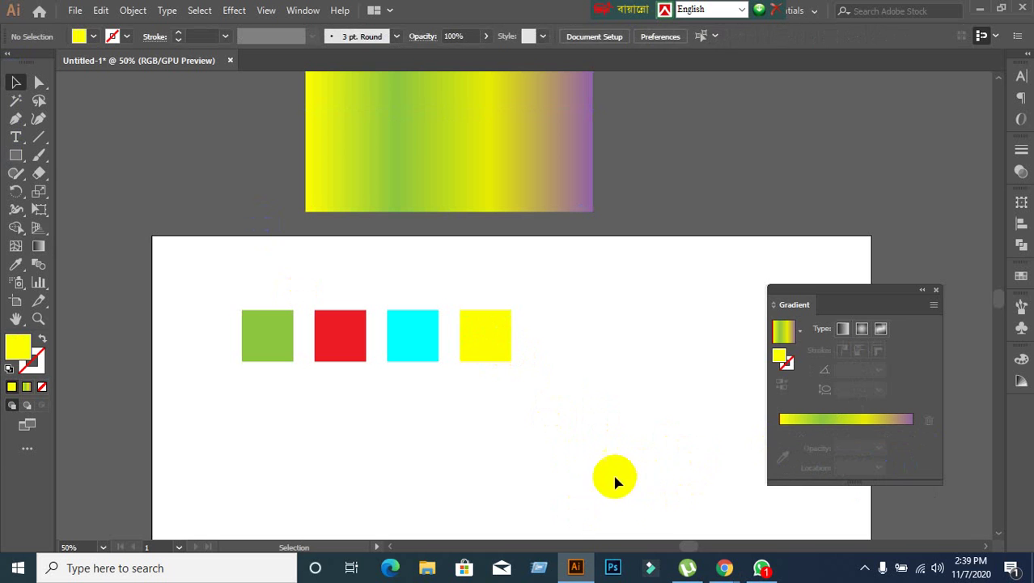
{"action": "left_click", "coordinate": [481, 355]}
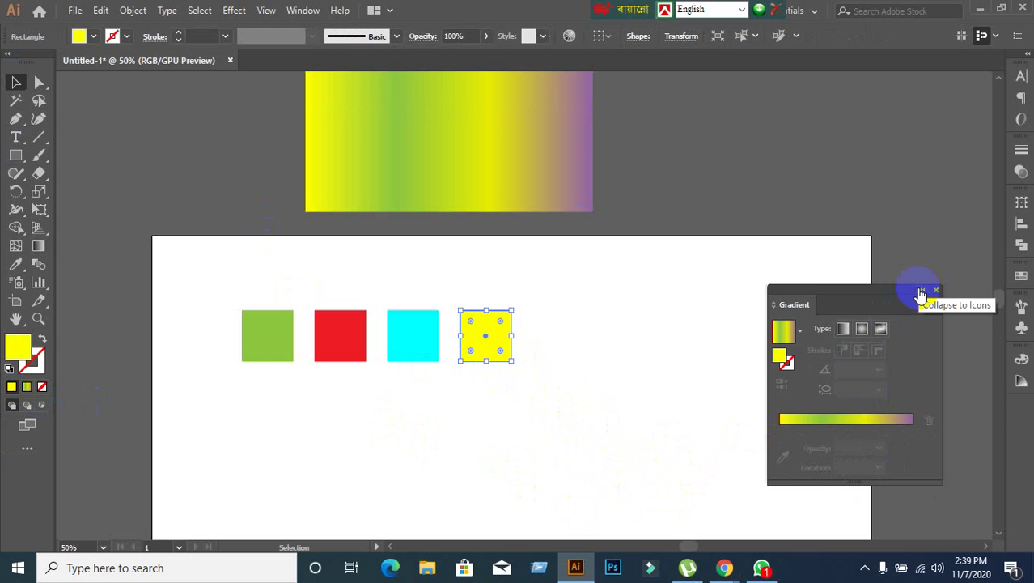
{"action": "left_click", "coordinate": [450, 386]}
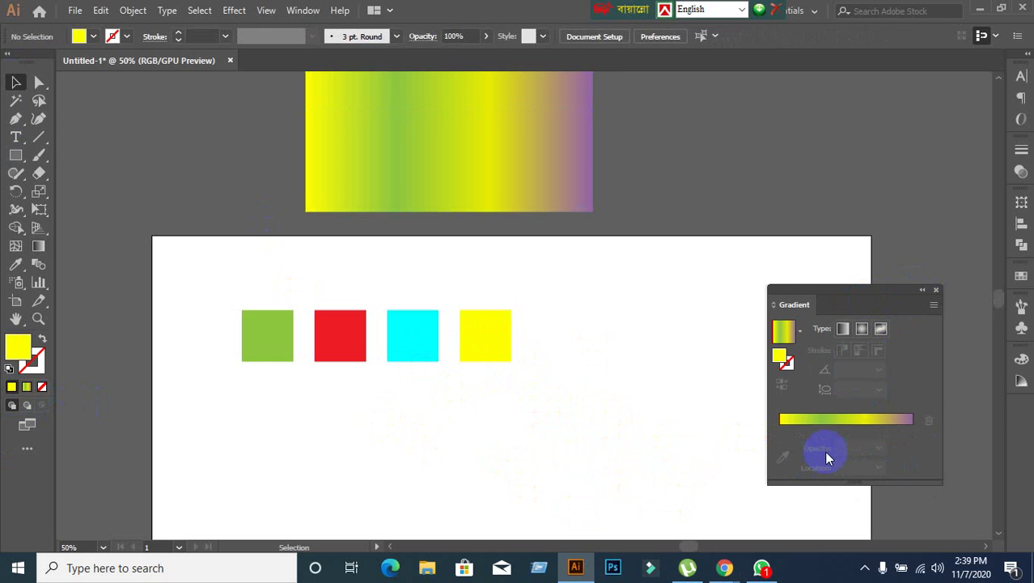
{"action": "left_click", "coordinate": [923, 290]}
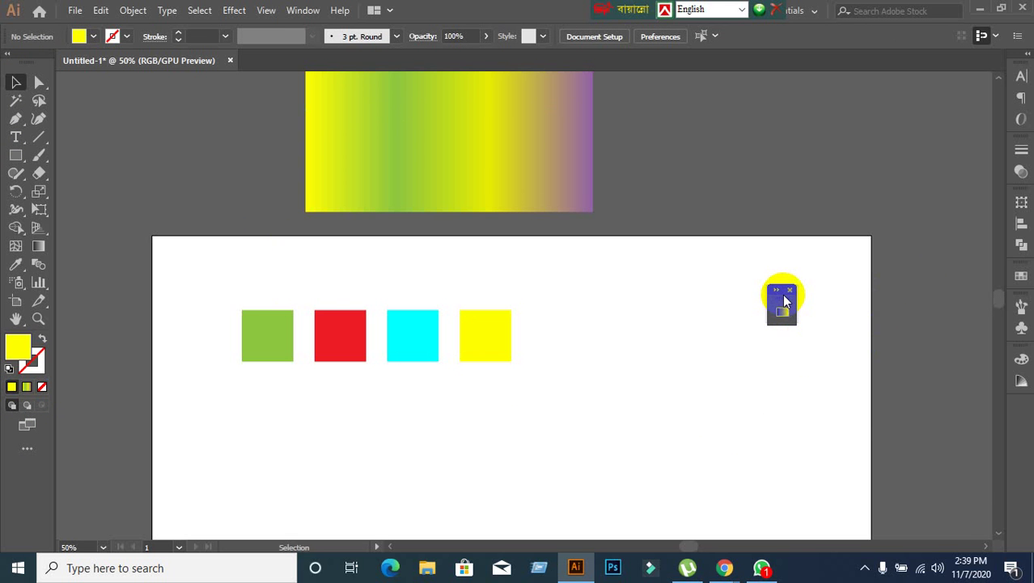
{"action": "left_click_drag", "start_coordinate": [783, 301], "coordinate": [1020, 422]}
Switch between the Google Meet call and Illustrator to check on the meeting, ending on the Meet call.
{"action": "mouse_move", "coordinate": [723, 567]}
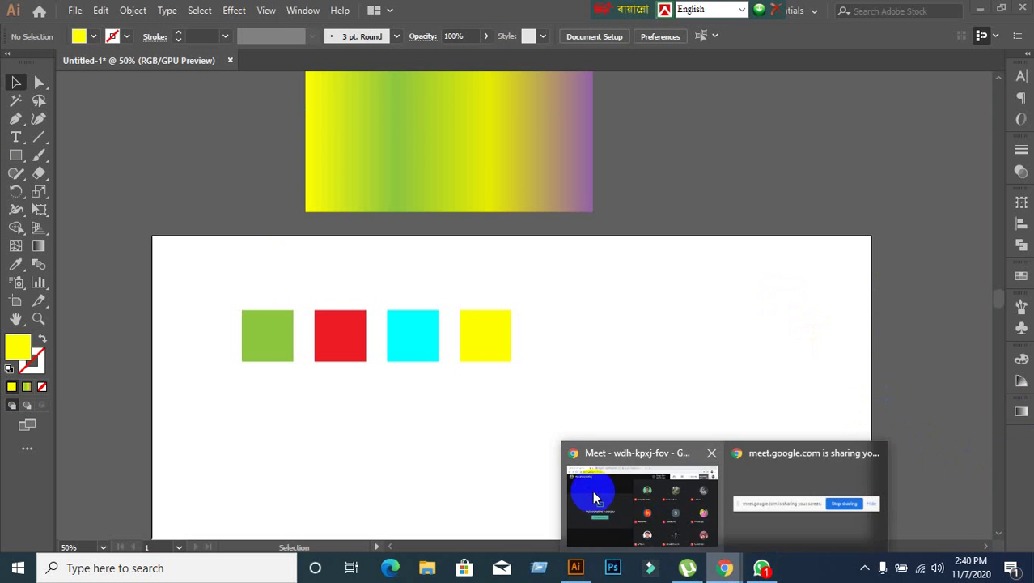
{"action": "left_click", "coordinate": [592, 490]}
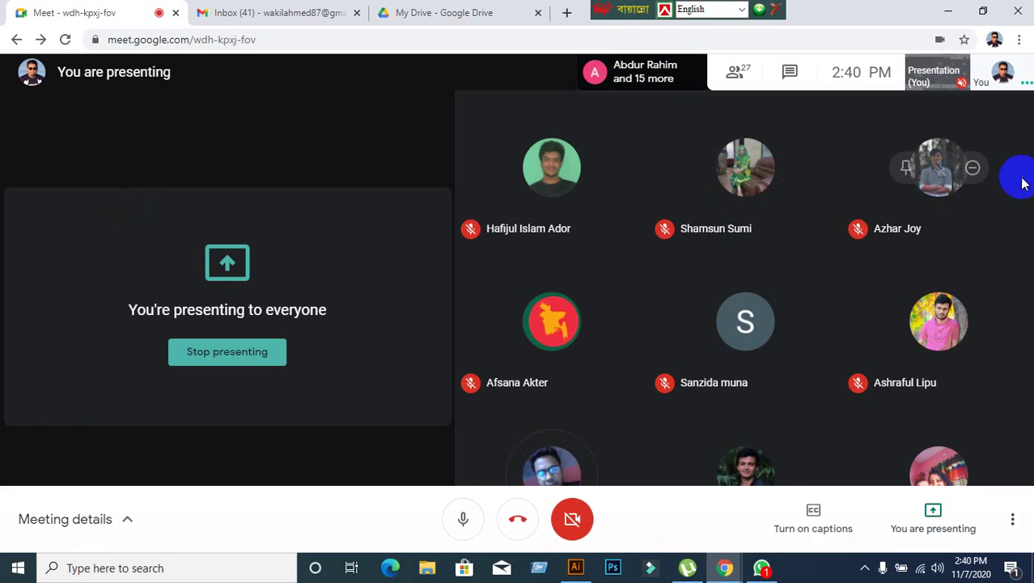
{"action": "left_click", "coordinate": [951, 12]}
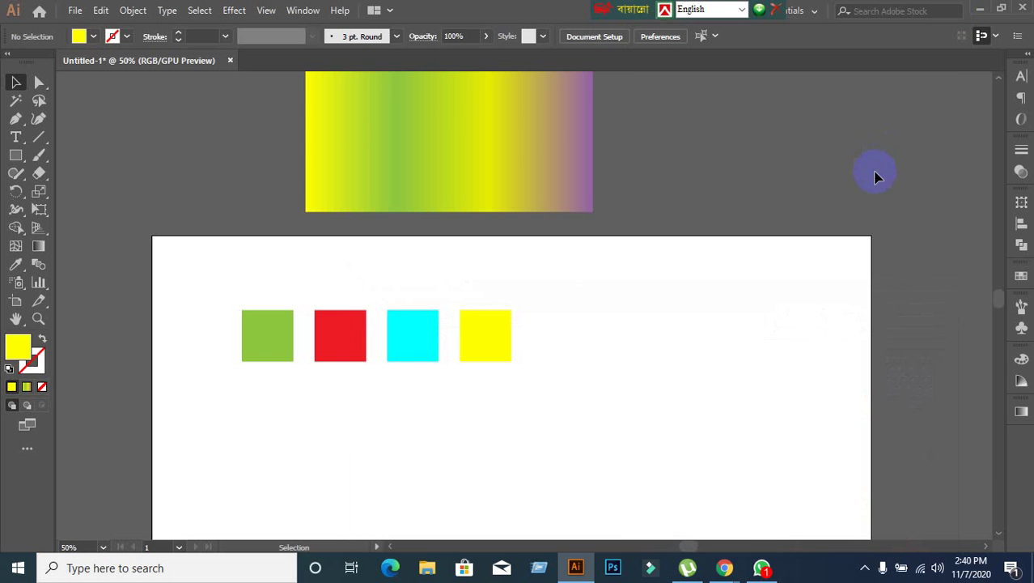
{"action": "left_click", "coordinate": [977, 12]}
{"action": "left_click", "coordinate": [447, 247]}
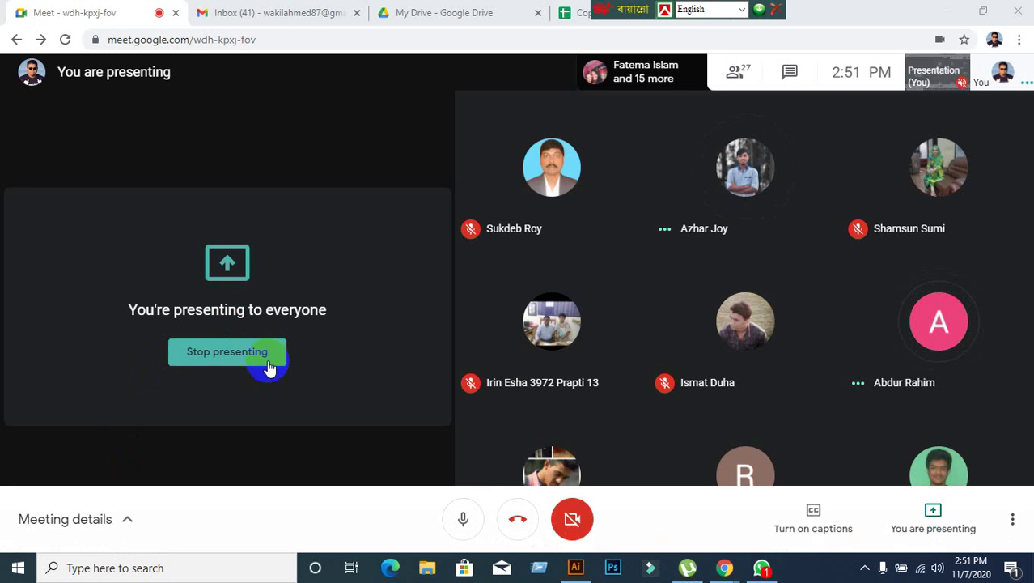
{"action": "left_click", "coordinate": [572, 570]}
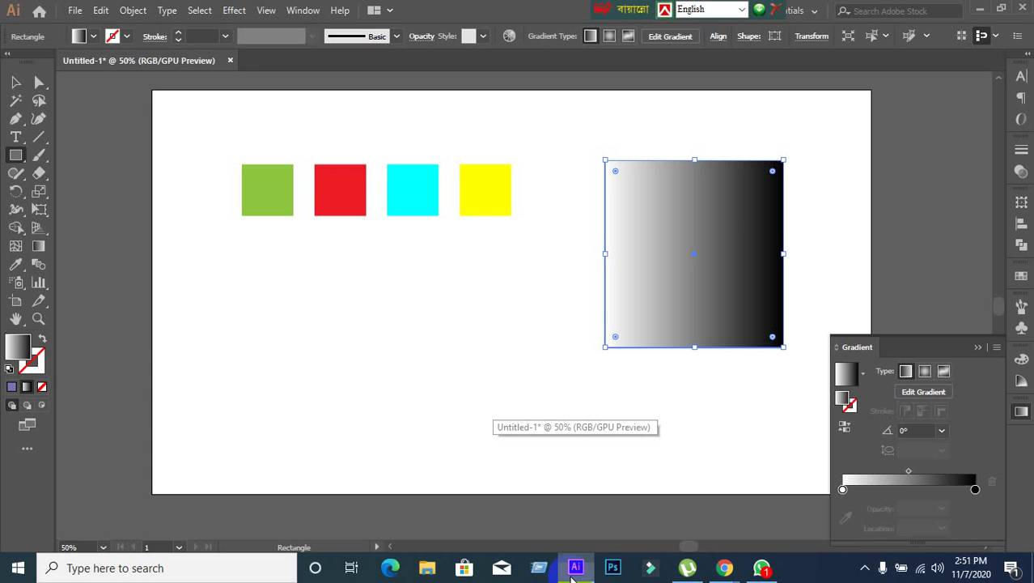
{"action": "left_click", "coordinate": [980, 9]}
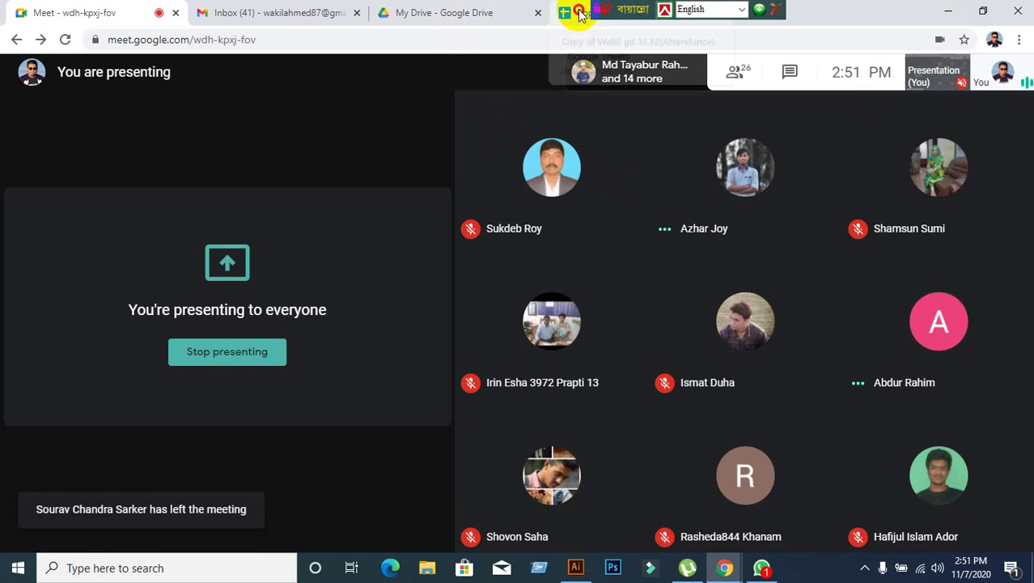
Open the attendance spreadsheet in the browser and go to the first student name on sheet 32.
{"action": "left_click", "coordinate": [579, 14]}
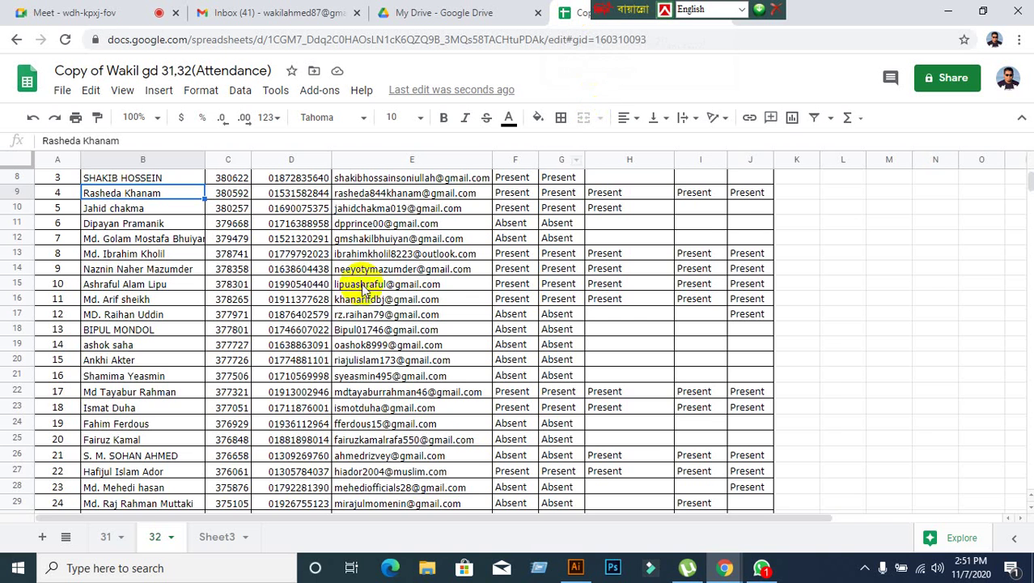
{"action": "left_click", "coordinate": [113, 538]}
{"action": "left_click", "coordinate": [155, 537]}
{"action": "scroll", "coordinate": [171, 405], "scroll_direction": "up", "scroll_amount": 1}
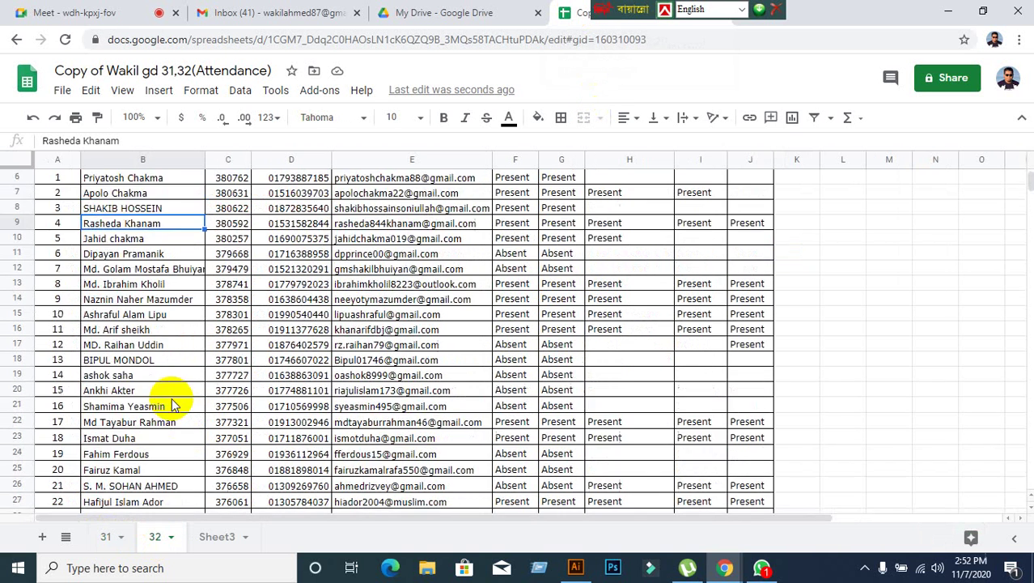
{"action": "scroll", "coordinate": [172, 405], "scroll_direction": "up", "scroll_amount": 2}
{"action": "left_click", "coordinate": [113, 259]}
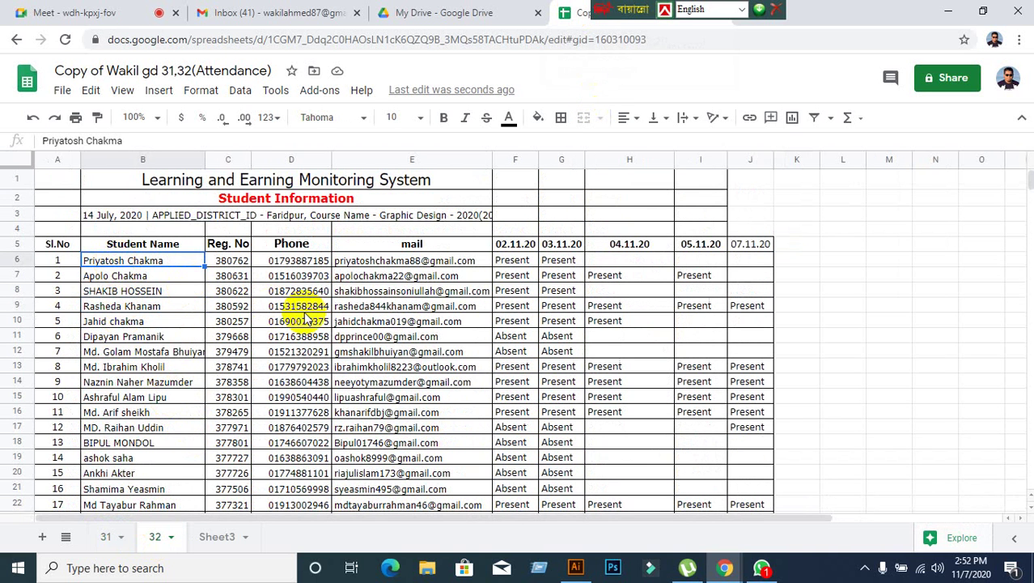
Go through the student names on sheet 32 row by row to the end of the list, and back up to number 37.
{"action": "key", "text": "Down"}
{"action": "key", "text": "Down"}
{"action": "key", "text": "Down"}
{"action": "key", "text": "Down"}
{"action": "key", "text": "Down"}
{"action": "key", "text": "Down"}
{"action": "key", "text": "Down"}
{"action": "key", "text": "Down"}
{"action": "key", "text": "Down"}
{"action": "key", "text": "Down"}
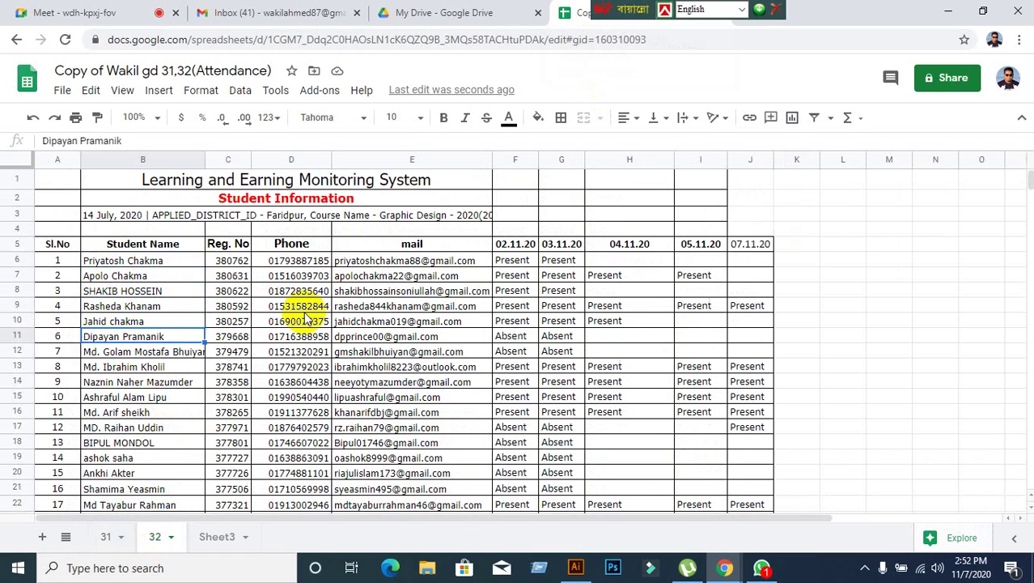
{"action": "key", "text": "Down"}
{"action": "key", "text": "Down"}
{"action": "key", "text": "Down"}
{"action": "key", "text": "Down"}
{"action": "key", "text": "Down"}
{"action": "key", "text": "Down"}
{"action": "key", "text": "Down"}
{"action": "key", "text": "Down"}
{"action": "key", "text": "Down"}
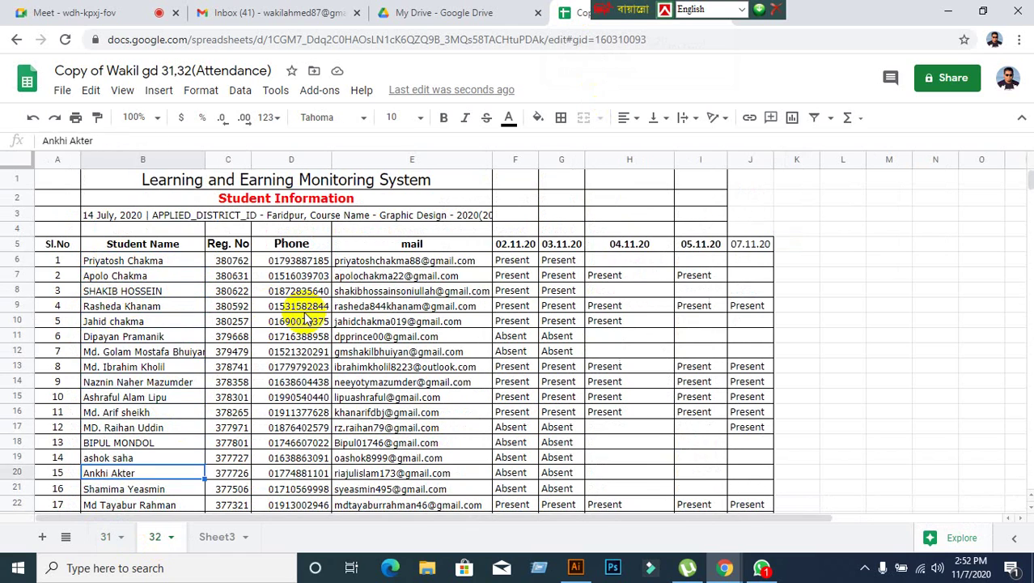
{"action": "key", "text": "Down"}
{"action": "key", "text": "Down"}
{"action": "key", "text": "Down"}
{"action": "key", "text": "Down"}
{"action": "key", "text": "Down"}
{"action": "key", "text": "Down"}
{"action": "key", "text": "Down"}
{"action": "key", "text": "Down"}
{"action": "key", "text": "Down"}
{"action": "key", "text": "Down"}
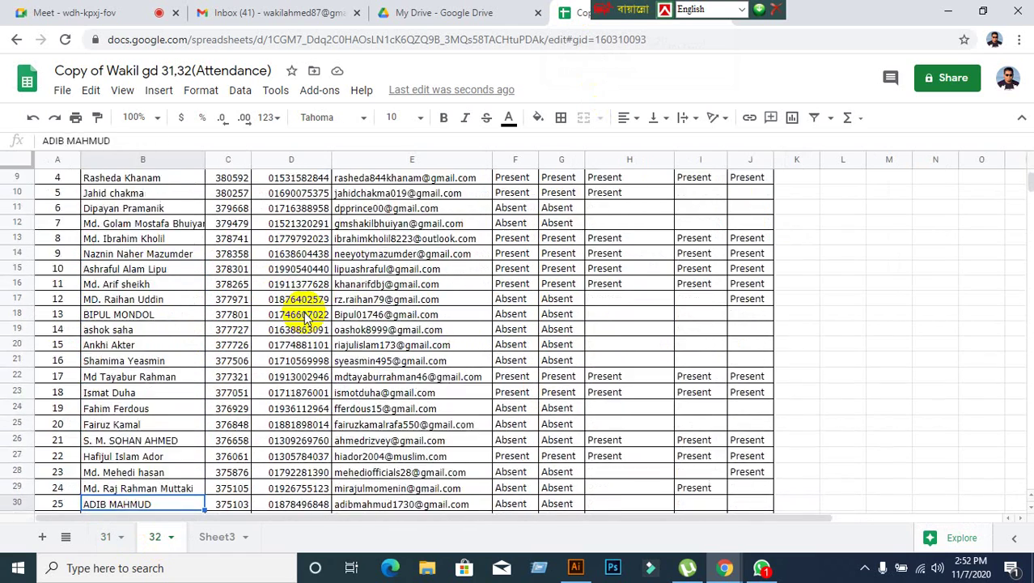
{"action": "key", "text": "Down"}
{"action": "key", "text": "Down"}
{"action": "key", "text": "Down"}
{"action": "key", "text": "Down"}
{"action": "key", "text": "Down"}
{"action": "key", "text": "Down"}
{"action": "key", "text": "Down"}
{"action": "key", "text": "Down"}
{"action": "key", "text": "Down"}
{"action": "key", "text": "Down"}
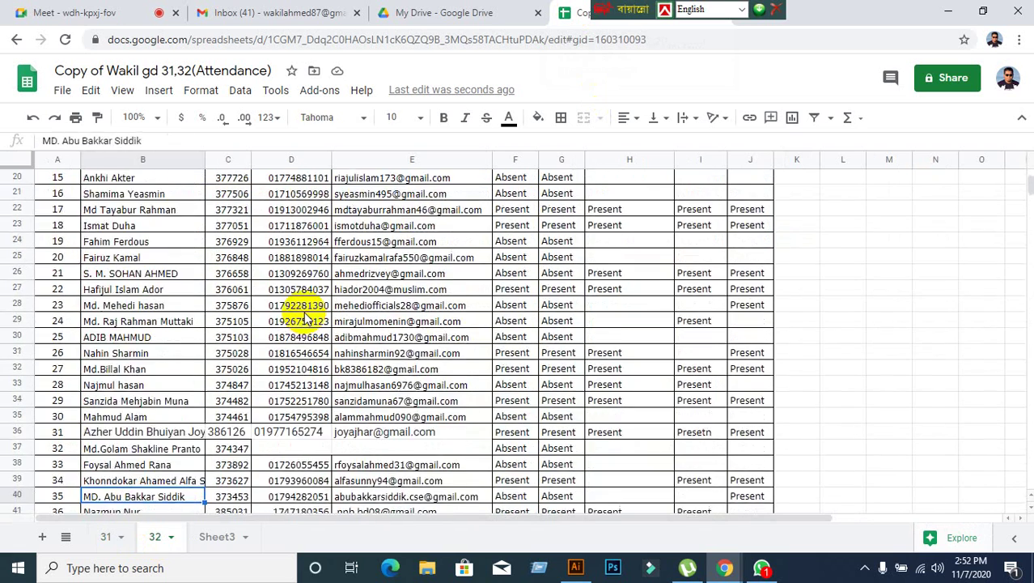
{"action": "key", "text": "Down"}
{"action": "key", "text": "Down"}
{"action": "key", "text": "Down"}
{"action": "key", "text": "Down"}
{"action": "key", "text": "Down"}
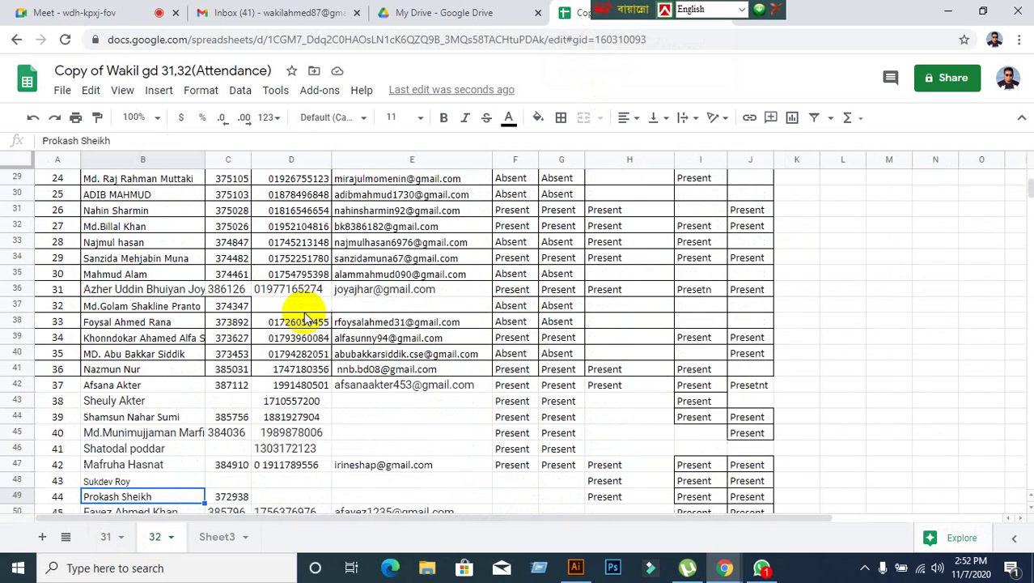
{"action": "key", "text": "Up"}
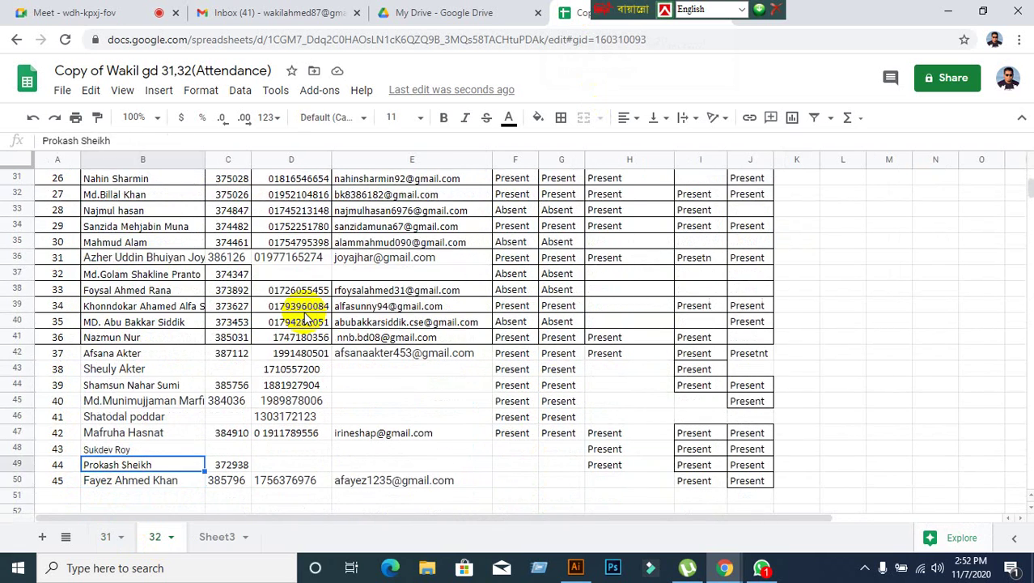
{"action": "key", "text": "Up"}
{"action": "key", "text": "Up"}
{"action": "key", "text": "Up"}
{"action": "key", "text": "Up"}
{"action": "key", "text": "Up"}
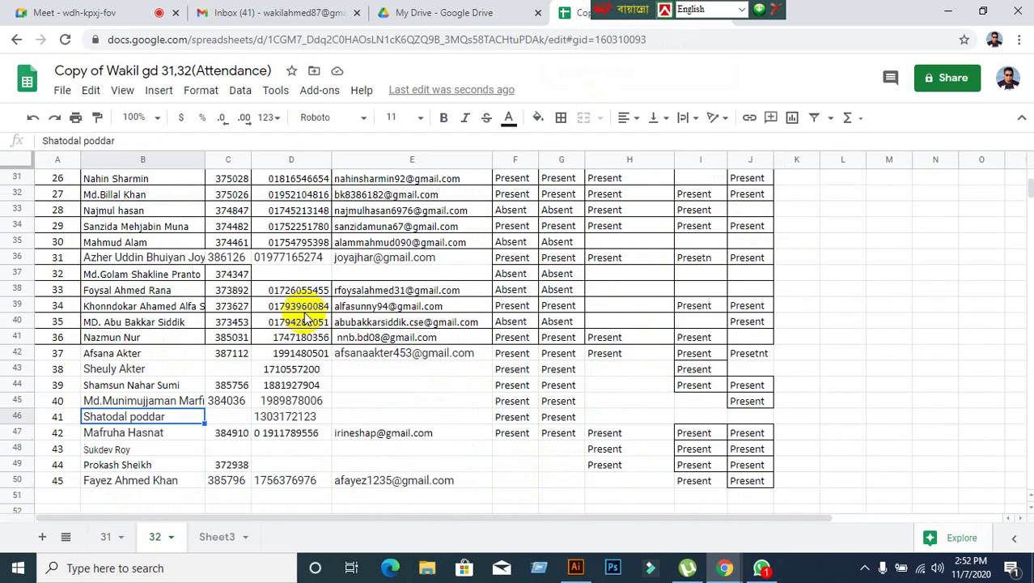
{"action": "key", "text": "Up"}
{"action": "key", "text": "Up"}
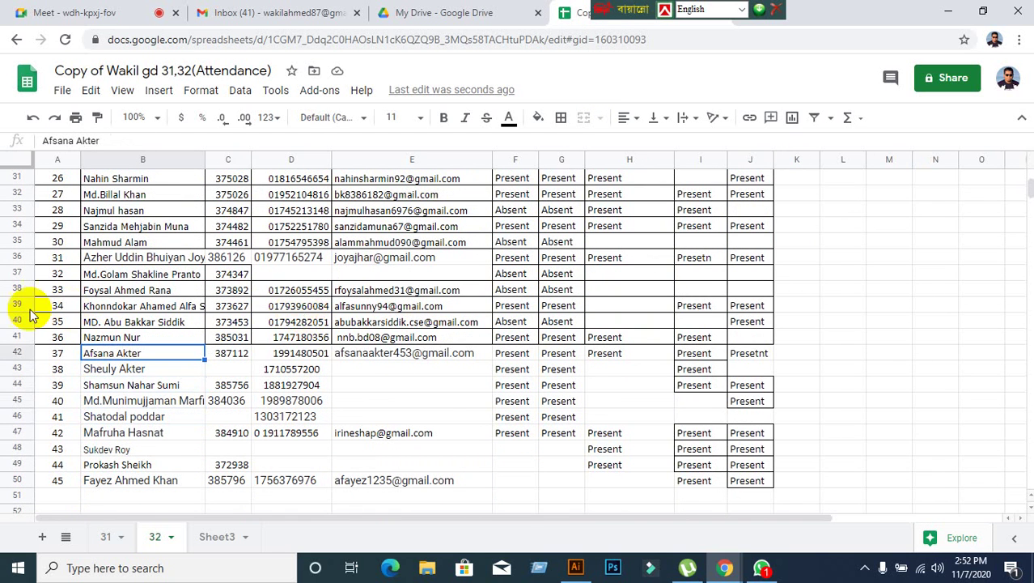
Open attendance sheet 31 and go to the last student name in the list, number 40.
{"action": "left_click", "coordinate": [114, 534]}
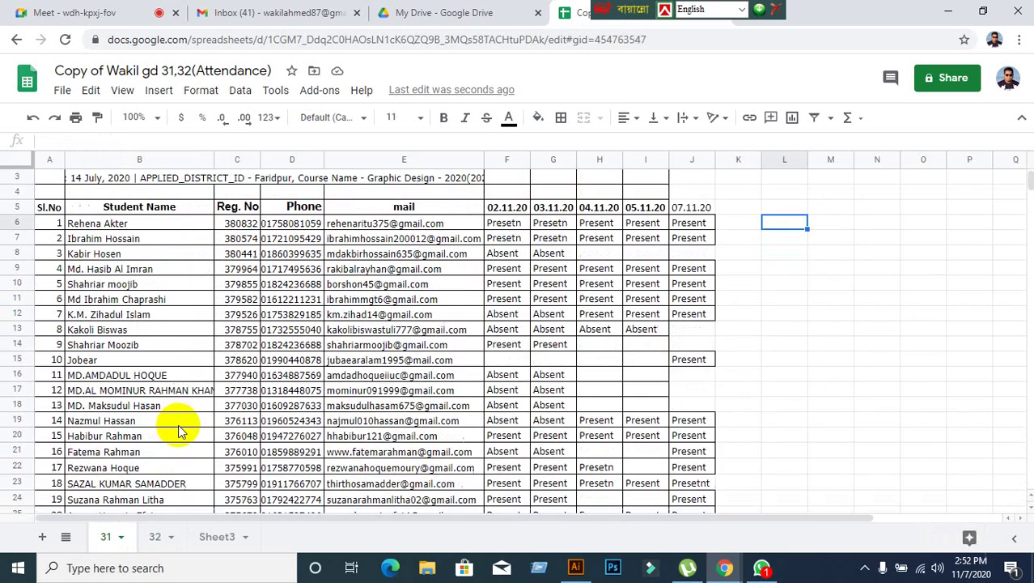
{"action": "scroll", "coordinate": [179, 426], "scroll_direction": "down", "scroll_amount": 10}
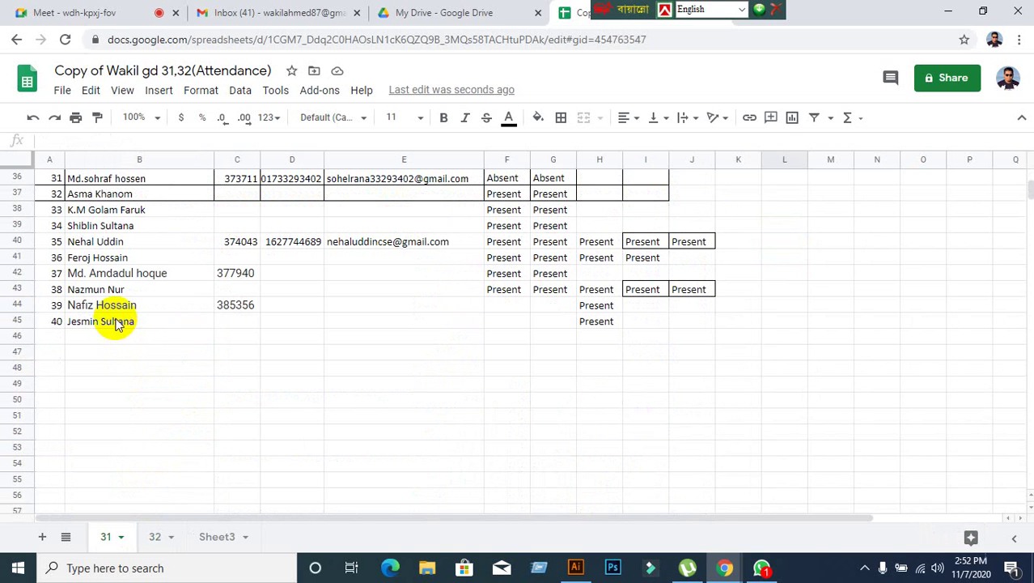
{"action": "left_click", "coordinate": [111, 321]}
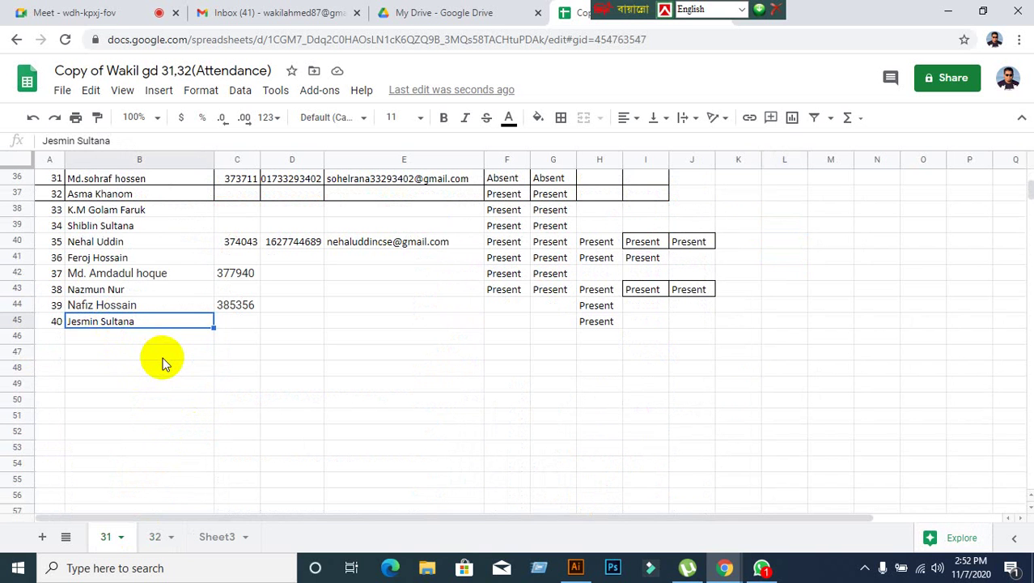
Go through the student names on sheet 31 row by row from the last entry up to the Student Name header.
{"action": "key", "text": "Up"}
{"action": "key", "text": "Up"}
{"action": "key", "text": "Up"}
{"action": "key", "text": "Up"}
{"action": "key", "text": "Up"}
{"action": "key", "text": "Up"}
{"action": "key", "text": "Up"}
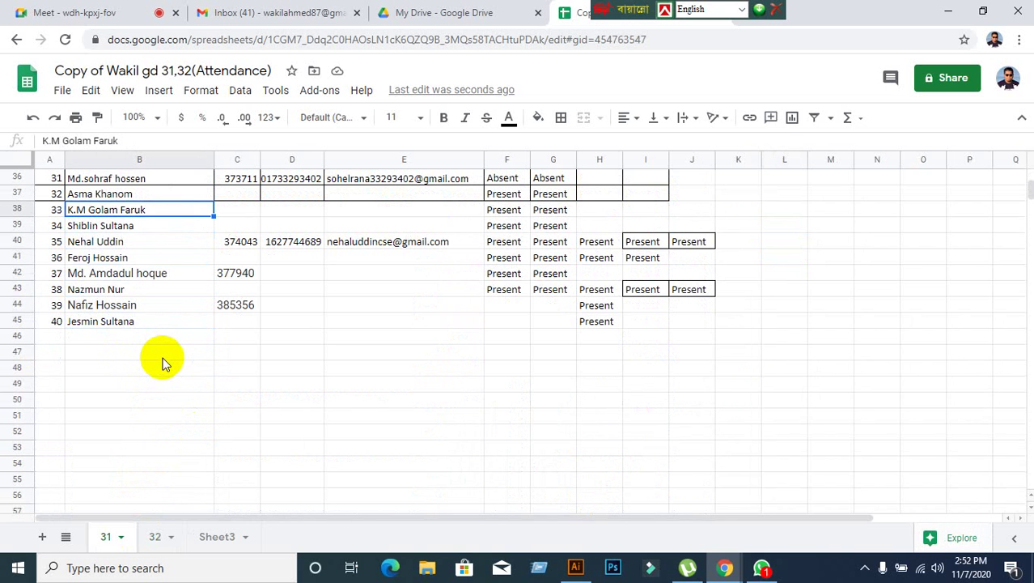
{"action": "scroll", "coordinate": [105, 362], "scroll_direction": "up", "scroll_amount": 3}
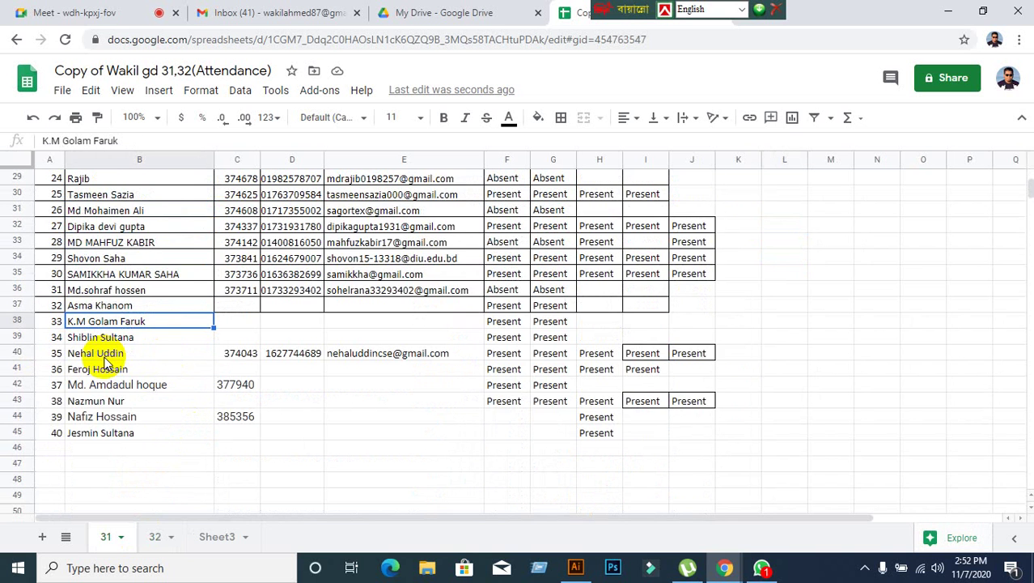
{"action": "key", "text": "Up"}
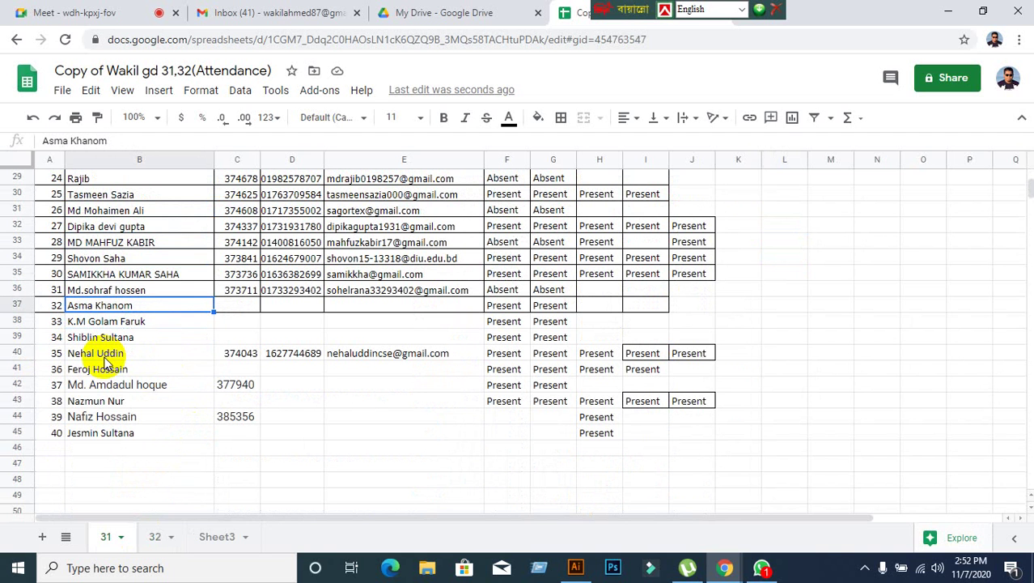
{"action": "key", "text": "Up"}
{"action": "key", "text": "Up"}
{"action": "key", "text": "Up"}
{"action": "key", "text": "Up"}
{"action": "key", "text": "Up"}
{"action": "key", "text": "Up"}
{"action": "key", "text": "Up"}
{"action": "key", "text": "Up"}
{"action": "key", "text": "Up"}
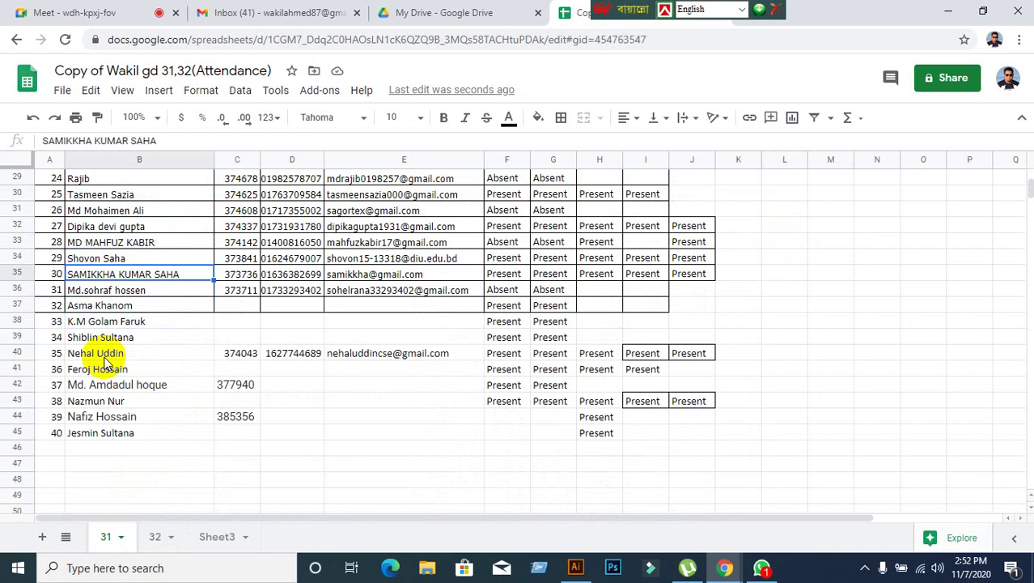
{"action": "key", "text": "Up"}
{"action": "key", "text": "Up"}
{"action": "key", "text": "Up"}
{"action": "key", "text": "Up"}
{"action": "key", "text": "Up"}
{"action": "key", "text": "Up"}
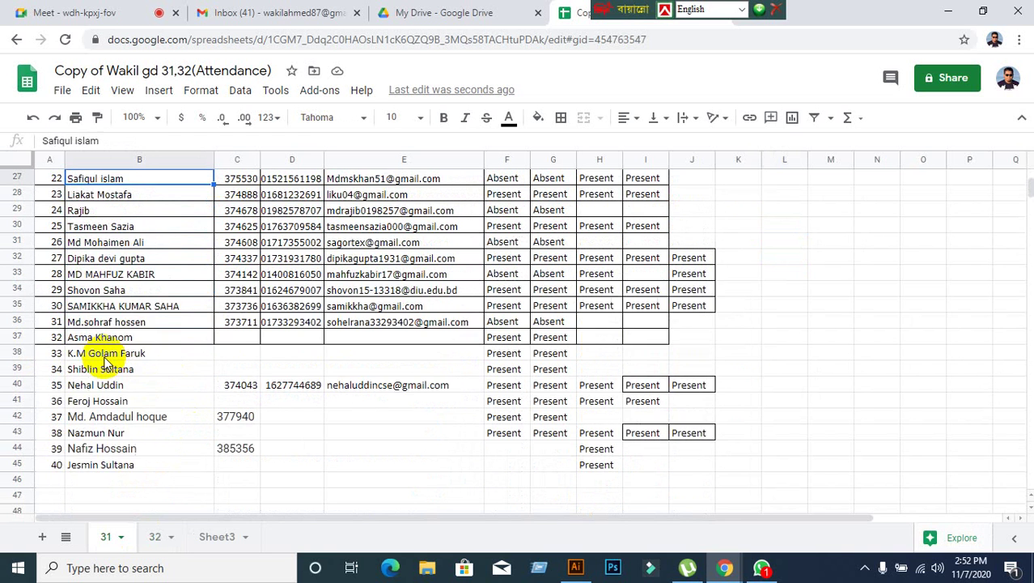
{"action": "key", "text": "Up"}
{"action": "key", "text": "Up"}
{"action": "key", "text": "Up"}
{"action": "key", "text": "Up"}
{"action": "key", "text": "Up"}
{"action": "key", "text": "Up"}
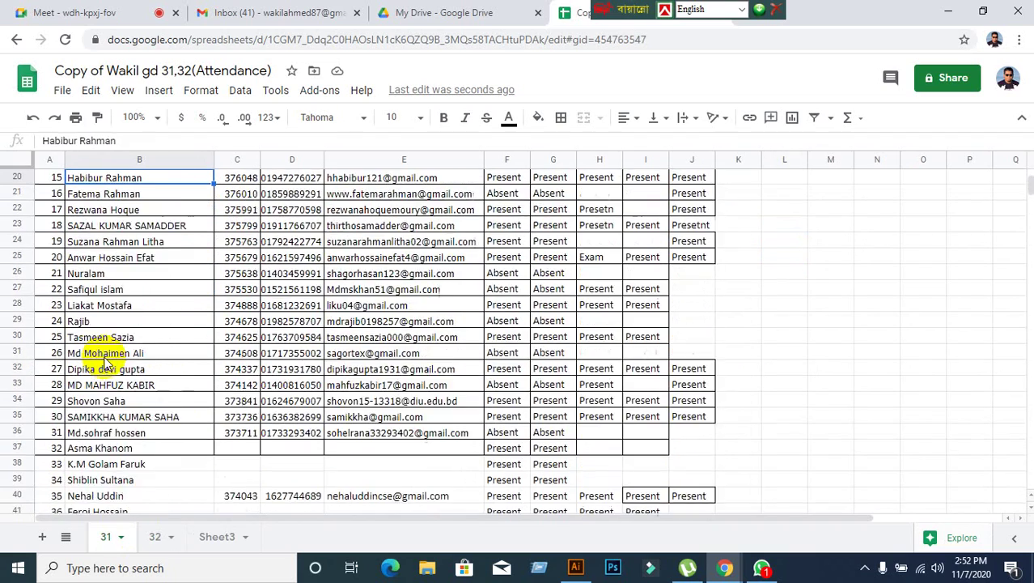
{"action": "key", "text": "Up"}
{"action": "key", "text": "Up"}
{"action": "key", "text": "Up"}
{"action": "key", "text": "Up"}
{"action": "key", "text": "Up"}
{"action": "key", "text": "Up"}
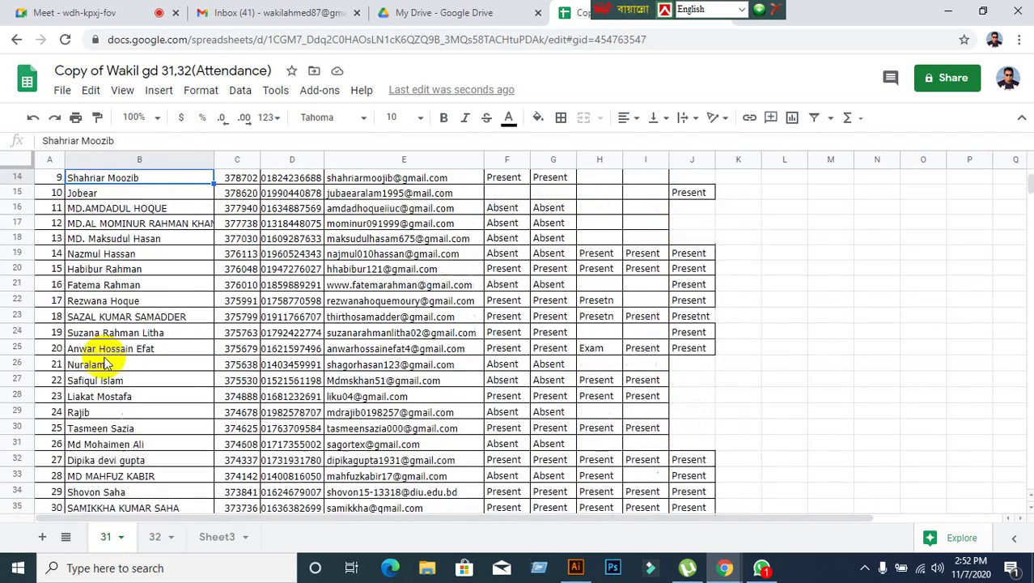
{"action": "key", "text": "Up"}
{"action": "key", "text": "Up"}
{"action": "key", "text": "Up"}
{"action": "key", "text": "Up"}
{"action": "key", "text": "Up"}
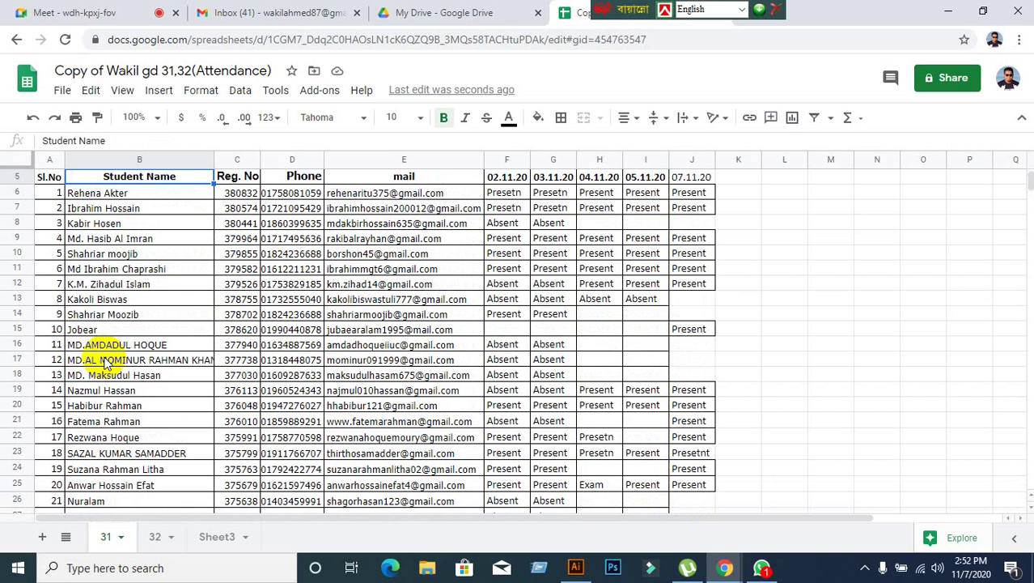
Return to sheet 32 and go through the student names from number 45 up to the top of the list.
{"action": "left_click", "coordinate": [156, 538]}
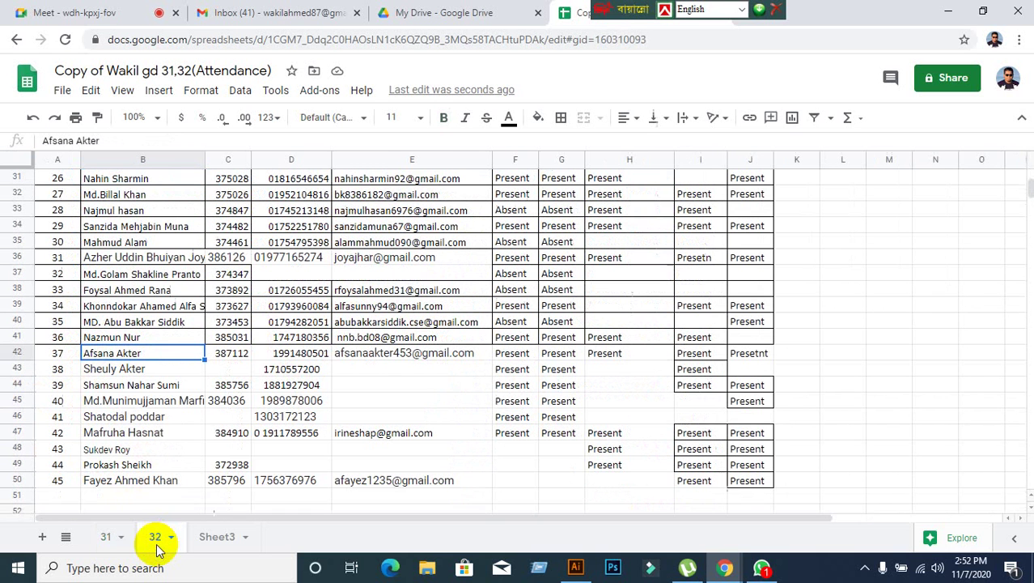
{"action": "left_click", "coordinate": [127, 486]}
{"action": "key", "text": "Up"}
{"action": "key", "text": "Up"}
{"action": "key", "text": "Up"}
{"action": "key", "text": "Up"}
{"action": "key", "text": "Up"}
{"action": "key", "text": "Up"}
{"action": "key", "text": "Up"}
{"action": "key", "text": "Up"}
{"action": "key", "text": "Up"}
{"action": "key", "text": "Up"}
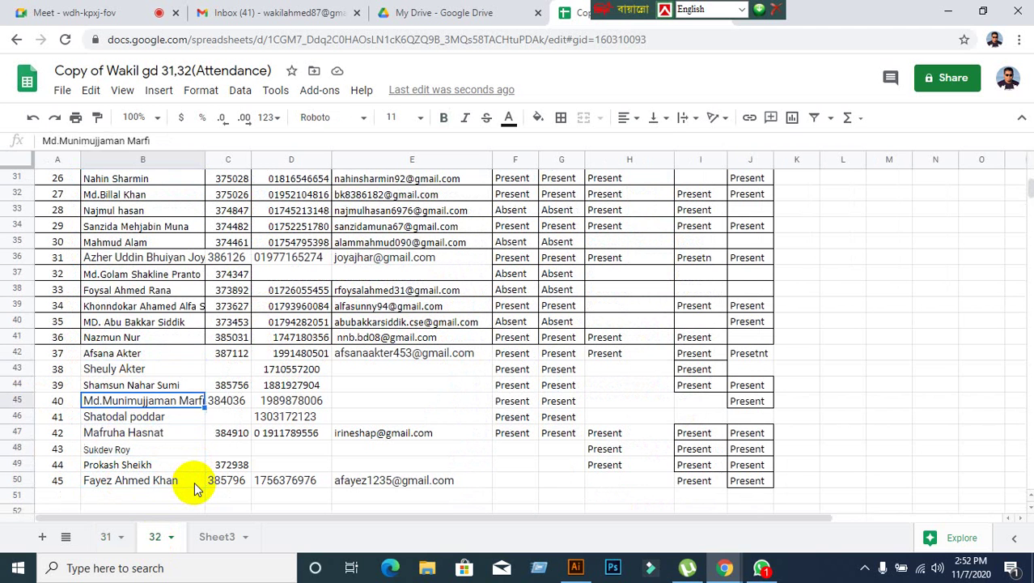
{"action": "key", "text": "Up"}
{"action": "key", "text": "Up"}
{"action": "key", "text": "Up"}
{"action": "key", "text": "Up"}
{"action": "key", "text": "Up"}
{"action": "key", "text": "Up"}
{"action": "key", "text": "Up"}
{"action": "key", "text": "Up"}
{"action": "key", "text": "Up"}
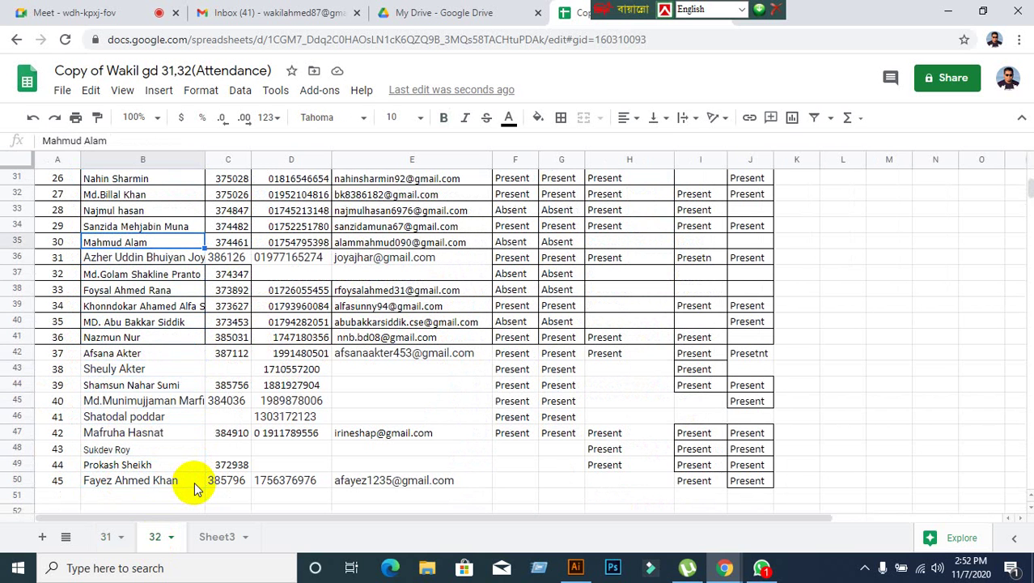
{"action": "key", "text": "Up"}
{"action": "key", "text": "Up"}
{"action": "key", "text": "Up"}
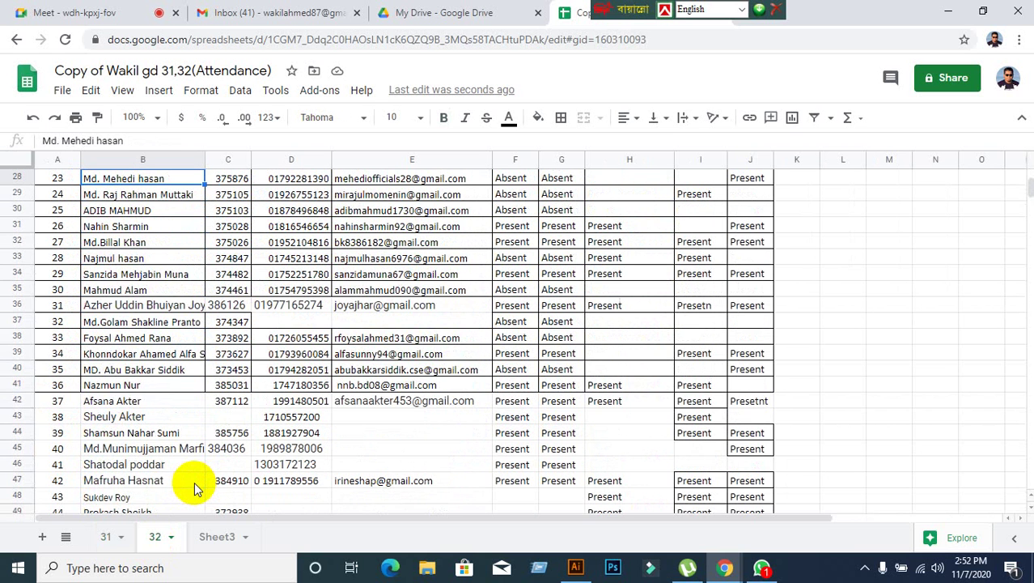
{"action": "key", "text": "Up"}
{"action": "key", "text": "Up"}
{"action": "key", "text": "Up"}
{"action": "key", "text": "Up"}
{"action": "key", "text": "Up"}
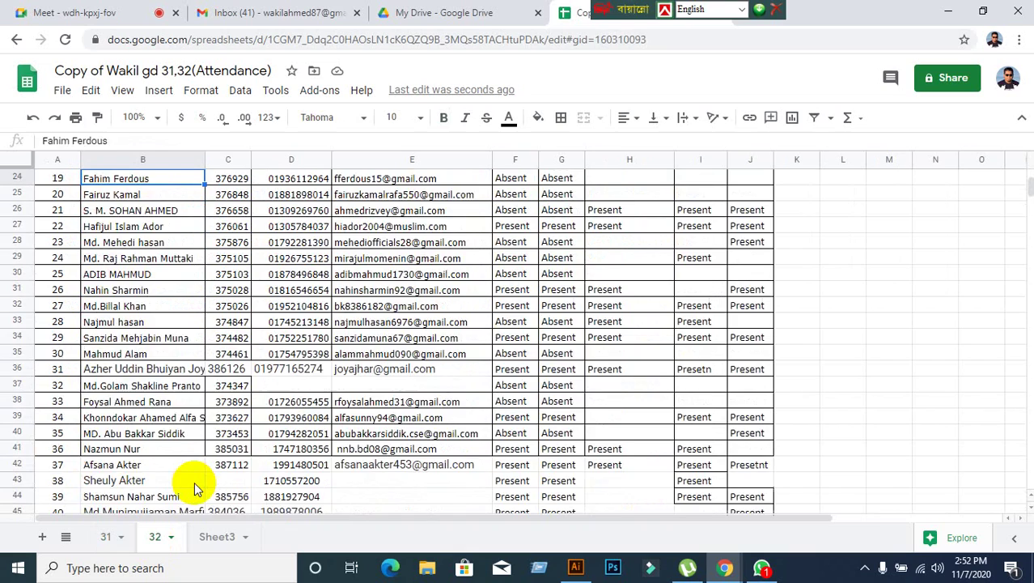
{"action": "key", "text": "Up"}
{"action": "key", "text": "Up"}
{"action": "key", "text": "Up"}
{"action": "key", "text": "Up"}
{"action": "key", "text": "Up"}
{"action": "key", "text": "Up"}
{"action": "key", "text": "Up"}
{"action": "key", "text": "Up"}
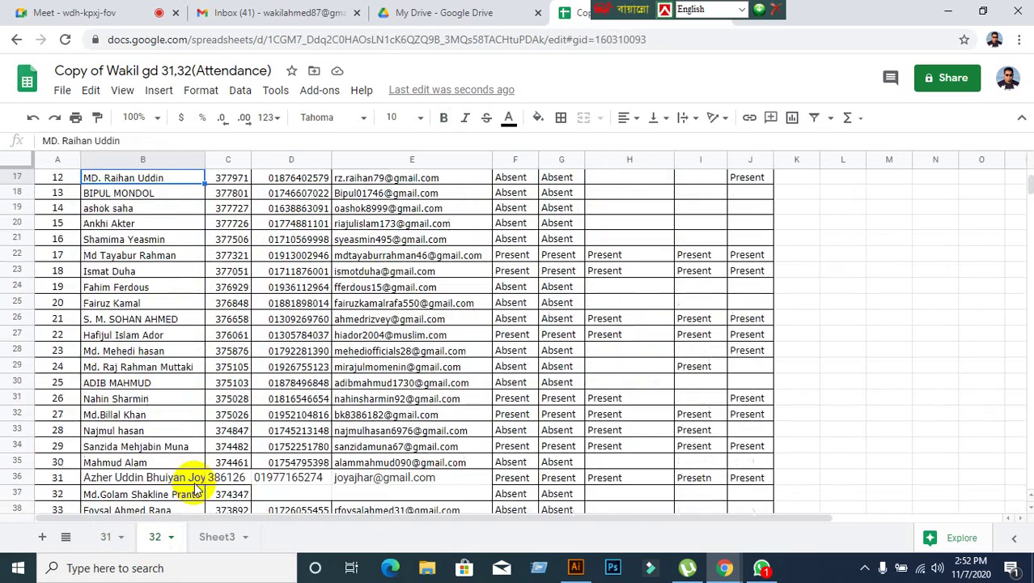
{"action": "key", "text": "Up"}
{"action": "key", "text": "Up"}
{"action": "key", "text": "Up"}
{"action": "key", "text": "Up"}
{"action": "key", "text": "Up"}
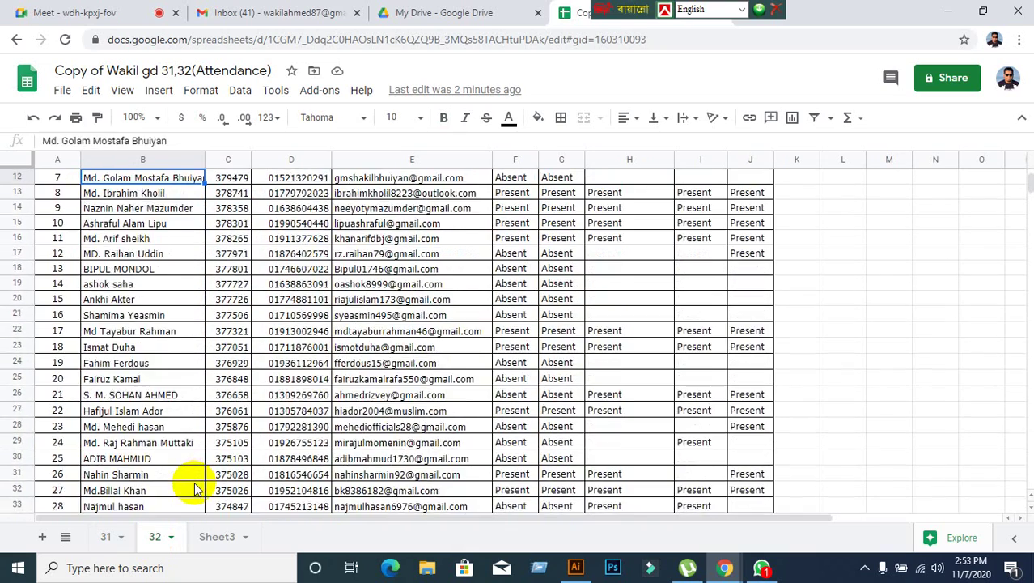
{"action": "key", "text": "Up"}
{"action": "key", "text": "Up"}
{"action": "key", "text": "Up"}
{"action": "key", "text": "Up"}
{"action": "key", "text": "Up"}
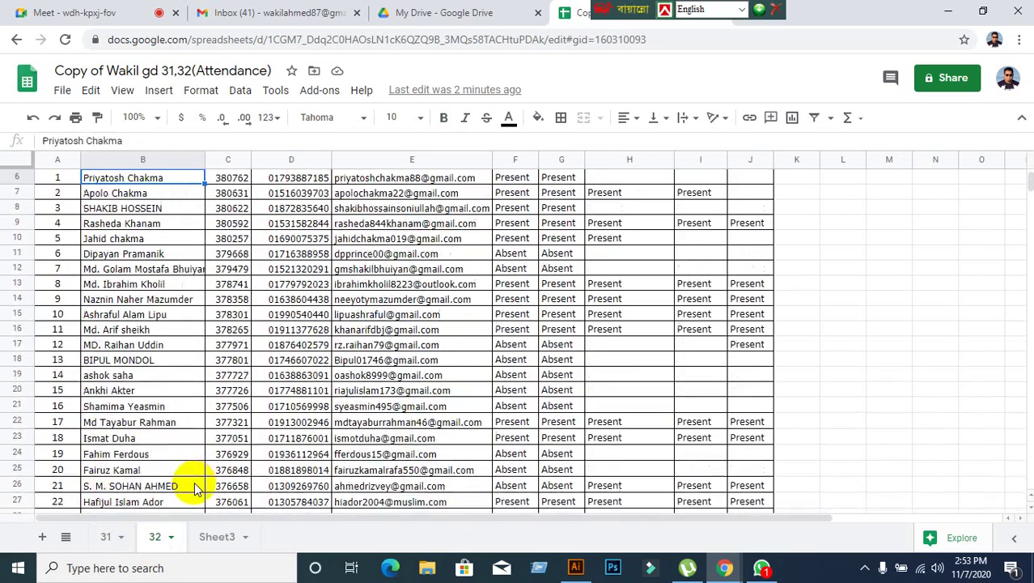
{"action": "key", "text": "Up"}
Go down through the student names on sheet 32 from the top to the empty rows below number 45.
{"action": "key", "text": "Down"}
{"action": "key", "text": "Down"}
{"action": "key", "text": "Down"}
{"action": "key", "text": "Down"}
{"action": "key", "text": "Down"}
{"action": "key", "text": "Down"}
{"action": "key", "text": "Down"}
{"action": "key", "text": "Down"}
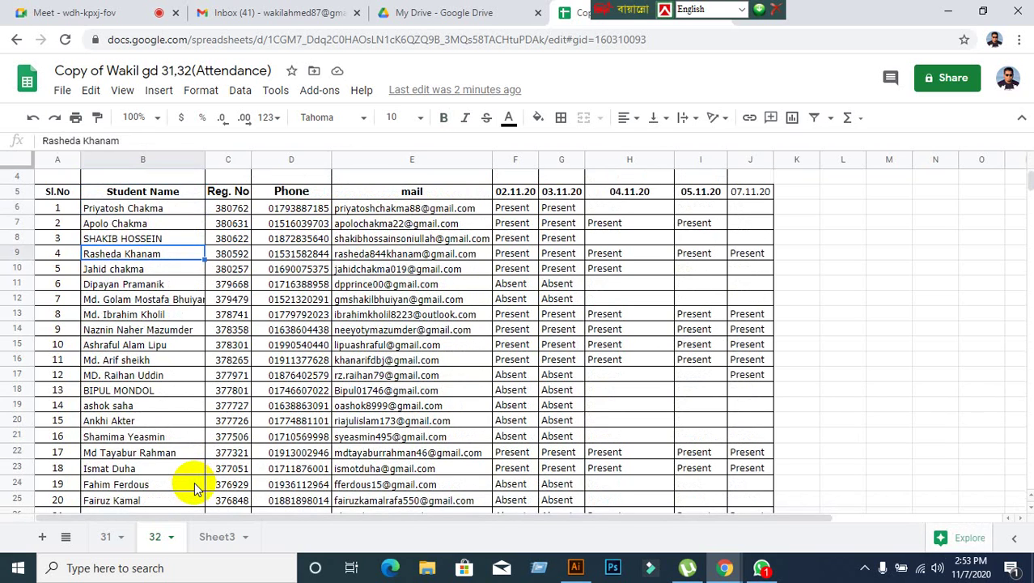
{"action": "key", "text": "Down"}
{"action": "key", "text": "Down"}
{"action": "key", "text": "Down"}
{"action": "key", "text": "Down"}
{"action": "key", "text": "Down"}
{"action": "key", "text": "Down"}
{"action": "key", "text": "Down"}
{"action": "key", "text": "Down"}
{"action": "key", "text": "Down"}
{"action": "key", "text": "Down"}
{"action": "key", "text": "Down"}
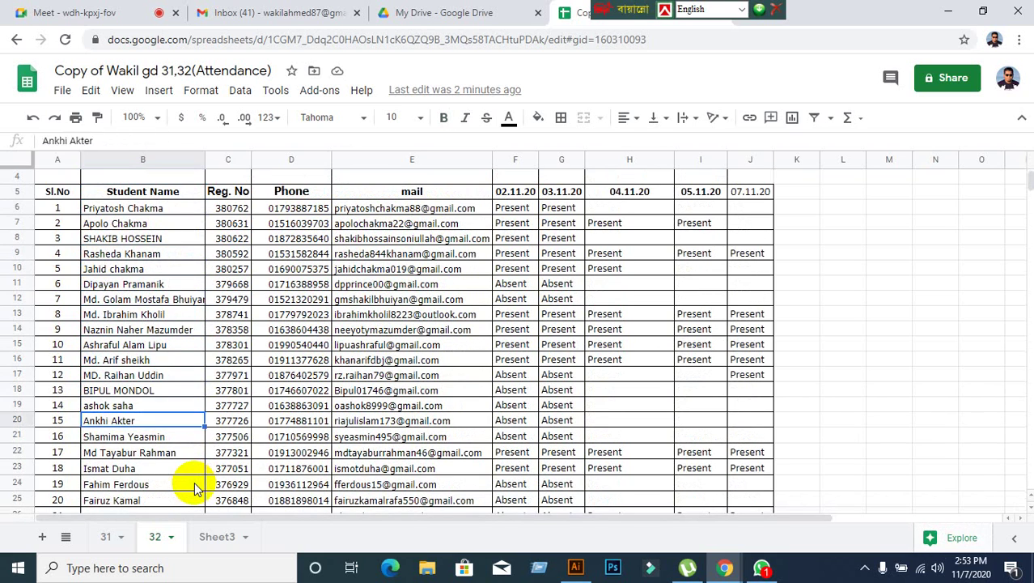
{"action": "key", "text": "Down"}
{"action": "key", "text": "Down"}
{"action": "key", "text": "Down"}
{"action": "key", "text": "Down"}
{"action": "key", "text": "Down"}
{"action": "key", "text": "Down"}
{"action": "key", "text": "Down"}
{"action": "key", "text": "Down"}
{"action": "key", "text": "Down"}
{"action": "key", "text": "Down"}
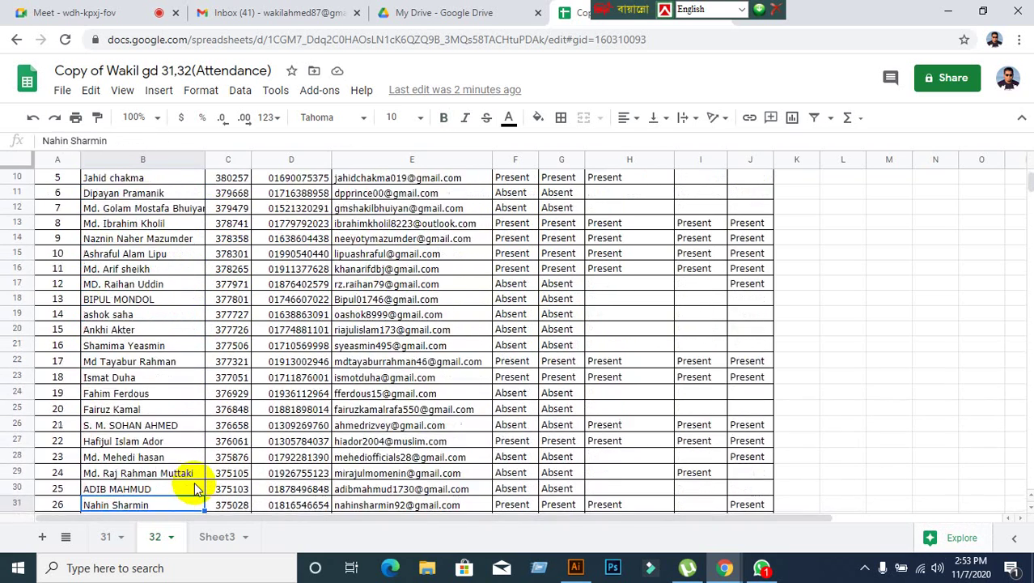
{"action": "key", "text": "Down"}
{"action": "key", "text": "Down"}
{"action": "key", "text": "Down"}
{"action": "key", "text": "Down"}
{"action": "key", "text": "Down"}
{"action": "key", "text": "Down"}
{"action": "key", "text": "Down"}
{"action": "key", "text": "Down"}
{"action": "key", "text": "Down"}
{"action": "key", "text": "Down"}
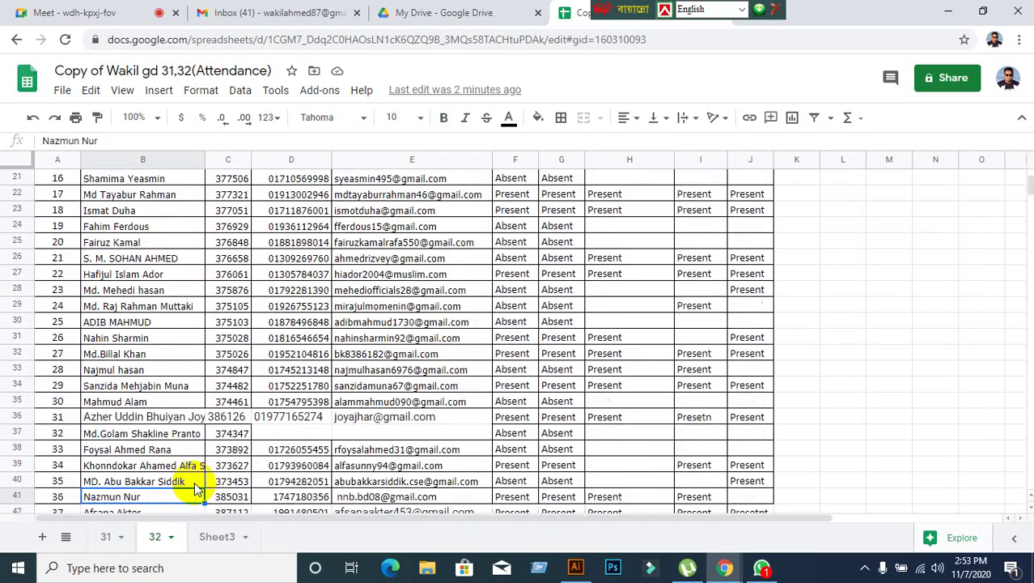
{"action": "key", "text": "Down"}
{"action": "key", "text": "Down"}
{"action": "key", "text": "Down"}
{"action": "key", "text": "Down"}
{"action": "key", "text": "Down"}
{"action": "key", "text": "Down"}
{"action": "key", "text": "Down"}
{"action": "key", "text": "Down"}
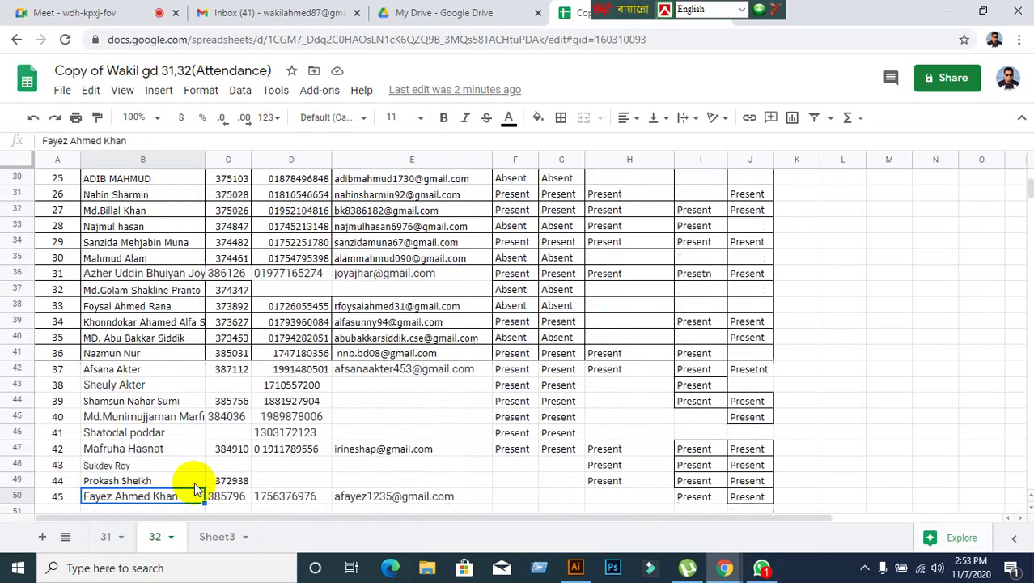
{"action": "key", "text": "Down"}
{"action": "key", "text": "Down"}
{"action": "key", "text": "Down"}
{"action": "key", "text": "Down"}
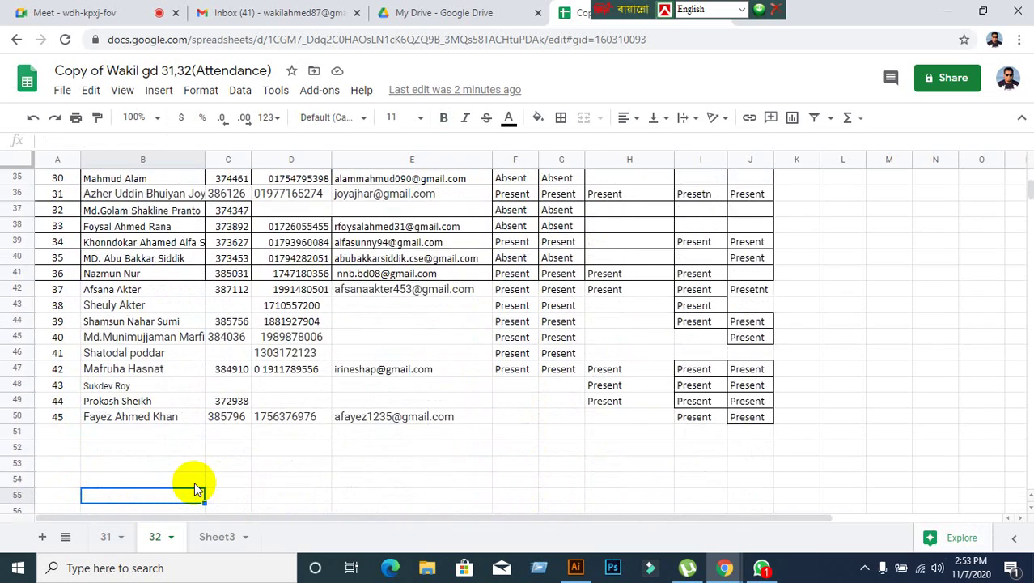
Enter serial number 46 in cell A51 and centre it horizontally.
{"action": "left_click", "coordinate": [49, 433]}
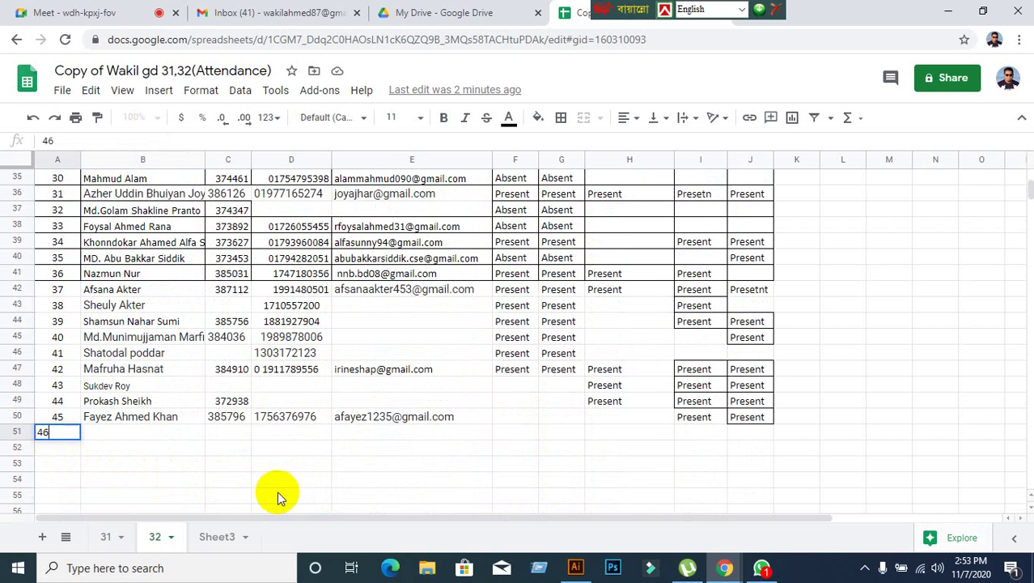
{"action": "left_click", "coordinate": [122, 433]}
{"action": "left_click", "coordinate": [67, 434]}
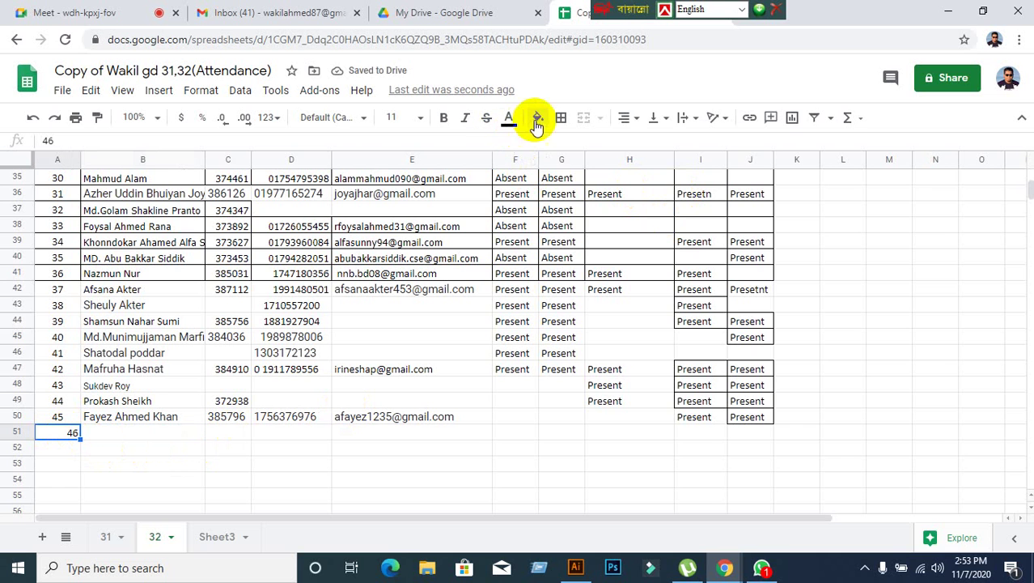
{"action": "left_click", "coordinate": [627, 119]}
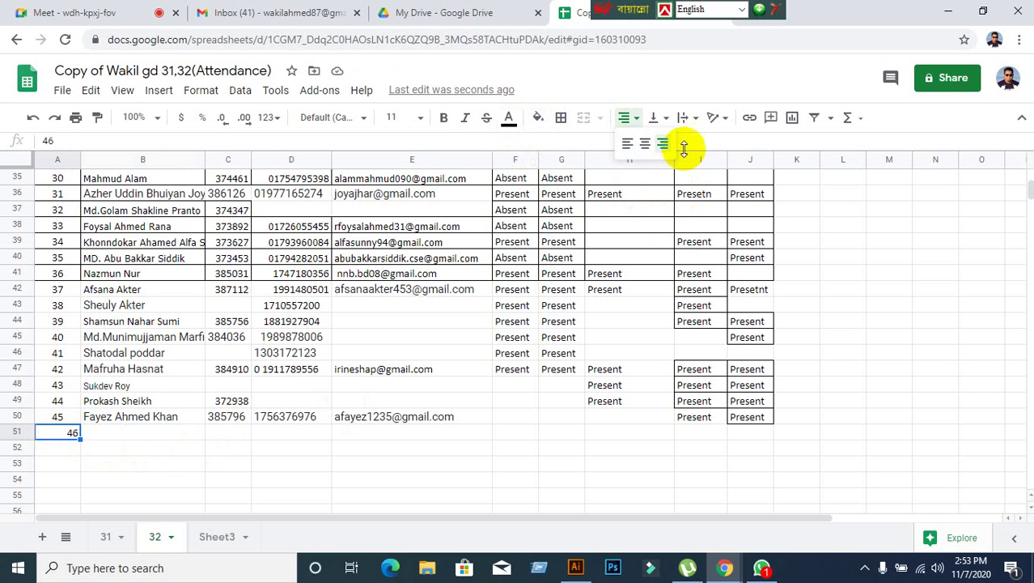
{"action": "left_click", "coordinate": [646, 150]}
Enter the new student's full name in cell B51 and select the empty registration number cell beside it.
{"action": "left_click", "coordinate": [150, 437]}
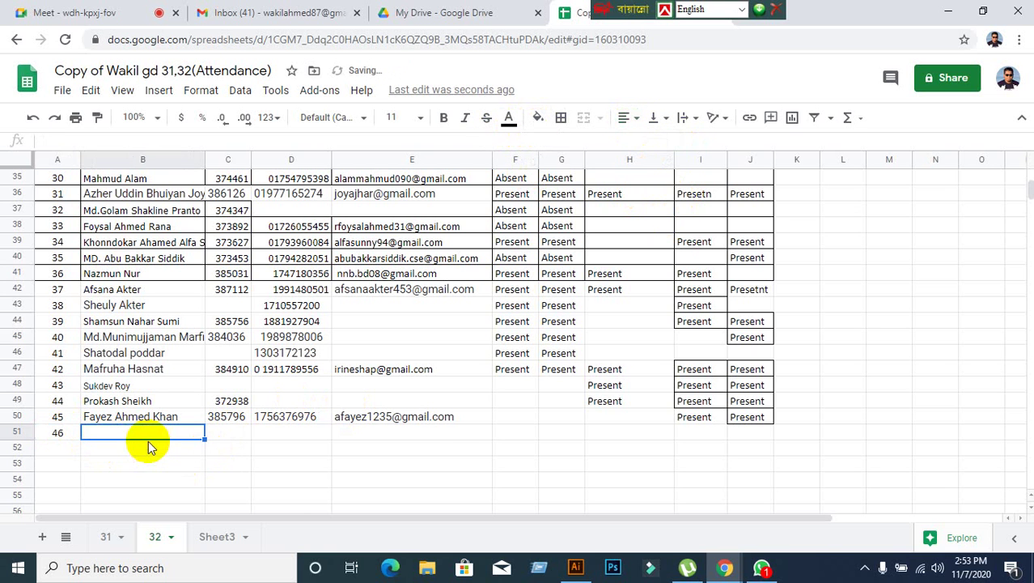
{"action": "left_click", "coordinate": [424, 465]}
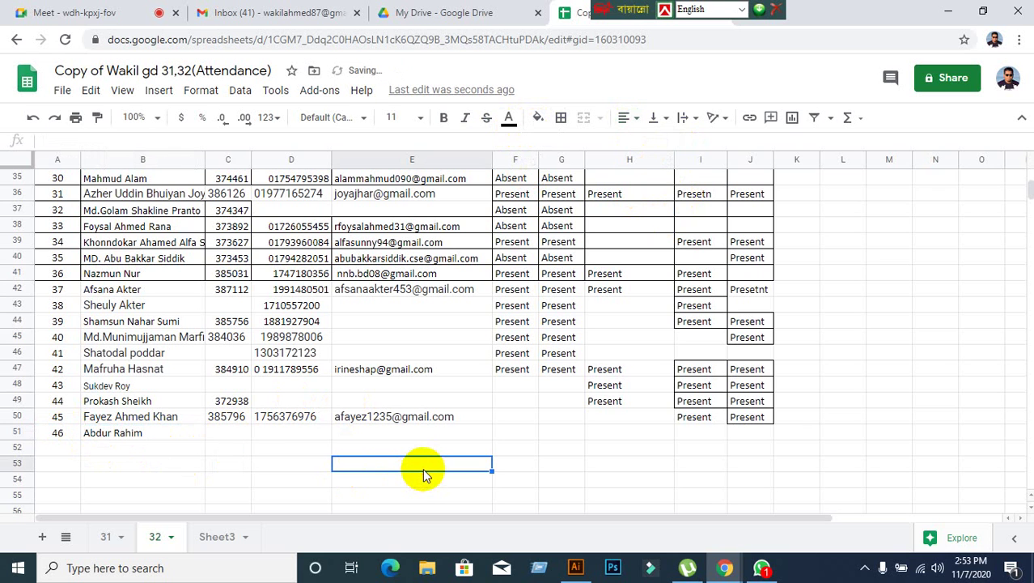
{"action": "left_click", "coordinate": [209, 438]}
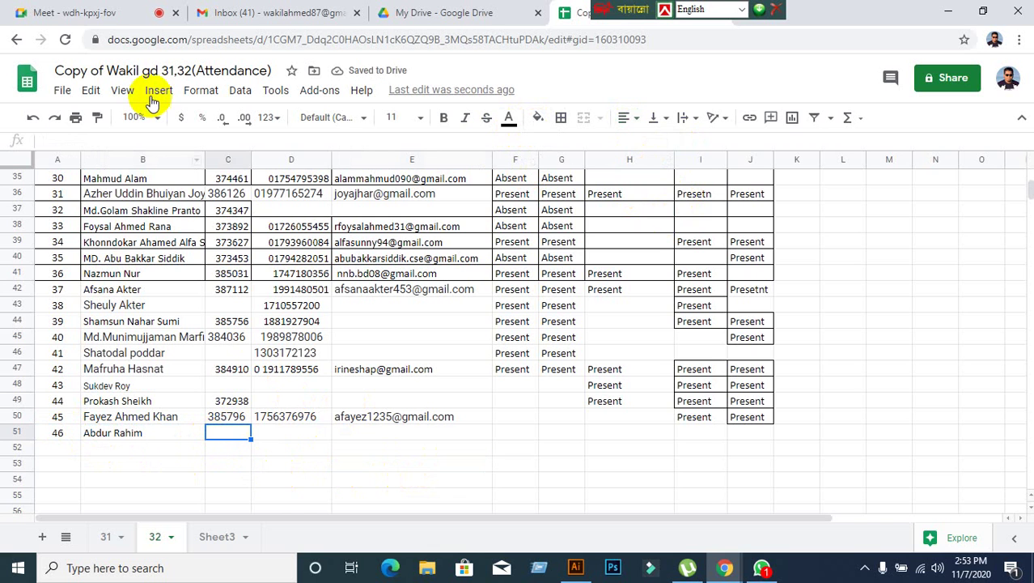
Return to the Google Meet call to check the participants, look briefly at the Illustrator artwork, and go back to the call.
{"action": "left_click", "coordinate": [102, 23]}
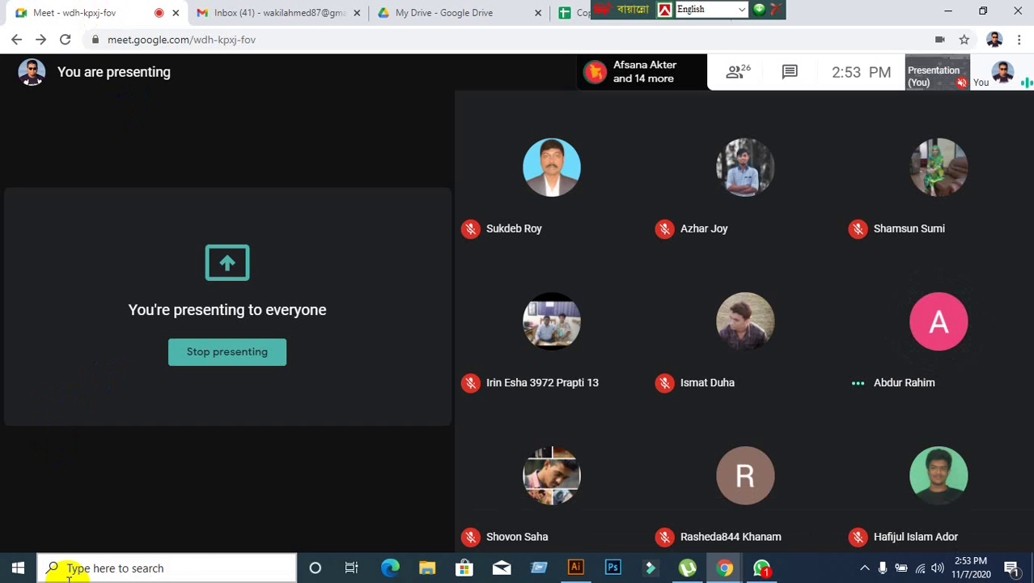
{"action": "mouse_move", "coordinate": [428, 293]}
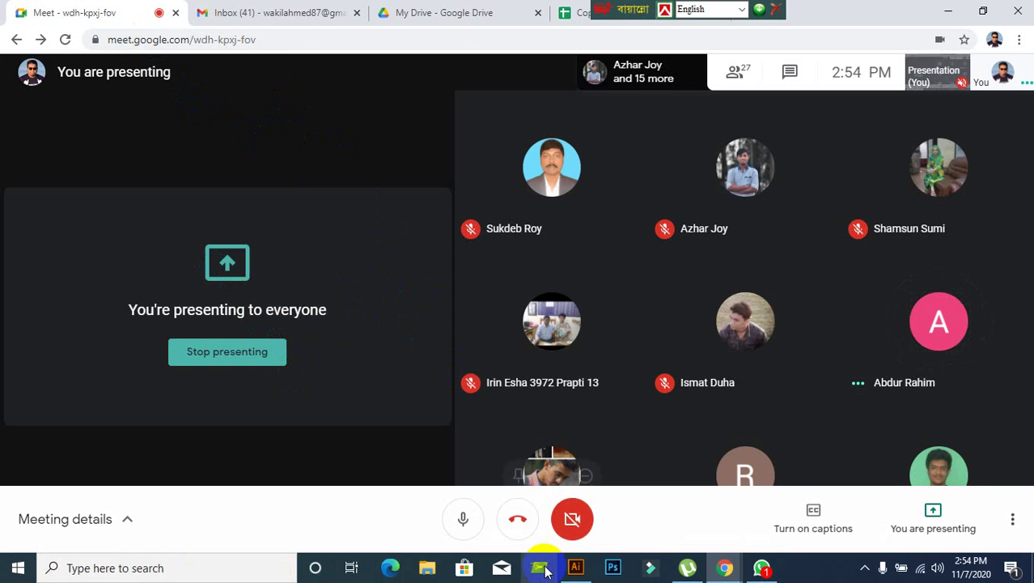
{"action": "left_click", "coordinate": [586, 568]}
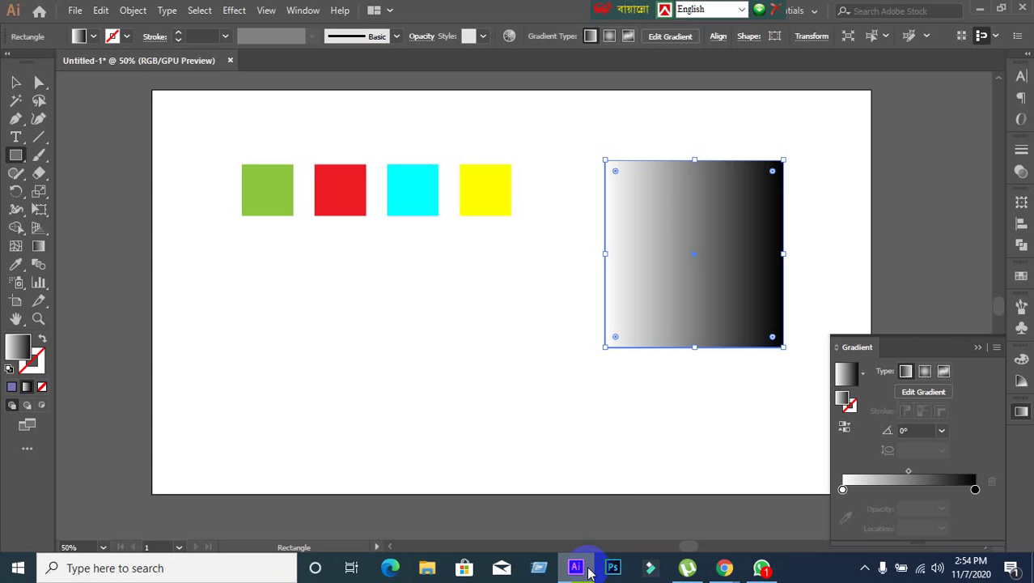
{"action": "left_click", "coordinate": [586, 568]}
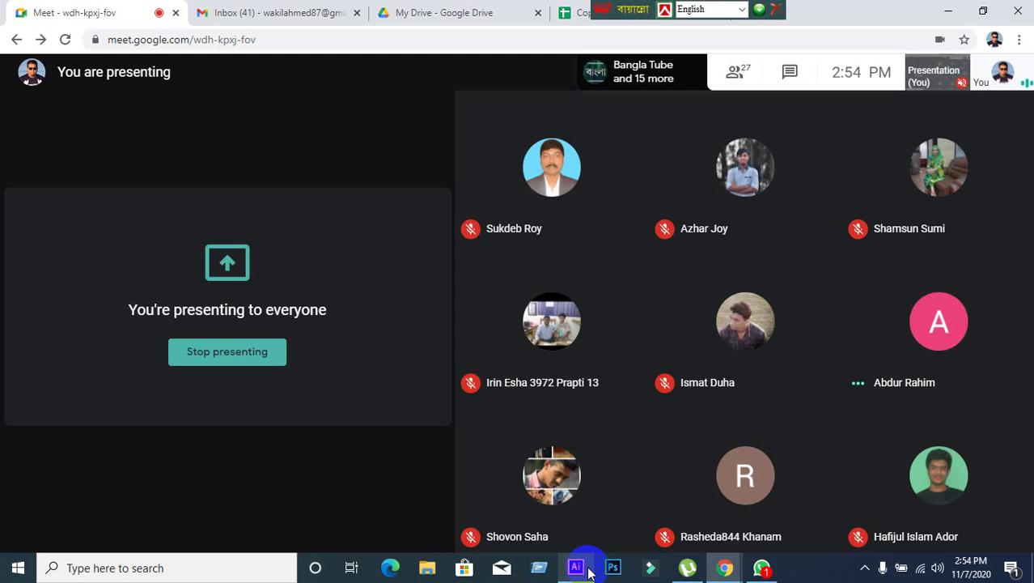
Switch to Illustrator, dismiss the accidental rectangle size entry, and move the gradient square slightly up and to the left on the artboard.
{"action": "left_click", "coordinate": [586, 568]}
{"action": "left_click", "coordinate": [543, 422]}
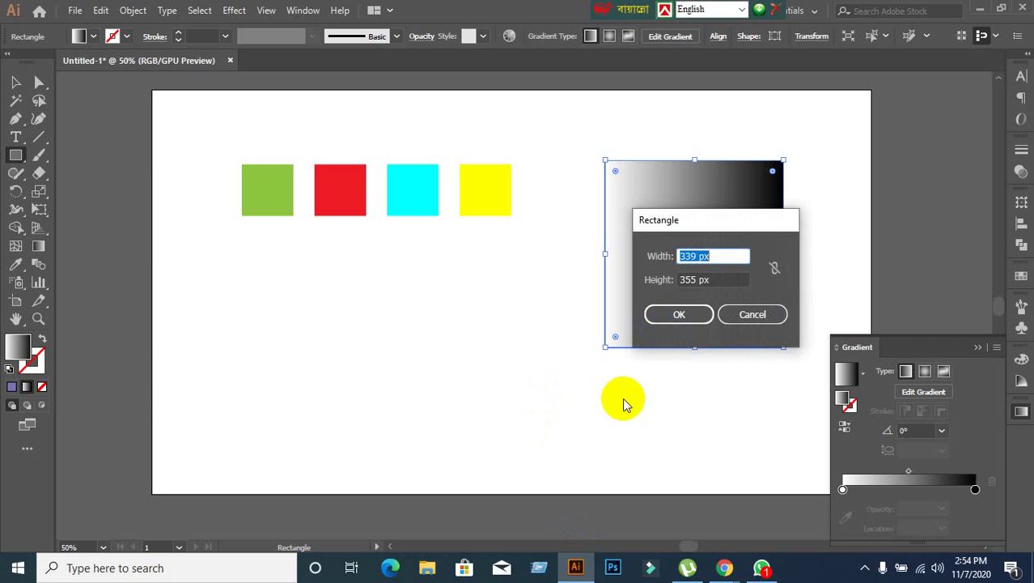
{"action": "left_click", "coordinate": [753, 315]}
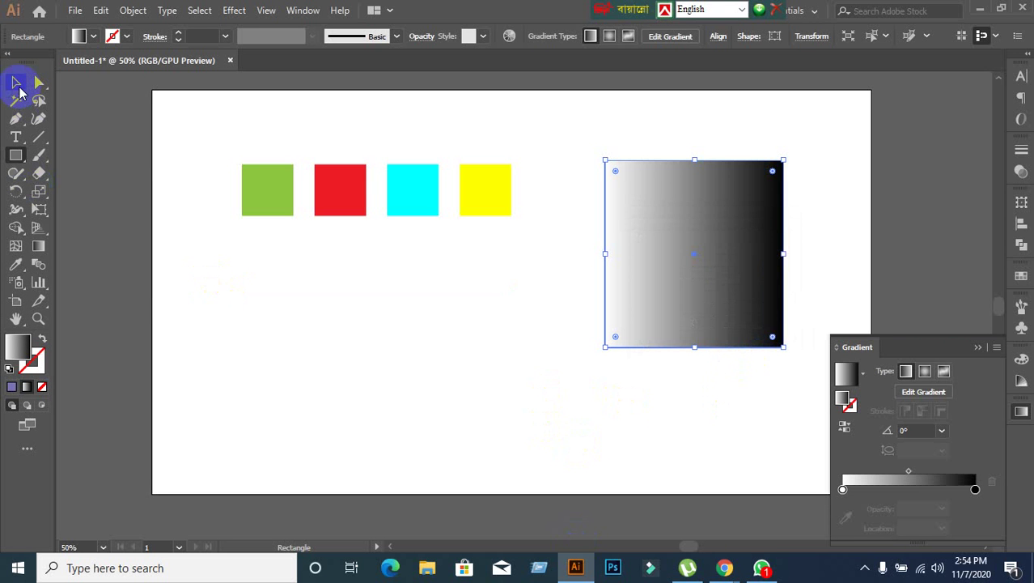
{"action": "left_click", "coordinate": [16, 82]}
{"action": "left_click", "coordinate": [473, 398]}
{"action": "left_click_drag", "start_coordinate": [729, 330], "coordinate": [688, 302]}
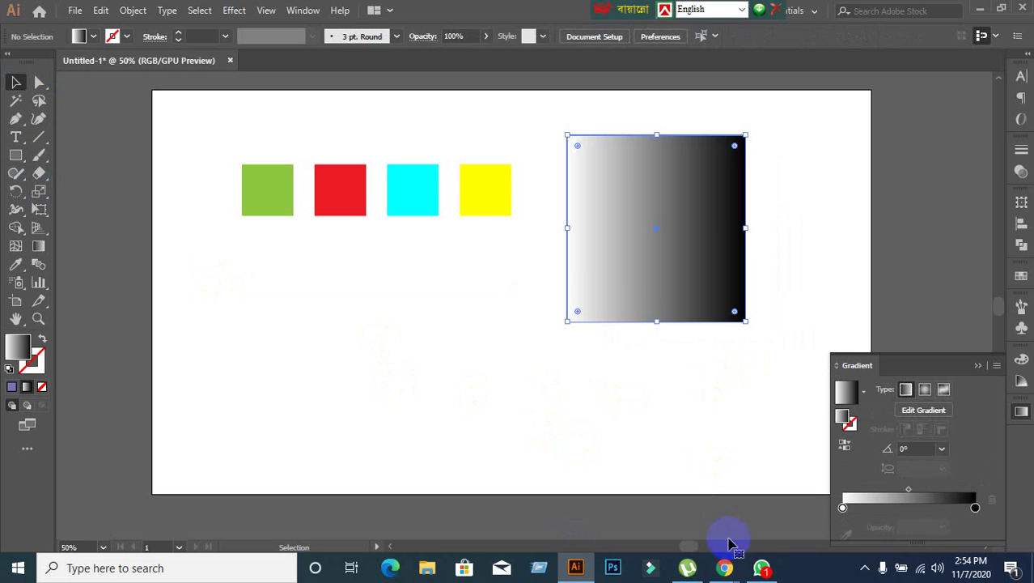
Return to the browser, move the floating language bar off the tabs, and open the Copy of Wakil gd 31,32(Attendance) spreadsheet.
{"action": "mouse_move", "coordinate": [725, 567]}
{"action": "left_click", "coordinate": [621, 474]}
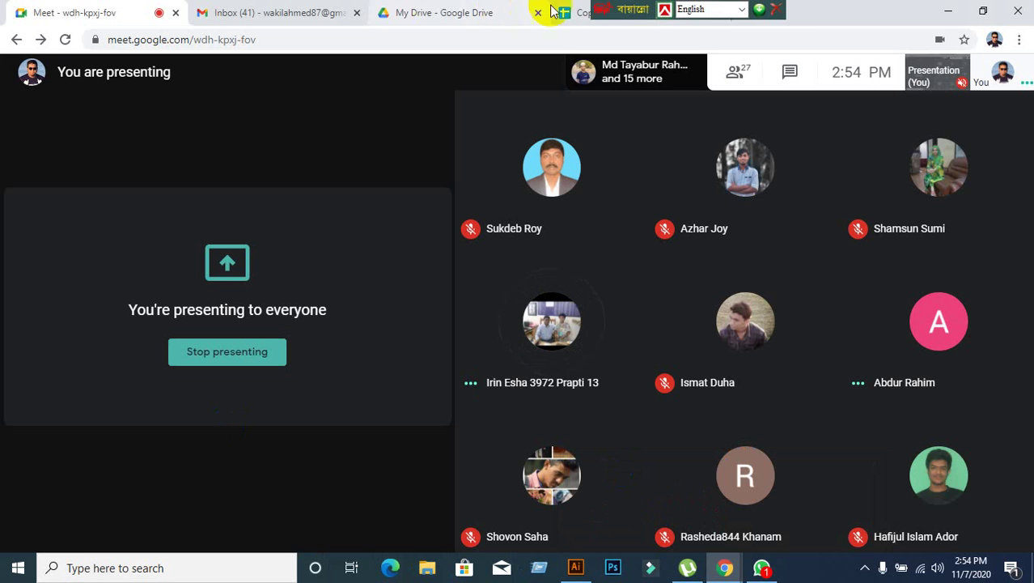
{"action": "left_click", "coordinate": [612, 7]}
{"action": "left_click_drag", "start_coordinate": [612, 7], "coordinate": [915, 8]}
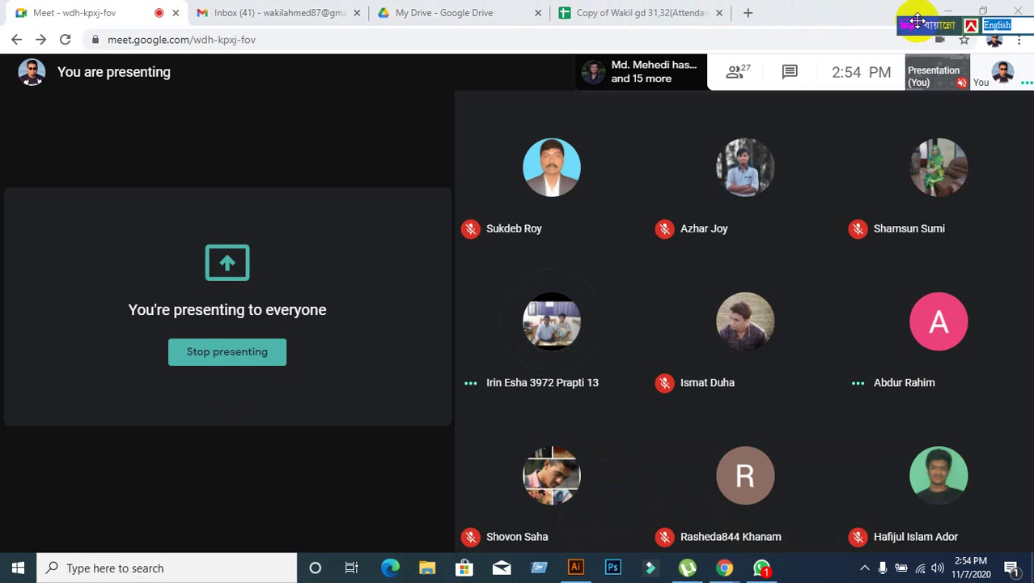
{"action": "left_click", "coordinate": [659, 17]}
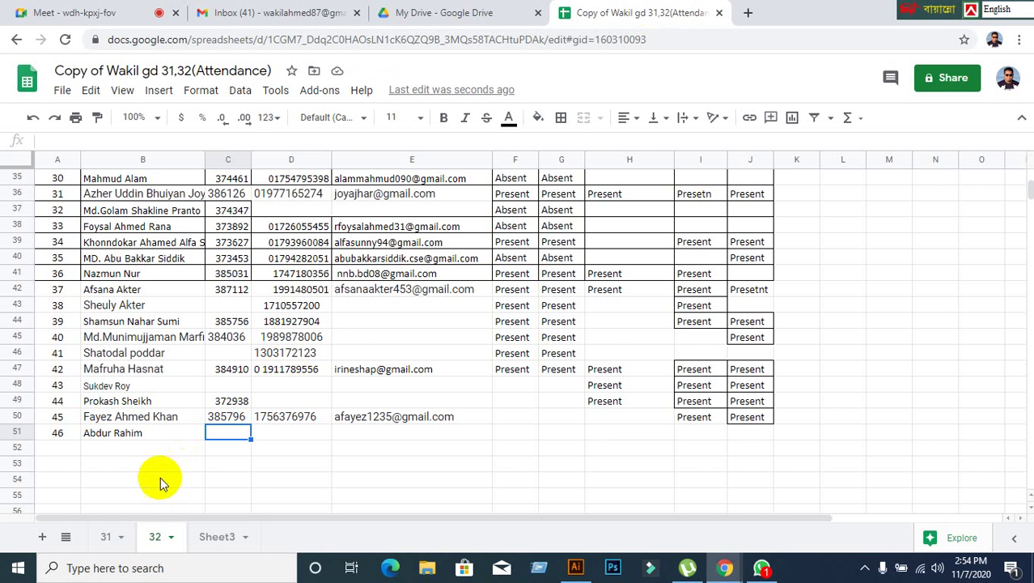
Check the new student's entry in row 51 against the Meet participants and the student names on sheets 31 and 32.
{"action": "left_click", "coordinate": [134, 441]}
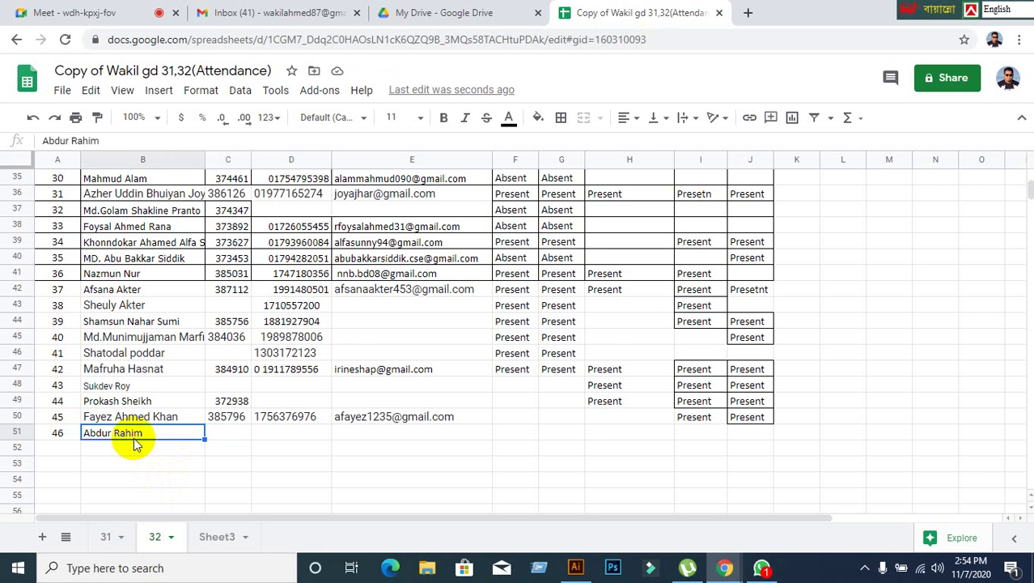
{"action": "left_click", "coordinate": [121, 372]}
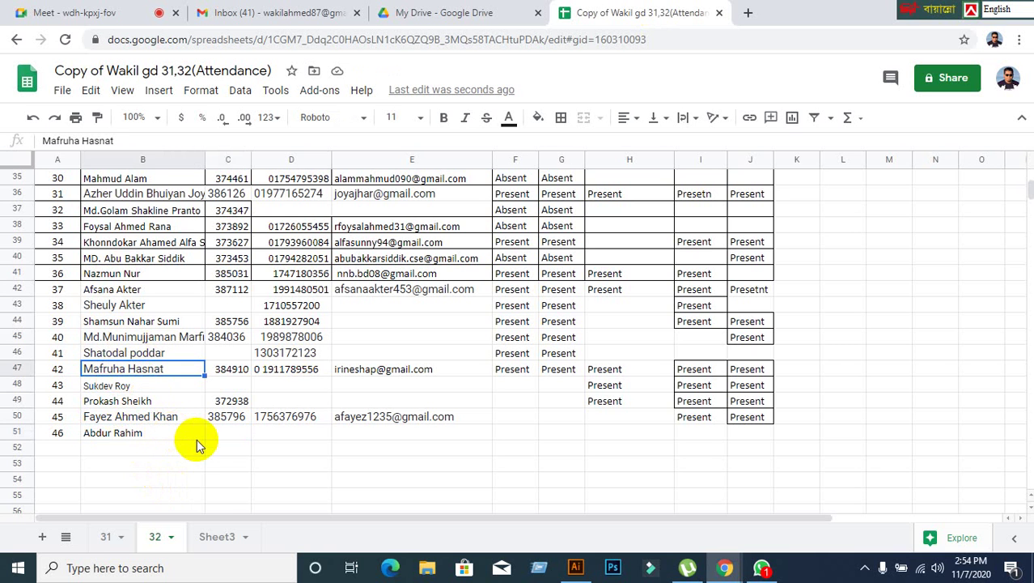
{"action": "left_click", "coordinate": [102, 13]}
{"action": "left_click", "coordinate": [617, 14]}
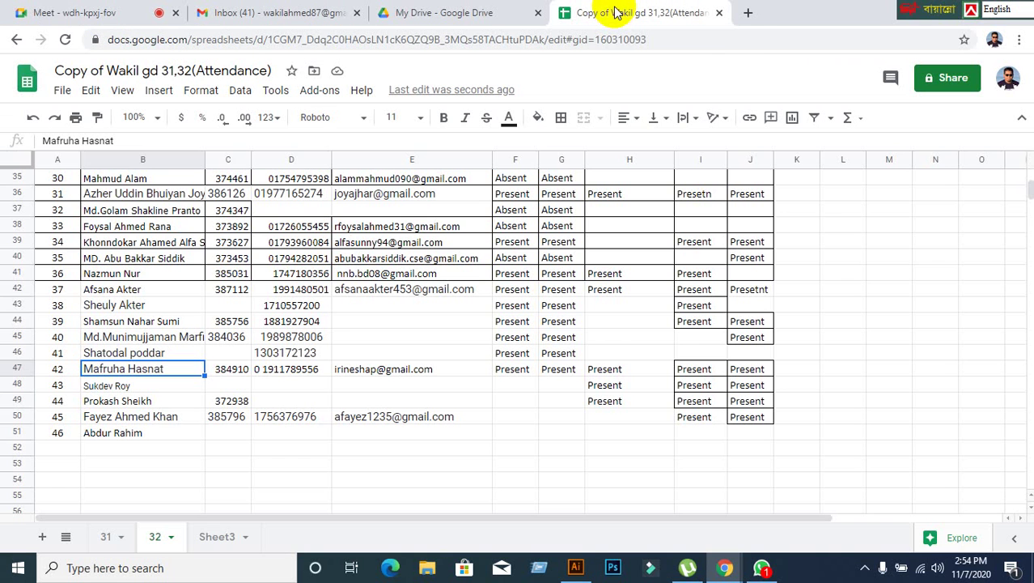
{"action": "left_click", "coordinate": [122, 437]}
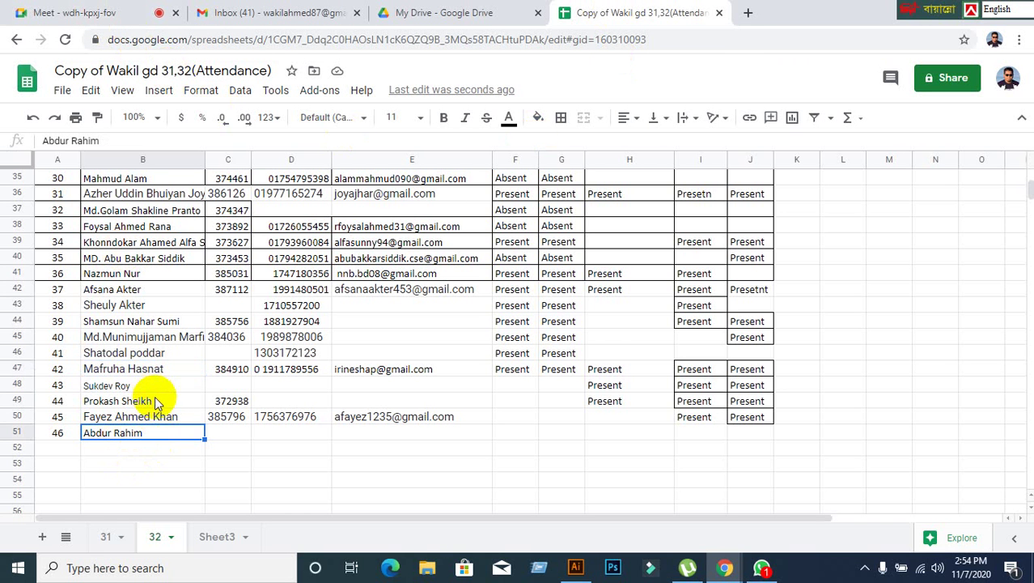
{"action": "left_click", "coordinate": [113, 536]}
{"action": "scroll", "coordinate": [154, 469], "scroll_direction": "down", "scroll_amount": 5}
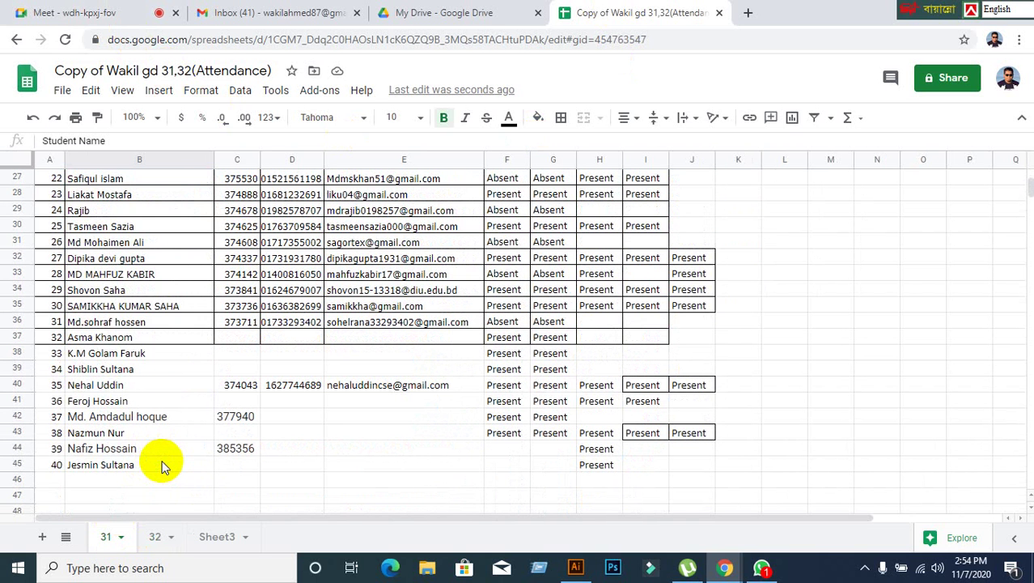
{"action": "left_click", "coordinate": [157, 536]}
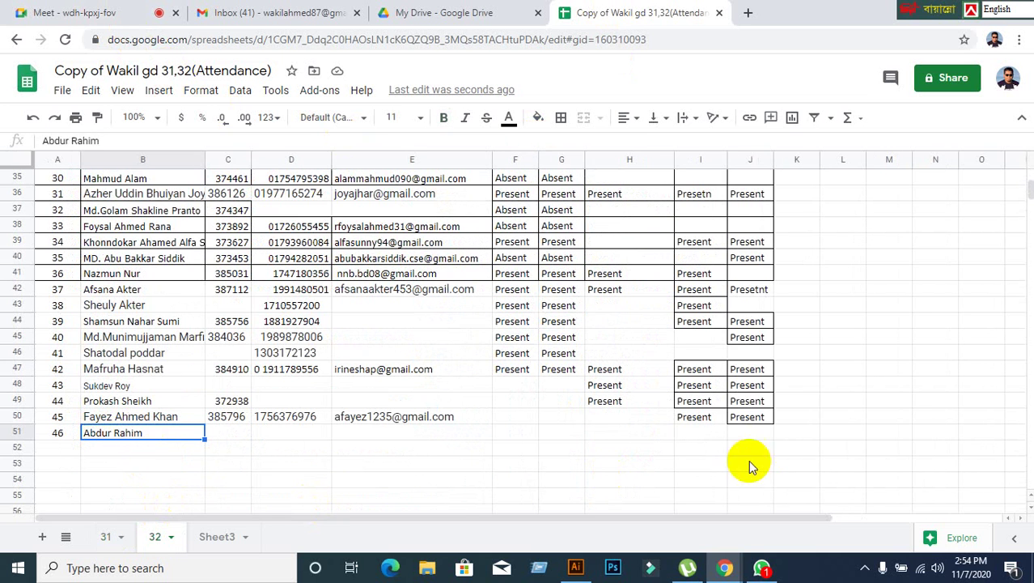
Fill in the new student's attendance in row 51 with "Presetn" in J51 and "Present" in F51 and G51.
{"action": "left_click", "coordinate": [755, 434]}
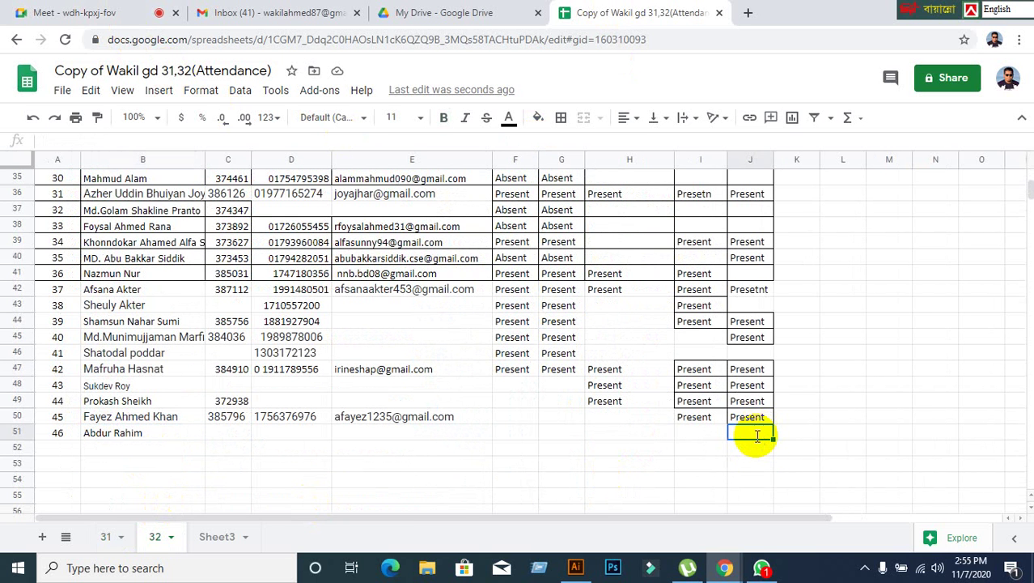
{"action": "type", "text": "Presetn"}
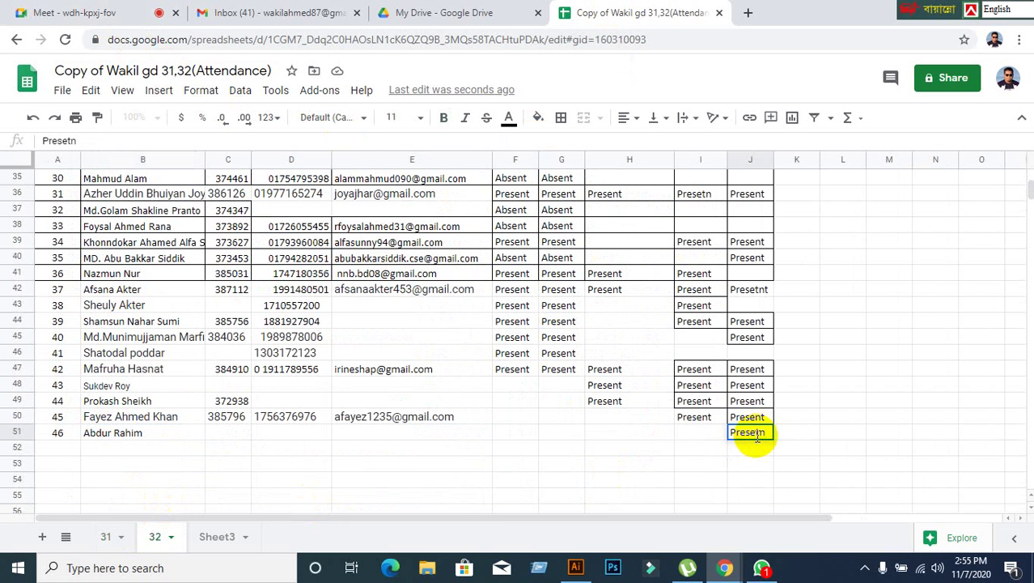
{"action": "left_click", "coordinate": [760, 463]}
{"action": "left_click", "coordinate": [701, 436]}
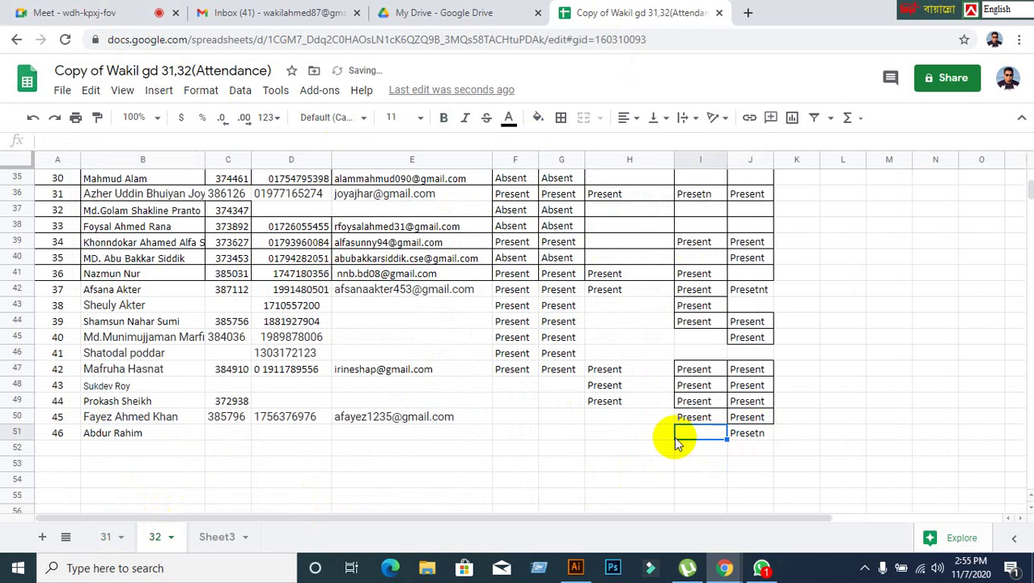
{"action": "left_click", "coordinate": [670, 437]}
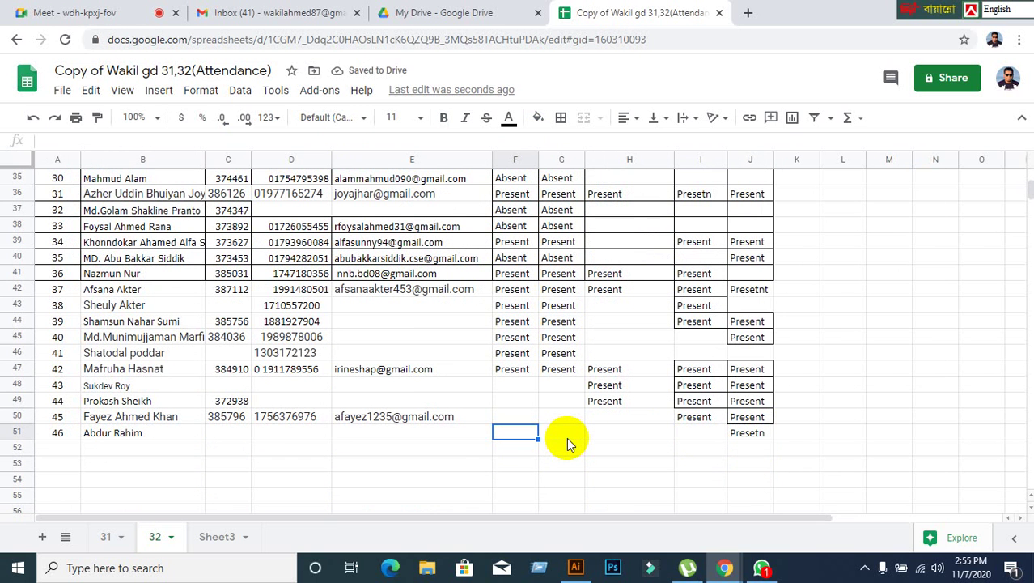
{"action": "type", "text": "Present"}
{"action": "key", "text": "Tab"}
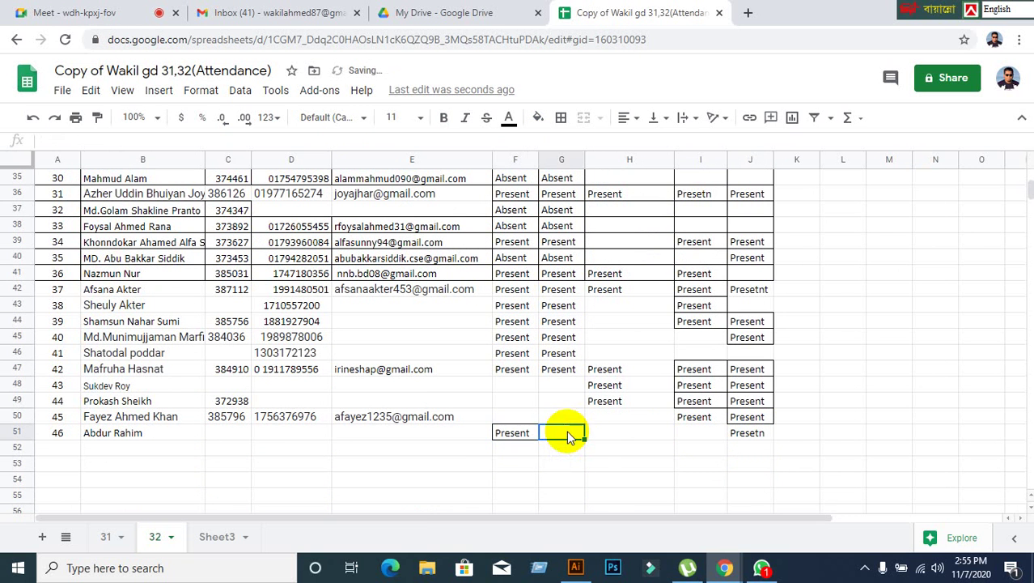
{"action": "type", "text": "Present"}
Go back to the Google Meet call and resume presenting the screen to the class.
{"action": "left_click", "coordinate": [134, 13]}
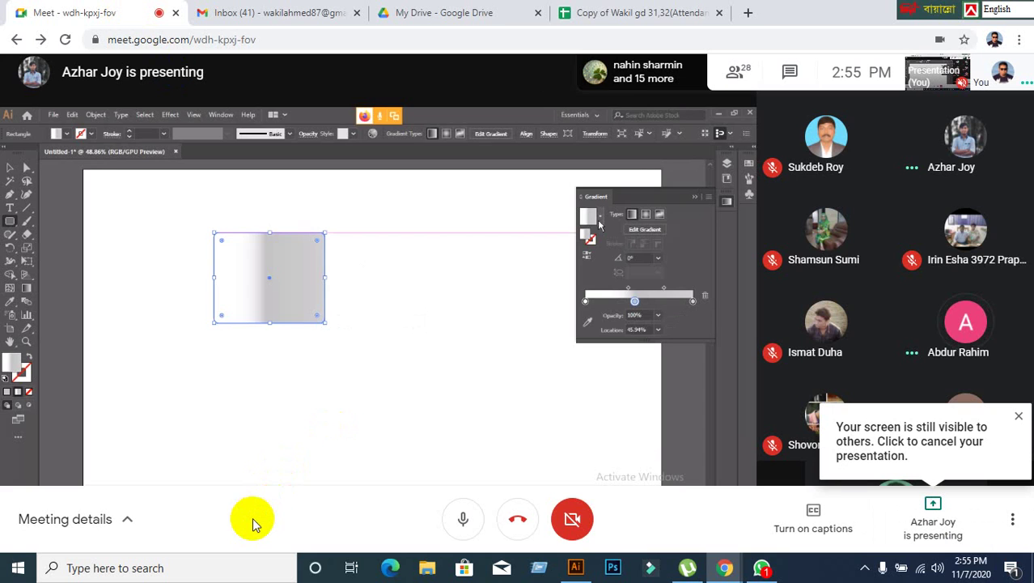
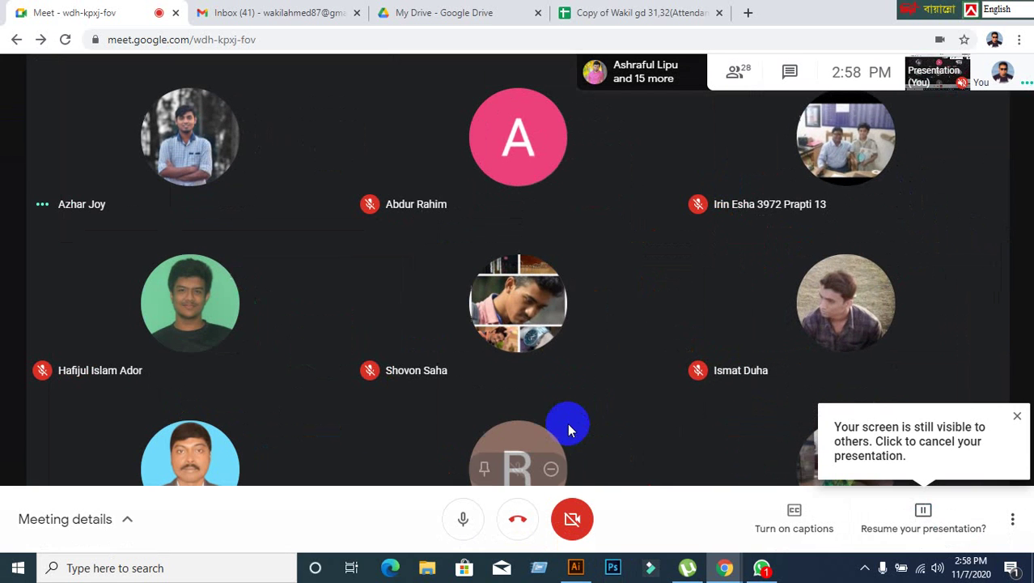
{"action": "left_click", "coordinate": [887, 473]}
{"action": "left_click", "coordinate": [921, 541]}
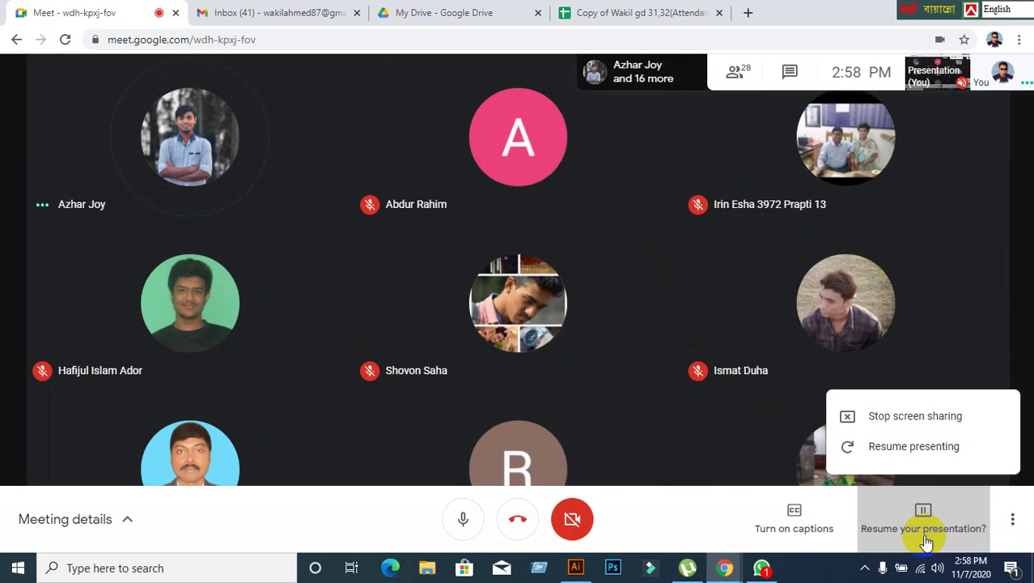
{"action": "left_click", "coordinate": [908, 457]}
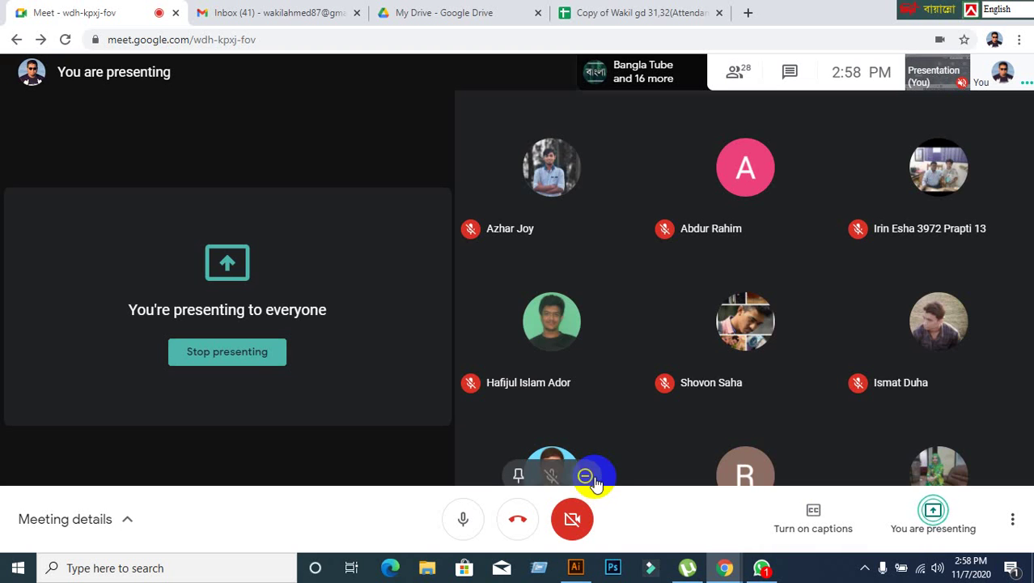
Switch to Illustrator and recolour the gradient's 0% stop by sampling the yellow, cyan and red squares and finally the green one.
{"action": "left_click", "coordinate": [578, 569]}
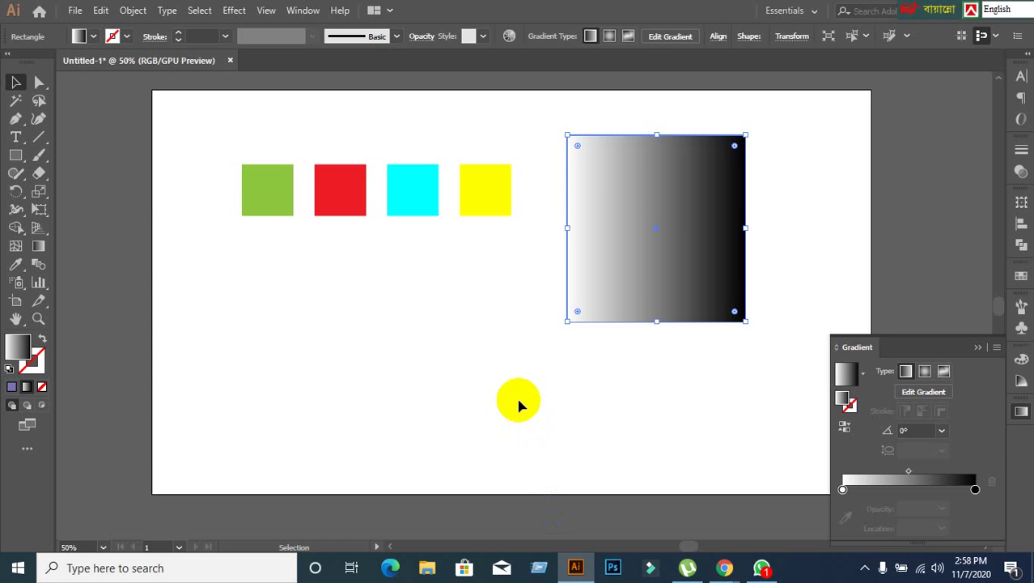
{"action": "scroll", "coordinate": [589, 391], "scroll_direction": "down", "scroll_amount": 1}
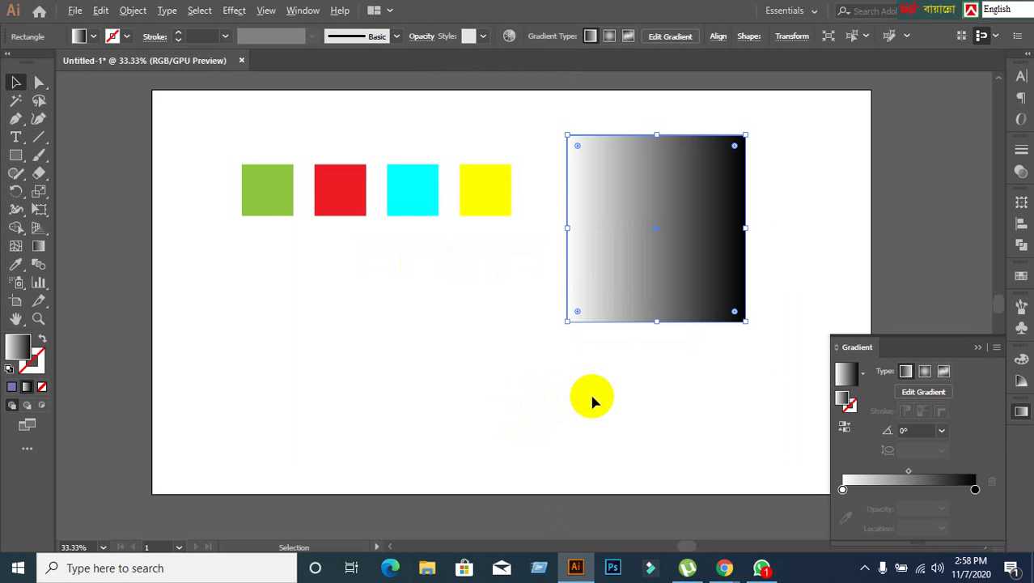
{"action": "scroll", "coordinate": [593, 395], "scroll_direction": "up", "scroll_amount": 1}
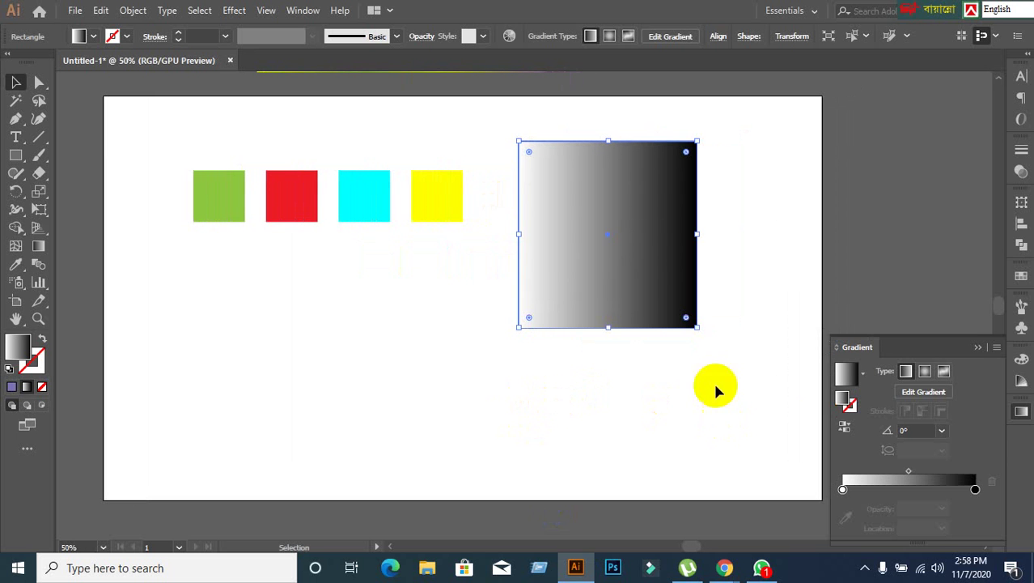
{"action": "left_click", "coordinate": [843, 490]}
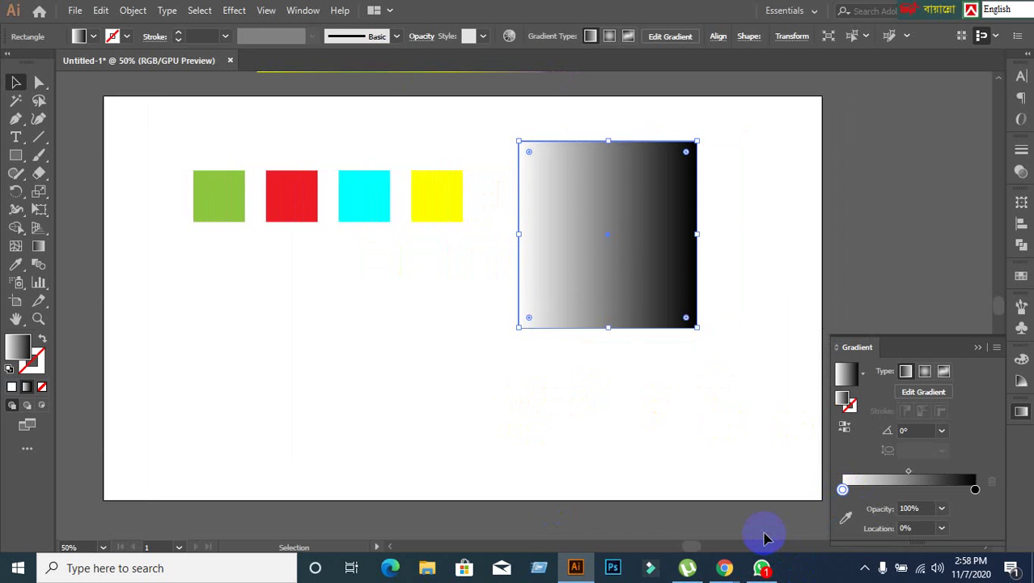
{"action": "left_click", "coordinate": [843, 525]}
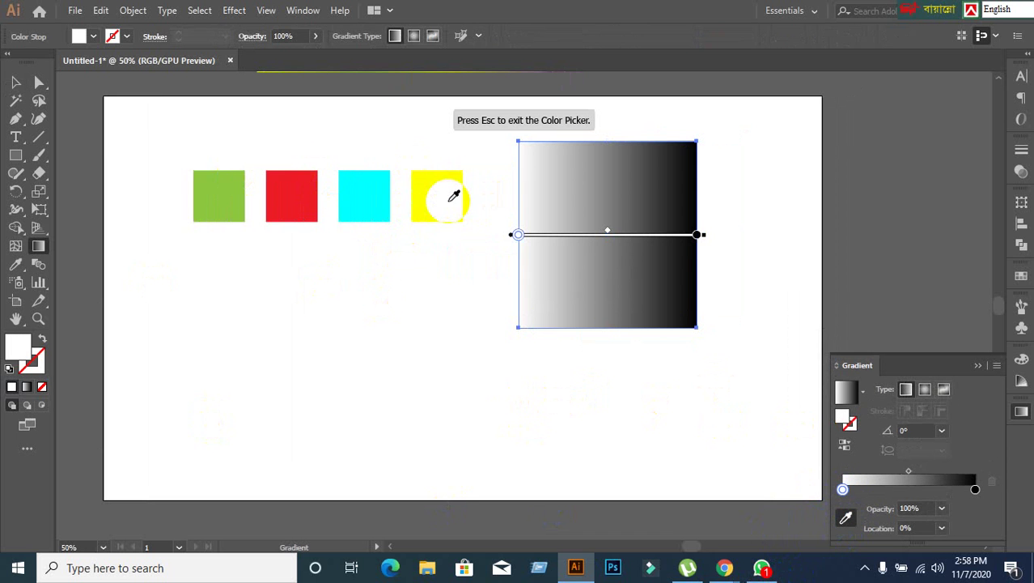
{"action": "left_click", "coordinate": [454, 196]}
{"action": "left_click", "coordinate": [377, 195]}
{"action": "left_click", "coordinate": [304, 196]}
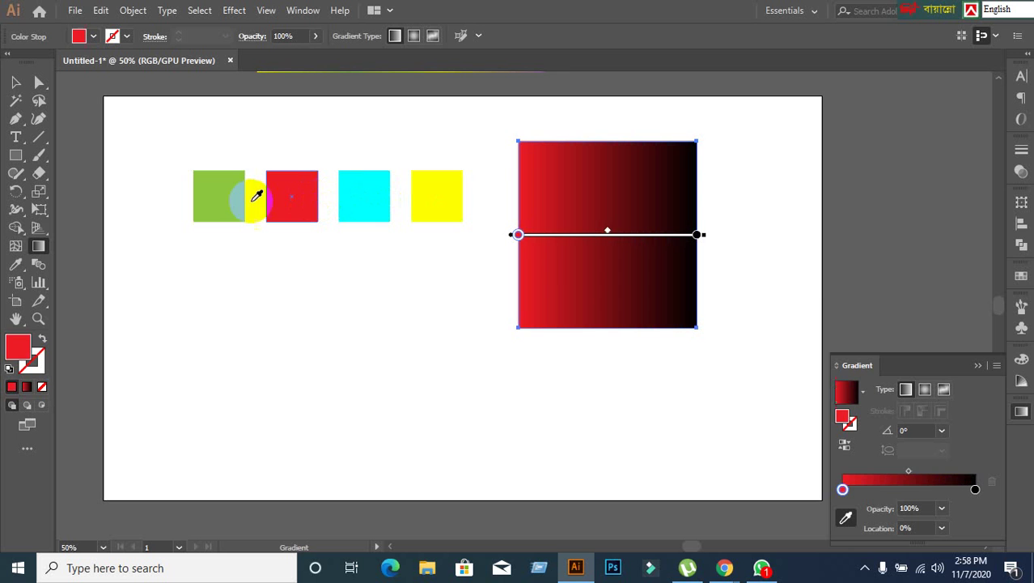
{"action": "left_click", "coordinate": [231, 197]}
Colour the gradient's 100% stop cyan by sampling the cyan square with the gradient colour picker.
{"action": "left_click", "coordinate": [976, 489]}
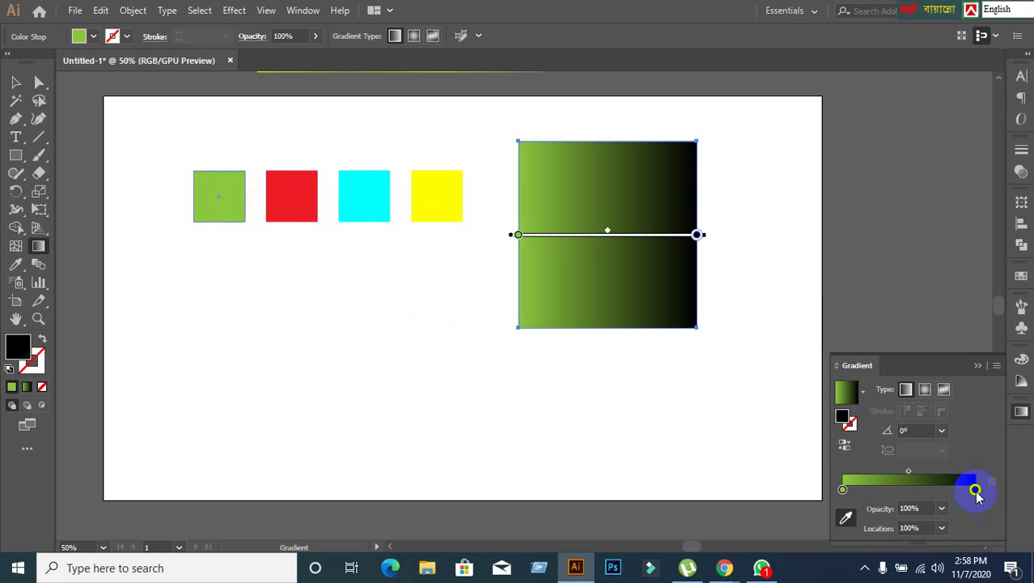
{"action": "left_click", "coordinate": [846, 518]}
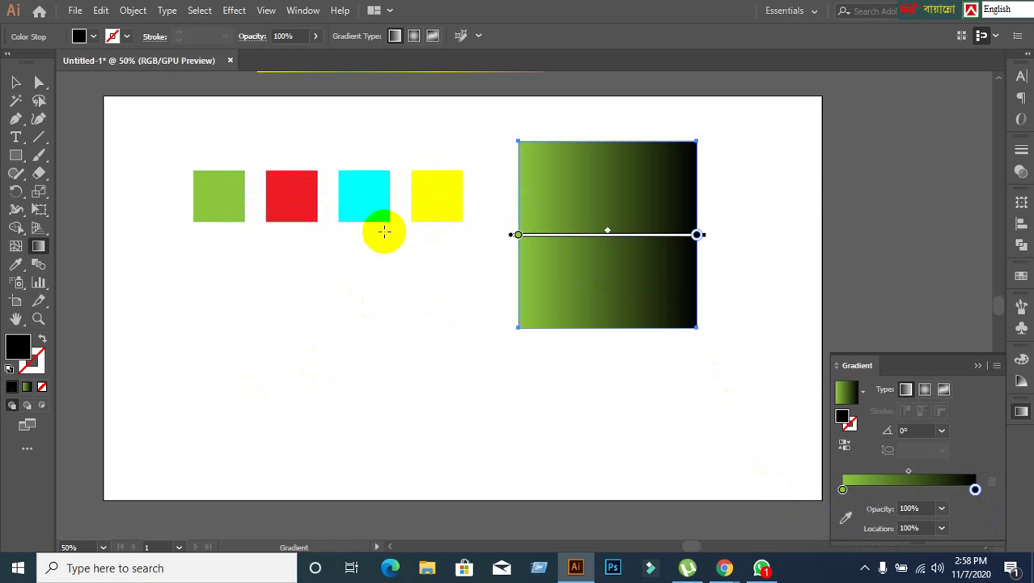
{"action": "left_click", "coordinate": [846, 518]}
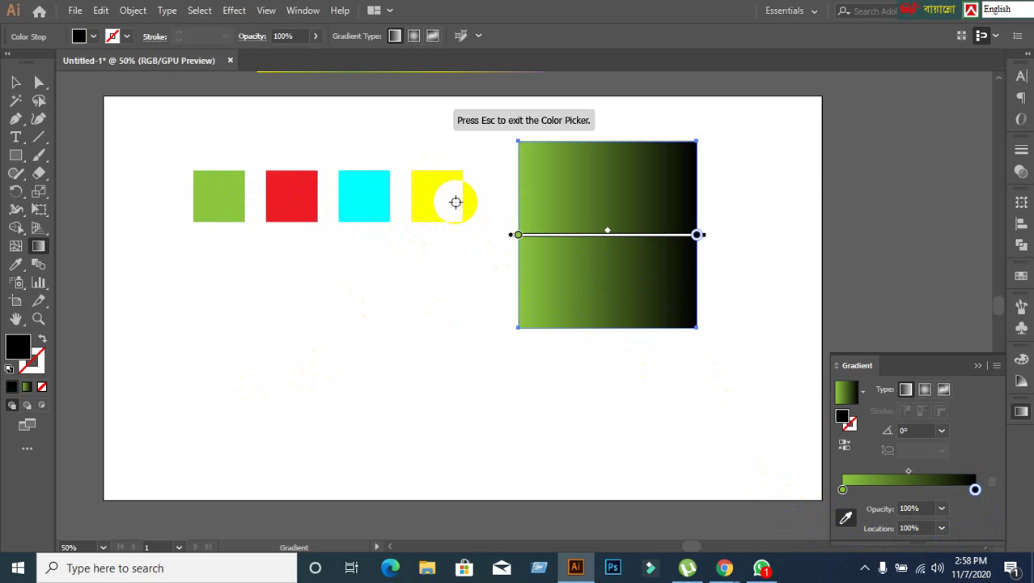
{"action": "left_click", "coordinate": [365, 196]}
Try sampling the yellow square for the 0% stop with the regular Eyedropper tool, and undo the resulting fill.
{"action": "left_click", "coordinate": [15, 264]}
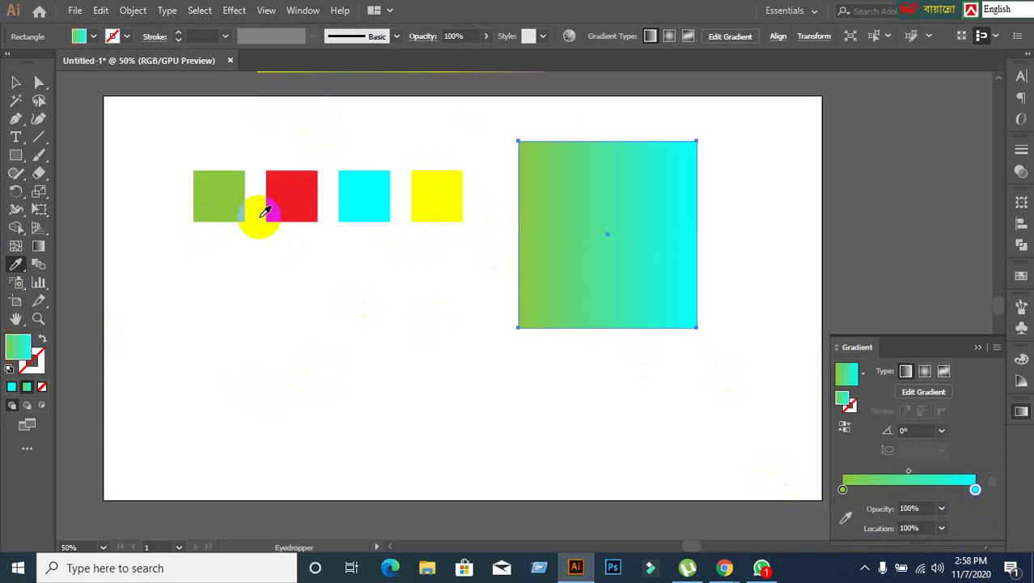
{"action": "left_click", "coordinate": [843, 490]}
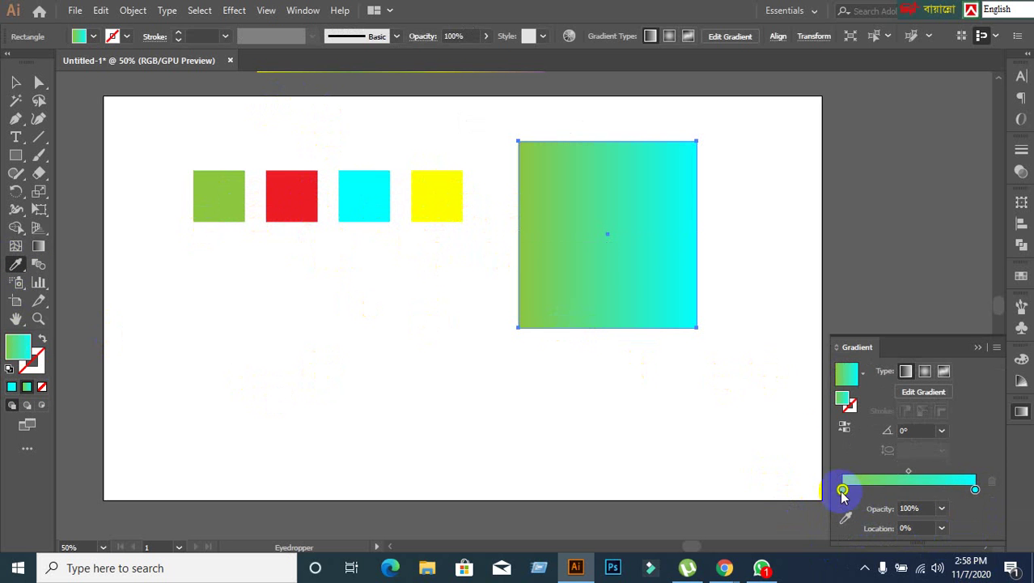
{"action": "left_click", "coordinate": [449, 194]}
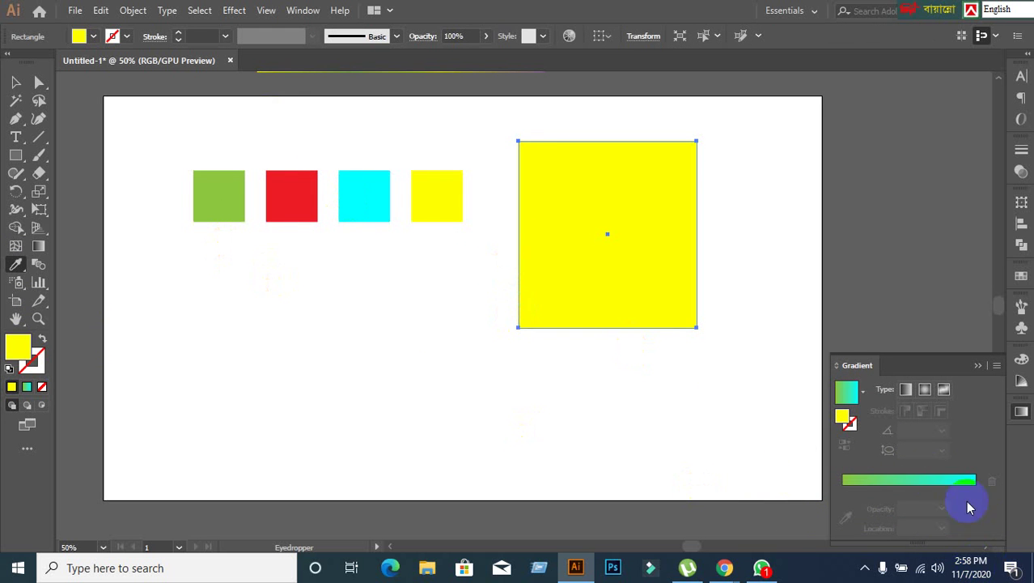
{"action": "left_click", "coordinate": [472, 283]}
{"action": "left_click", "coordinate": [15, 81]}
{"action": "left_click", "coordinate": [292, 259]}
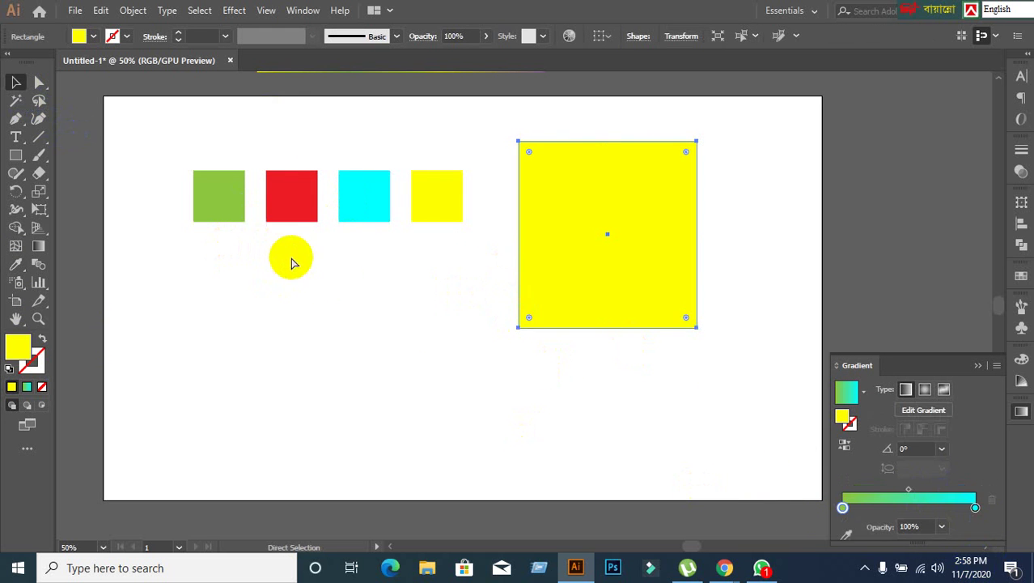
{"action": "key", "text": "ctrl+z"}
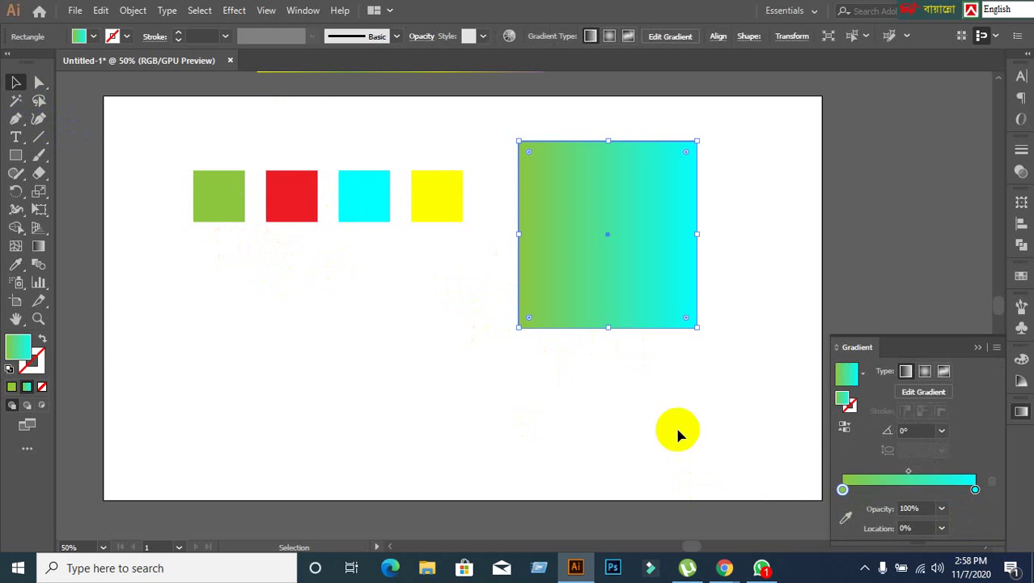
Sample the green and finally the red square for the gradient's 0% stop with the regular Eyedropper tool, discarding the accidentally added extra stop.
{"action": "left_click", "coordinate": [14, 266]}
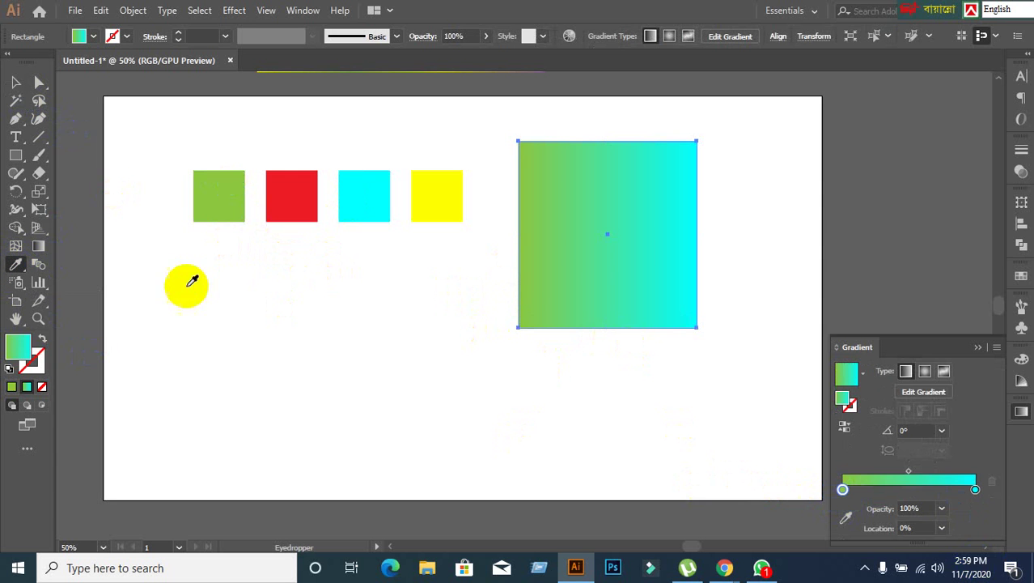
{"action": "left_click", "coordinate": [203, 188]}
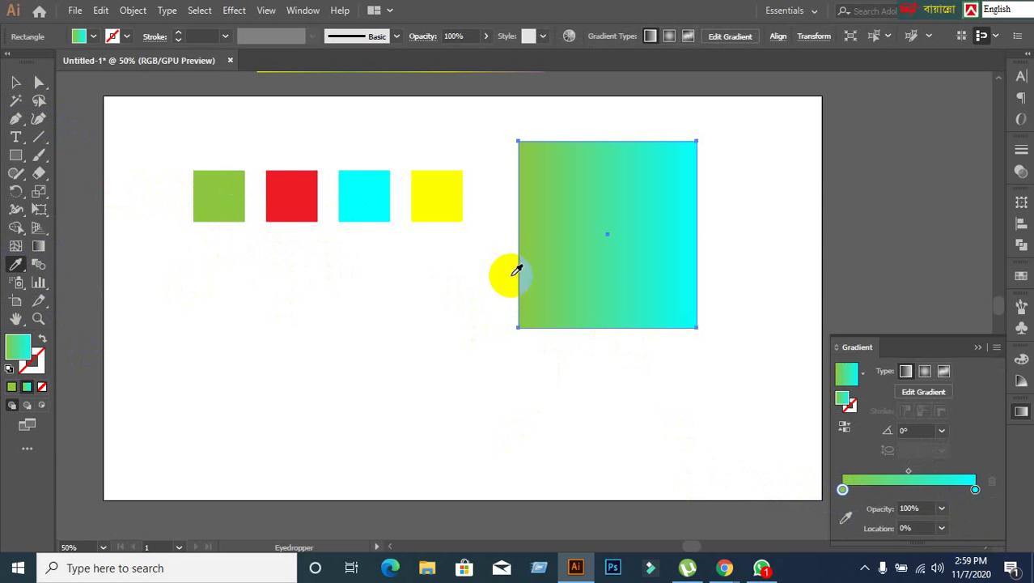
{"action": "left_click_drag", "start_coordinate": [841, 490], "coordinate": [839, 490]}
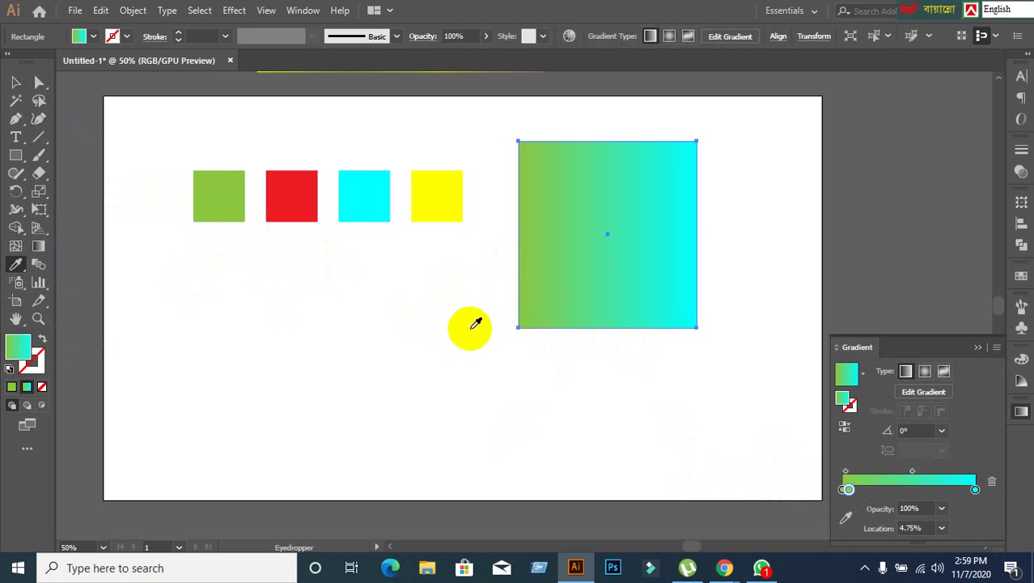
{"action": "left_click", "coordinate": [310, 185]}
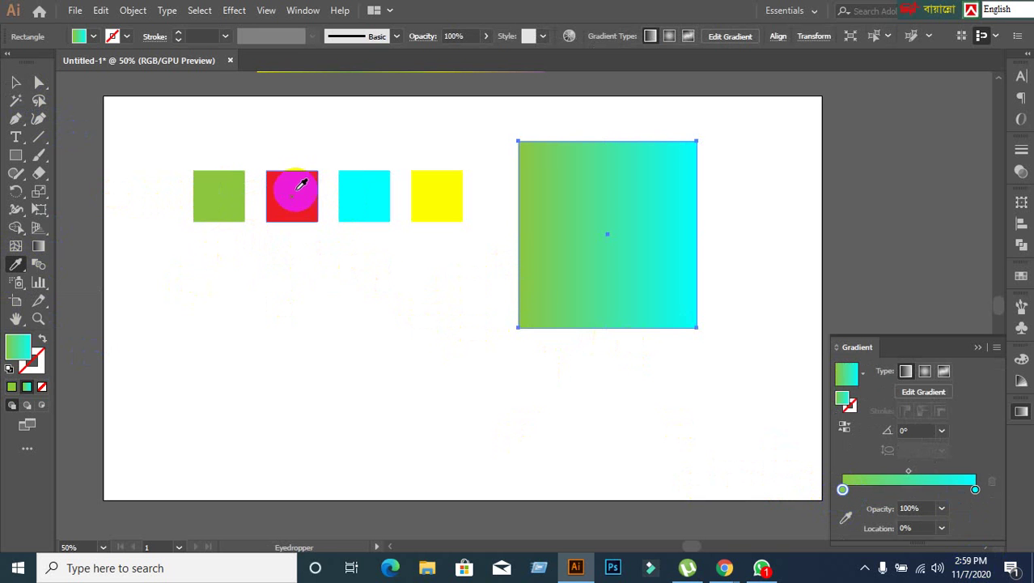
{"action": "left_click", "coordinate": [16, 264]}
{"action": "left_click", "coordinate": [283, 184]}
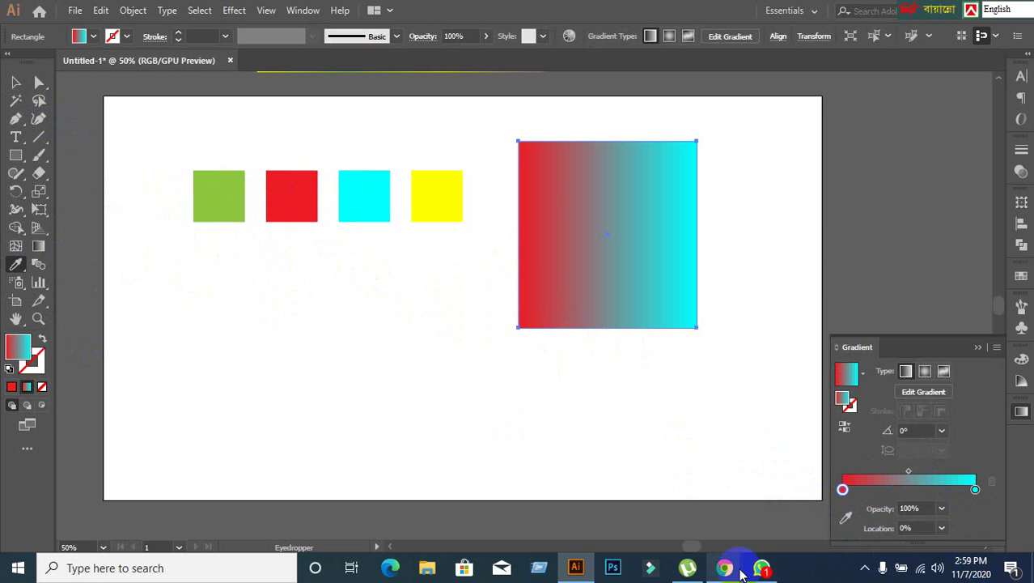
Switch to the Google Meet call, admit the person waiting to join, and return to Illustrator.
{"action": "mouse_move", "coordinate": [742, 573]}
{"action": "left_click", "coordinate": [647, 512]}
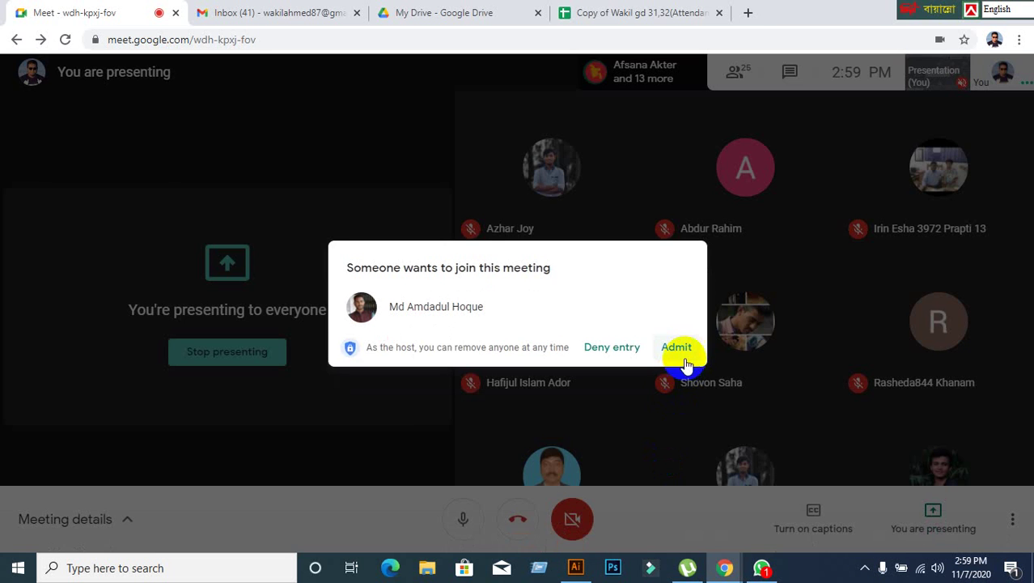
{"action": "left_click", "coordinate": [687, 355]}
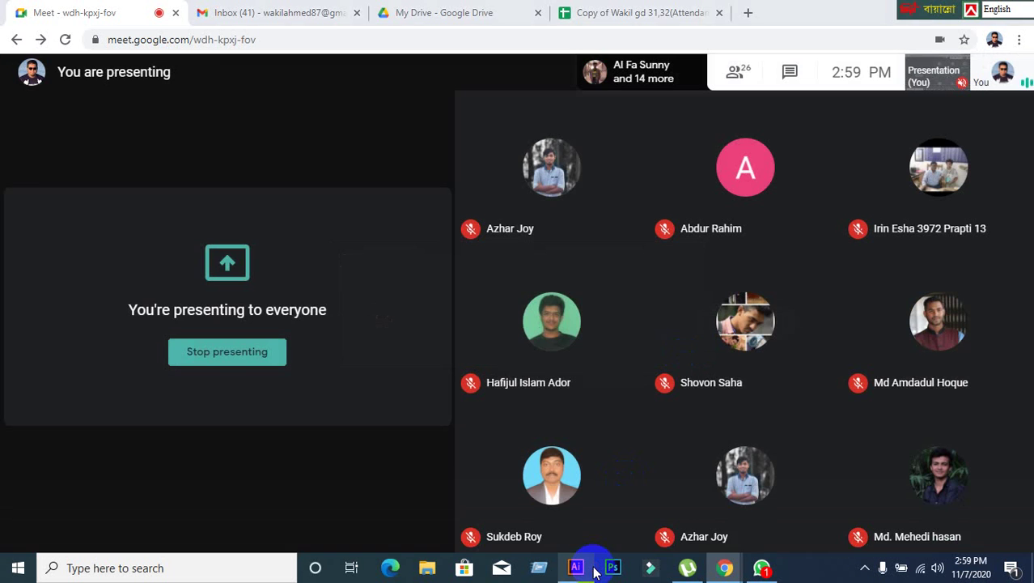
{"action": "left_click", "coordinate": [577, 567]}
Recolour the gradient's 0% stop by sampling the yellow, cyan and finally red squares with the gradient colour picker.
{"action": "left_click", "coordinate": [847, 519]}
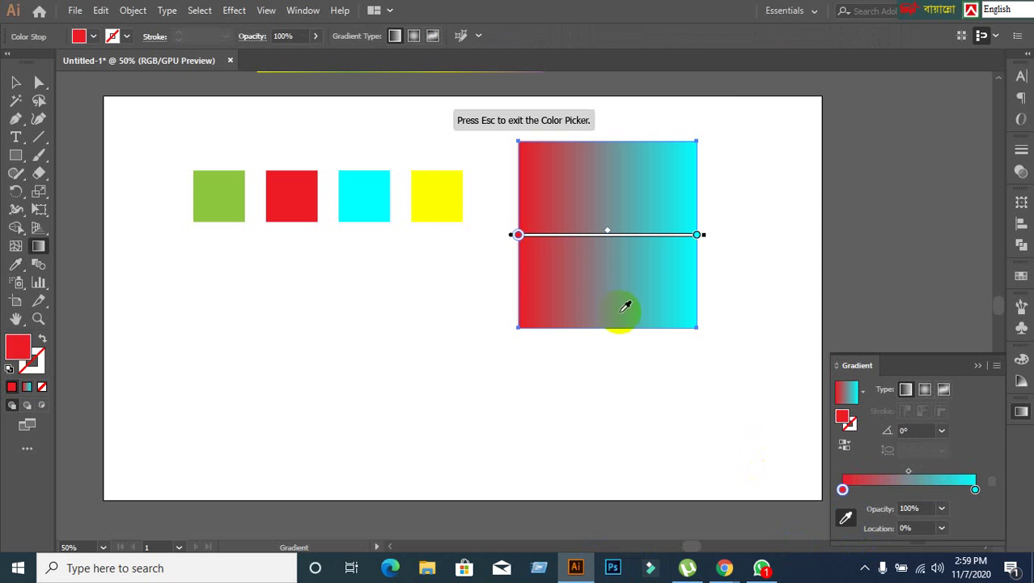
{"action": "left_click", "coordinate": [438, 195]}
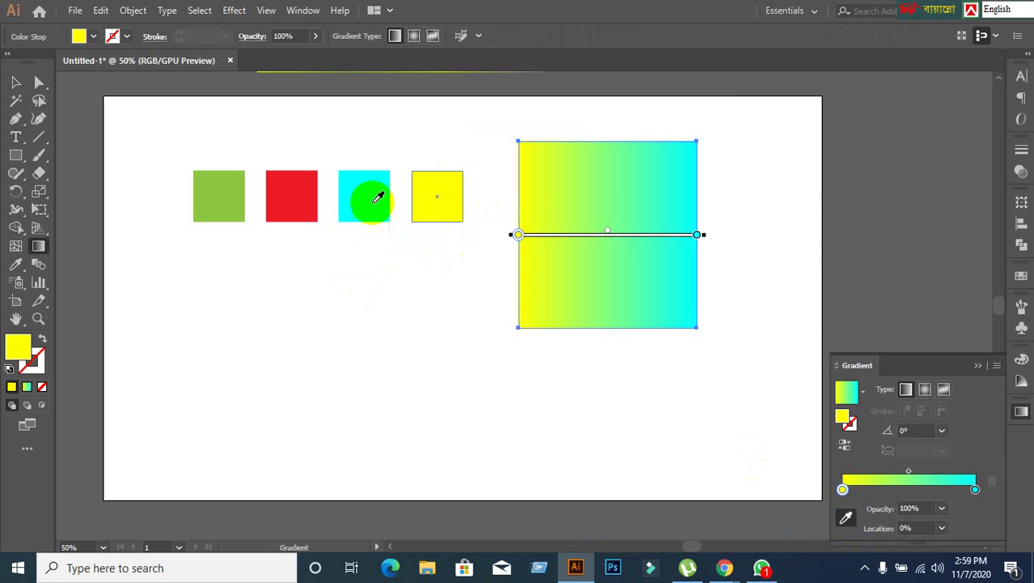
{"action": "left_click", "coordinate": [364, 196]}
{"action": "left_click", "coordinate": [291, 196]}
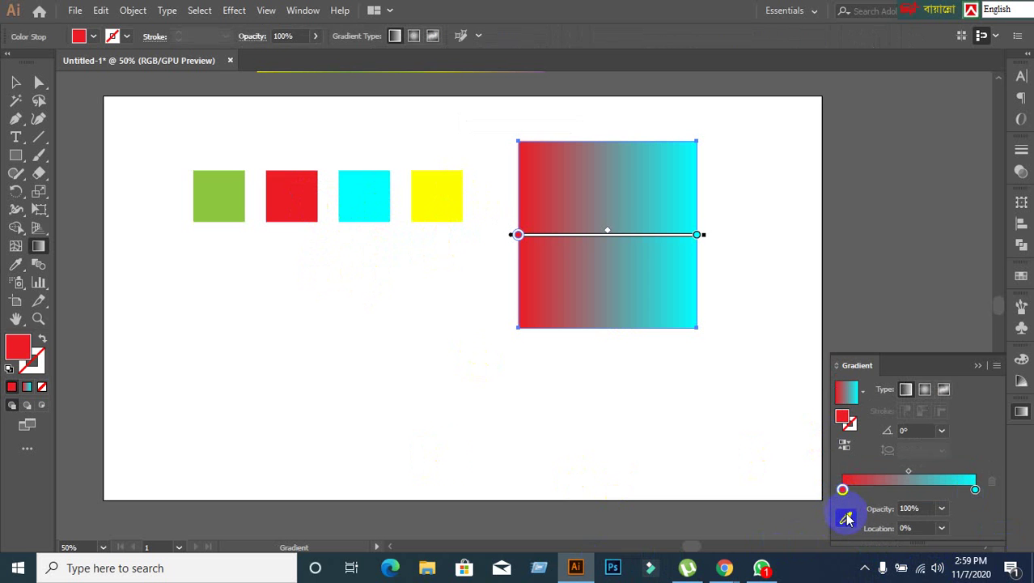
Recolour the 0% stop with the regular Eyedropper tool instead, sampling the yellow, cyan and finally red squares.
{"action": "left_click", "coordinate": [17, 268]}
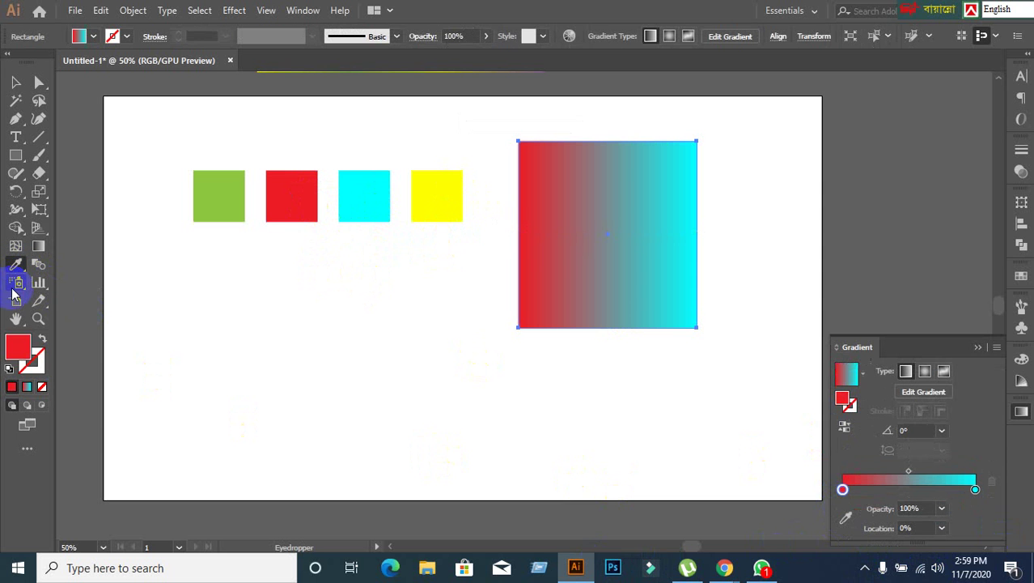
{"action": "left_click", "coordinate": [848, 494]}
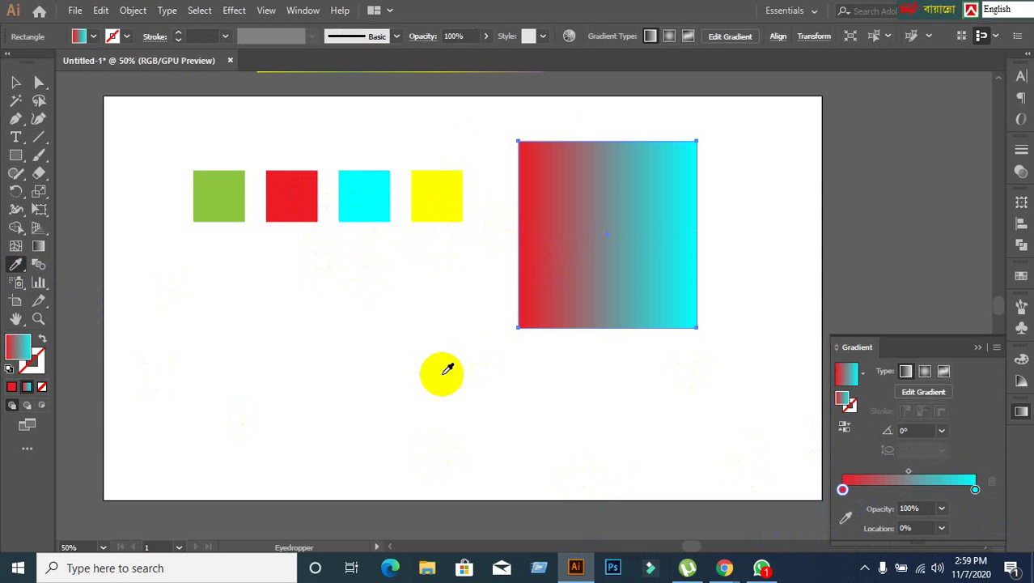
{"action": "left_click", "coordinate": [447, 194]}
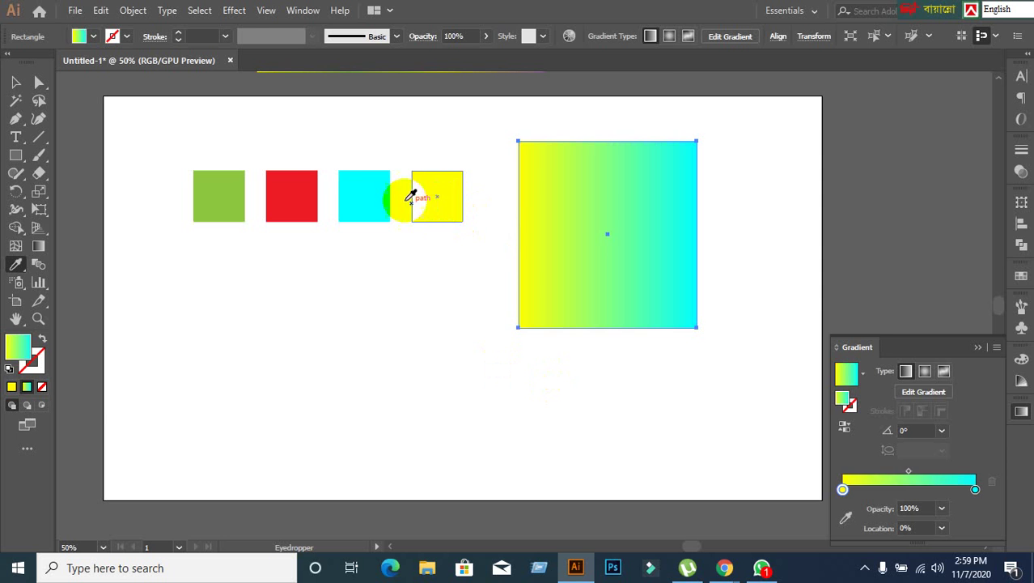
{"action": "left_click", "coordinate": [380, 193]}
{"action": "left_click", "coordinate": [301, 205]}
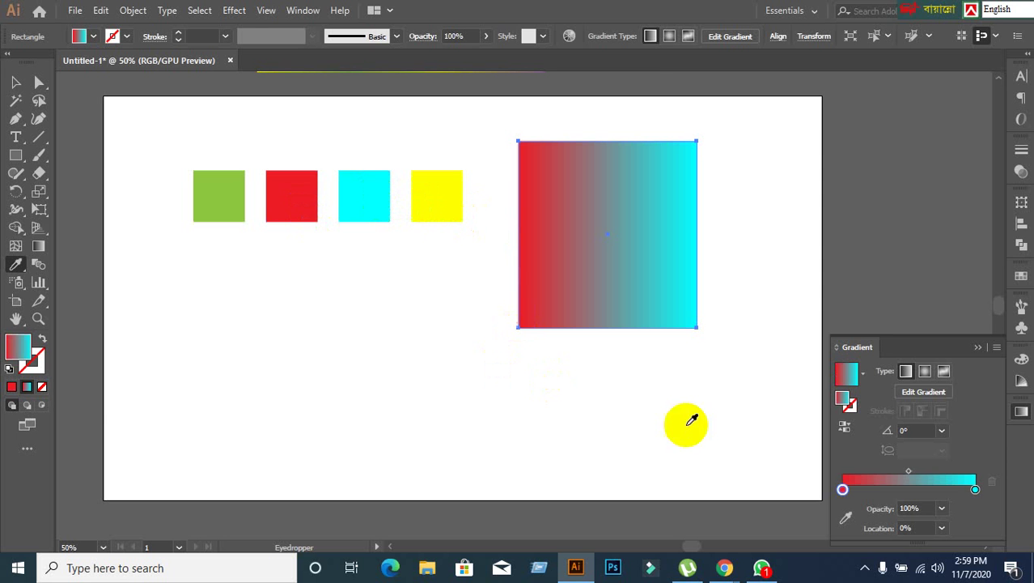
Return to the gradient colour picker and sample yellow, cyan and red, ending with green, for the 0% stop.
{"action": "left_click", "coordinate": [842, 526]}
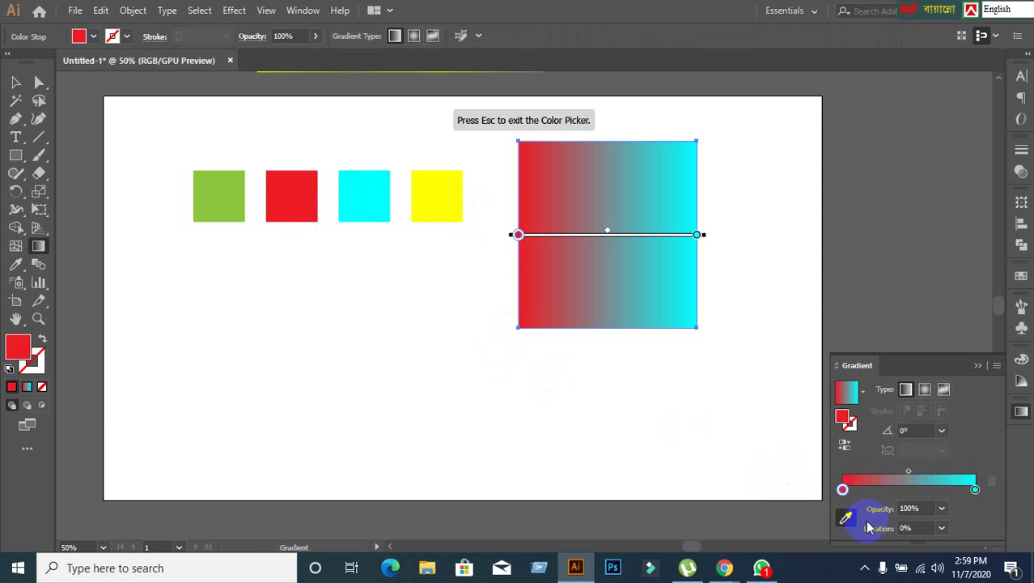
{"action": "left_click", "coordinate": [441, 209]}
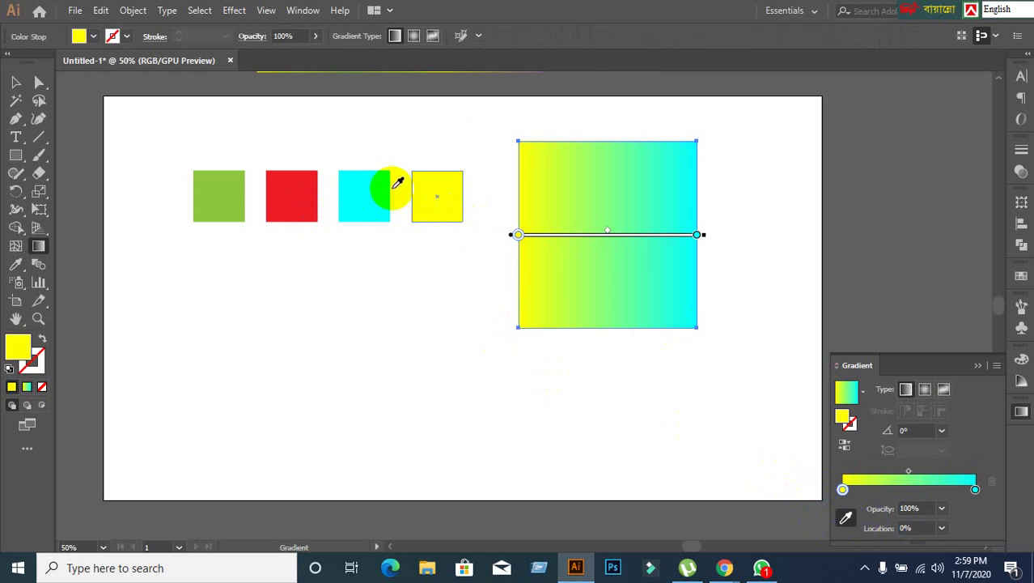
{"action": "left_click", "coordinate": [357, 193]}
{"action": "left_click", "coordinate": [293, 199]}
{"action": "left_click", "coordinate": [204, 196]}
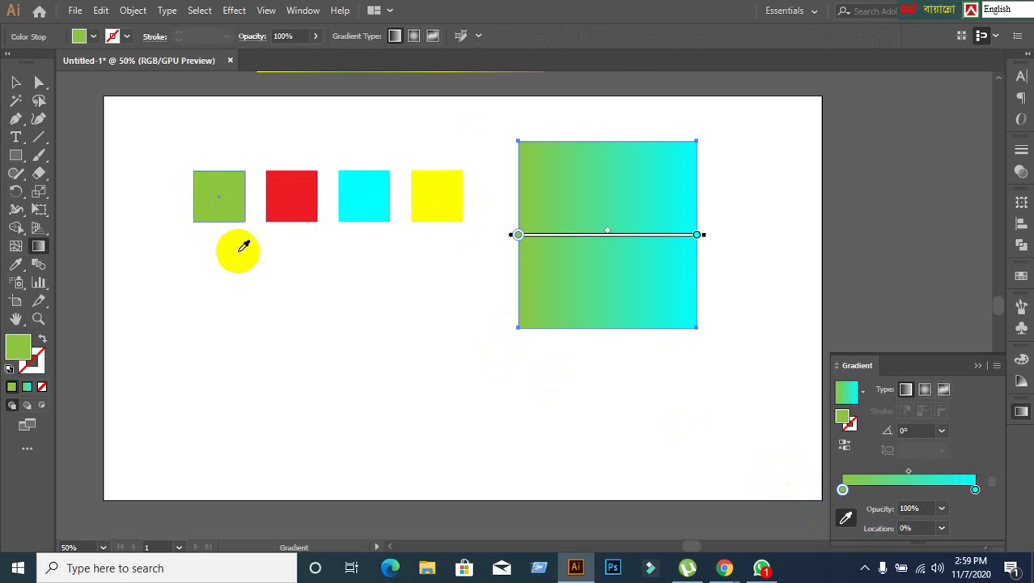
Show the docked Swatches and Gradient panels in turn to compare how they open, and collapse them again.
{"action": "left_click", "coordinate": [1021, 277]}
{"action": "left_click", "coordinate": [1021, 277]}
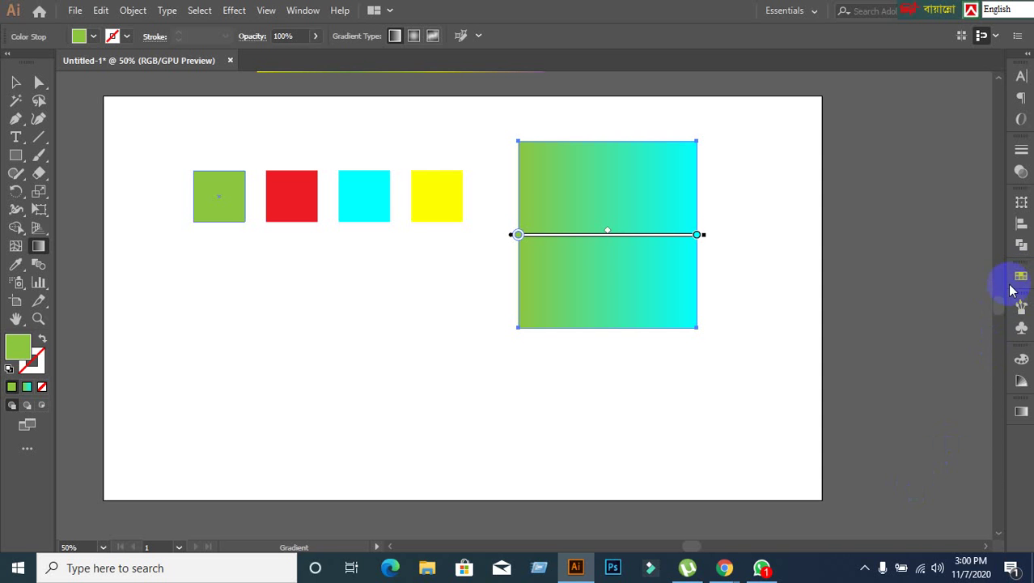
{"action": "left_click", "coordinate": [1021, 276]}
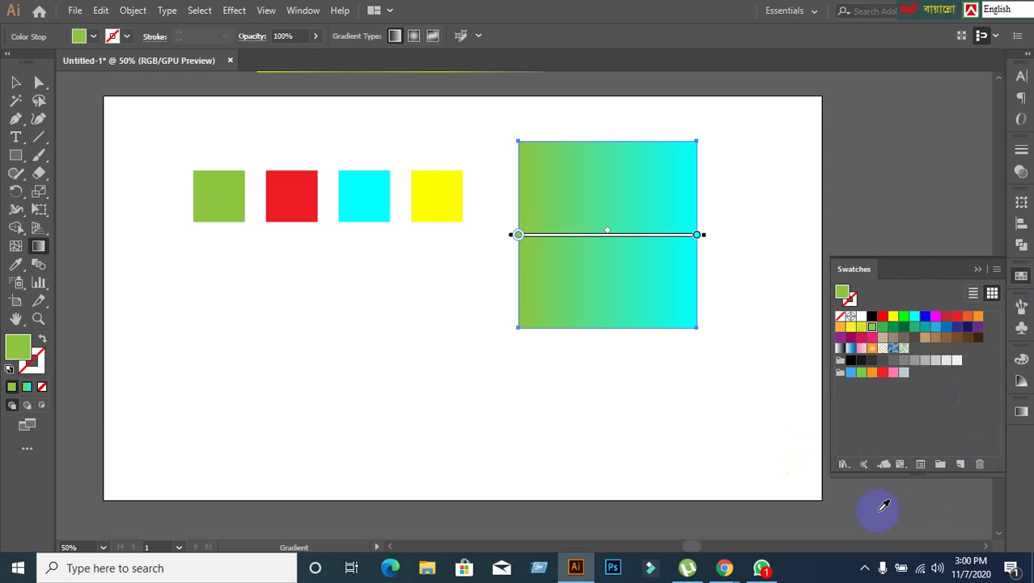
{"action": "left_click", "coordinate": [1022, 413]}
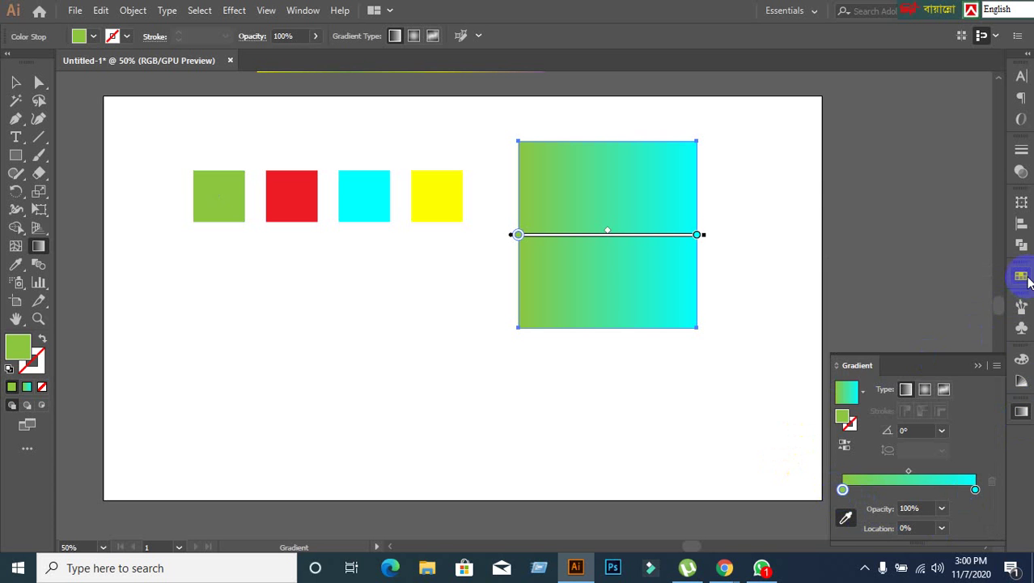
{"action": "left_click", "coordinate": [1023, 277]}
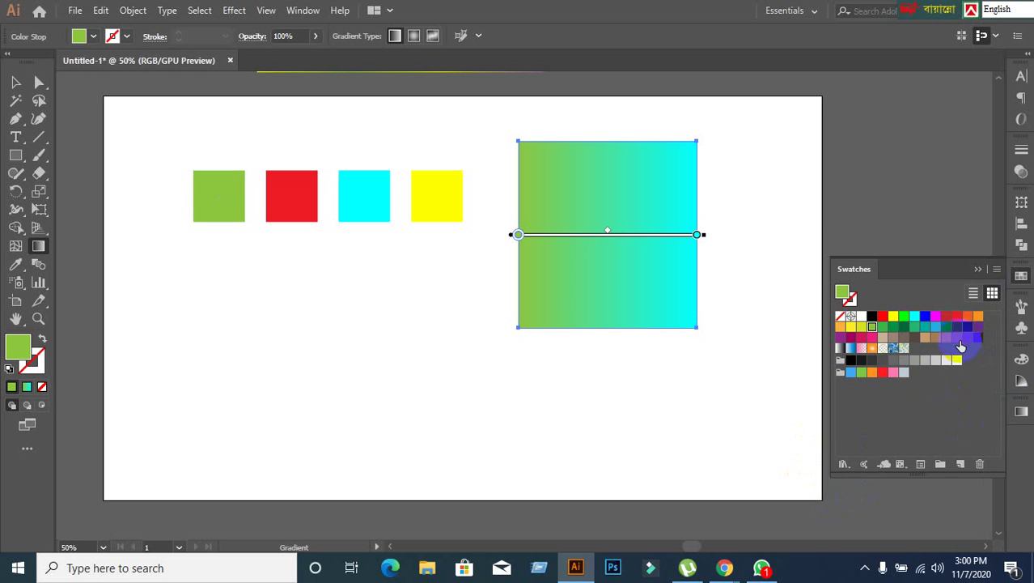
{"action": "left_click", "coordinate": [1023, 277]}
Detach the Gradient panel from the dock, expand it over the artboard's lower right area clear of the opened Swatches panel, and collapse Swatches.
{"action": "left_click_drag", "start_coordinate": [1019, 409], "coordinate": [785, 427]}
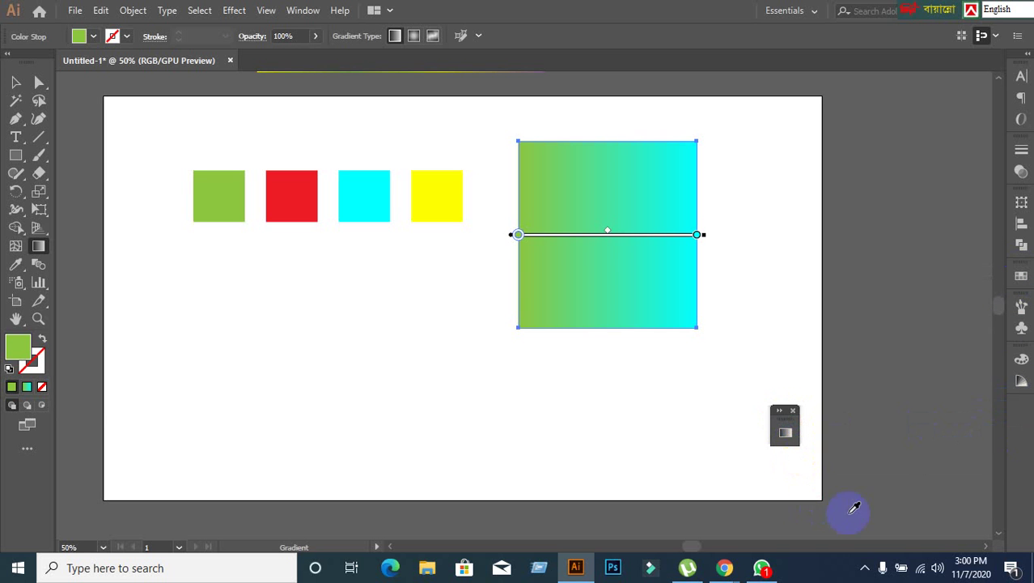
{"action": "left_click", "coordinate": [779, 434]}
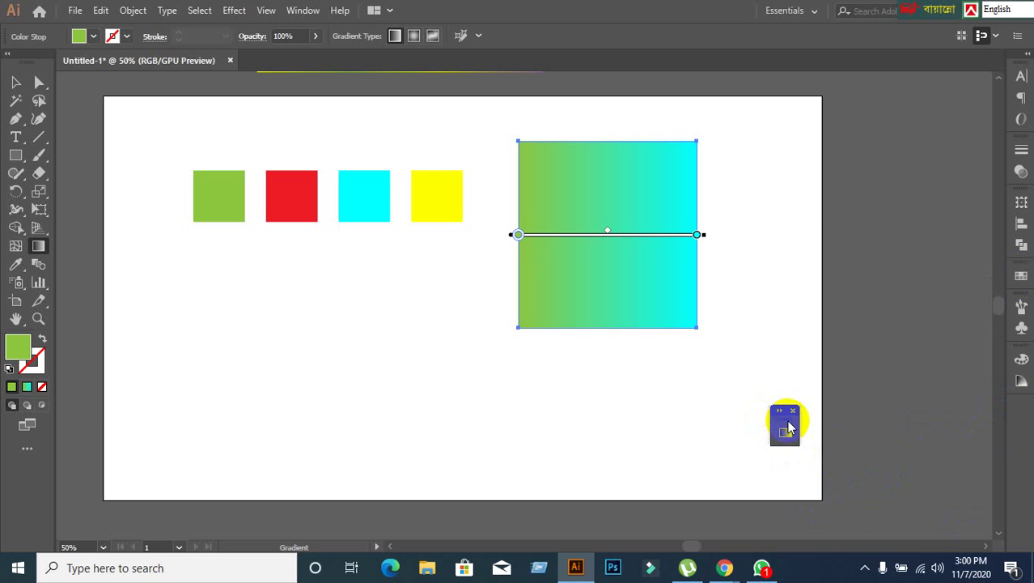
{"action": "left_click", "coordinate": [779, 410]}
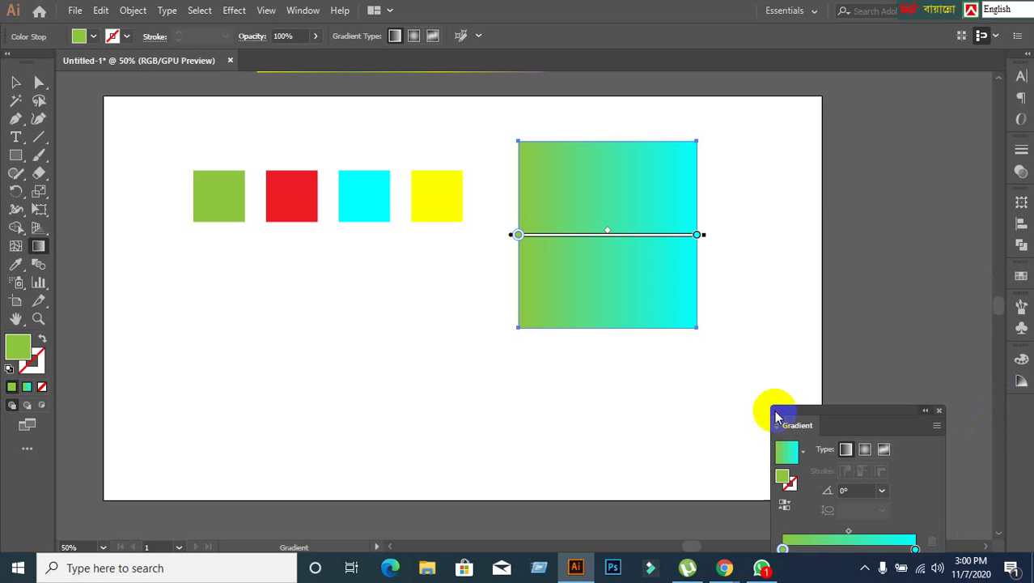
{"action": "left_click", "coordinate": [1022, 277]}
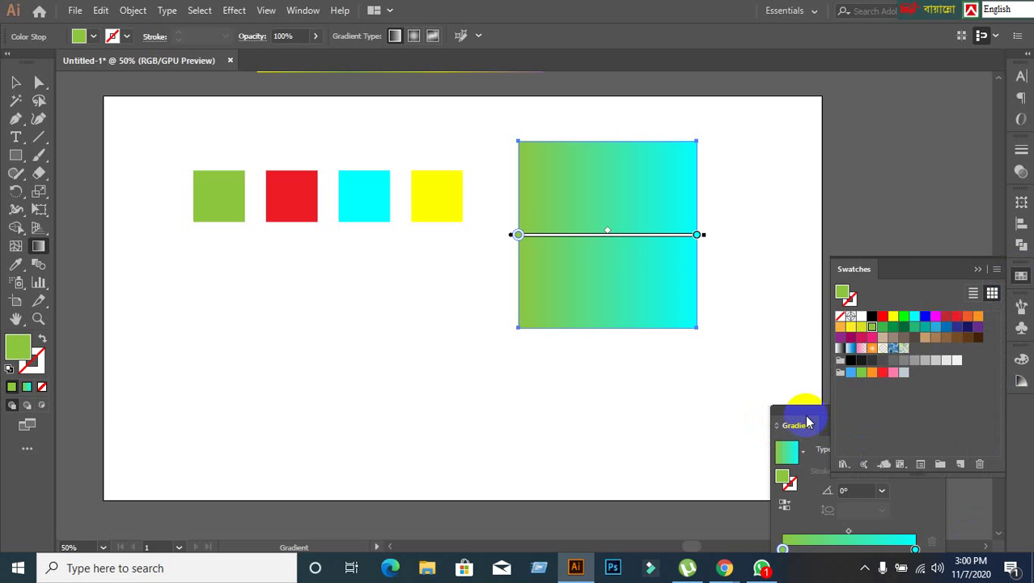
{"action": "left_click_drag", "start_coordinate": [807, 418], "coordinate": [693, 461]}
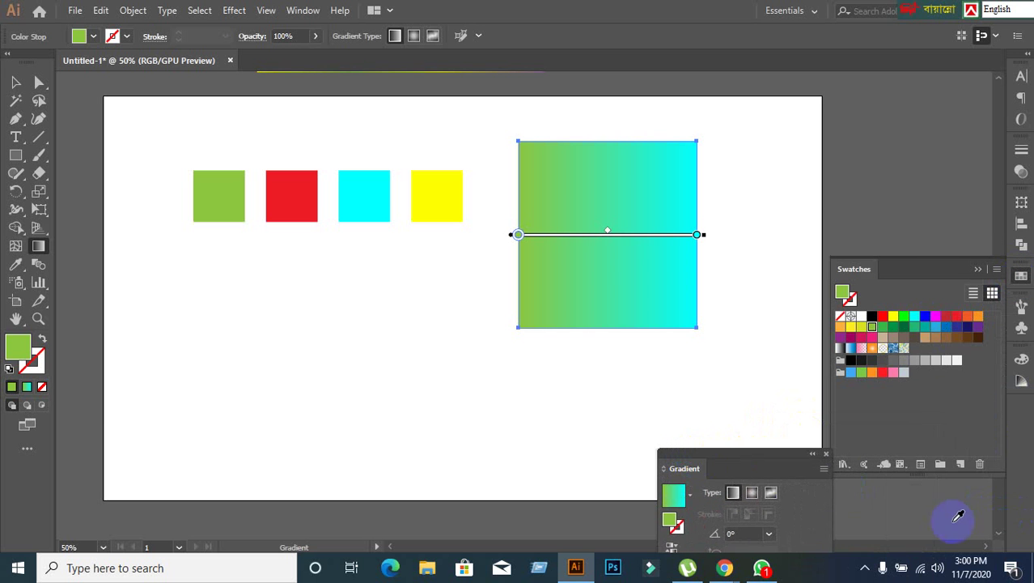
{"action": "left_click_drag", "start_coordinate": [771, 473], "coordinate": [749, 405]}
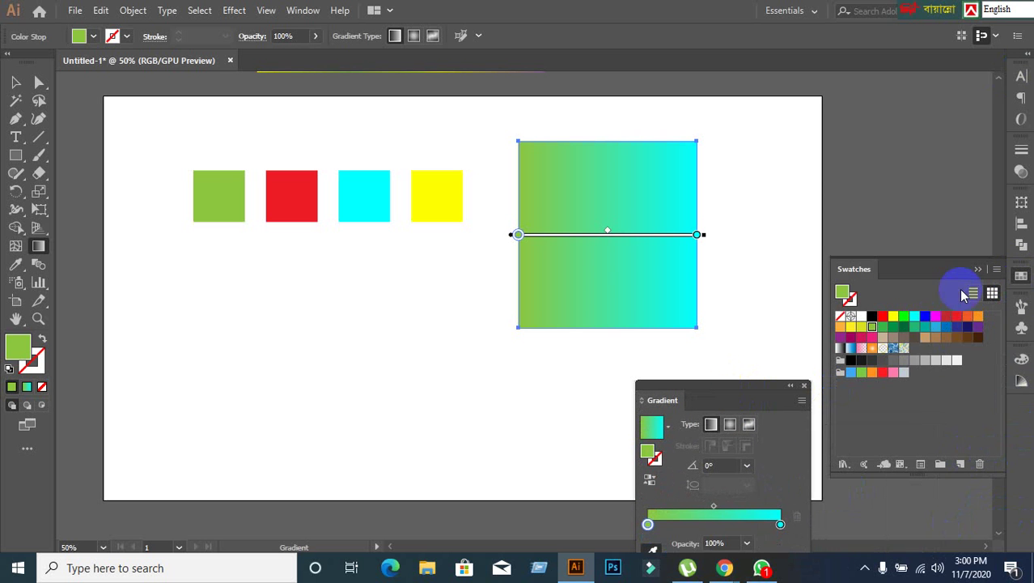
{"action": "left_click", "coordinate": [977, 269]}
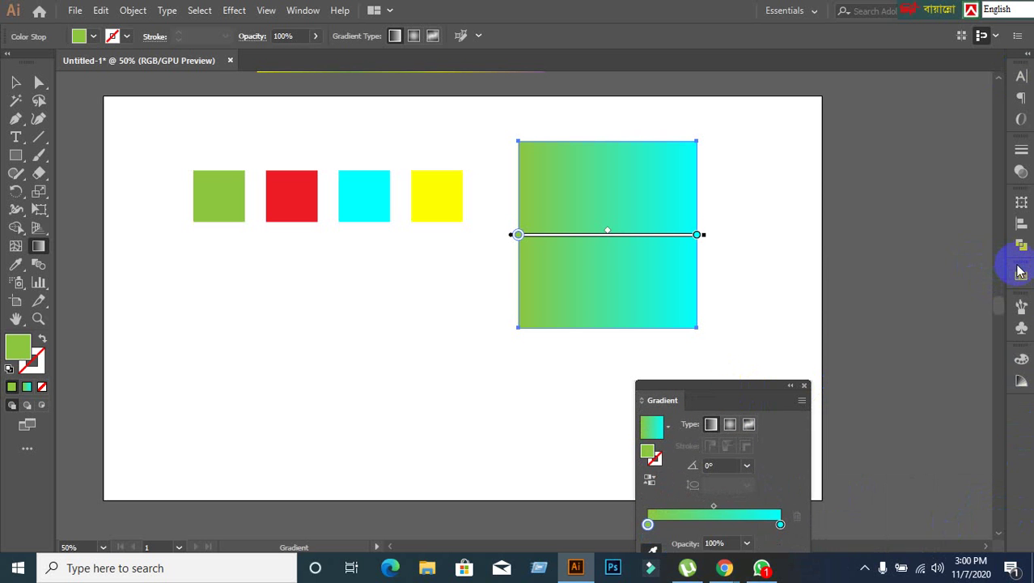
Redock the Swatches panel in its own outer column, and collapse the floating Gradient panel and dock it below the Color Guide.
{"action": "left_click_drag", "start_coordinate": [1020, 271], "coordinate": [907, 160]}
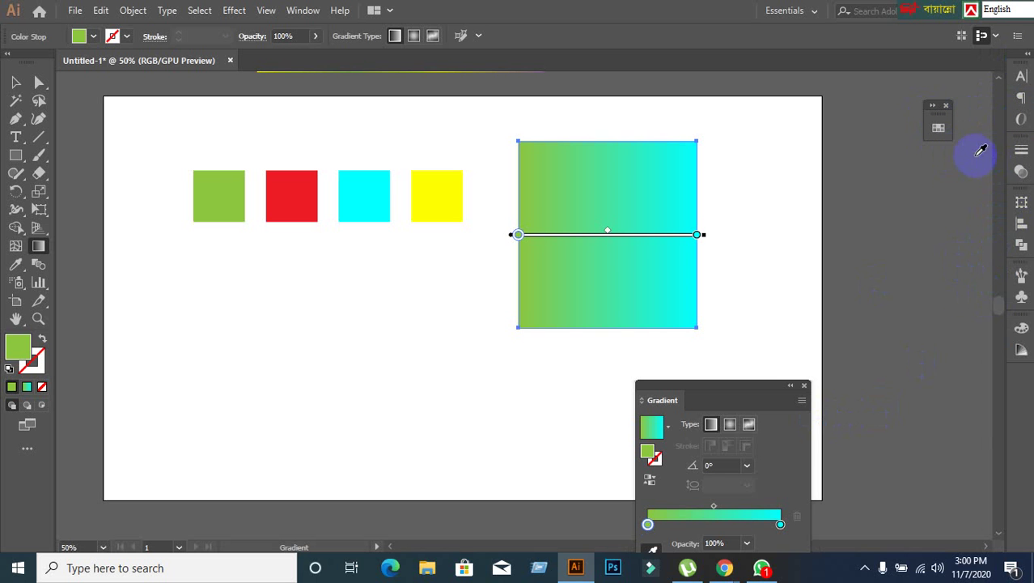
{"action": "left_click_drag", "start_coordinate": [937, 123], "coordinate": [1016, 374]}
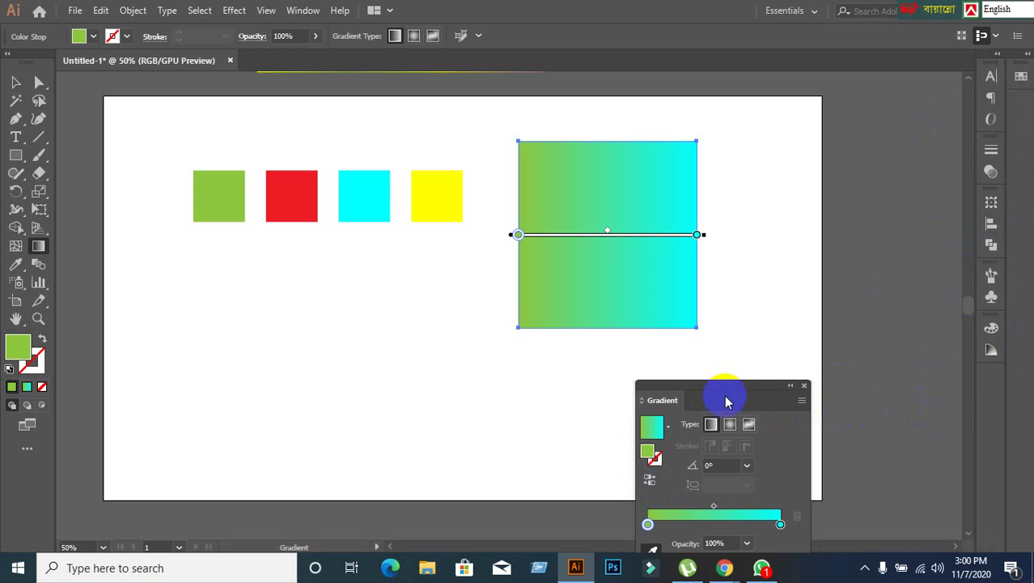
{"action": "left_click", "coordinate": [792, 389]}
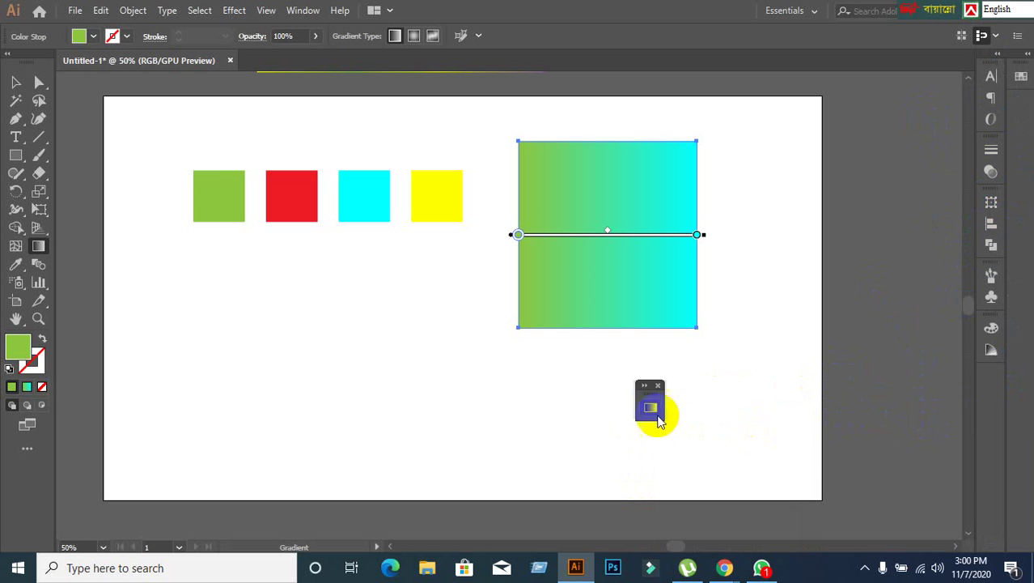
{"action": "left_click_drag", "start_coordinate": [663, 416], "coordinate": [1004, 398]}
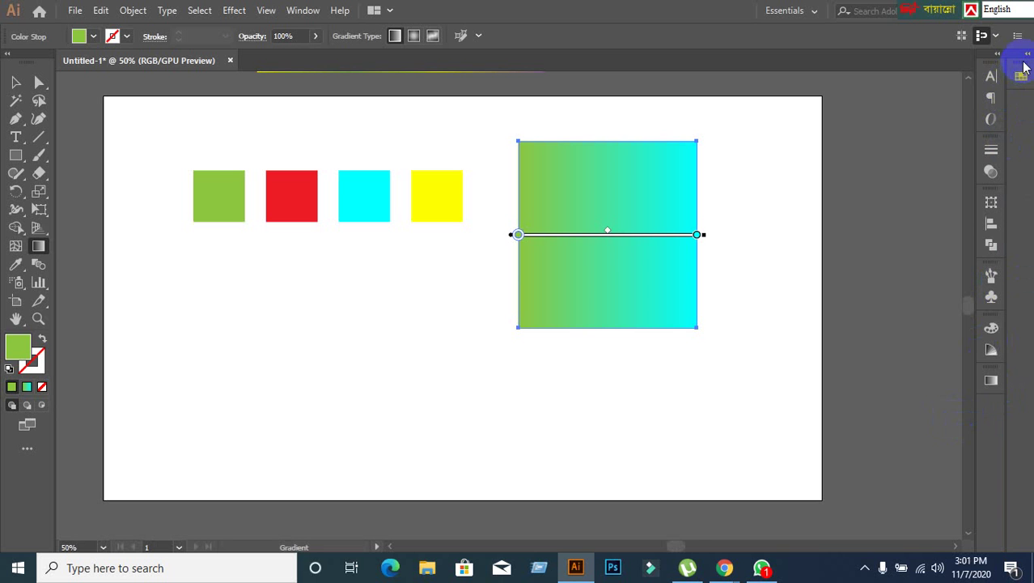
Detach the Swatches panel from its column, expand it, and float it over the artboard's upper right corner.
{"action": "left_click_drag", "start_coordinate": [1025, 68], "coordinate": [962, 112]}
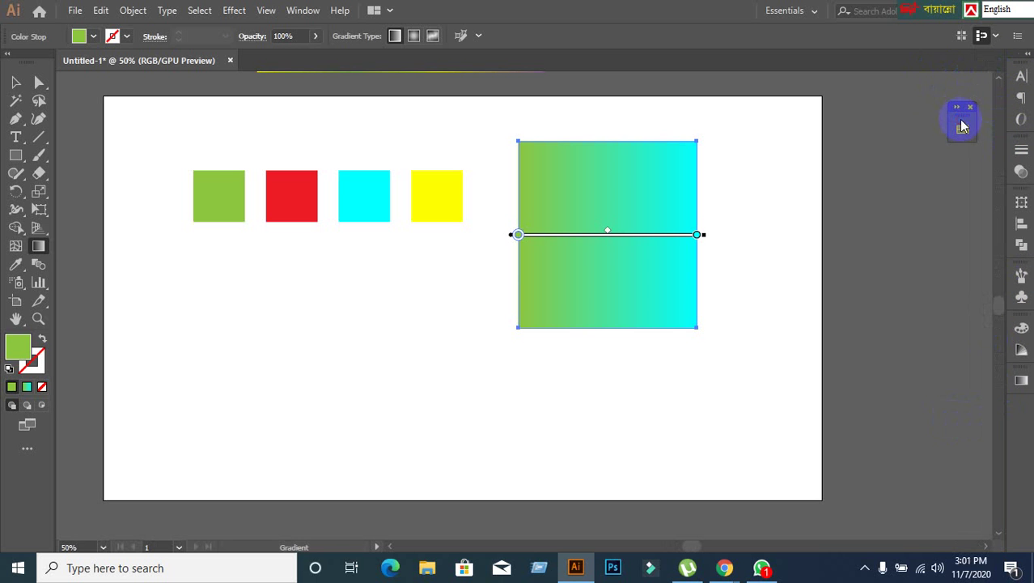
{"action": "left_click", "coordinate": [959, 109]}
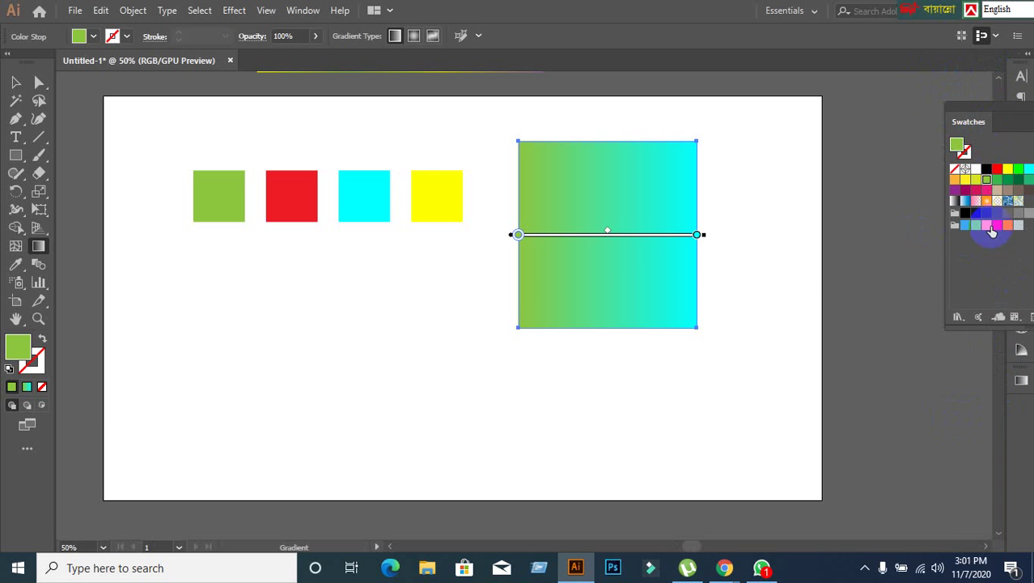
{"action": "left_click_drag", "start_coordinate": [997, 115], "coordinate": [850, 65]}
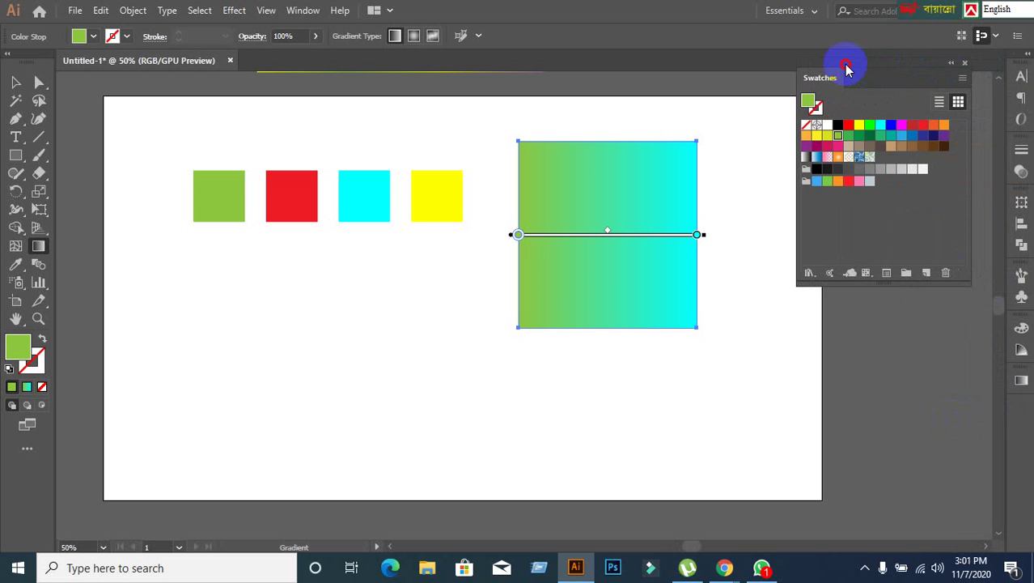
Expand the Gradient panel, select the gradient's starting green colour stop, and open and close its swatch options.
{"action": "left_click", "coordinate": [1022, 382]}
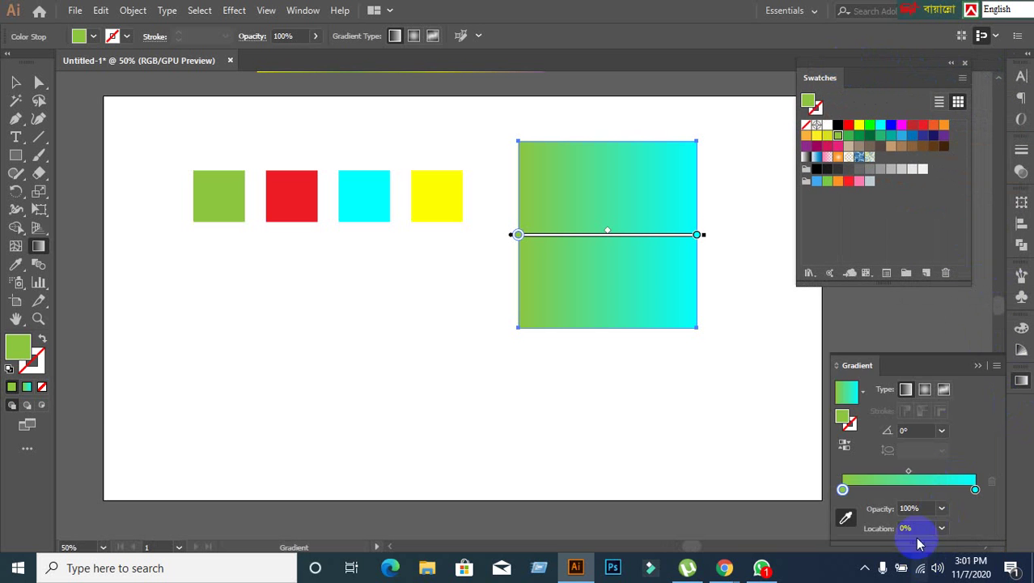
{"action": "left_click", "coordinate": [845, 489]}
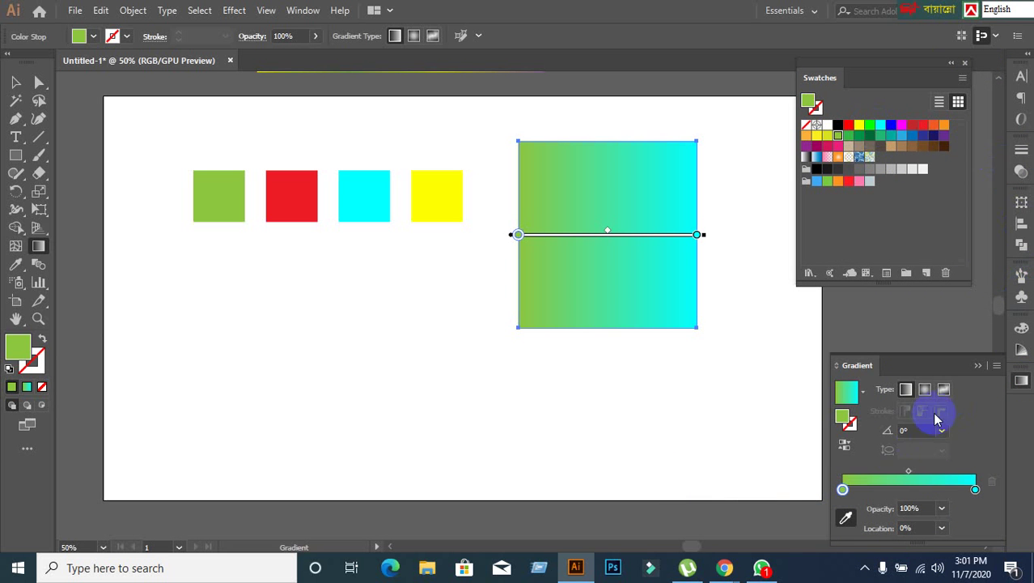
{"action": "double_click", "coordinate": [843, 490]}
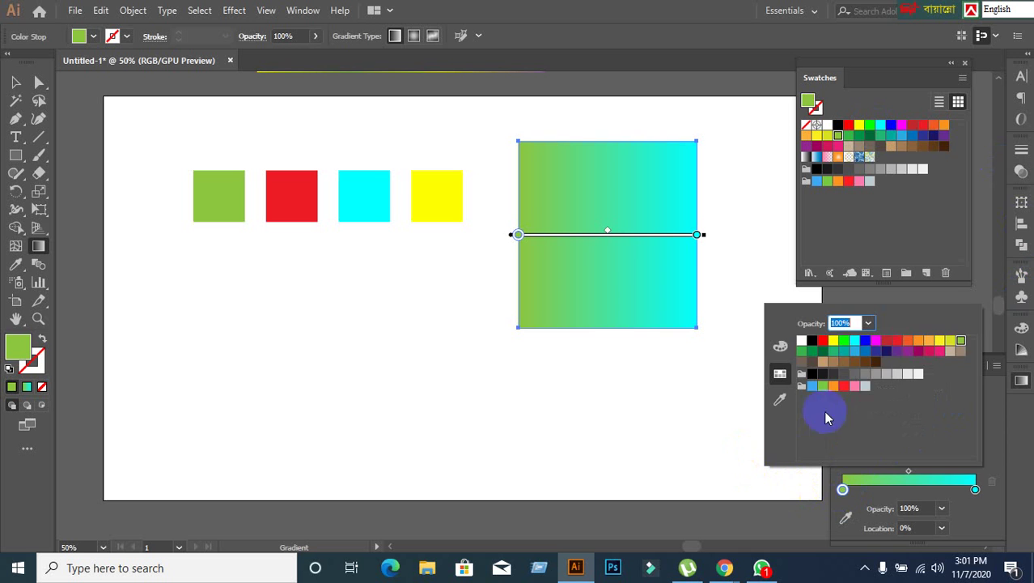
{"action": "left_click", "coordinate": [844, 494]}
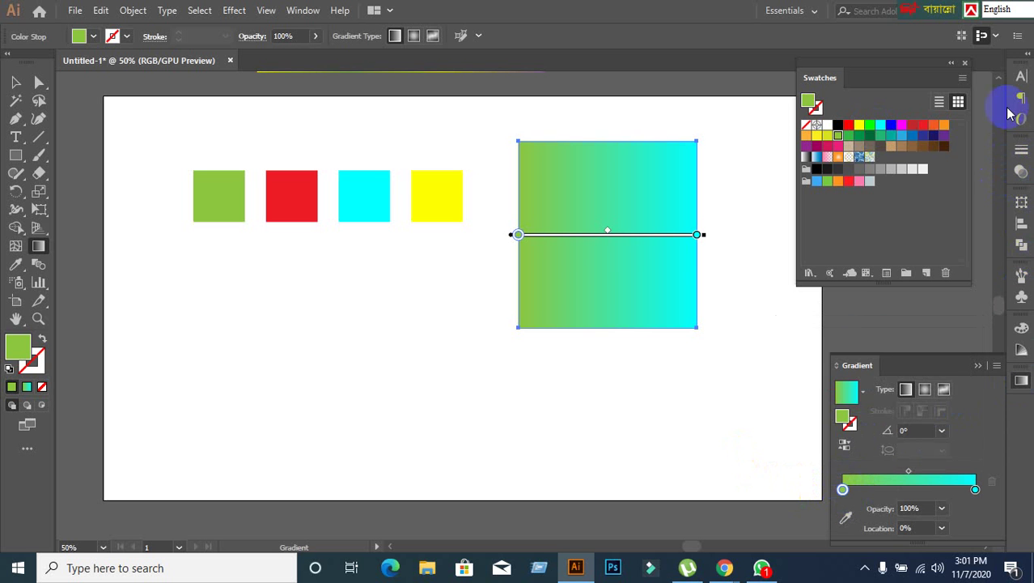
Collapse the floating Swatches panel, reopen it, and place it just beside the gradient-filled square without covering it.
{"action": "left_click", "coordinate": [949, 63]}
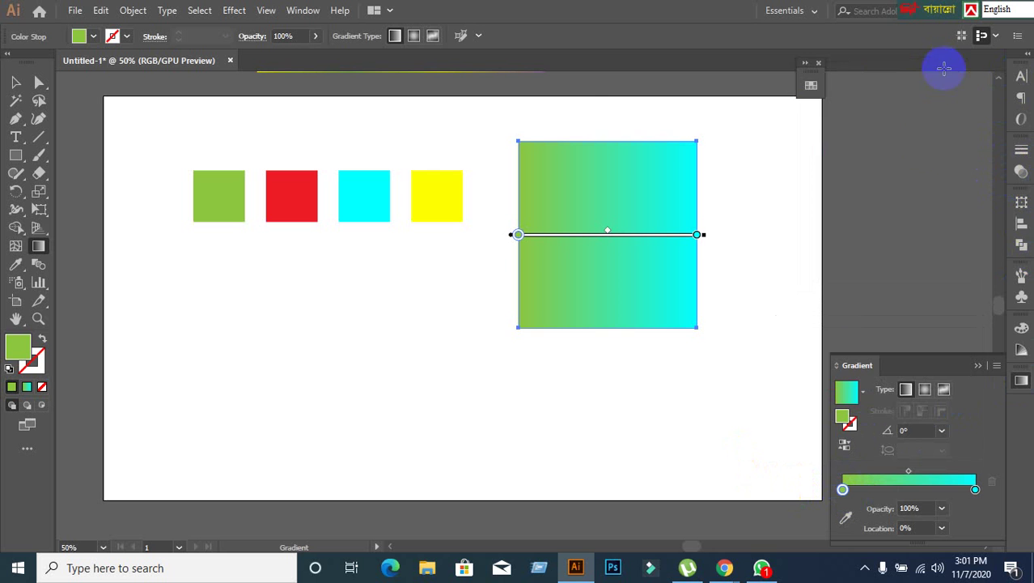
{"action": "left_click", "coordinate": [810, 85]}
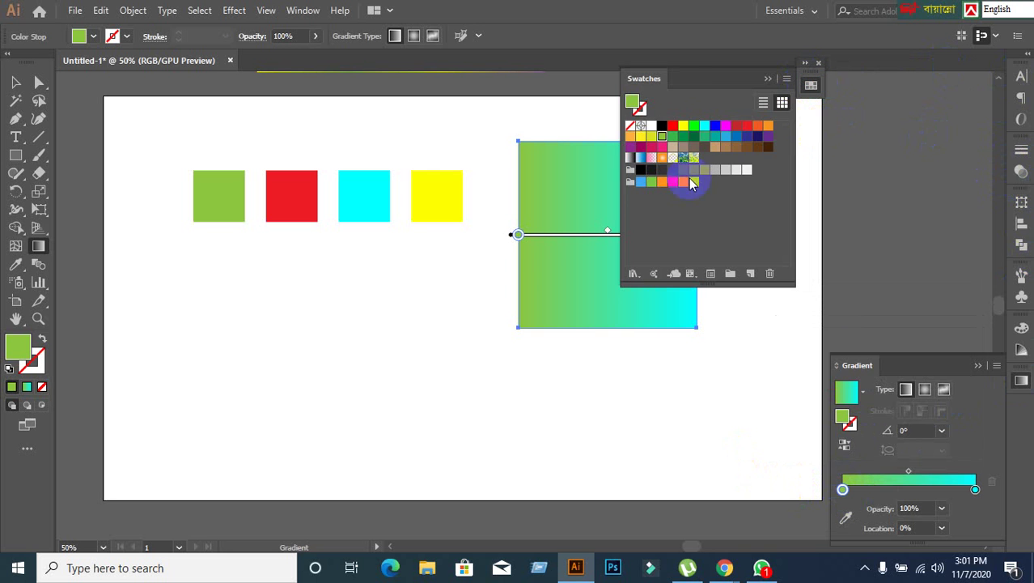
{"action": "left_click_drag", "start_coordinate": [698, 81], "coordinate": [808, 81]}
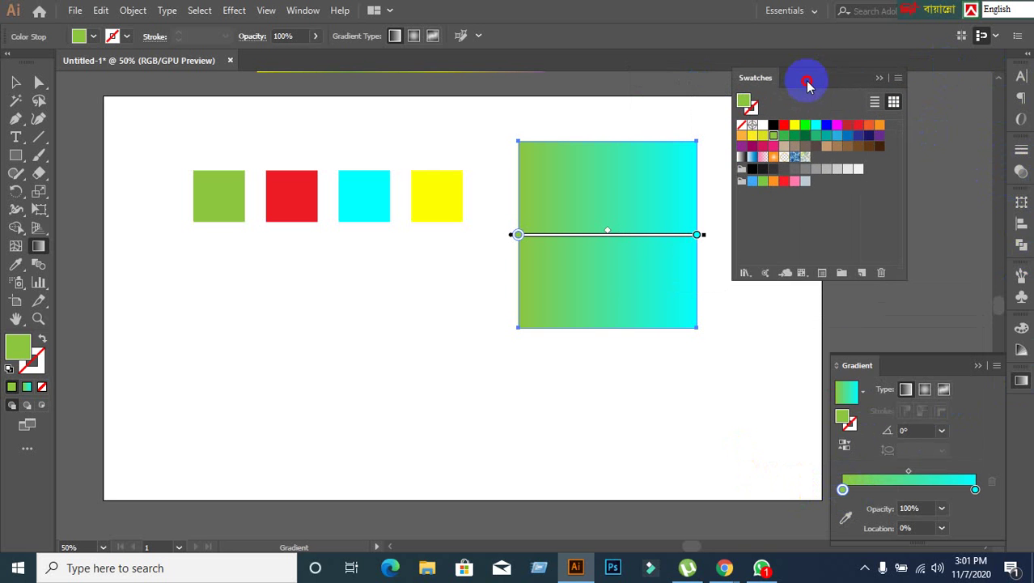
Recolour the gradient's starting stop from the swatches, trying bright green, red and yellow-green before applying yellow.
{"action": "left_click", "coordinate": [805, 127]}
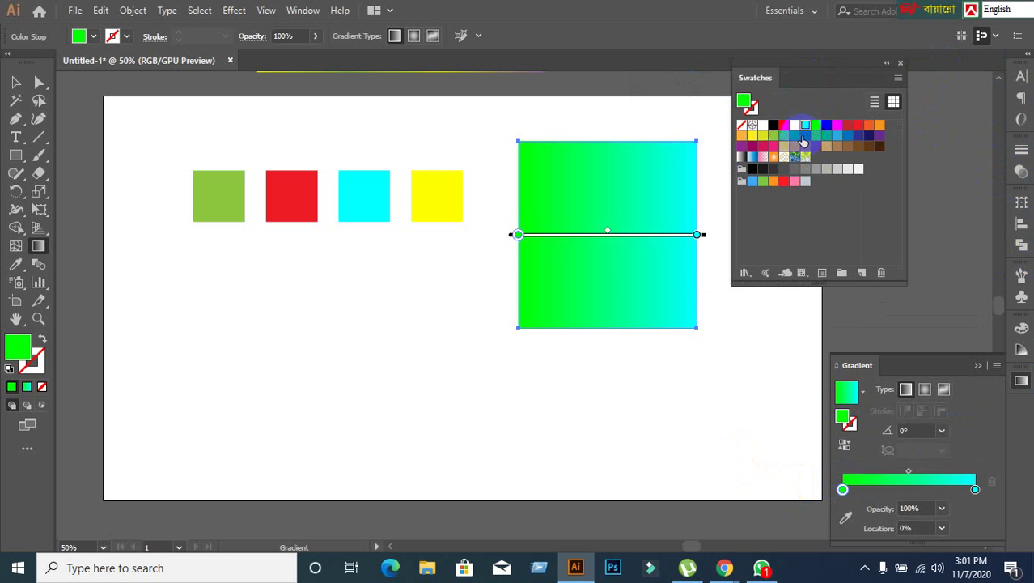
{"action": "left_click", "coordinate": [784, 125]}
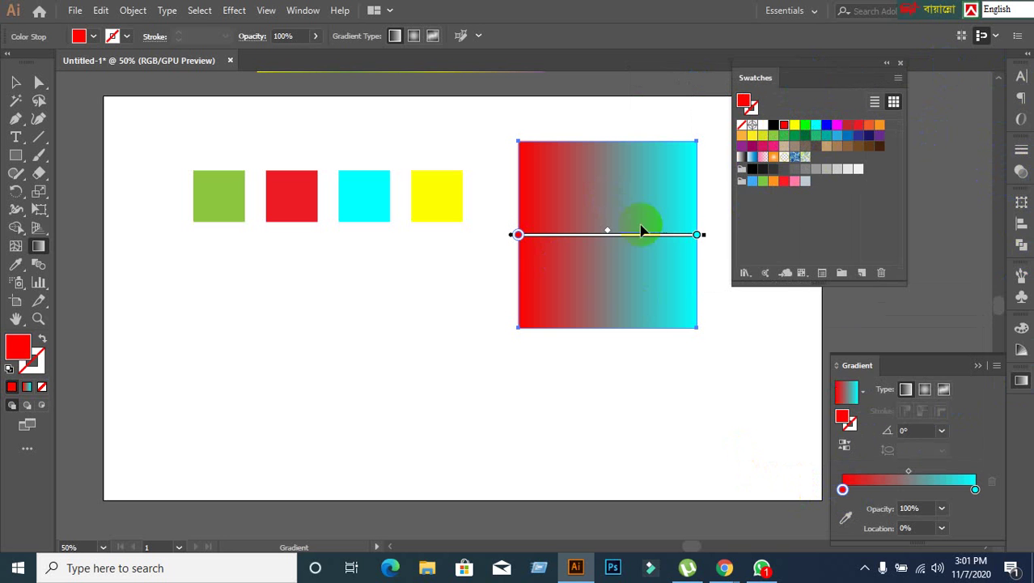
{"action": "left_click", "coordinate": [764, 136]}
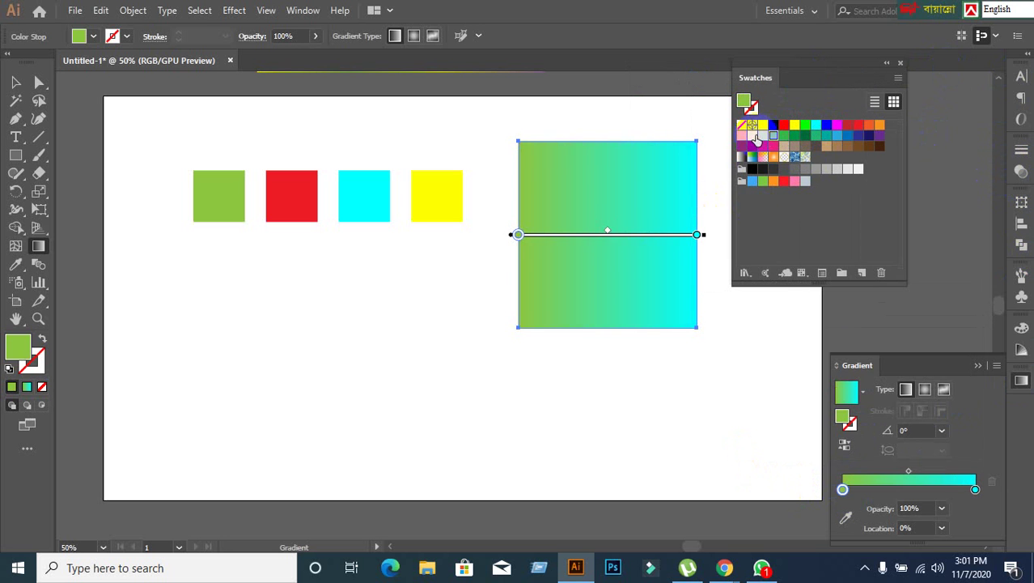
{"action": "left_click", "coordinate": [753, 136]}
Open the list of swatch libraries.
{"action": "left_click", "coordinate": [746, 280]}
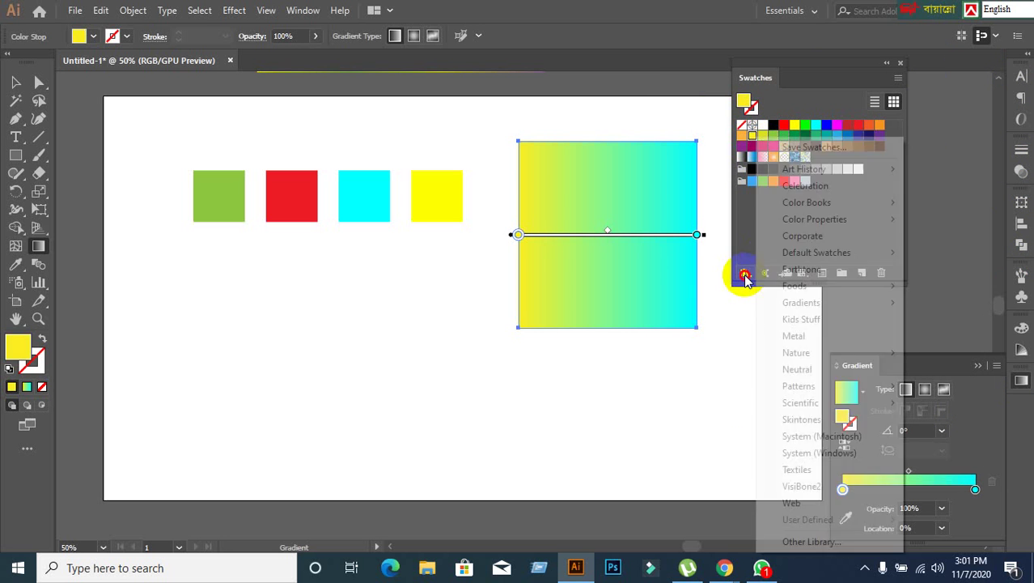
Open the Beverages swatch library and try its green and brown swatches on the gradient's 0% colour stop, ending on dark brown.
{"action": "mouse_move", "coordinate": [813, 287]}
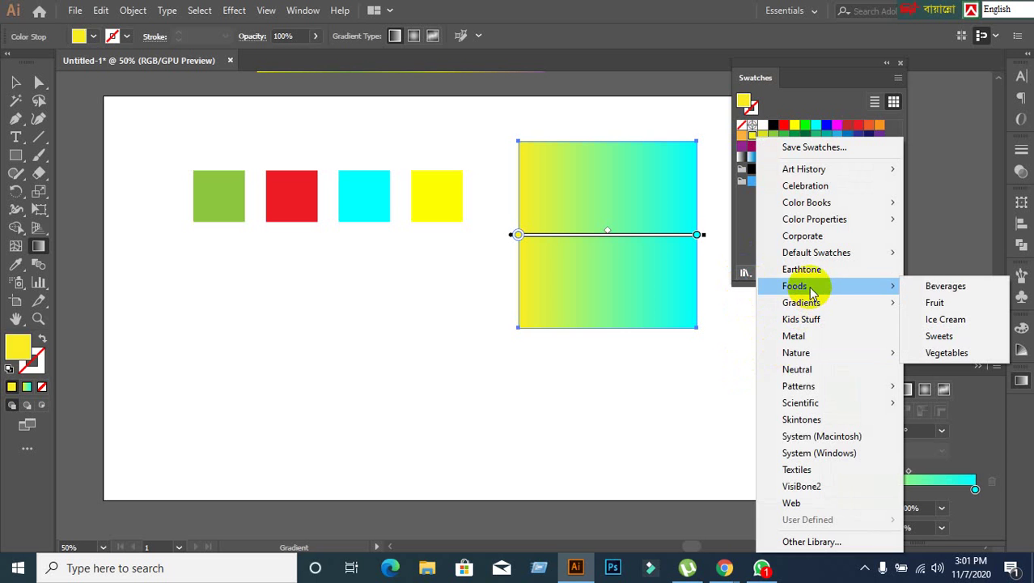
{"action": "left_click", "coordinate": [948, 286]}
{"action": "left_click", "coordinate": [486, 342]}
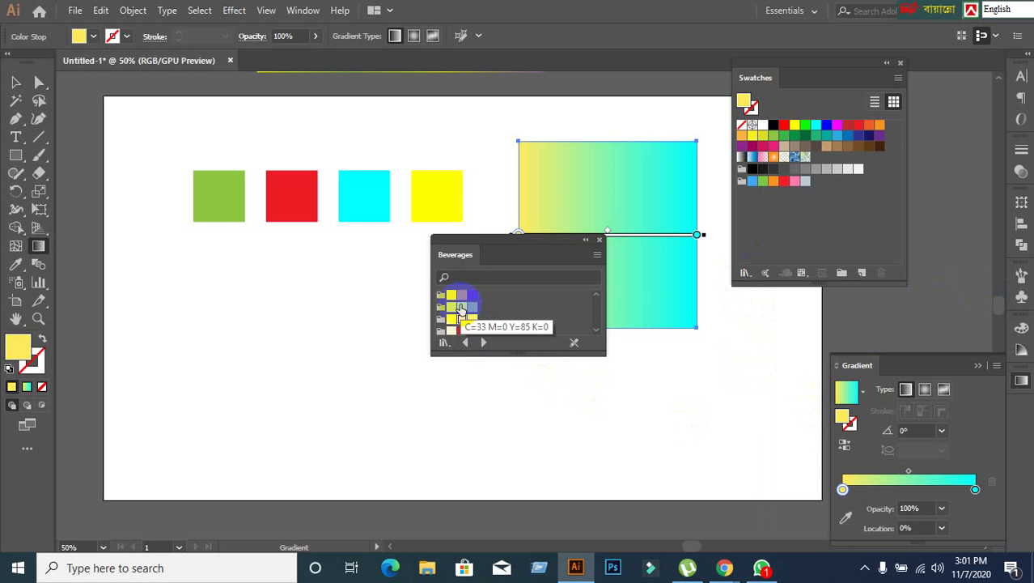
{"action": "left_click", "coordinate": [463, 307]}
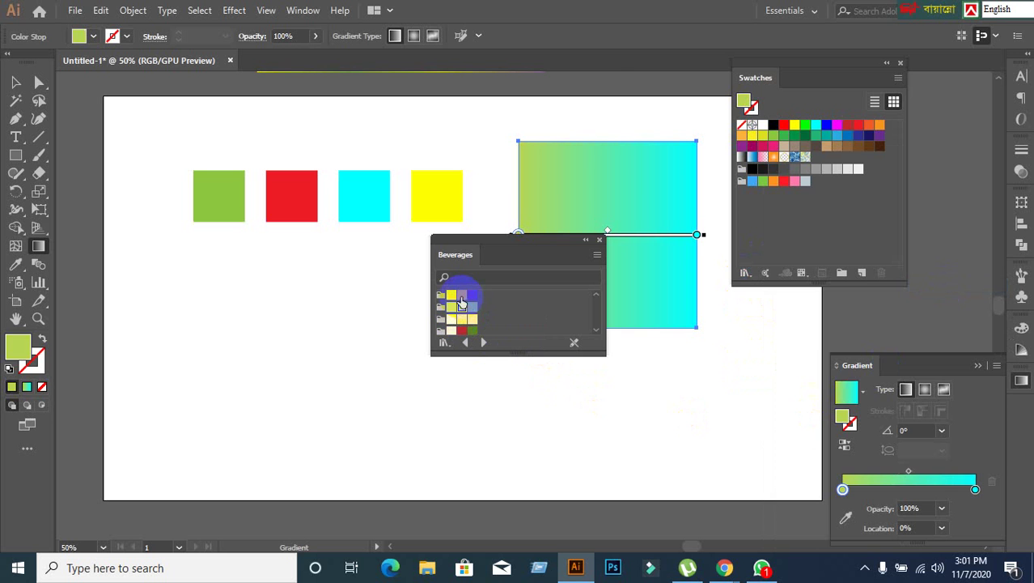
{"action": "left_click", "coordinate": [461, 297]}
{"action": "left_click", "coordinate": [473, 295]}
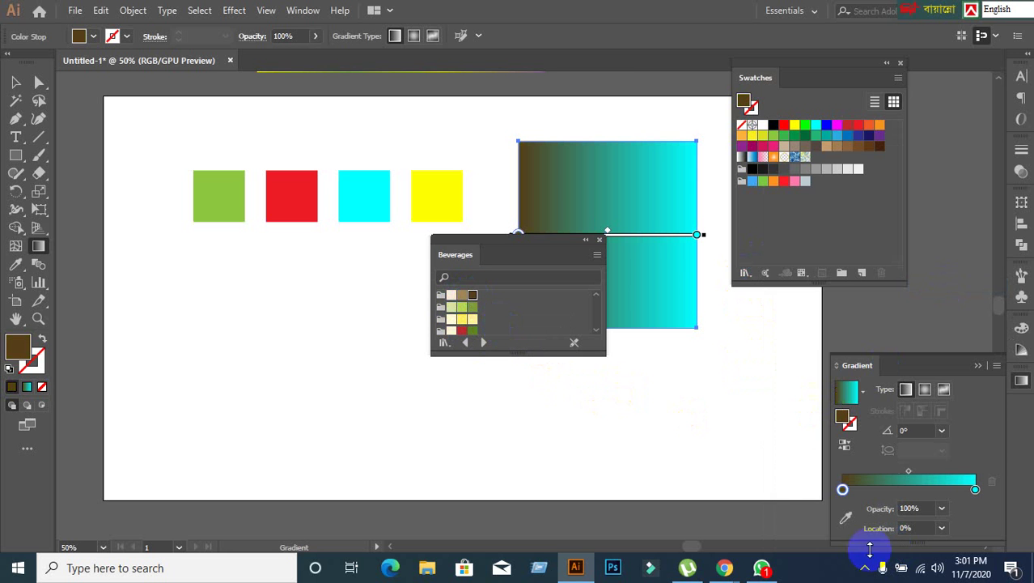
Sample the green, red, cyan and yellow squares in turn with the Eyedropper as the gradient's 0% stop colour, ending on yellow.
{"action": "left_click", "coordinate": [847, 519]}
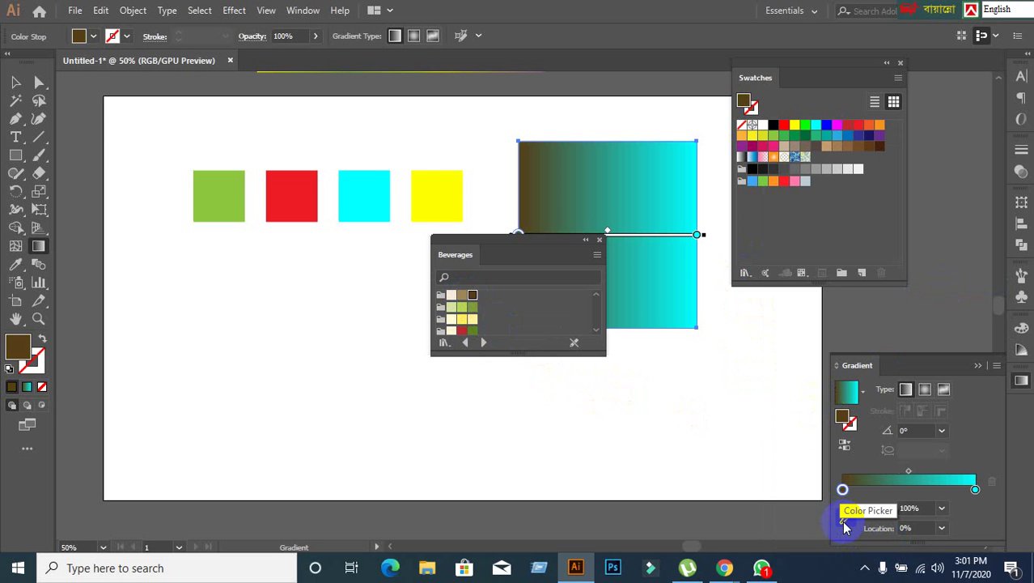
{"action": "left_click", "coordinate": [847, 523]}
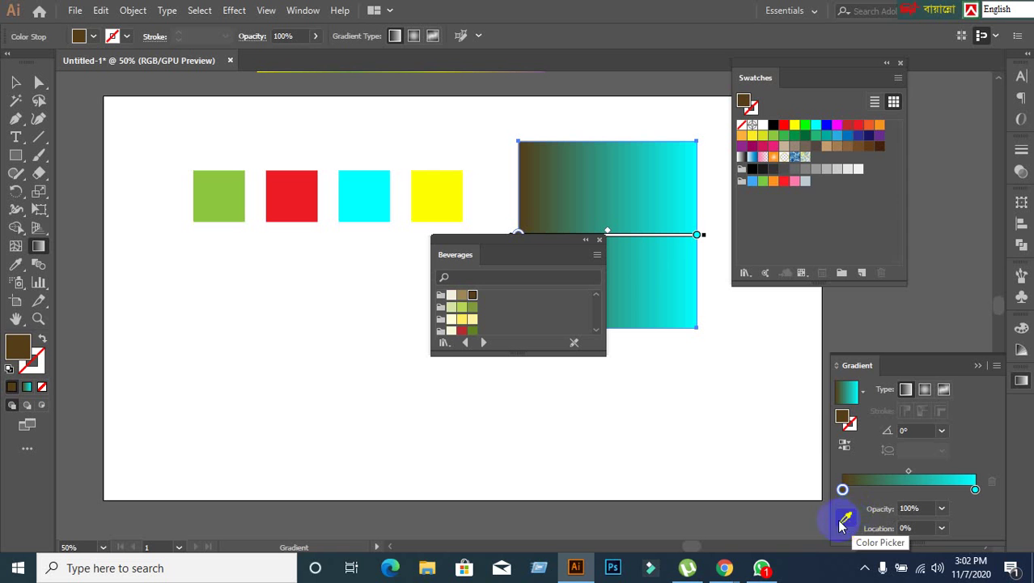
{"action": "left_click", "coordinate": [844, 525]}
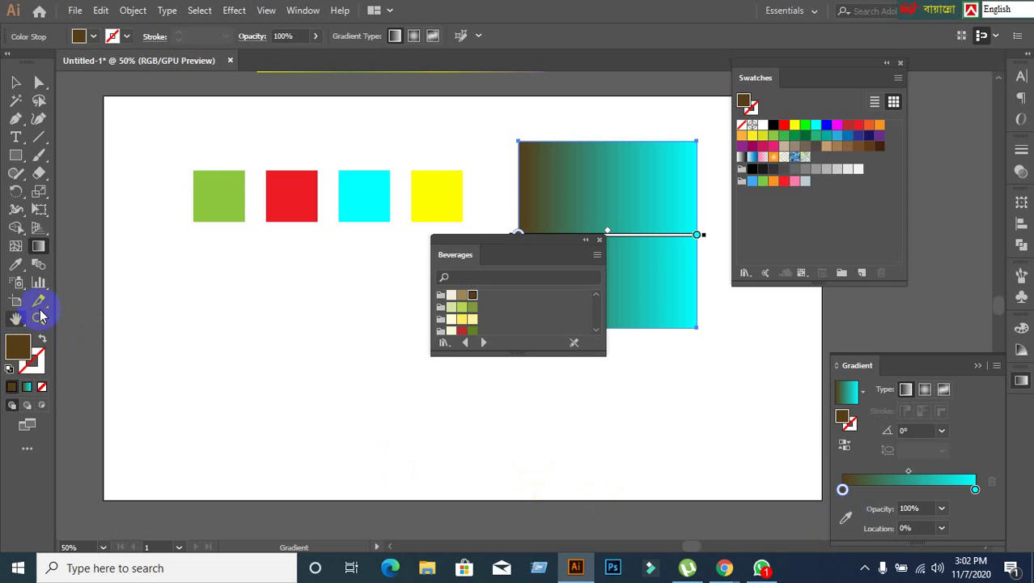
{"action": "left_click", "coordinate": [16, 264]}
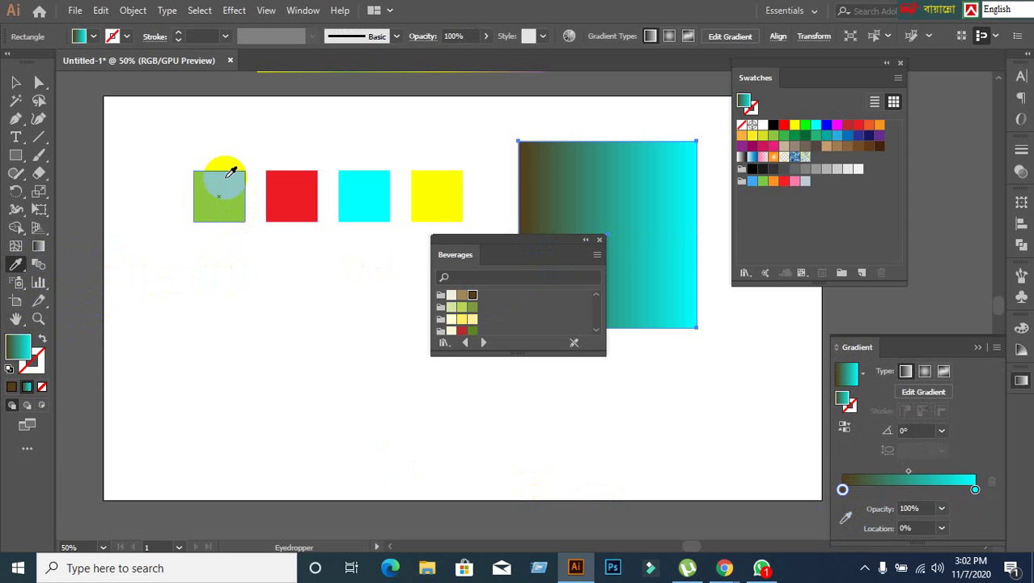
{"action": "left_click", "coordinate": [226, 178]}
{"action": "left_click", "coordinate": [273, 181]}
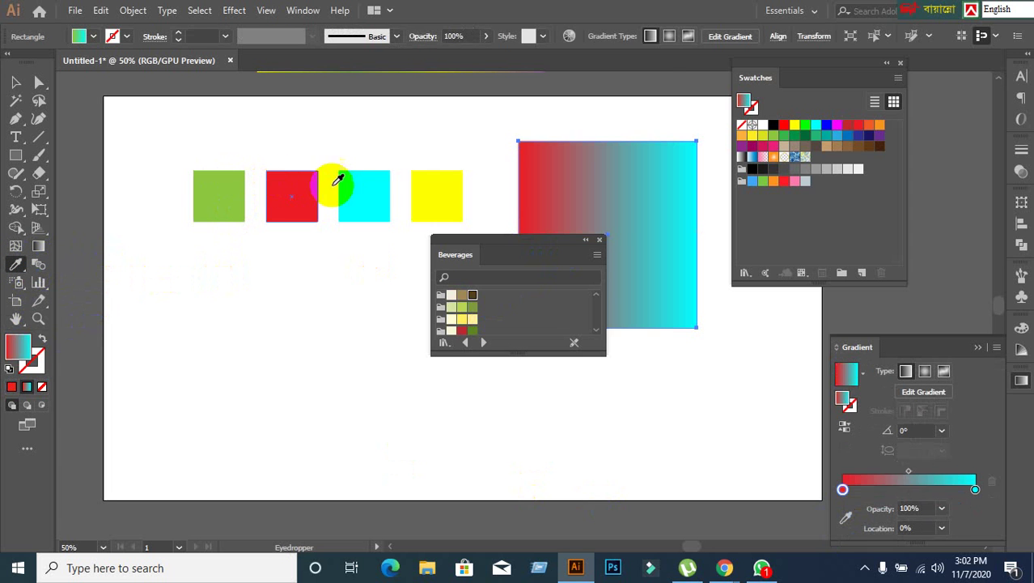
{"action": "left_click", "coordinate": [367, 186]}
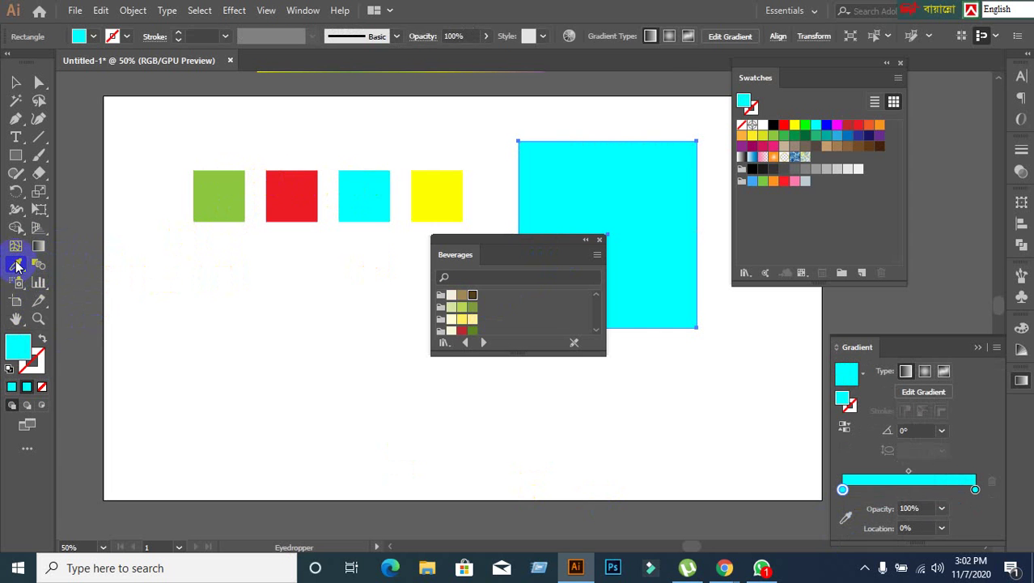
{"action": "left_click", "coordinate": [438, 196]}
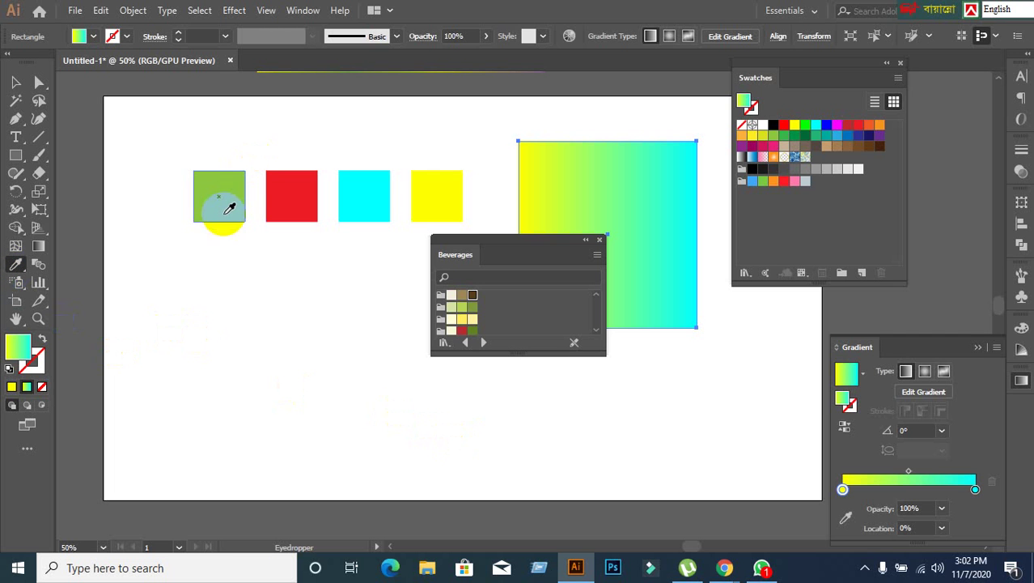
{"action": "left_click", "coordinate": [224, 180]}
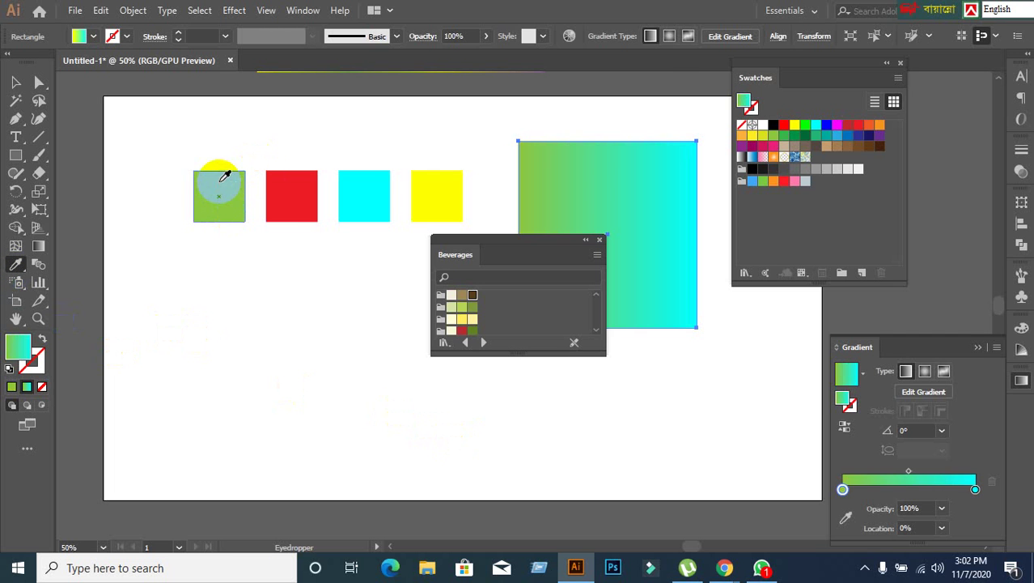
{"action": "left_click", "coordinate": [280, 180]}
{"action": "left_click", "coordinate": [373, 178]}
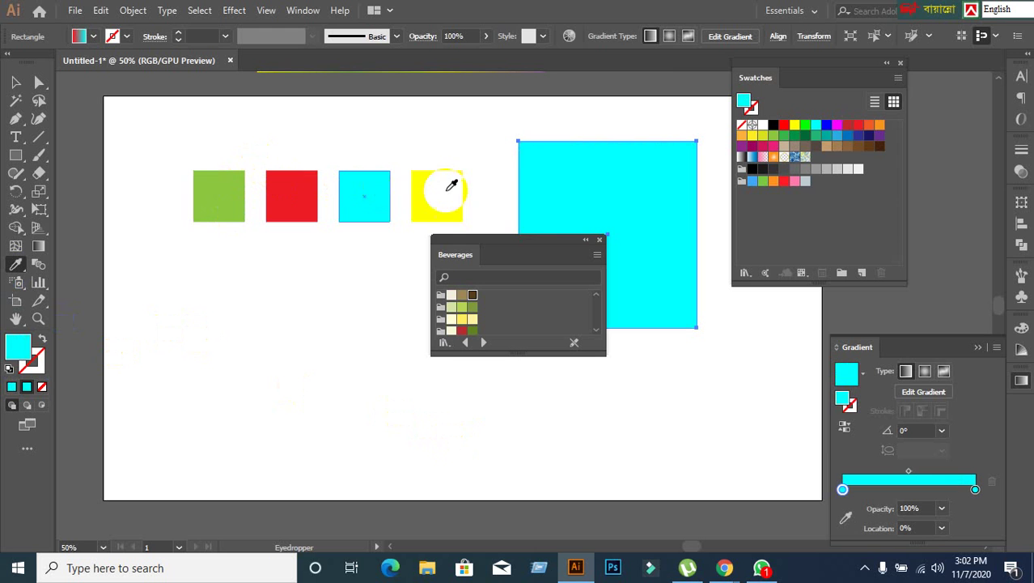
{"action": "left_click", "coordinate": [450, 181]}
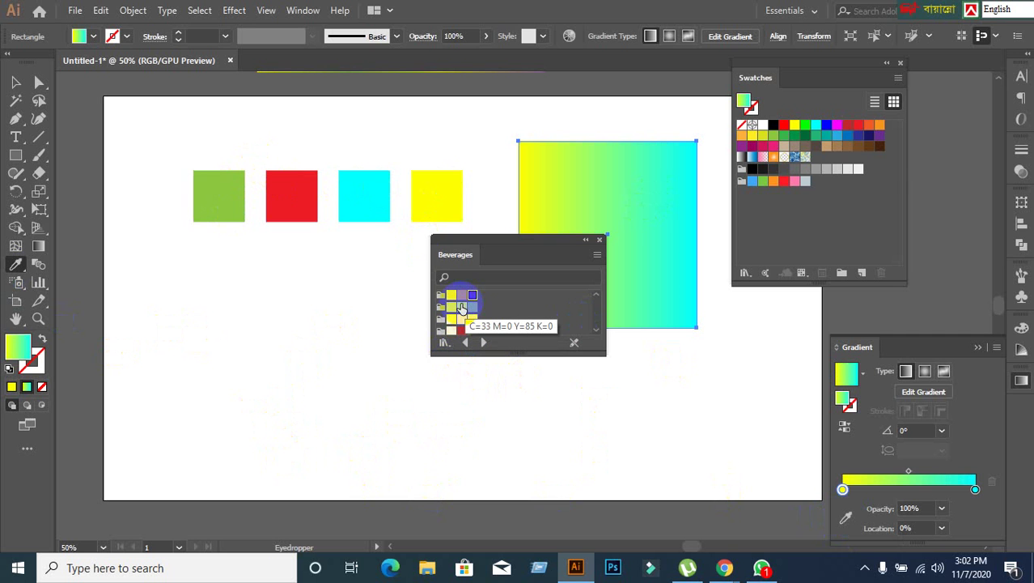
Try the solid green and yellow Beverages swatches on the large rectangle, restoring the gradient in between, and close the library.
{"action": "left_click", "coordinate": [463, 309]}
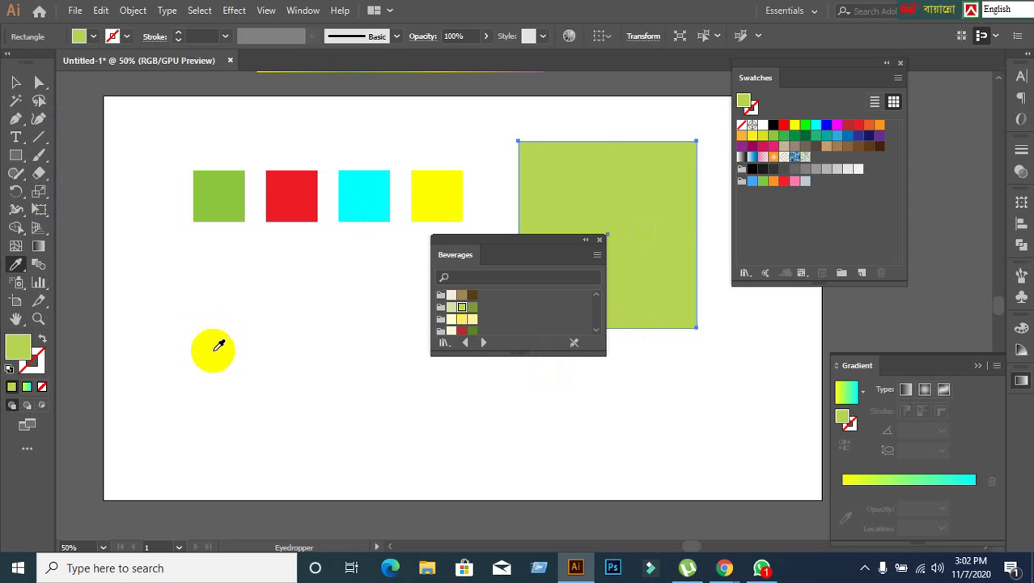
{"action": "key", "text": "period"}
{"action": "left_click", "coordinate": [15, 82]}
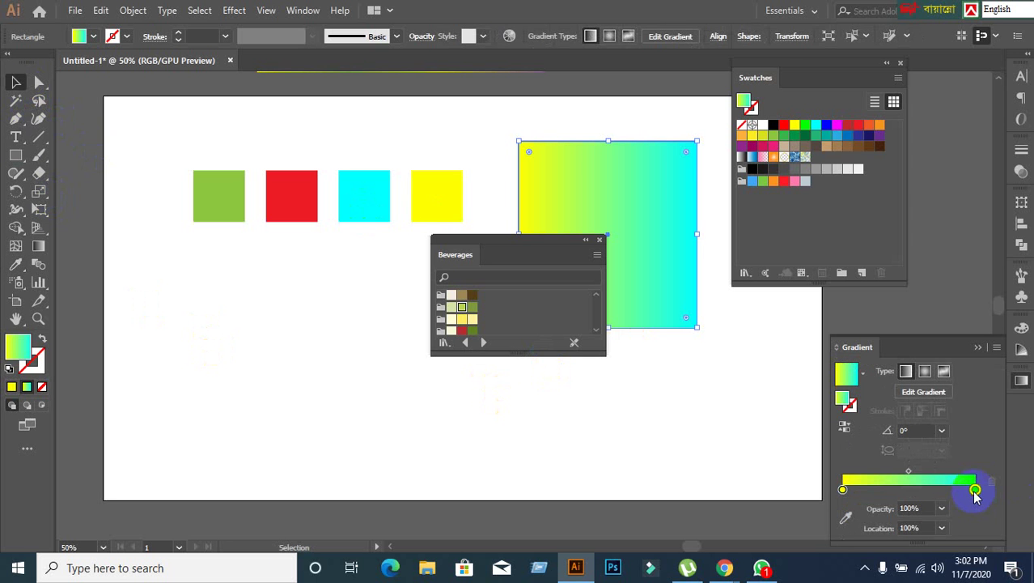
{"action": "left_click", "coordinate": [462, 318]}
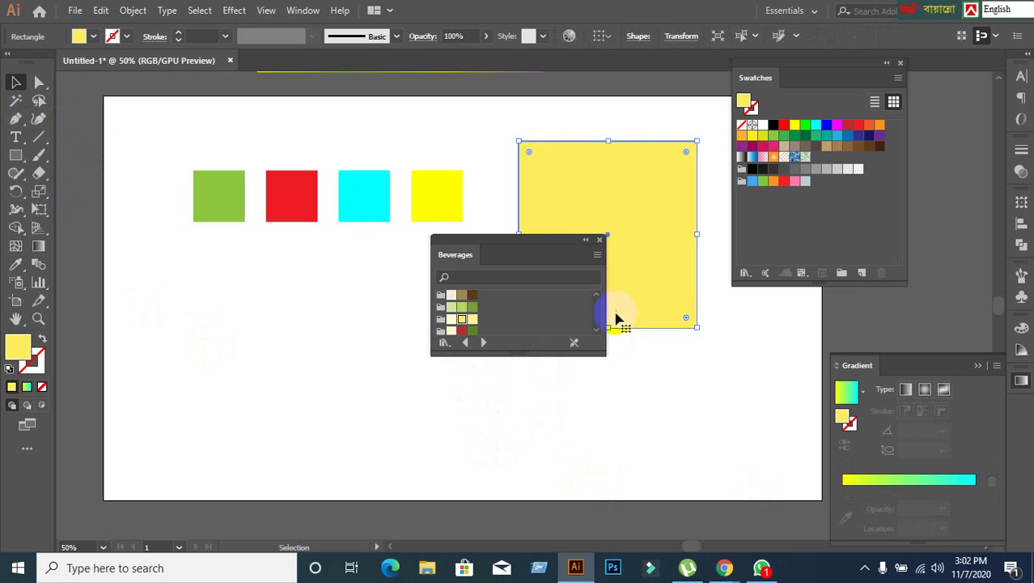
{"action": "left_click", "coordinate": [600, 241]}
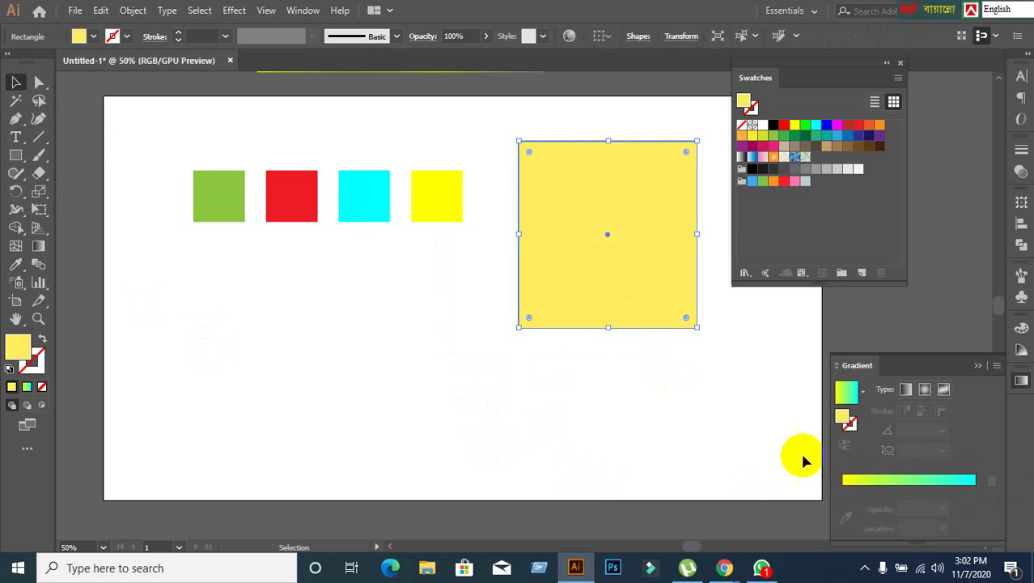
Delete the large rectangle and the red, cyan and yellow squares, keeping only the green square.
{"action": "left_click_drag", "start_coordinate": [623, 303], "coordinate": [595, 358]}
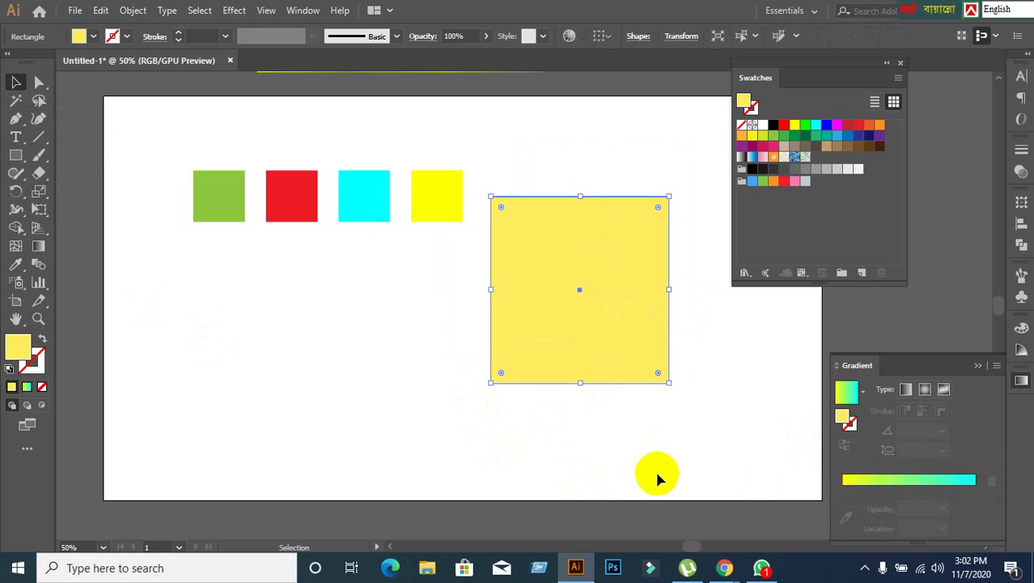
{"action": "key", "text": "Delete"}
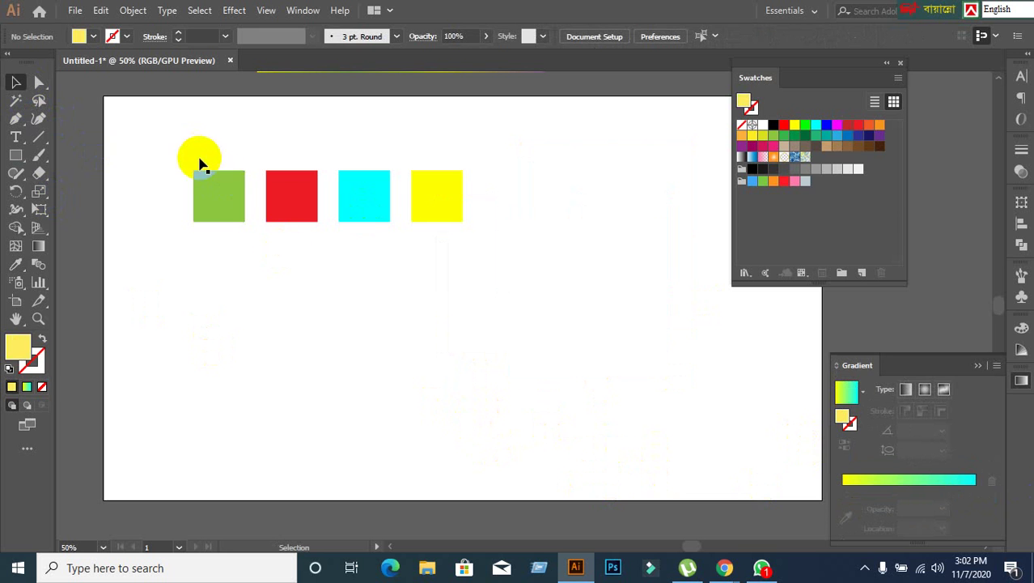
{"action": "left_click", "coordinate": [229, 208]}
{"action": "left_click_drag", "start_coordinate": [276, 161], "coordinate": [593, 270]}
{"action": "left_click_drag", "start_coordinate": [444, 208], "coordinate": [607, 211]}
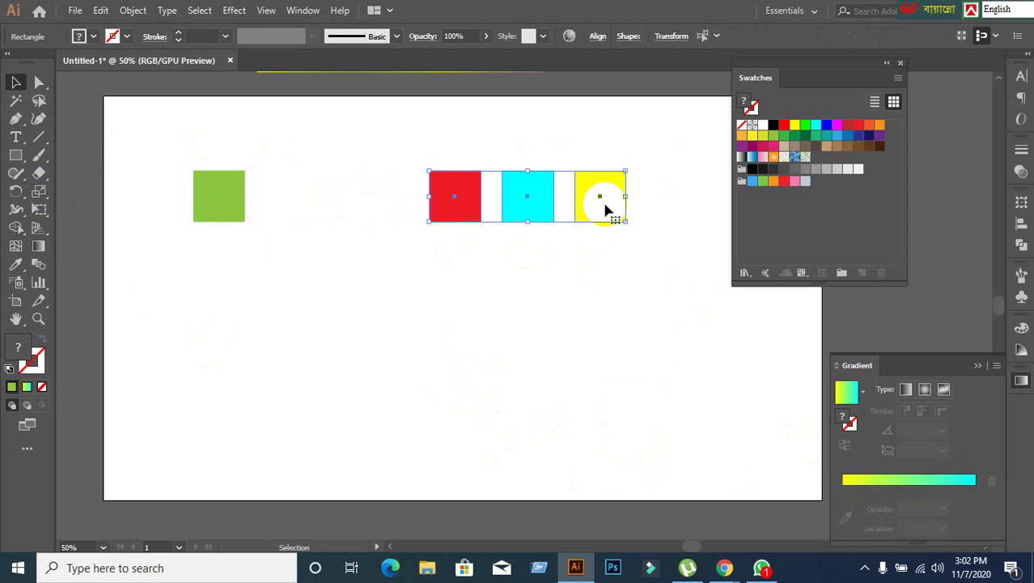
{"action": "key", "text": "Delete"}
Enlarge the green square to about four times its width and move it near the middle of the artboard.
{"action": "left_click", "coordinate": [227, 192]}
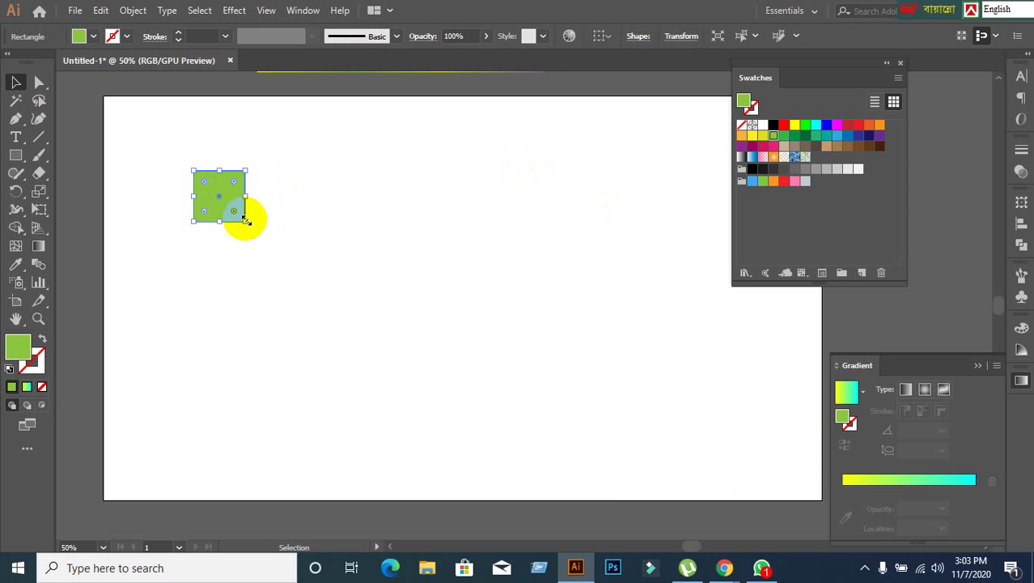
{"action": "left_click_drag", "start_coordinate": [246, 220], "coordinate": [485, 387]}
{"action": "left_click_drag", "start_coordinate": [335, 333], "coordinate": [510, 314]}
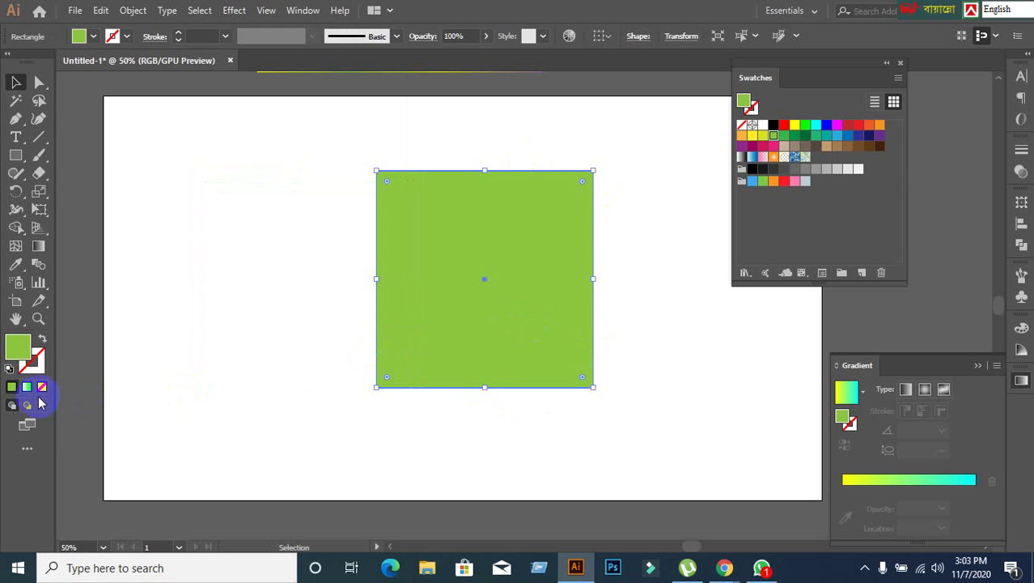
Apply the yellow-to-cyan gradient fill to the square and revert it to solid green.
{"action": "left_click", "coordinate": [23, 389]}
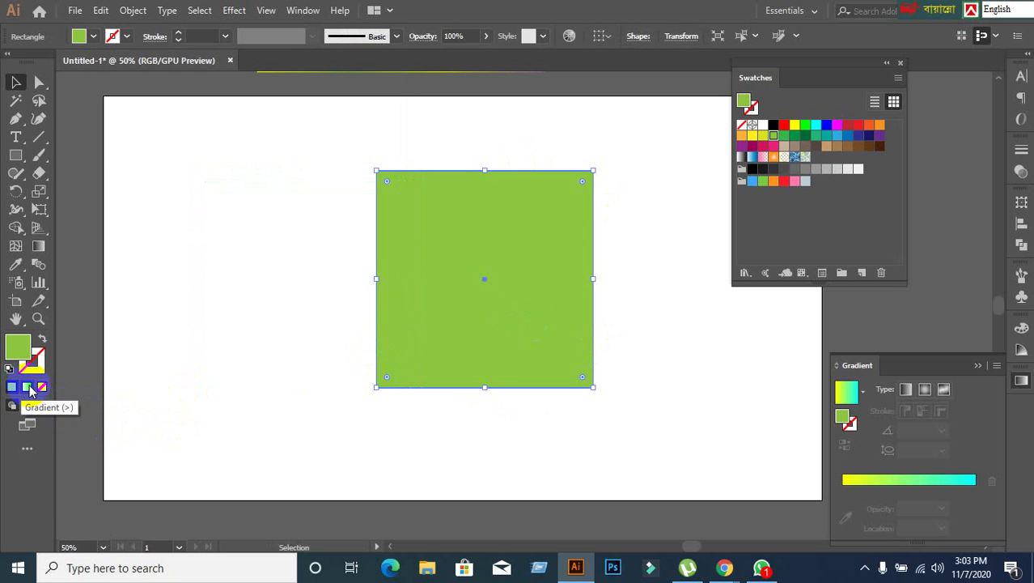
{"action": "left_click", "coordinate": [30, 389]}
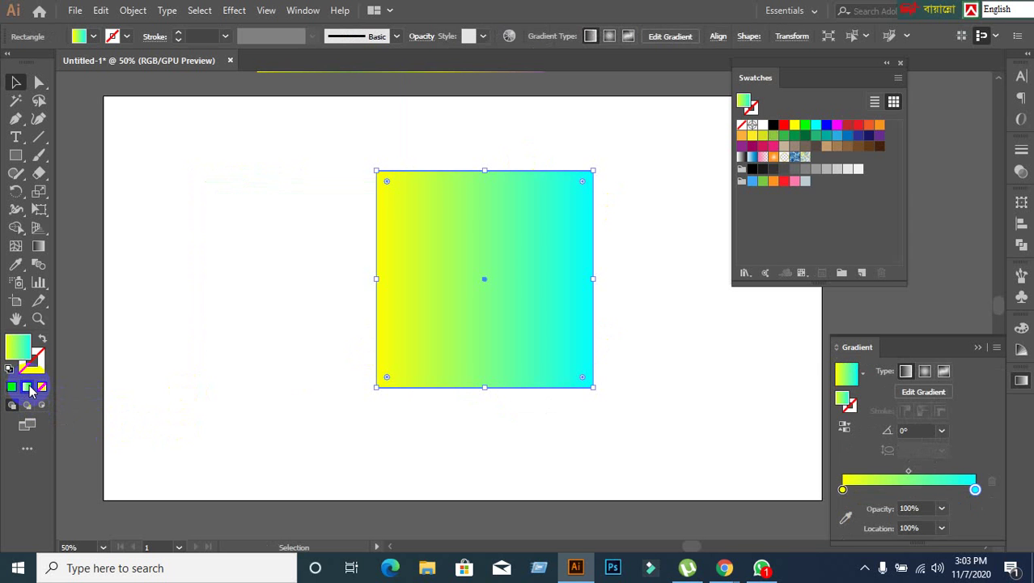
{"action": "key", "text": "comma"}
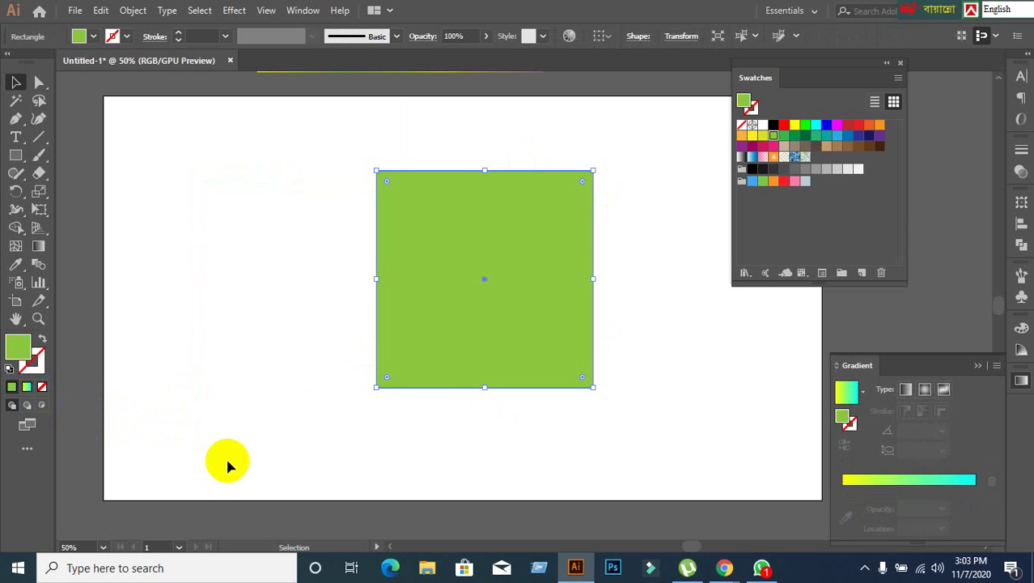
Fill the green square with a gradient and choose the White, Black preset for it.
{"action": "left_click", "coordinate": [1021, 382]}
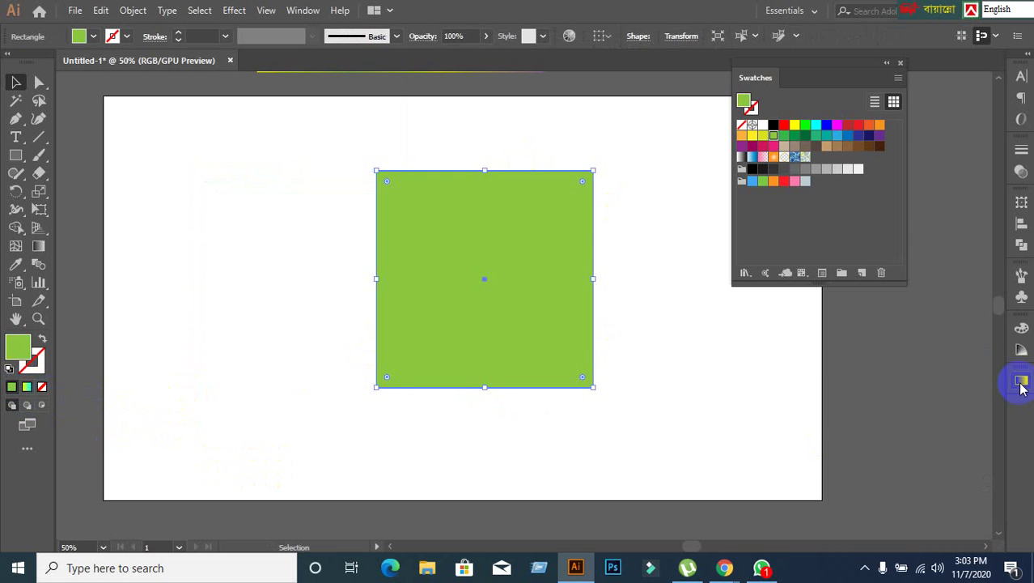
{"action": "left_click", "coordinate": [1021, 383]}
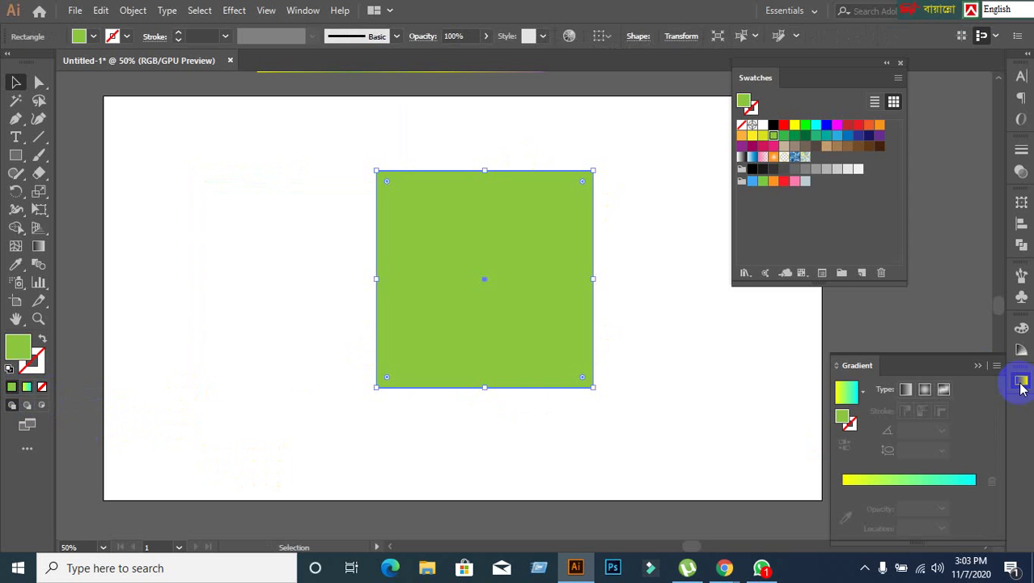
{"action": "left_click", "coordinate": [856, 394]}
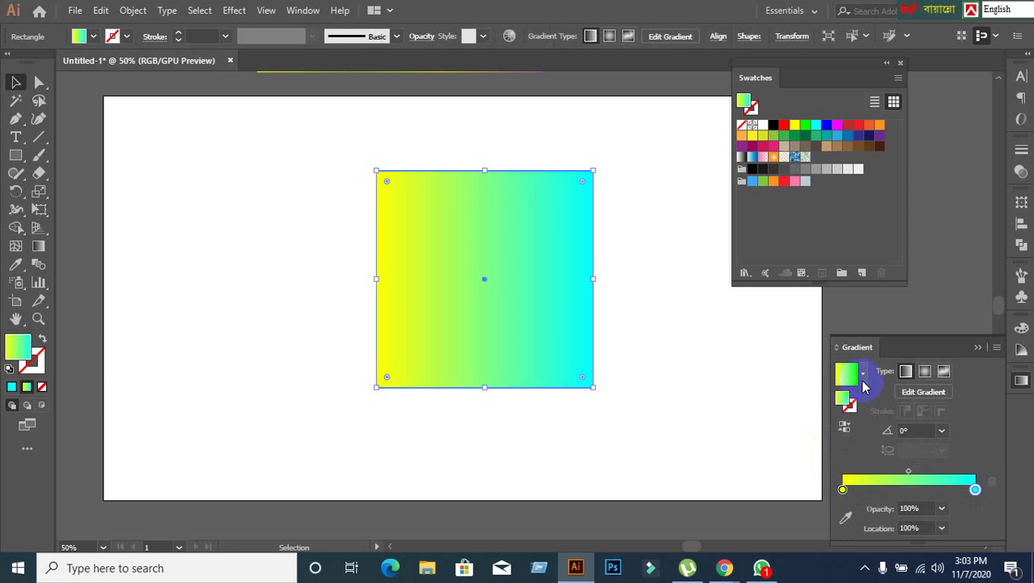
{"action": "left_click", "coordinate": [864, 377]}
{"action": "scroll", "coordinate": [812, 424], "scroll_direction": "up", "scroll_amount": 1}
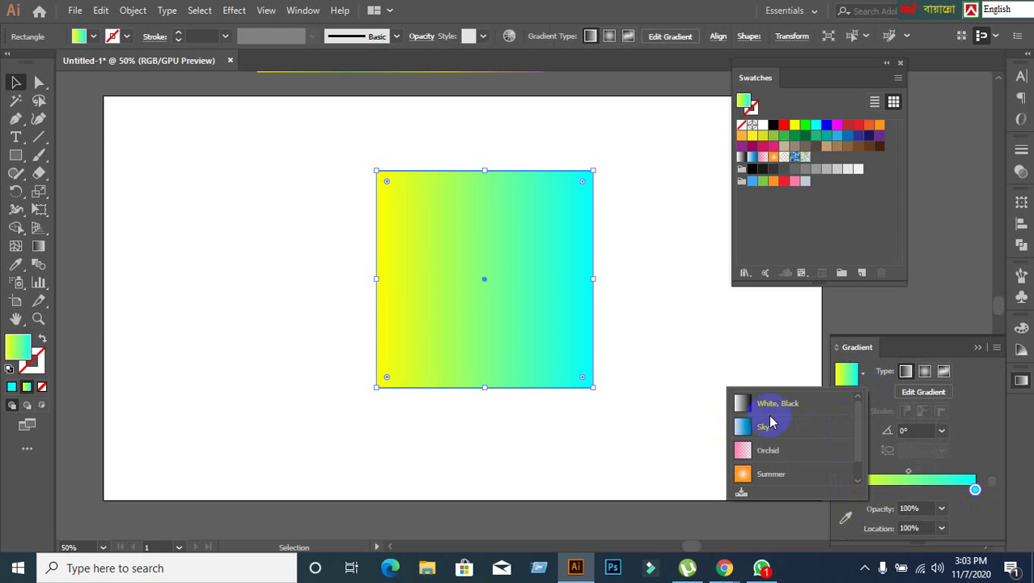
{"action": "left_click", "coordinate": [743, 405]}
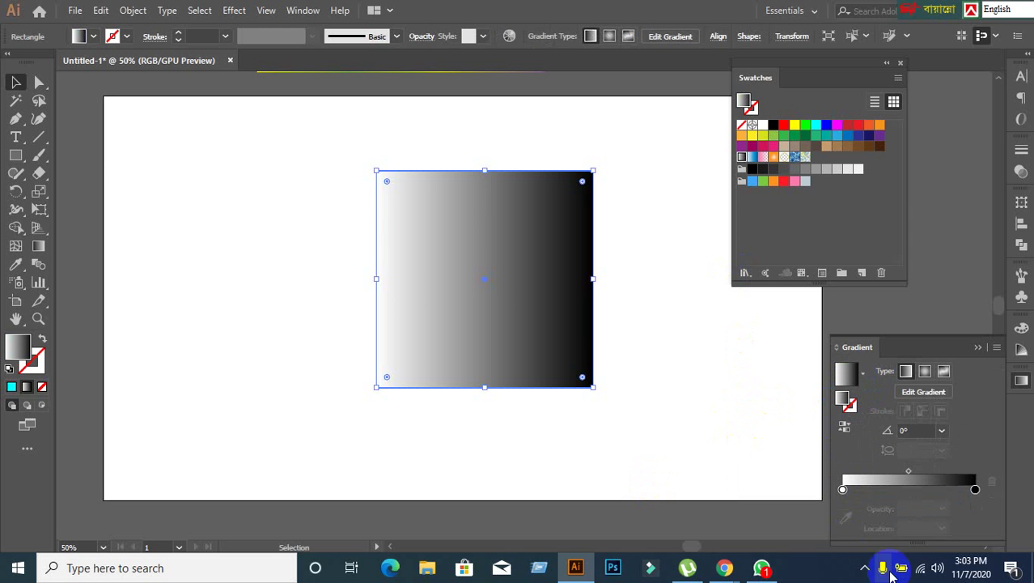
Try to recolour the gradient's white stop with the red swatch, restore the gradient fill and reselect the white stop.
{"action": "left_click", "coordinate": [843, 491]}
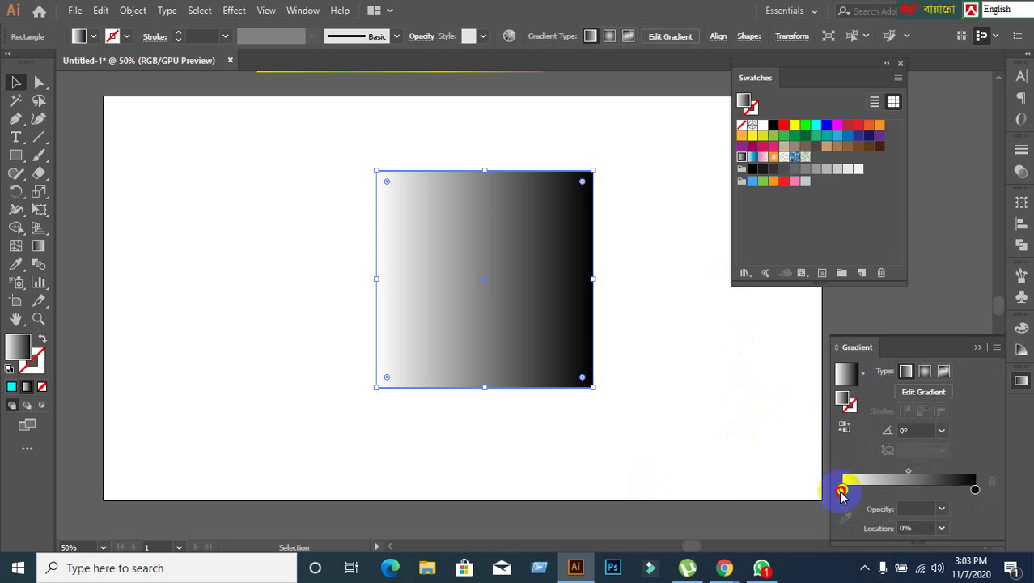
{"action": "left_click", "coordinate": [786, 125]}
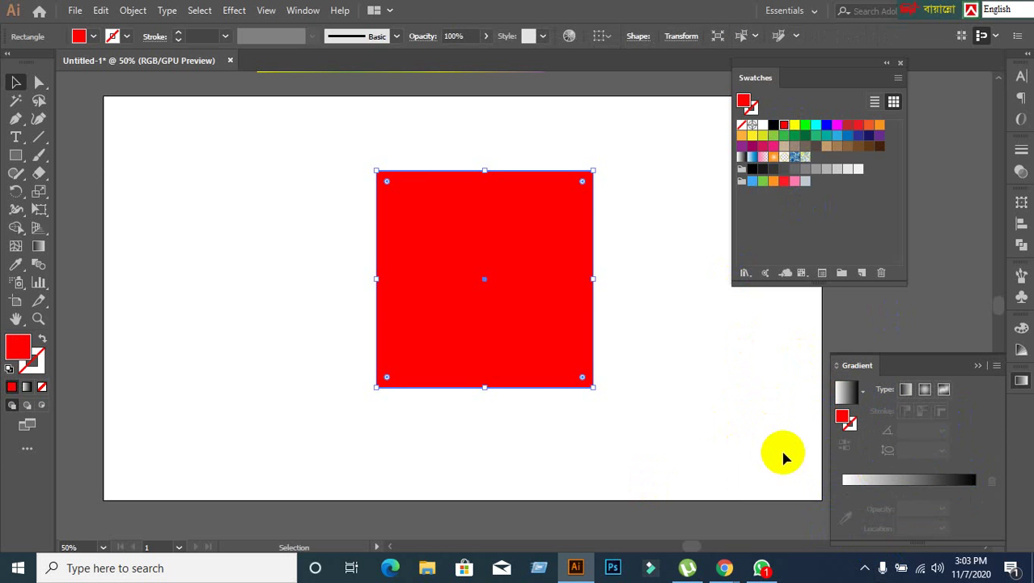
{"action": "key", "text": "period"}
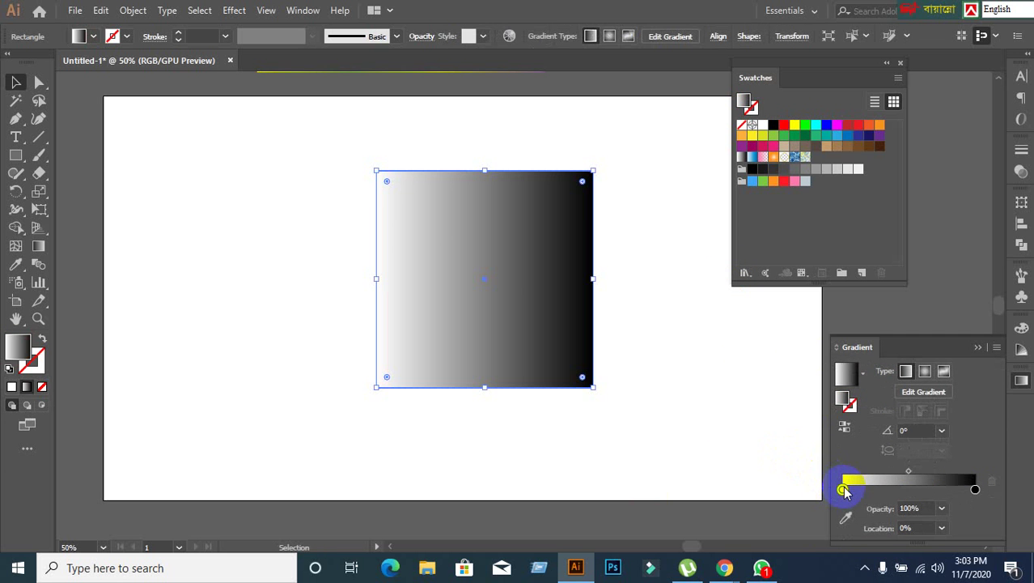
{"action": "left_click", "coordinate": [844, 489]}
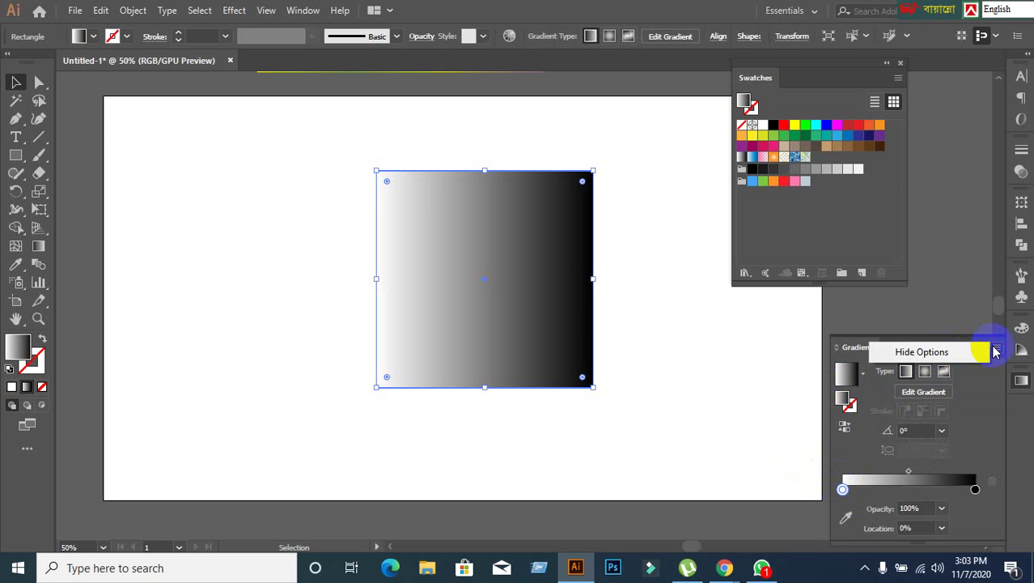
Recolour the gradient's white stop with the cyan swatch.
{"action": "left_click", "coordinate": [844, 489]}
{"action": "double_click", "coordinate": [844, 489]}
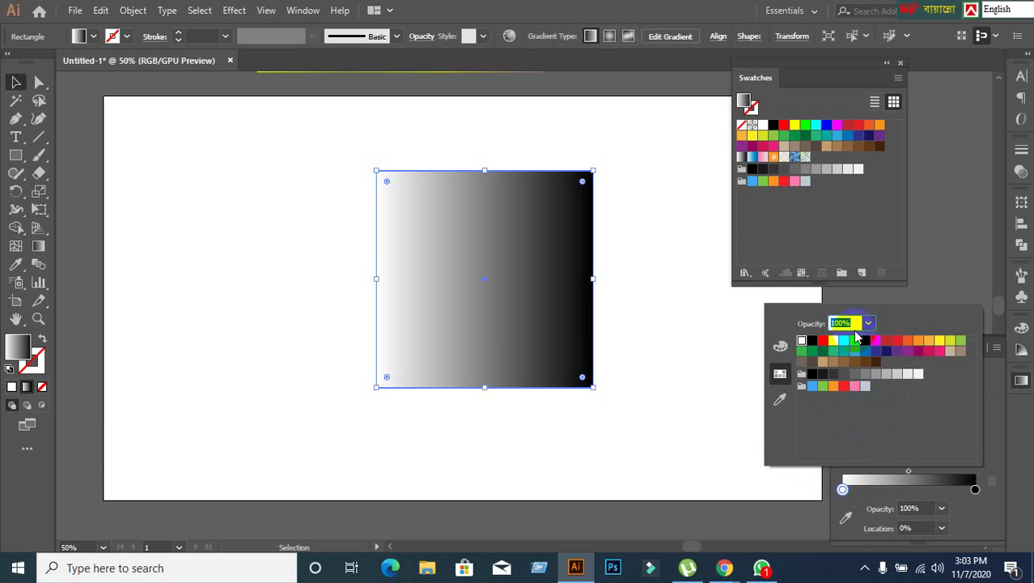
{"action": "left_click", "coordinate": [855, 343]}
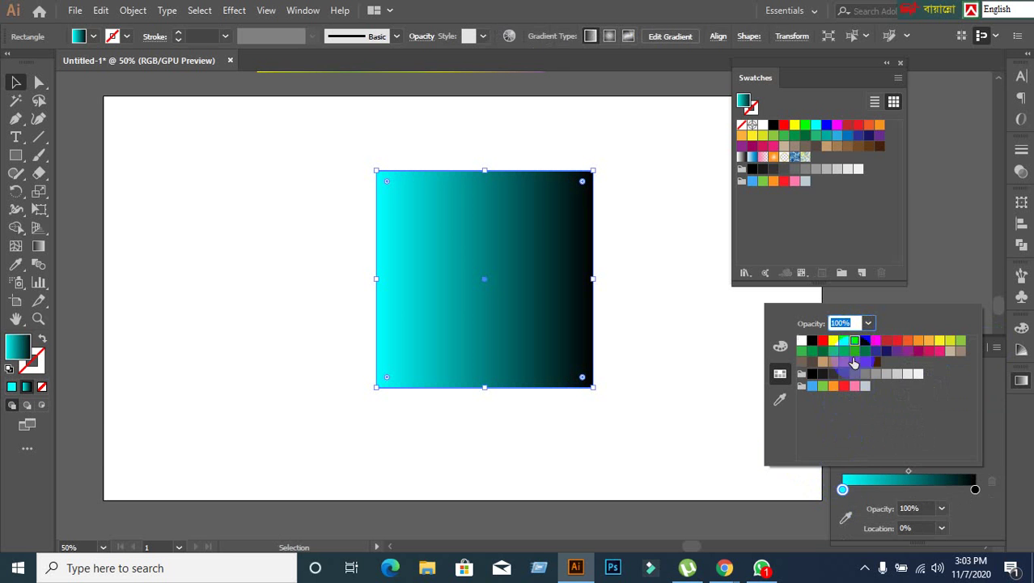
Try to recolour the cyan stop with the blue swatch and the black stop with a red swatch, restoring the gradient fill each time.
{"action": "left_click", "coordinate": [843, 489]}
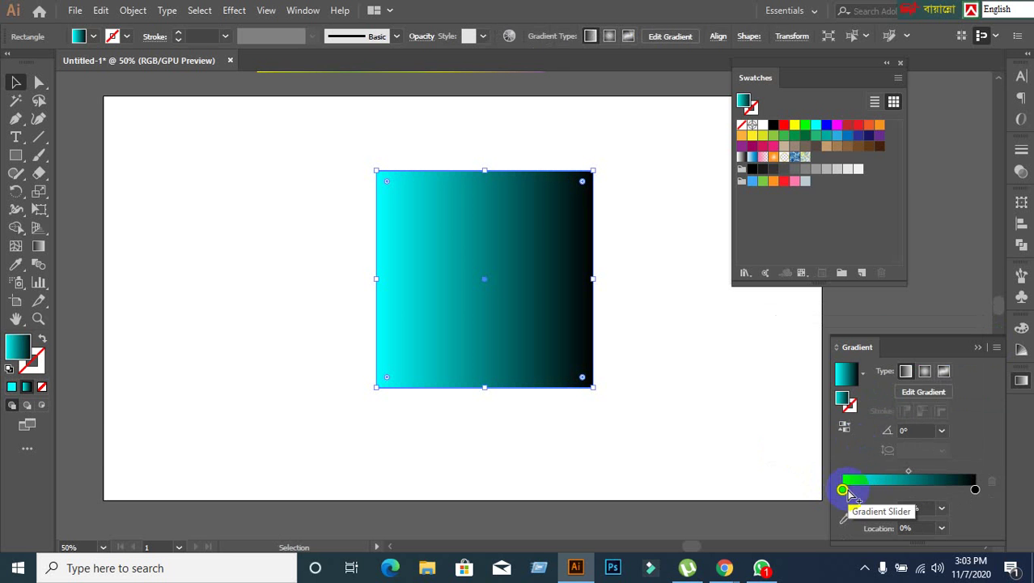
{"action": "left_click", "coordinate": [826, 125]}
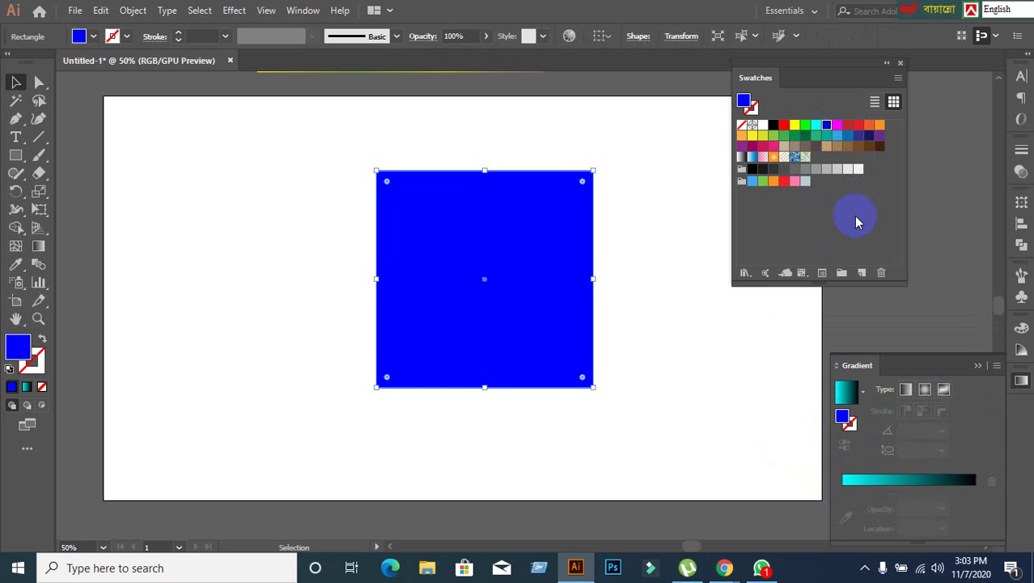
{"action": "left_click", "coordinate": [846, 392]}
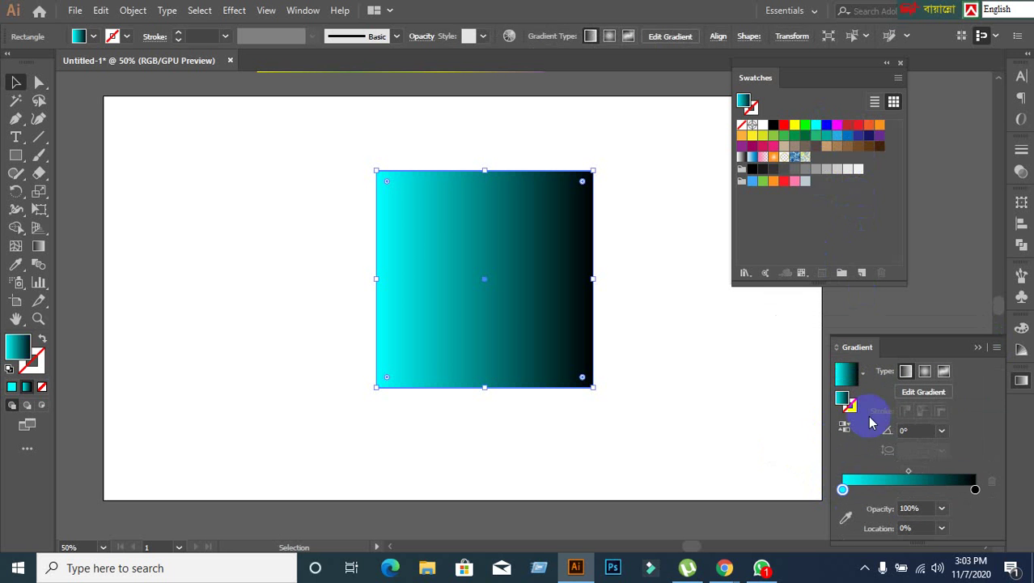
{"action": "left_click", "coordinate": [976, 491]}
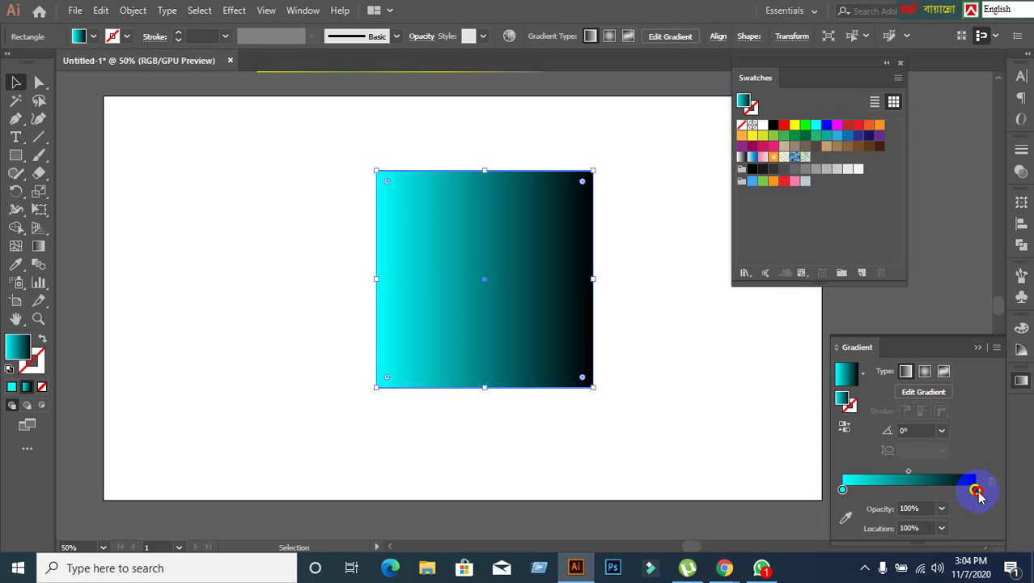
{"action": "left_click", "coordinate": [858, 129]}
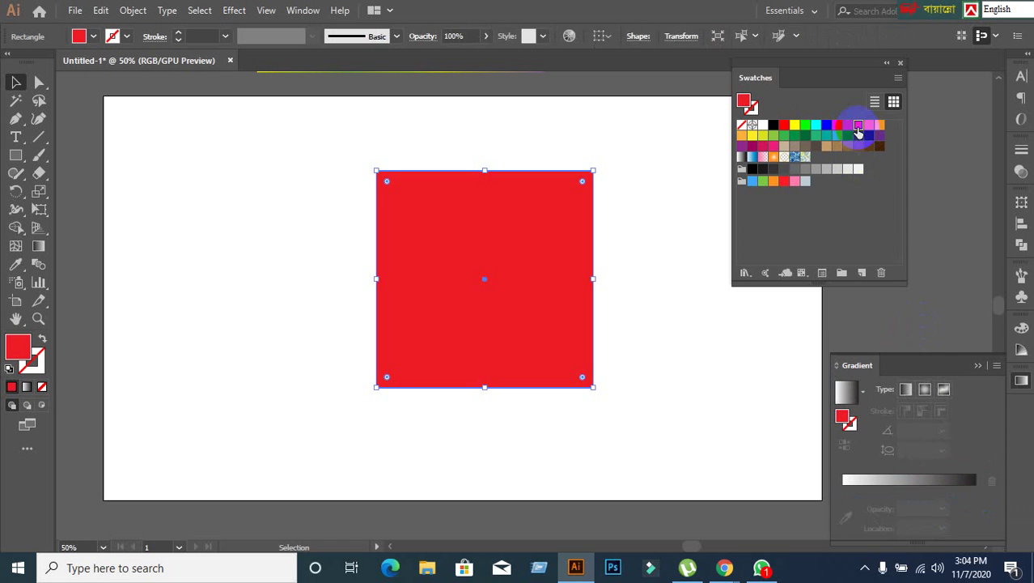
{"action": "key", "text": "ctrl+z"}
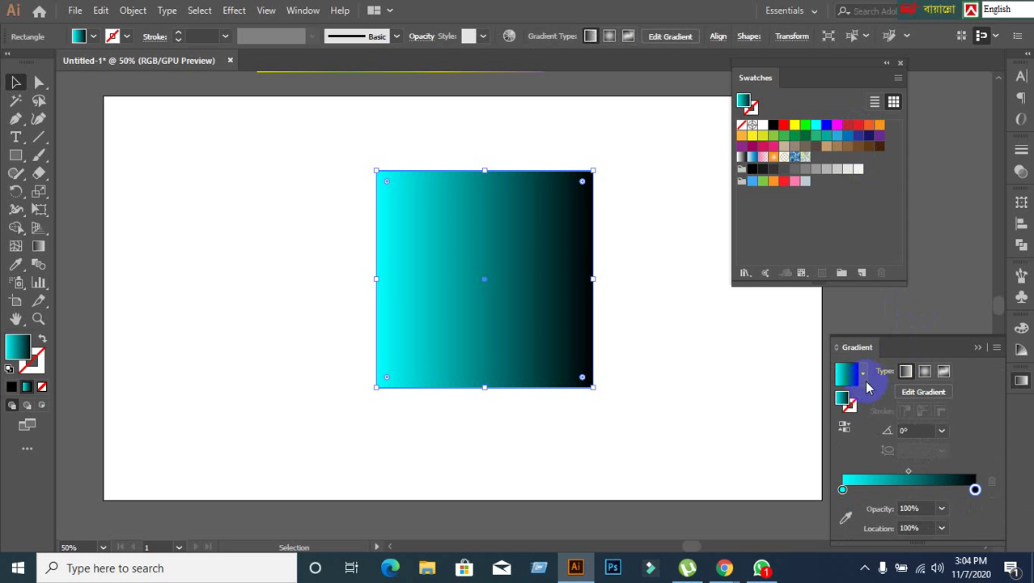
Open the black stop's colour options and switch its colour sliders from RGB to grayscale.
{"action": "left_click", "coordinate": [975, 491]}
{"action": "left_click", "coordinate": [977, 490]}
{"action": "double_click", "coordinate": [977, 490]}
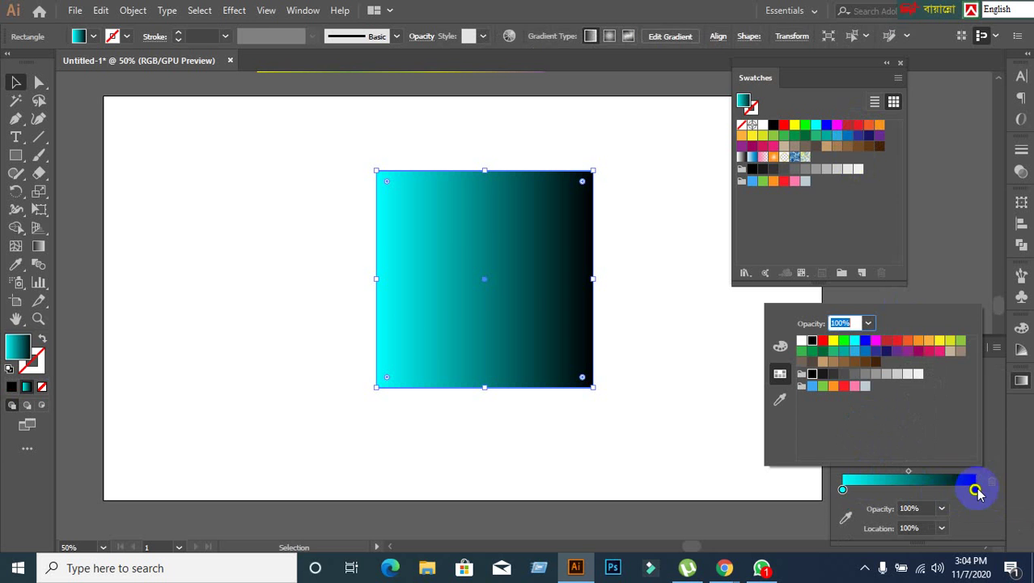
{"action": "left_click", "coordinate": [779, 346]}
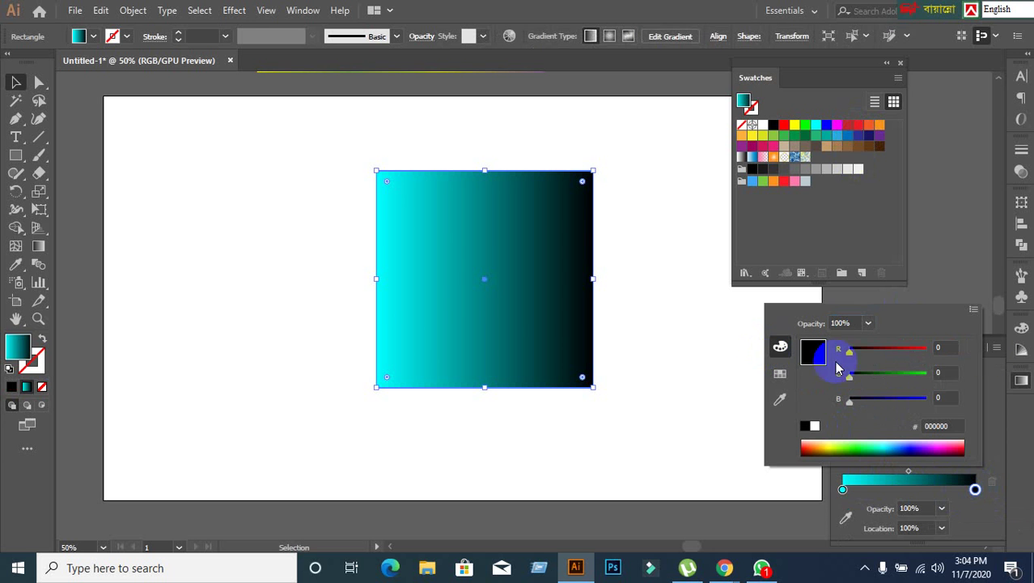
{"action": "left_click", "coordinate": [972, 312]}
{"action": "left_click", "coordinate": [971, 315]}
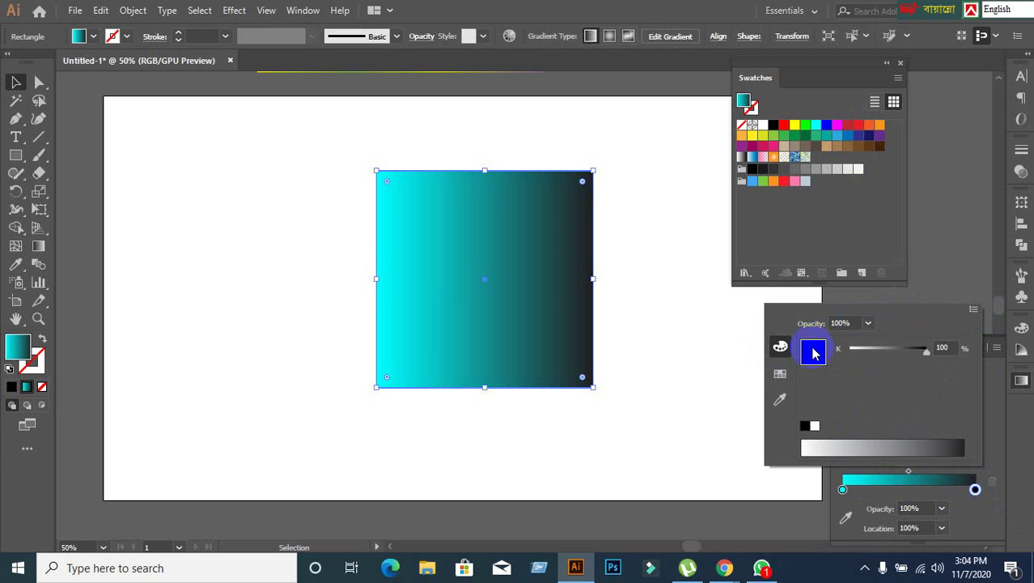
Recolour the dark end stop from the stop's swatches, trying cyan, light orange and dark brown before settling on light brown.
{"action": "left_click", "coordinate": [779, 373]}
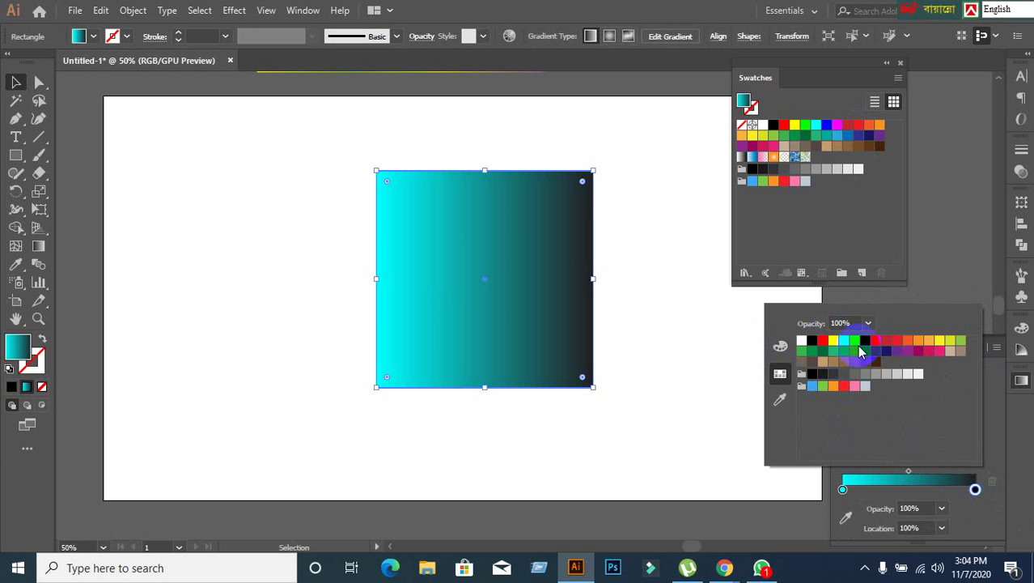
{"action": "left_click", "coordinate": [854, 340]}
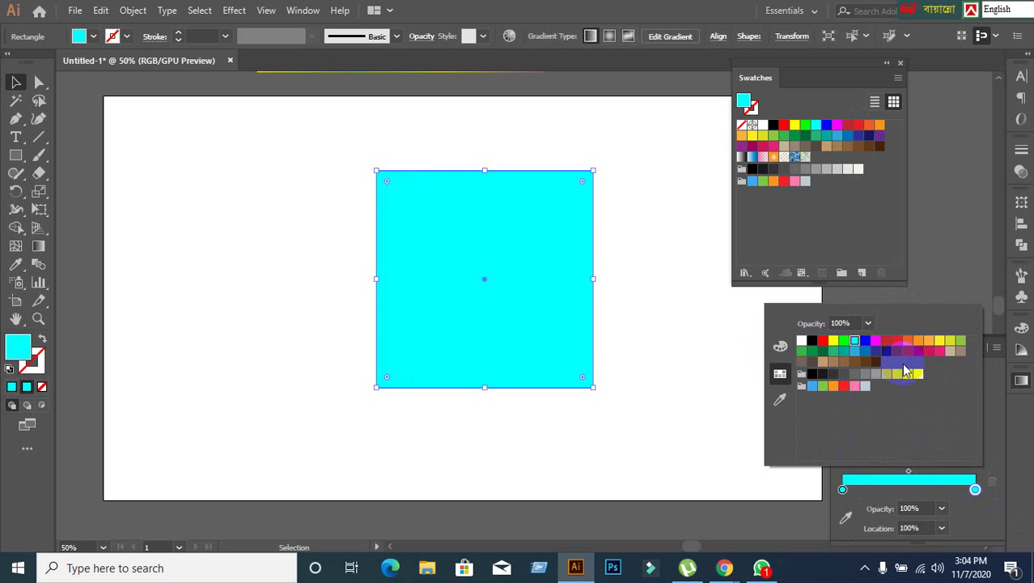
{"action": "left_click", "coordinate": [896, 340]}
{"action": "left_click", "coordinate": [928, 340]}
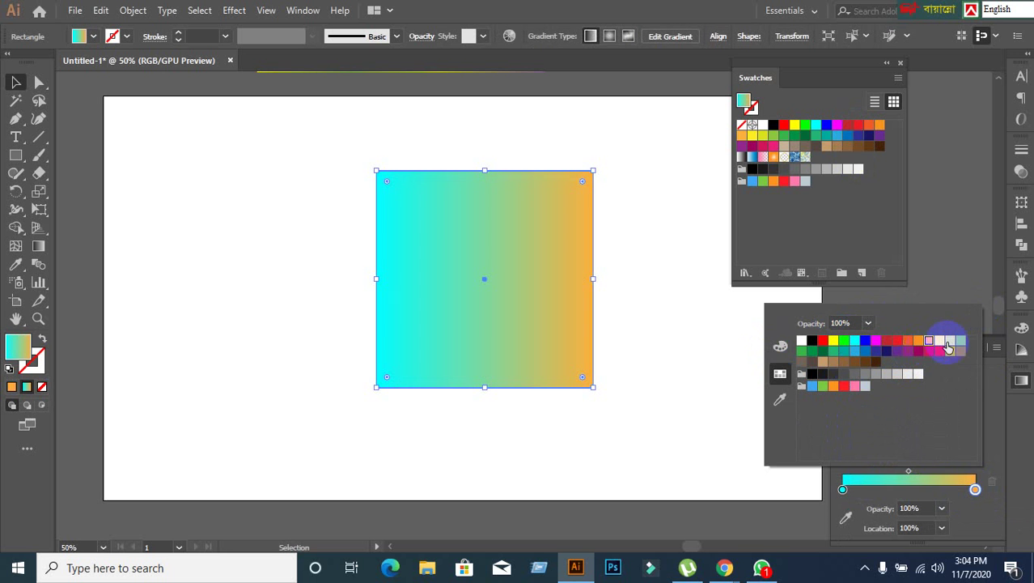
{"action": "left_click", "coordinate": [949, 341]}
{"action": "left_click", "coordinate": [960, 340]}
{"action": "left_click", "coordinate": [876, 361]}
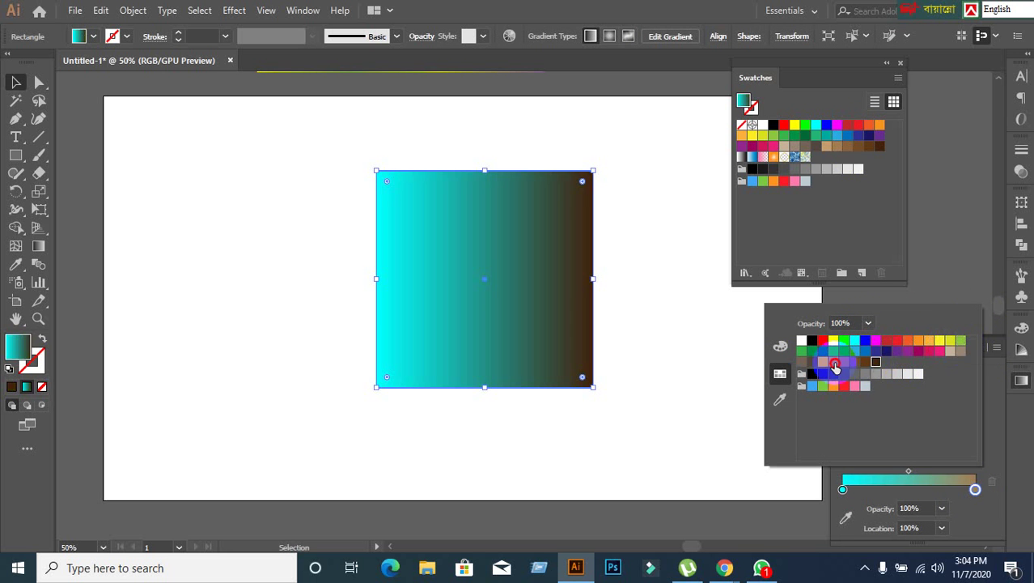
{"action": "left_click", "coordinate": [835, 362]}
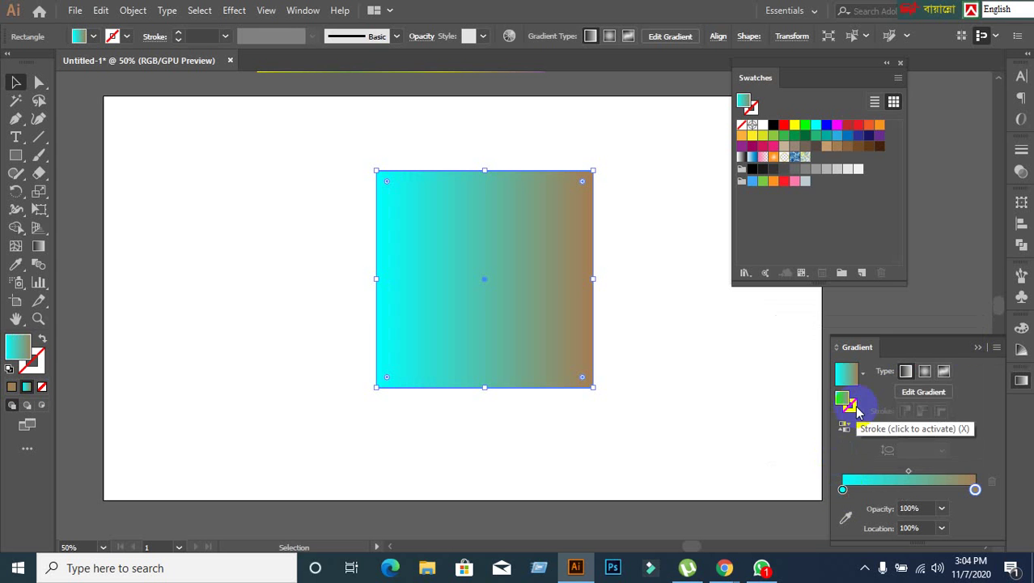
Switch the square's gradient to radial and back to linear.
{"action": "left_click", "coordinate": [908, 371]}
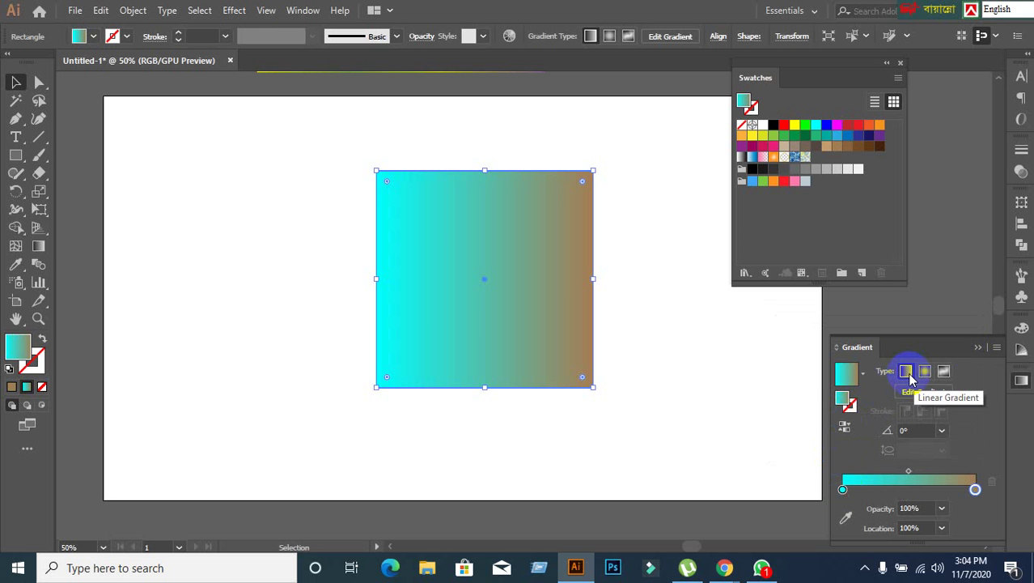
{"action": "left_click", "coordinate": [925, 371]}
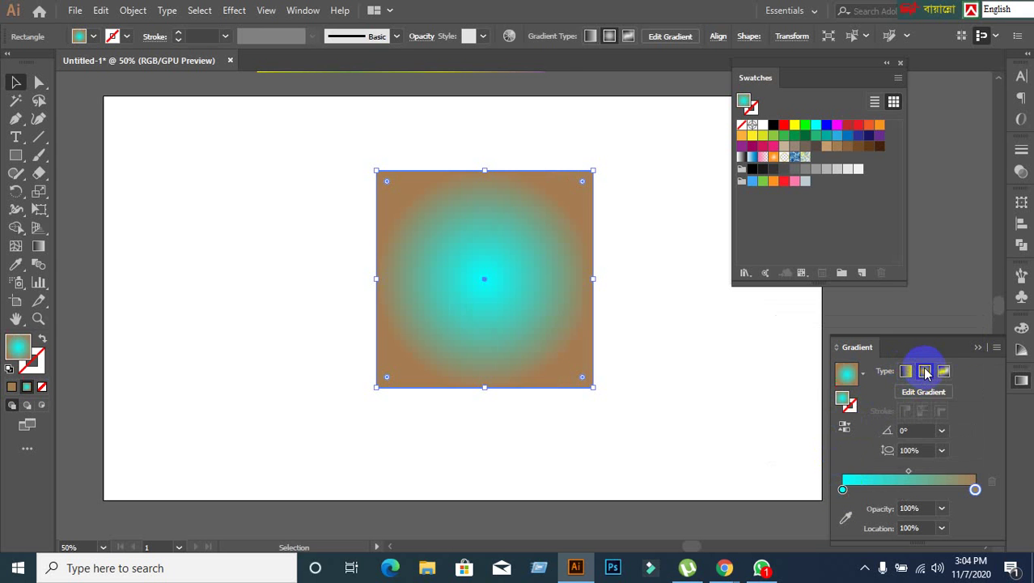
{"action": "left_click", "coordinate": [905, 373]}
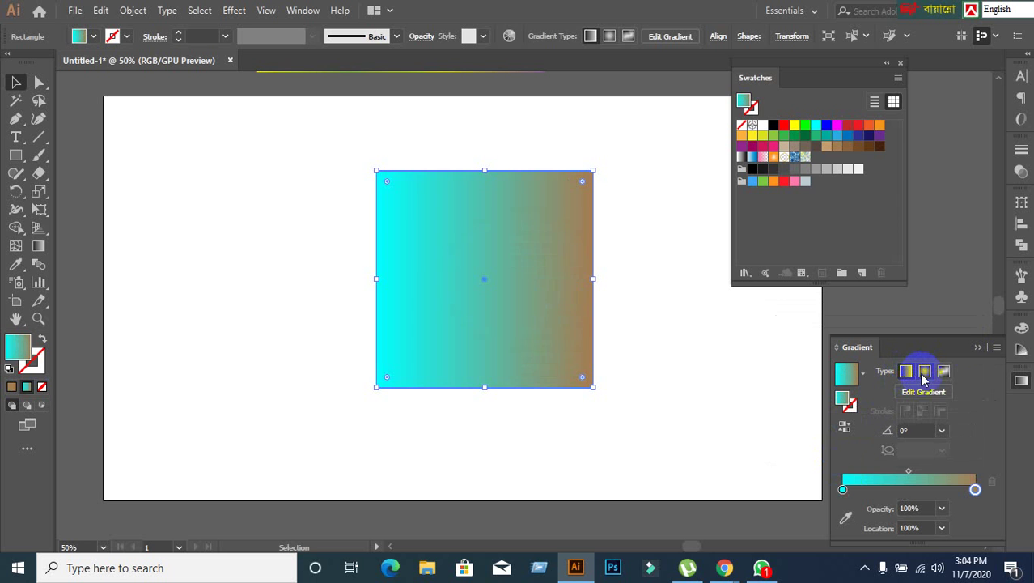
Reverse the gradient's colours while it is radial and set the type back to linear.
{"action": "left_click", "coordinate": [925, 372]}
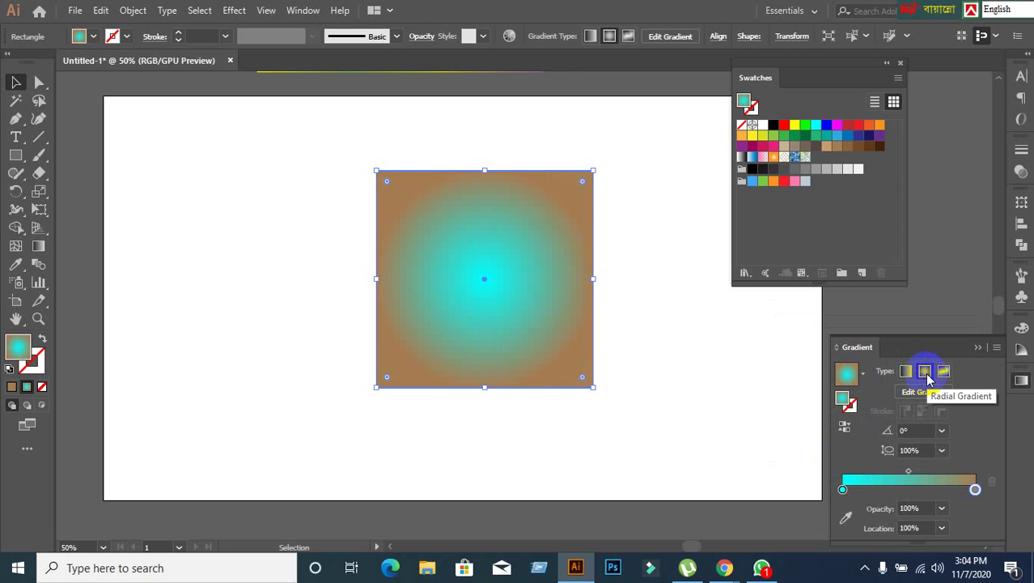
{"action": "left_click", "coordinate": [844, 427]}
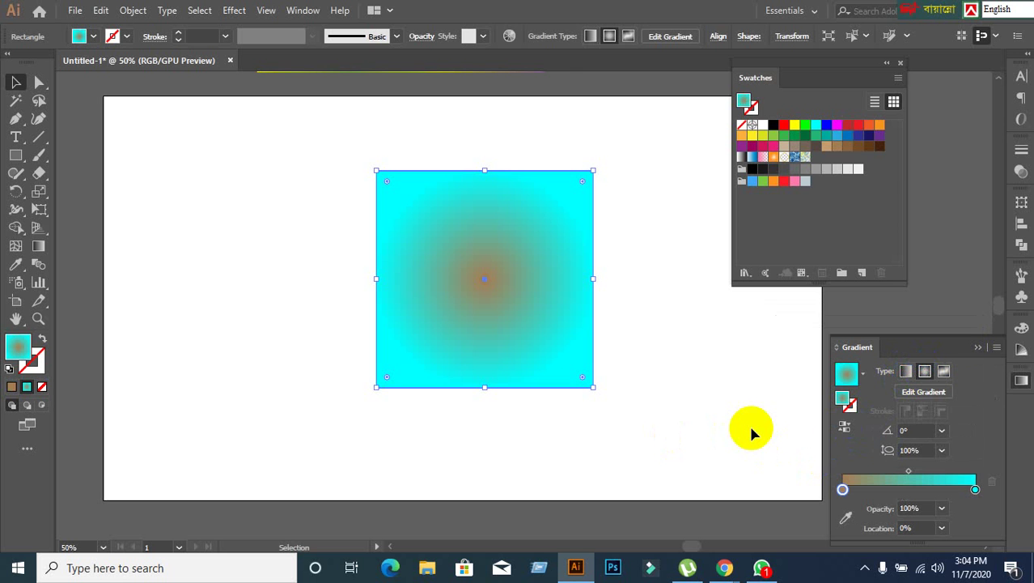
{"action": "left_click", "coordinate": [906, 372]}
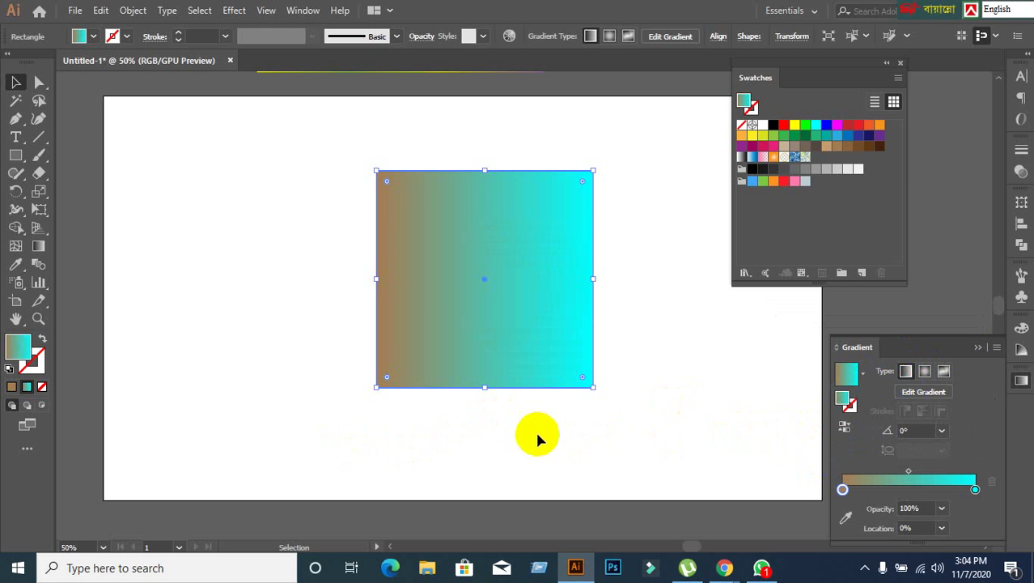
Redraw the square's gradient in several directions with the Gradient tool, ending on a diagonal from upper left to lower right at about -46°.
{"action": "left_click", "coordinate": [39, 246]}
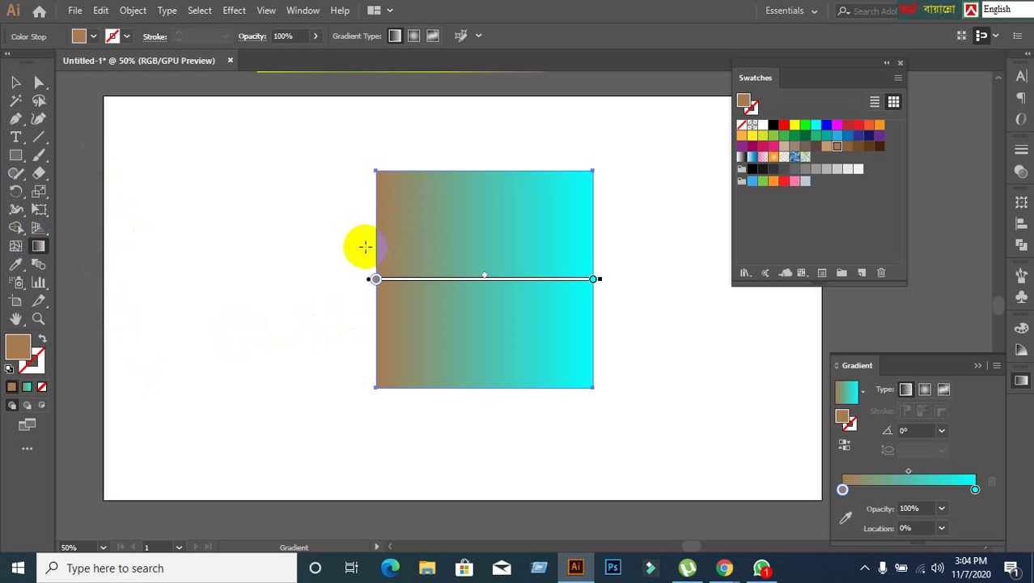
{"action": "left_click_drag", "start_coordinate": [365, 246], "coordinate": [684, 372]}
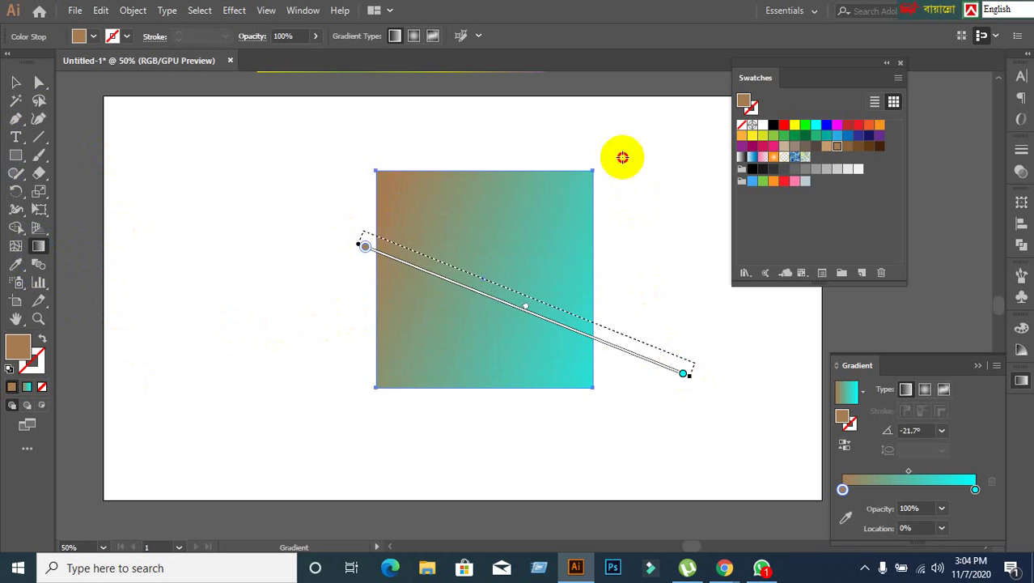
{"action": "left_click_drag", "start_coordinate": [622, 157], "coordinate": [345, 423]}
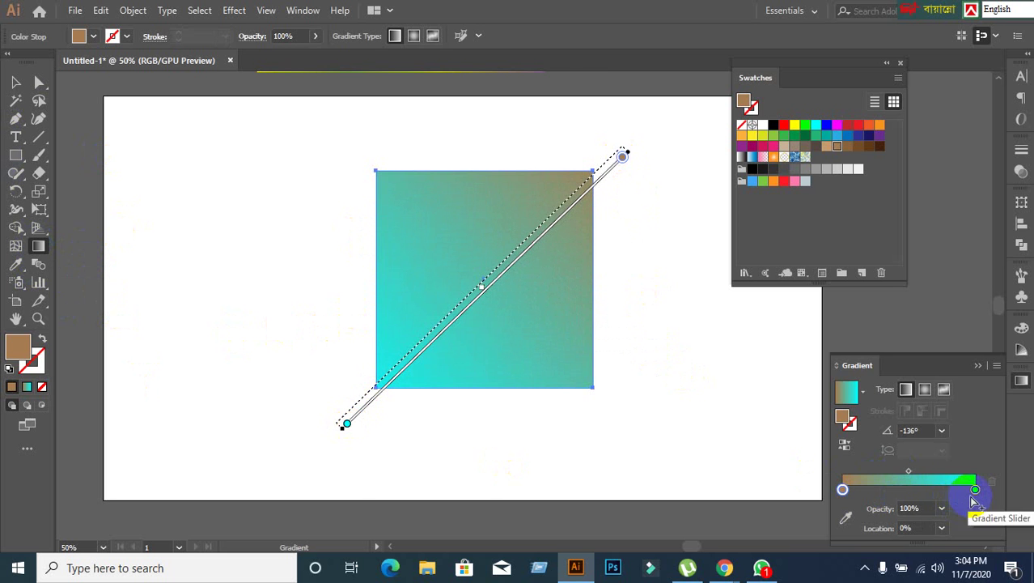
{"action": "left_click_drag", "start_coordinate": [359, 159], "coordinate": [635, 421]}
{"action": "left_click_drag", "start_coordinate": [322, 269], "coordinate": [728, 282]}
{"action": "left_click_drag", "start_coordinate": [513, 397], "coordinate": [531, 138]}
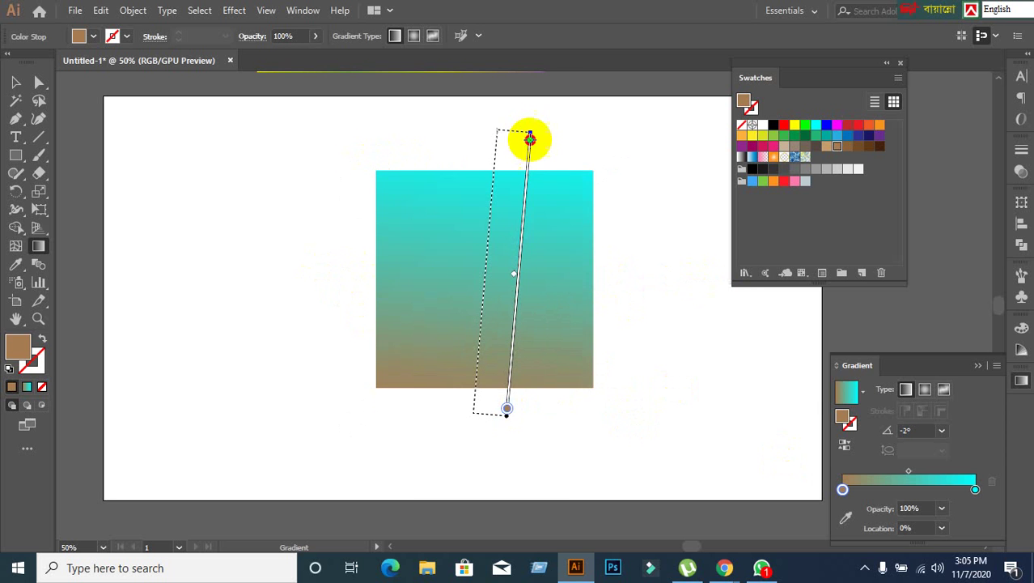
{"action": "left_click_drag", "start_coordinate": [623, 257], "coordinate": [354, 259]}
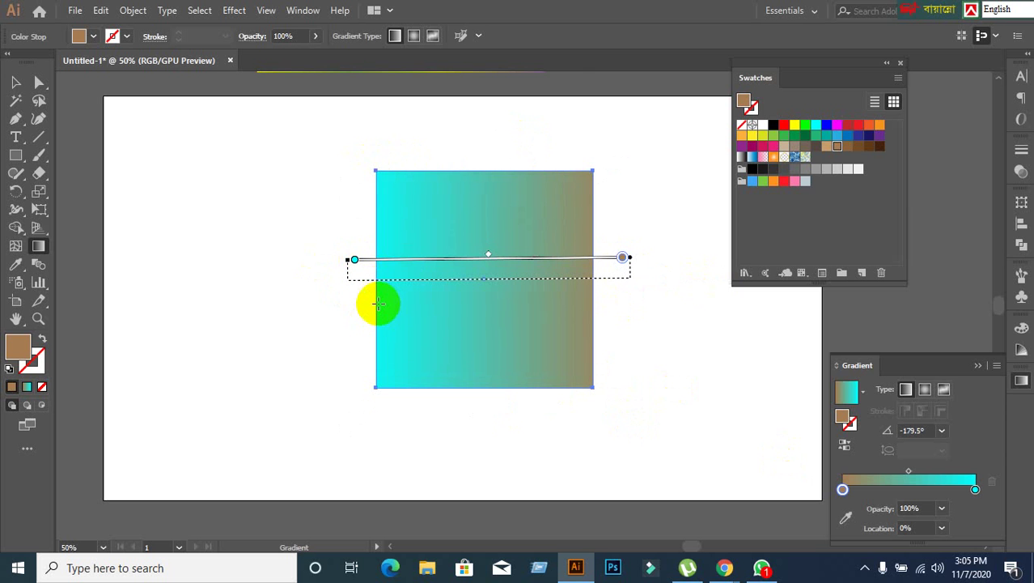
{"action": "left_click_drag", "start_coordinate": [368, 303], "coordinate": [696, 314]}
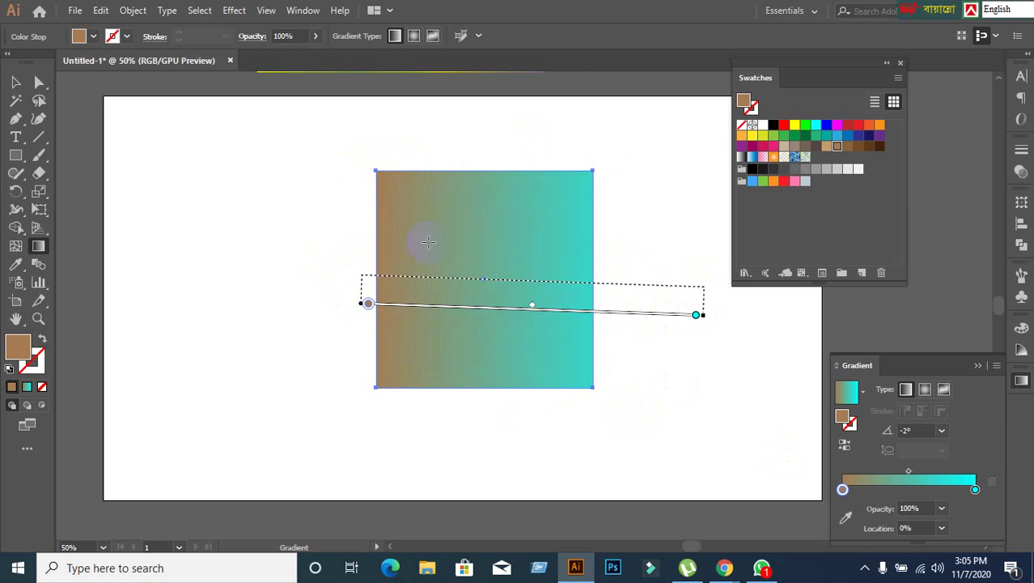
{"action": "left_click_drag", "start_coordinate": [359, 161], "coordinate": [635, 444]}
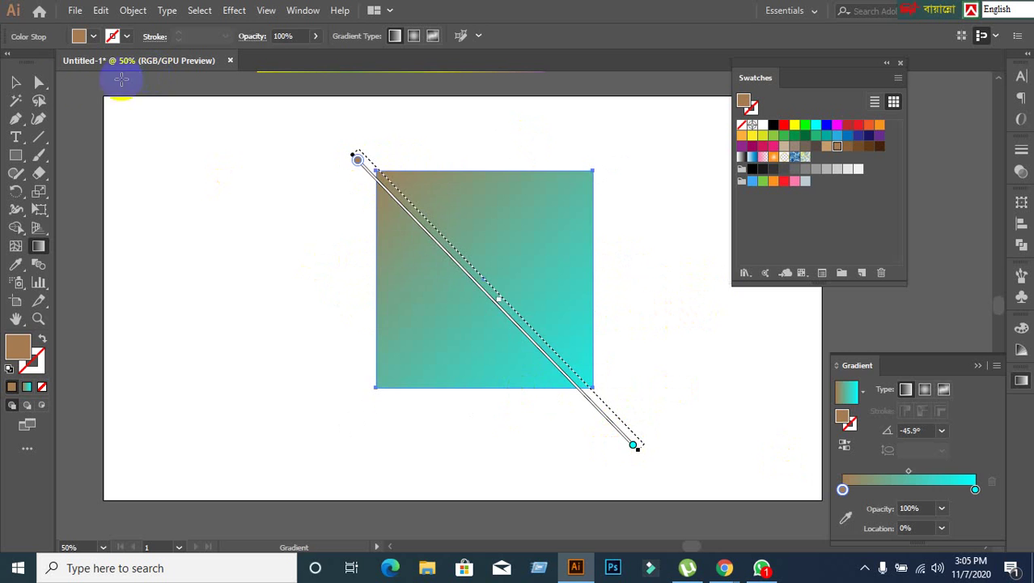
Reselect the square and redraw its gradient with the Gradient tool, first horizontally and finally straight down at about -90°.
{"action": "left_click", "coordinate": [18, 82]}
{"action": "left_click", "coordinate": [198, 222]}
{"action": "left_click", "coordinate": [432, 301]}
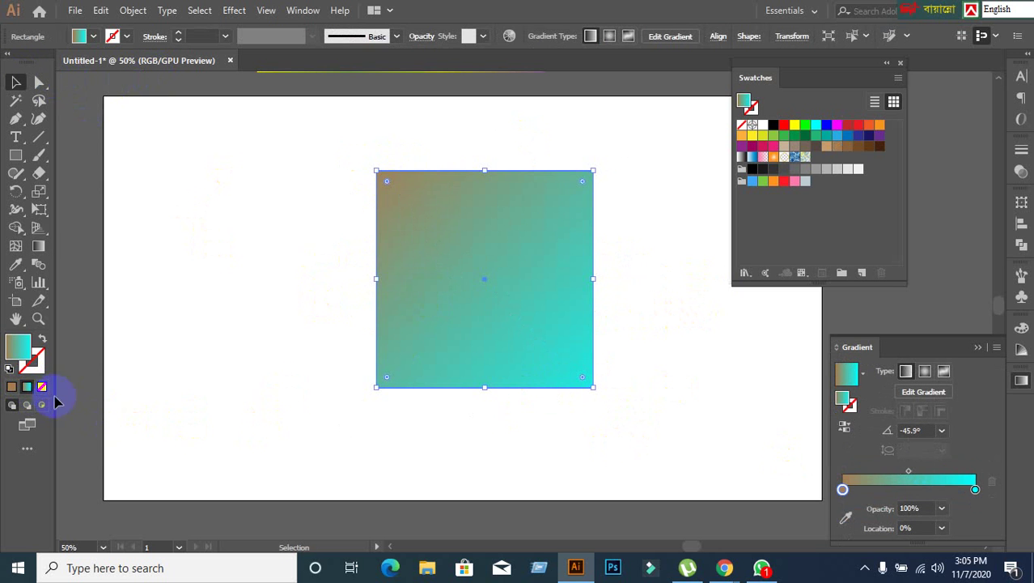
{"action": "left_click", "coordinate": [38, 246]}
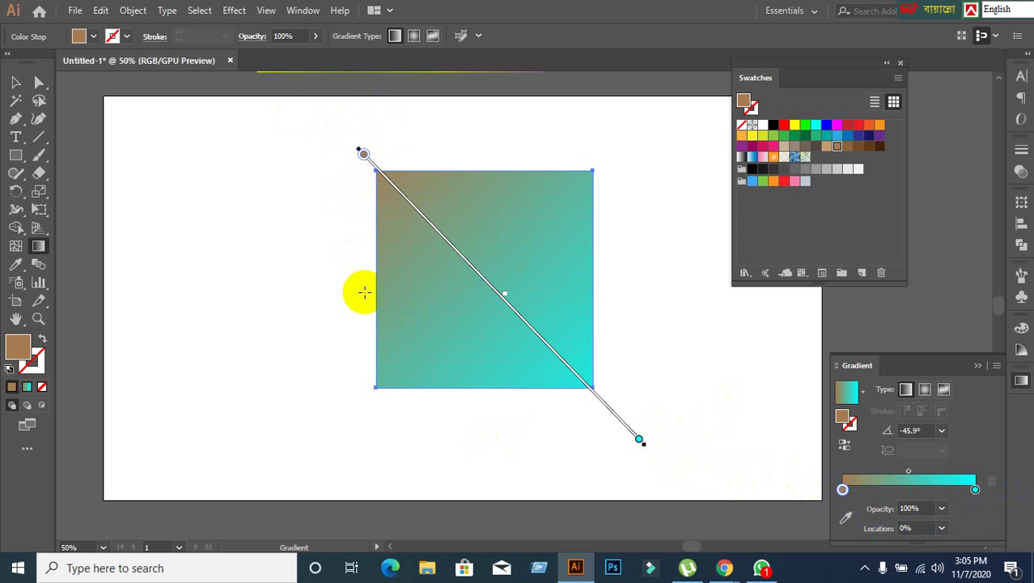
{"action": "left_click_drag", "start_coordinate": [332, 293], "coordinate": [730, 284]}
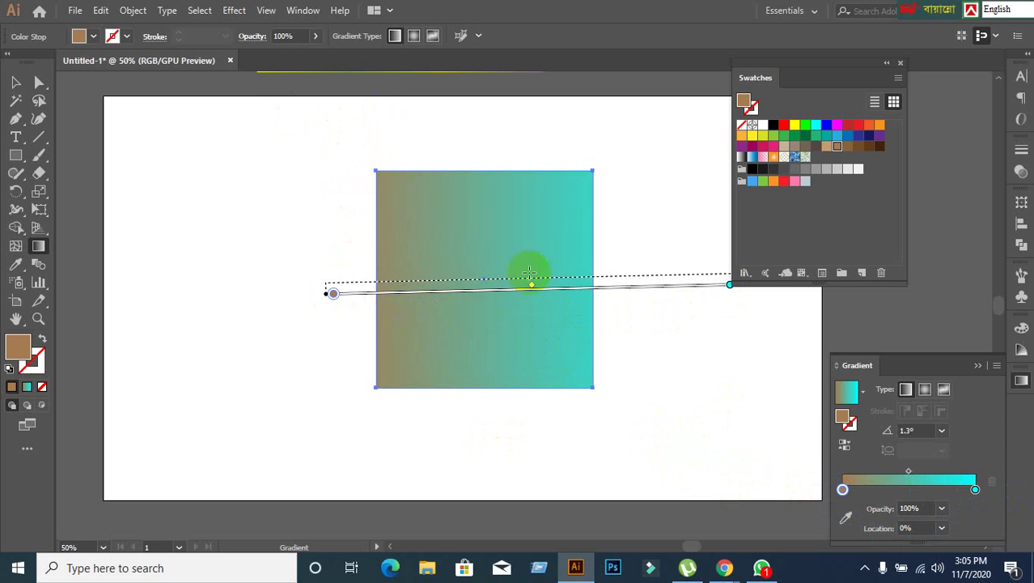
{"action": "left_click_drag", "start_coordinate": [504, 165], "coordinate": [504, 379]}
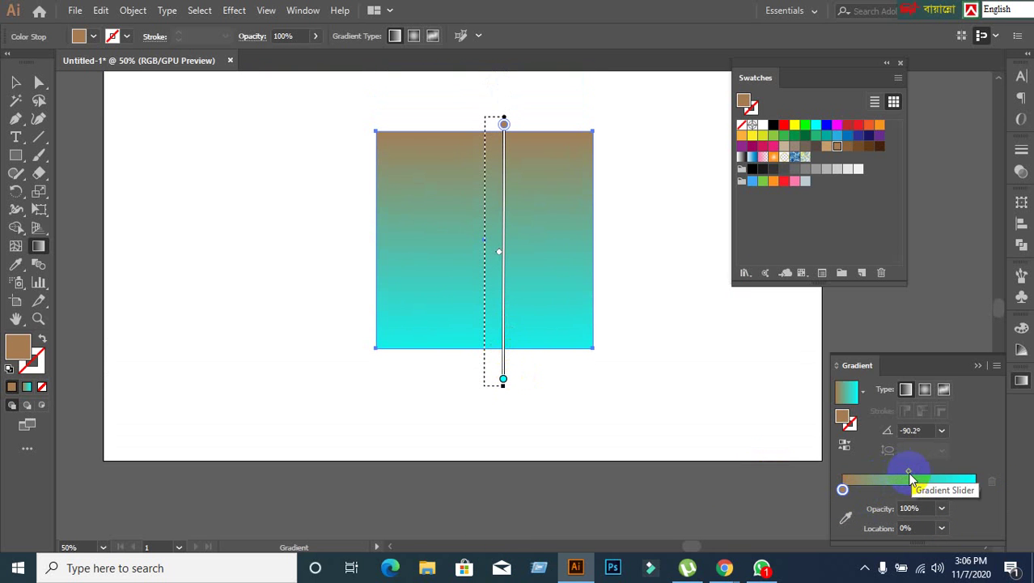
Shift the gradient's midpoint towards the cyan end to 70.67% and bring it back to about 57%.
{"action": "left_click", "coordinate": [908, 472]}
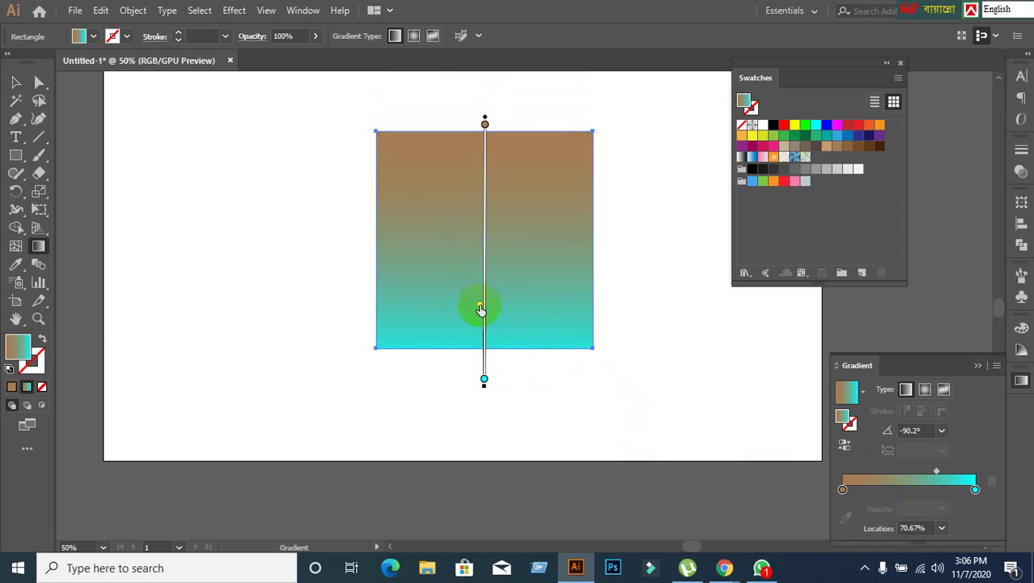
{"action": "mouse_move", "coordinate": [480, 308]}
{"action": "left_mouse_down"}
{"action": "mouse_move", "coordinate": [481, 230]}
{"action": "mouse_move", "coordinate": [485, 335]}
{"action": "mouse_move", "coordinate": [485, 194]}
{"action": "mouse_move", "coordinate": [482, 275]}
{"action": "left_mouse_up"}
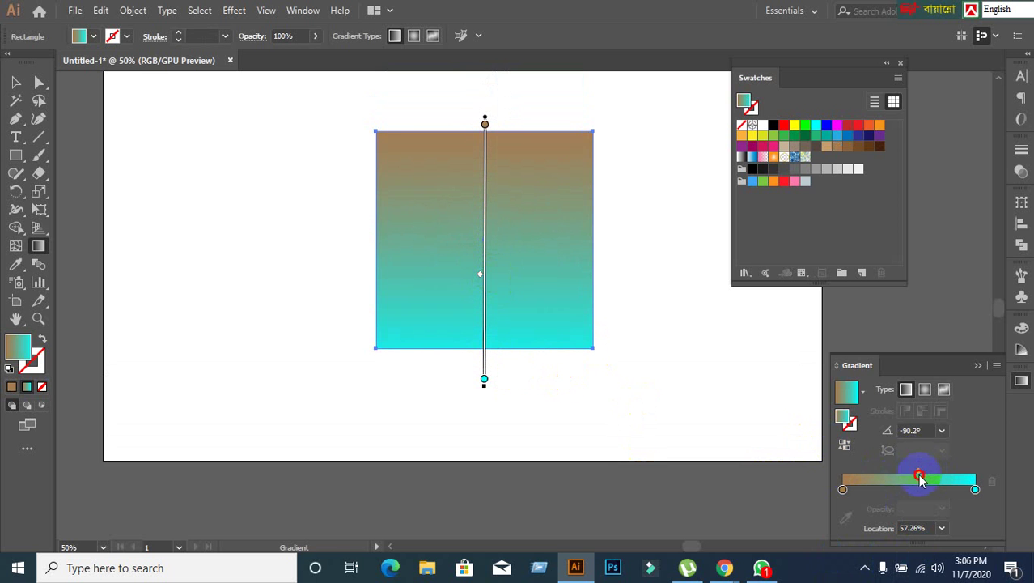
Shift the gradient's midpoint to 47.21%, and move the brown stop in to 19.55% and back to 0%.
{"action": "mouse_move", "coordinate": [922, 480]}
{"action": "left_mouse_down"}
{"action": "mouse_move", "coordinate": [878, 479]}
{"action": "mouse_move", "coordinate": [919, 478]}
{"action": "mouse_move", "coordinate": [907, 478]}
{"action": "left_mouse_up"}
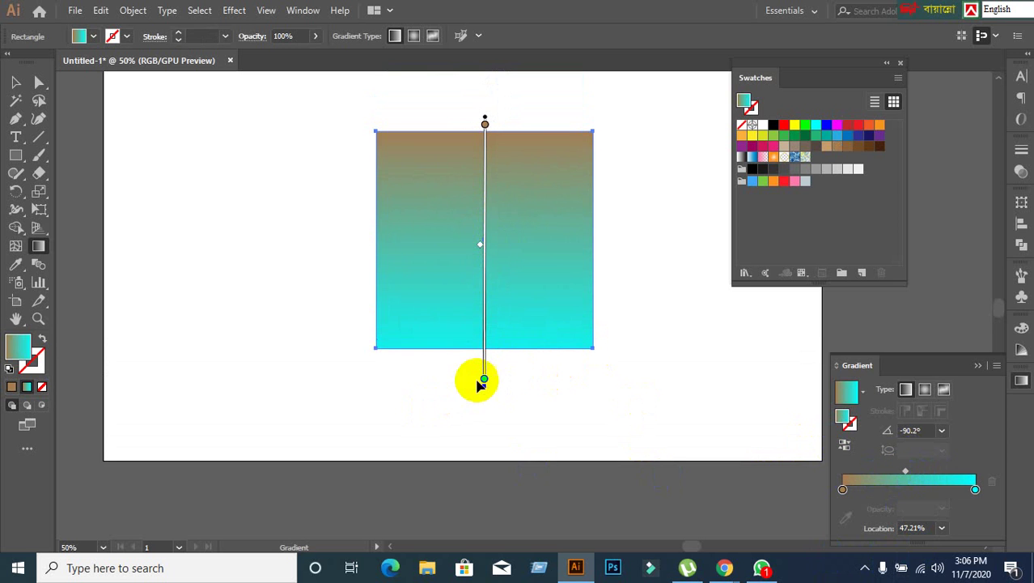
{"action": "left_click", "coordinate": [842, 490]}
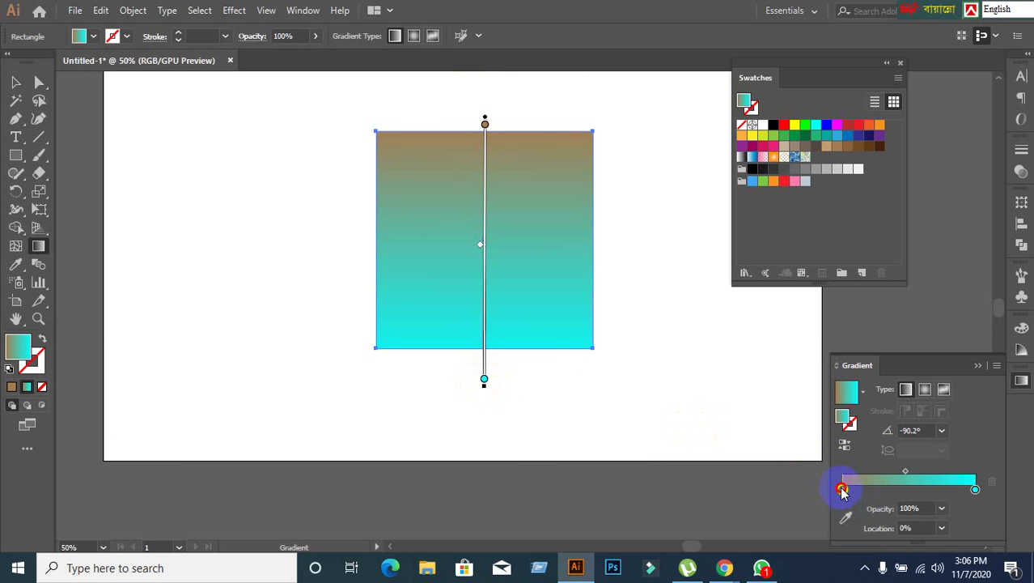
{"action": "left_click_drag", "start_coordinate": [844, 489], "coordinate": [868, 492]}
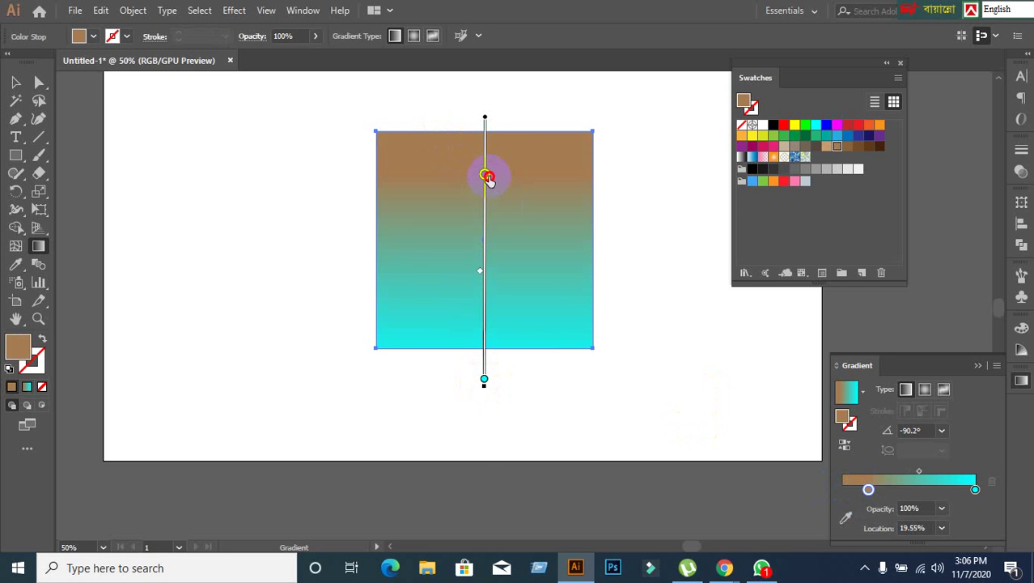
{"action": "left_click_drag", "start_coordinate": [487, 178], "coordinate": [484, 121]}
{"action": "mouse_move", "coordinate": [586, 571]}
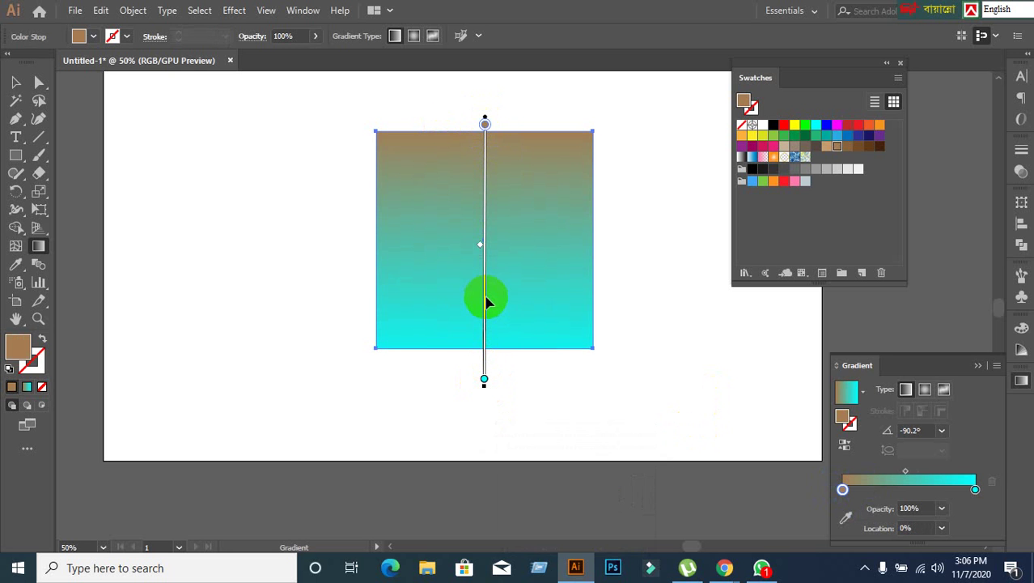
Add three stops between the brown and cyan ends, at about 24%, 65% and 45%.
{"action": "left_click", "coordinate": [875, 490]}
{"action": "left_click", "coordinate": [928, 490]}
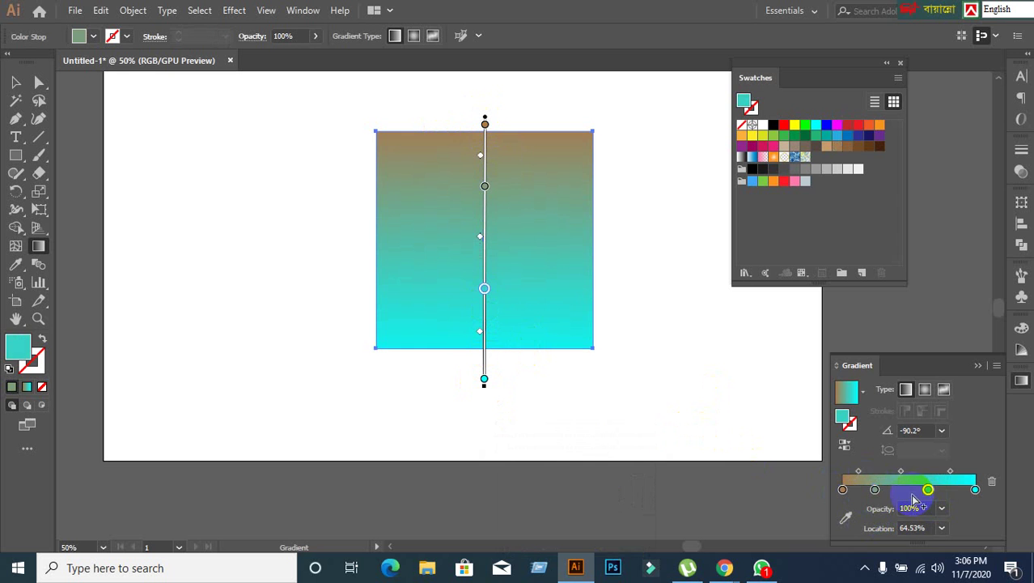
{"action": "left_click", "coordinate": [904, 490]}
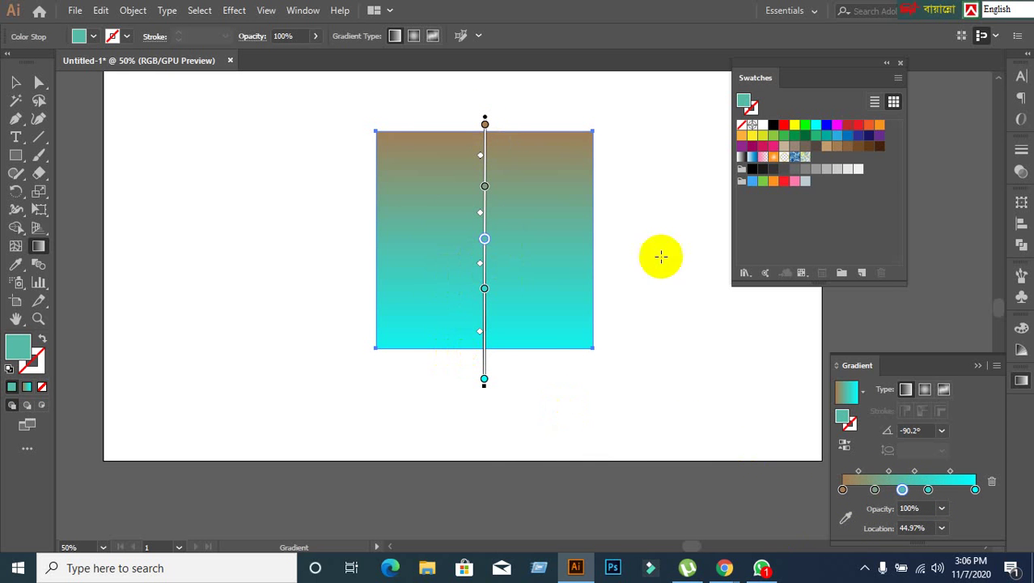
Add a stop beside the brown end at 4.19% and remove it by pulling it off the gradient slider.
{"action": "left_click", "coordinate": [875, 490]}
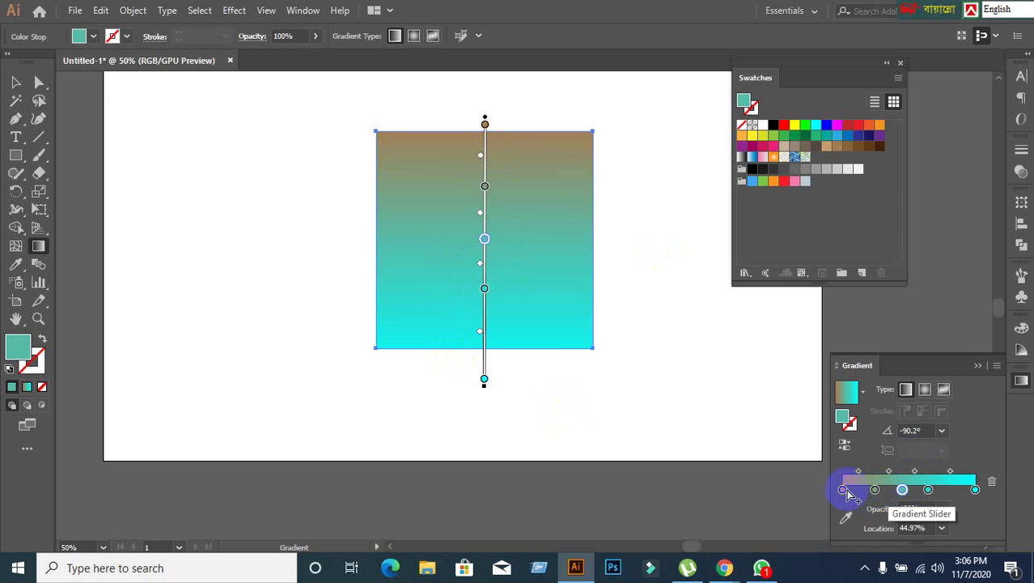
{"action": "left_click", "coordinate": [846, 490]}
{"action": "double_click", "coordinate": [847, 490]}
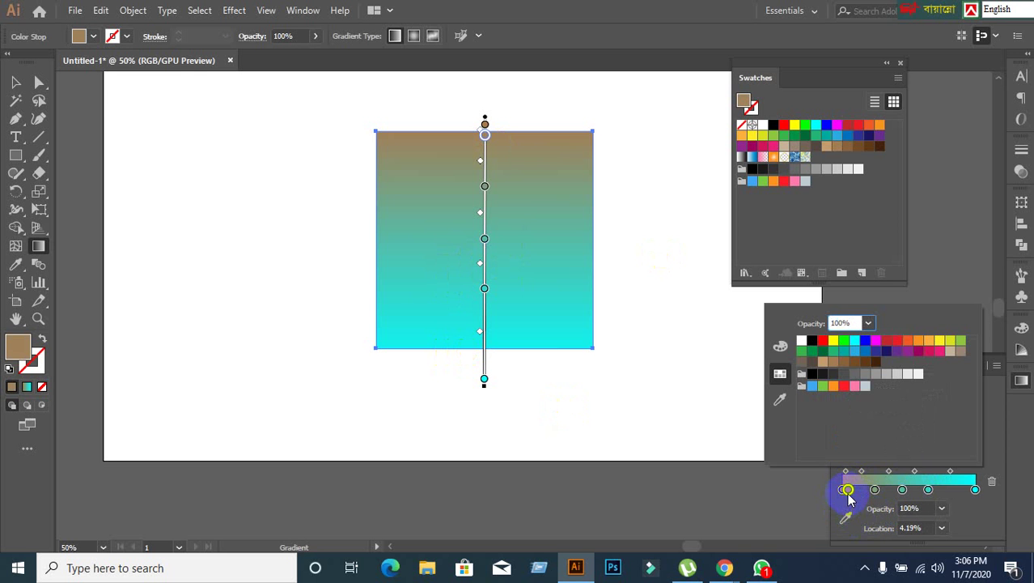
{"action": "left_click", "coordinate": [848, 499]}
{"action": "left_click_drag", "start_coordinate": [847, 491], "coordinate": [764, 545]}
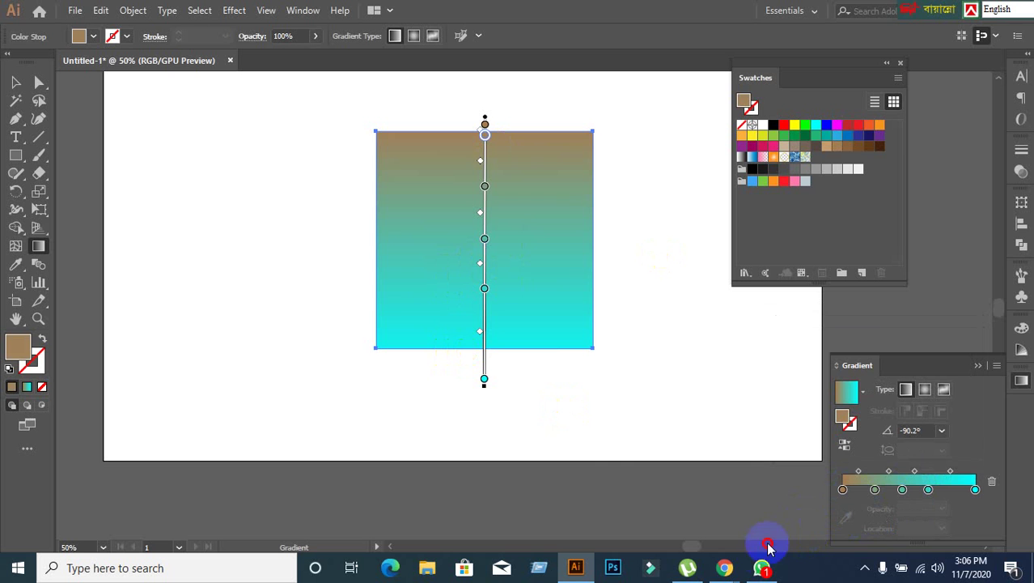
Remove the three intermediate stops from the gradient, leaving only the brown and cyan end stops.
{"action": "left_click", "coordinate": [875, 488]}
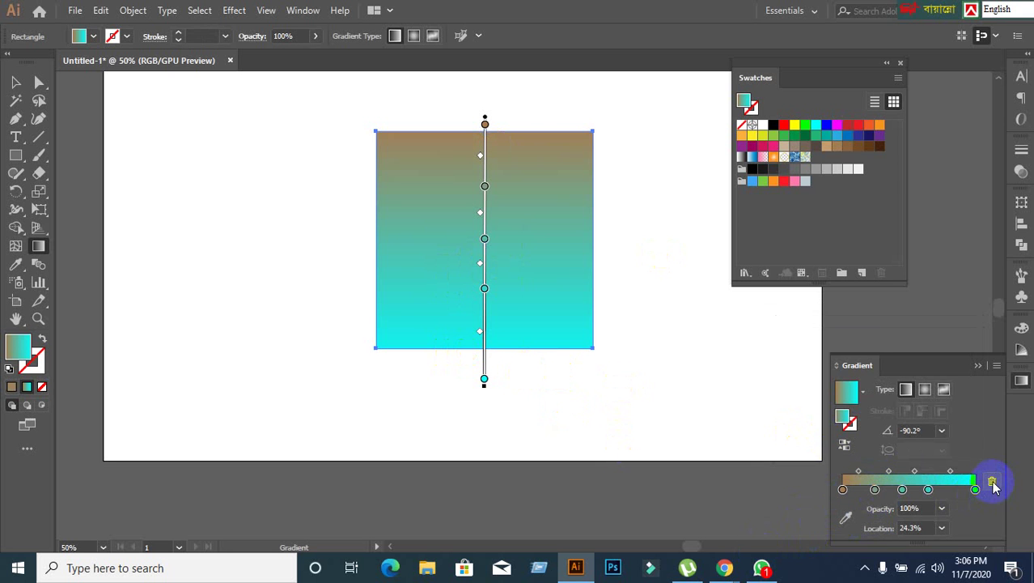
{"action": "left_click", "coordinate": [876, 490]}
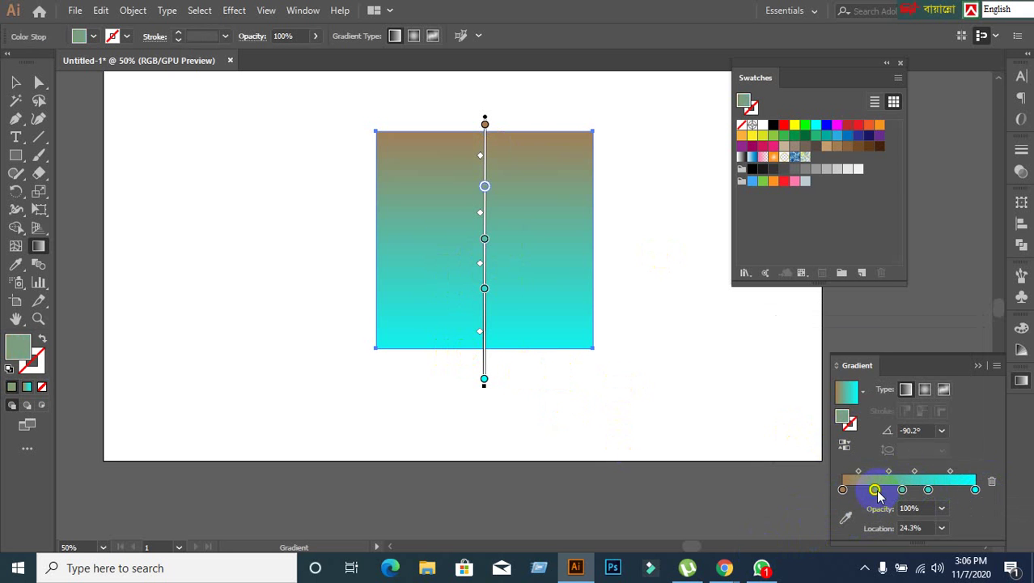
{"action": "left_click", "coordinate": [993, 482]}
{"action": "left_click", "coordinate": [904, 489]}
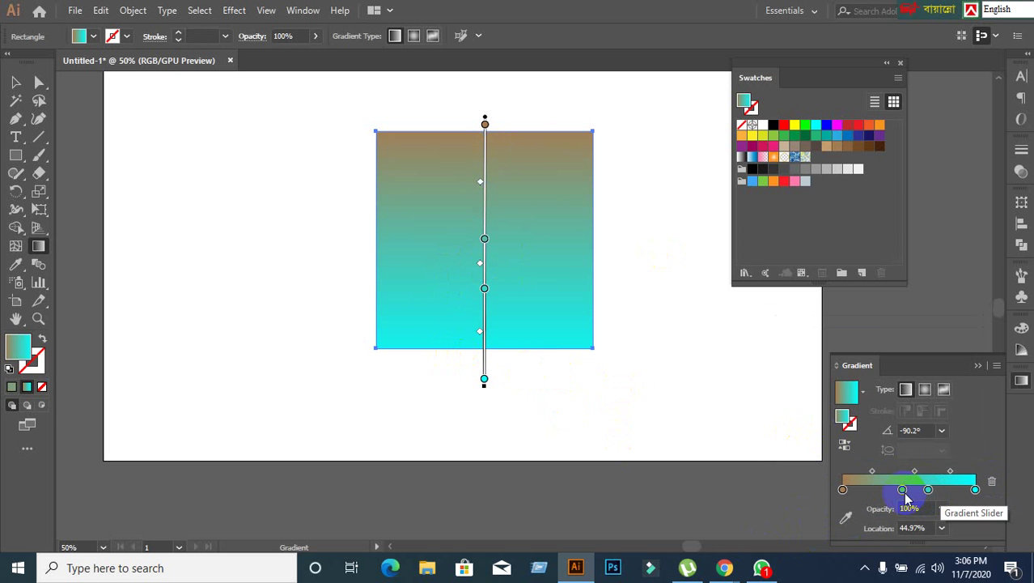
{"action": "left_click_drag", "start_coordinate": [904, 489], "coordinate": [770, 546]}
{"action": "left_click", "coordinate": [929, 490]}
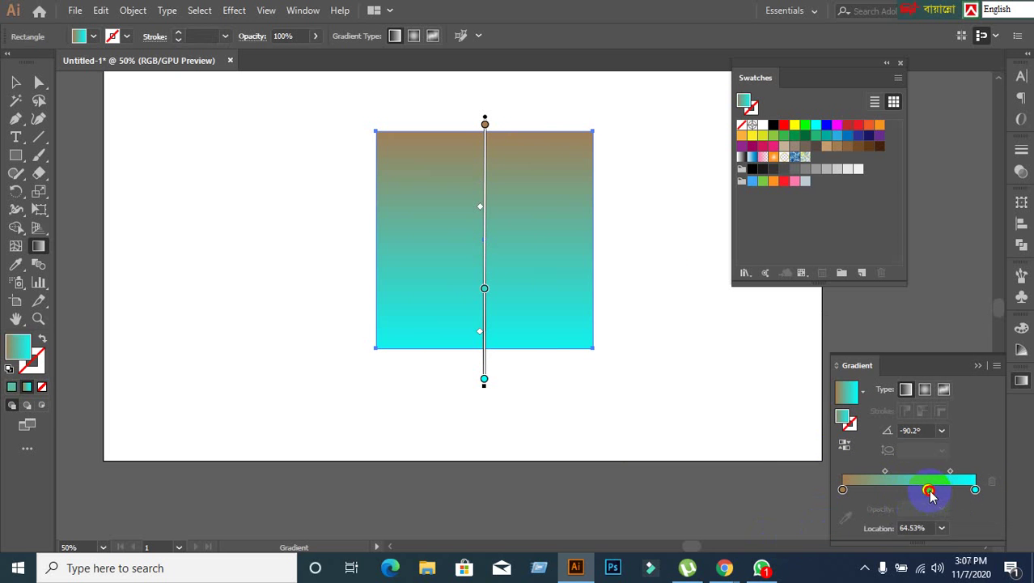
{"action": "left_click_drag", "start_coordinate": [928, 489], "coordinate": [774, 567]}
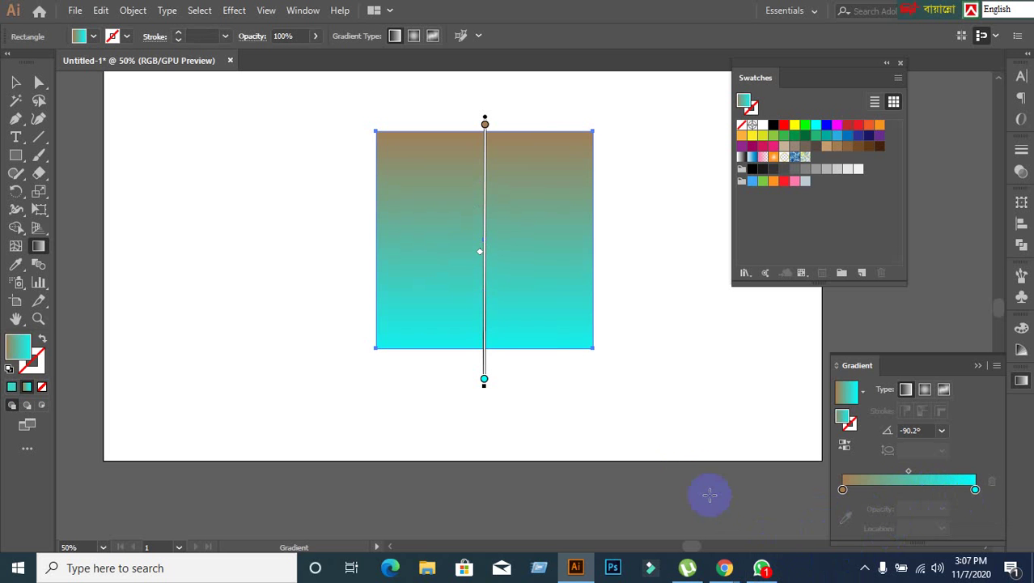
{"action": "left_click", "coordinate": [842, 491]}
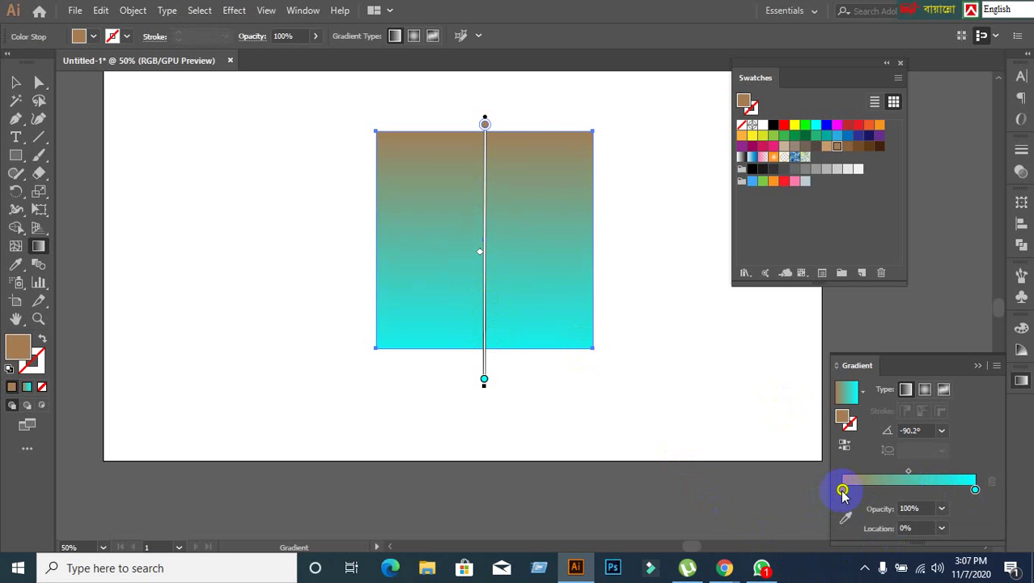
{"action": "double_click", "coordinate": [843, 491]}
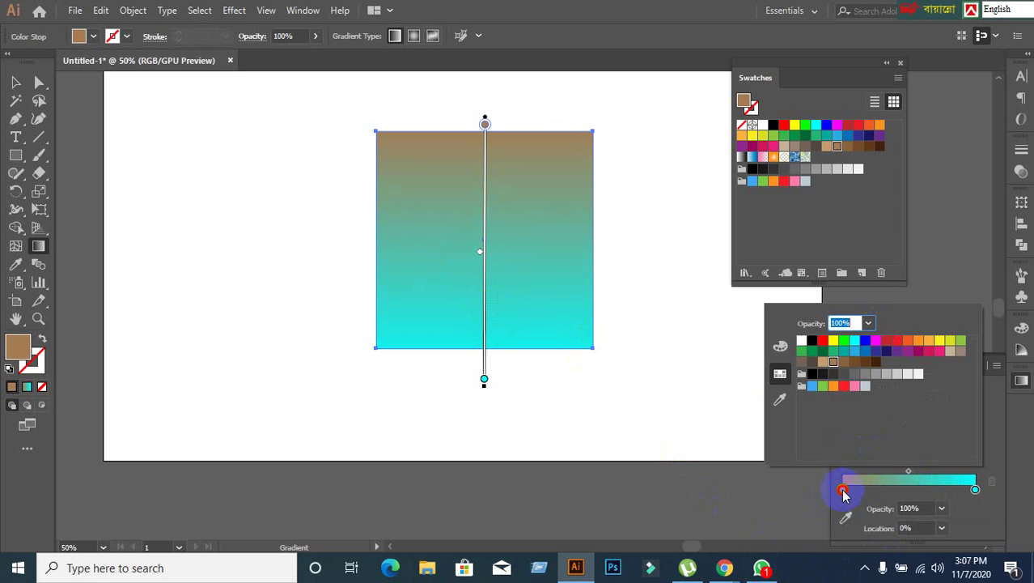
{"action": "left_click", "coordinate": [843, 490]}
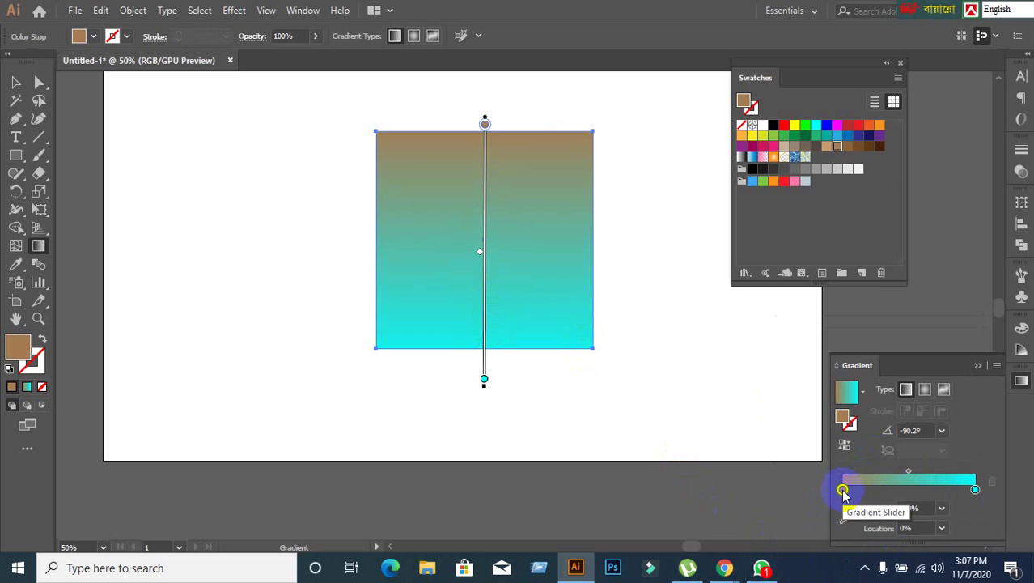
{"action": "double_click", "coordinate": [484, 125]}
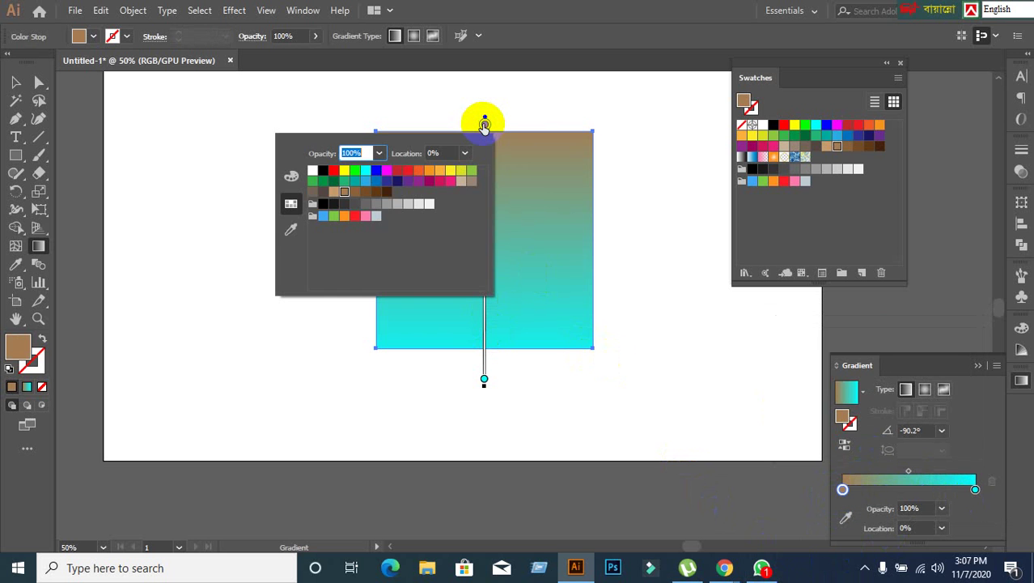
{"action": "left_click", "coordinate": [484, 125]}
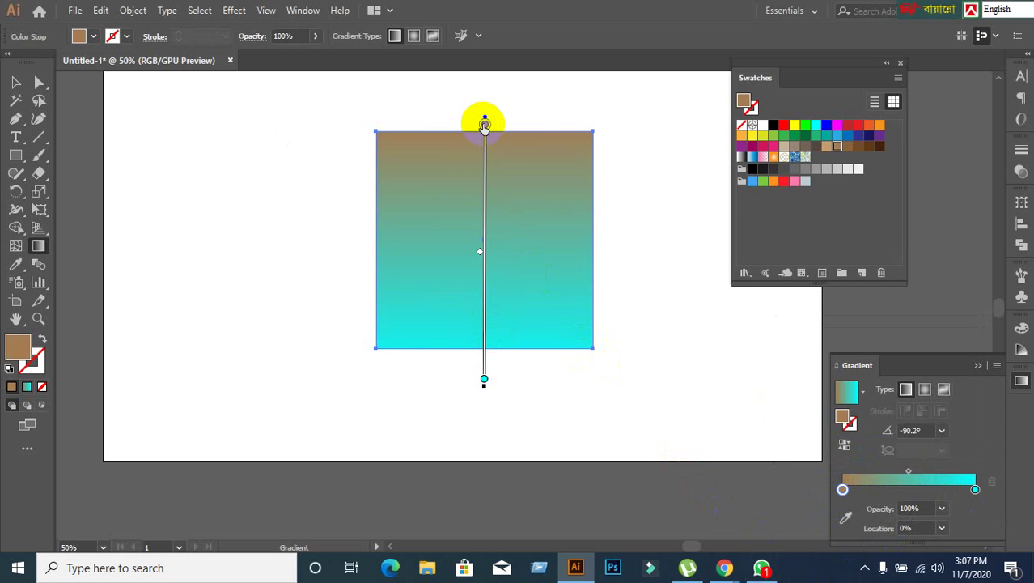
Try several swatches, including purple, on the gradient's brown start stop and settle on dark blue.
{"action": "double_click", "coordinate": [484, 125]}
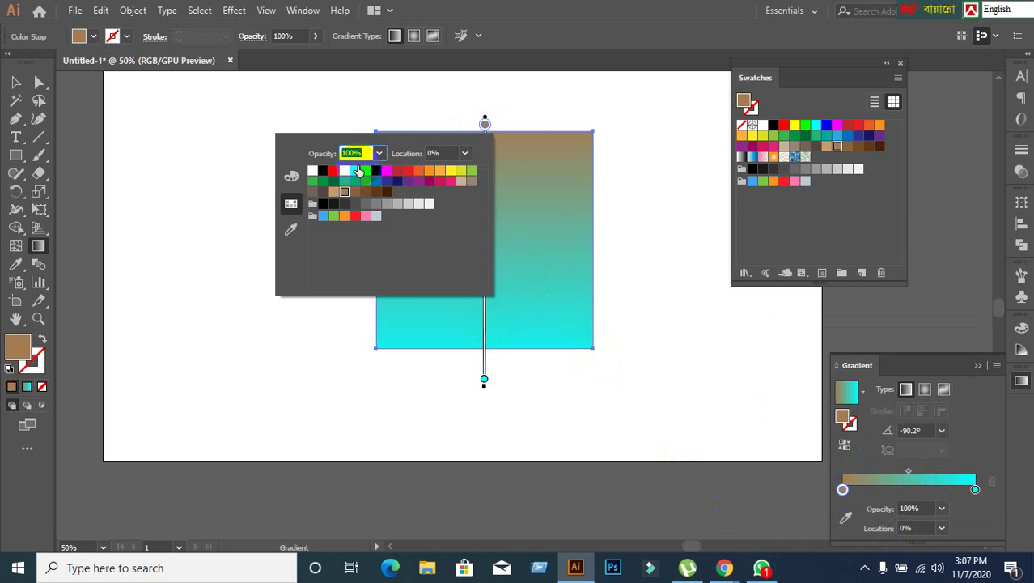
{"action": "left_click", "coordinate": [356, 171]}
{"action": "left_click", "coordinate": [398, 181]}
{"action": "left_click", "coordinate": [421, 183]}
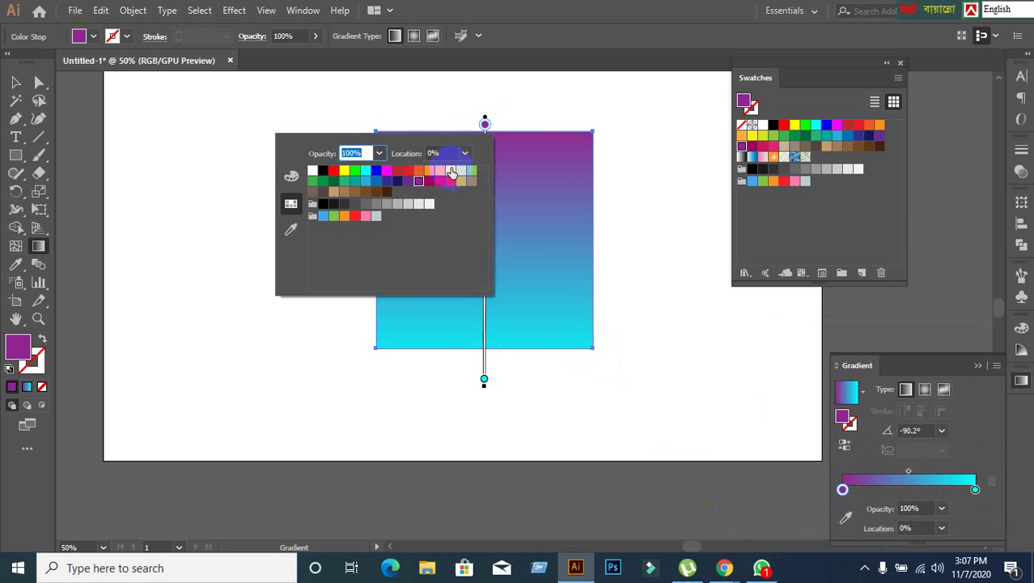
{"action": "left_click", "coordinate": [461, 170]}
{"action": "left_click", "coordinate": [415, 181]}
{"action": "left_click", "coordinate": [386, 180]}
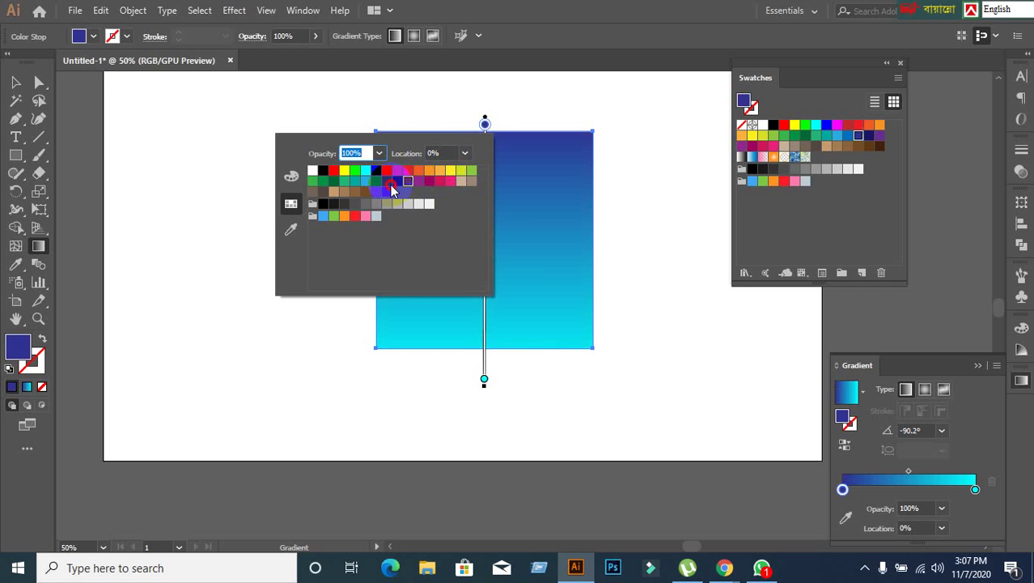
Try yellow, magenta, cyan, green and red on the gradient's end stop and settle on the pink swatch.
{"action": "left_click", "coordinate": [484, 381]}
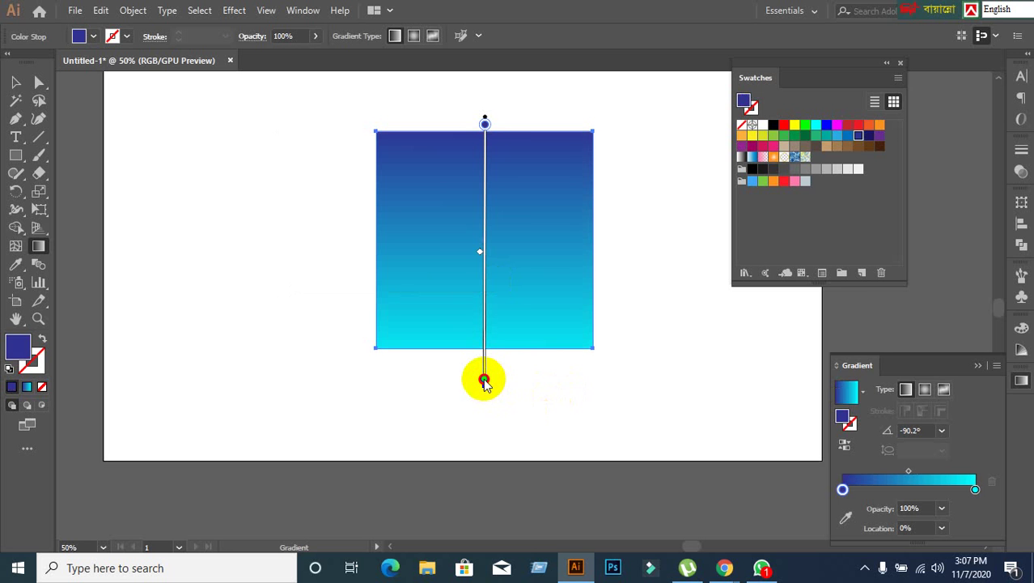
{"action": "double_click", "coordinate": [484, 381]}
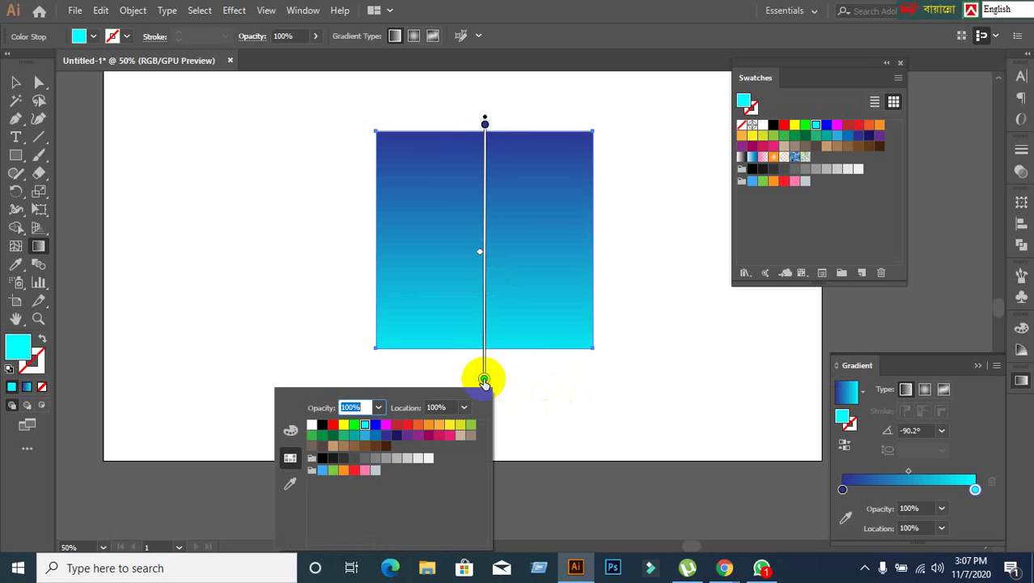
{"action": "left_click", "coordinate": [345, 427]}
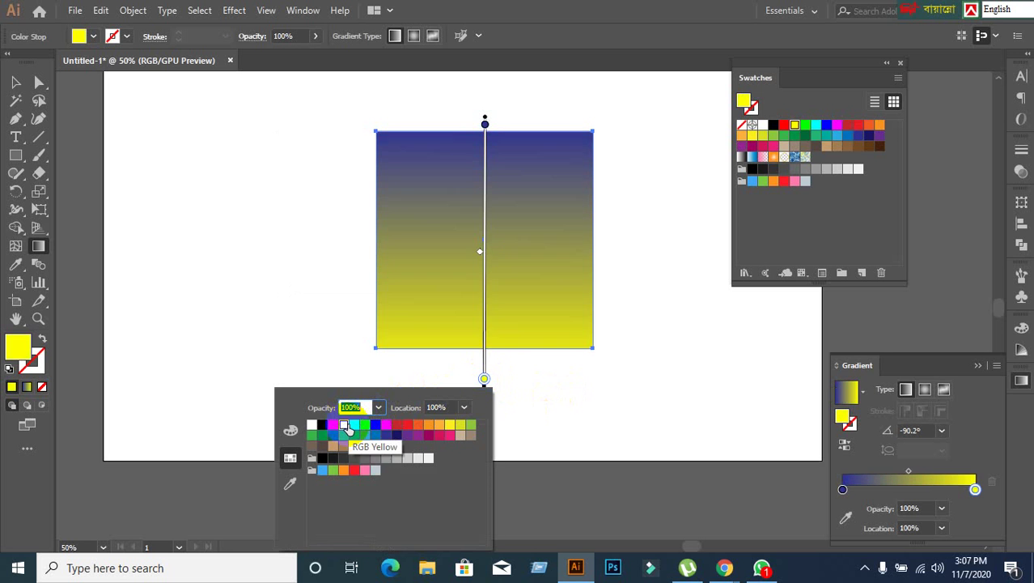
{"action": "left_click", "coordinate": [384, 429]}
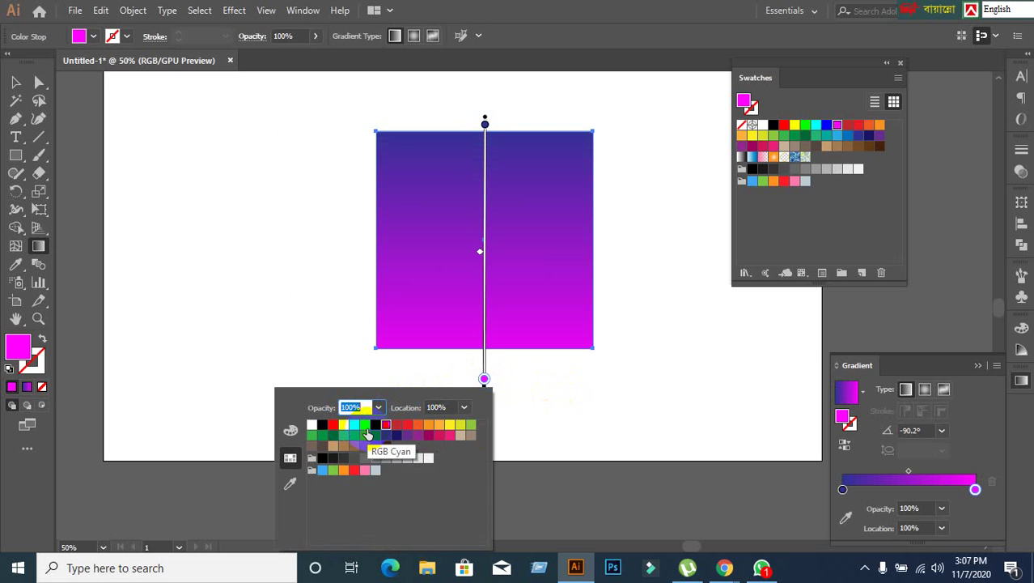
{"action": "left_click", "coordinate": [365, 427]}
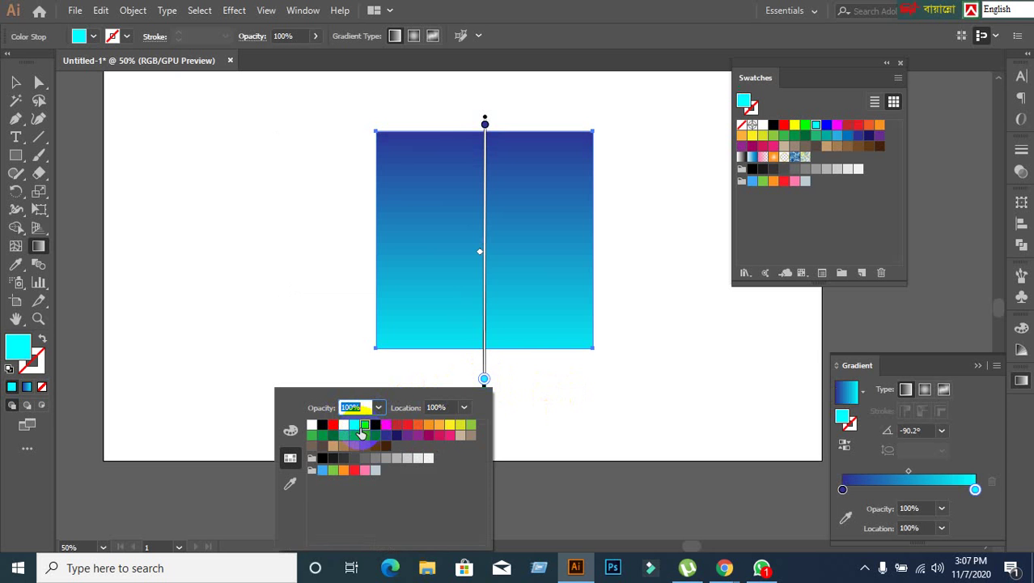
{"action": "left_click", "coordinate": [428, 457]}
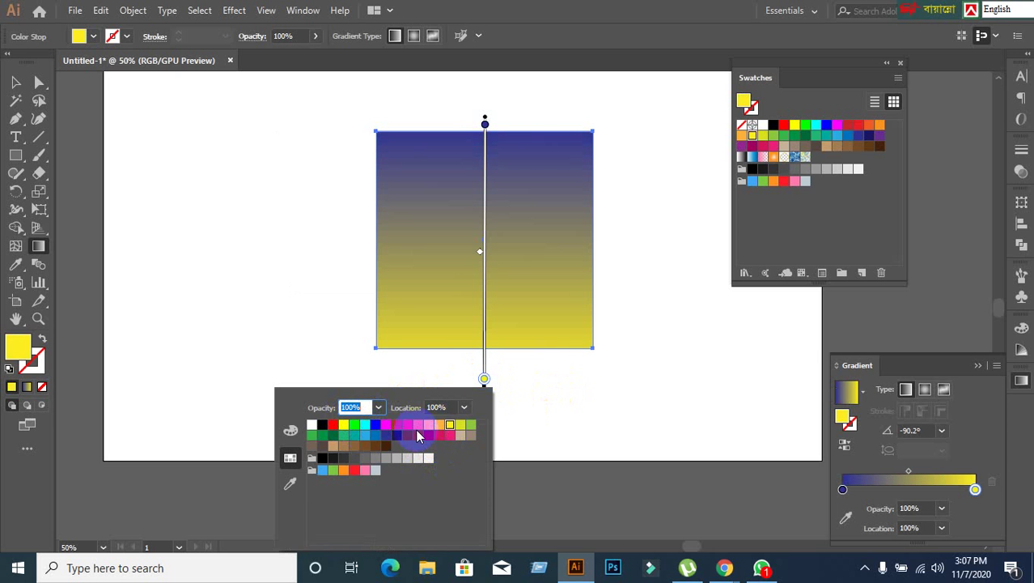
{"action": "left_click", "coordinate": [343, 437]}
{"action": "left_click", "coordinate": [328, 437]}
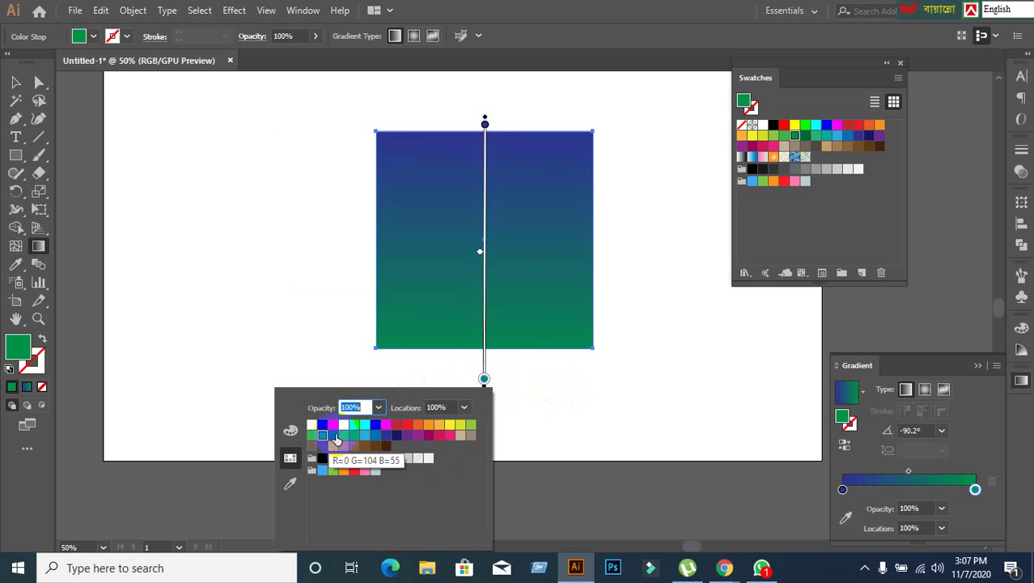
{"action": "left_click", "coordinate": [333, 425]}
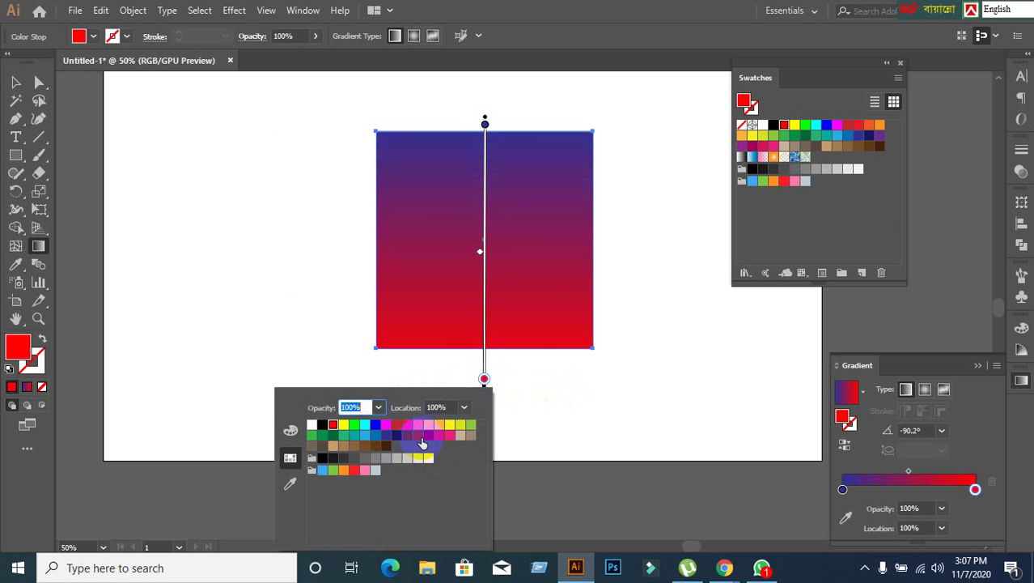
{"action": "left_click", "coordinate": [448, 435]}
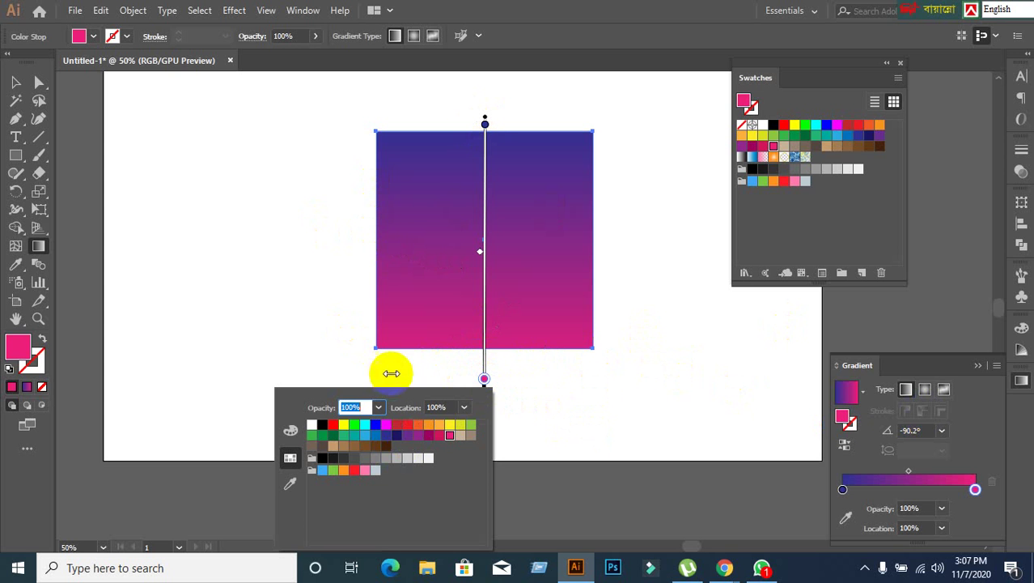
{"action": "key", "text": "Escape"}
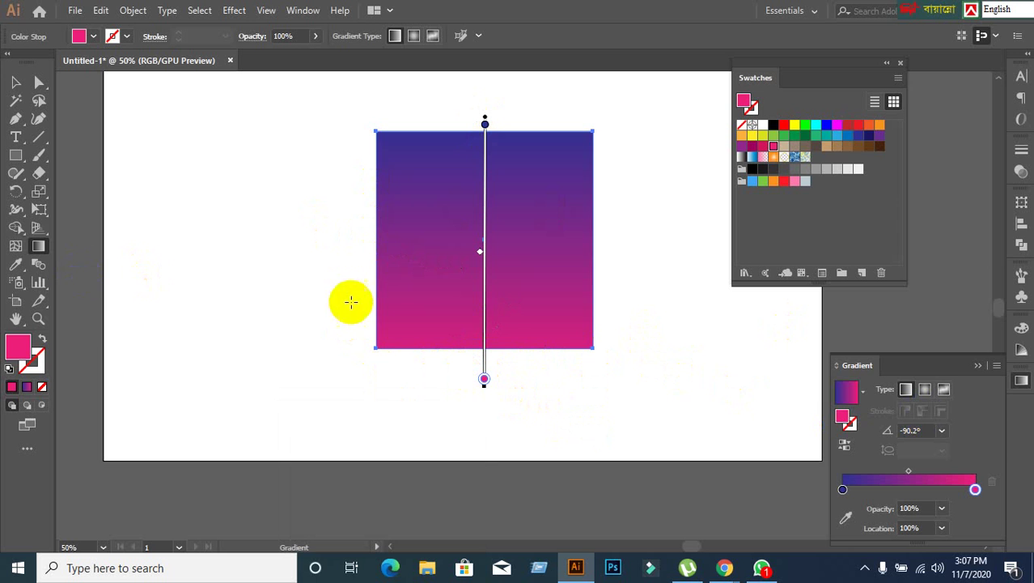
Redraw the gradient horizontally and again diagonally from lower left to upper right at about 50°, undoing the extra redraws.
{"action": "mouse_move", "coordinate": [338, 264]}
{"action": "left_mouse_down"}
{"action": "mouse_move", "coordinate": [612, 259]}
{"action": "mouse_move", "coordinate": [612, 273]}
{"action": "mouse_move", "coordinate": [612, 262]}
{"action": "left_mouse_up"}
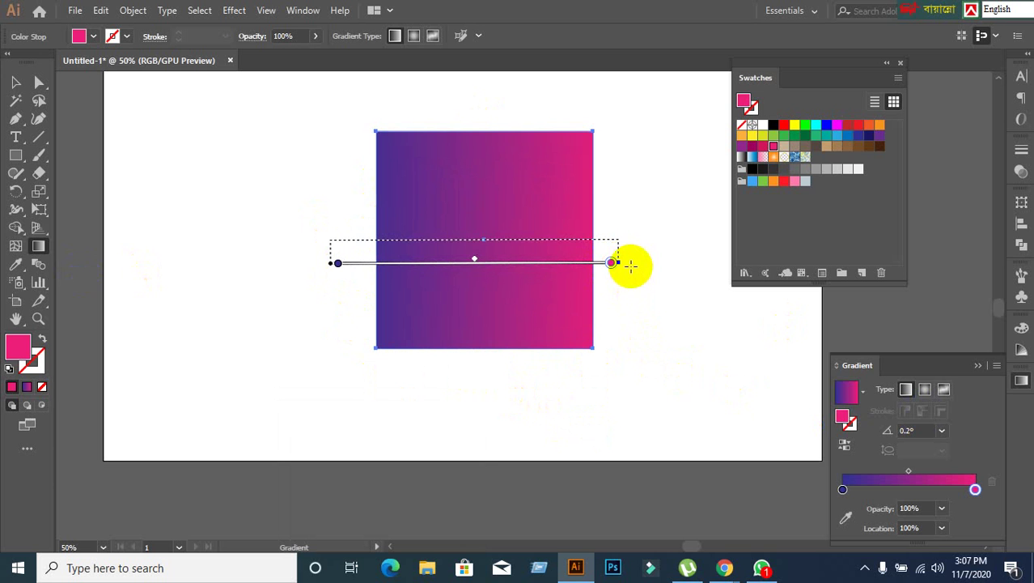
{"action": "mouse_move", "coordinate": [622, 261]}
{"action": "left_mouse_down"}
{"action": "mouse_move", "coordinate": [625, 180]}
{"action": "mouse_move", "coordinate": [600, 129]}
{"action": "mouse_move", "coordinate": [627, 166]}
{"action": "mouse_move", "coordinate": [557, 119]}
{"action": "mouse_move", "coordinate": [576, 129]}
{"action": "left_mouse_up"}
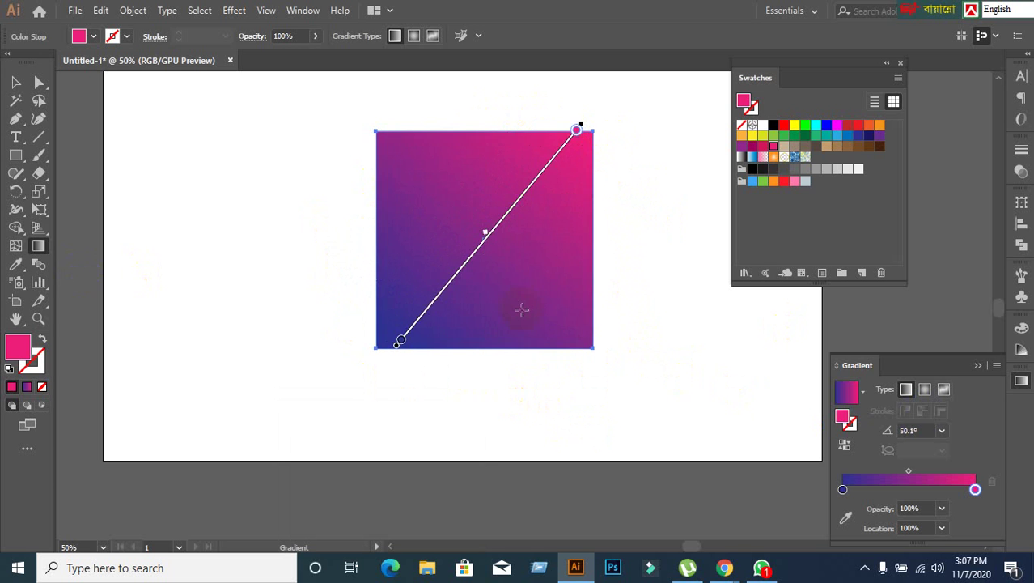
{"action": "left_click", "coordinate": [586, 244]}
{"action": "mouse_move", "coordinate": [502, 219]}
{"action": "left_mouse_down"}
{"action": "mouse_move", "coordinate": [484, 259]}
{"action": "mouse_move", "coordinate": [545, 201]}
{"action": "mouse_move", "coordinate": [619, 291]}
{"action": "left_mouse_up"}
{"action": "key", "text": "ctrl+z"}
{"action": "key", "text": "ctrl+z"}
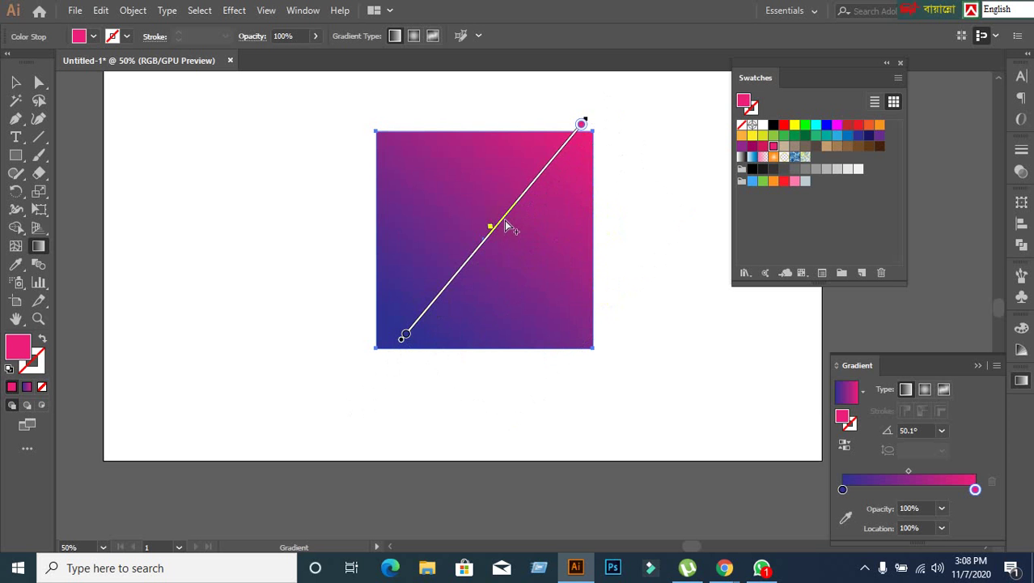
Undo the trial move of the diagonal gradient, redraw it horizontally past both sides of the square and recentre it over the square.
{"action": "left_click_drag", "start_coordinate": [505, 219], "coordinate": [478, 254]}
{"action": "key", "text": "ctrl+z"}
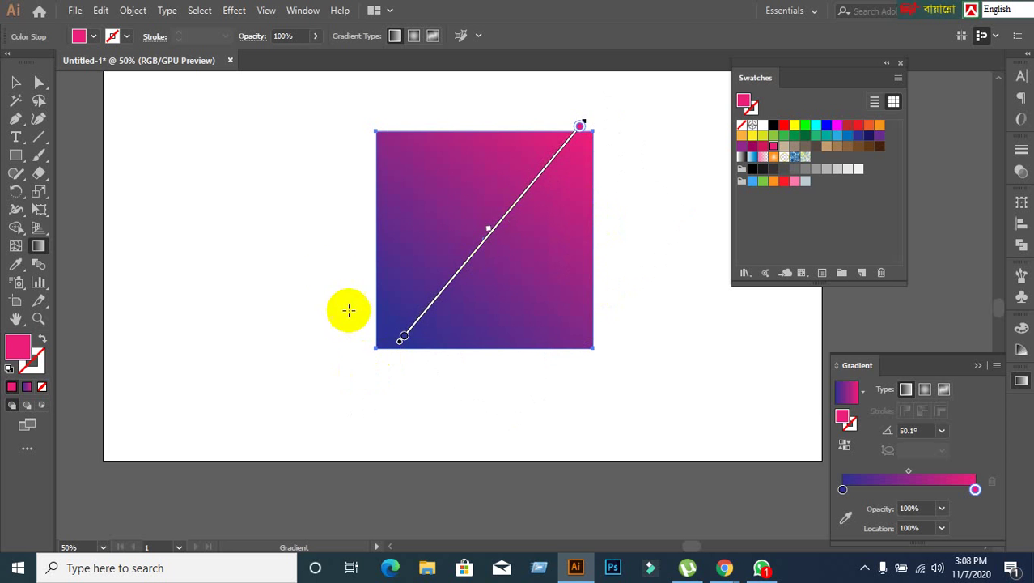
{"action": "left_click_drag", "start_coordinate": [328, 275], "coordinate": [767, 276]}
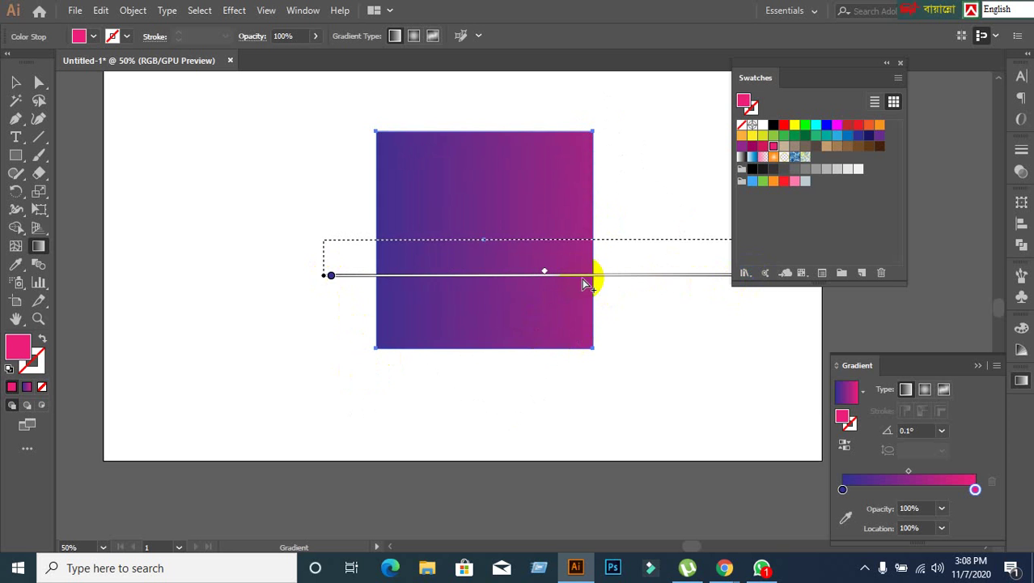
{"action": "left_click_drag", "start_coordinate": [582, 283], "coordinate": [501, 243]}
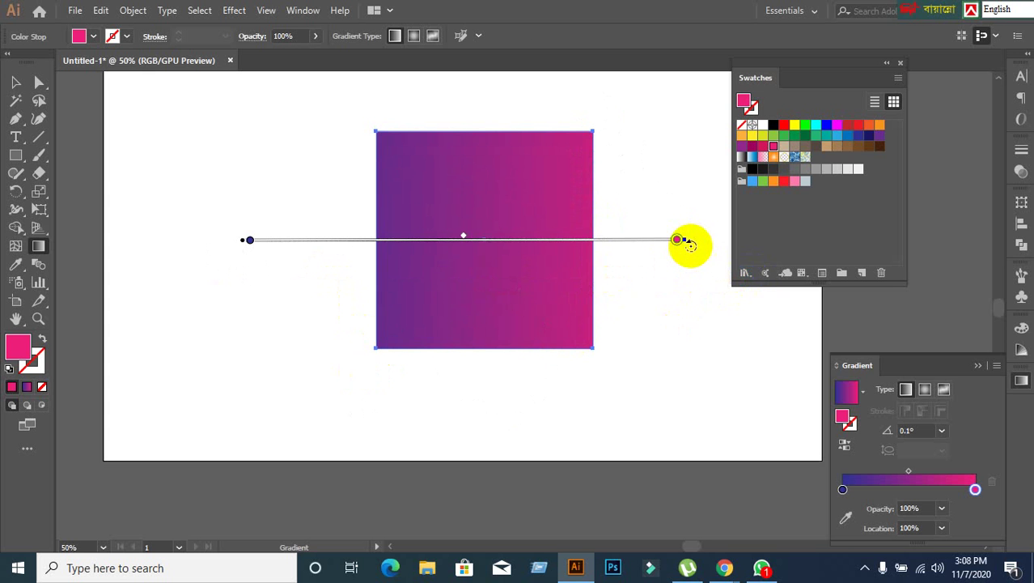
Rotate the gradient to about 17.7° and try moving its pink end stop inward, undoing that move.
{"action": "mouse_move", "coordinate": [689, 243]}
{"action": "left_mouse_down"}
{"action": "mouse_move", "coordinate": [688, 201]}
{"action": "mouse_move", "coordinate": [653, 108]}
{"action": "mouse_move", "coordinate": [679, 177]}
{"action": "left_mouse_up"}
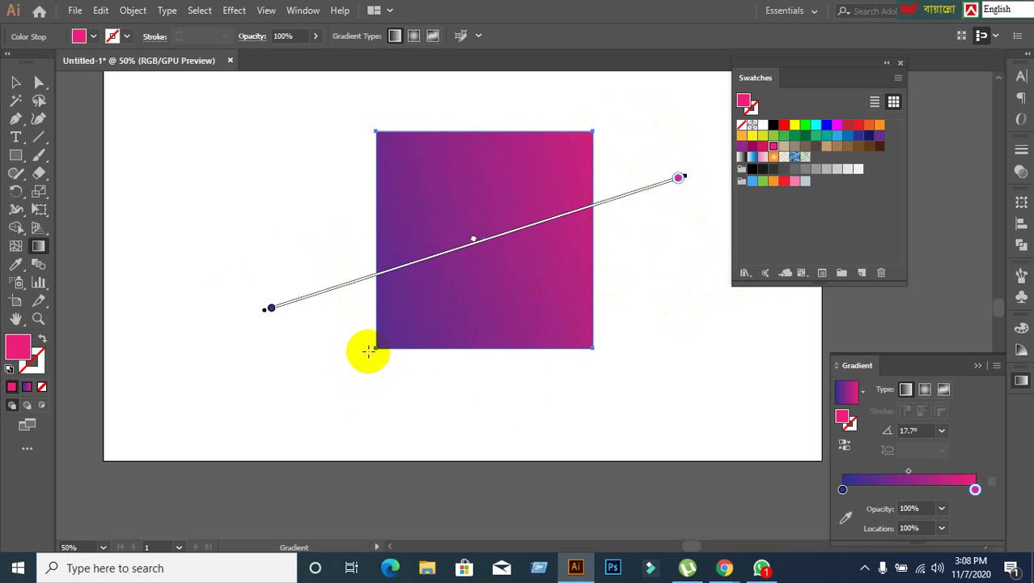
{"action": "left_click", "coordinate": [269, 310]}
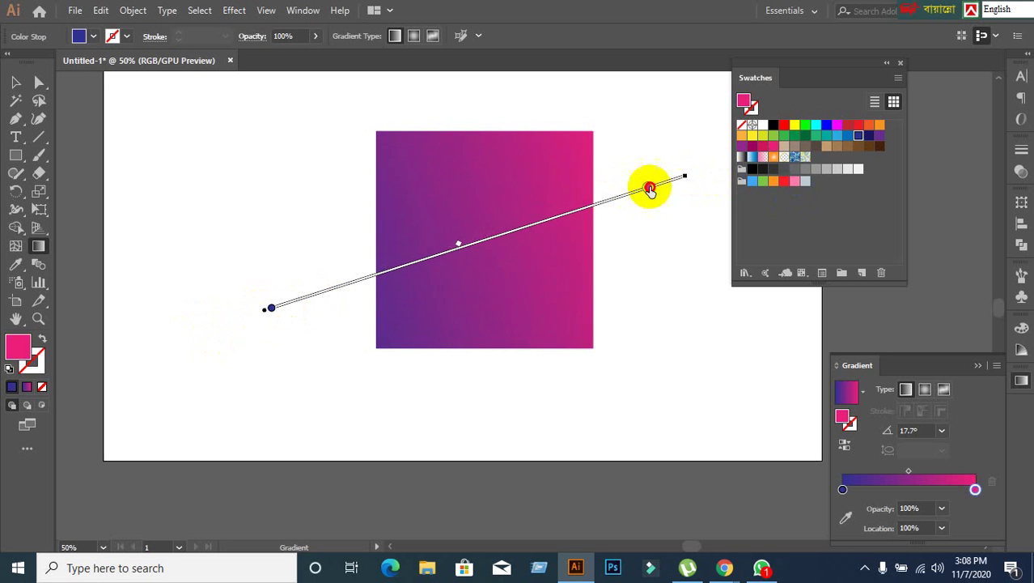
{"action": "mouse_move", "coordinate": [651, 184]}
{"action": "left_mouse_down"}
{"action": "mouse_move", "coordinate": [680, 176]}
{"action": "mouse_move", "coordinate": [647, 173]}
{"action": "mouse_move", "coordinate": [656, 186]}
{"action": "mouse_move", "coordinate": [669, 178]}
{"action": "mouse_move", "coordinate": [617, 193]}
{"action": "mouse_move", "coordinate": [686, 174]}
{"action": "mouse_move", "coordinate": [557, 217]}
{"action": "left_mouse_up"}
{"action": "key", "text": "ctrl+z"}
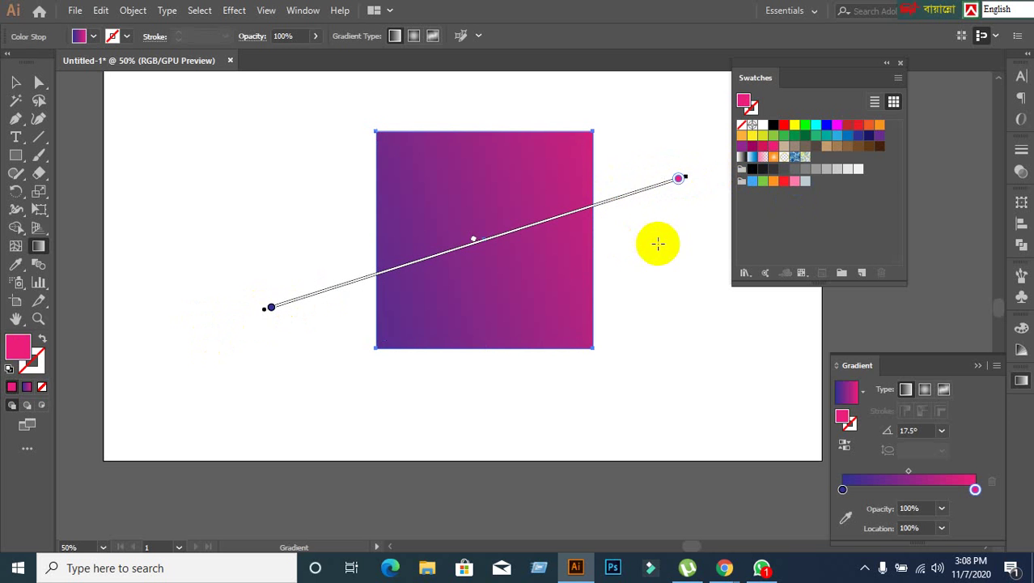
Rotate the gradient to about 18.2° and shorten it so its pink end lies at the square's right edge.
{"action": "scroll", "coordinate": [692, 196], "scroll_direction": "up", "scroll_amount": 3}
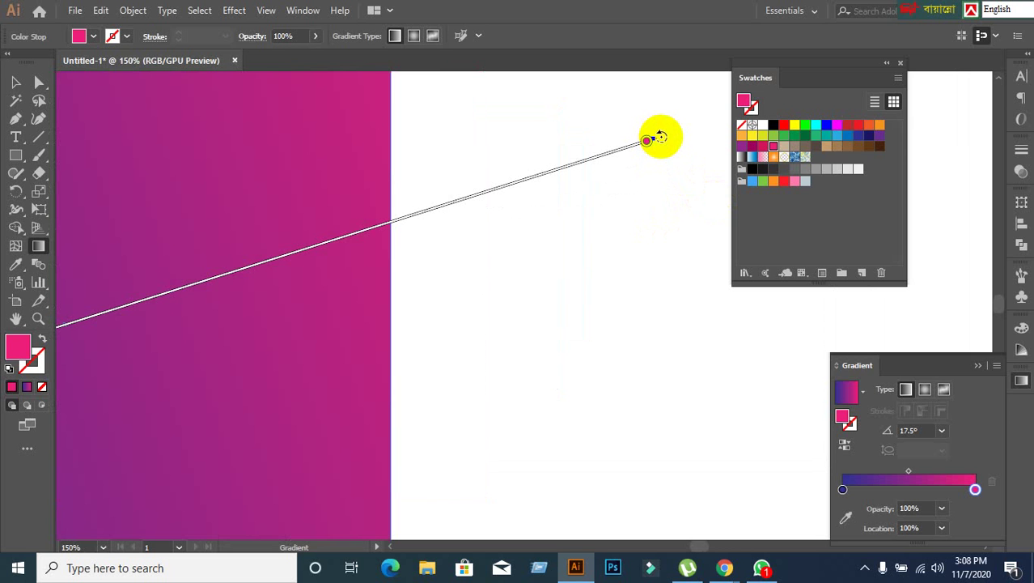
{"action": "left_click_drag", "start_coordinate": [661, 137], "coordinate": [645, 159]}
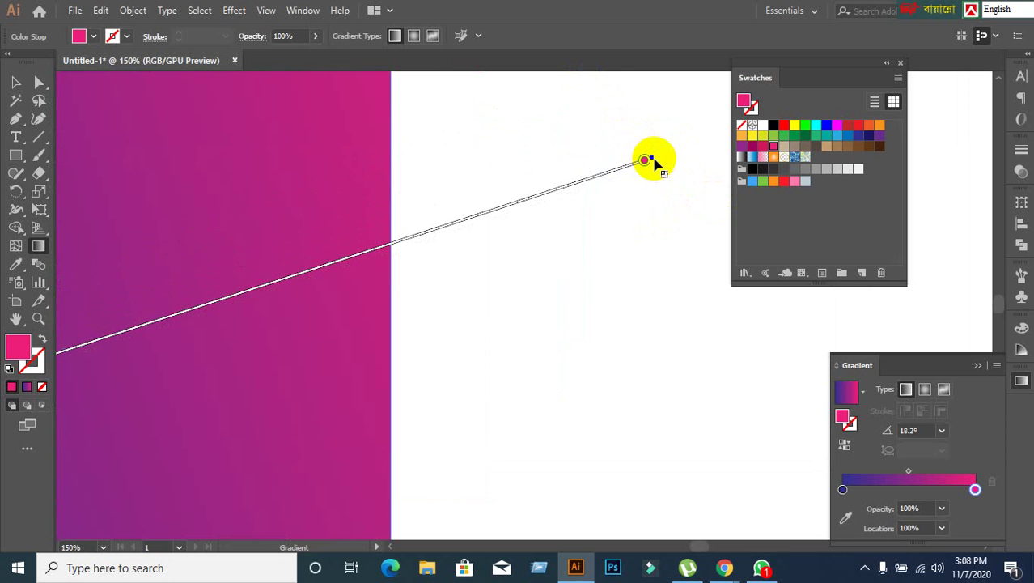
{"action": "left_click_drag", "start_coordinate": [655, 163], "coordinate": [401, 241]}
{"action": "scroll", "coordinate": [433, 277], "scroll_direction": "down", "scroll_amount": 2, "text": "alt"}
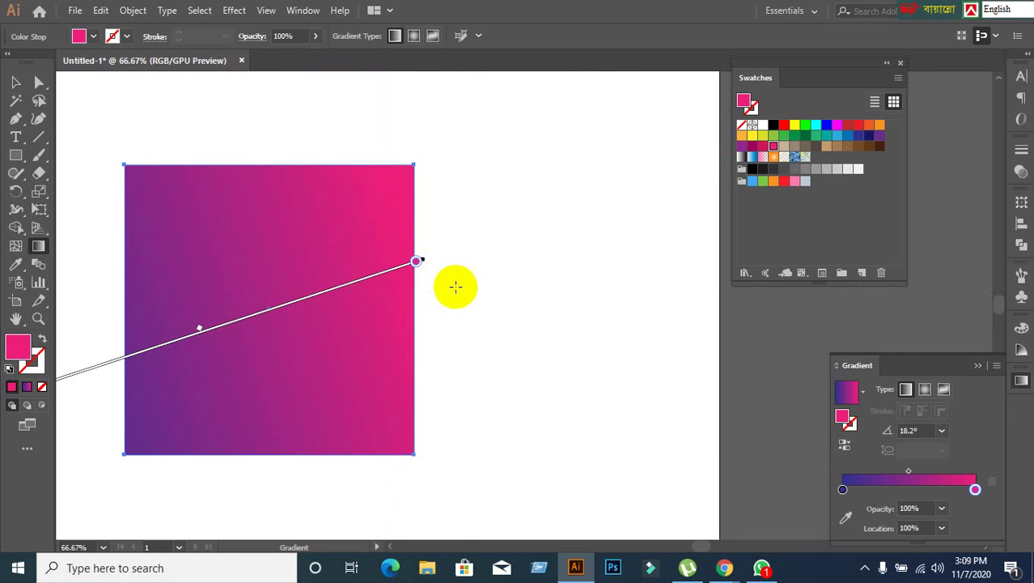
Move the gradient to start at the square's left edge and shorten it to the right edge, at an angle of about 18°.
{"action": "left_click_drag", "start_coordinate": [455, 284], "coordinate": [685, 163]}
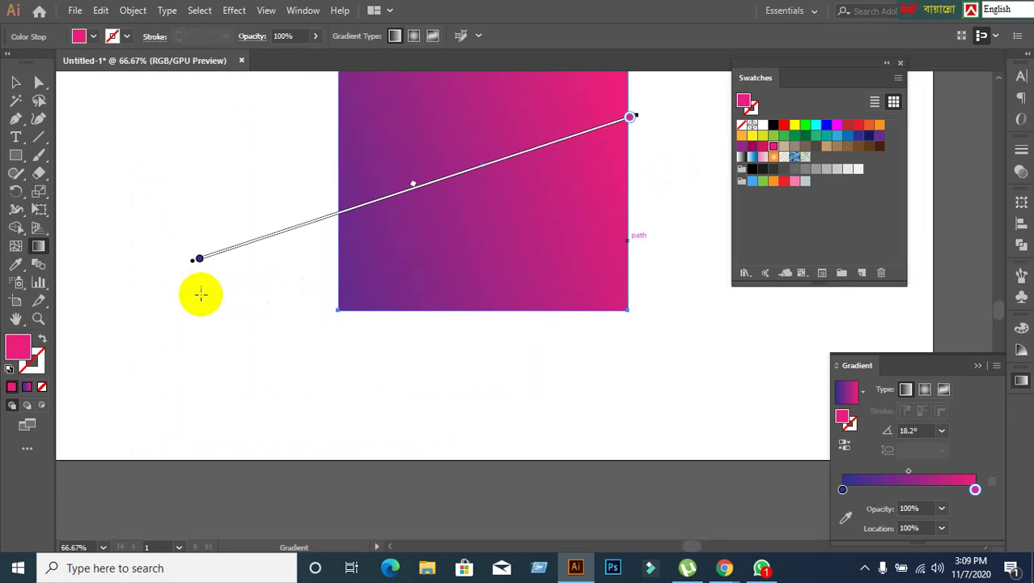
{"action": "scroll", "coordinate": [175, 290], "scroll_direction": "up", "scroll_amount": 3, "text": "alt"}
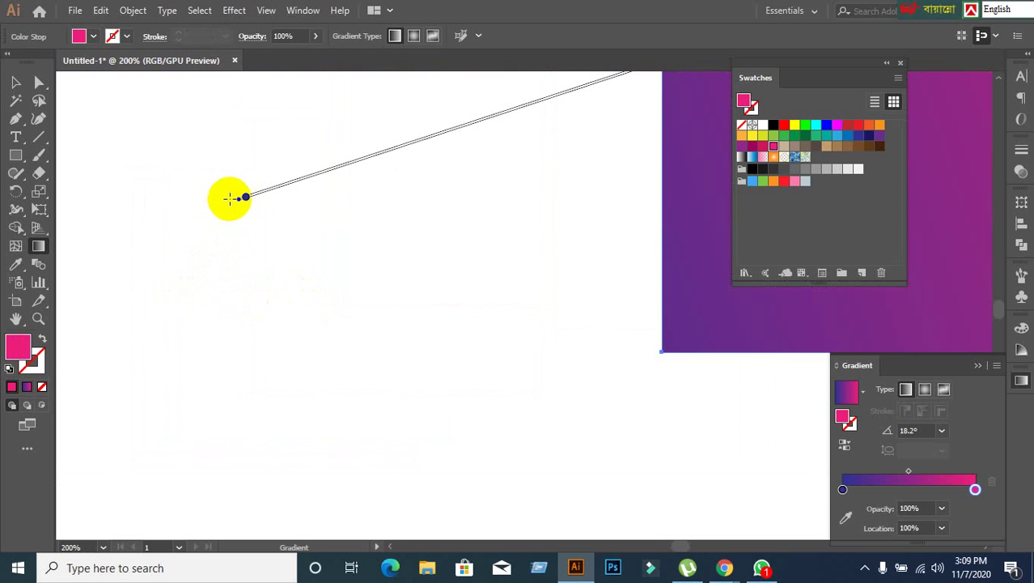
{"action": "scroll", "coordinate": [358, 245], "scroll_direction": "down", "scroll_amount": 3, "text": "alt"}
{"action": "scroll", "coordinate": [619, 240], "scroll_direction": "down", "scroll_amount": 2, "text": "alt"}
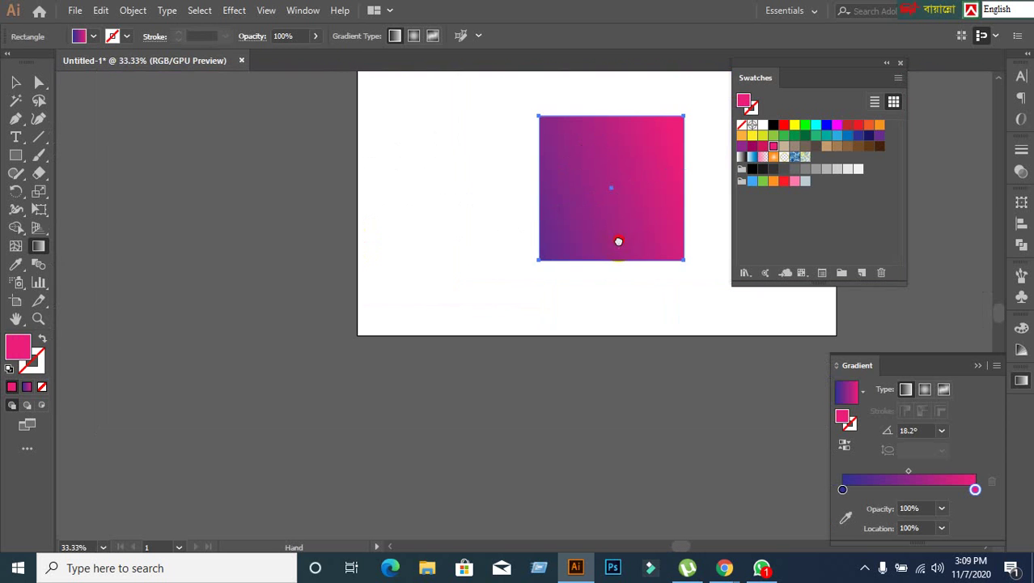
{"action": "scroll", "coordinate": [567, 251], "scroll_direction": "right", "scroll_amount": 2}
{"action": "scroll", "coordinate": [545, 238], "scroll_direction": "up", "scroll_amount": 2, "text": "alt"}
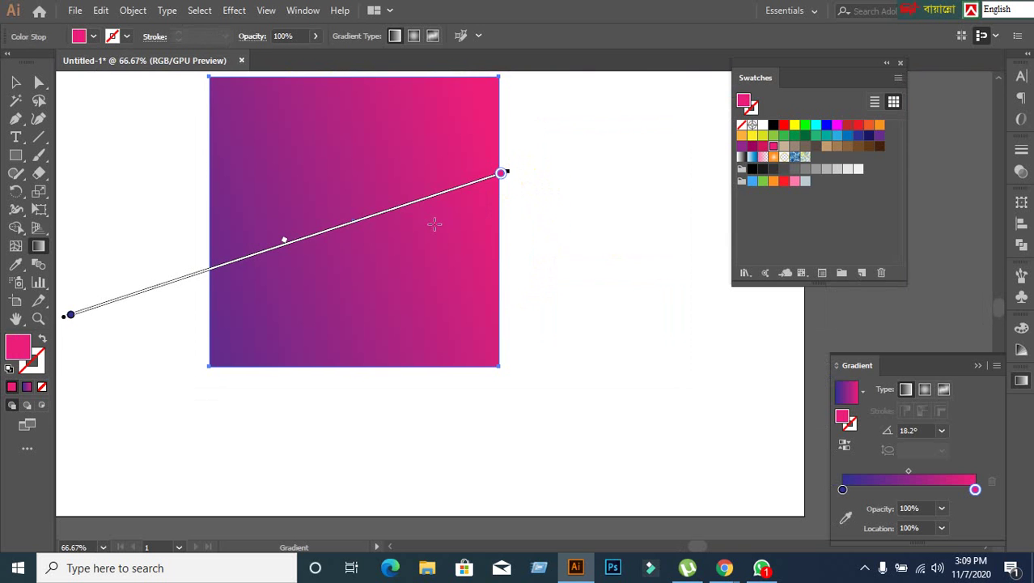
{"action": "mouse_move", "coordinate": [351, 227]}
{"action": "left_mouse_down"}
{"action": "mouse_move", "coordinate": [438, 212]}
{"action": "mouse_move", "coordinate": [502, 187]}
{"action": "left_mouse_up"}
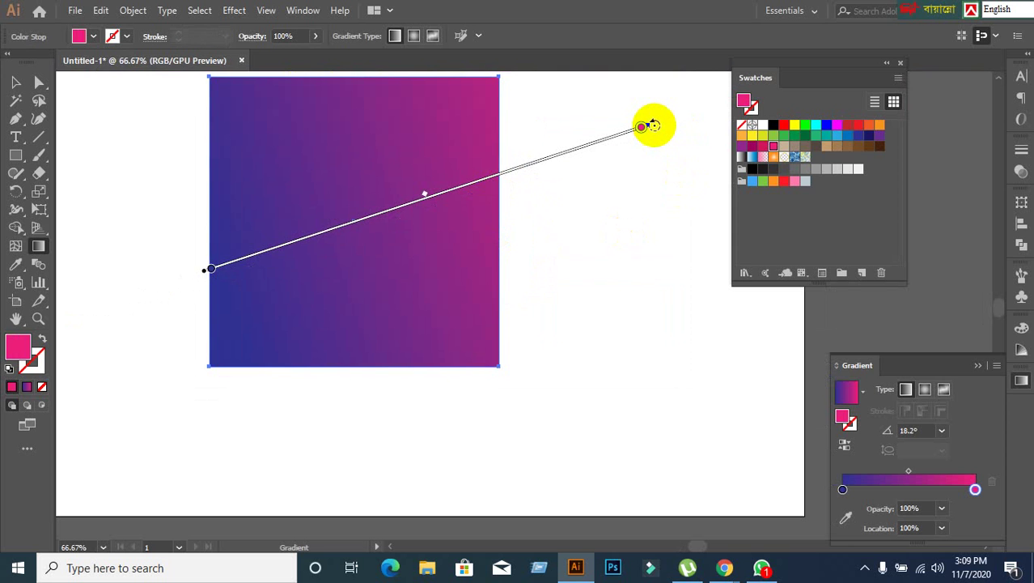
{"action": "mouse_move", "coordinate": [654, 125]}
{"action": "left_mouse_down"}
{"action": "mouse_move", "coordinate": [661, 180]}
{"action": "mouse_move", "coordinate": [603, 97]}
{"action": "mouse_move", "coordinate": [615, 138]}
{"action": "mouse_move", "coordinate": [638, 141]}
{"action": "mouse_move", "coordinate": [517, 178]}
{"action": "mouse_move", "coordinate": [665, 128]}
{"action": "mouse_move", "coordinate": [679, 134]}
{"action": "left_mouse_up"}
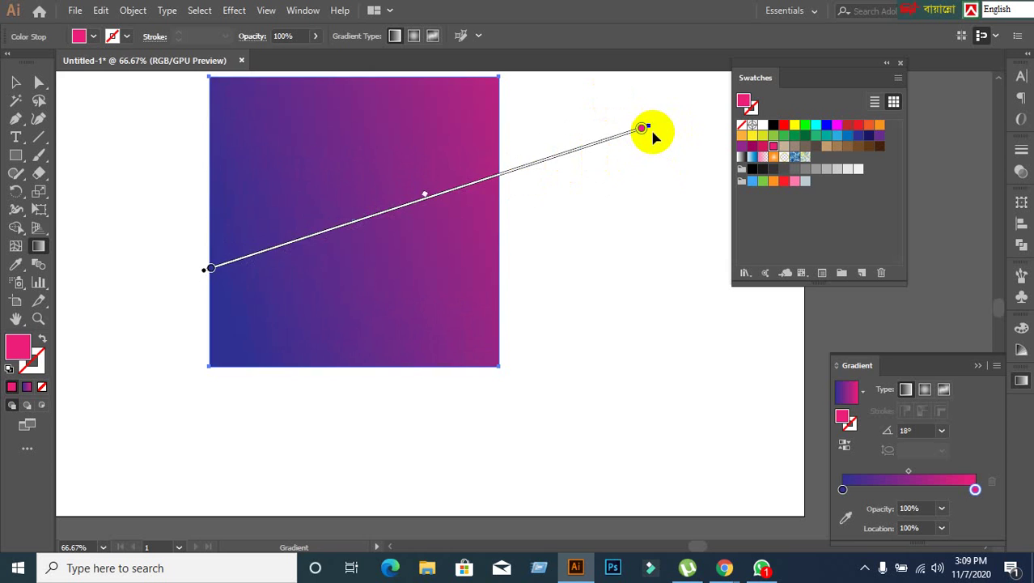
{"action": "scroll", "coordinate": [654, 134], "scroll_direction": "up", "scroll_amount": 3}
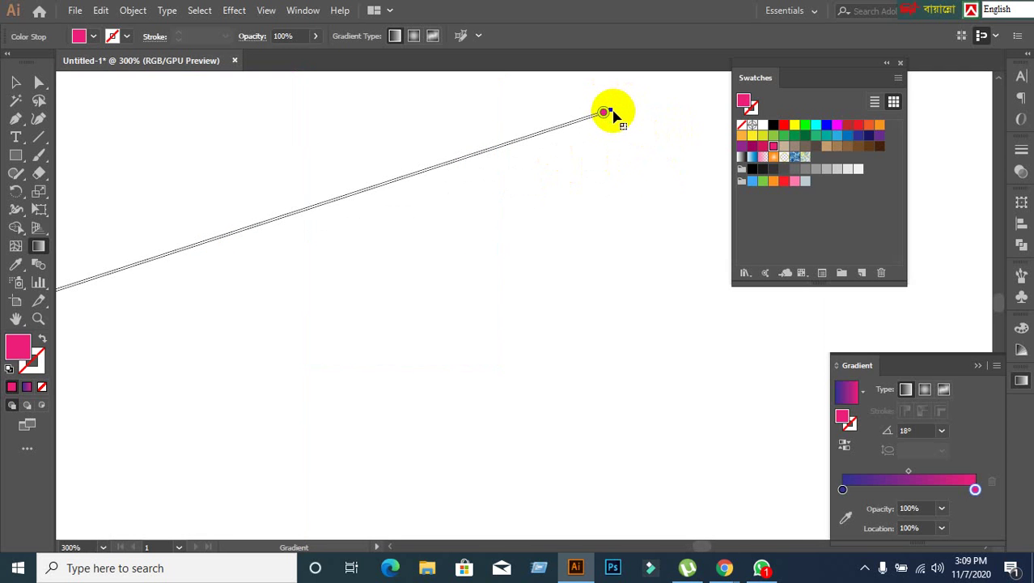
{"action": "left_click_drag", "start_coordinate": [613, 112], "coordinate": [186, 245]}
Move the gradient's midpoint toward the pink stop, and finally shift it closer to the dark blue stop.
{"action": "key", "text": "ctrl+1"}
{"action": "mouse_move", "coordinate": [282, 291]}
{"action": "left_mouse_down"}
{"action": "mouse_move", "coordinate": [469, 268]}
{"action": "mouse_move", "coordinate": [533, 219]}
{"action": "mouse_move", "coordinate": [443, 213]}
{"action": "mouse_move", "coordinate": [380, 229]}
{"action": "left_mouse_up"}
{"action": "scroll", "coordinate": [534, 220], "scroll_direction": "up", "scroll_amount": 1}
{"action": "scroll", "coordinate": [480, 284], "scroll_direction": "down", "scroll_amount": 3}
{"action": "scroll", "coordinate": [545, 287], "scroll_direction": "down", "scroll_amount": 1}
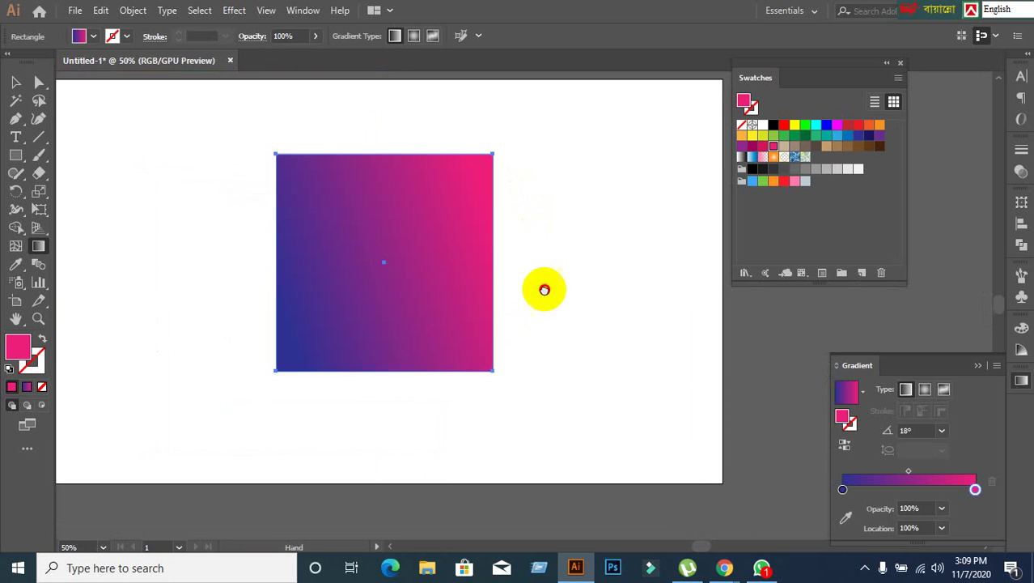
{"action": "scroll", "coordinate": [522, 301], "scroll_direction": "down", "scroll_amount": 1}
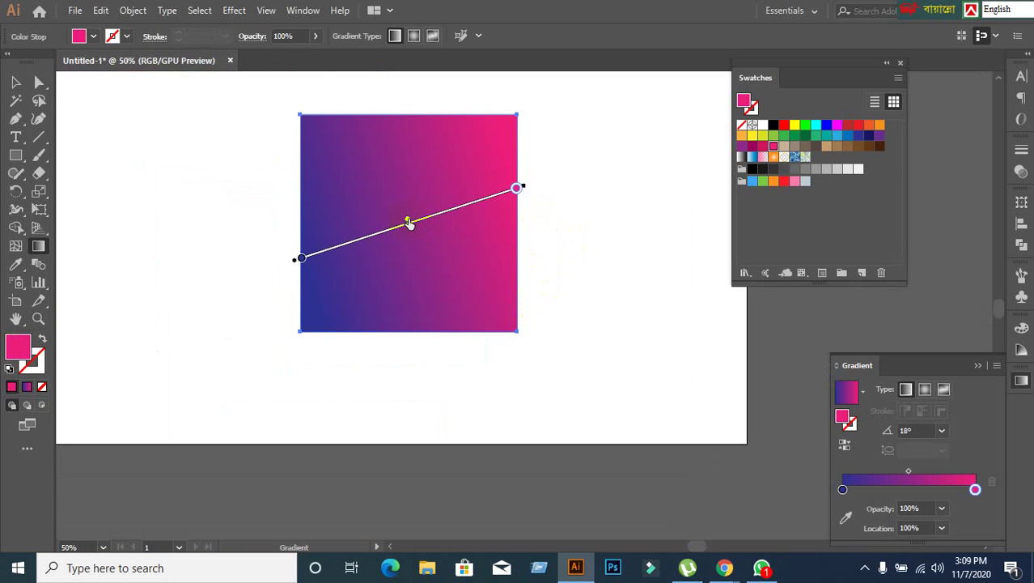
{"action": "mouse_move", "coordinate": [408, 222]}
{"action": "left_mouse_down"}
{"action": "mouse_move", "coordinate": [391, 232]}
{"action": "mouse_move", "coordinate": [455, 229]}
{"action": "mouse_move", "coordinate": [404, 243]}
{"action": "mouse_move", "coordinate": [430, 242]}
{"action": "mouse_move", "coordinate": [404, 254]}
{"action": "mouse_move", "coordinate": [432, 251]}
{"action": "left_mouse_up"}
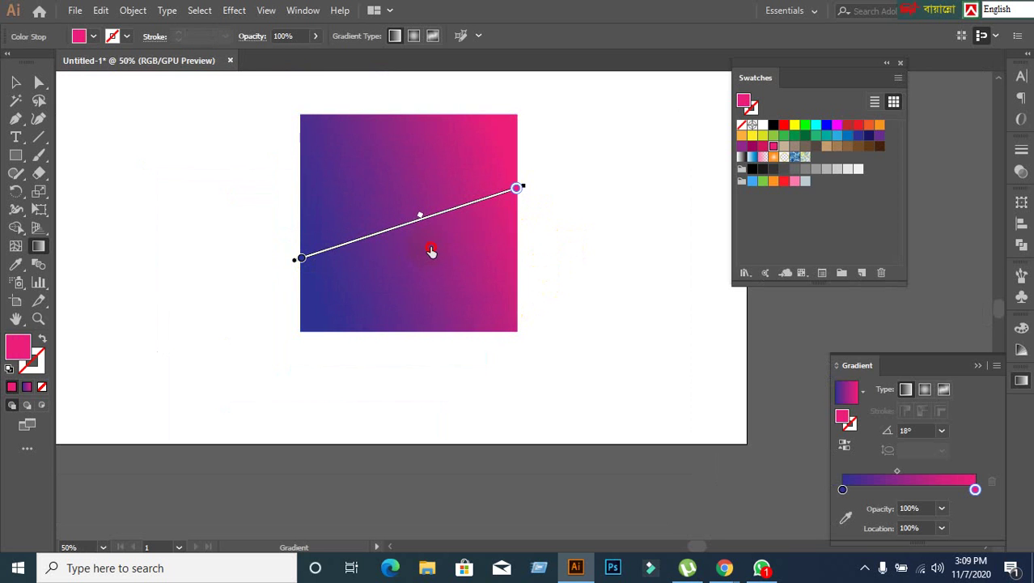
{"action": "left_click", "coordinate": [38, 246]}
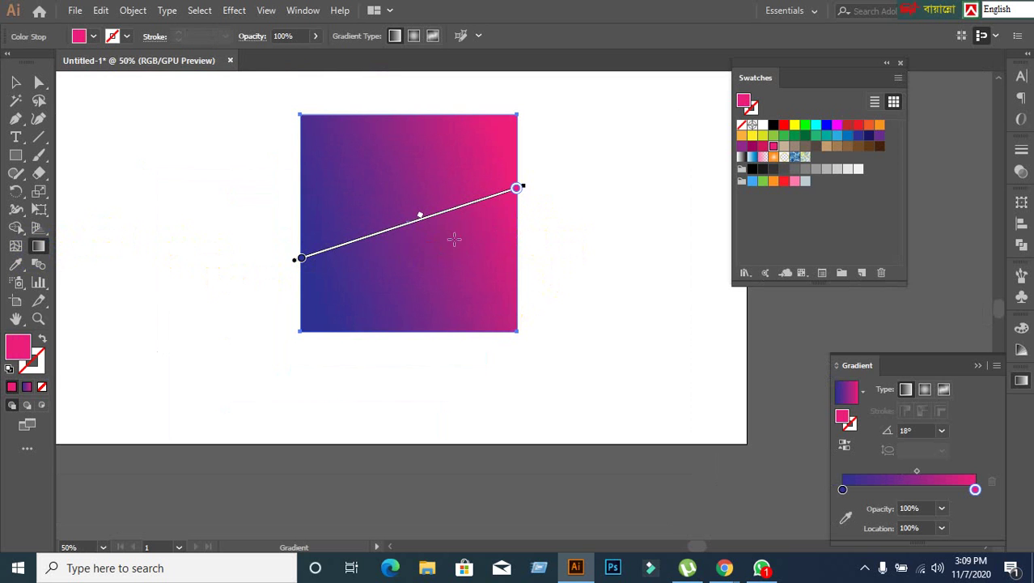
{"action": "left_click", "coordinate": [420, 217]}
{"action": "mouse_move", "coordinate": [420, 217]}
{"action": "left_mouse_down"}
{"action": "mouse_move", "coordinate": [344, 244]}
{"action": "mouse_move", "coordinate": [388, 230]}
{"action": "left_mouse_up"}
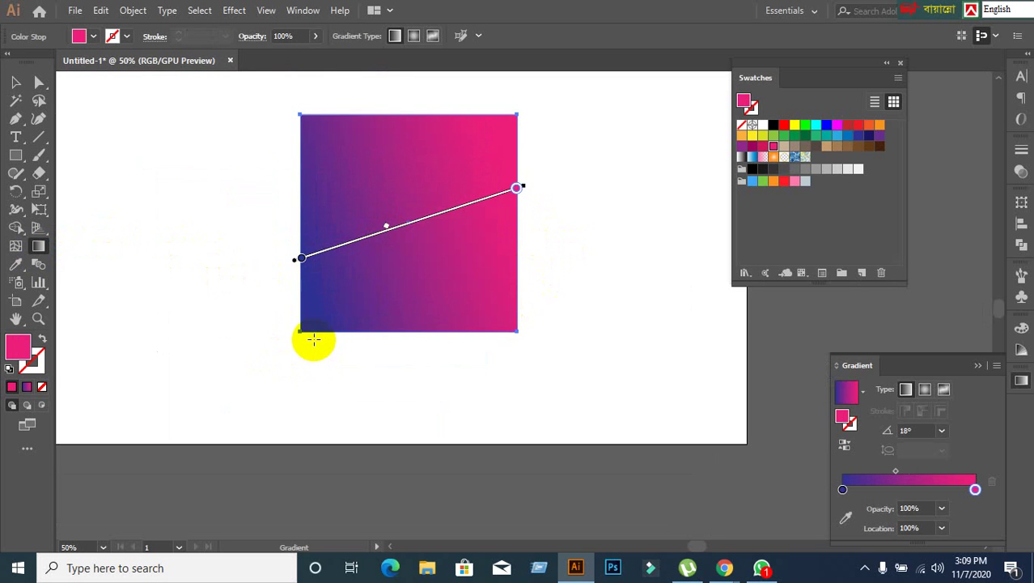
Redraw the gradient diagonally at about 37°, and again almost horizontally across the square at about 0.8°.
{"action": "left_click_drag", "start_coordinate": [302, 338], "coordinate": [579, 125]}
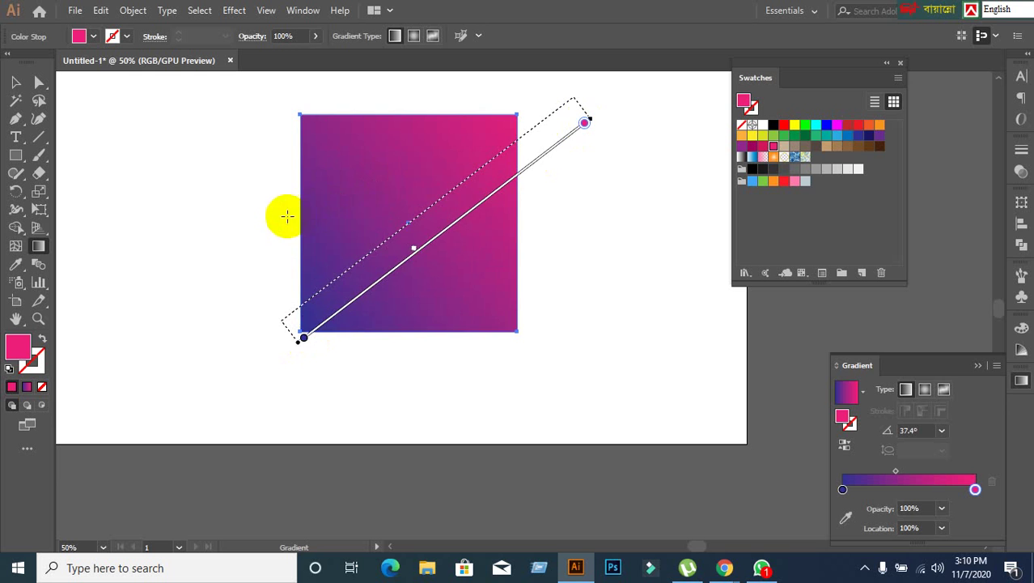
{"action": "left_click_drag", "start_coordinate": [286, 216], "coordinate": [555, 213]}
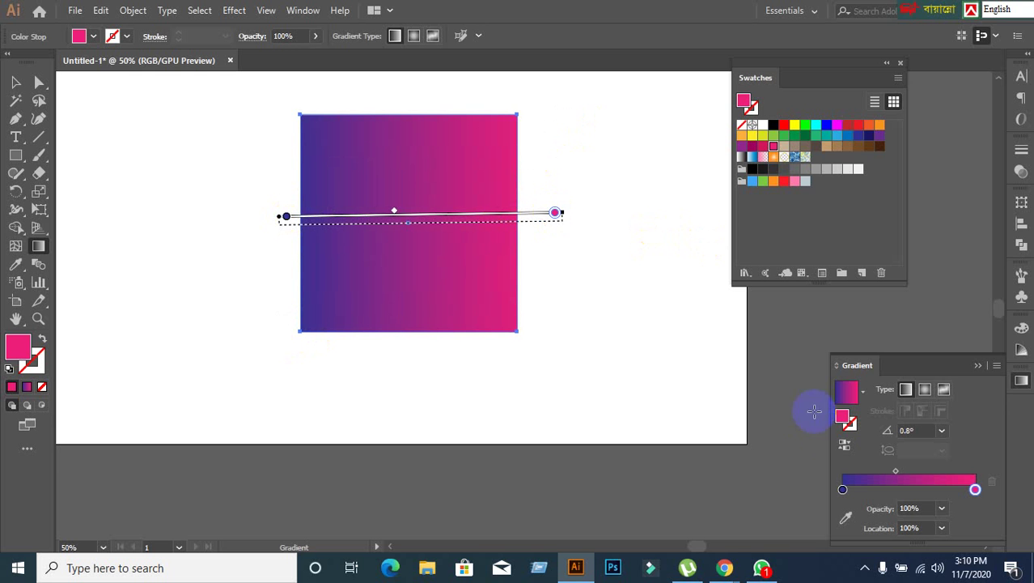
Switch to the Google Meet call in Chrome and move the floating keyboard-language toolbar off the window controls.
{"action": "left_click", "coordinate": [720, 569]}
{"action": "left_click", "coordinate": [624, 497]}
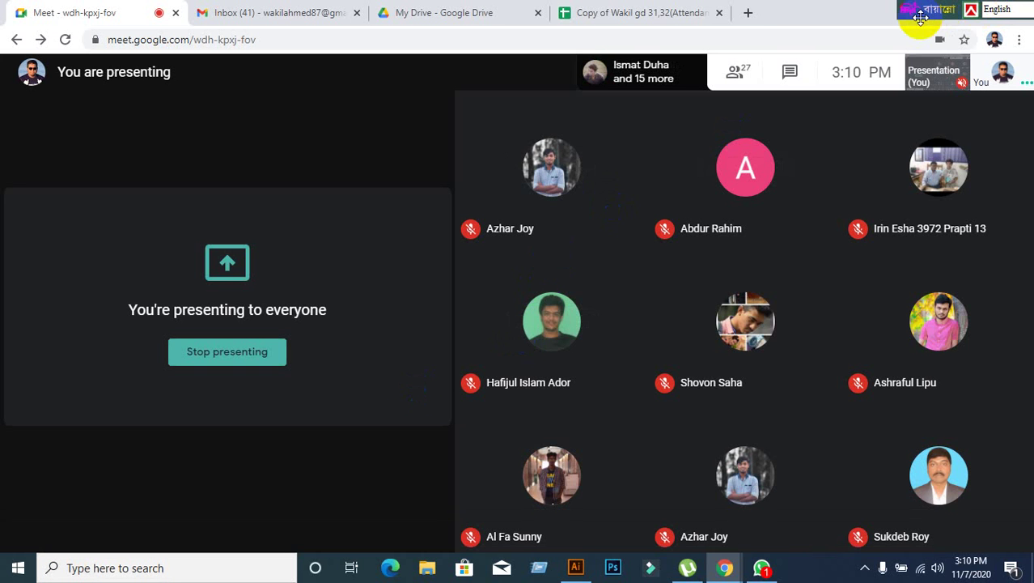
{"action": "left_click_drag", "start_coordinate": [921, 16], "coordinate": [518, 19]}
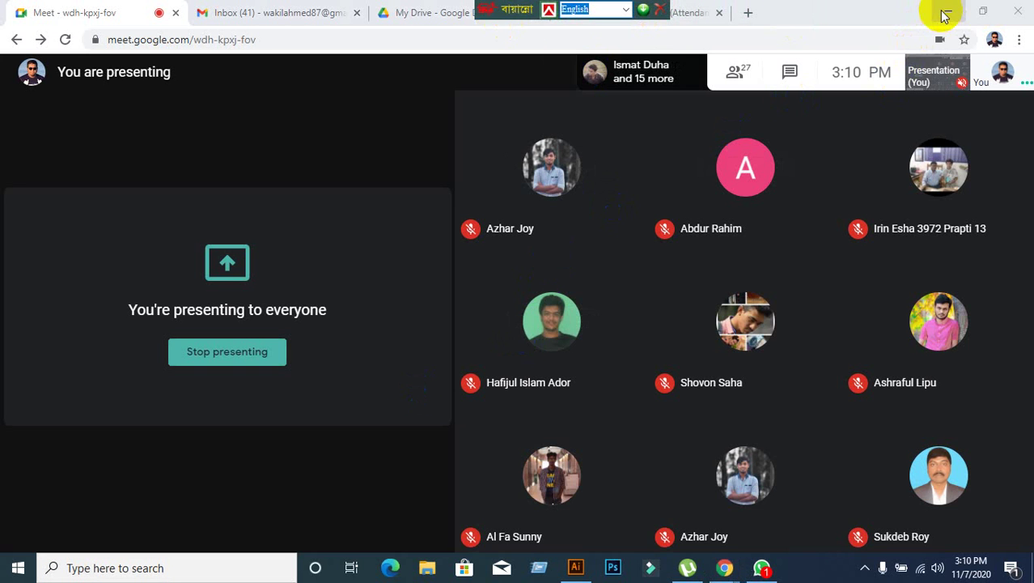
{"action": "left_click", "coordinate": [945, 14]}
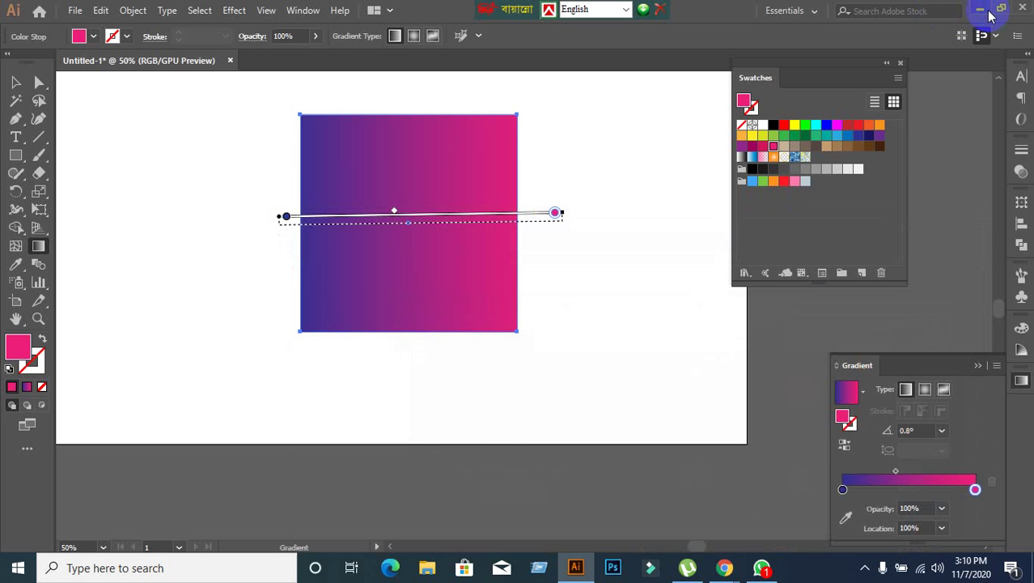
{"action": "left_click", "coordinate": [981, 10]}
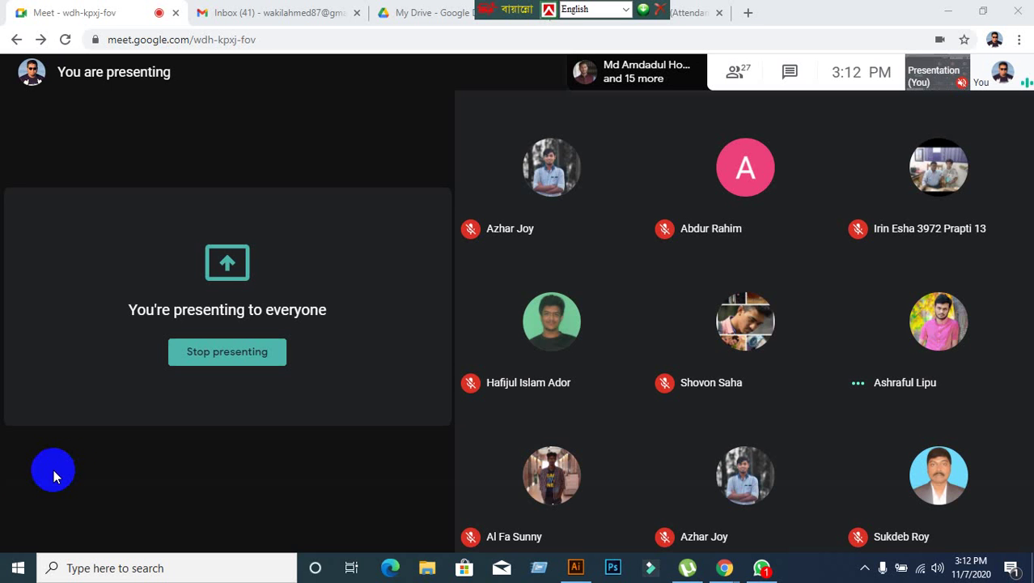
Open the presenting options of the Meet call, and return to the gradient document in Illustrator.
{"action": "mouse_move", "coordinate": [478, 361]}
{"action": "left_click", "coordinate": [905, 527]}
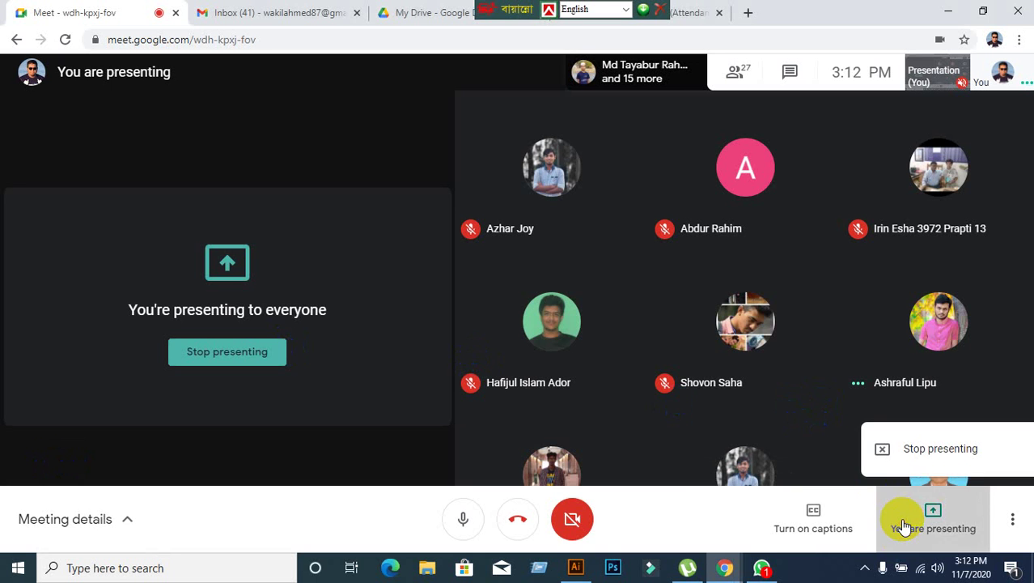
{"action": "left_click", "coordinate": [158, 569]}
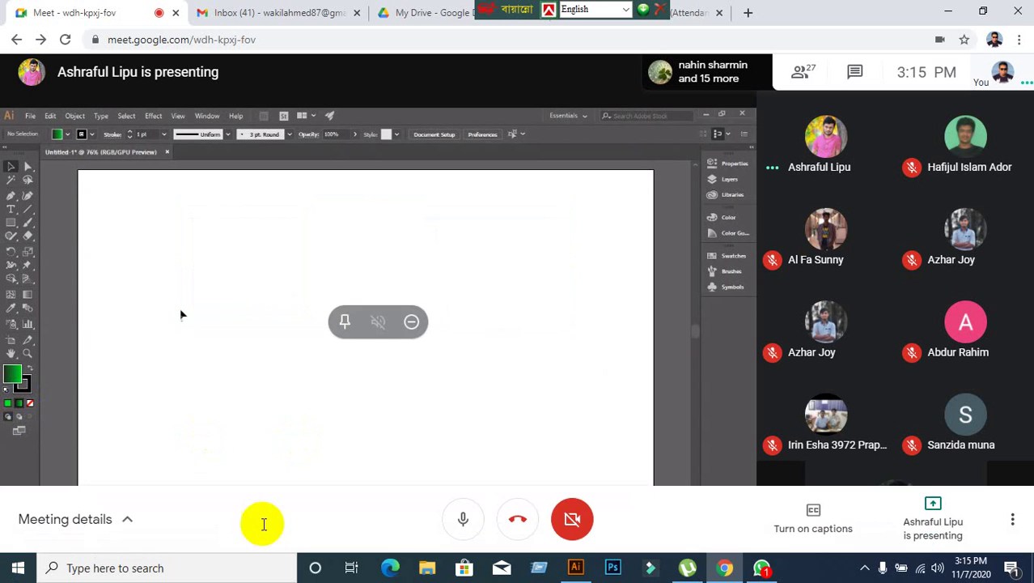
{"action": "left_click", "coordinate": [576, 570]}
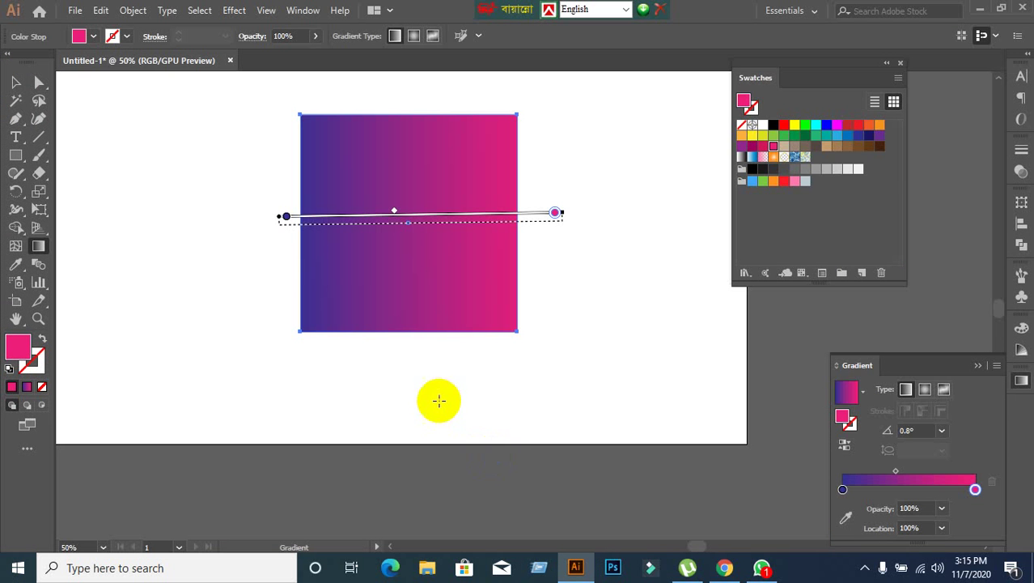
Draw a new gradient-filled rectangle on the grey canvas below the artboard.
{"action": "left_click", "coordinate": [16, 82]}
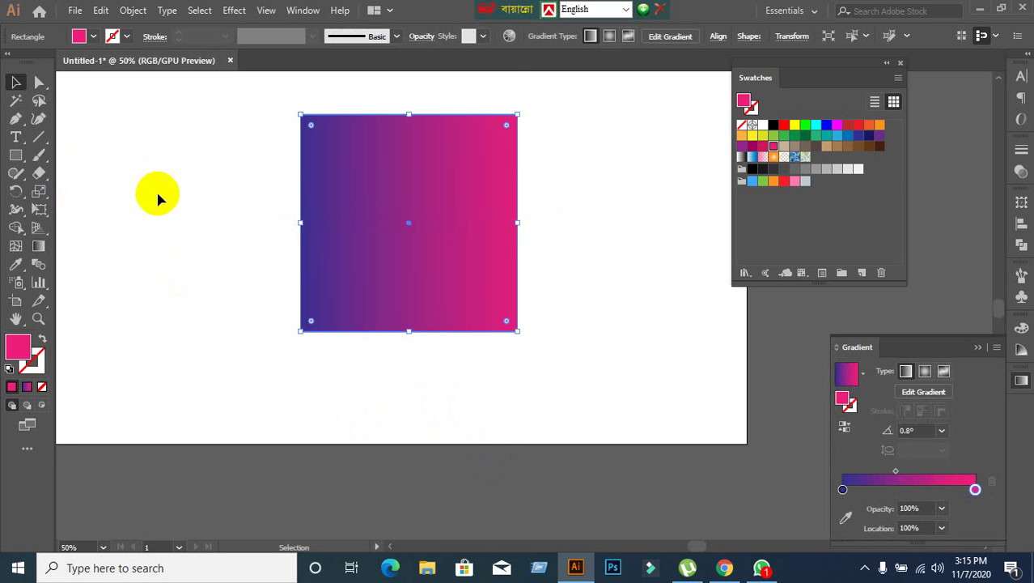
{"action": "scroll", "coordinate": [146, 208], "scroll_direction": "down", "scroll_amount": 3}
{"action": "left_click", "coordinate": [15, 154]}
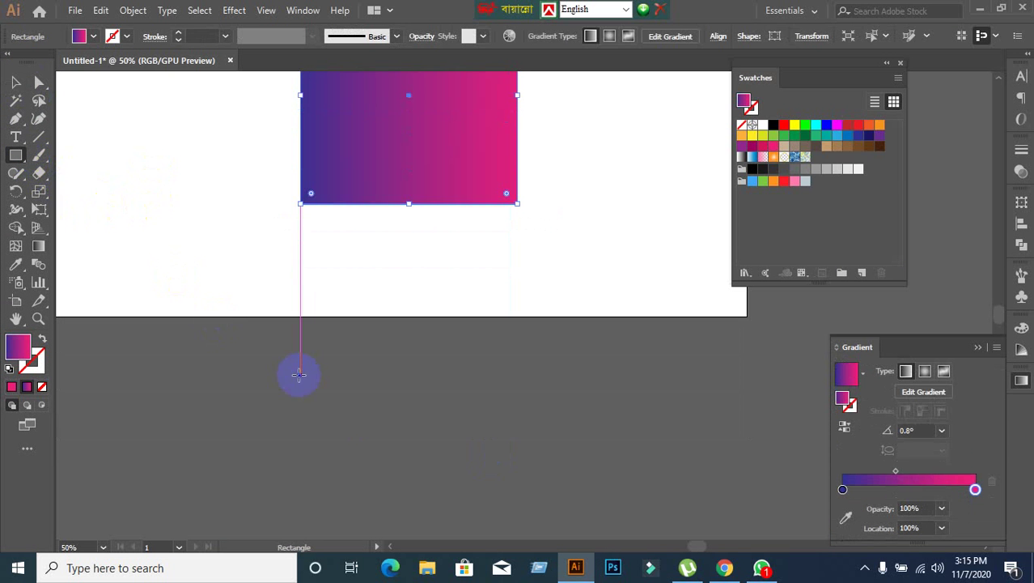
{"action": "scroll", "coordinate": [300, 370], "scroll_direction": "down", "scroll_amount": 2}
{"action": "mouse_move", "coordinate": [174, 305]}
{"action": "left_mouse_down"}
{"action": "mouse_move", "coordinate": [357, 407]}
{"action": "mouse_move", "coordinate": [408, 470]}
{"action": "left_mouse_up"}
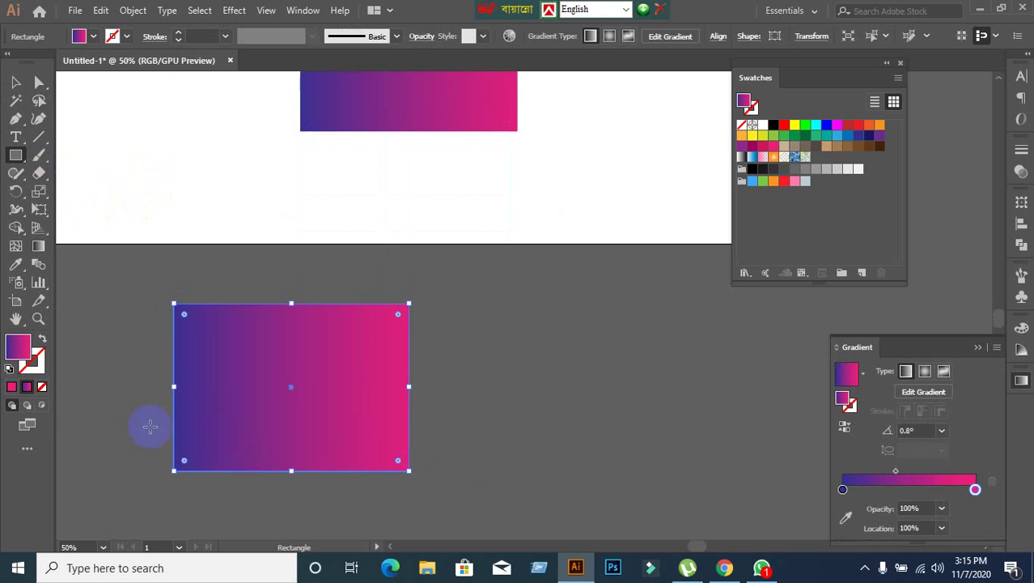
Apply the solid pink colour ed1e79 to the new rectangle's stroke and make its fill active again.
{"action": "left_click", "coordinate": [31, 362]}
{"action": "left_click", "coordinate": [12, 387]}
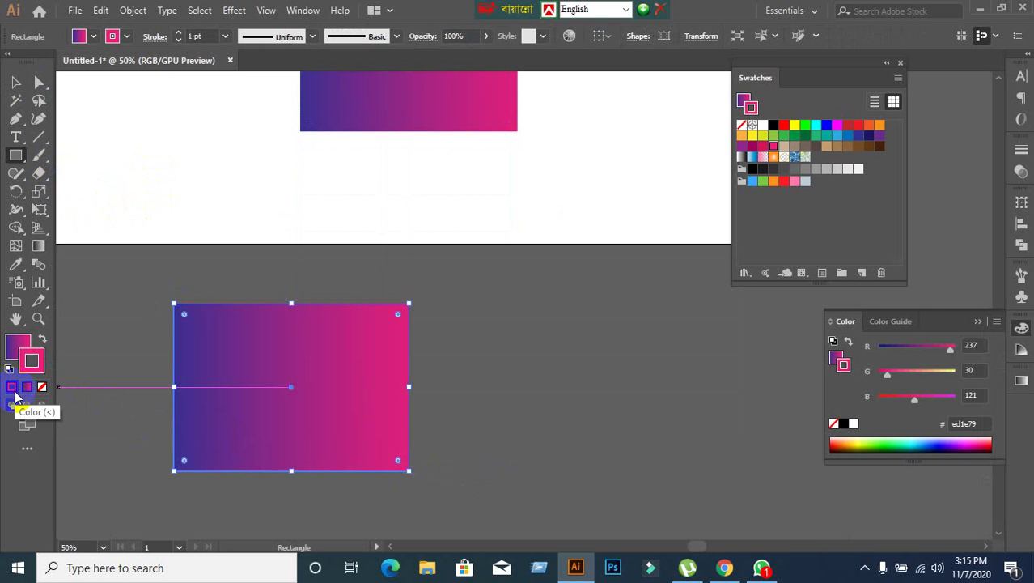
{"action": "left_click", "coordinate": [16, 346]}
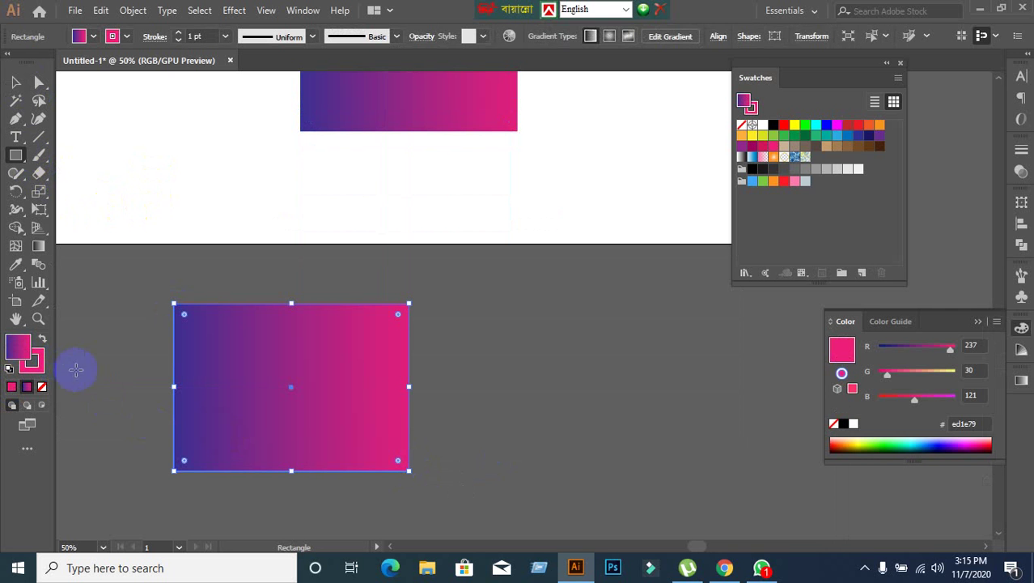
Show the gradient annotator on the new rectangle with the Gradient tool, switching between its stroke and fill to compare.
{"action": "left_click", "coordinate": [39, 245]}
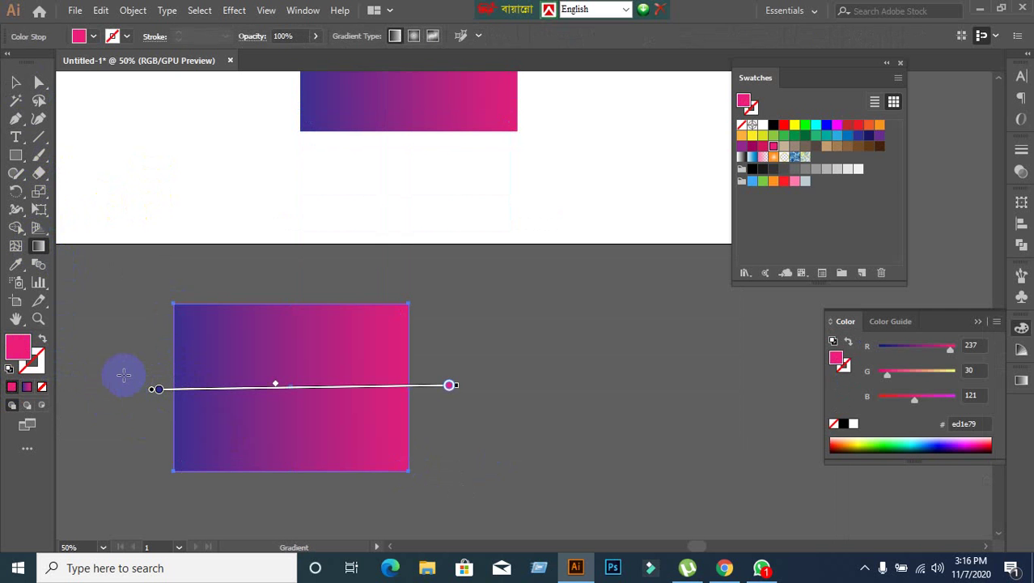
{"action": "left_click", "coordinate": [42, 387]}
{"action": "left_click", "coordinate": [31, 388]}
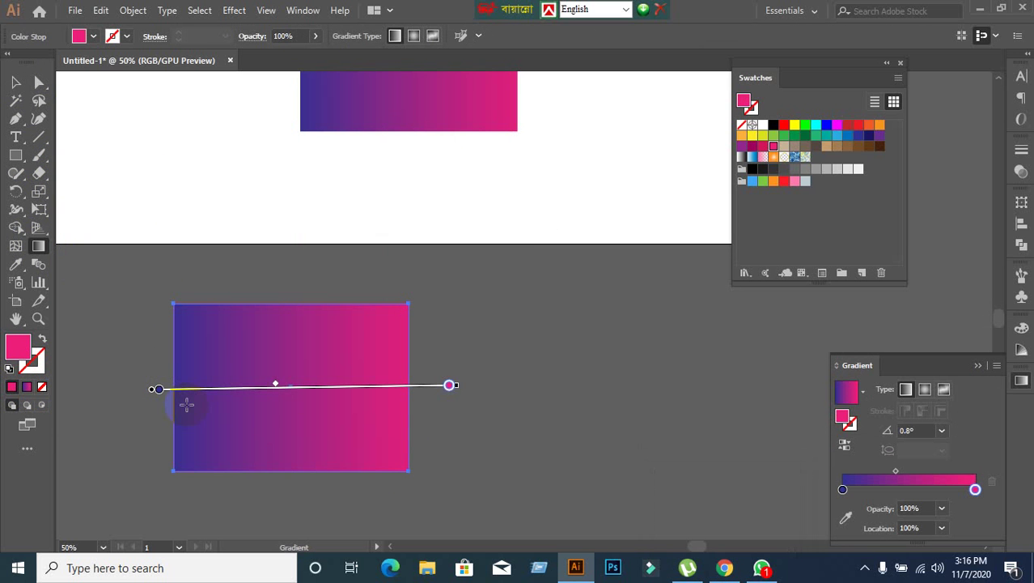
{"action": "left_click", "coordinate": [34, 366]}
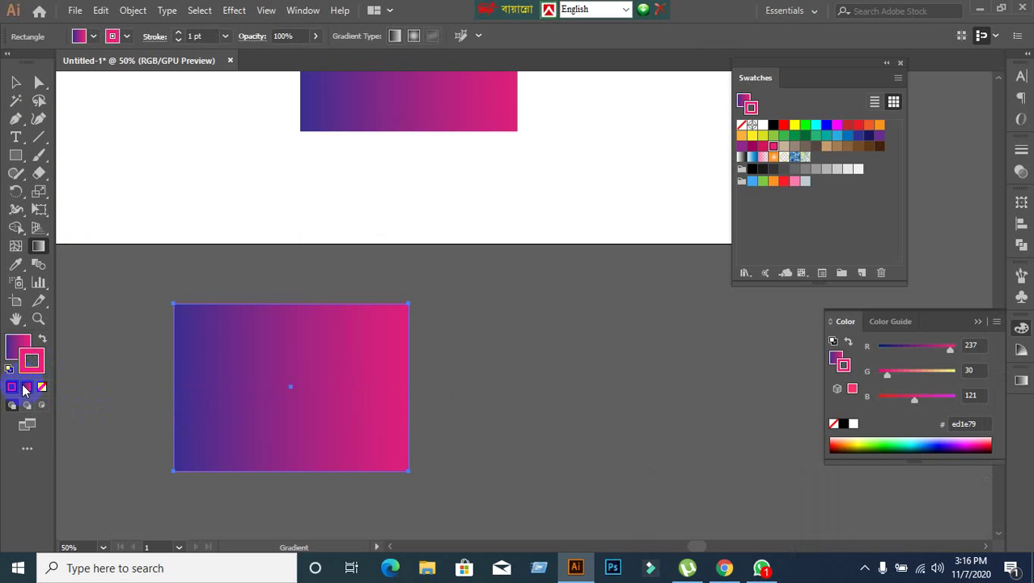
{"action": "left_click", "coordinate": [41, 248]}
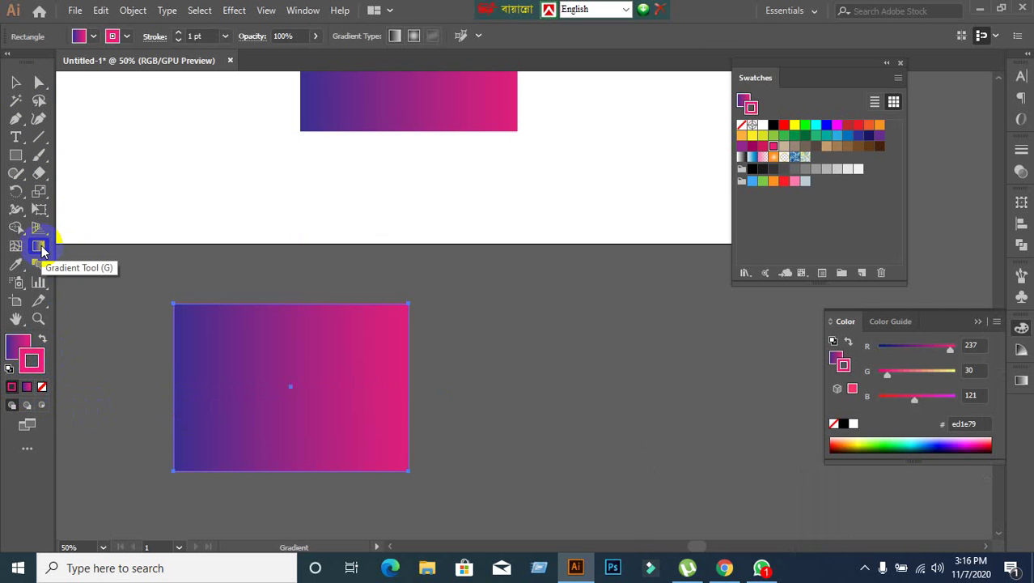
{"action": "left_click", "coordinate": [23, 350]}
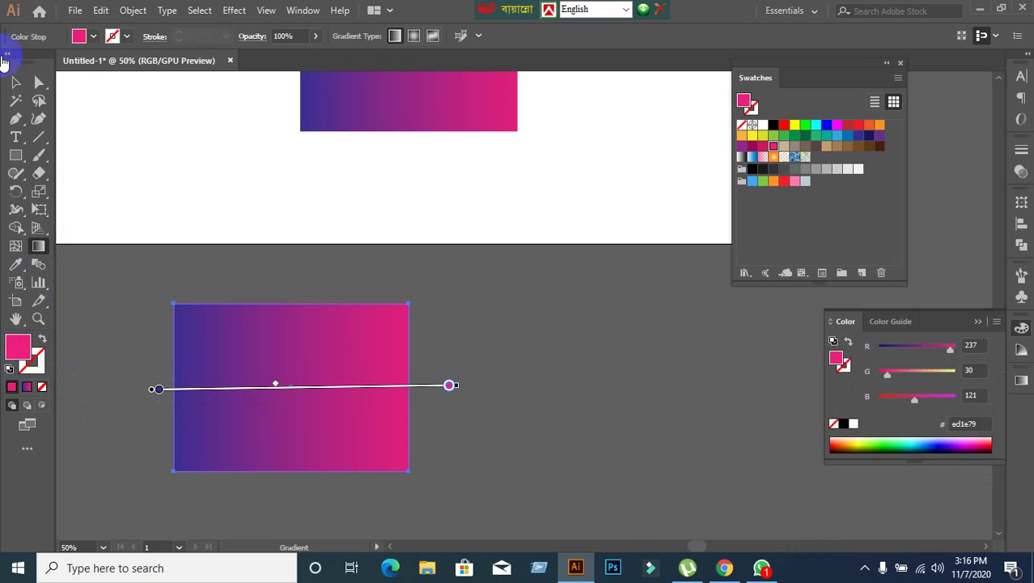
Apply the blue-to-pink linear gradient to the rectangle's stroke, switching the active attribute between fill and stroke to compare the annotator.
{"action": "left_click", "coordinate": [37, 362]}
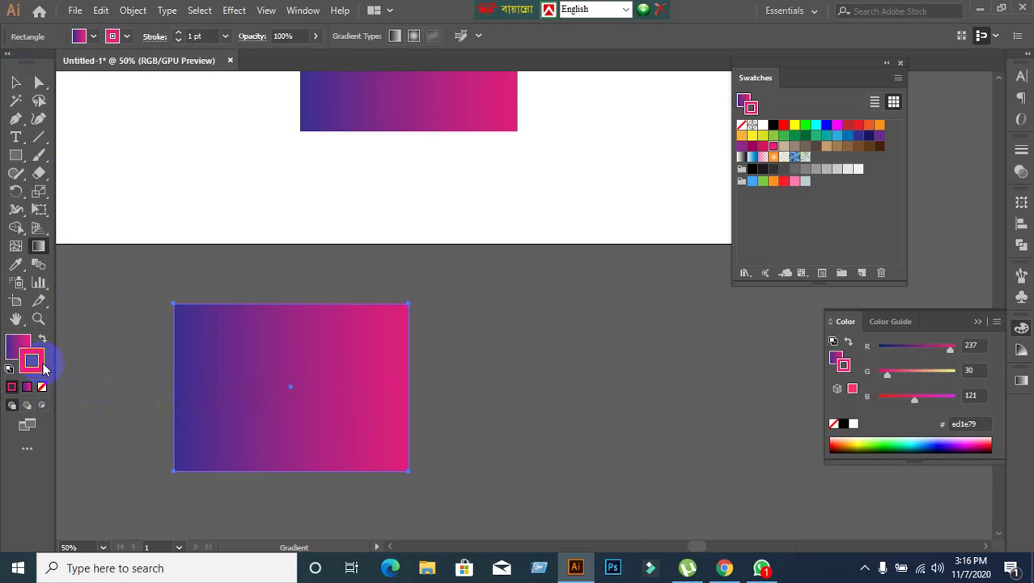
{"action": "left_click", "coordinate": [27, 387]}
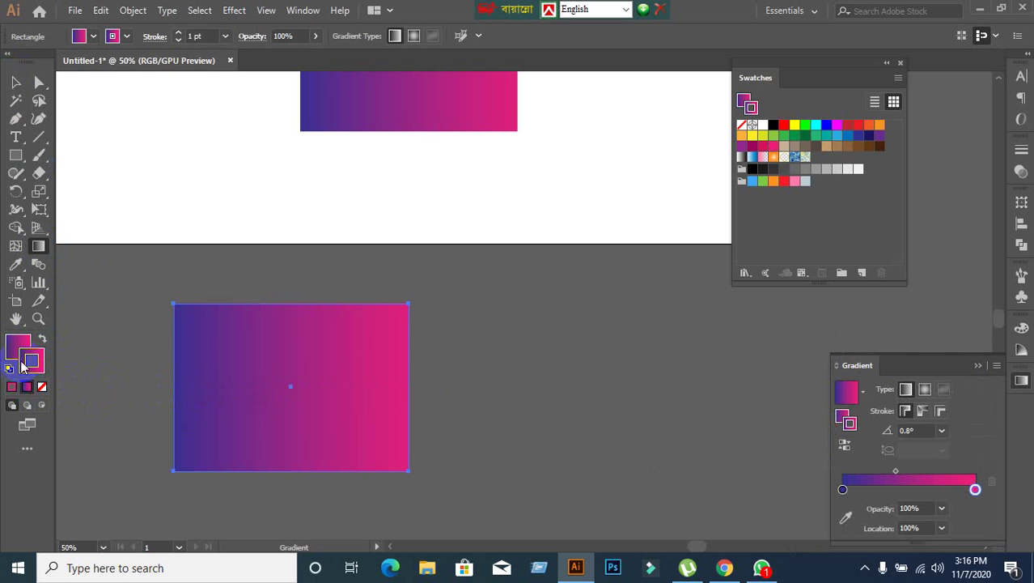
{"action": "left_click", "coordinate": [14, 343]}
{"action": "left_click", "coordinate": [37, 369]}
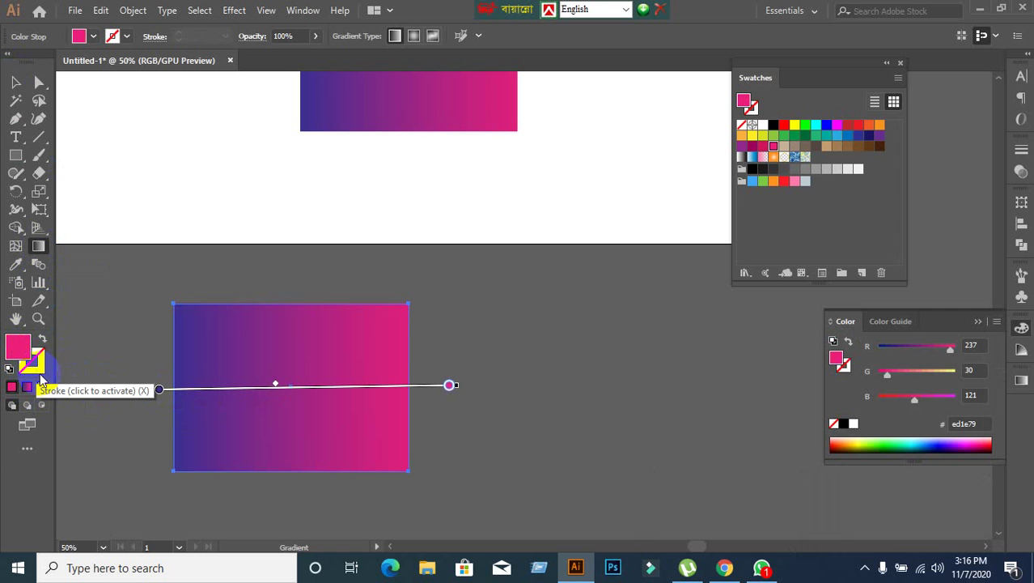
{"action": "left_click", "coordinate": [40, 374]}
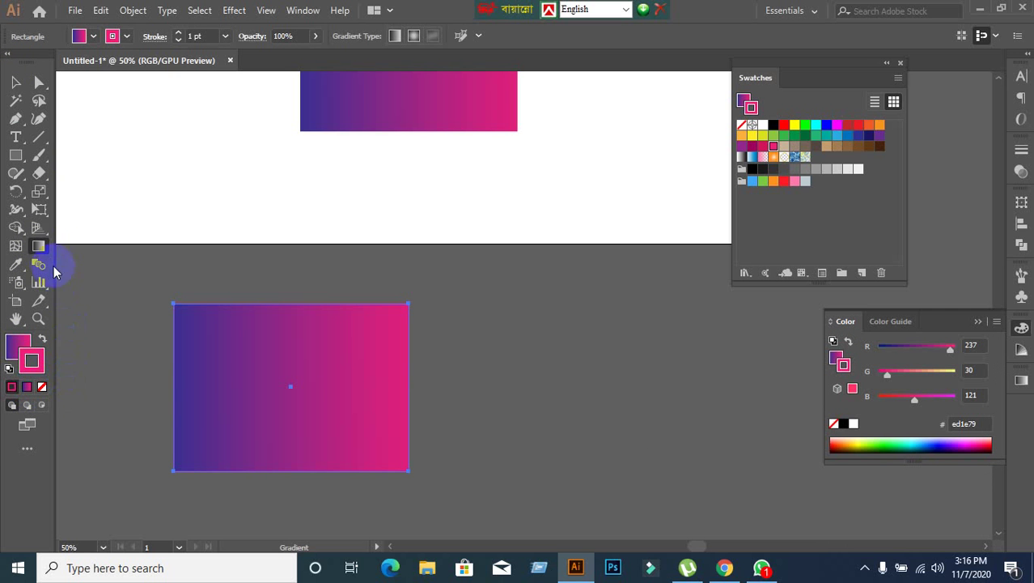
{"action": "left_click", "coordinate": [29, 387]}
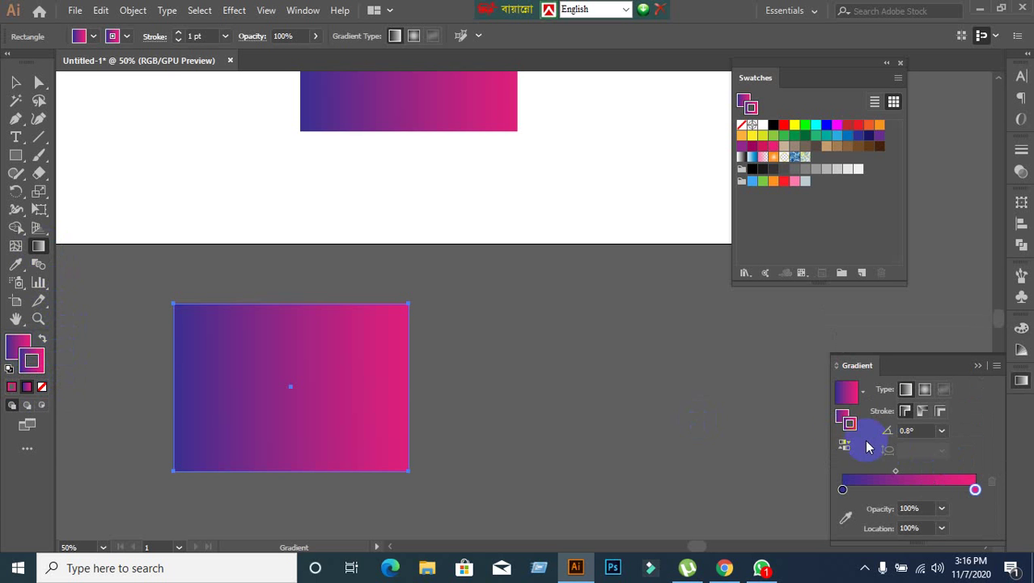
{"action": "left_click", "coordinate": [844, 419]}
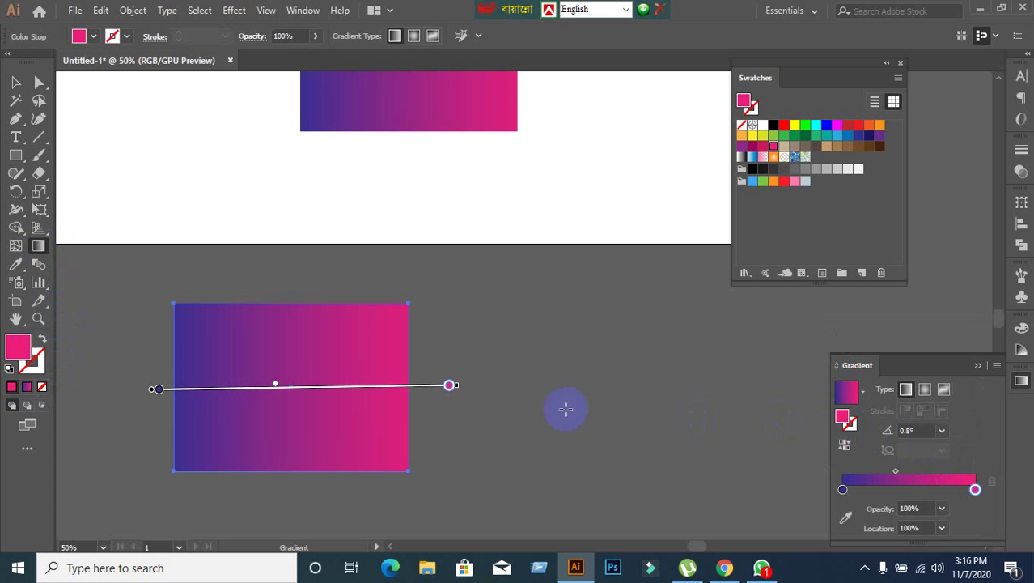
{"action": "left_click", "coordinate": [847, 424]}
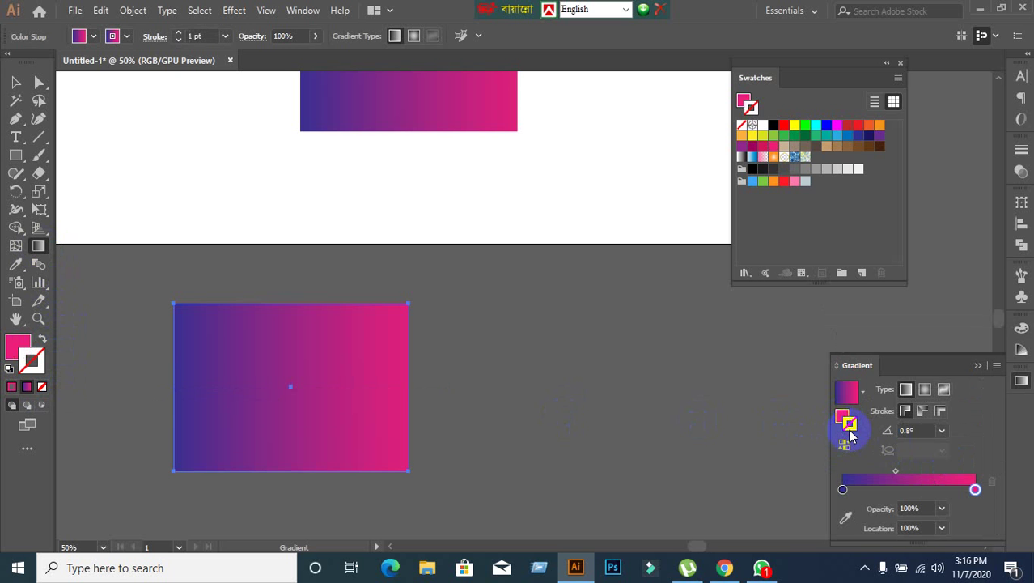
Switch to the Google Meet call in Chrome and move the floating keyboard-language toolbar clear of the browser tabs.
{"action": "left_click", "coordinate": [738, 570]}
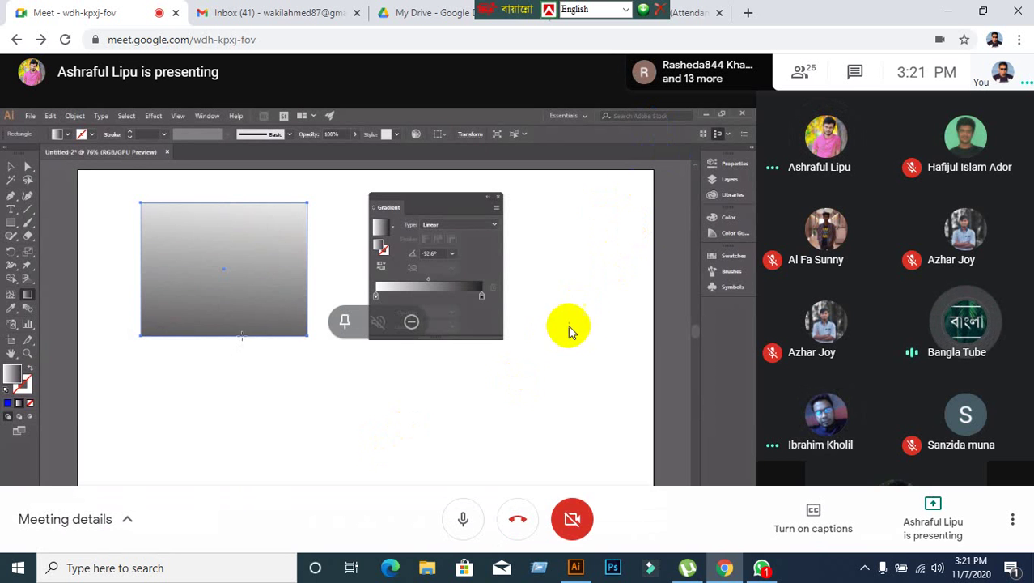
{"action": "left_click", "coordinate": [496, 13]}
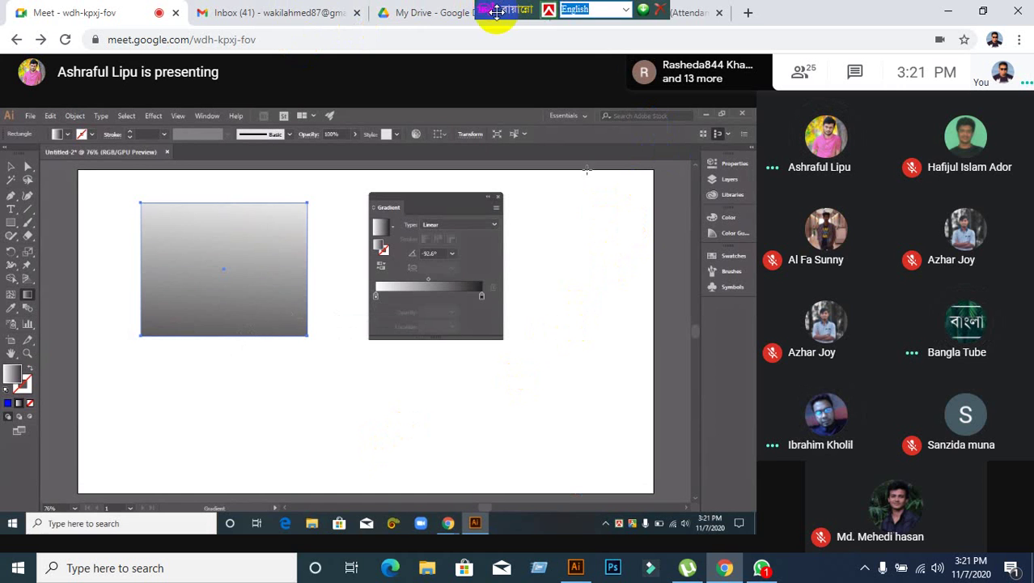
{"action": "left_click_drag", "start_coordinate": [496, 12], "coordinate": [897, 9]}
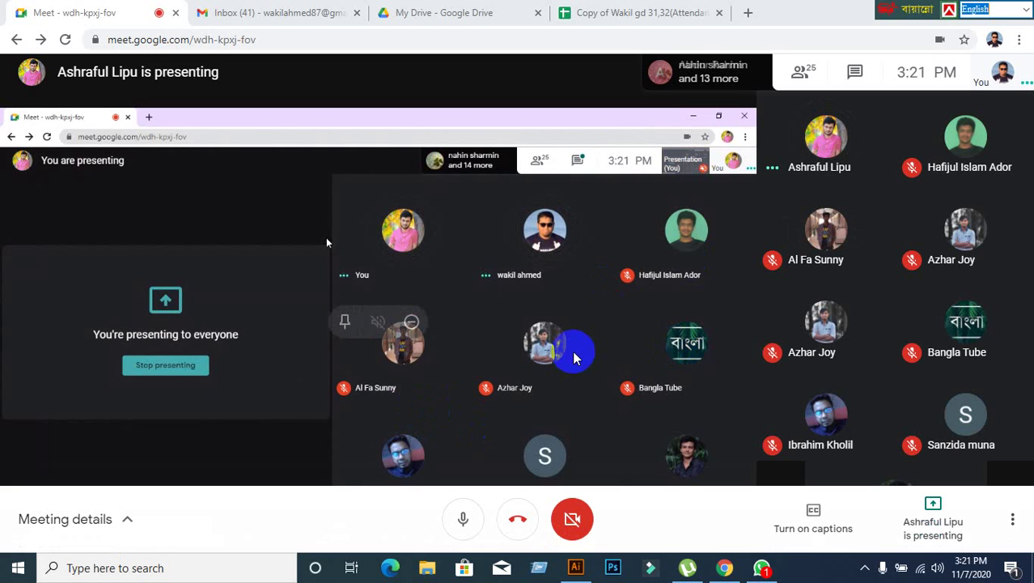
Open and dismiss the presenting options of the Meet call, and return to the gradient document in Illustrator.
{"action": "mouse_move", "coordinate": [828, 421]}
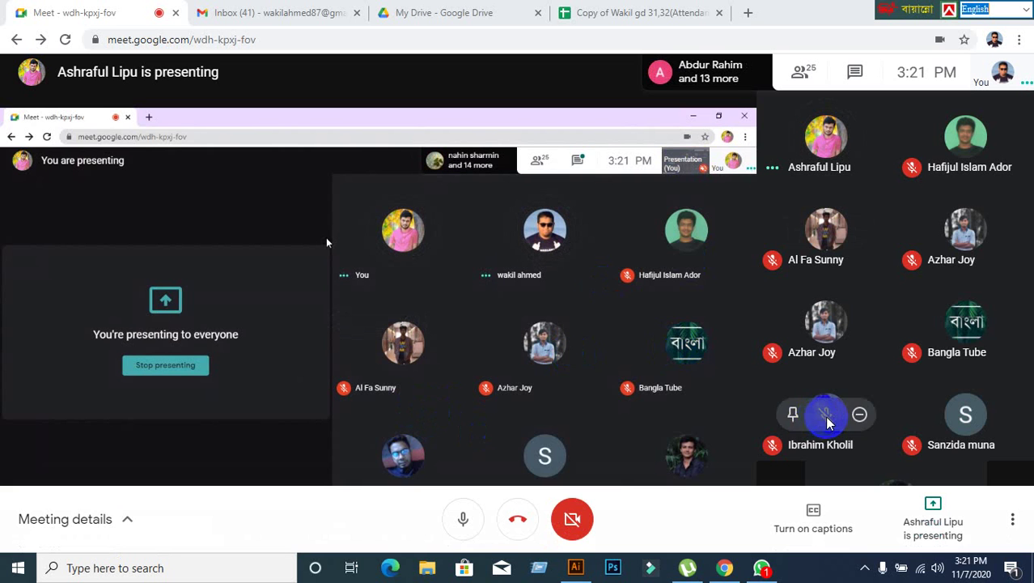
{"action": "left_click", "coordinate": [901, 534]}
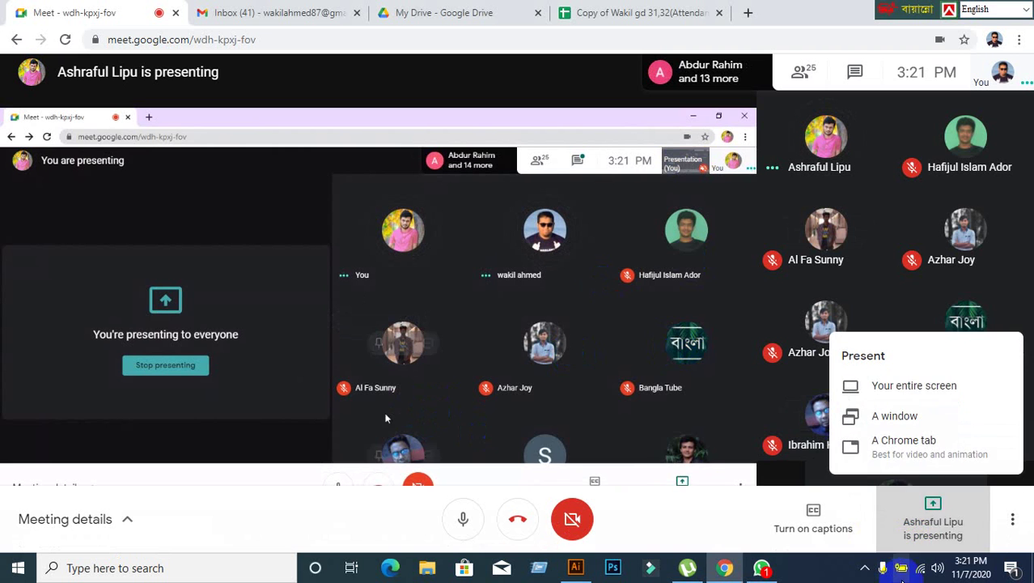
{"action": "left_click", "coordinate": [931, 542]}
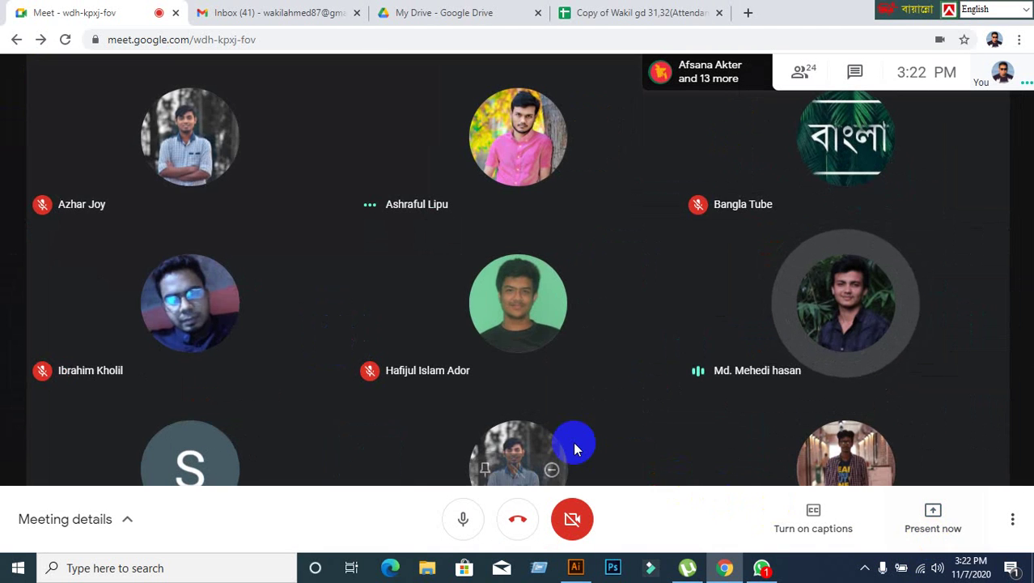
{"action": "left_click", "coordinate": [576, 568]}
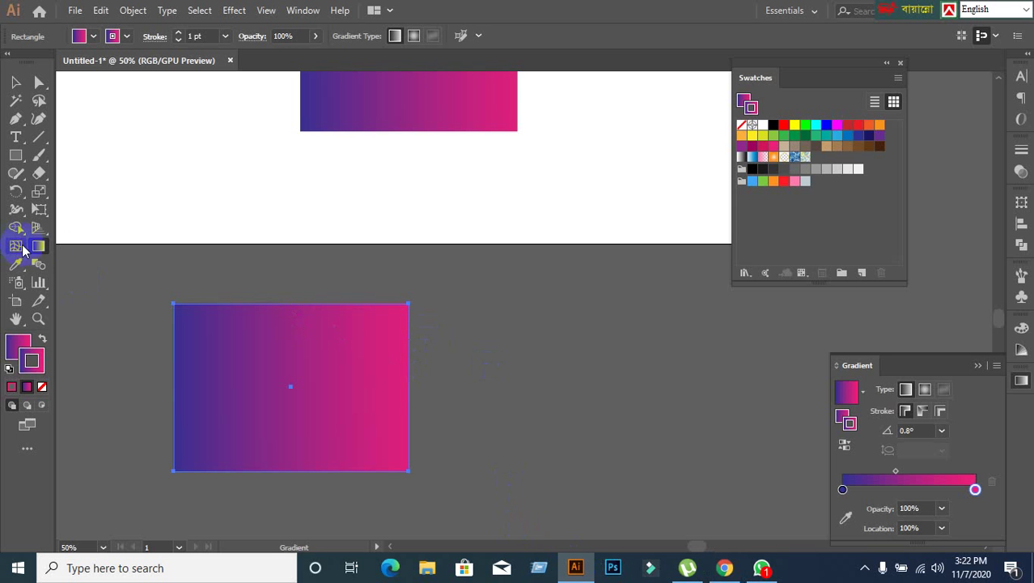
Move the gradient rectangle on the grey canvas up against the lower edge of the artboard.
{"action": "left_click", "coordinate": [18, 86]}
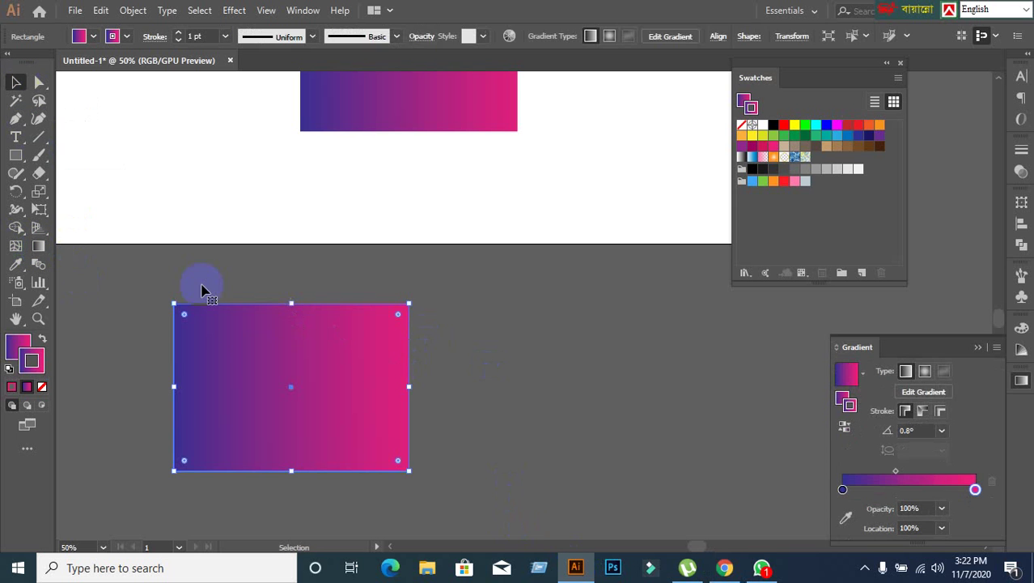
{"action": "left_click_drag", "start_coordinate": [313, 402], "coordinate": [483, 342]}
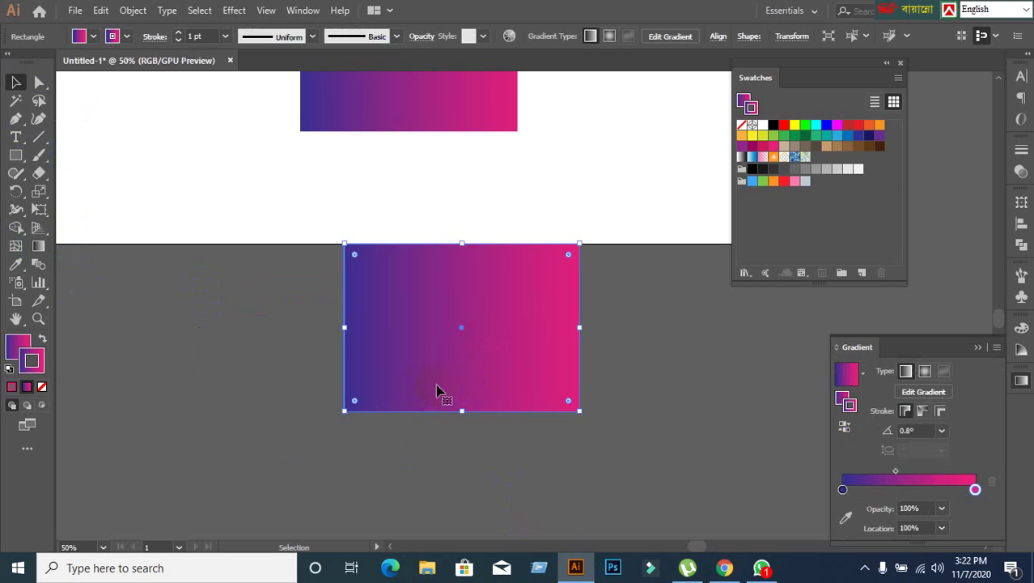
{"action": "left_click", "coordinate": [897, 486]}
{"action": "key", "text": "Delete"}
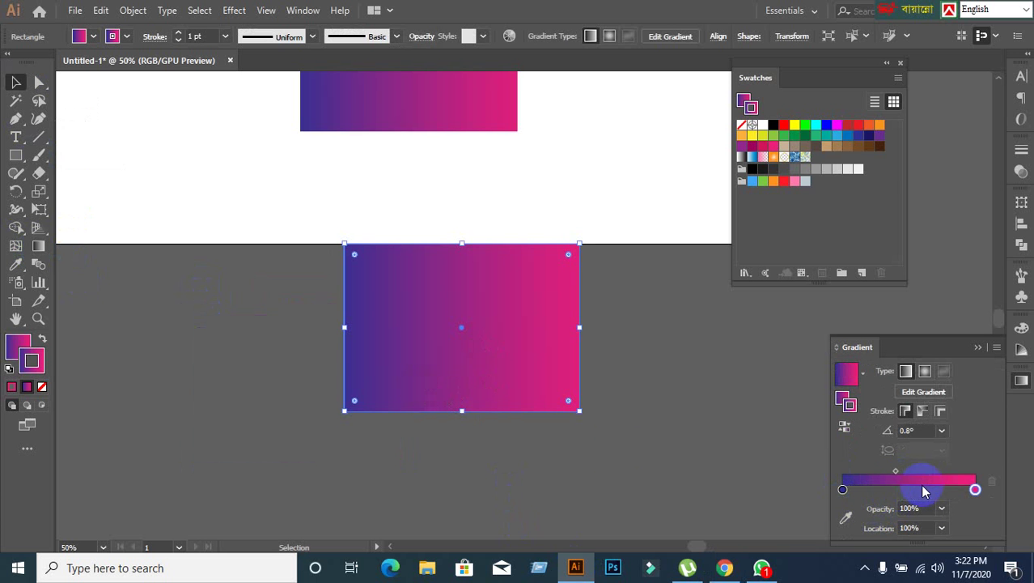
Remove the rectangle's stroke with the Gradient tool active and bring up the gradient annotator on its fill.
{"action": "left_click", "coordinate": [38, 245]}
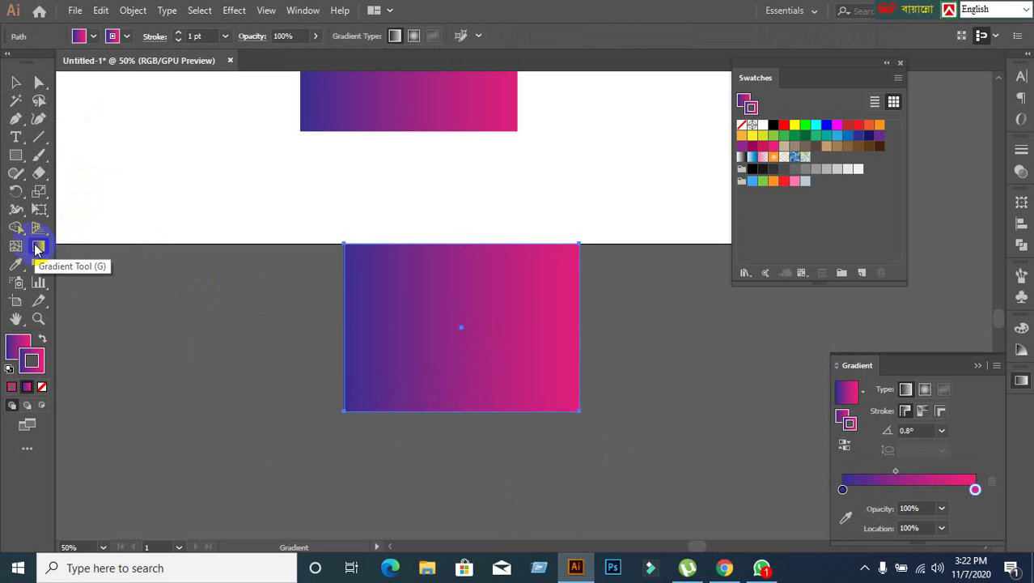
{"action": "left_click", "coordinate": [78, 141]}
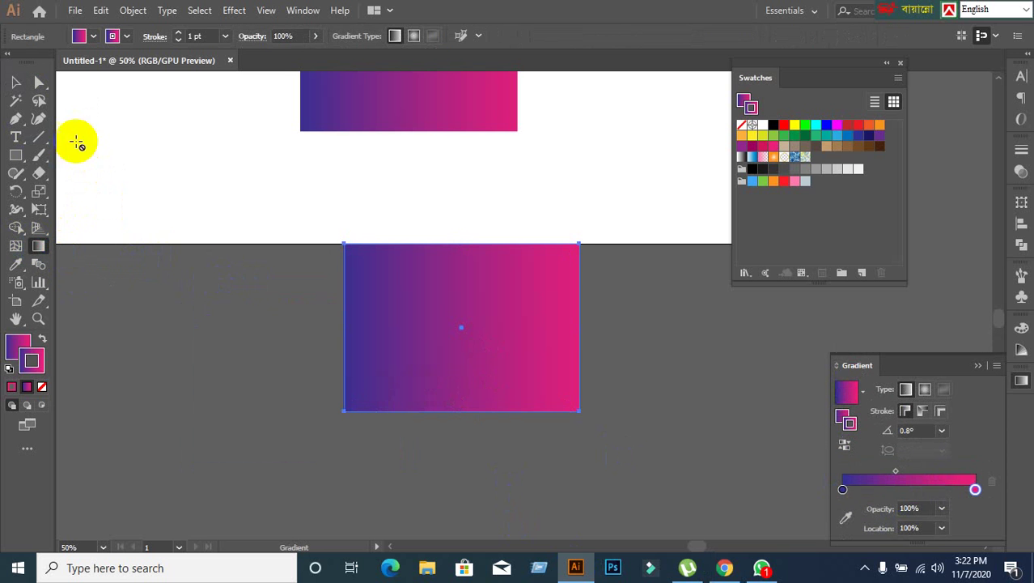
{"action": "left_click", "coordinate": [42, 387]}
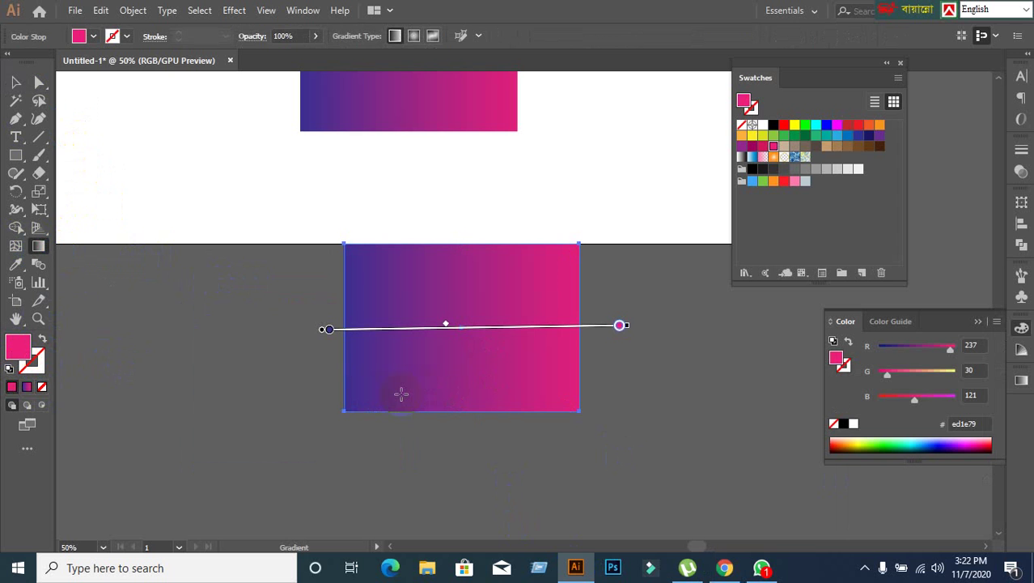
Alternate between the Selection and Gradient tools to hide and show the annotator, and deselect and reselect the rectangle.
{"action": "left_click", "coordinate": [15, 82]}
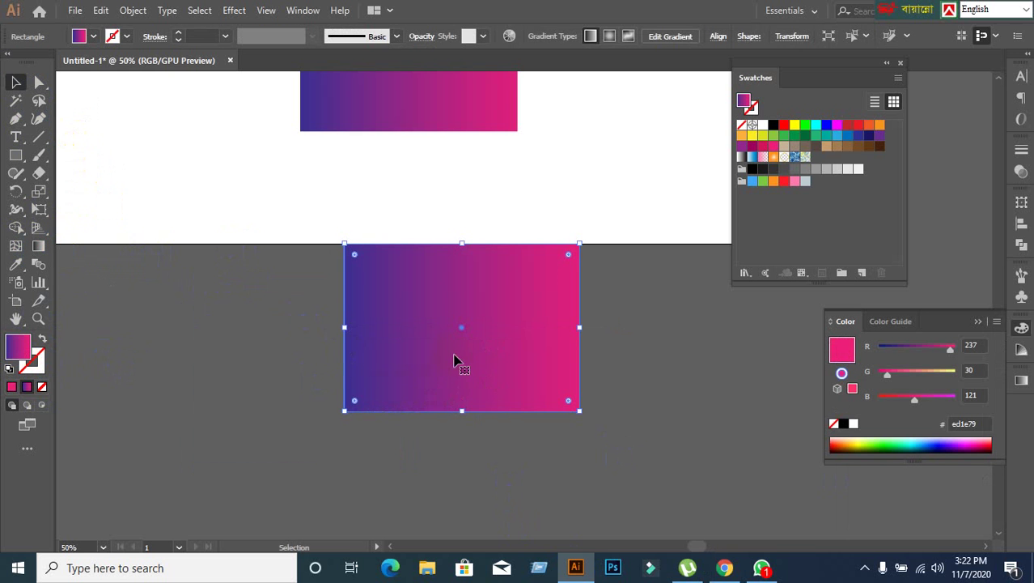
{"action": "left_click", "coordinate": [41, 247]}
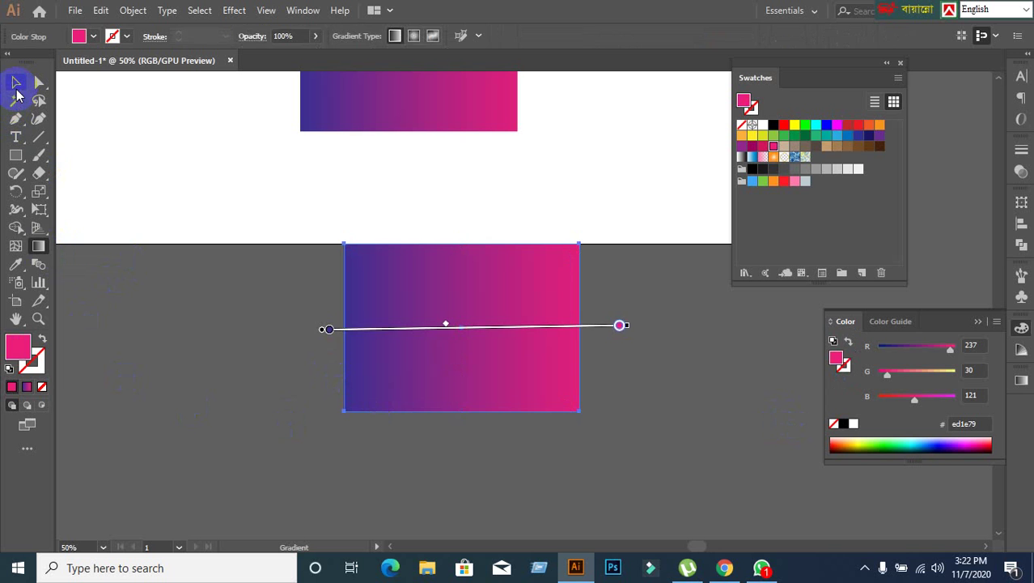
{"action": "left_click", "coordinate": [16, 84]}
{"action": "left_click", "coordinate": [317, 334]}
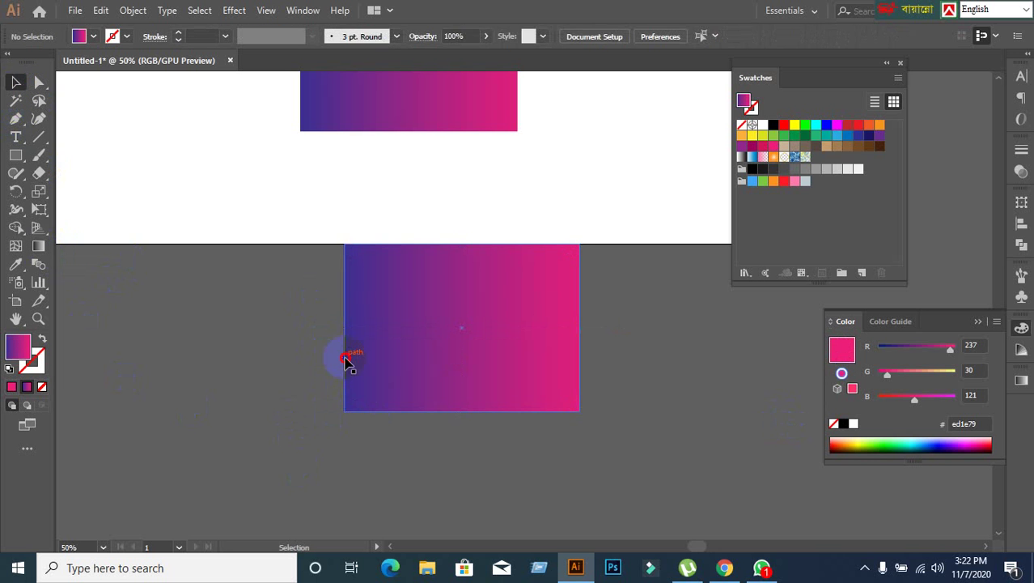
{"action": "left_click", "coordinate": [346, 363]}
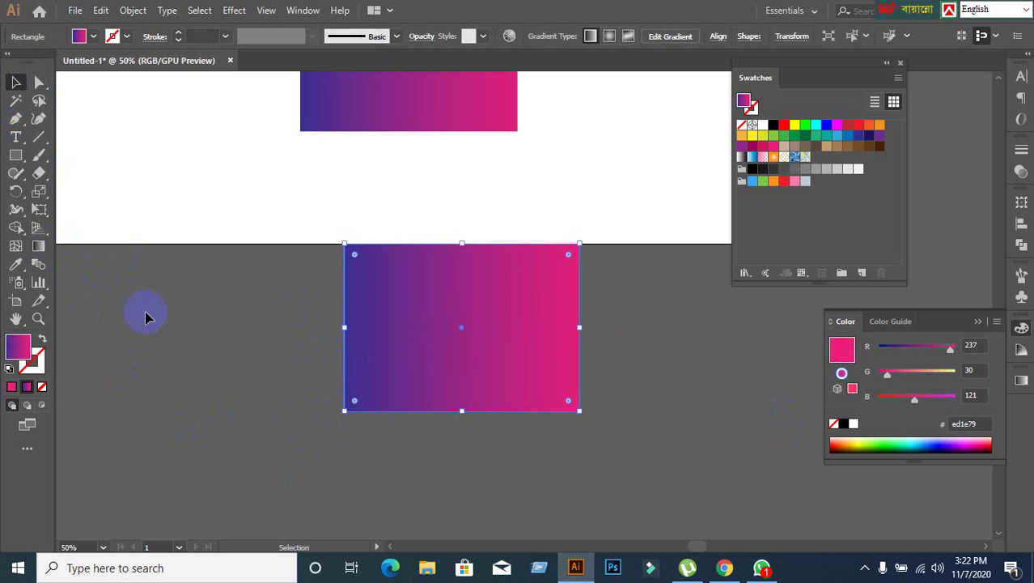
{"action": "left_click", "coordinate": [263, 390]}
{"action": "left_click", "coordinate": [471, 362]}
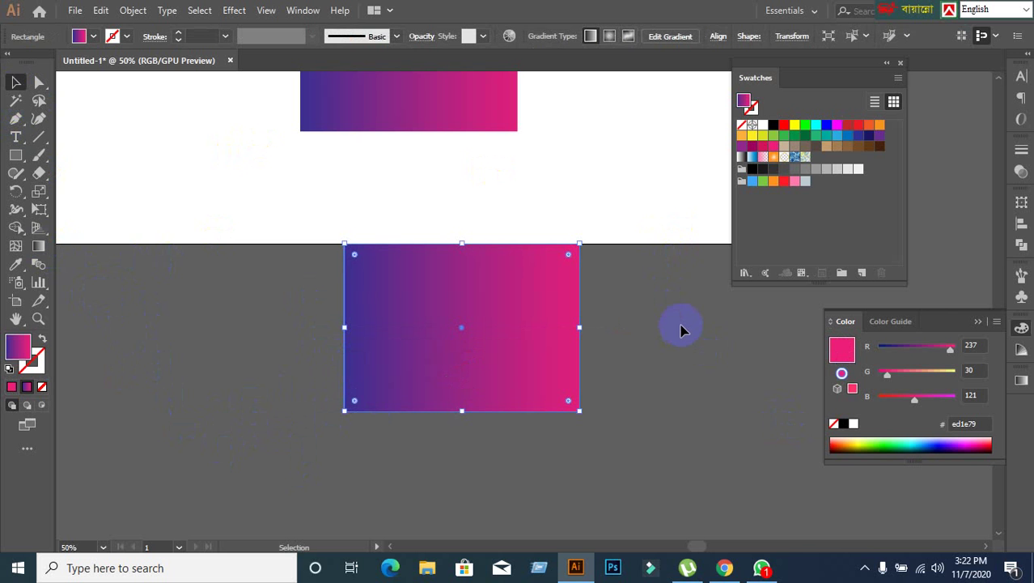
Check the participants of the Google Meet call in Chrome and return to Illustrator.
{"action": "left_click", "coordinate": [726, 567]}
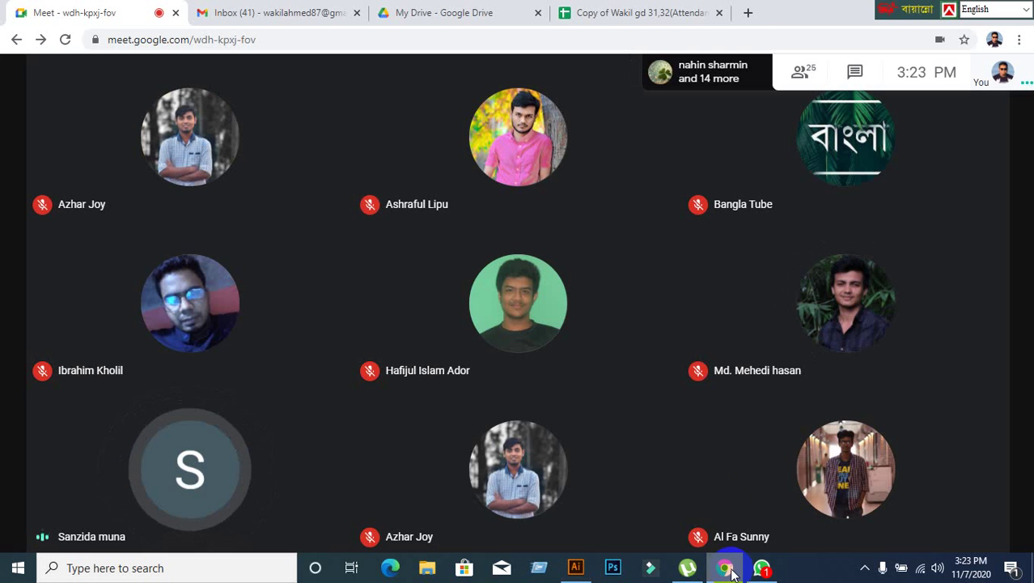
{"action": "mouse_move", "coordinate": [732, 474]}
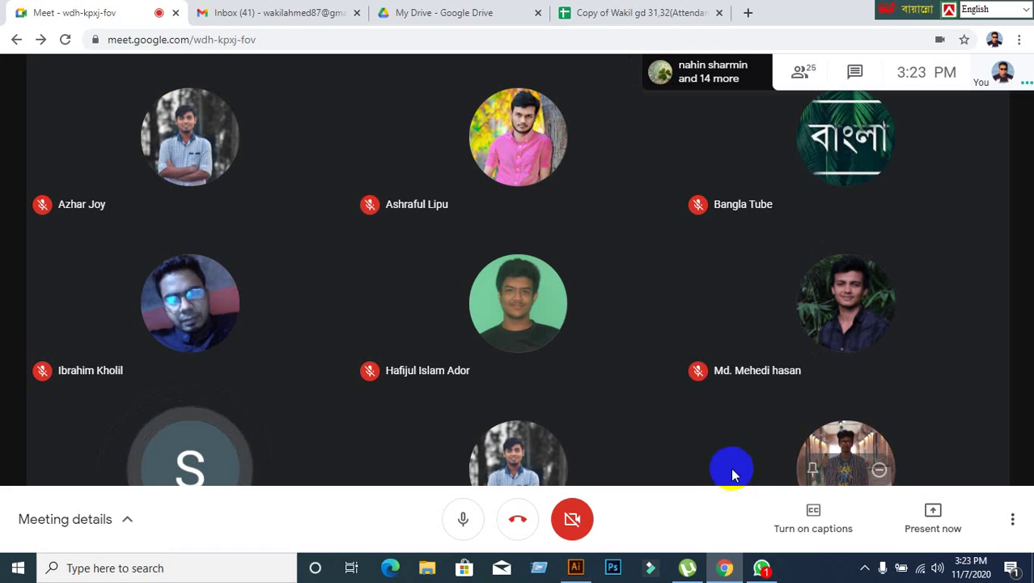
{"action": "left_click", "coordinate": [576, 568]}
Select the lower gradient rectangle again and show its gradient annotator with the Gradient tool.
{"action": "left_click", "coordinate": [528, 470]}
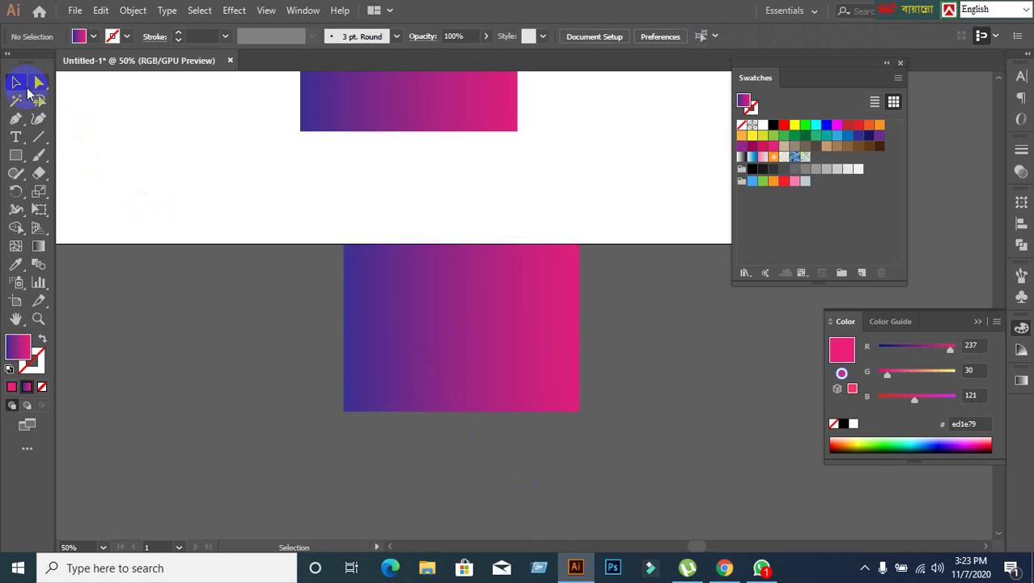
{"action": "left_click", "coordinate": [455, 340]}
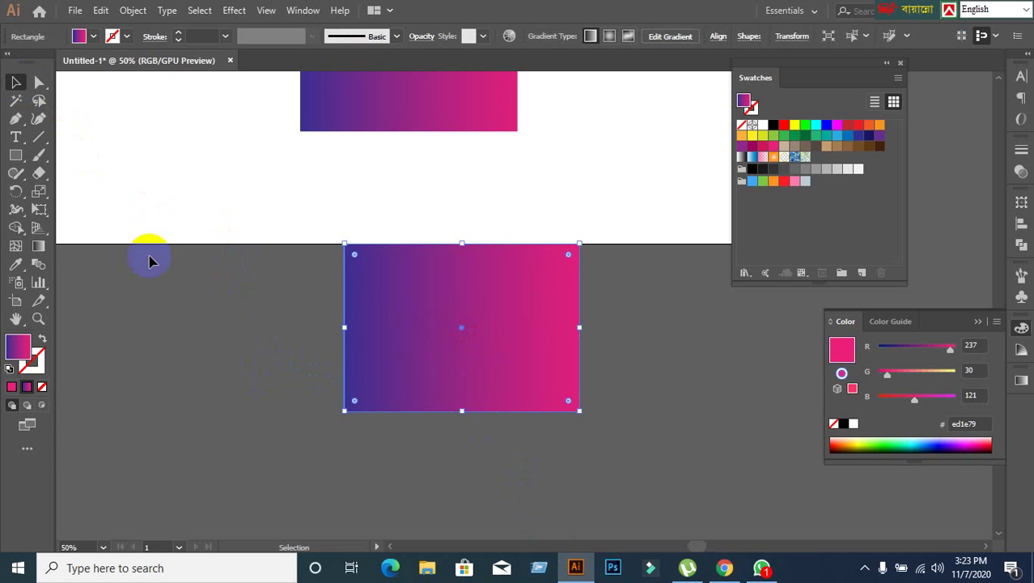
{"action": "left_click", "coordinate": [34, 247]}
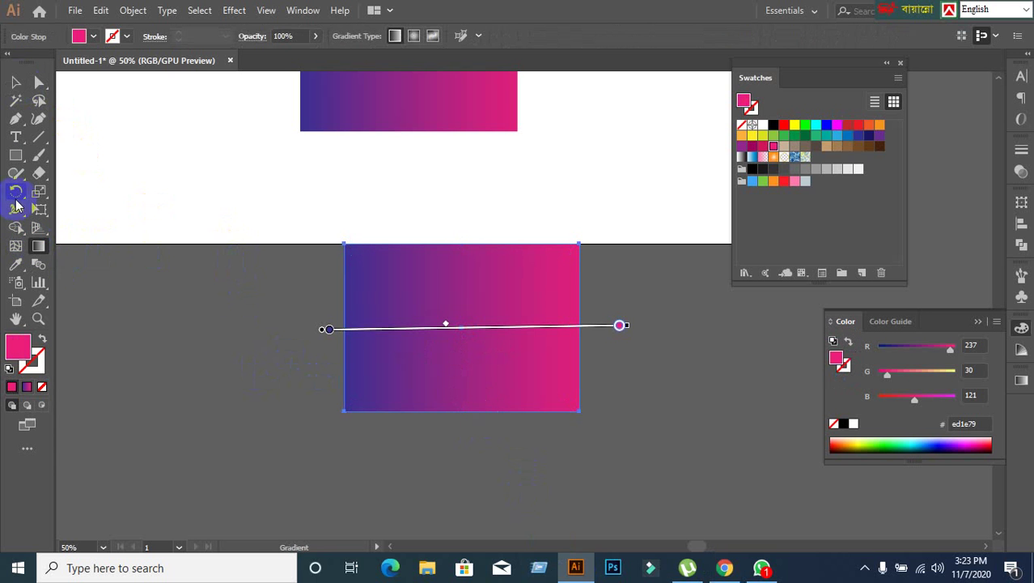
Hide the lower rectangle's gradient annotator with the Selection tool and bring up its gradient settings.
{"action": "left_click", "coordinate": [15, 82]}
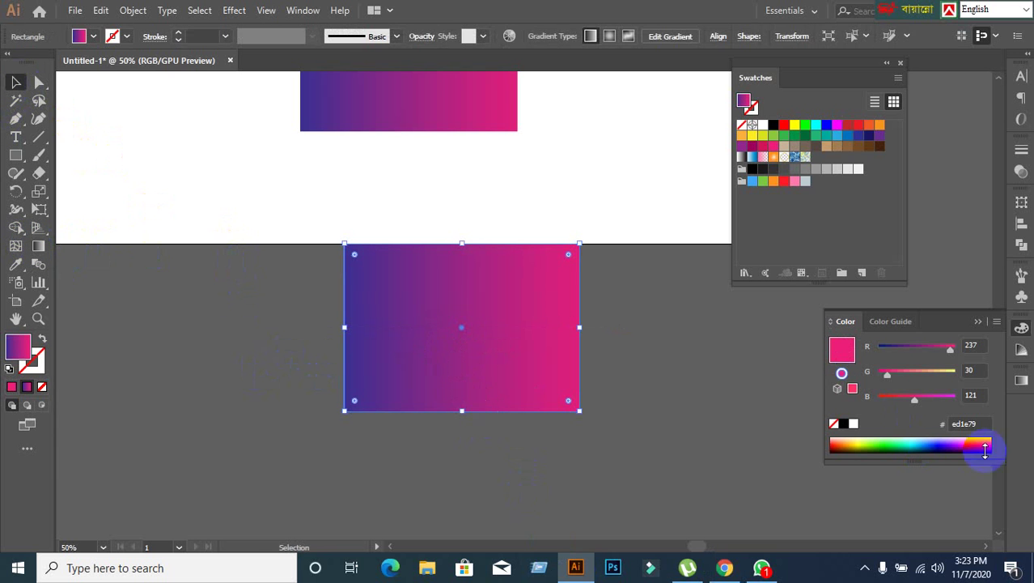
{"action": "left_click", "coordinate": [1022, 382]}
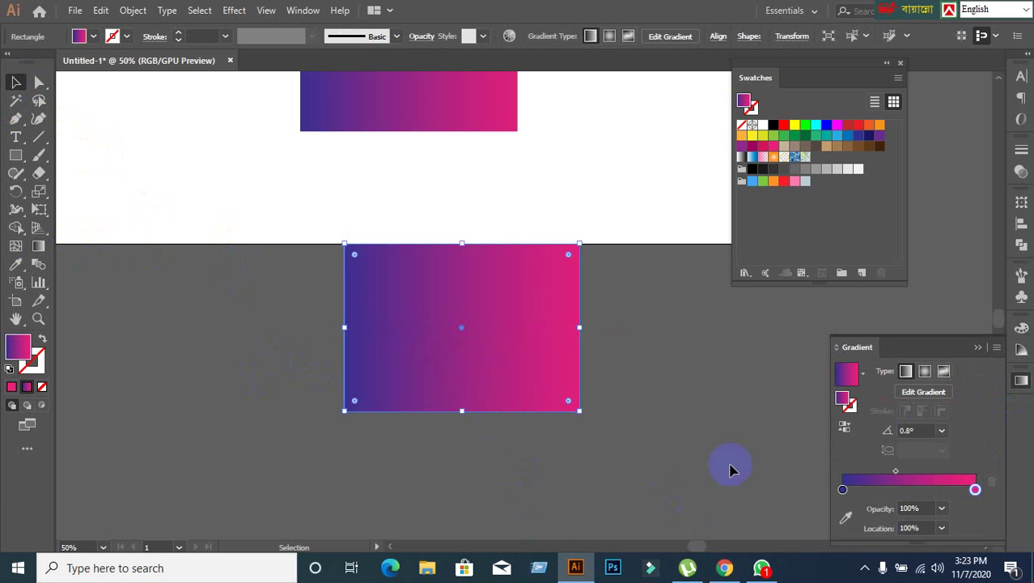
Present the entire screen in the Google Meet call in Chrome, hide the sharing notice and return to Illustrator.
{"action": "left_click", "coordinate": [724, 567]}
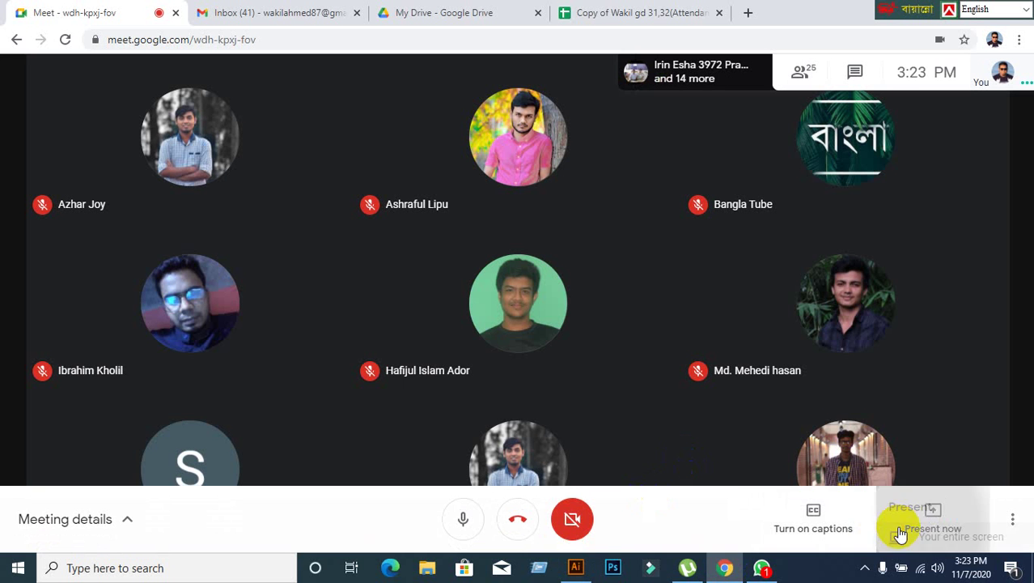
{"action": "left_click", "coordinate": [894, 526]}
{"action": "left_click", "coordinate": [815, 469]}
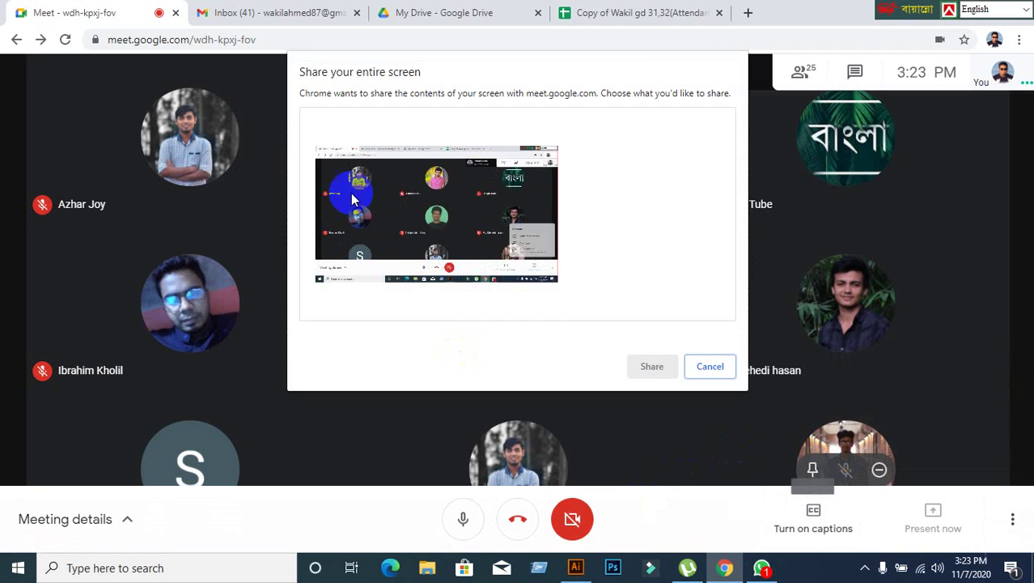
{"action": "left_click", "coordinate": [647, 366]}
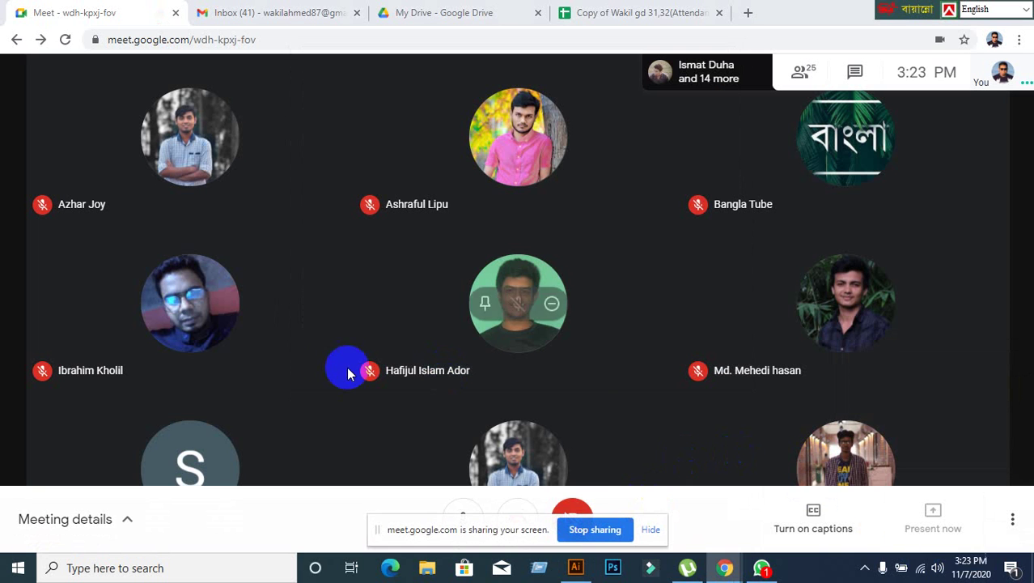
{"action": "left_click", "coordinate": [654, 530]}
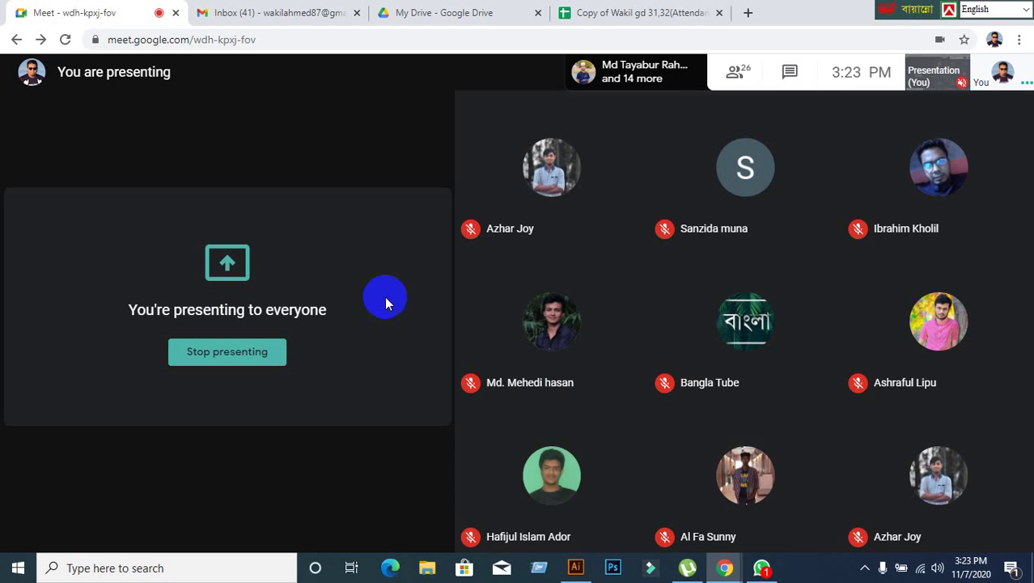
{"action": "left_click", "coordinate": [578, 571]}
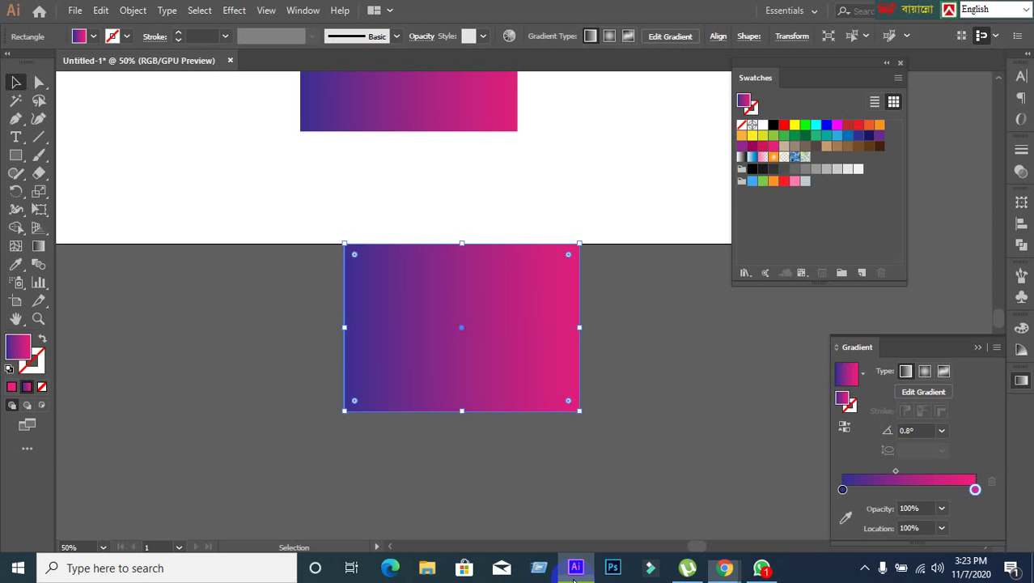
Redraw the lower rectangle's linear gradient diagonally with the Gradient tool, ending on a downward slope at about -24.4°.
{"action": "left_click", "coordinate": [508, 512]}
{"action": "left_click", "coordinate": [510, 414]}
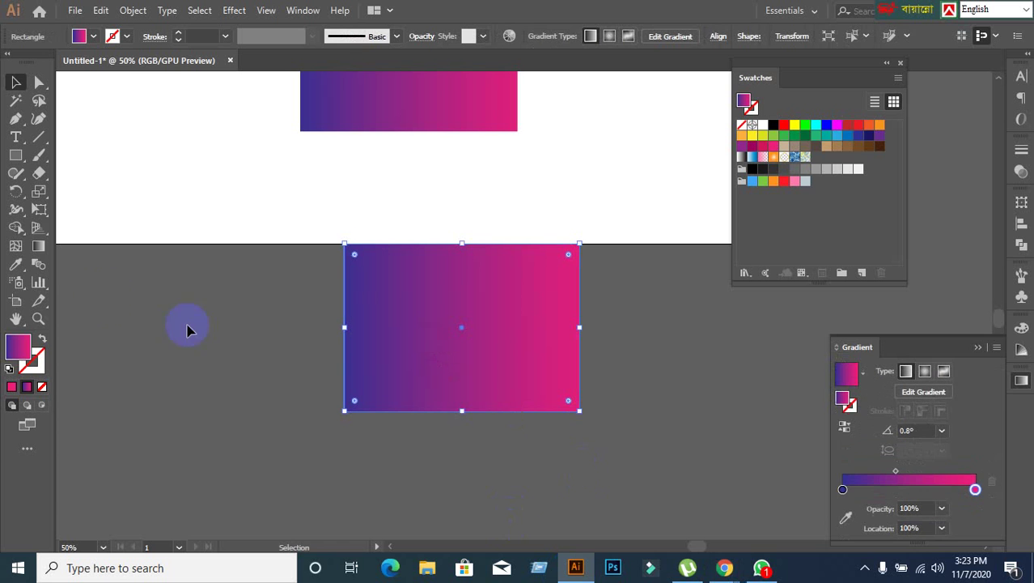
{"action": "left_click", "coordinate": [41, 248]}
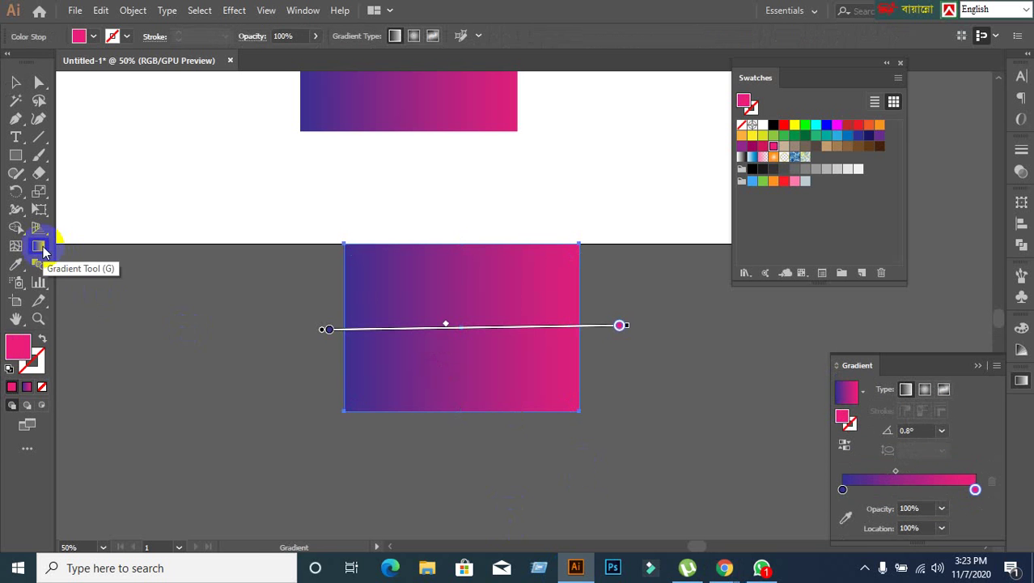
{"action": "left_click", "coordinate": [16, 81]}
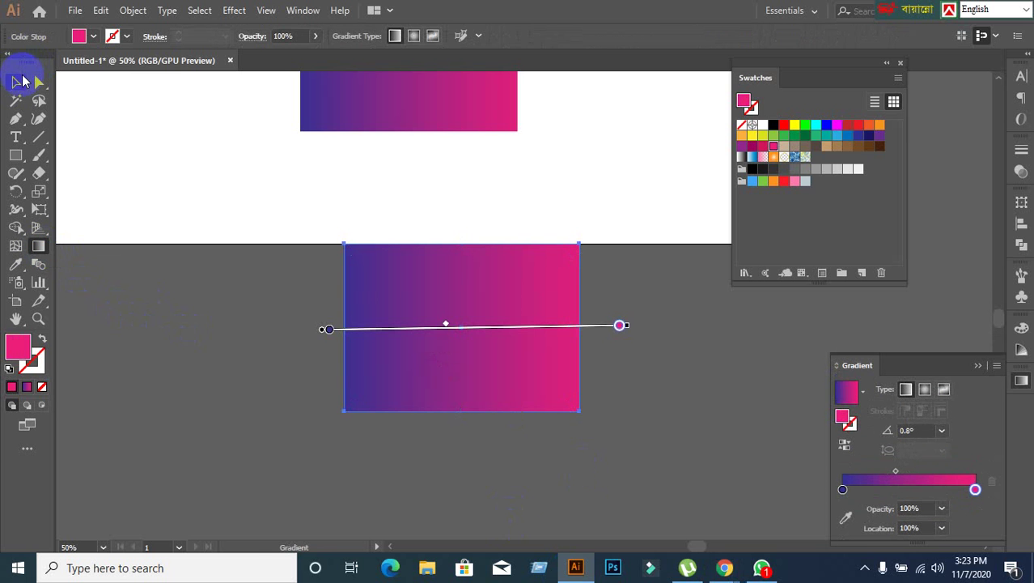
{"action": "left_click", "coordinate": [39, 246]}
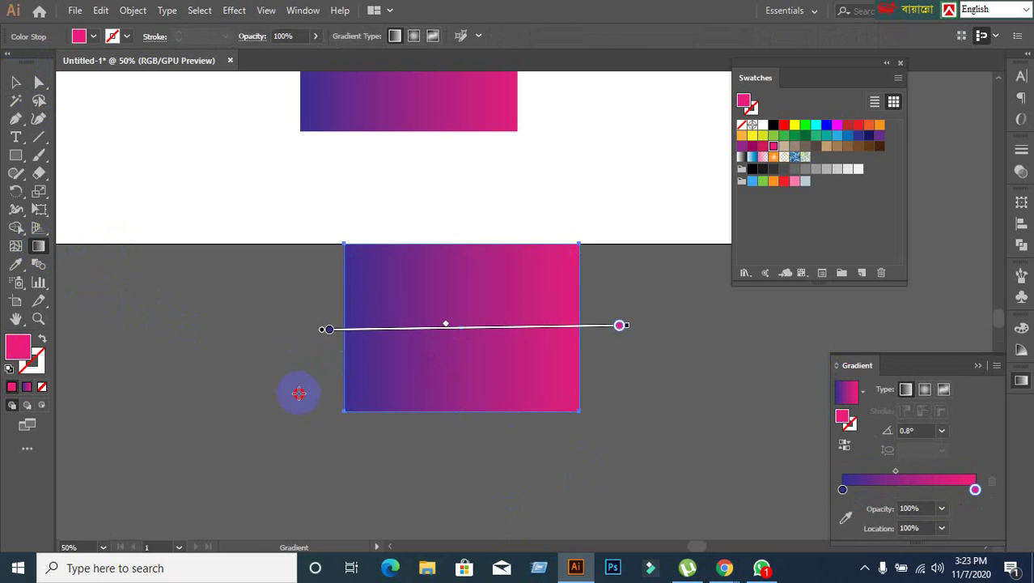
{"action": "left_click_drag", "start_coordinate": [298, 392], "coordinate": [675, 293]}
{"action": "left_click_drag", "start_coordinate": [331, 280], "coordinate": [548, 376]}
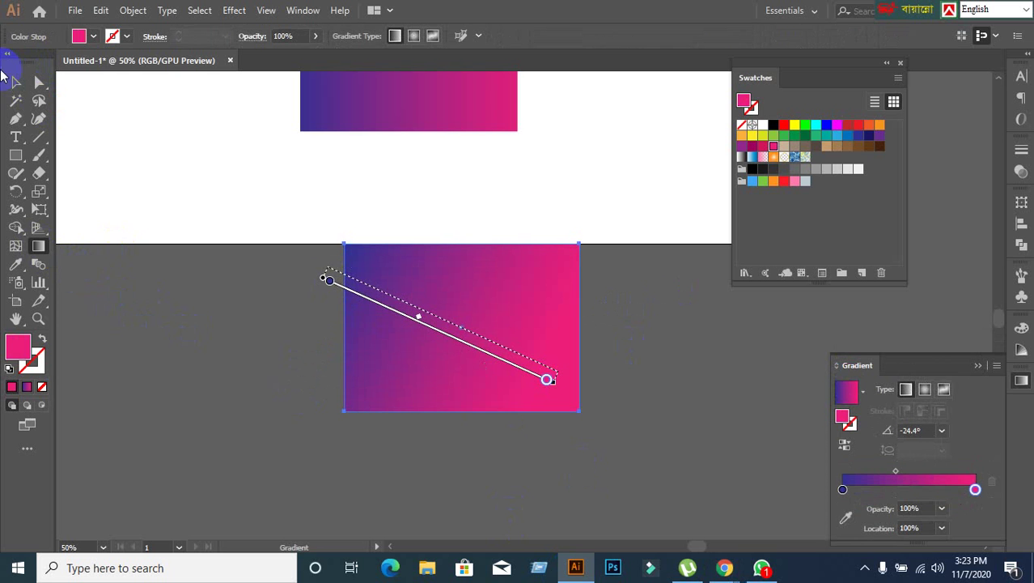
{"action": "left_click", "coordinate": [15, 82]}
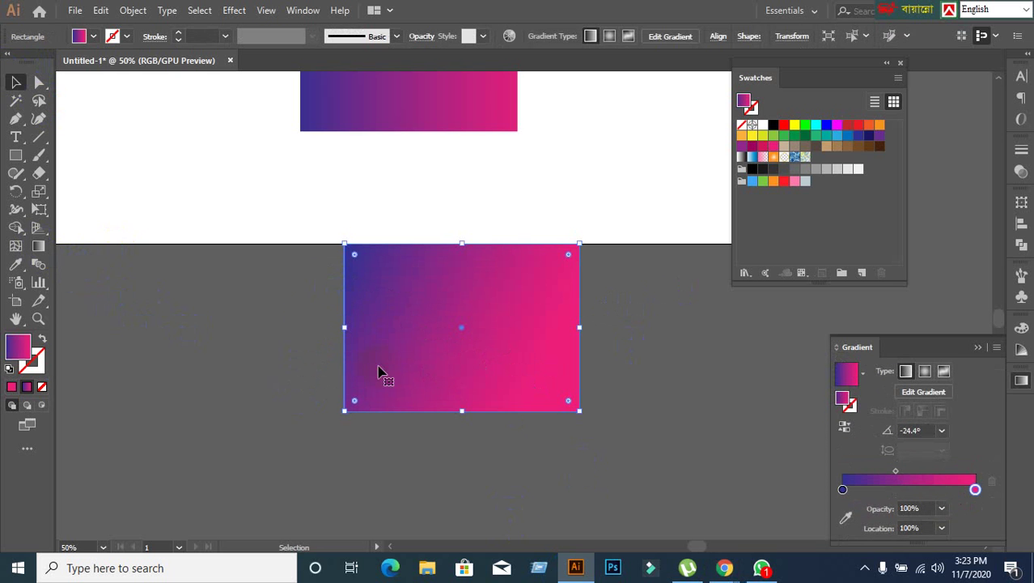
Redraw the rectangle's gradient in varying directions and lengths, ending with a horizontal sweep across its width at about 0.1°.
{"action": "left_click", "coordinate": [39, 247]}
{"action": "left_click_drag", "start_coordinate": [334, 345], "coordinate": [581, 350]}
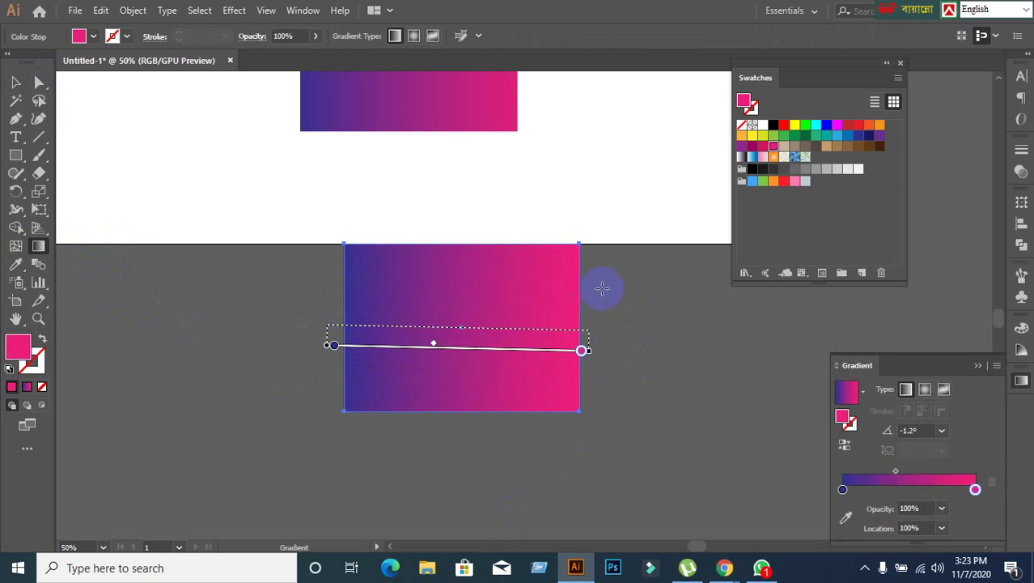
{"action": "left_click_drag", "start_coordinate": [638, 306], "coordinate": [300, 328]}
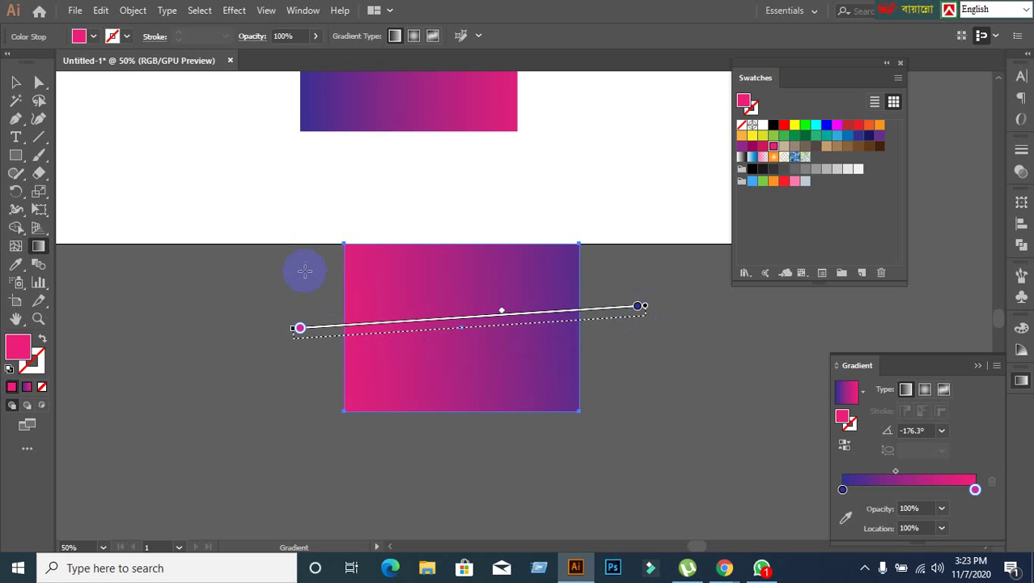
{"action": "left_click_drag", "start_coordinate": [312, 274], "coordinate": [642, 392]}
{"action": "left_click_drag", "start_coordinate": [312, 407], "coordinate": [607, 254]}
{"action": "left_click_drag", "start_coordinate": [335, 312], "coordinate": [697, 311]}
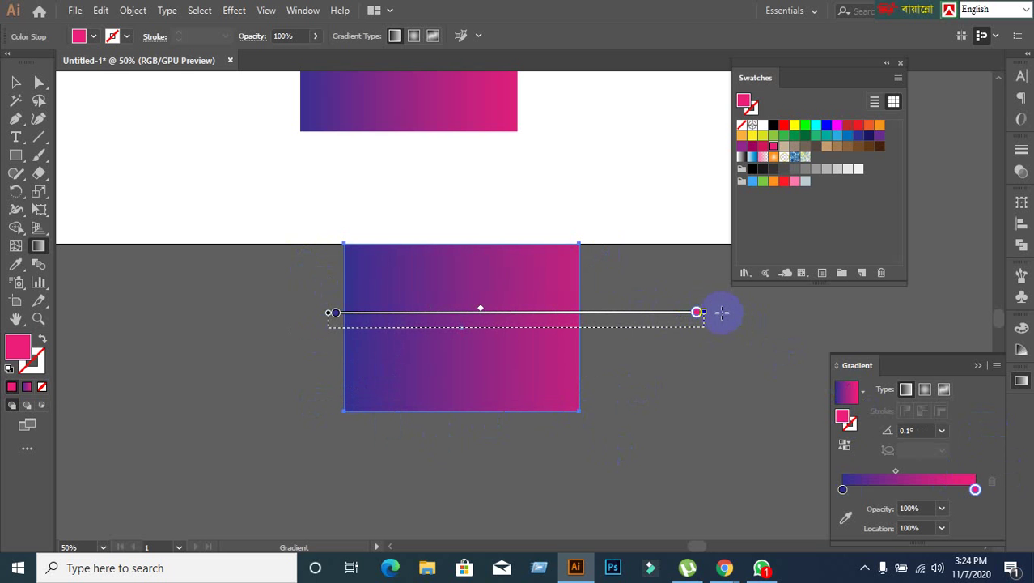
{"action": "left_click_drag", "start_coordinate": [709, 314], "coordinate": [585, 327]}
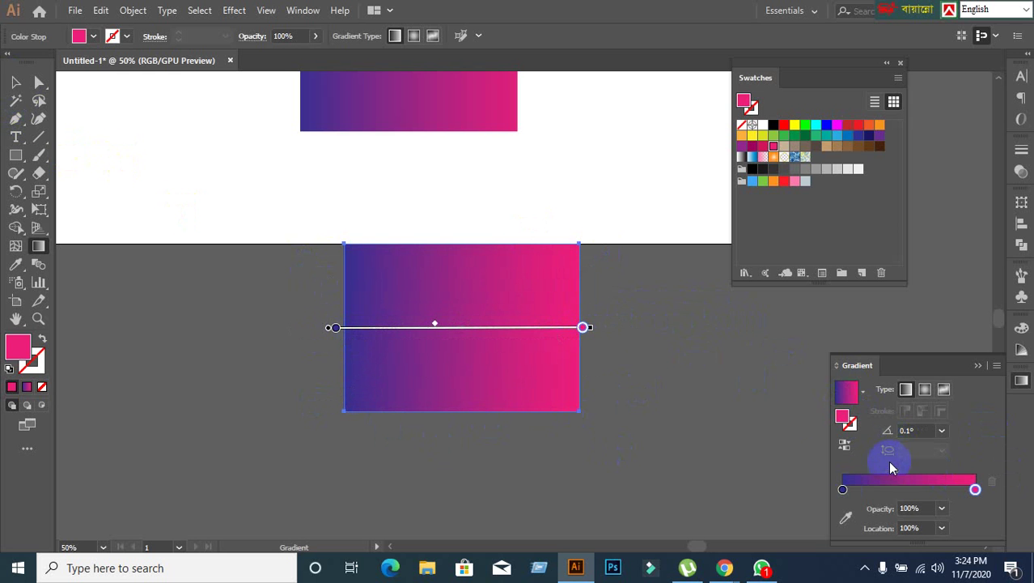
Set the lower rectangle's gradient angle to 53°.
{"action": "left_click", "coordinate": [15, 82]}
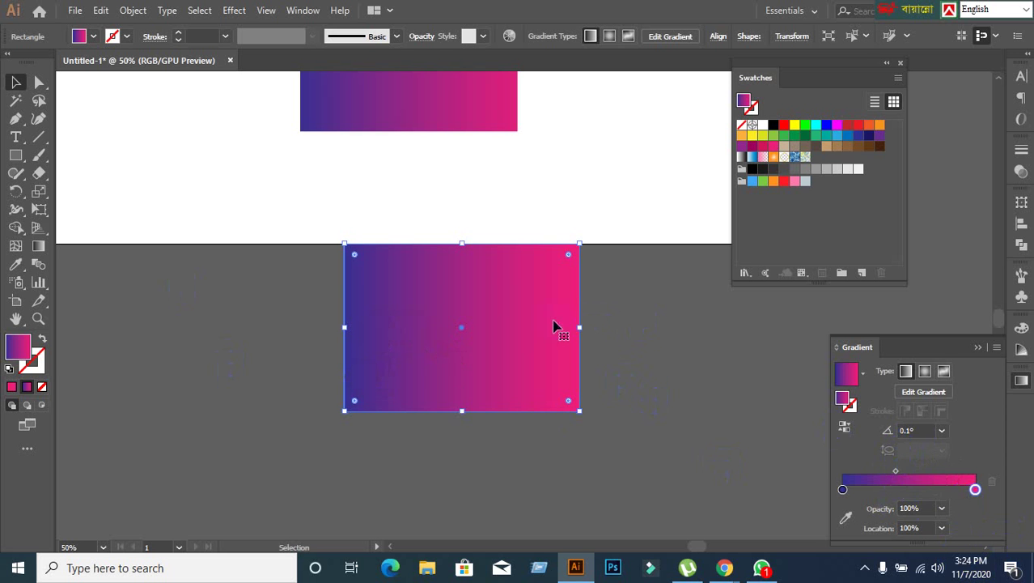
{"action": "left_click", "coordinate": [919, 430]}
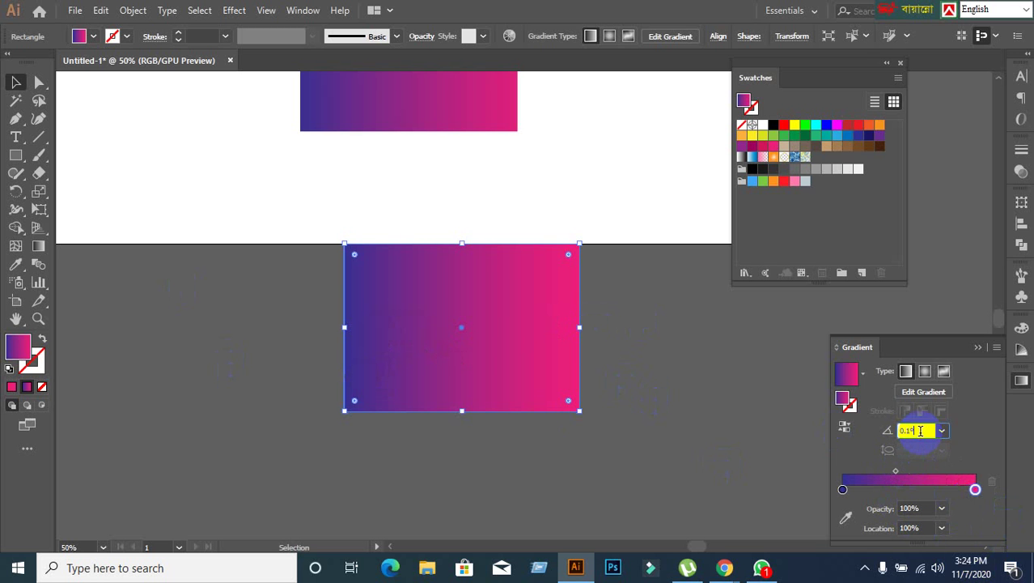
{"action": "double_click", "coordinate": [920, 431]}
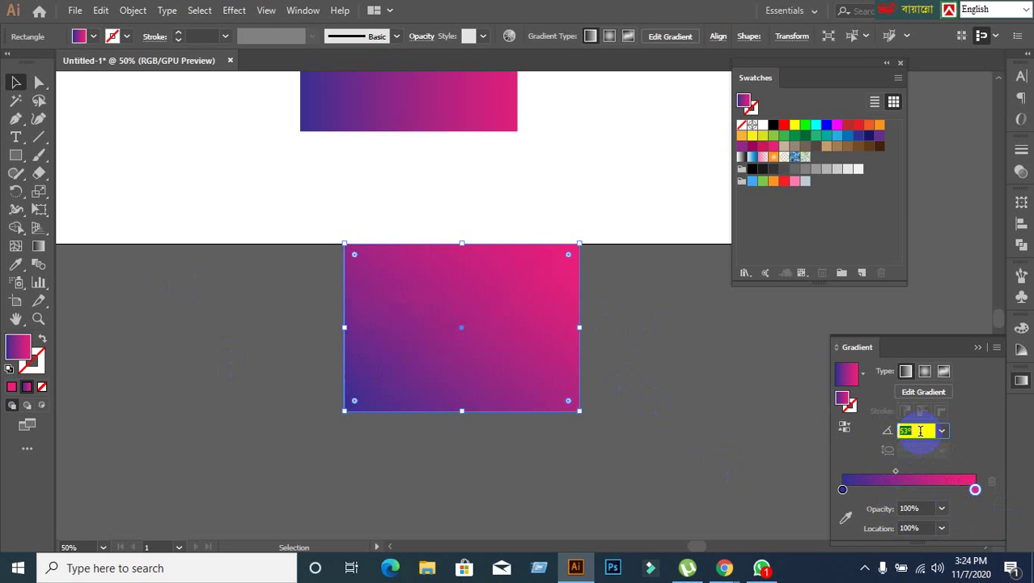
{"action": "type", "text": "53"}
{"action": "key", "text": "Return"}
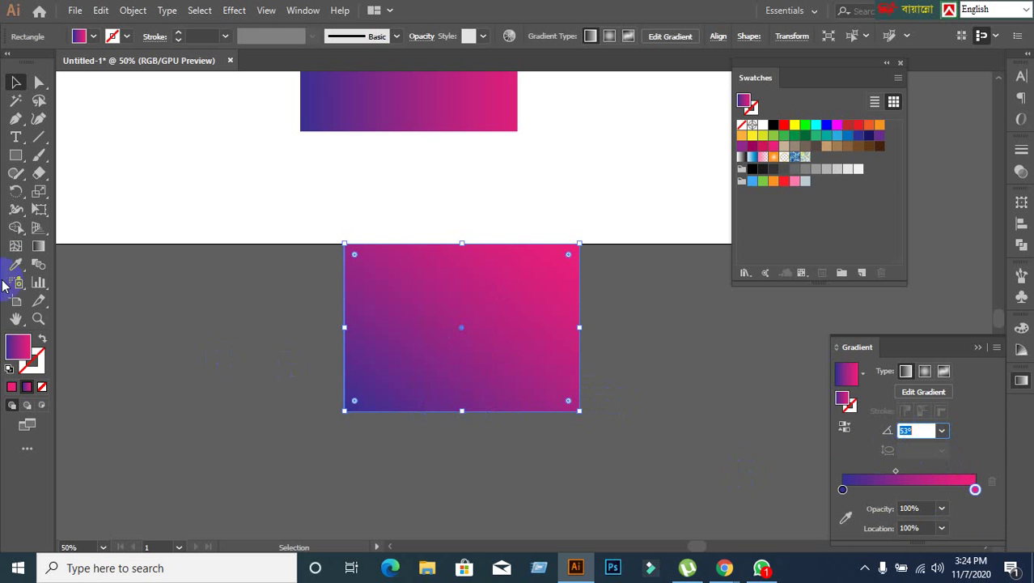
Redraw the rectangle's gradient along several diagonals with the Gradient tool, ending from upper right to lower left at about -140.8°.
{"action": "left_click", "coordinate": [38, 245]}
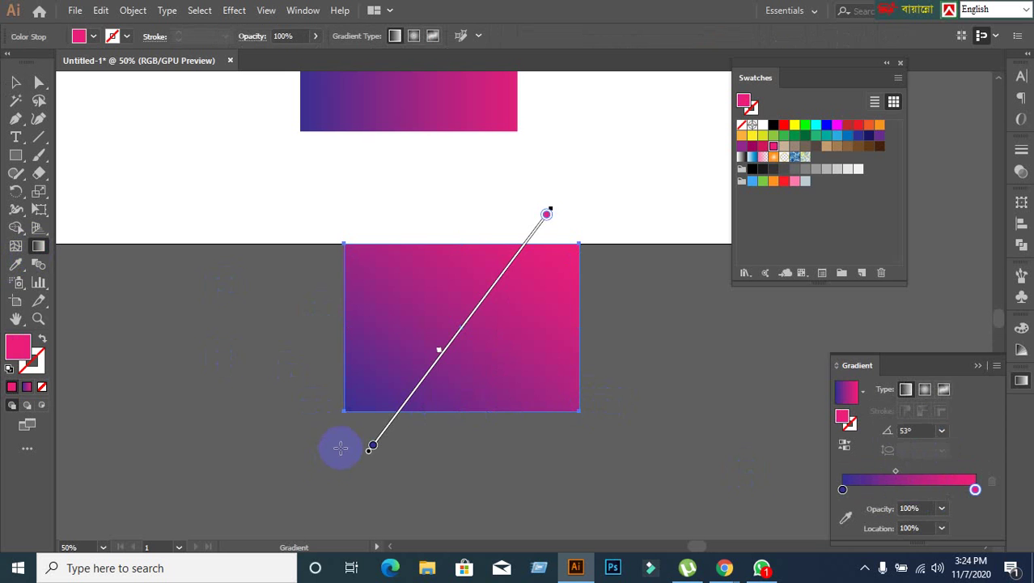
{"action": "left_click_drag", "start_coordinate": [297, 442], "coordinate": [644, 215]}
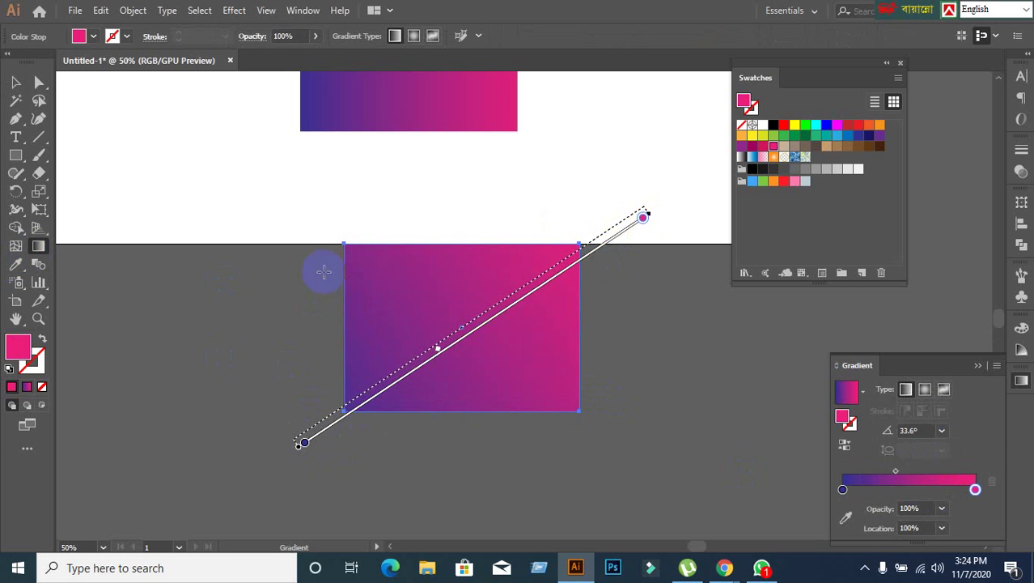
{"action": "mouse_move", "coordinate": [323, 272]}
{"action": "left_mouse_down"}
{"action": "mouse_move", "coordinate": [718, 438]}
{"action": "mouse_move", "coordinate": [805, 487]}
{"action": "left_mouse_up"}
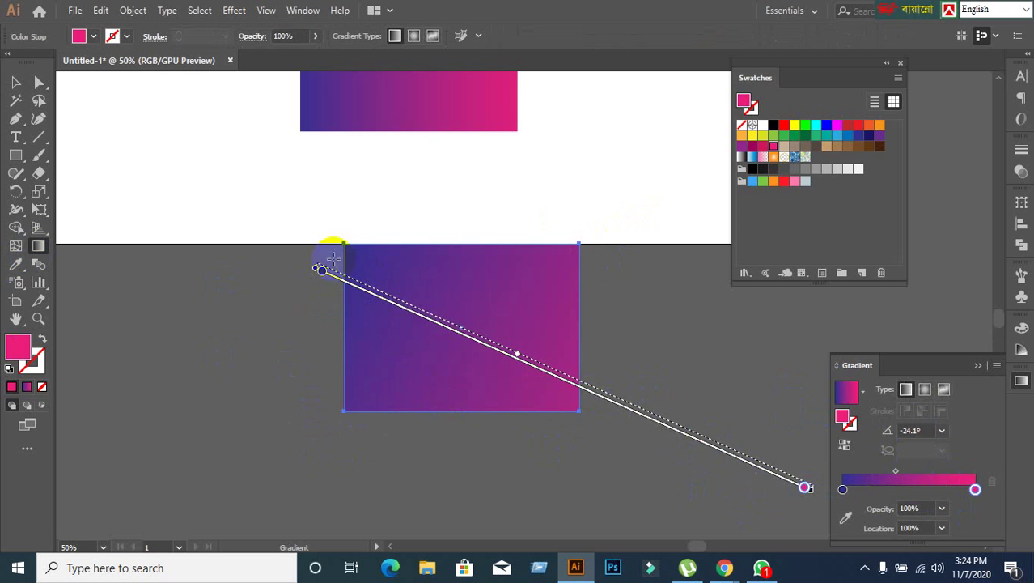
{"action": "left_click_drag", "start_coordinate": [304, 231], "coordinate": [722, 446]}
{"action": "left_click", "coordinate": [924, 435]}
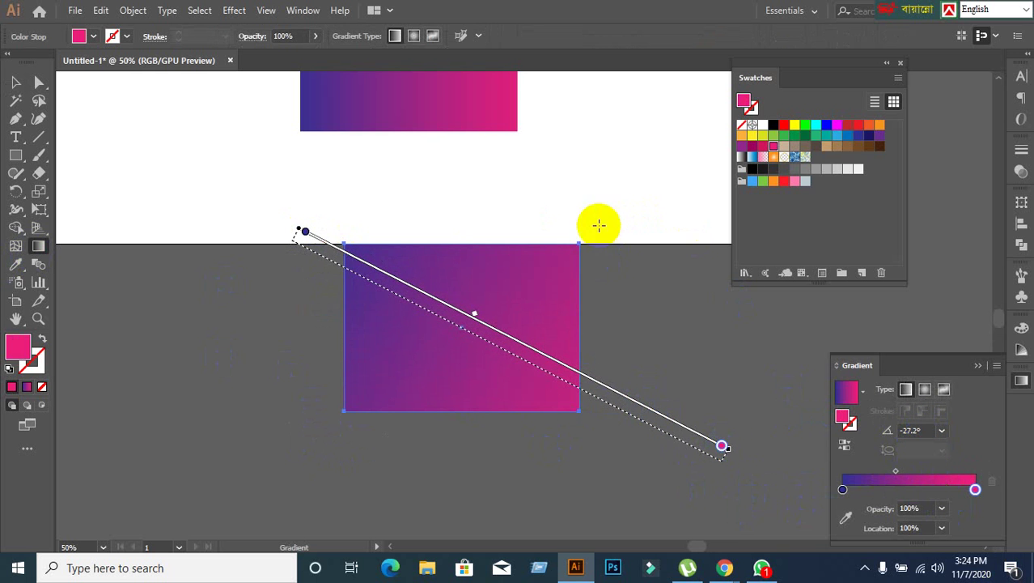
{"action": "left_click_drag", "start_coordinate": [598, 224], "coordinate": [307, 460]}
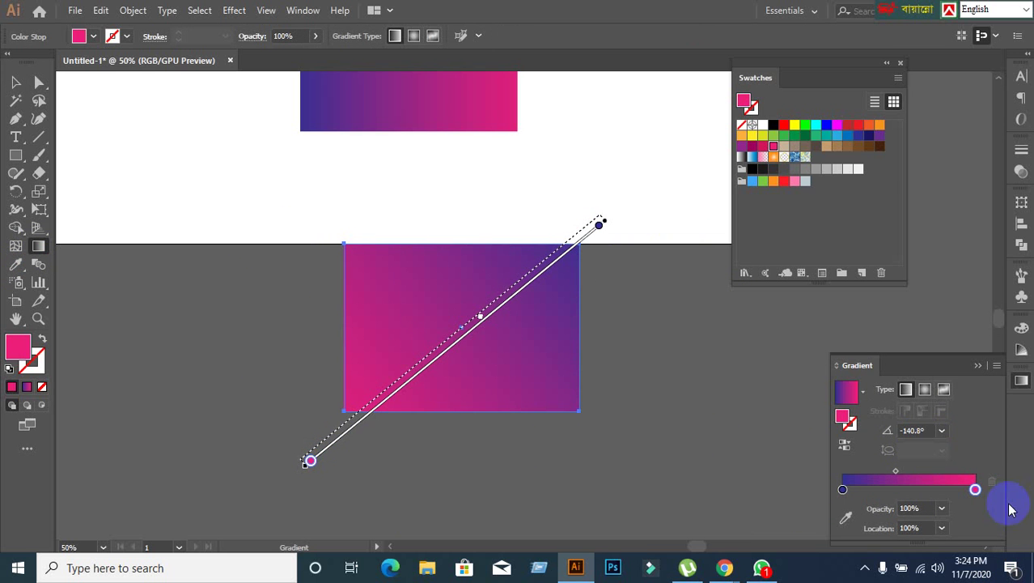
Return to the Selection tool and step the rectangle's gradient angle to 0°.
{"action": "left_click", "coordinate": [925, 431]}
{"action": "left_click", "coordinate": [21, 75]}
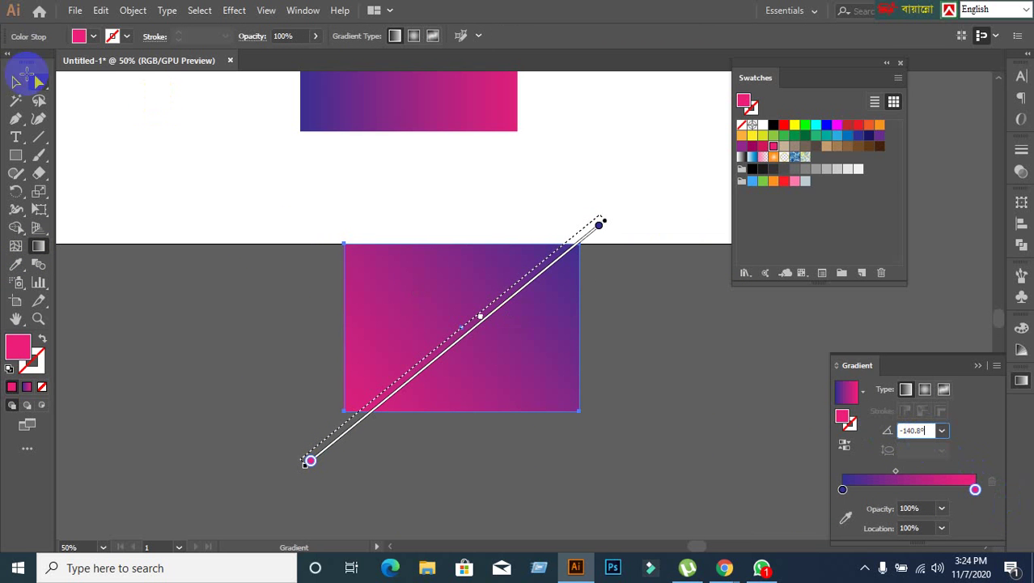
{"action": "left_click", "coordinate": [17, 84]}
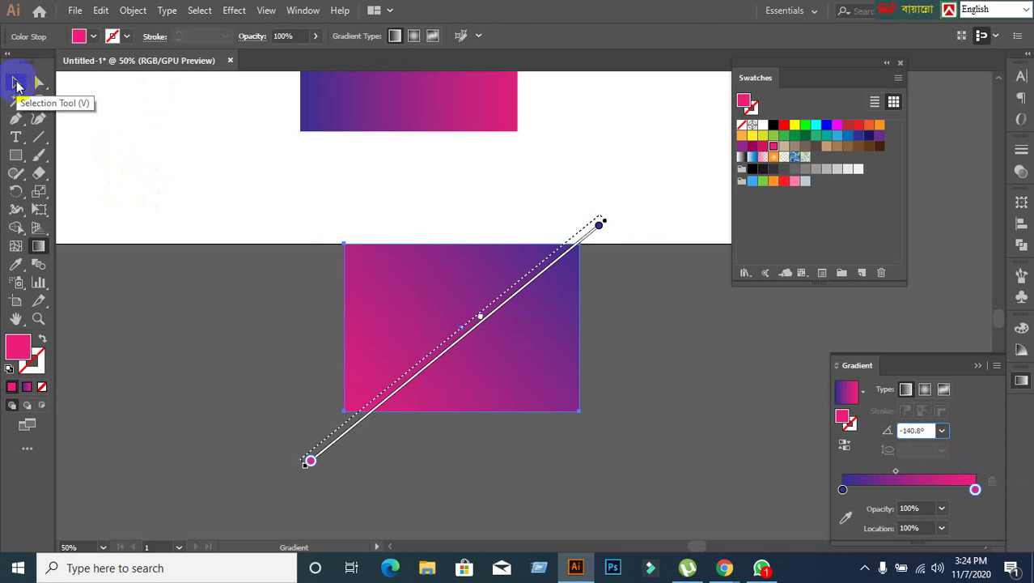
{"action": "left_click", "coordinate": [17, 84]}
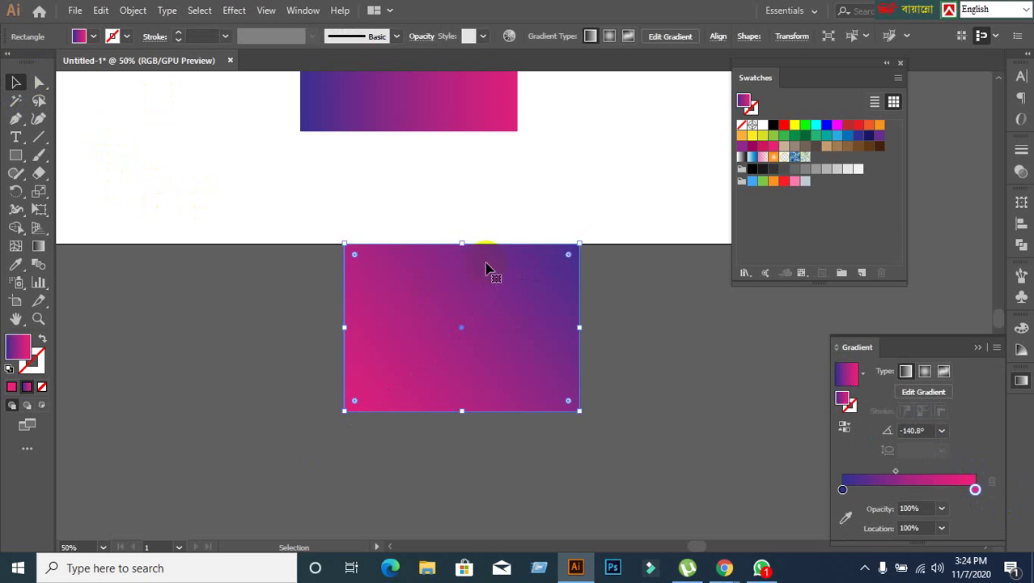
{"action": "left_click", "coordinate": [923, 430]}
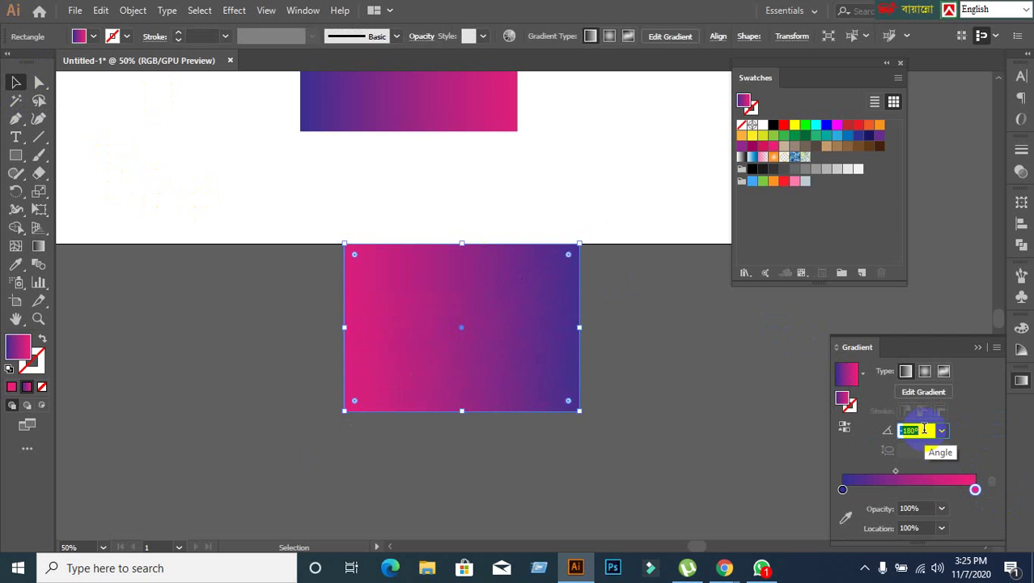
{"action": "scroll", "coordinate": [923, 429], "scroll_direction": "up", "scroll_amount": 9}
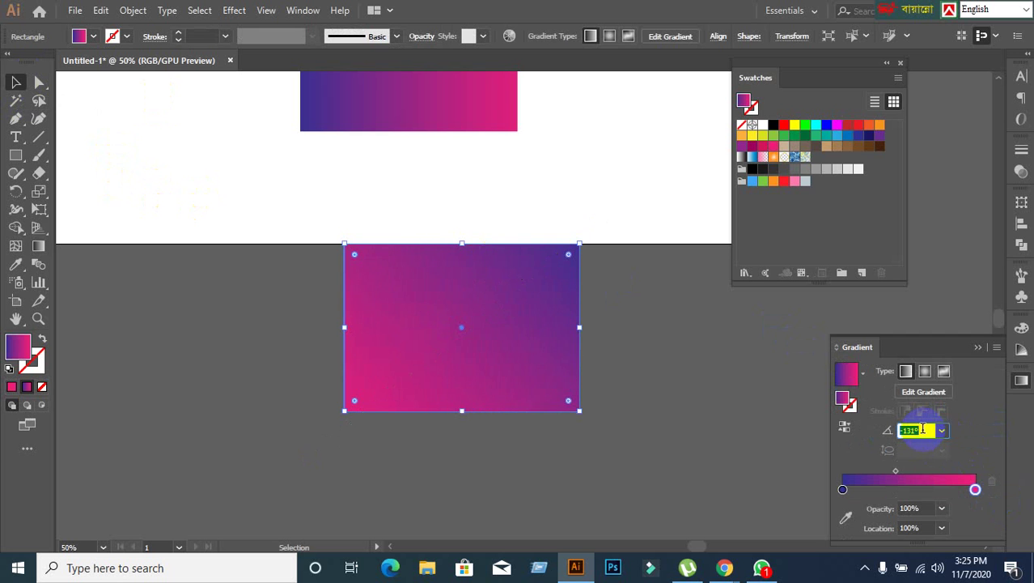
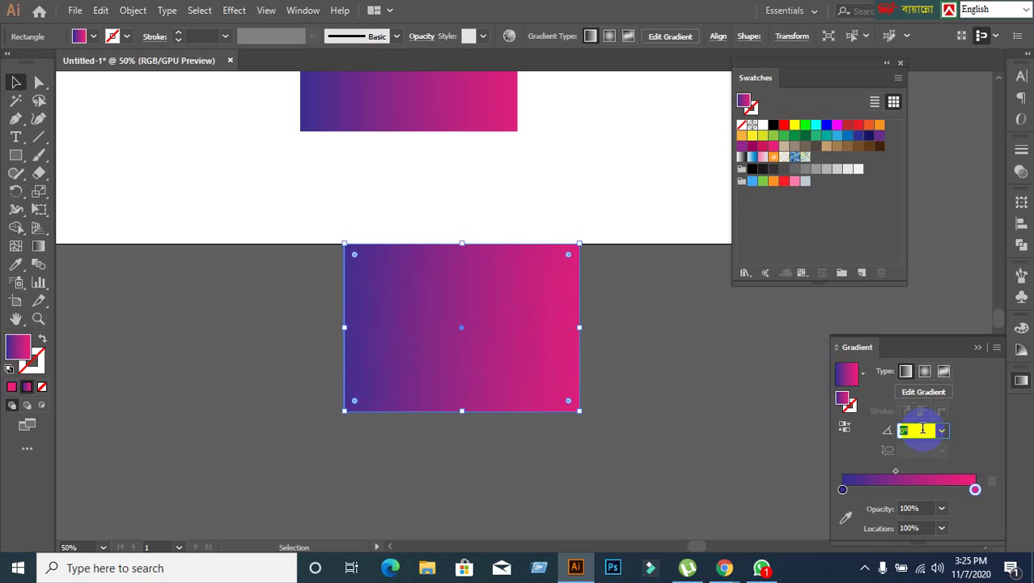
Change the lower rectangle's gradient type to radial and redraw it several times with the Gradient tool, ending at about 51°.
{"action": "left_click", "coordinate": [925, 372]}
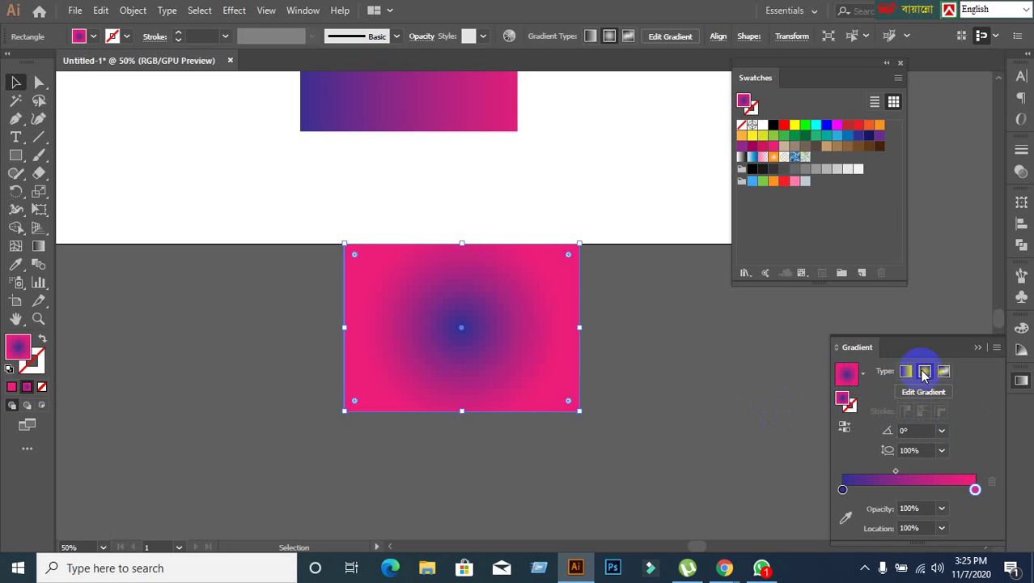
{"action": "left_click", "coordinate": [39, 248]}
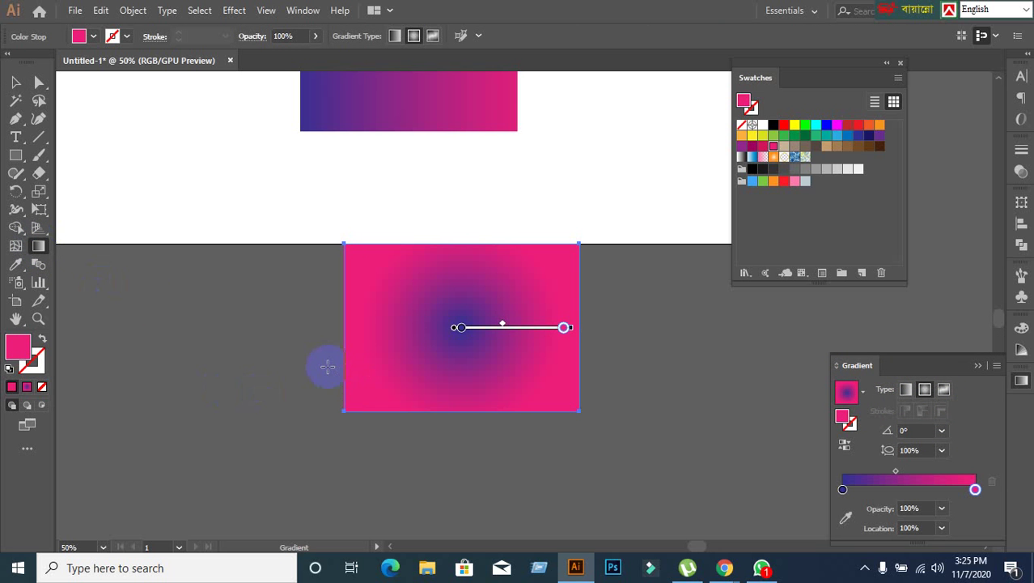
{"action": "left_click_drag", "start_coordinate": [327, 367], "coordinate": [670, 298]}
{"action": "left_click_drag", "start_coordinate": [602, 279], "coordinate": [341, 385]}
{"action": "left_click_drag", "start_coordinate": [410, 294], "coordinate": [647, 450]}
{"action": "left_click_drag", "start_coordinate": [500, 282], "coordinate": [437, 458]}
{"action": "left_click_drag", "start_coordinate": [407, 392], "coordinate": [587, 164]}
{"action": "scroll", "coordinate": [574, 287], "scroll_direction": "down", "scroll_amount": 3}
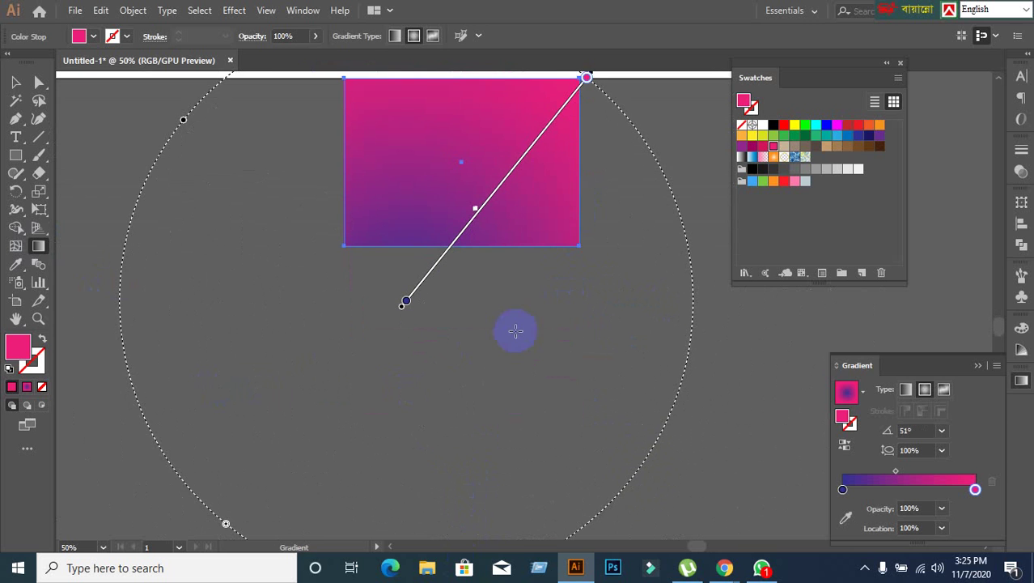
Try squashing the lower rectangle's radial gradient to an aspect ratio of about 18.3% with its ring handle, and undo the change.
{"action": "scroll", "coordinate": [515, 330], "scroll_direction": "up", "scroll_amount": 3}
{"action": "left_click", "coordinate": [592, 168]}
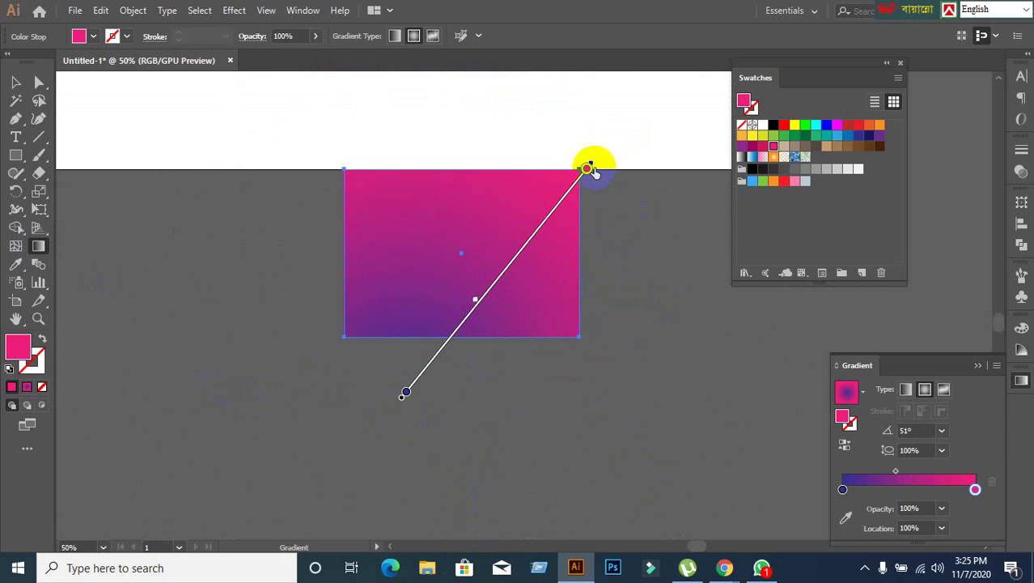
{"action": "left_click", "coordinate": [590, 167]}
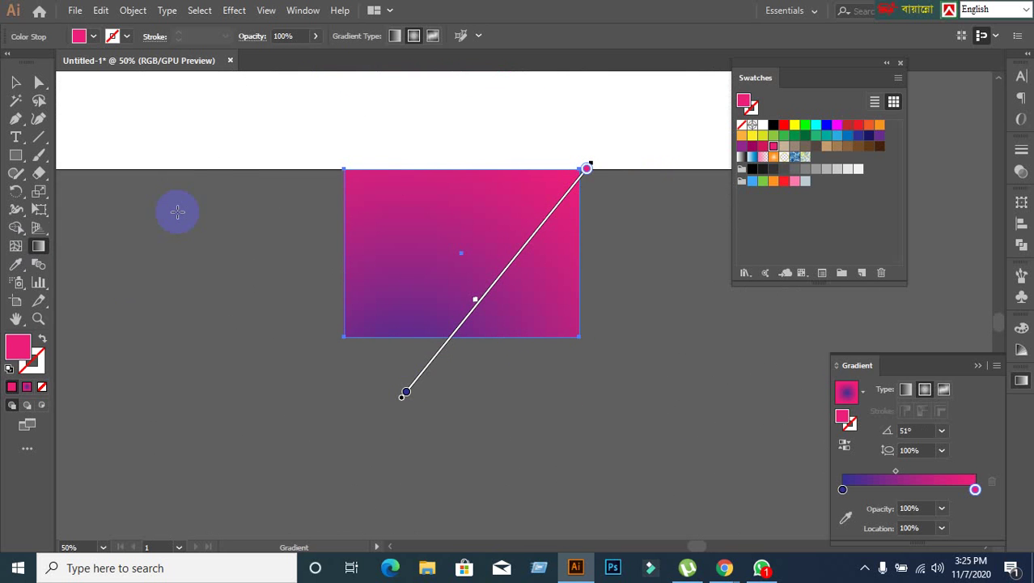
{"action": "left_click_drag", "start_coordinate": [184, 212], "coordinate": [380, 340]}
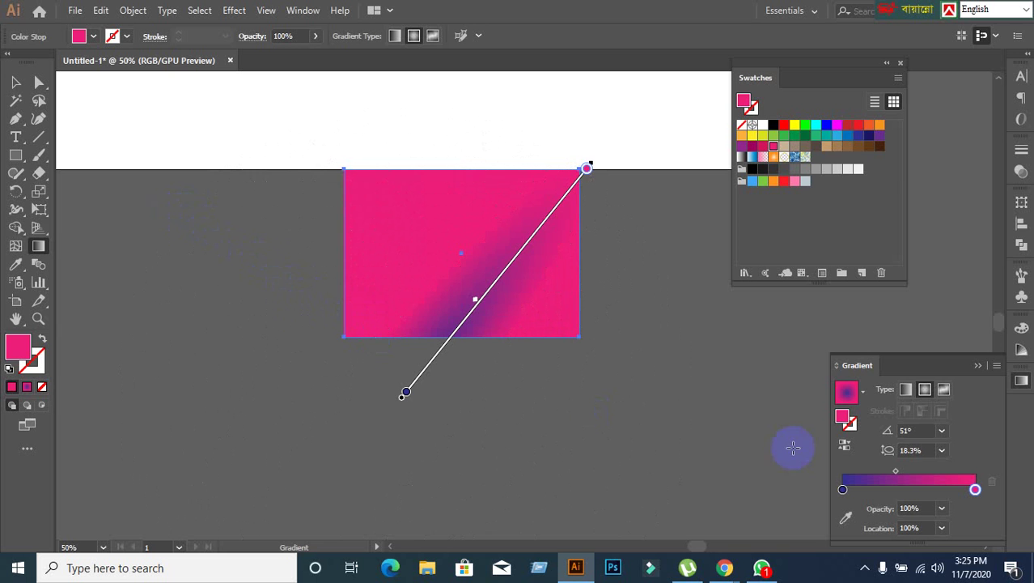
{"action": "key", "text": "ctrl+z"}
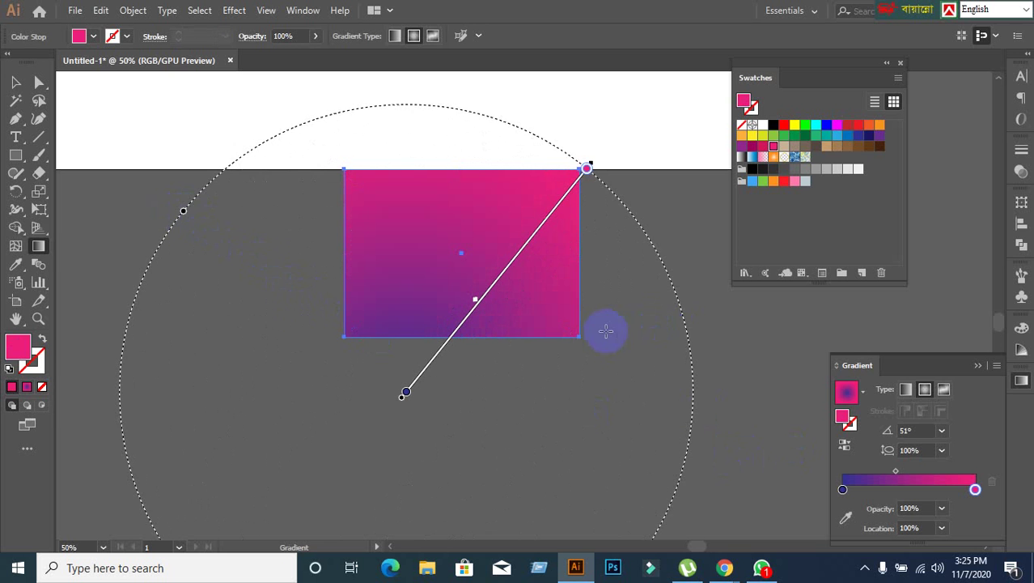
{"action": "mouse_move", "coordinate": [586, 168]}
{"action": "left_mouse_down"}
{"action": "mouse_move", "coordinate": [496, 313]}
{"action": "mouse_move", "coordinate": [544, 235]}
{"action": "mouse_move", "coordinate": [529, 254]}
{"action": "mouse_move", "coordinate": [553, 268]}
{"action": "mouse_move", "coordinate": [643, 146]}
{"action": "mouse_move", "coordinate": [588, 164]}
{"action": "left_mouse_up"}
{"action": "scroll", "coordinate": [591, 166], "scroll_direction": "up", "scroll_amount": 1}
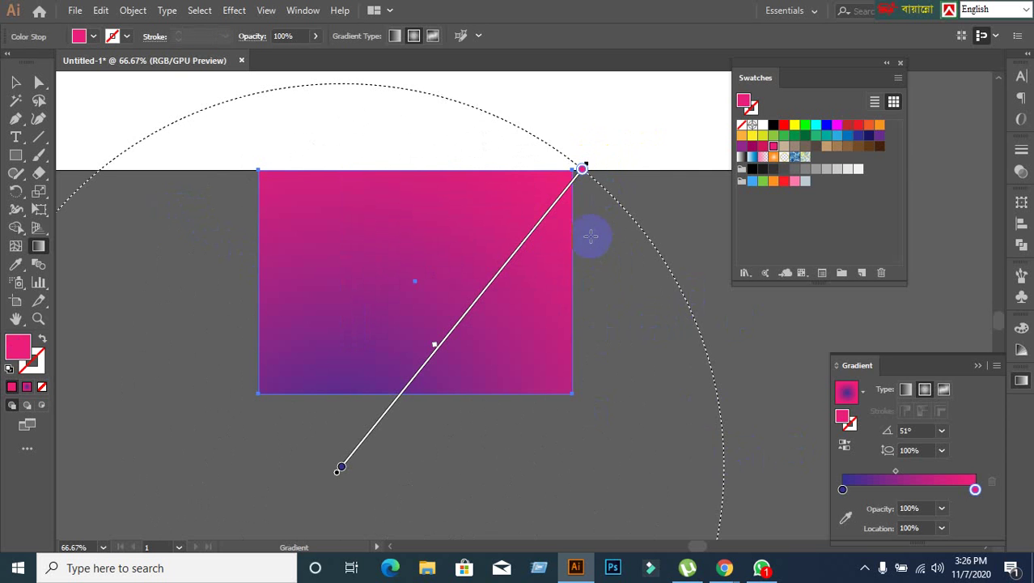
Redraw the radial gradient from right to left at about -179.5°, and reduce it to a small circle at the rectangle's centre.
{"action": "left_click_drag", "start_coordinate": [627, 299], "coordinate": [245, 302]}
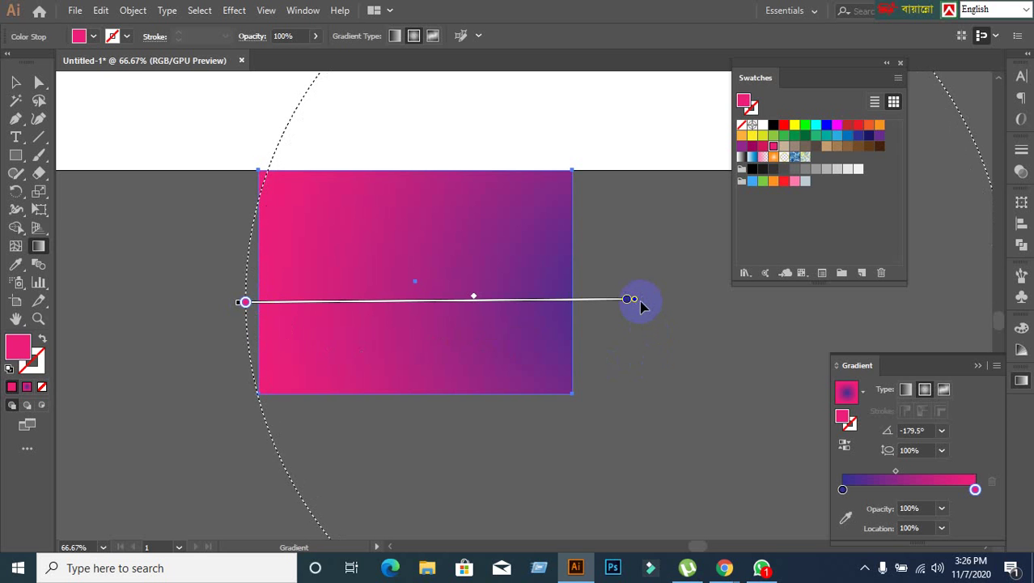
{"action": "left_click", "coordinate": [237, 311]}
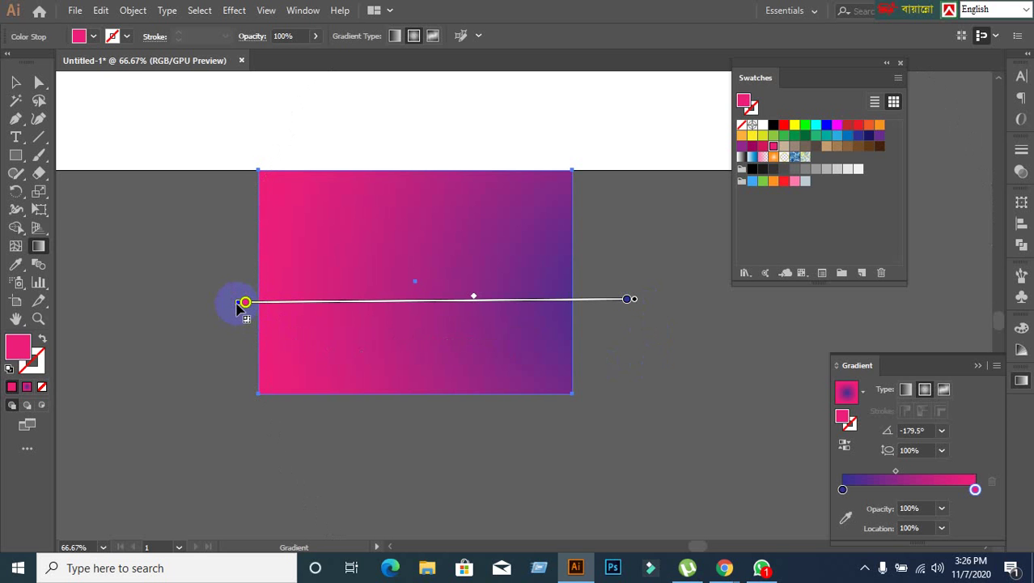
{"action": "left_click_drag", "start_coordinate": [239, 308], "coordinate": [525, 319]}
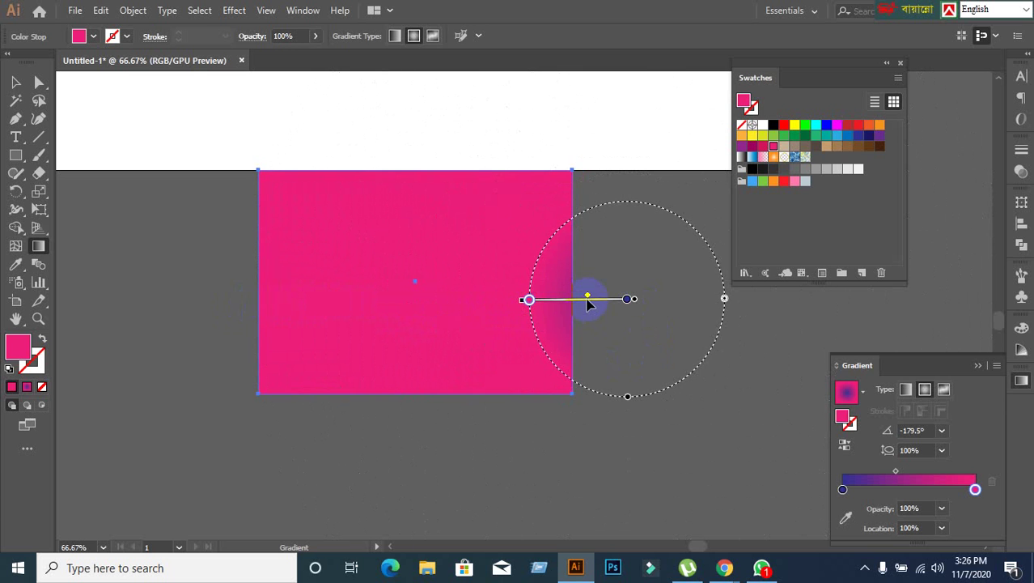
{"action": "left_click_drag", "start_coordinate": [589, 304], "coordinate": [376, 287]}
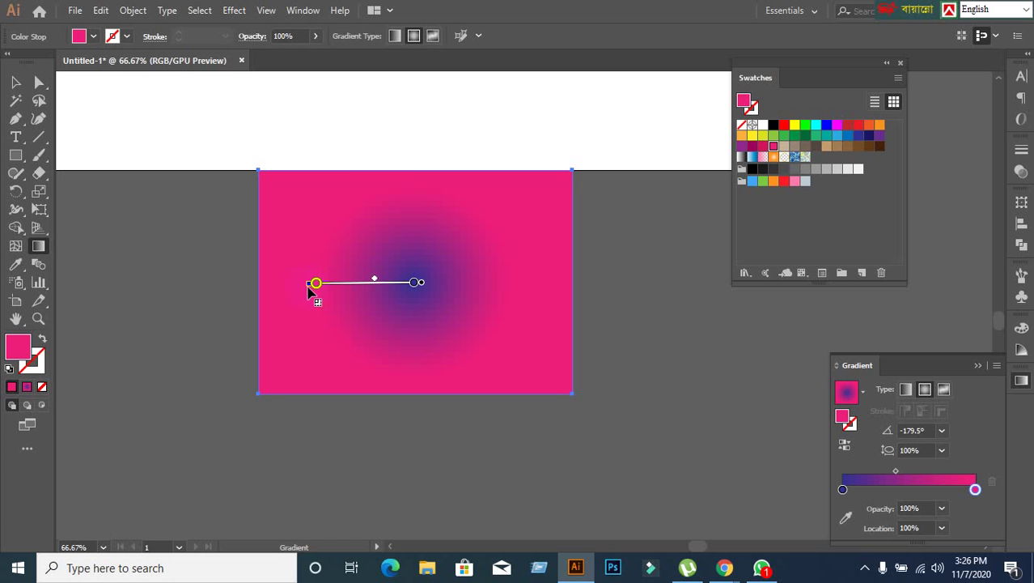
Resize the centred radial gradient by its radius handle and rotate it about its centre to about -95.6°.
{"action": "mouse_move", "coordinate": [309, 289]}
{"action": "left_mouse_down"}
{"action": "mouse_move", "coordinate": [60, 312]}
{"action": "mouse_move", "coordinate": [391, 323]}
{"action": "left_mouse_up"}
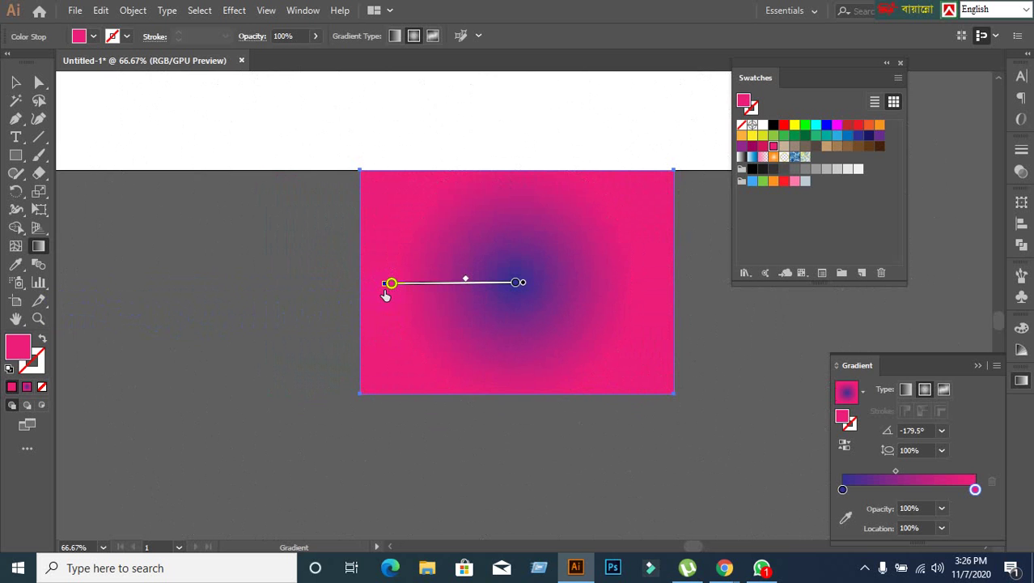
{"action": "mouse_move", "coordinate": [390, 299]}
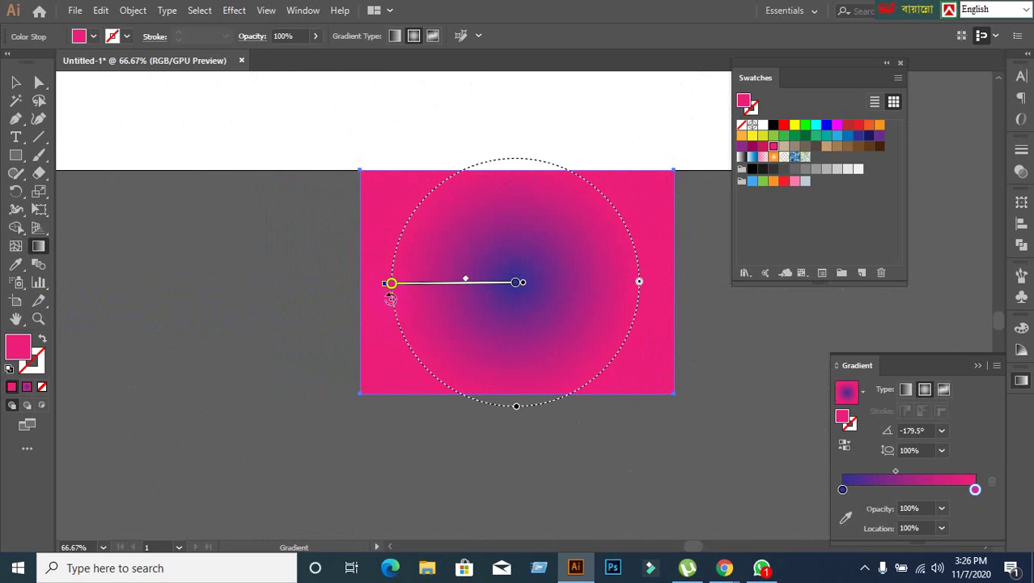
{"action": "scroll", "coordinate": [391, 299], "scroll_direction": "up", "scroll_amount": 2, "text": "alt"}
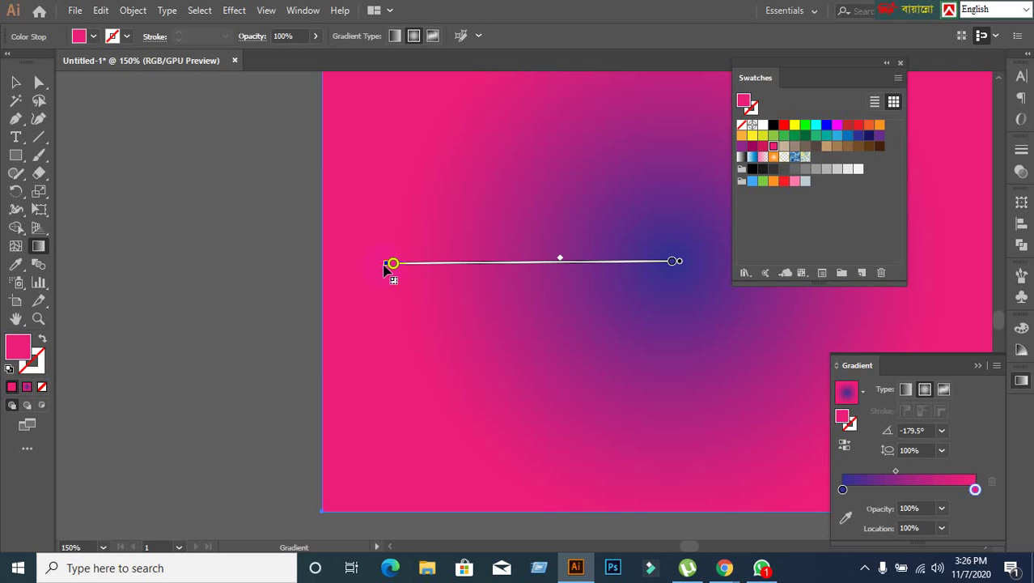
{"action": "left_click_drag", "start_coordinate": [385, 270], "coordinate": [418, 302]}
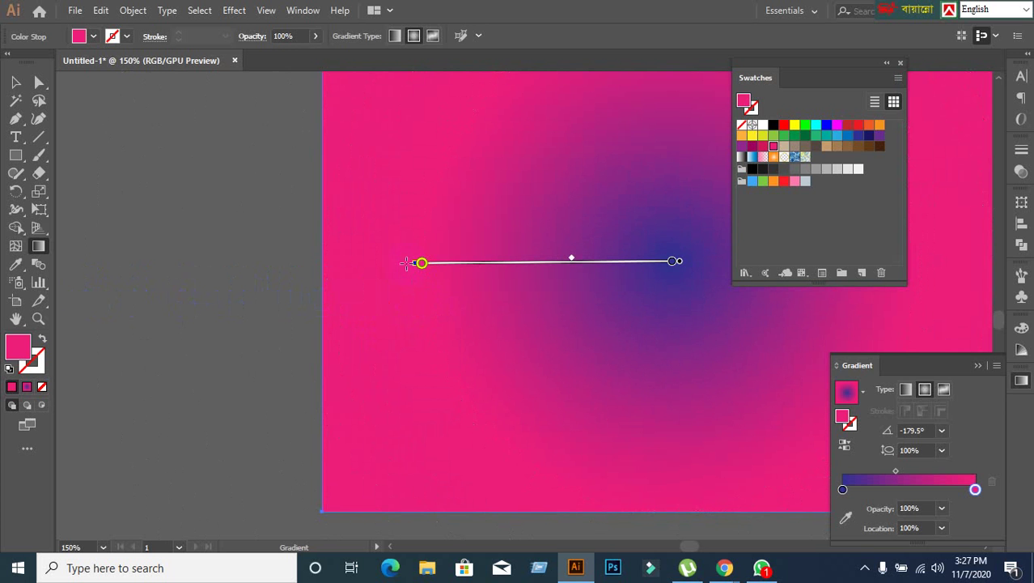
{"action": "mouse_move", "coordinate": [414, 262]}
{"action": "left_mouse_down"}
{"action": "mouse_move", "coordinate": [422, 214]}
{"action": "mouse_move", "coordinate": [470, 150]}
{"action": "mouse_move", "coordinate": [561, 99]}
{"action": "mouse_move", "coordinate": [502, 156]}
{"action": "mouse_move", "coordinate": [483, 329]}
{"action": "mouse_move", "coordinate": [536, 435]}
{"action": "mouse_move", "coordinate": [647, 508]}
{"action": "left_mouse_up"}
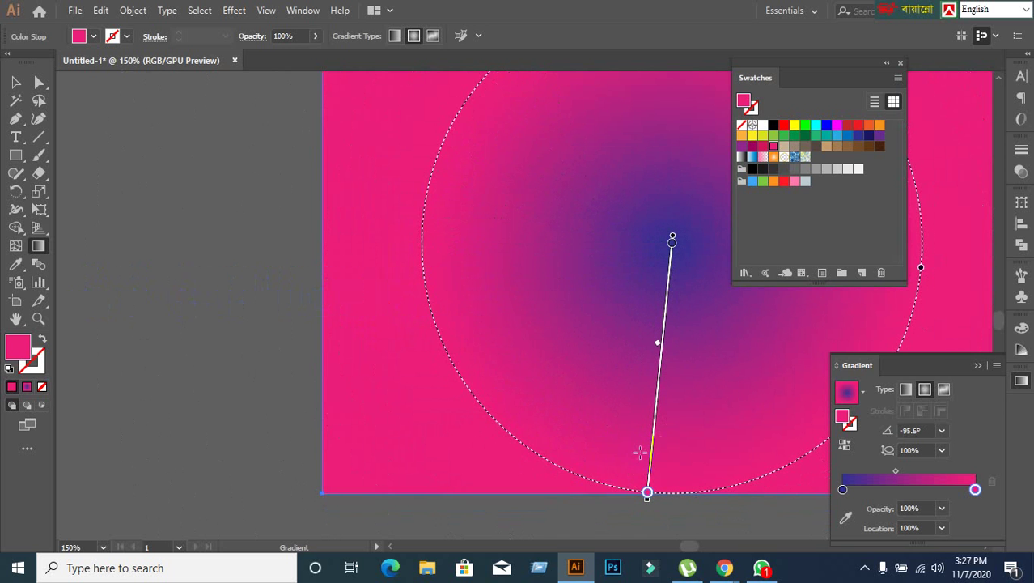
{"action": "scroll", "coordinate": [648, 489], "scroll_direction": "down", "scroll_amount": 1}
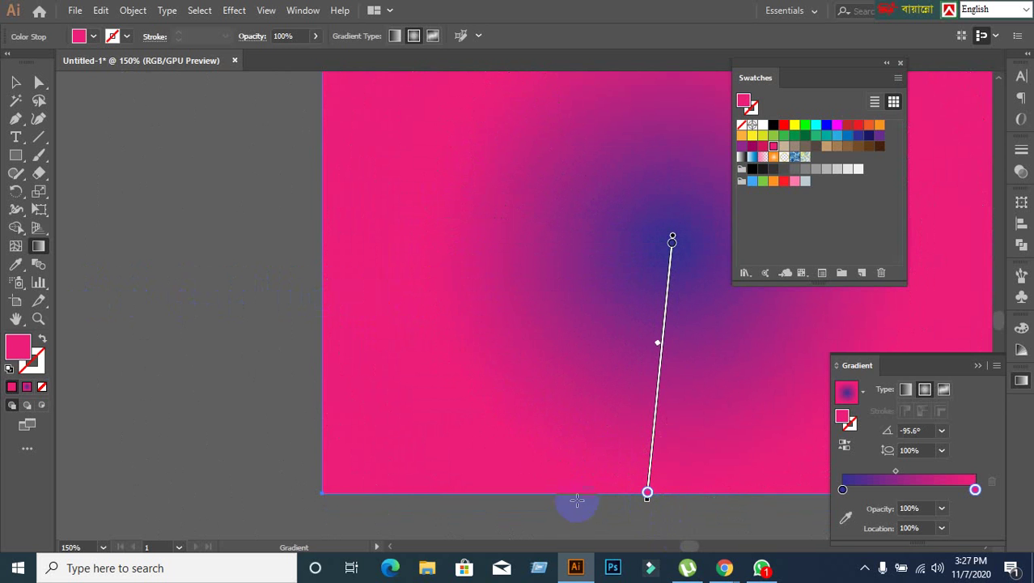
Redraw the radial gradient from the rectangle's left edge towards its inside at about -17.4°, and shrink its radius.
{"action": "left_click_drag", "start_coordinate": [313, 308], "coordinate": [646, 329]}
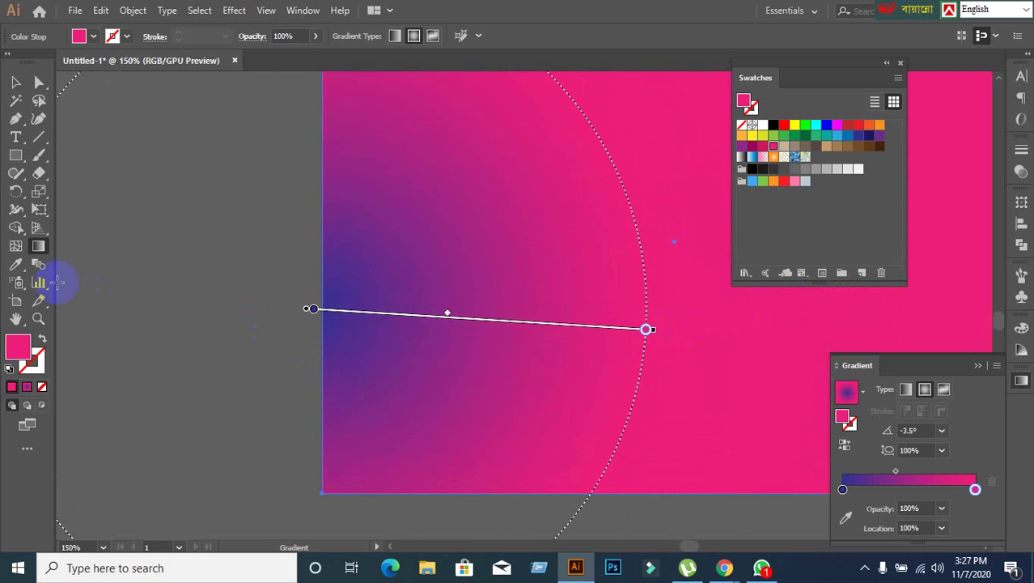
{"action": "left_click_drag", "start_coordinate": [312, 218], "coordinate": [552, 295]}
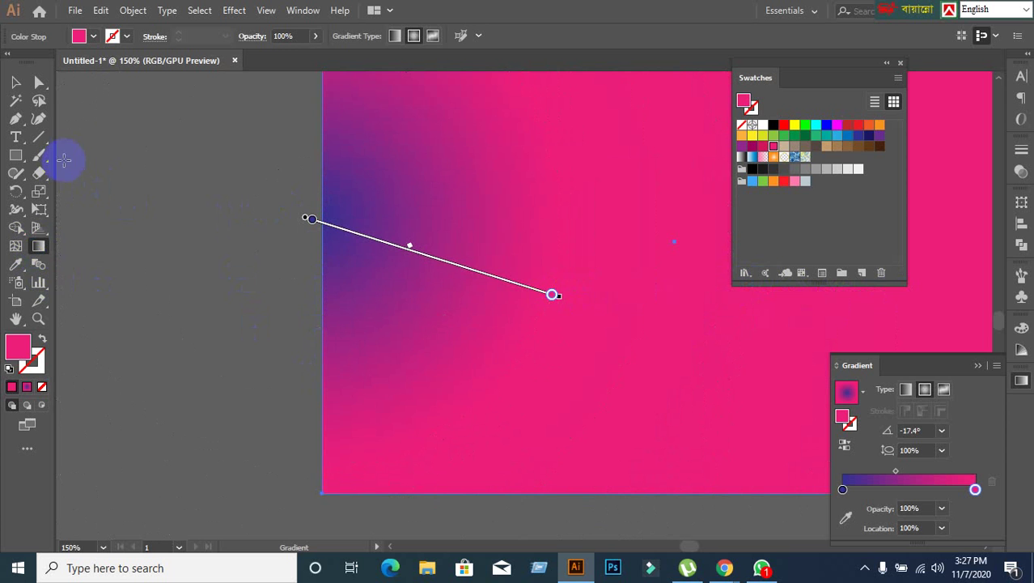
{"action": "left_click_drag", "start_coordinate": [72, 146], "coordinate": [157, 170]}
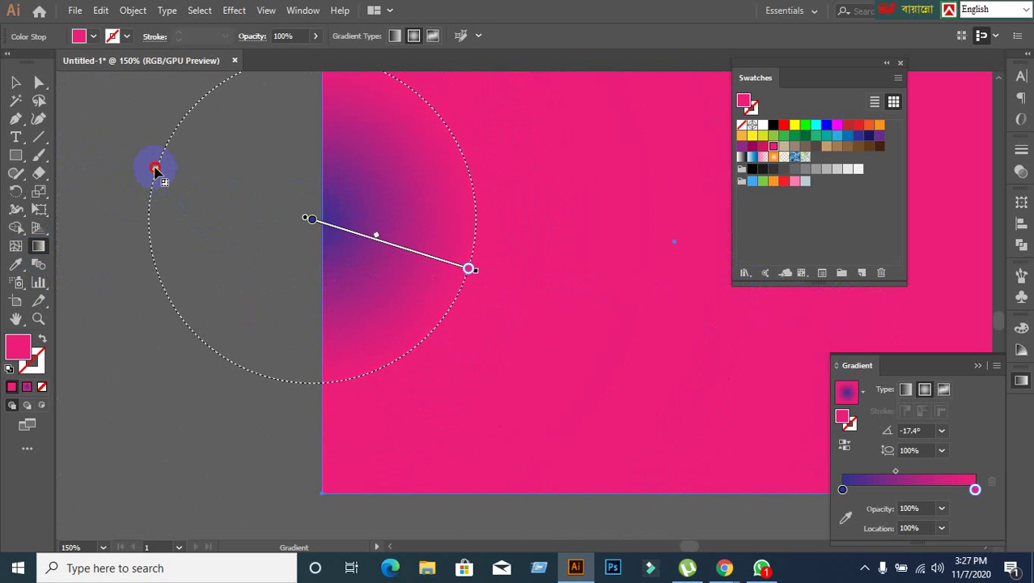
{"action": "mouse_move", "coordinate": [156, 172]}
{"action": "left_mouse_down"}
{"action": "mouse_move", "coordinate": [261, 215]}
{"action": "mouse_move", "coordinate": [166, 173]}
{"action": "left_mouse_up"}
Try flattening the gradient ring at the left edge to an aspect ratio of about 18.8%, and undo the change.
{"action": "scroll", "coordinate": [331, 121], "scroll_direction": "up", "scroll_amount": 1}
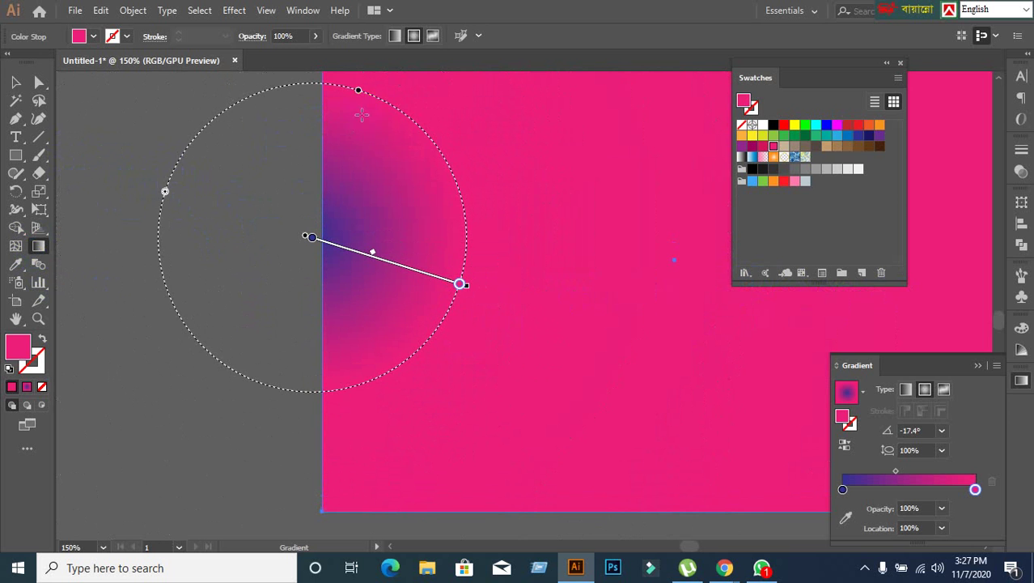
{"action": "left_click_drag", "start_coordinate": [358, 93], "coordinate": [332, 217]}
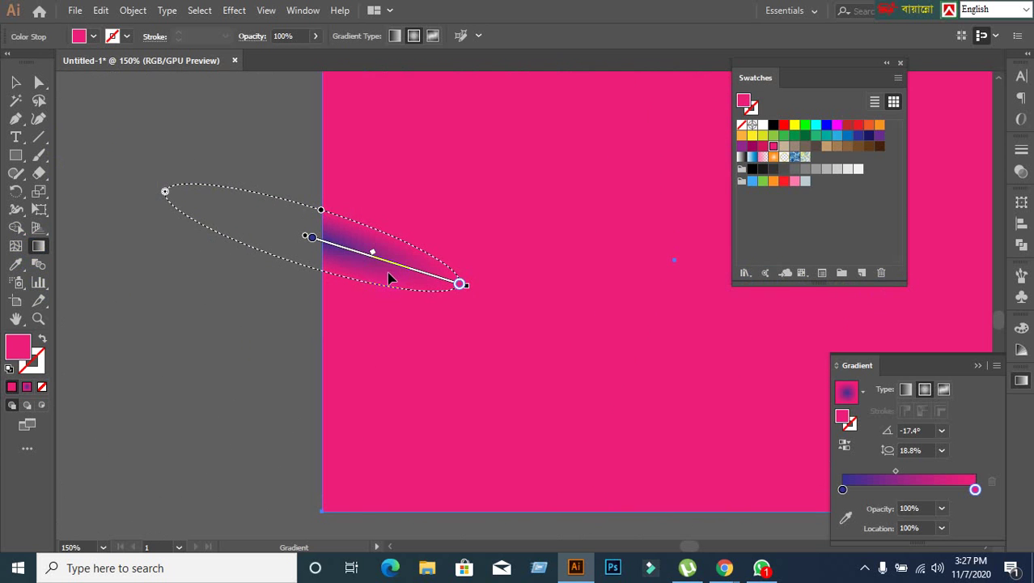
{"action": "key", "text": "ctrl+z"}
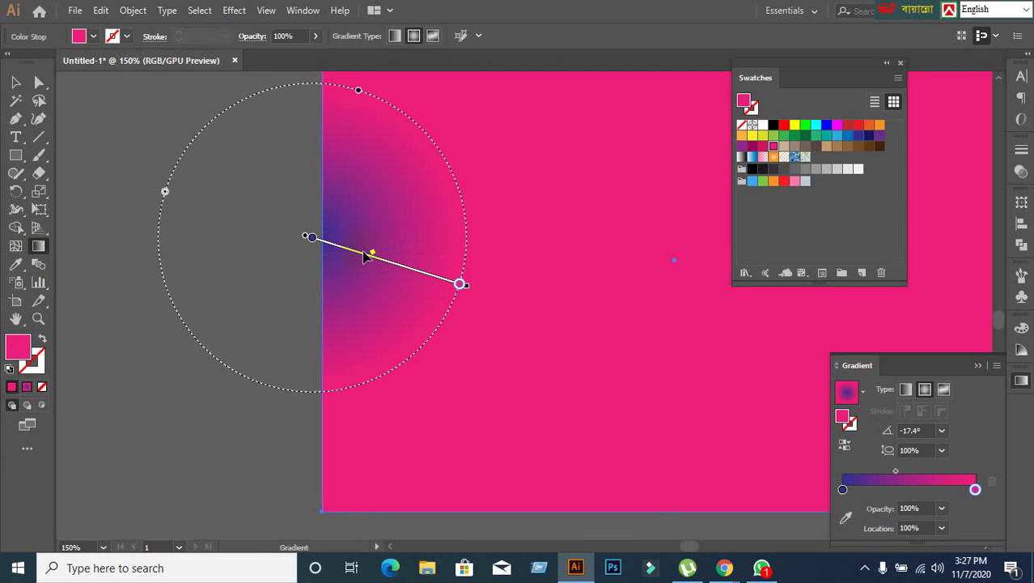
Move the radial gradient near the rectangle's centre, return to the Selection tool and step the gradient angle to 0°.
{"action": "left_click_drag", "start_coordinate": [368, 259], "coordinate": [672, 304]}
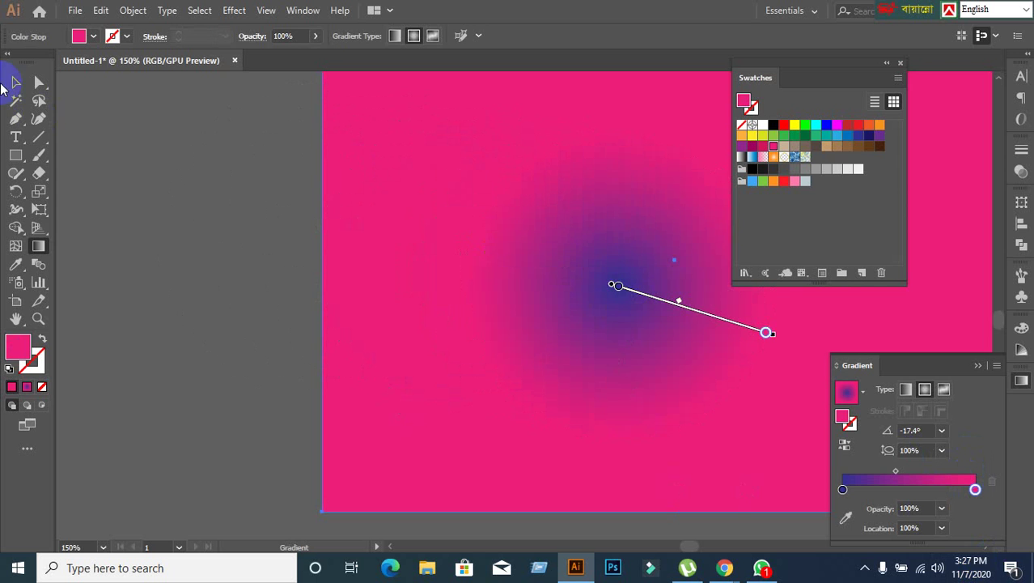
{"action": "left_click", "coordinate": [24, 85]}
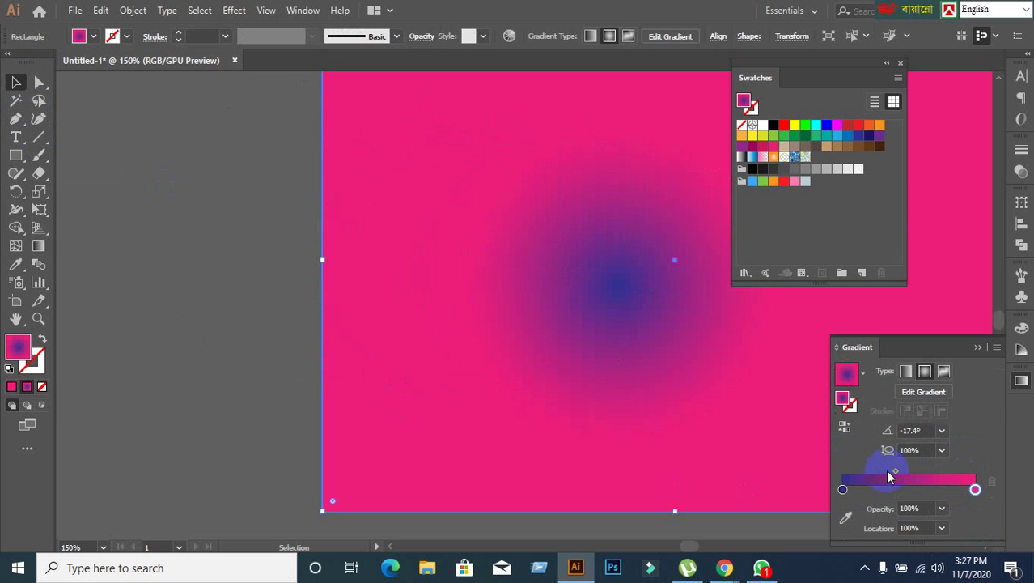
{"action": "left_click", "coordinate": [919, 430]}
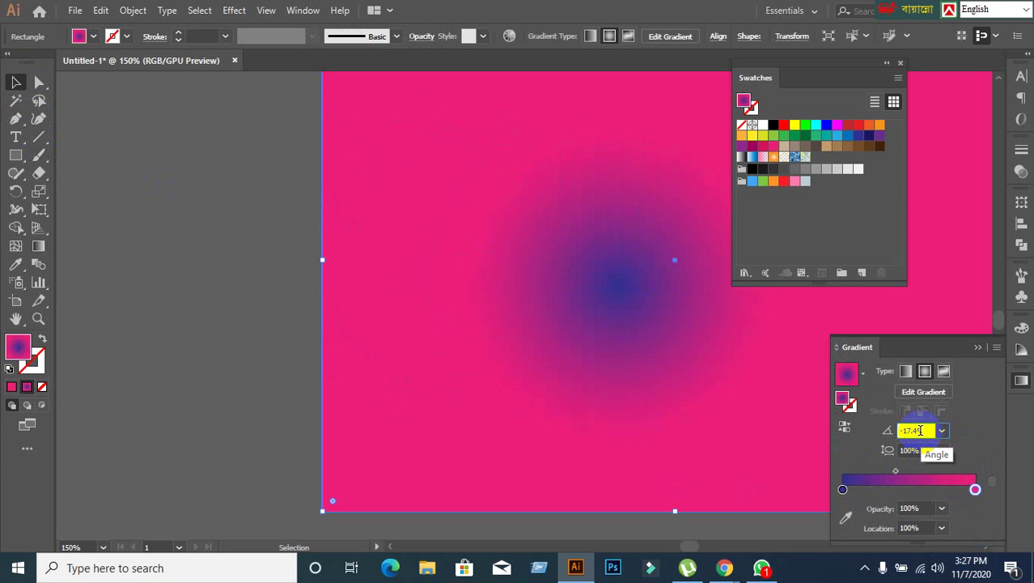
{"action": "type", "text": "-24"}
{"action": "key", "text": "Return"}
{"action": "type", "text": "-83"}
{"action": "key", "text": "Return"}
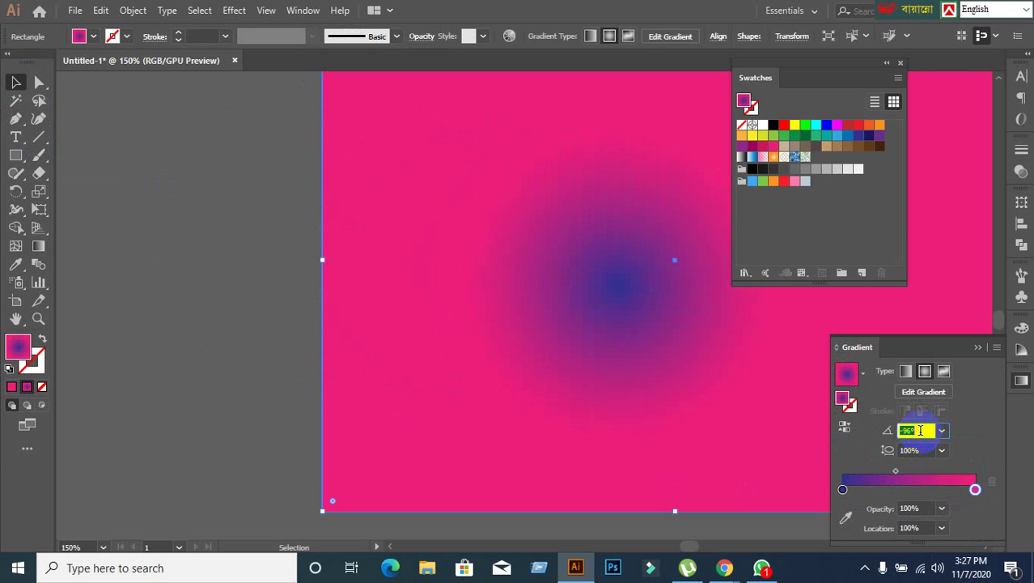
{"action": "type", "text": "-64"}
{"action": "key", "text": "Return"}
{"action": "type", "text": "-32"}
{"action": "key", "text": "Return"}
{"action": "scroll", "coordinate": [920, 431], "scroll_direction": "down", "scroll_amount": 14}
{"action": "type", "text": "0"}
Raise the radial gradient's aspect ratio gradually to 200% to stretch it vertically.
{"action": "left_click", "coordinate": [923, 451]}
{"action": "scroll", "coordinate": [923, 451], "scroll_direction": "up", "scroll_amount": 11}
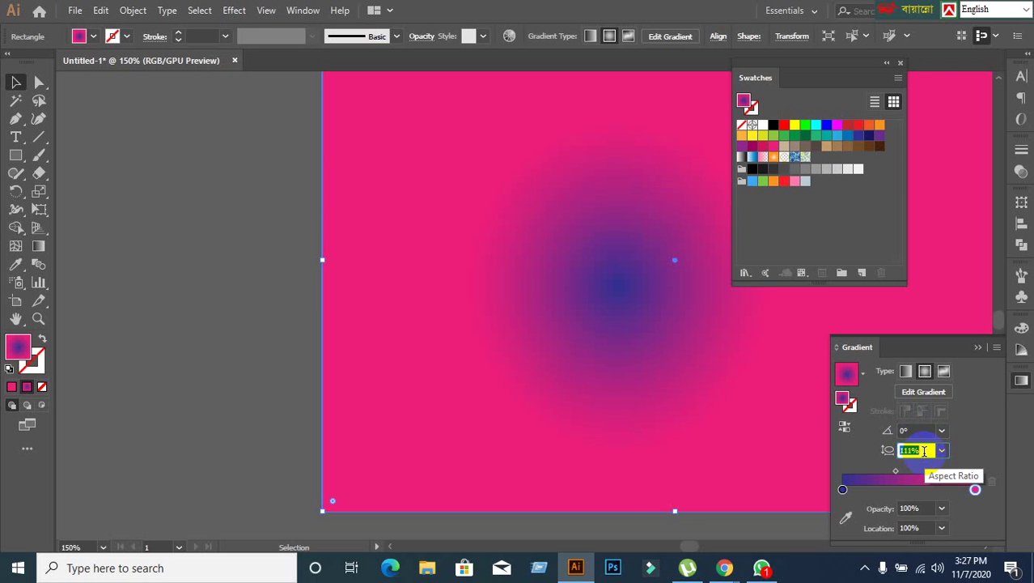
{"action": "scroll", "coordinate": [923, 451], "scroll_direction": "up", "scroll_amount": 20}
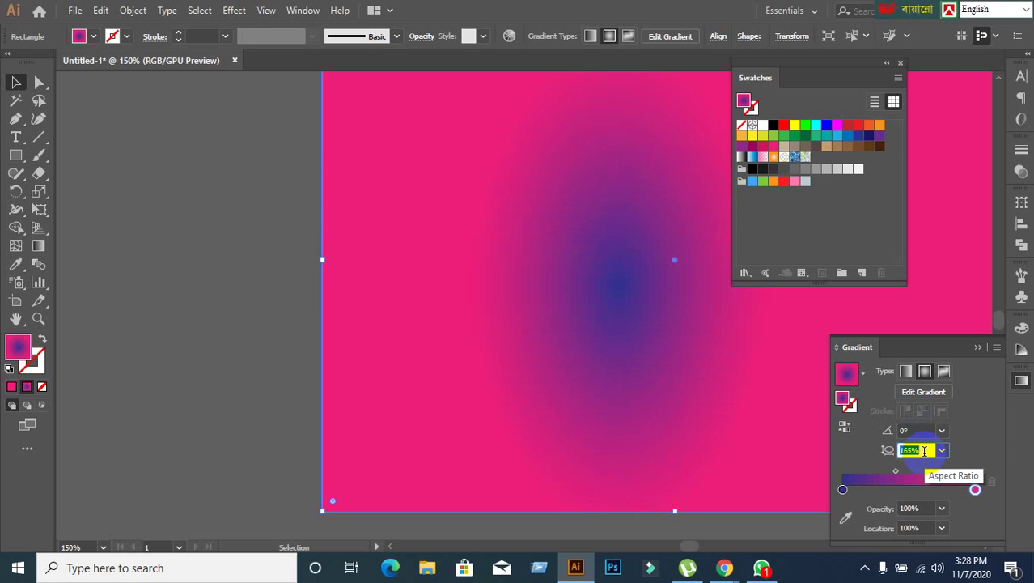
{"action": "scroll", "coordinate": [924, 451], "scroll_direction": "up", "scroll_amount": 11}
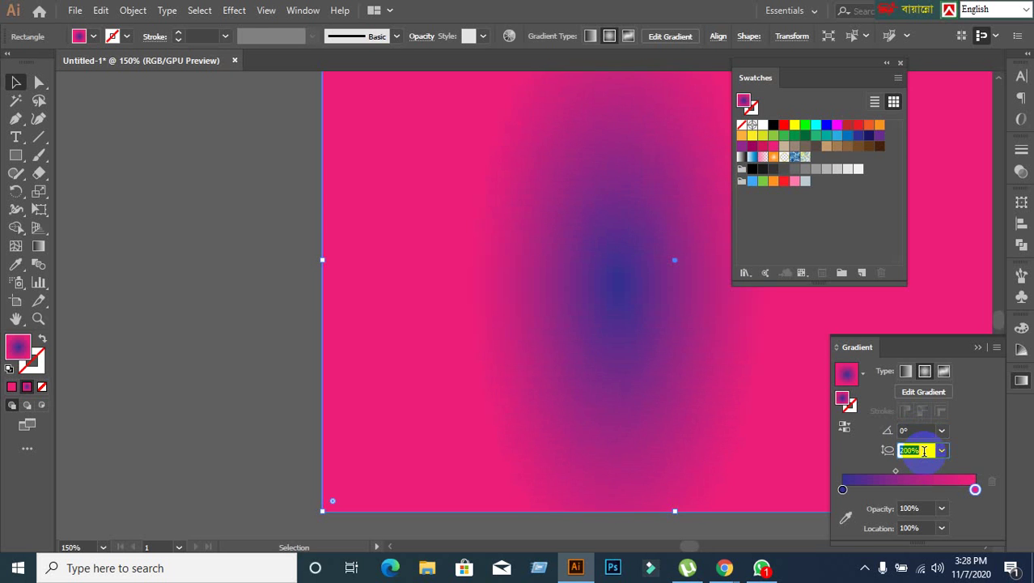
Lower the radial gradient's aspect ratio gradually to 25% and below to flatten it into a horizontal ellipse.
{"action": "scroll", "coordinate": [924, 450], "scroll_direction": "down", "scroll_amount": 20}
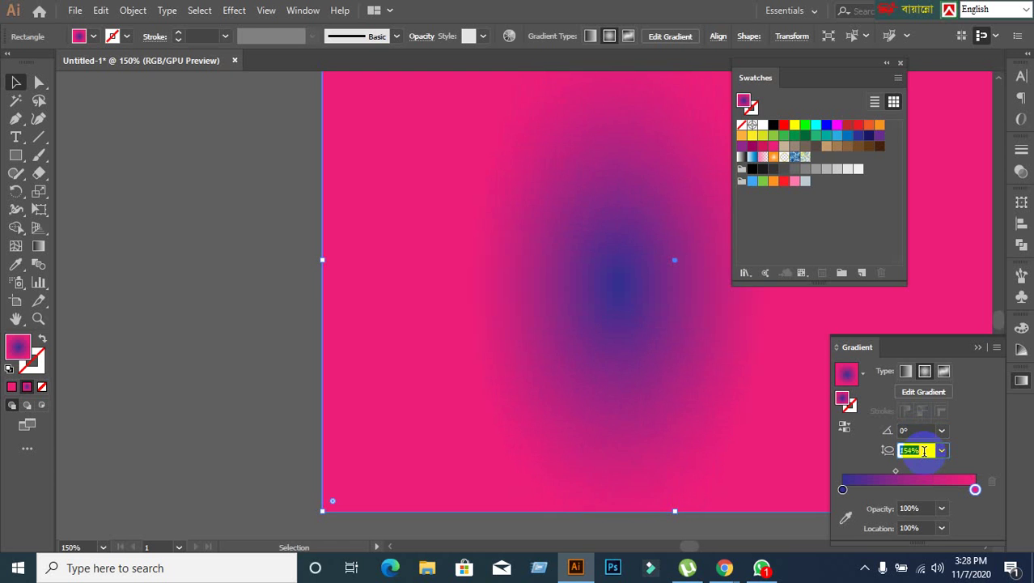
{"action": "scroll", "coordinate": [924, 451], "scroll_direction": "down", "scroll_amount": 8}
{"action": "scroll", "coordinate": [924, 451], "scroll_direction": "down", "scroll_amount": 12}
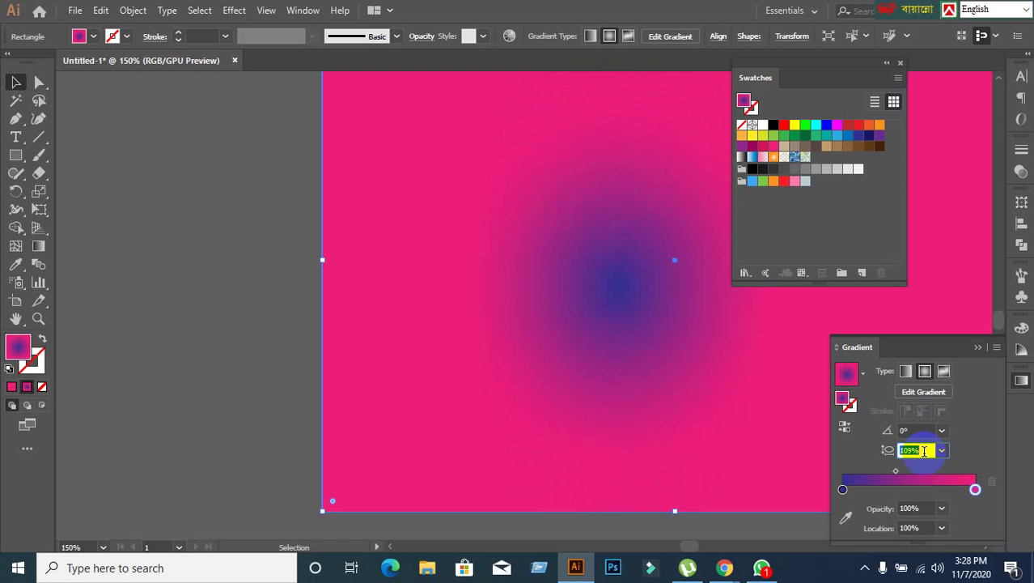
{"action": "scroll", "coordinate": [924, 451], "scroll_direction": "down", "scroll_amount": 20}
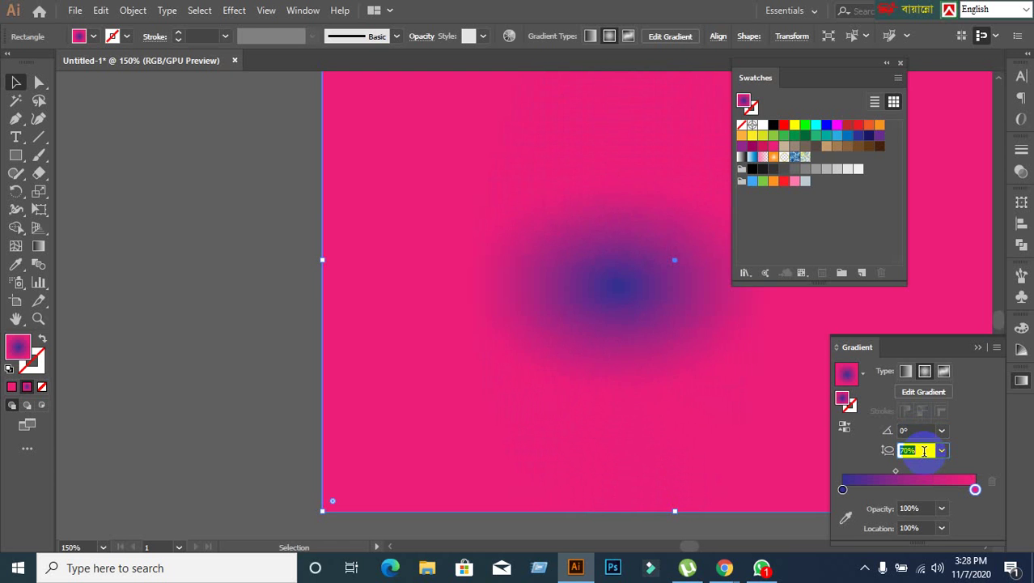
{"action": "scroll", "coordinate": [924, 451], "scroll_direction": "down", "scroll_amount": 20}
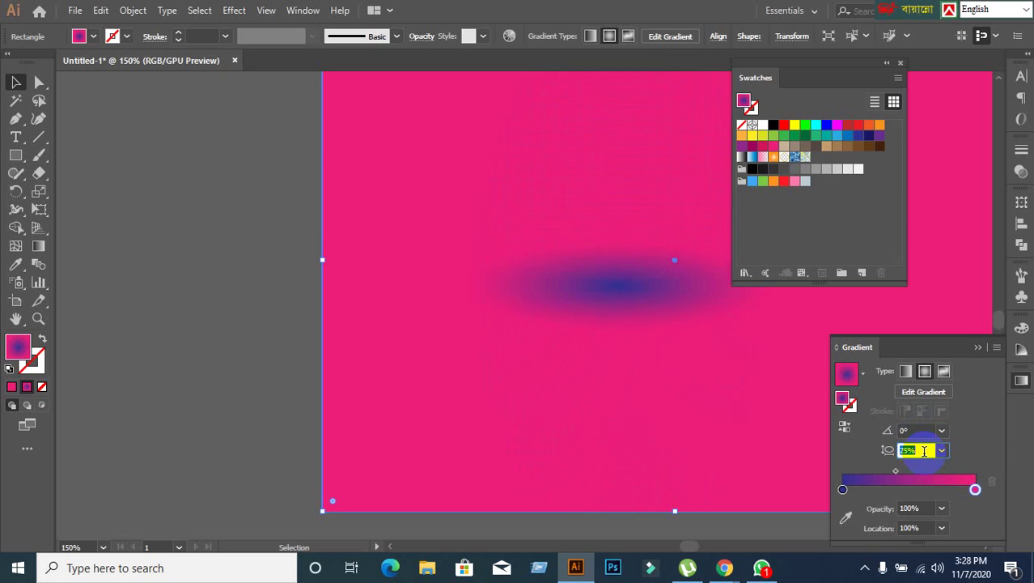
{"action": "scroll", "coordinate": [923, 451], "scroll_direction": "down", "scroll_amount": 15}
Step the flattened gradient's aspect ratio back up and set it to 100%.
{"action": "scroll", "coordinate": [923, 450], "scroll_direction": "up", "scroll_amount": 12}
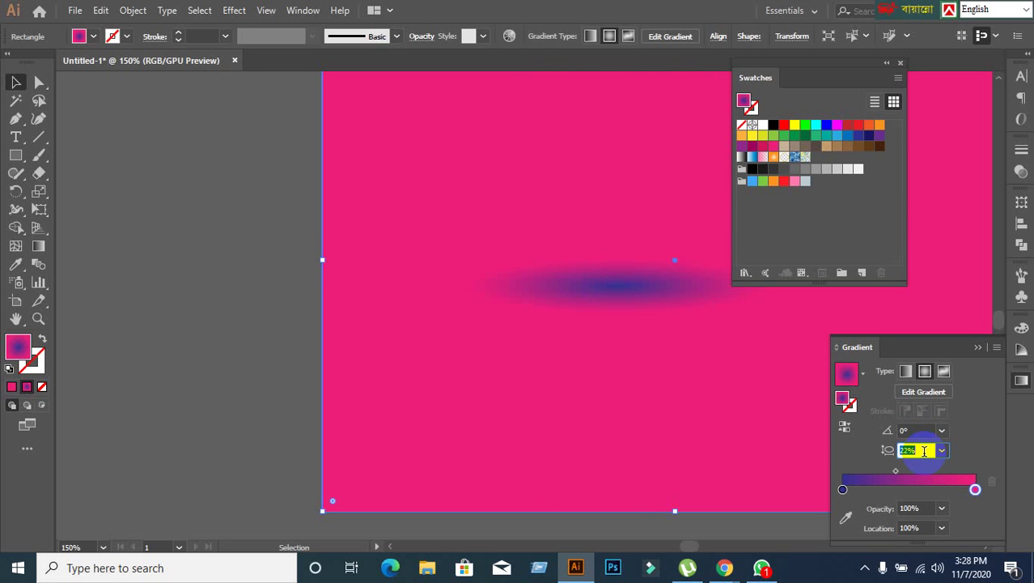
{"action": "scroll", "coordinate": [924, 451], "scroll_direction": "up", "scroll_amount": 6}
{"action": "type", "text": "100"}
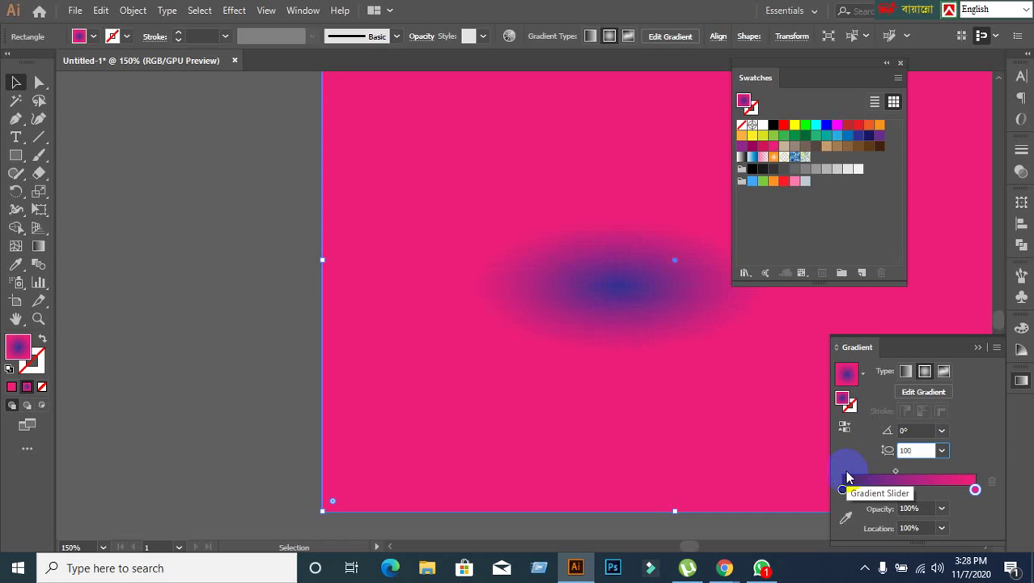
{"action": "key", "text": "Return"}
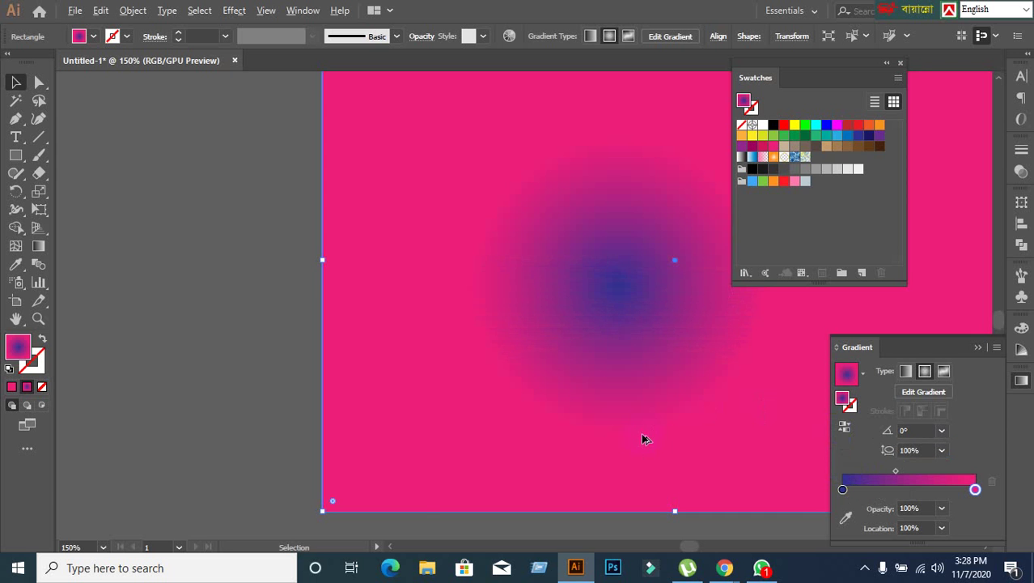
{"action": "scroll", "coordinate": [644, 436], "scroll_direction": "down", "scroll_amount": 2}
{"action": "left_click_drag", "start_coordinate": [679, 439], "coordinate": [519, 359]}
{"action": "left_click", "coordinate": [590, 478]}
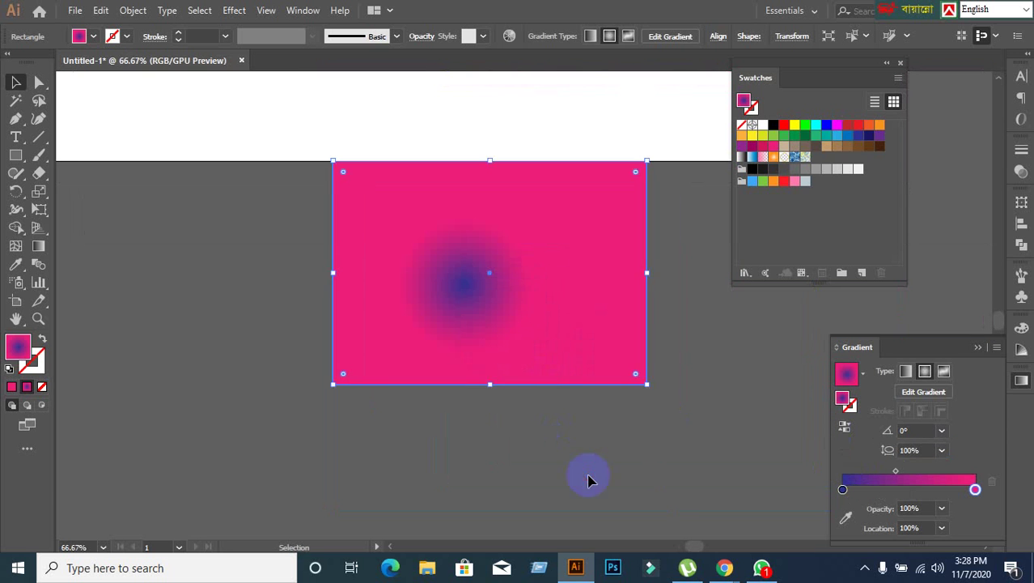
{"action": "left_click", "coordinate": [534, 328]}
{"action": "left_click", "coordinate": [560, 428]}
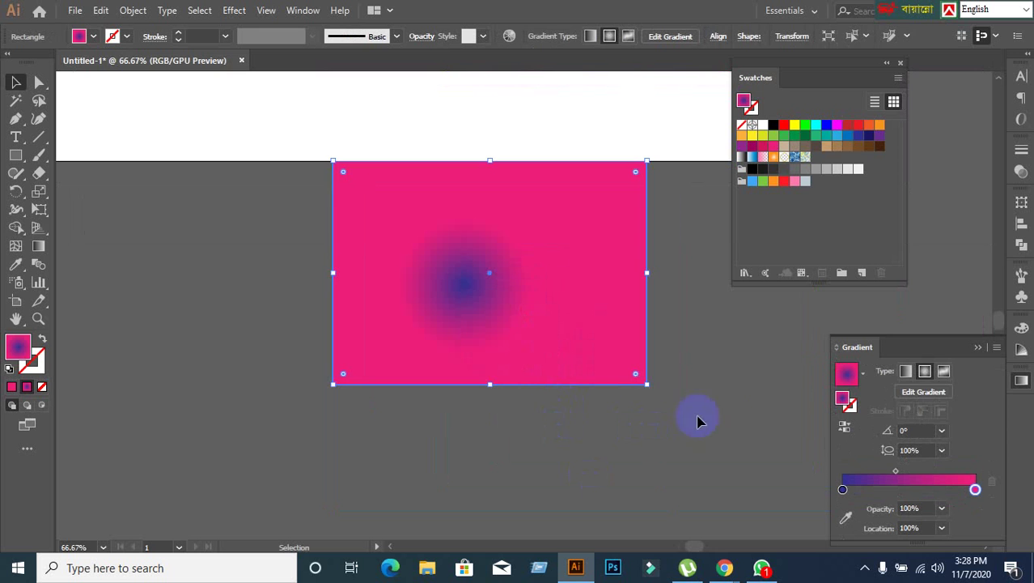
{"action": "left_click", "coordinate": [555, 456]}
{"action": "left_click", "coordinate": [498, 347]}
{"action": "left_click", "coordinate": [615, 415]}
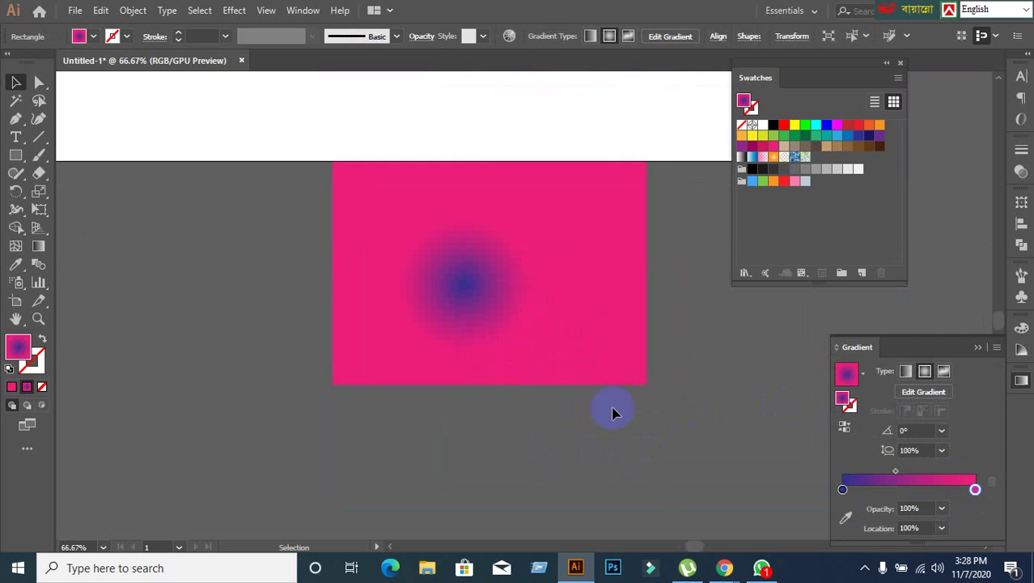
Switch the rectangle's gradient to linear and back to radial to re-centre it with its default spread.
{"action": "left_click", "coordinate": [602, 359]}
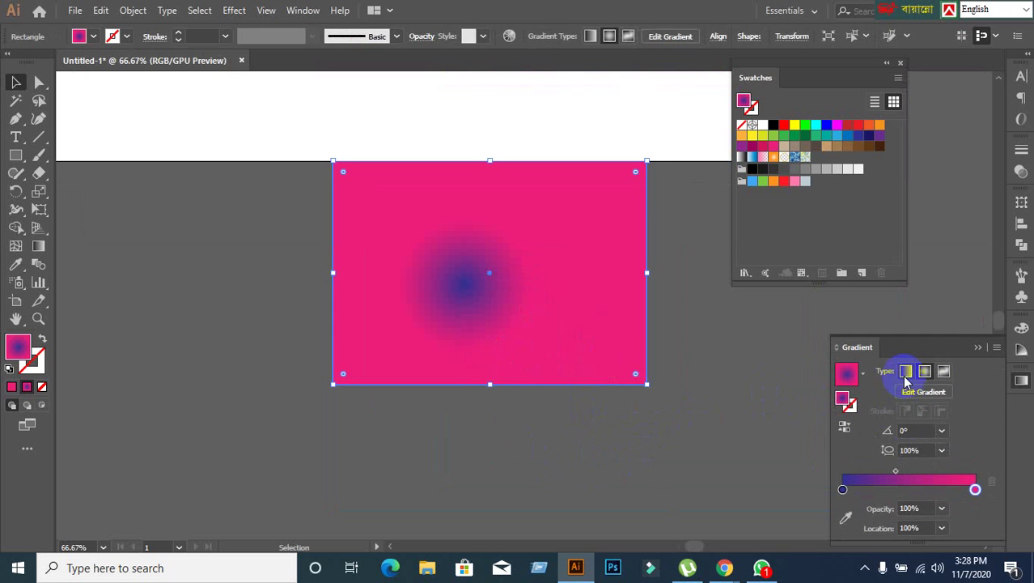
{"action": "left_click", "coordinate": [906, 370]}
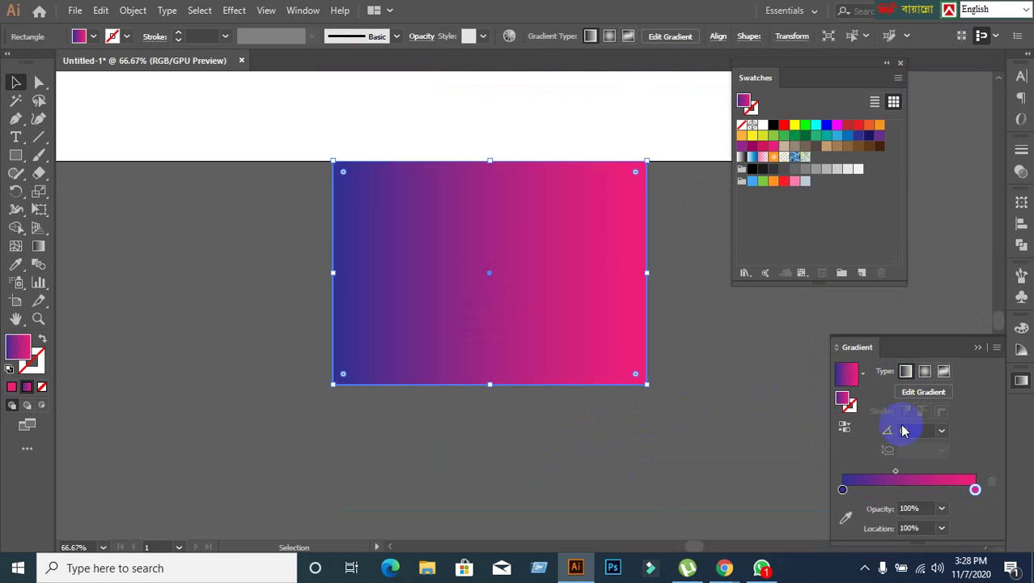
{"action": "left_click", "coordinate": [925, 370]}
{"action": "left_click", "coordinate": [645, 477]}
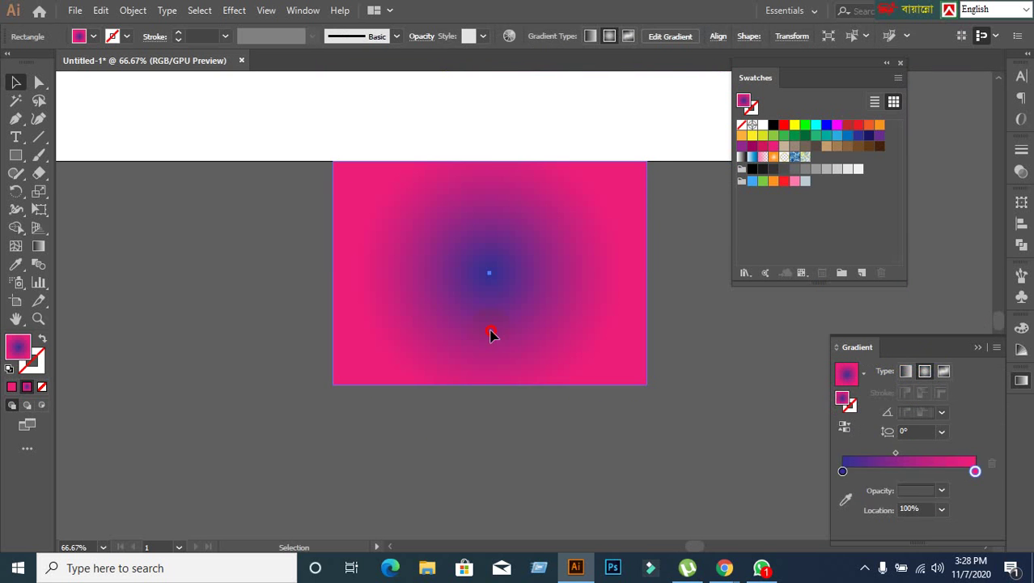
{"action": "left_click", "coordinate": [490, 336]}
Switch to the Google Meet call in Chrome to check the participants, and return to Illustrator.
{"action": "mouse_move", "coordinate": [742, 573]}
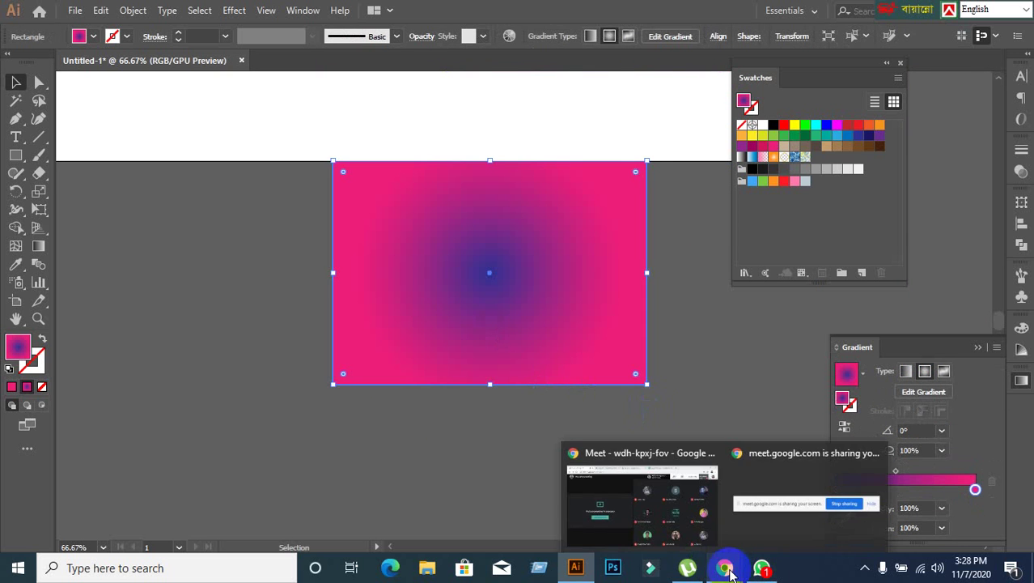
{"action": "left_click", "coordinate": [601, 486]}
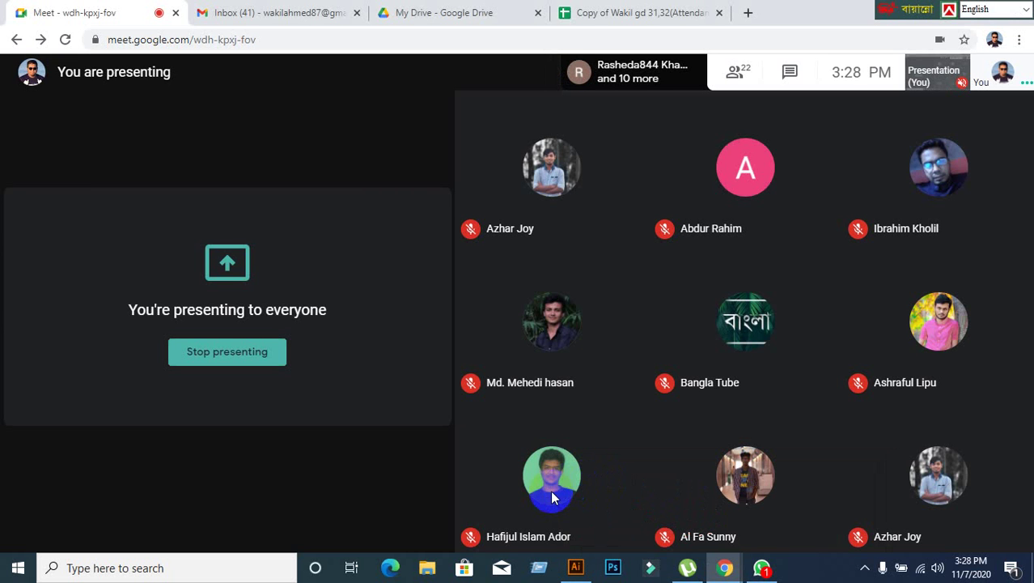
{"action": "left_click", "coordinate": [576, 567]}
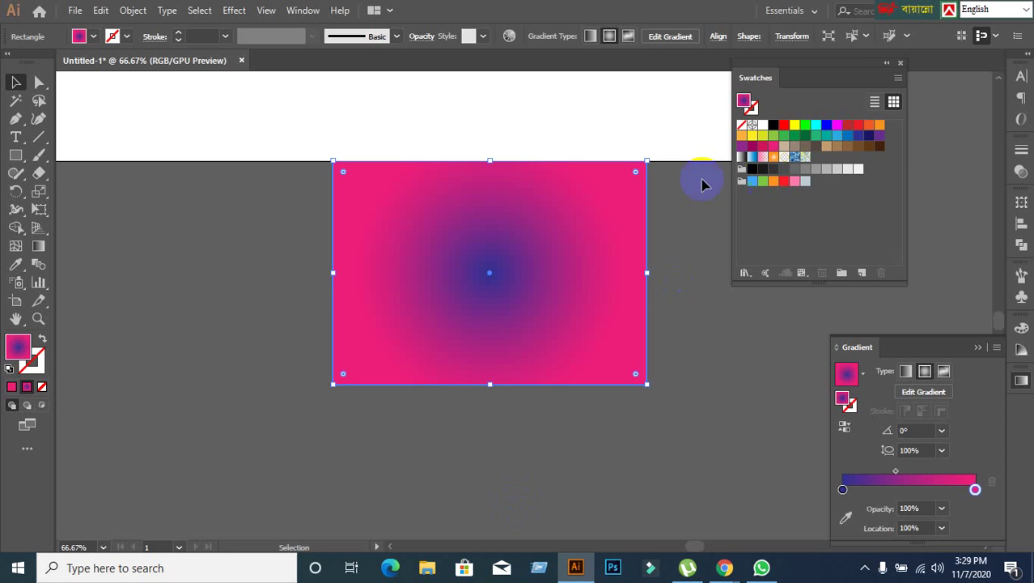
Move the floating keyboard-language bar clear of the window controls and minimise Illustrator and Chrome to reveal the desktop.
{"action": "left_click_drag", "start_coordinate": [896, 12], "coordinate": [594, 14]}
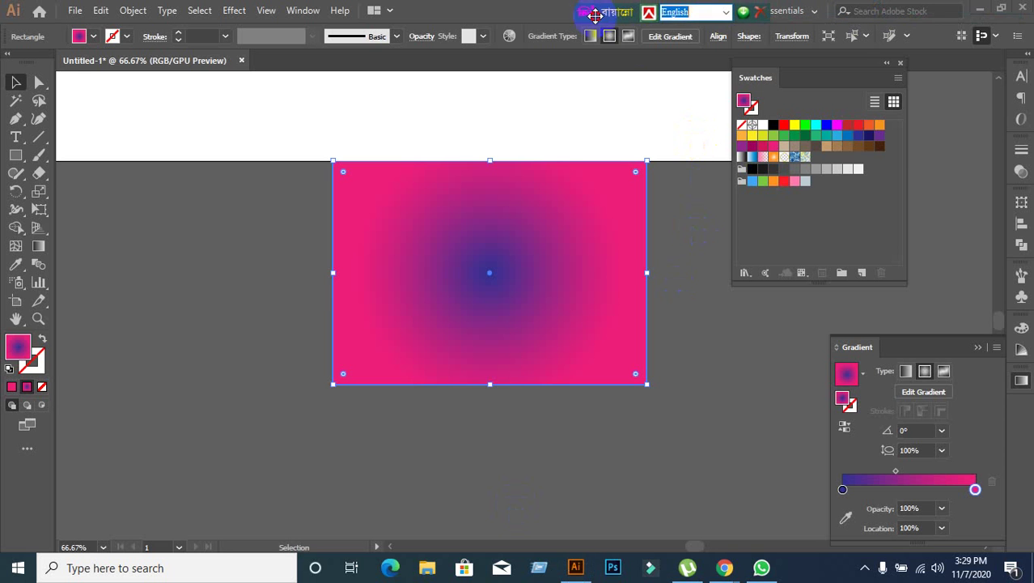
{"action": "left_click", "coordinate": [979, 9]}
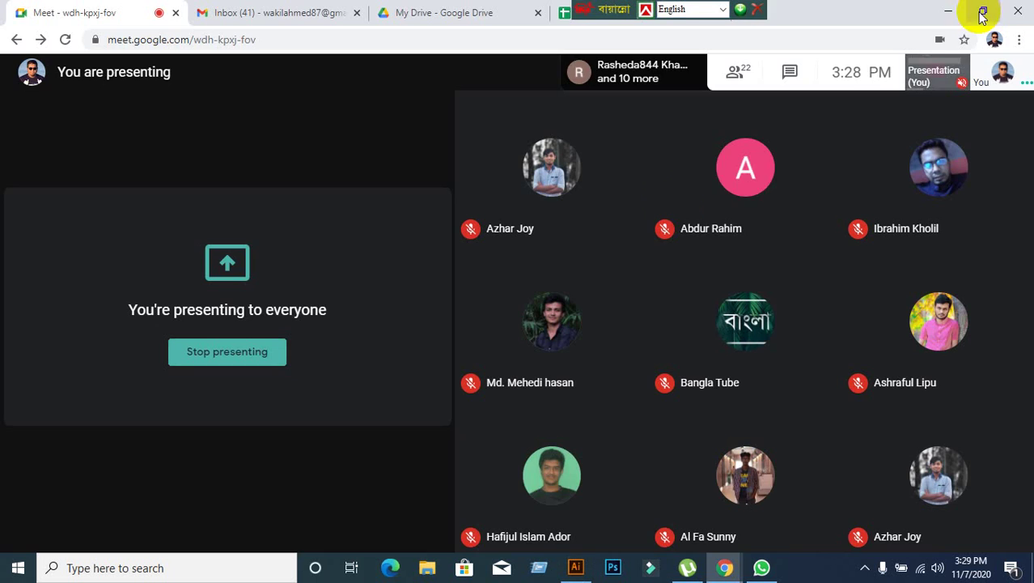
{"action": "left_click", "coordinate": [952, 17]}
{"action": "left_click", "coordinate": [335, 267]}
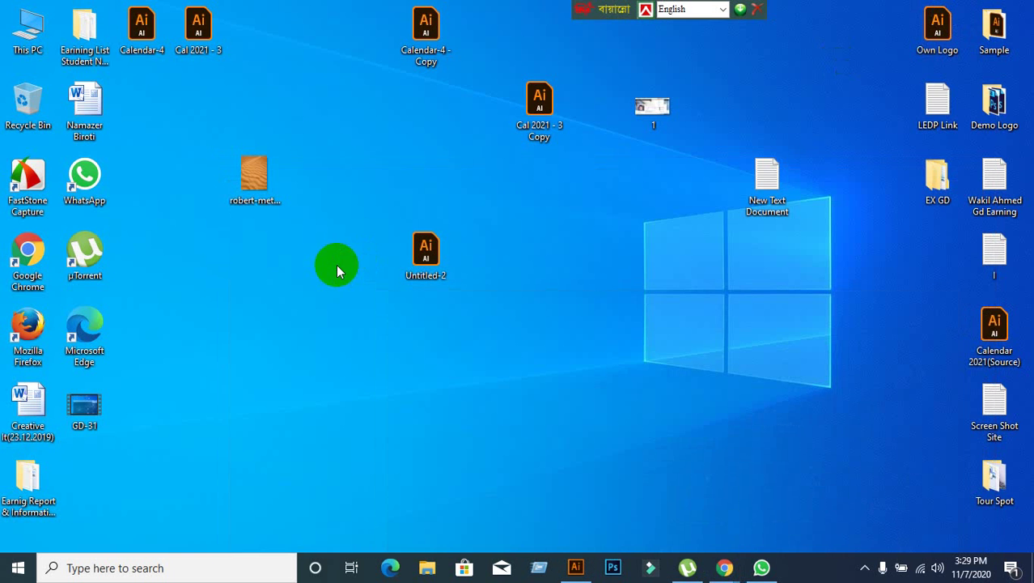
{"action": "left_click", "coordinate": [40, 183]}
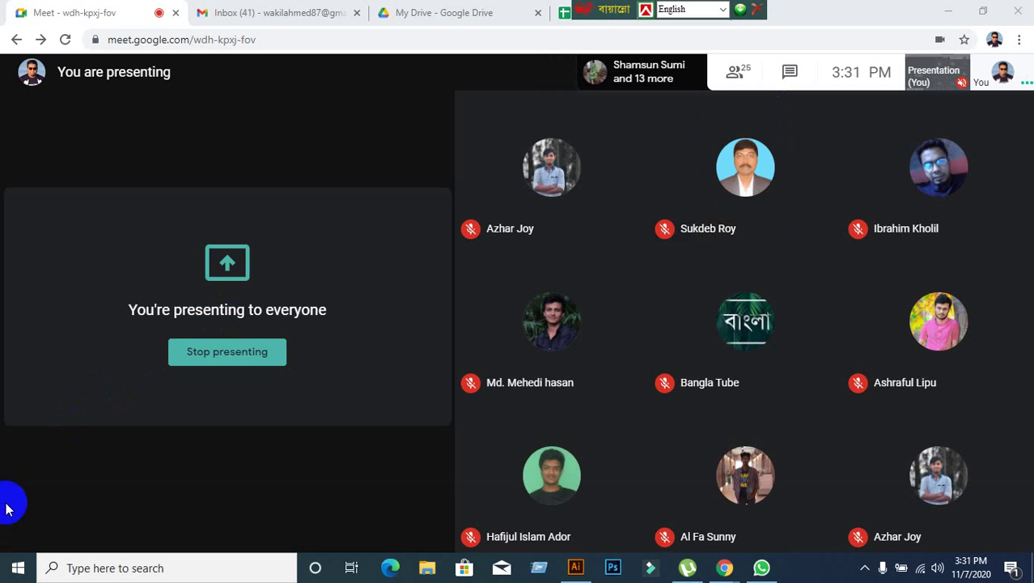
Switch back to Illustrator and delete all the gradient shapes in the document.
{"action": "mouse_move", "coordinate": [137, 464]}
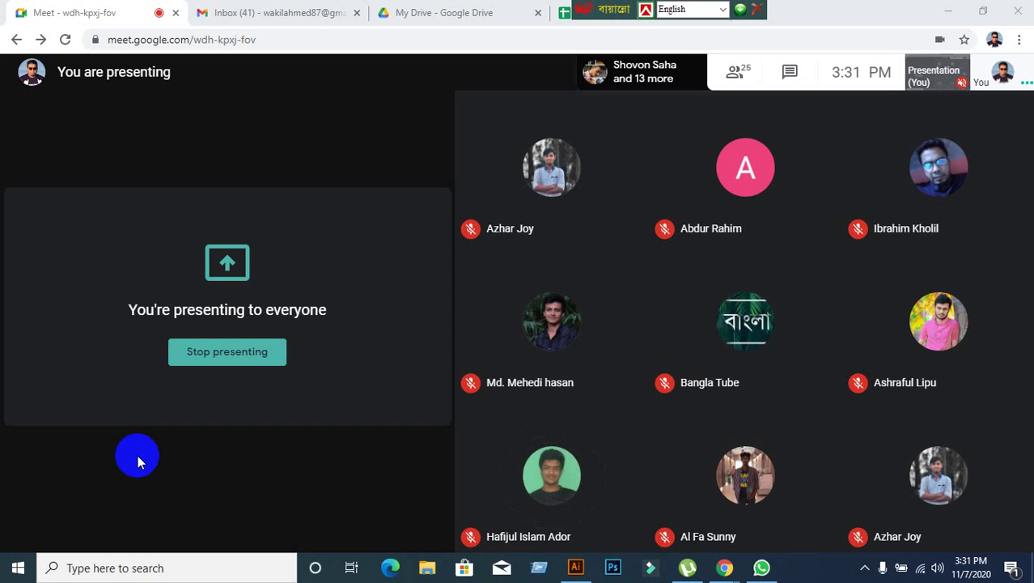
{"action": "left_click", "coordinate": [576, 568]}
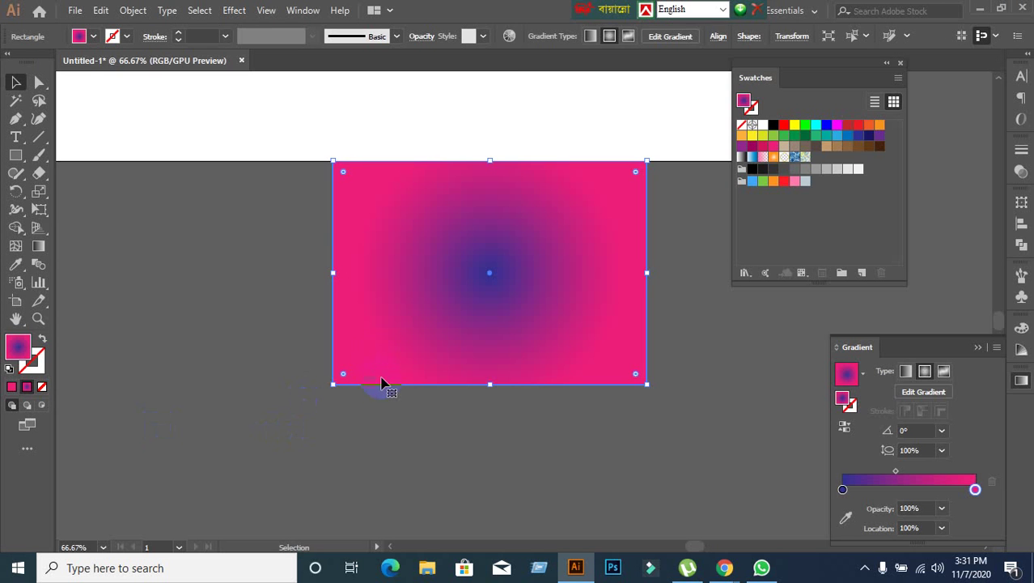
{"action": "scroll", "coordinate": [388, 392], "scroll_direction": "down", "scroll_amount": 3}
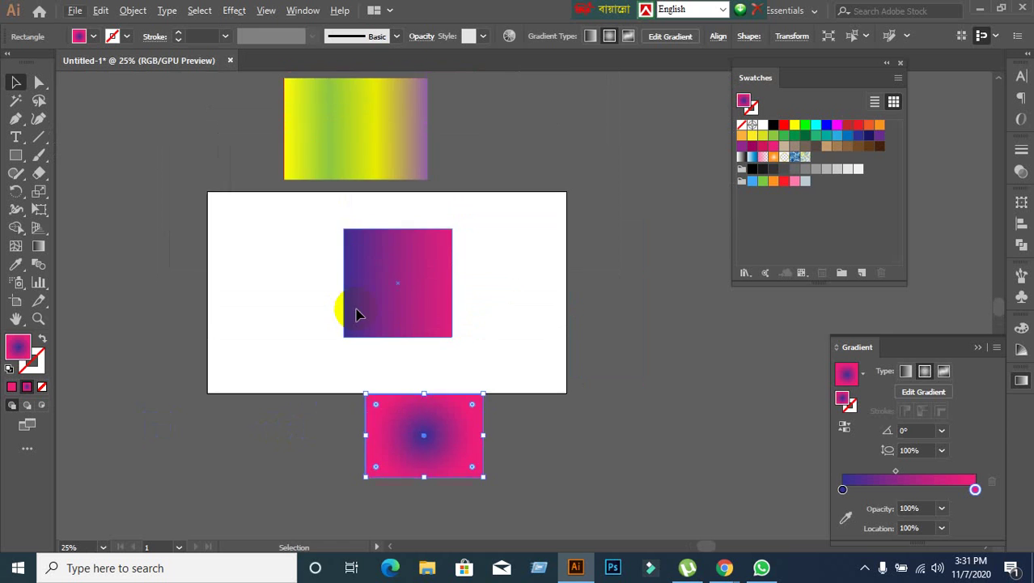
{"action": "scroll", "coordinate": [249, 233], "scroll_direction": "up", "scroll_amount": 2}
{"action": "scroll", "coordinate": [526, 538], "scroll_direction": "down", "scroll_amount": 1}
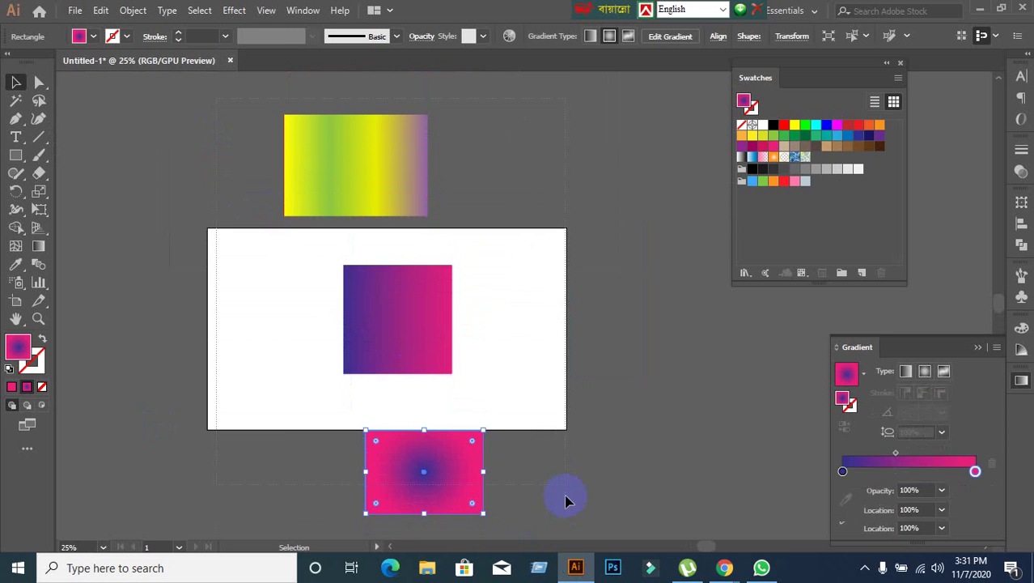
{"action": "key", "text": "ctrl+a"}
{"action": "key", "text": "Delete"}
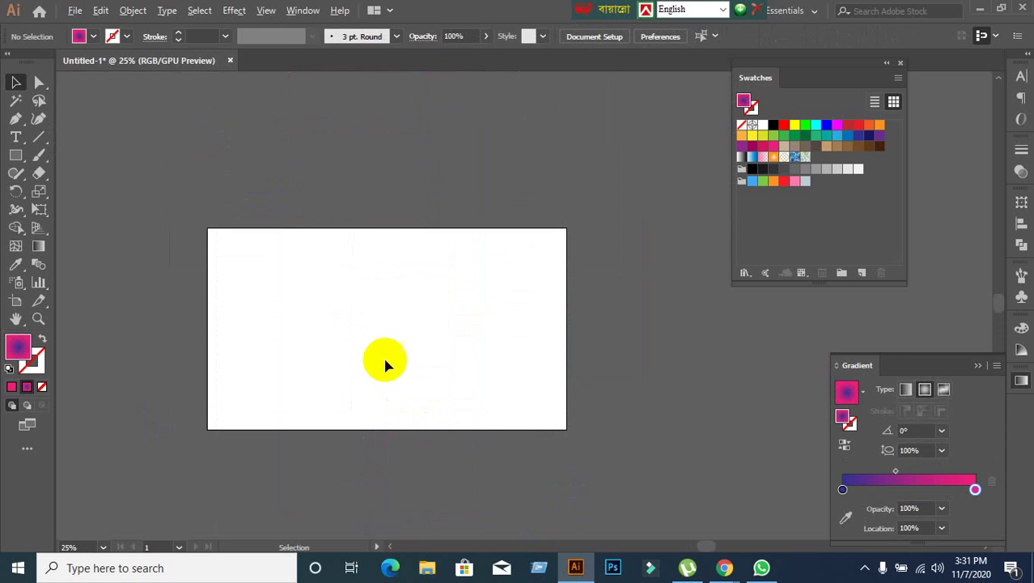
Bring the empty artboard into full view, collapse the floating Swatches panel and dock it beside the other collapsed panels.
{"action": "scroll", "coordinate": [373, 323], "scroll_direction": "up", "scroll_amount": 3}
{"action": "scroll", "coordinate": [370, 310], "scroll_direction": "down", "scroll_amount": 1}
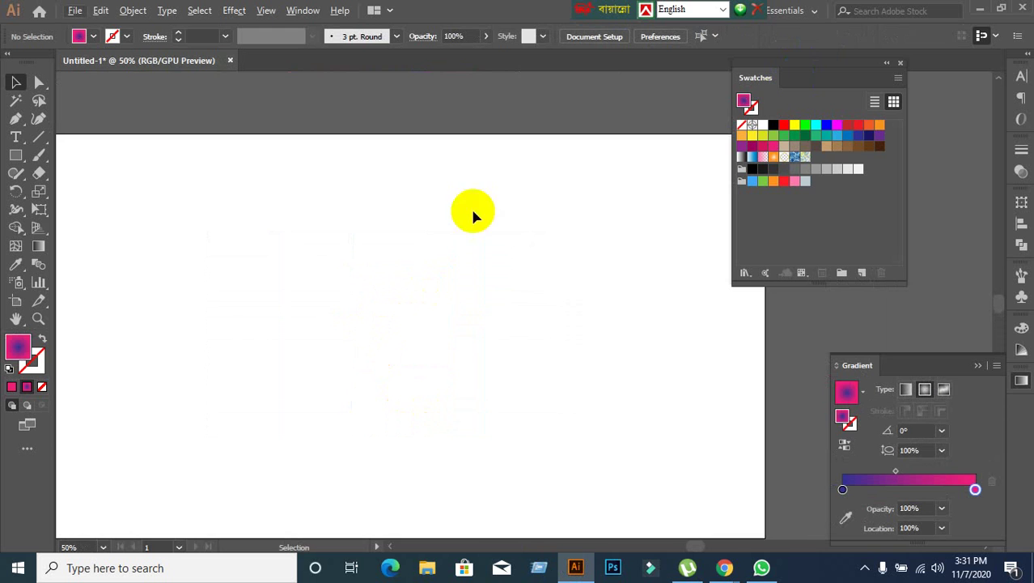
{"action": "left_click_drag", "start_coordinate": [347, 251], "coordinate": [463, 231]}
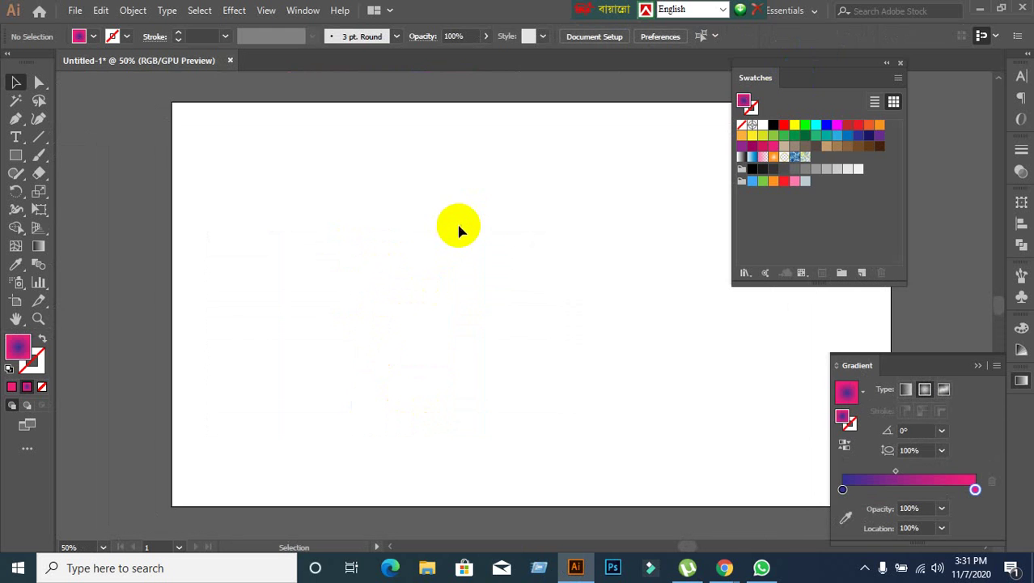
{"action": "left_click", "coordinate": [887, 65]}
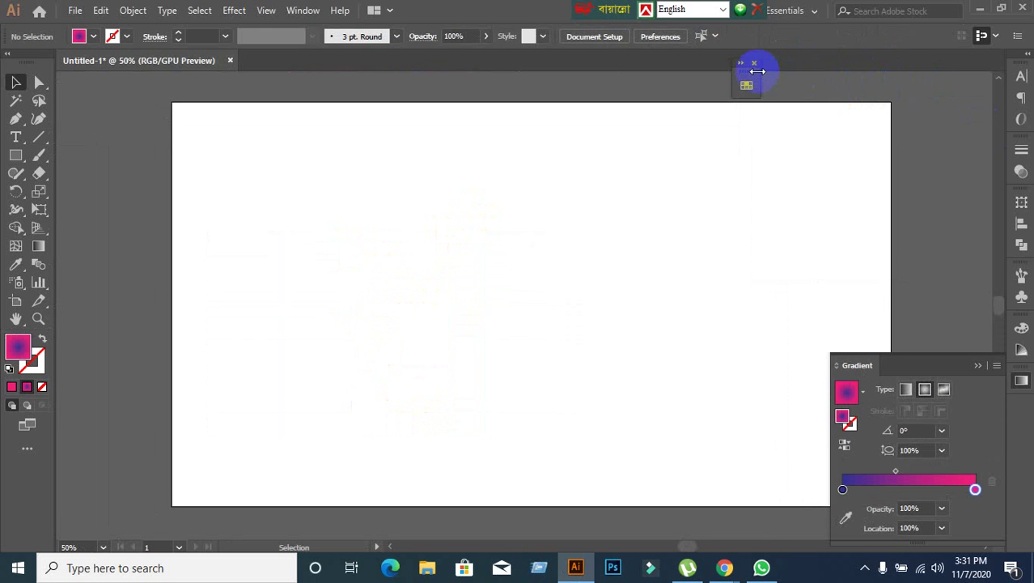
{"action": "left_click_drag", "start_coordinate": [748, 77], "coordinate": [994, 84]}
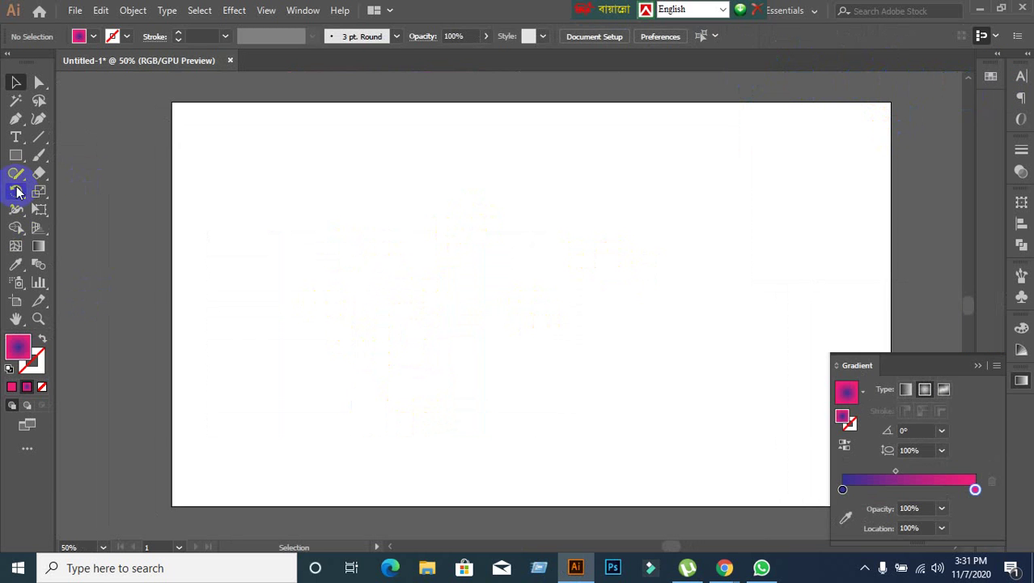
Set the fill to solid pink (ed1e79) and draw a small rectangle near the artboard's upper-left corner.
{"action": "left_click", "coordinate": [43, 388]}
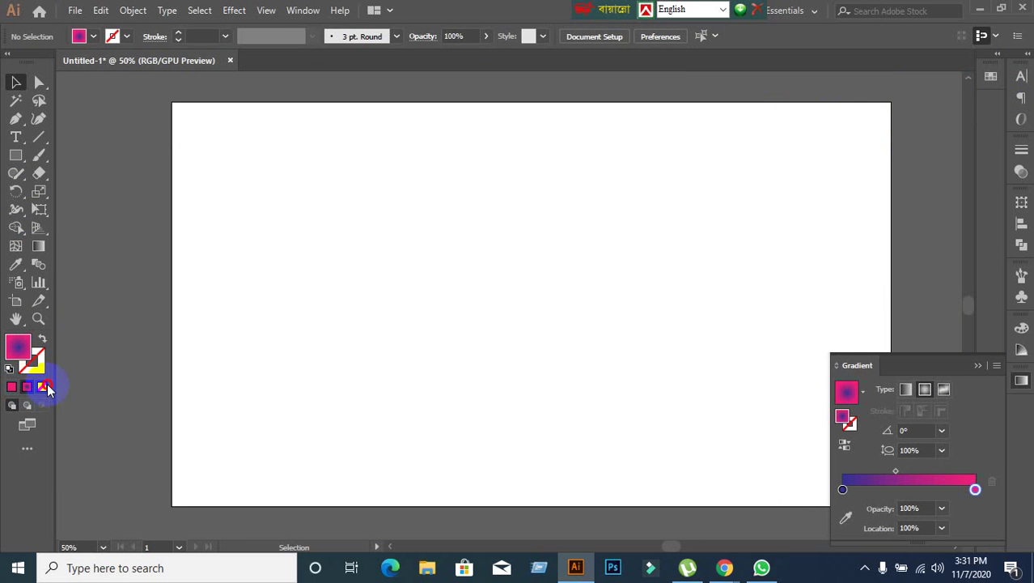
{"action": "left_click", "coordinate": [45, 388]}
{"action": "left_click", "coordinate": [12, 387]}
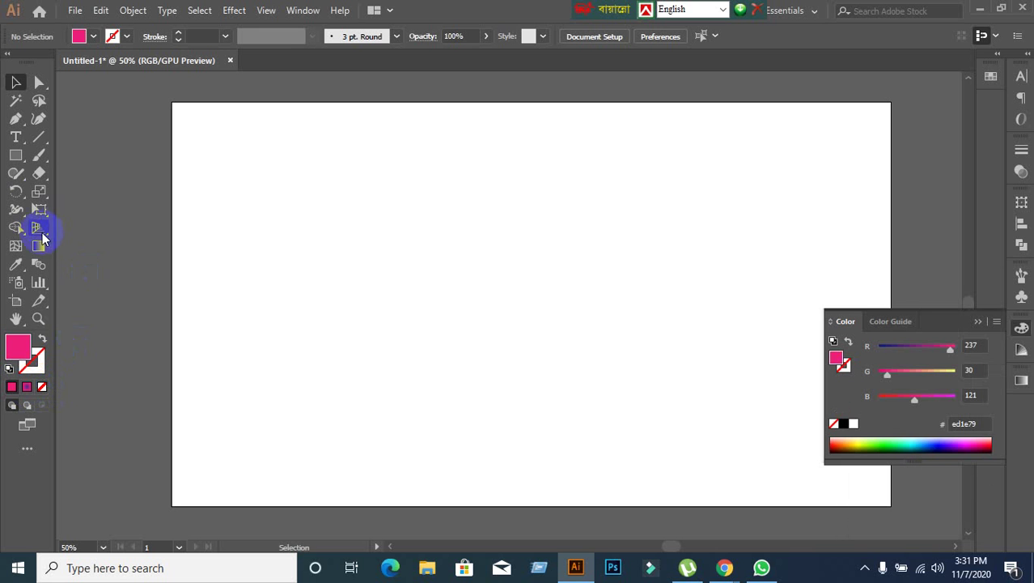
{"action": "left_click", "coordinate": [16, 155]}
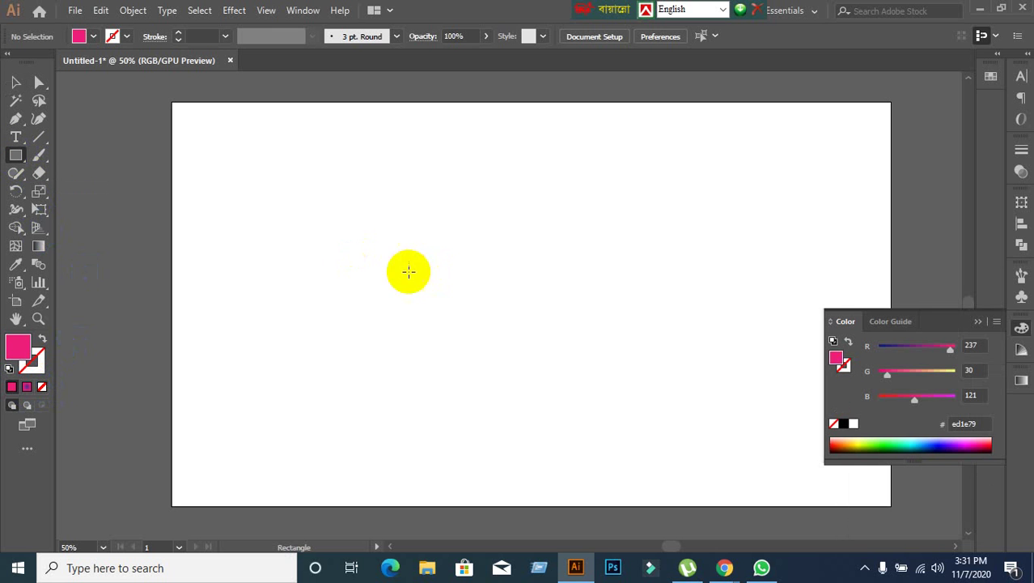
{"action": "left_click_drag", "start_coordinate": [235, 159], "coordinate": [290, 199]}
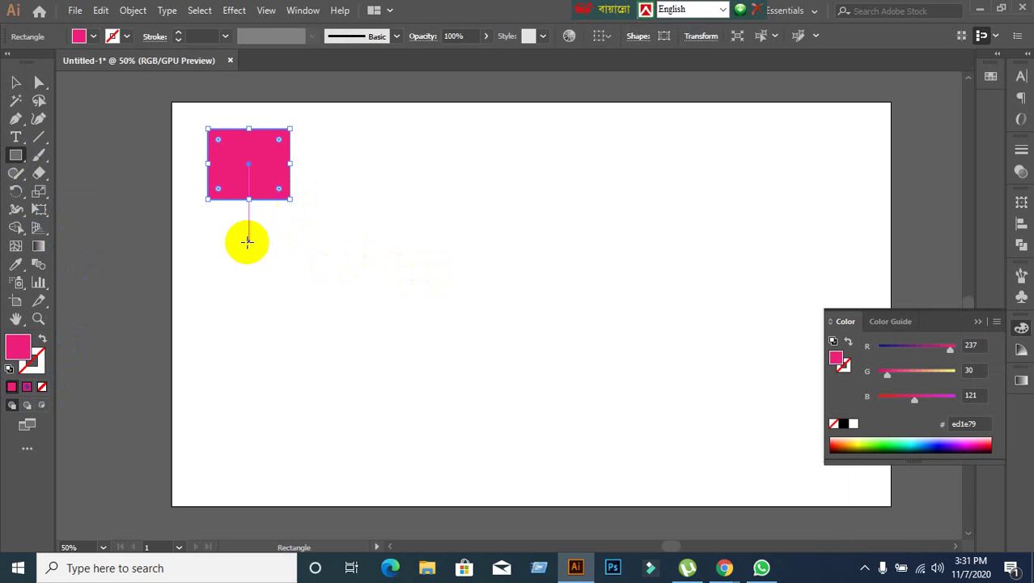
Try placing a copy of the pink rectangle directly beside the original, and undo the copy.
{"action": "left_click", "coordinate": [18, 83]}
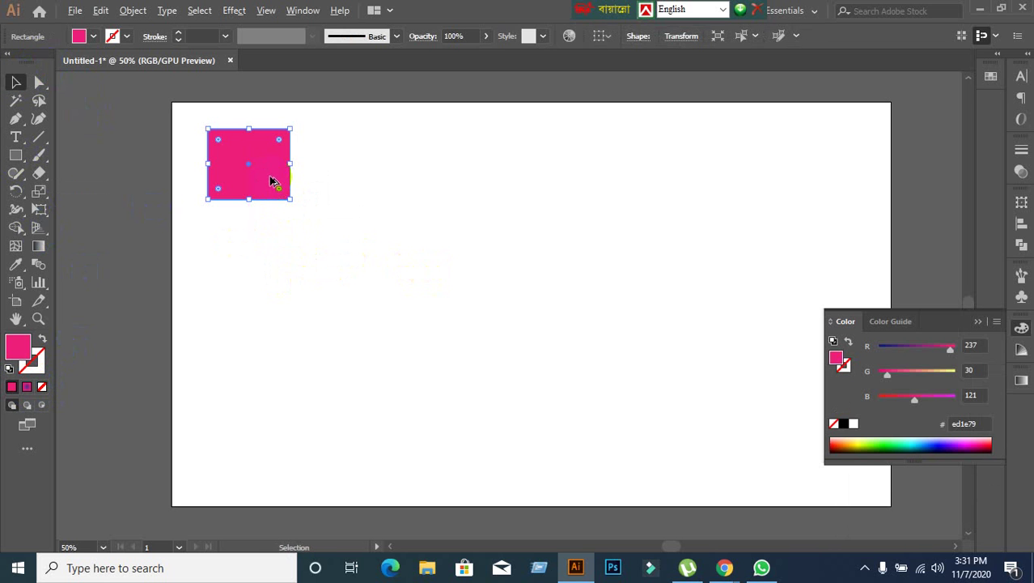
{"action": "left_click_drag", "start_coordinate": [272, 180], "coordinate": [362, 180]}
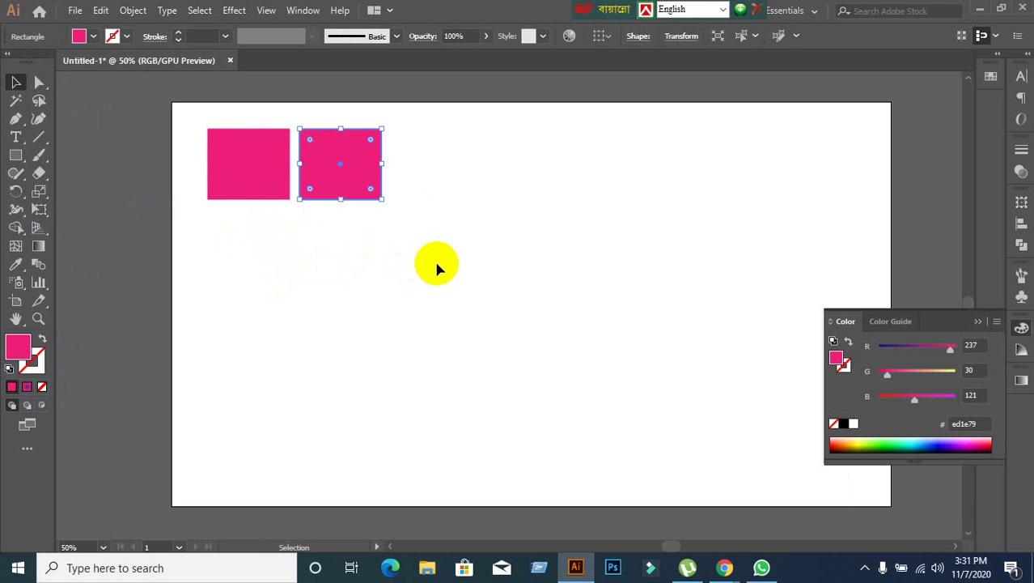
{"action": "key", "text": "ctrl+z"}
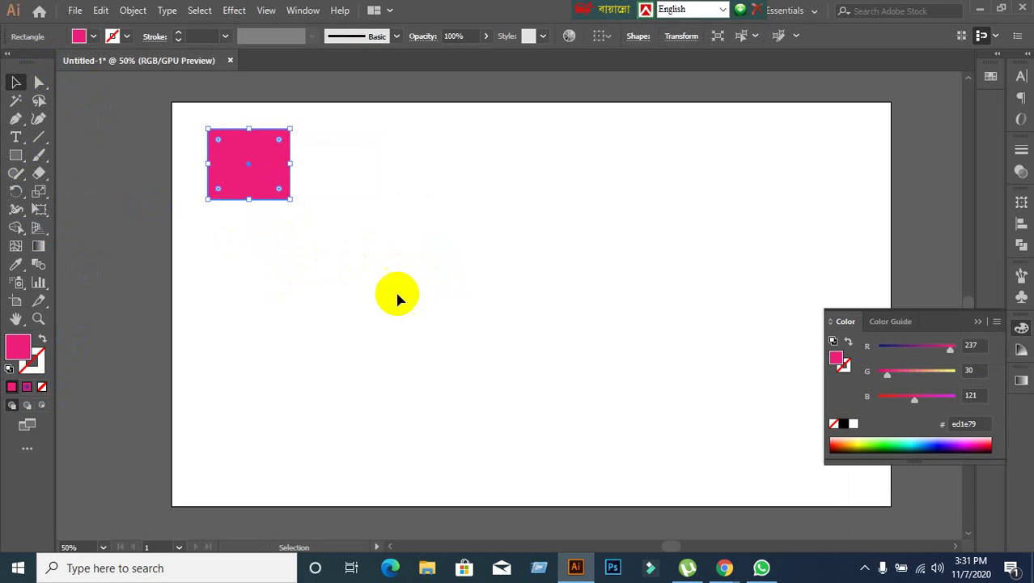
{"action": "scroll", "coordinate": [306, 242], "scroll_direction": "up", "scroll_amount": 1}
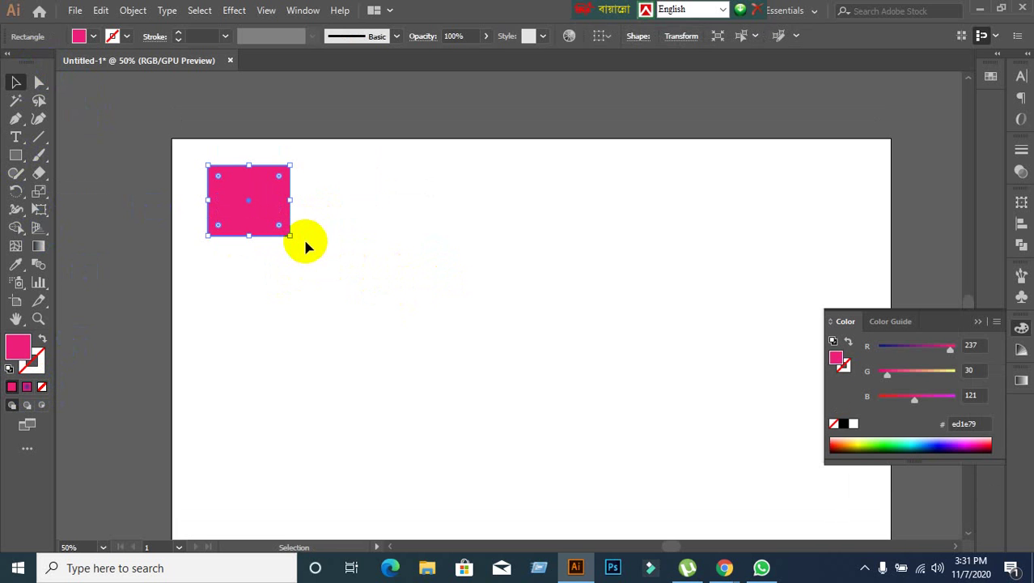
{"action": "left_click", "coordinate": [304, 243]}
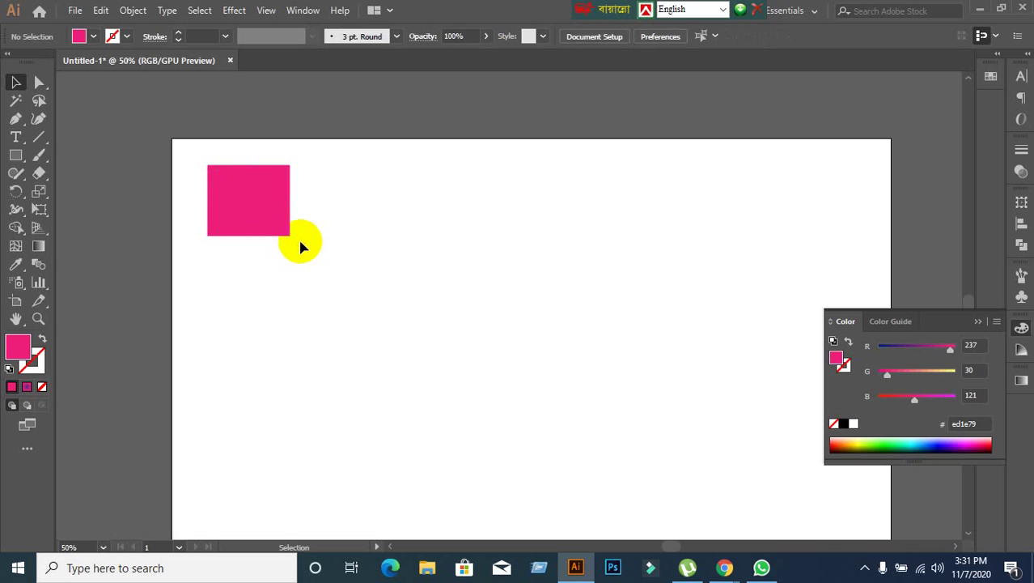
{"action": "left_click", "coordinate": [281, 220]}
{"action": "scroll", "coordinate": [275, 231], "scroll_direction": "down", "scroll_amount": 1}
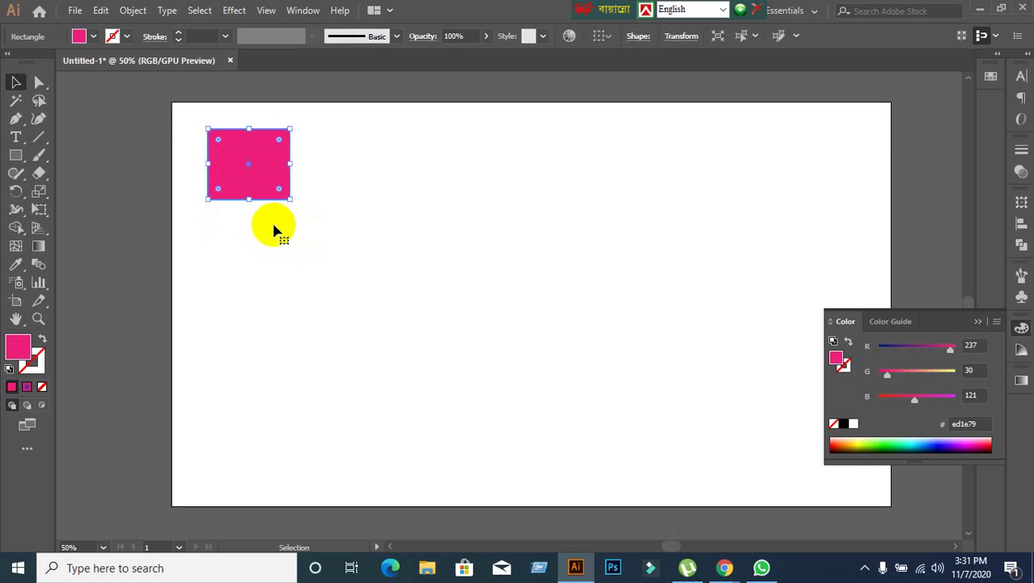
{"action": "left_click", "coordinate": [321, 277]}
Move the pink rectangle across to the artboard's upper-right area and undo the move.
{"action": "left_click", "coordinate": [265, 174]}
{"action": "right_click", "coordinate": [271, 174]}
{"action": "left_click_drag", "start_coordinate": [271, 175], "coordinate": [759, 159]}
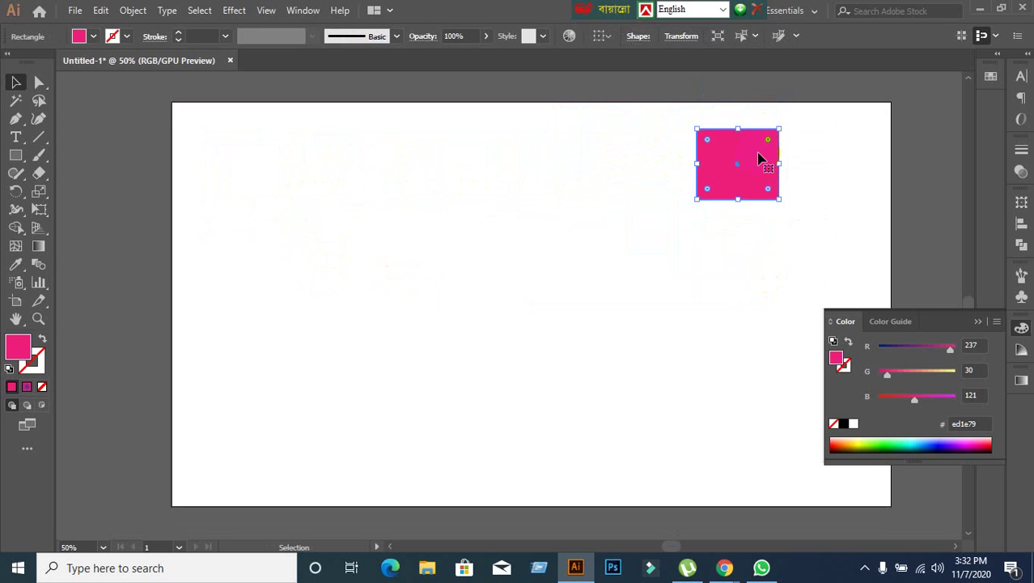
{"action": "key", "text": "ctrl+z"}
Move the pink rectangle to the artboard's upper-right area again and back into its upper-left corner.
{"action": "left_click_drag", "start_coordinate": [261, 173], "coordinate": [771, 168]}
{"action": "scroll", "coordinate": [655, 274], "scroll_direction": "down", "scroll_amount": 1}
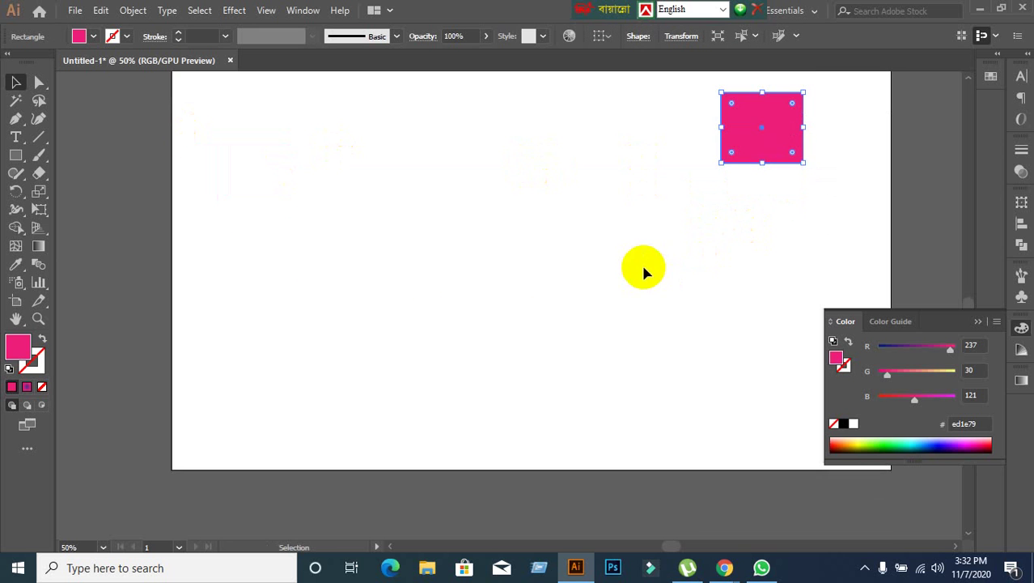
{"action": "left_click_drag", "start_coordinate": [777, 144], "coordinate": [258, 138]}
{"action": "key", "text": "shift"}
{"action": "key", "text": "shift"}
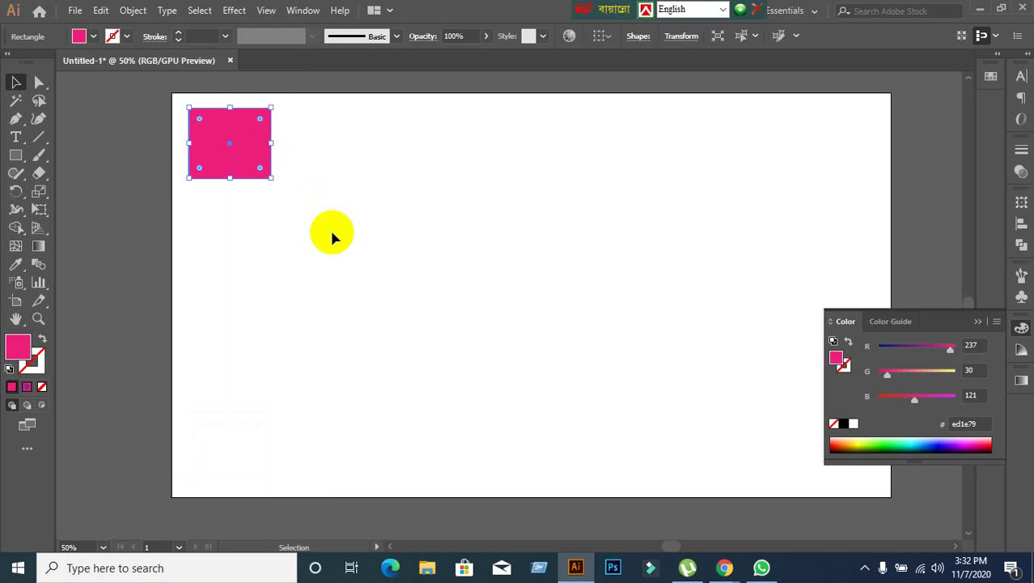
Place a copy of the pink rectangle directly beside the original and delete that copy.
{"action": "left_click", "coordinate": [333, 234]}
{"action": "left_click", "coordinate": [242, 152]}
{"action": "left_click_drag", "start_coordinate": [252, 156], "coordinate": [349, 159]}
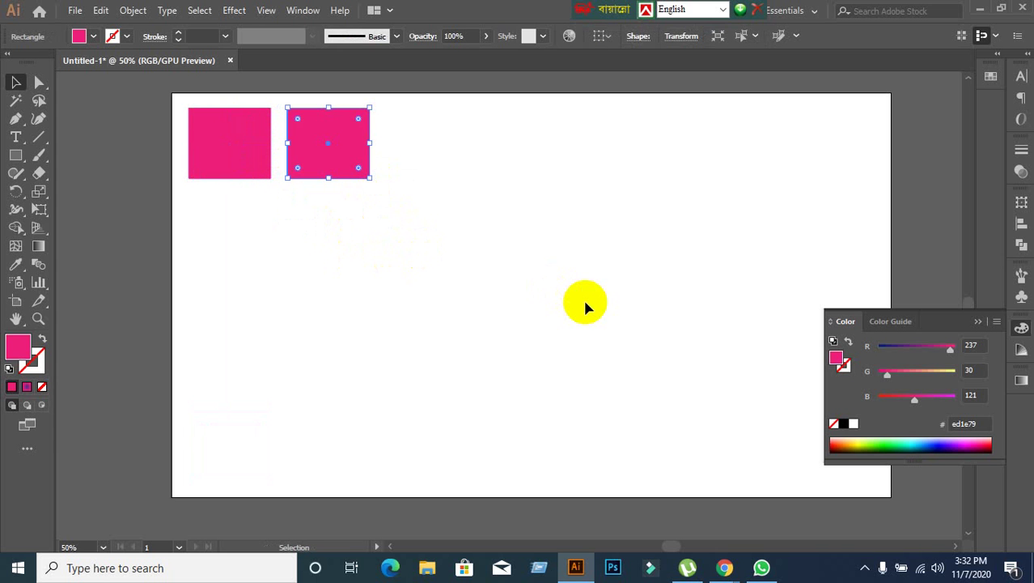
{"action": "key", "text": "Delete"}
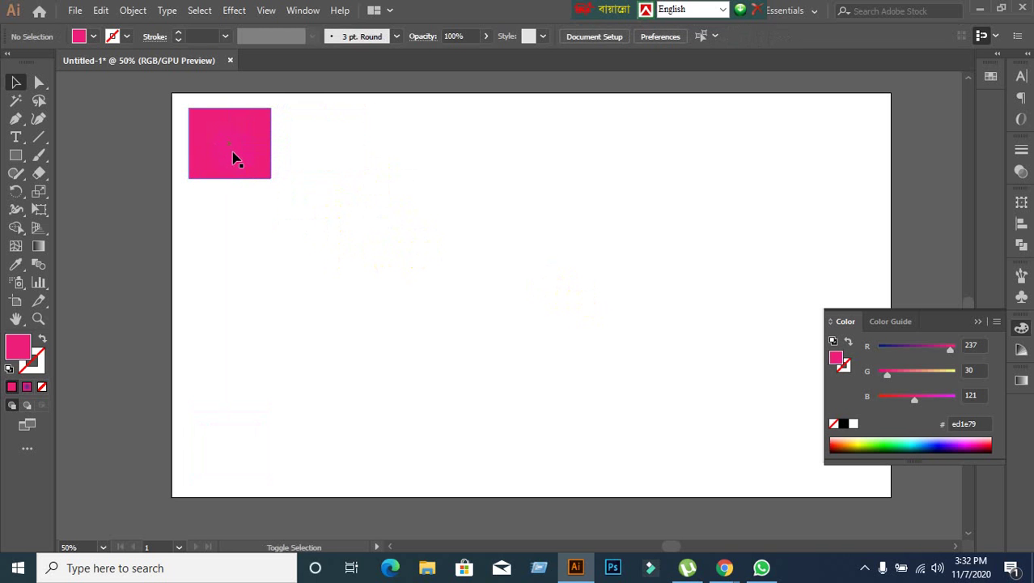
Move the pink rectangle a short distance sideways and repeat the same move until it crosses the artboard's right edge.
{"action": "left_click_drag", "start_coordinate": [233, 156], "coordinate": [329, 160]}
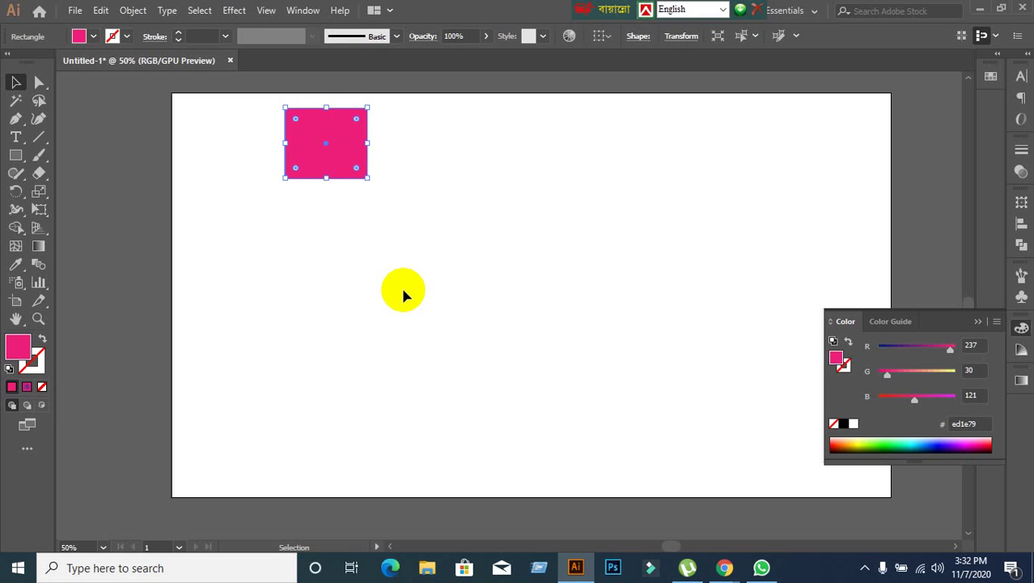
{"action": "key", "text": "a"}
{"action": "key", "text": "ctrl+d"}
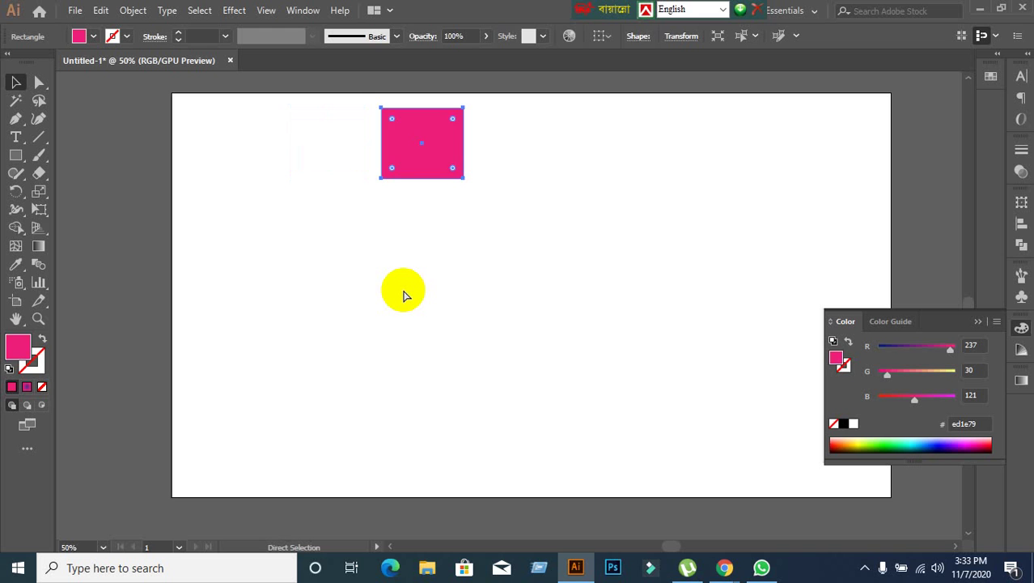
{"action": "key", "text": "ctrl+d"}
{"action": "key", "text": "ctrl+d"}
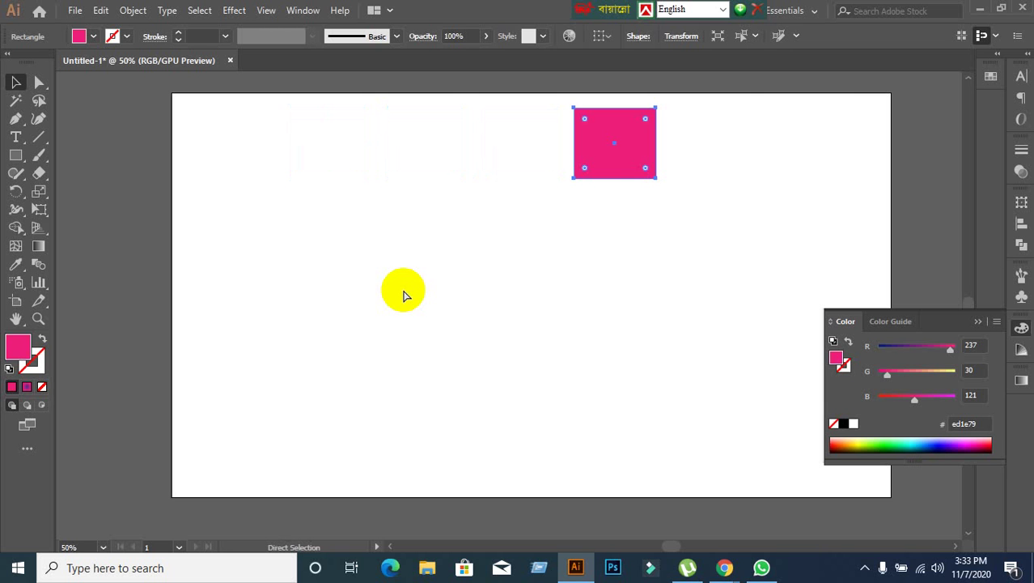
{"action": "key", "text": "ctrl+d"}
{"action": "key", "text": "ctrl+d"}
{"action": "key", "text": "ctrl+d"}
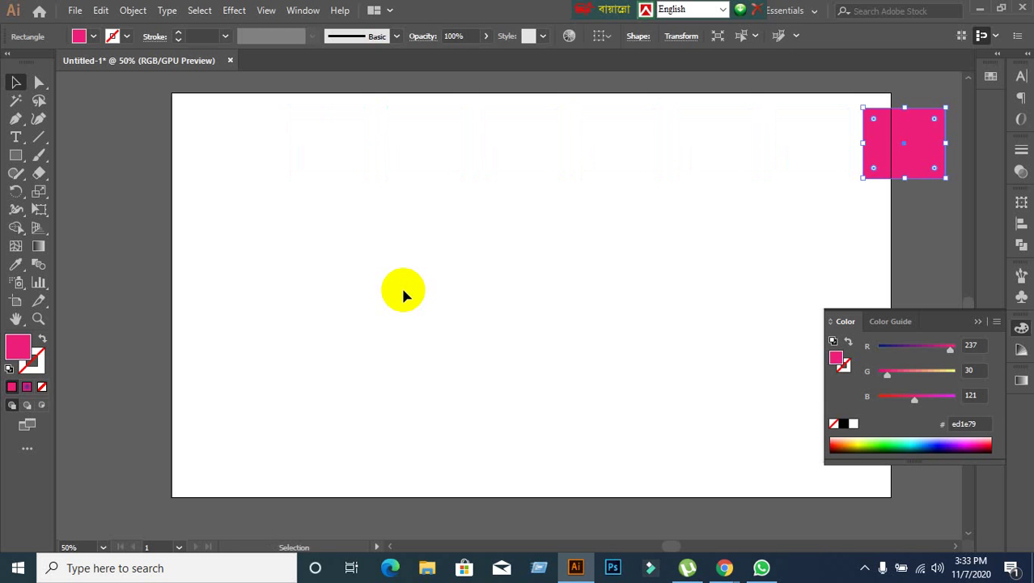
Undo the repeated moves to return the pink rectangle to the artboard's upper-left corner and deselect it.
{"action": "key", "text": "ctrl+z"}
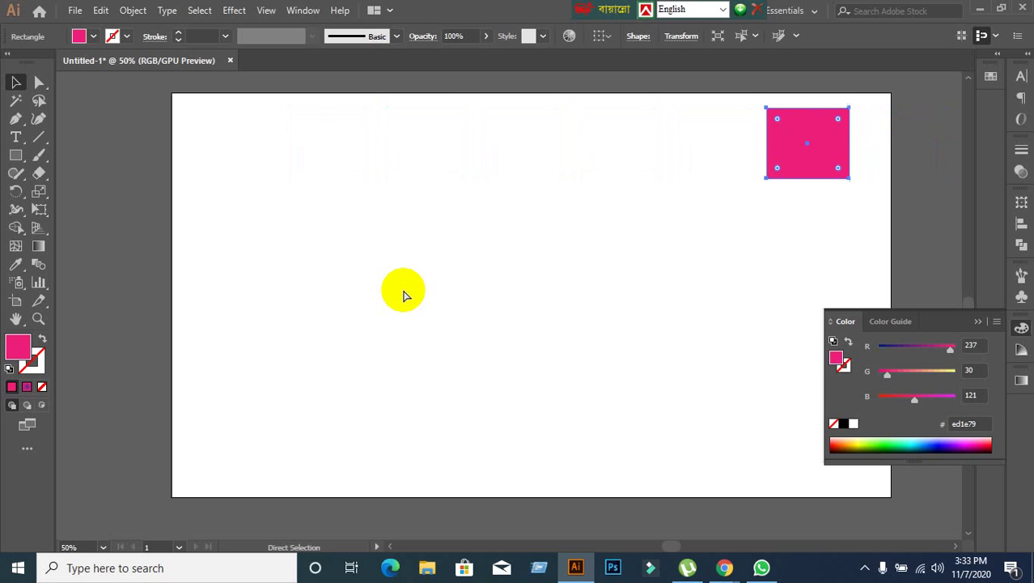
{"action": "key", "text": "ctrl+z"}
{"action": "key", "text": "ctrl+z"}
{"action": "key", "text": "ctrl+z"}
{"action": "key", "text": "ctrl+z"}
{"action": "key", "text": "ctrl+z"}
{"action": "key", "text": "ctrl+z"}
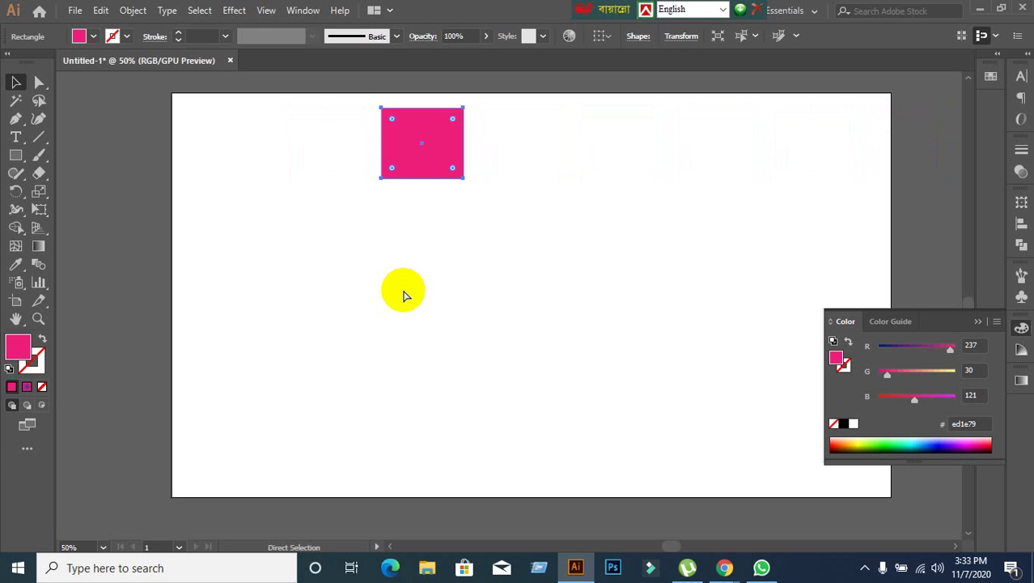
{"action": "left_click", "coordinate": [403, 291]}
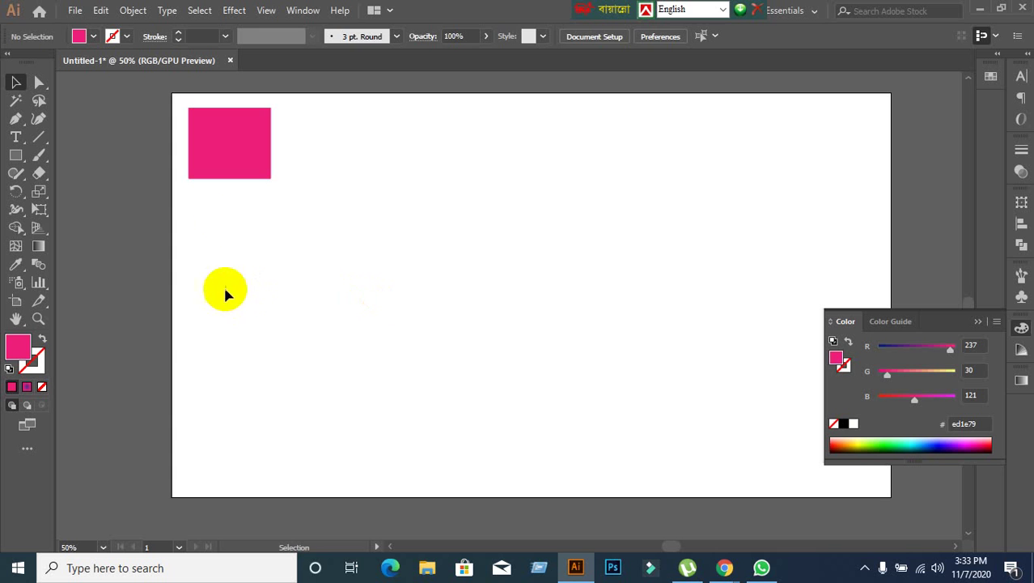
Move the pink rectangle sideways again and repeat the move until it reaches the artboard's upper-right corner.
{"action": "left_click_drag", "start_coordinate": [236, 177], "coordinate": [342, 170]}
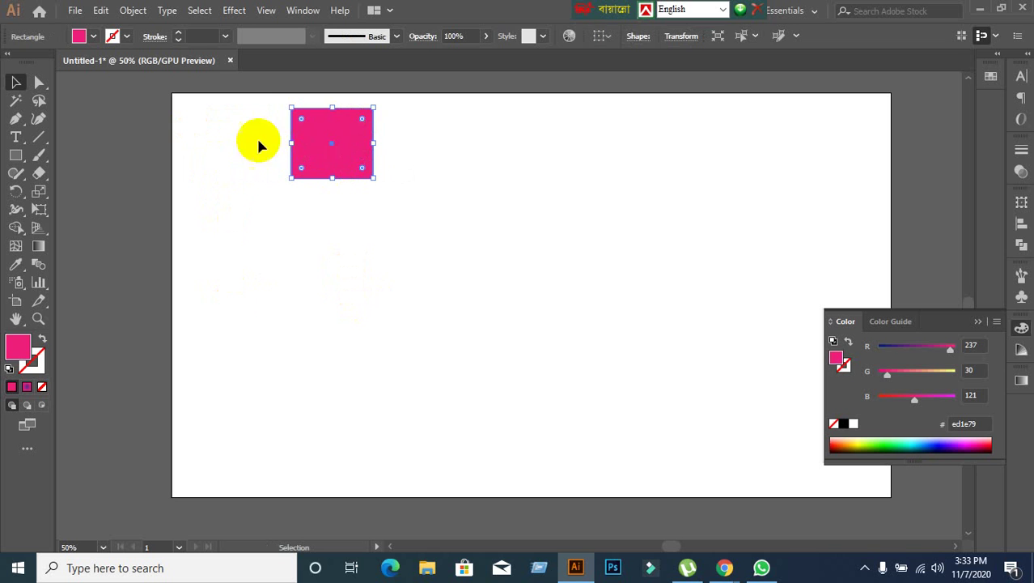
{"action": "key", "text": "a"}
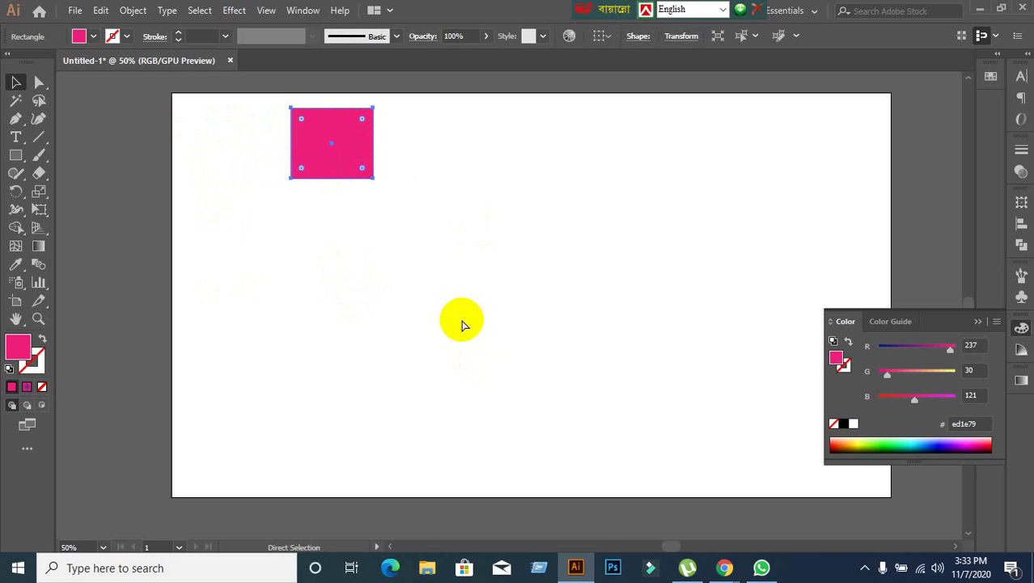
{"action": "key", "text": "Right"}
{"action": "key", "text": "Right"}
{"action": "key", "text": "Right"}
{"action": "key", "text": "Right"}
{"action": "key", "text": "Right"}
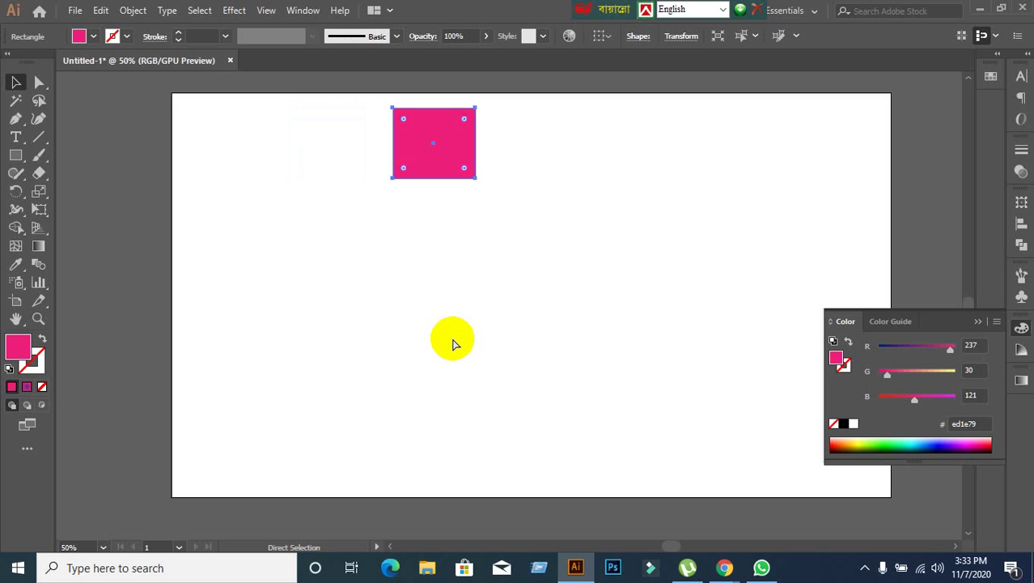
{"action": "key", "text": "v"}
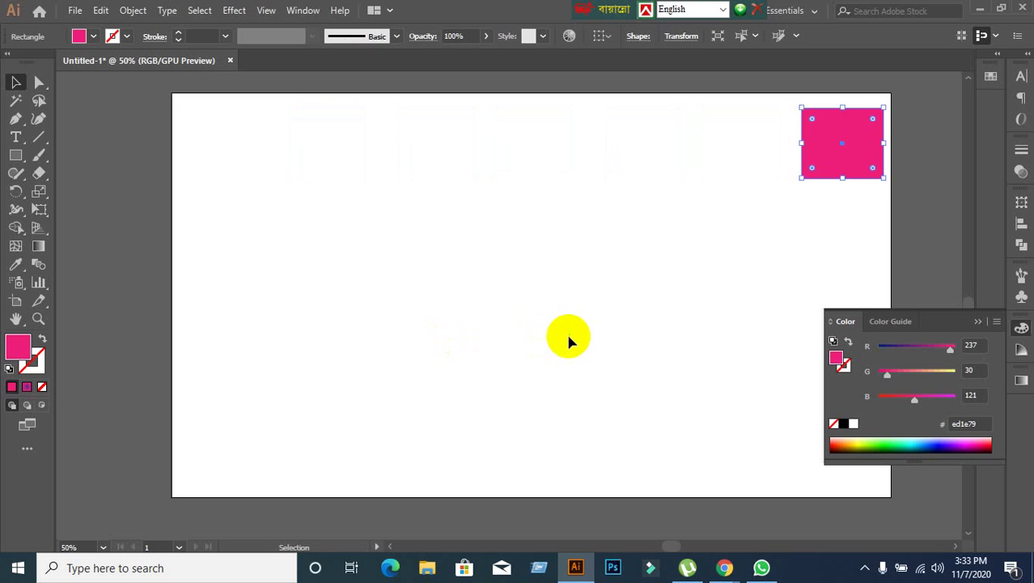
Bring the pink rectangle back to the artboard's left side, shift it downward and repeat the move past the bottom edge.
{"action": "left_click_drag", "start_coordinate": [859, 166], "coordinate": [275, 257]}
{"action": "key", "text": "a"}
{"action": "key", "text": "Down"}
{"action": "key", "text": "Down"}
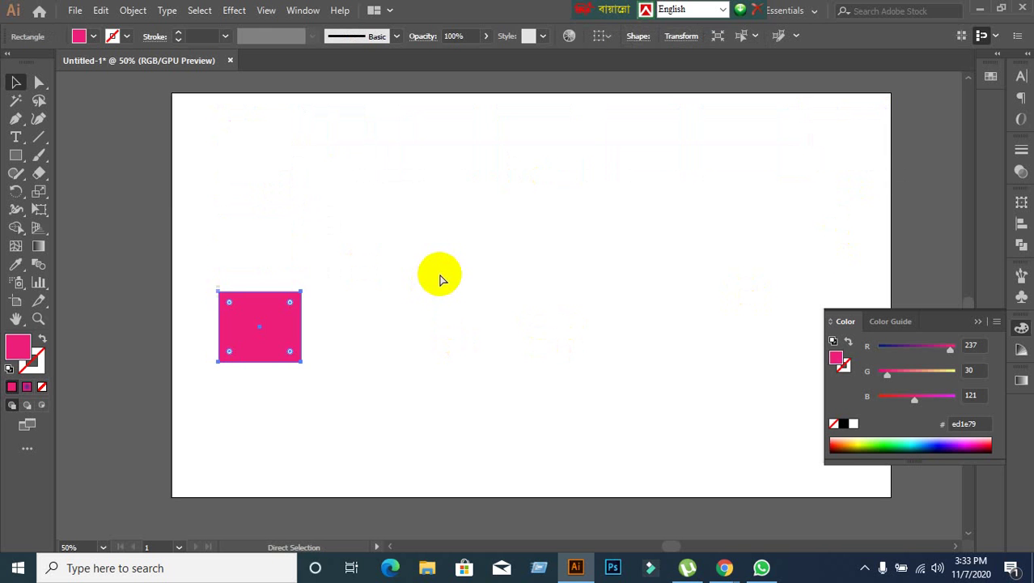
{"action": "scroll", "coordinate": [440, 279], "scroll_direction": "right", "scroll_amount": 1}
{"action": "key", "text": "v"}
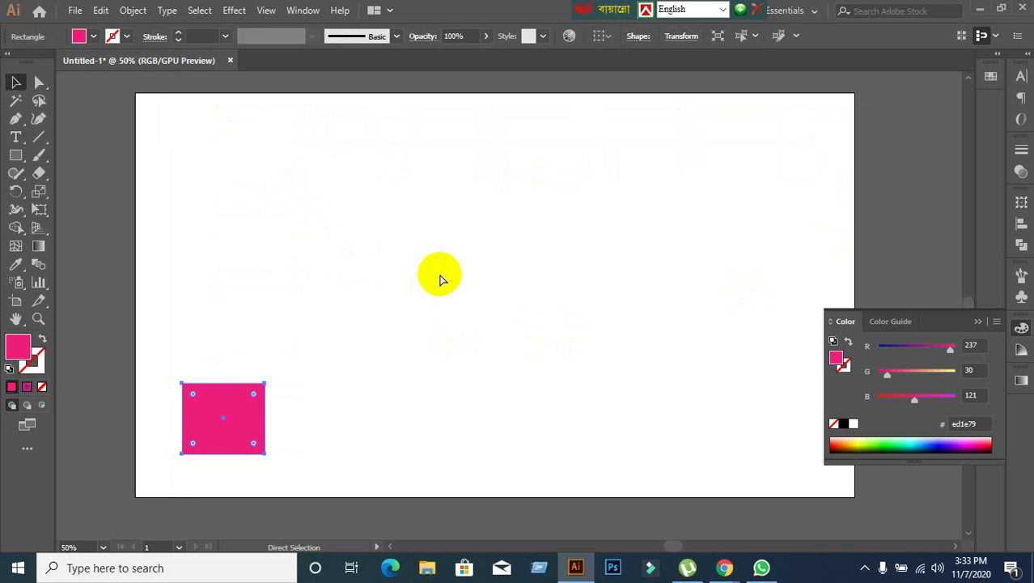
{"action": "key", "text": "Down"}
Delete the pink rectangle and draw a small pink square near the artboard's upper-left corner.
{"action": "left_click_drag", "start_coordinate": [236, 522], "coordinate": [254, 324]}
{"action": "key", "text": "Delete"}
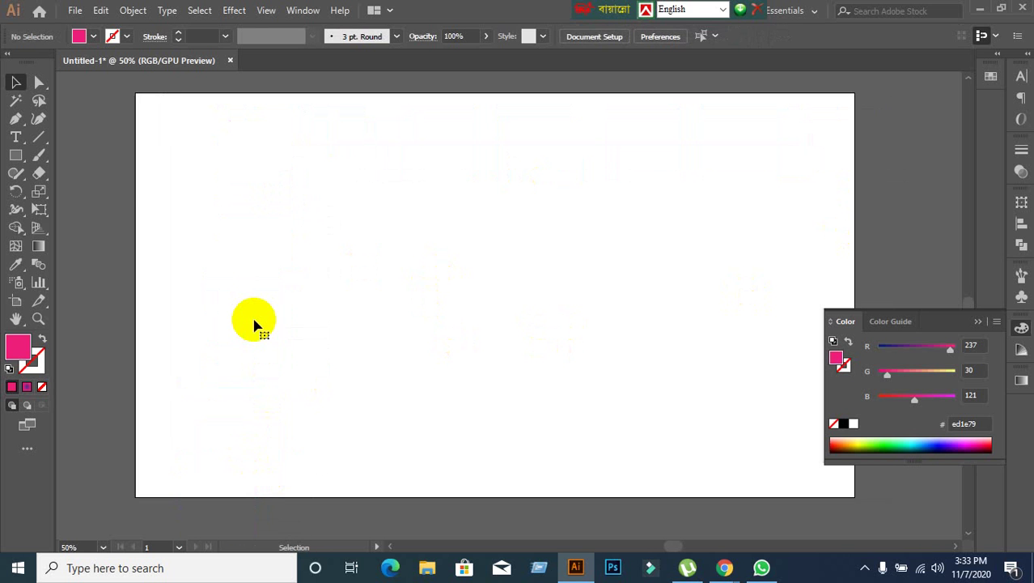
{"action": "left_click", "coordinate": [15, 155]}
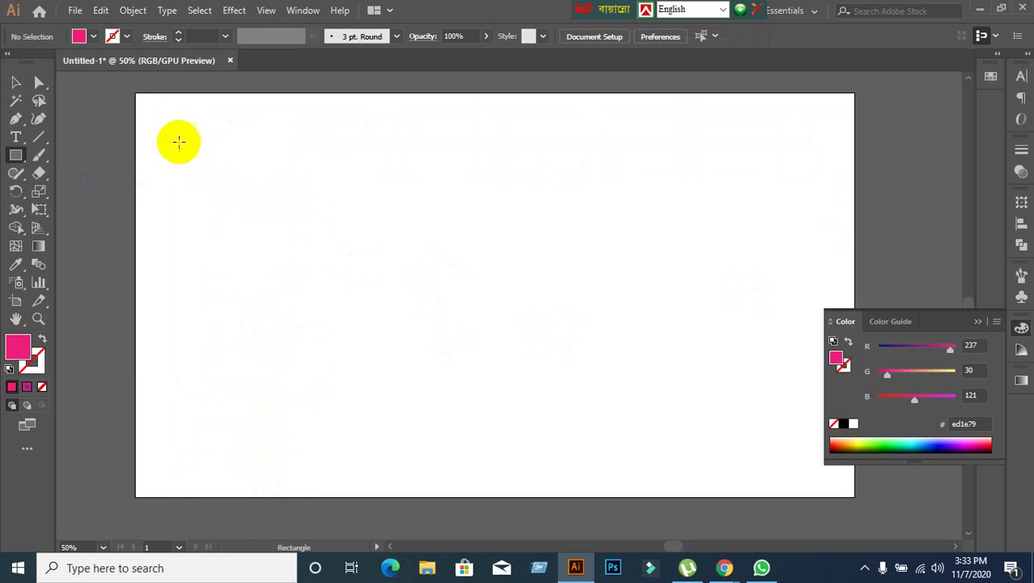
{"action": "left_click_drag", "start_coordinate": [178, 142], "coordinate": [228, 188]}
{"action": "left_click", "coordinate": [18, 84]}
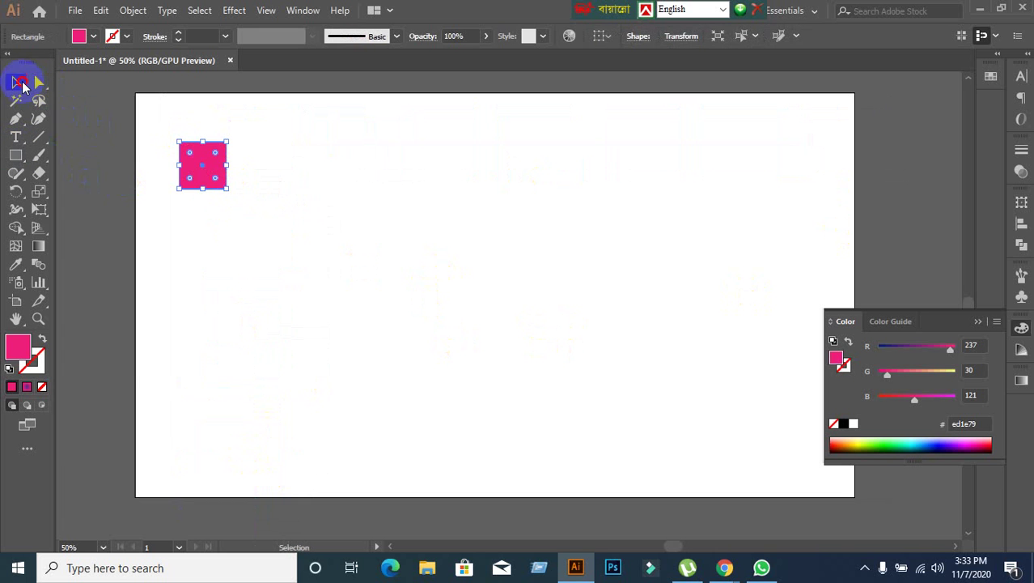
Copy the small square just beside itself and repeat the duplication to form a row of 13 squares across the artboard.
{"action": "left_click_drag", "start_coordinate": [209, 168], "coordinate": [261, 168]}
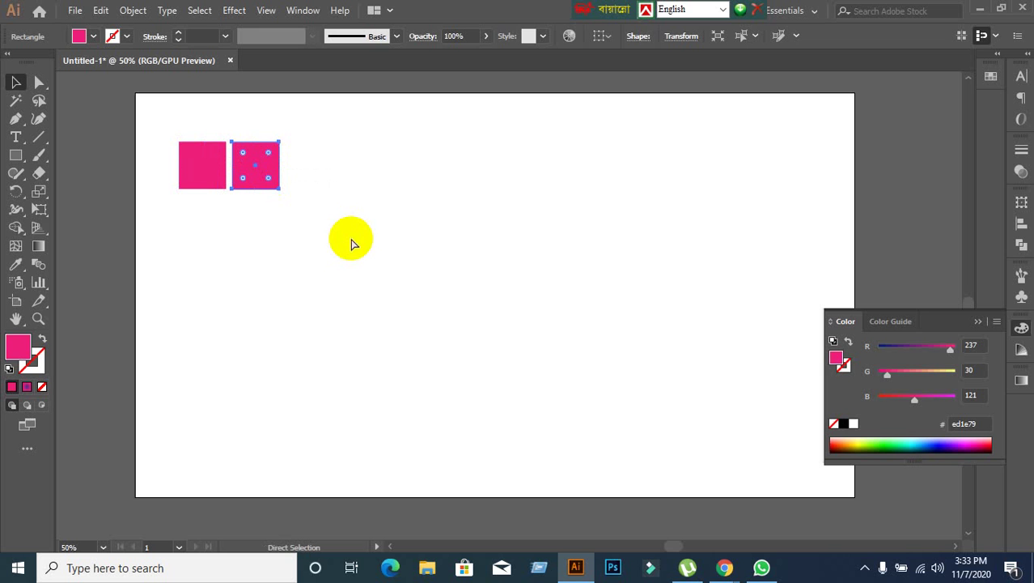
{"action": "key", "text": "ctrl+d"}
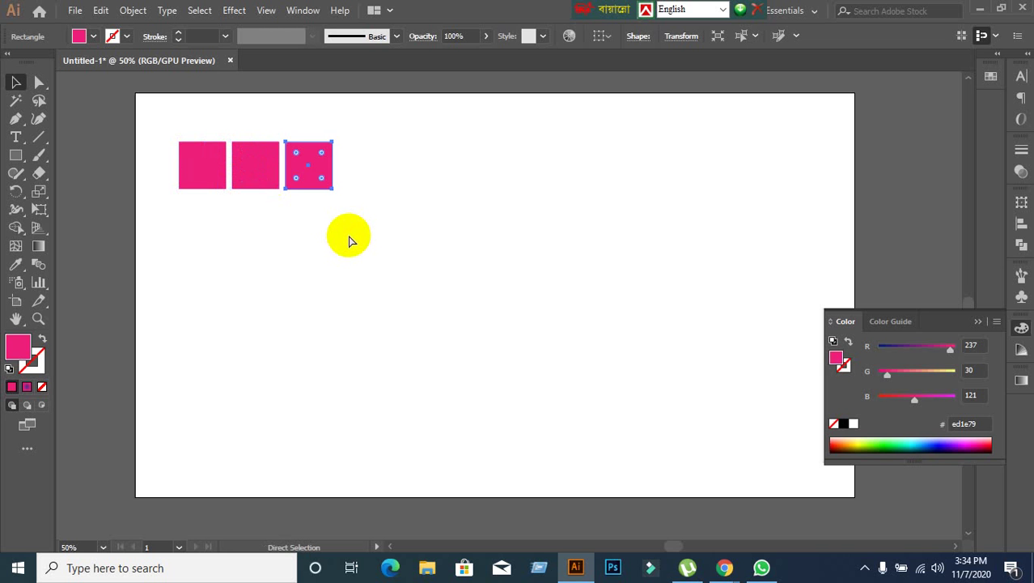
{"action": "key", "text": "ctrl+d"}
{"action": "key", "text": "ctrl+d"}
{"action": "key", "text": "ctrl+d"}
{"action": "key", "text": "ctrl+d"}
{"action": "key", "text": "ctrl+d"}
{"action": "key", "text": "ctrl+d"}
{"action": "key", "text": "ctrl+d"}
{"action": "key", "text": "ctrl+d"}
{"action": "key", "text": "ctrl+d"}
{"action": "key", "text": "ctrl+d"}
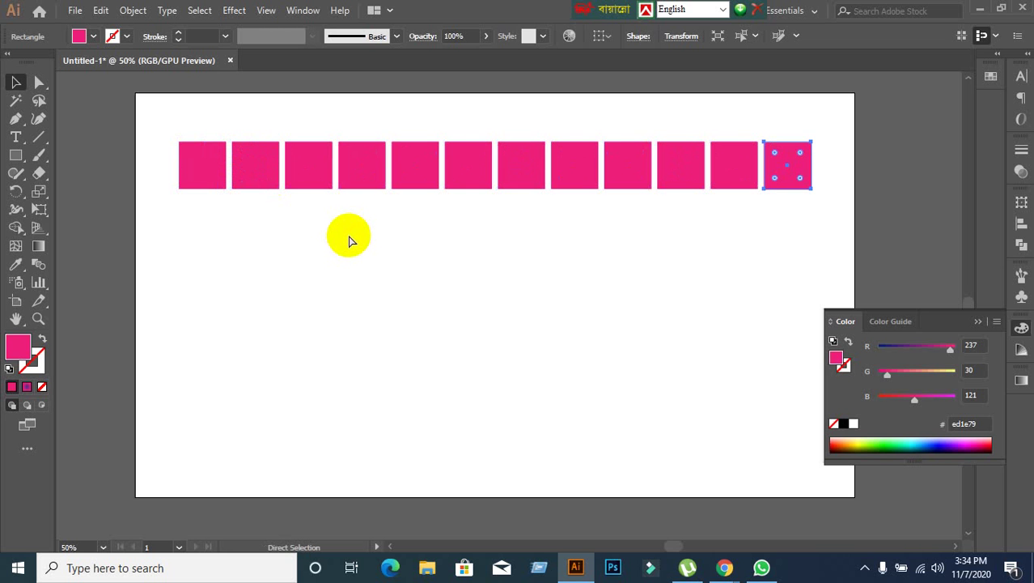
{"action": "left_click", "coordinate": [293, 312]}
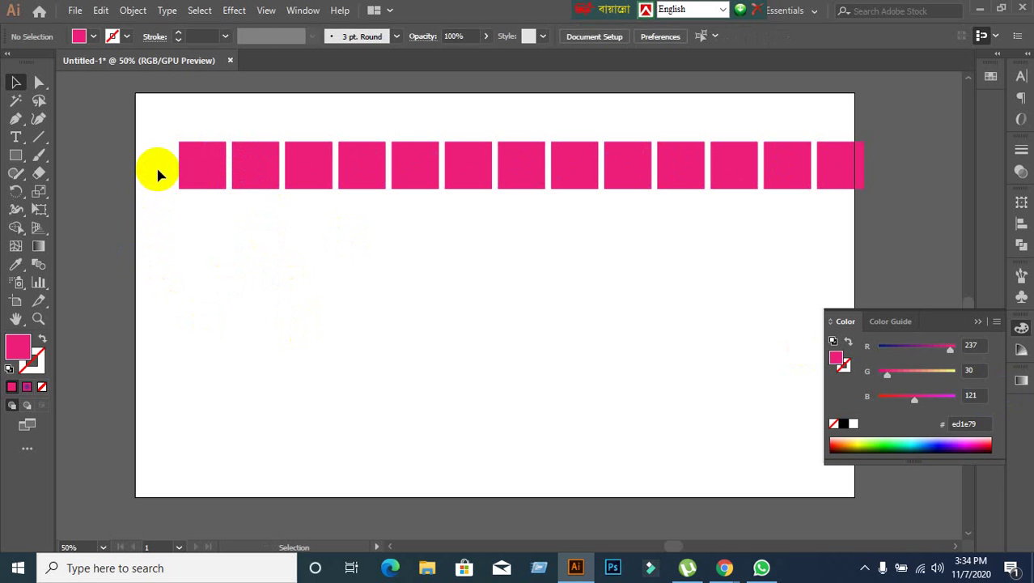
Copy the whole row of squares directly beneath itself and repeat the duplication to build a grid of eight rows.
{"action": "left_click_drag", "start_coordinate": [159, 174], "coordinate": [907, 284]}
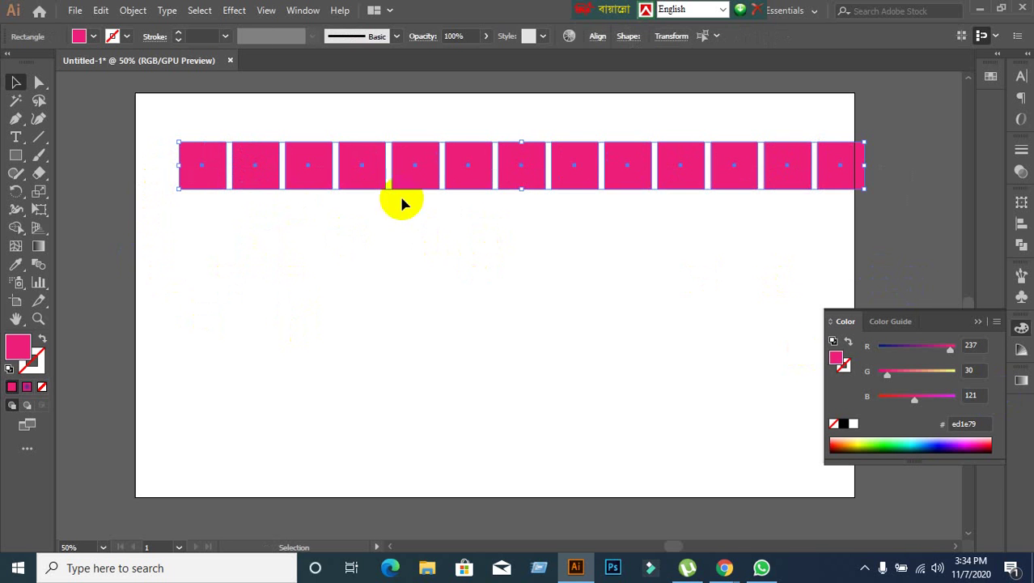
{"action": "left_click_drag", "start_coordinate": [416, 182], "coordinate": [409, 233]}
{"action": "scroll", "coordinate": [460, 392], "scroll_direction": "down", "scroll_amount": 2}
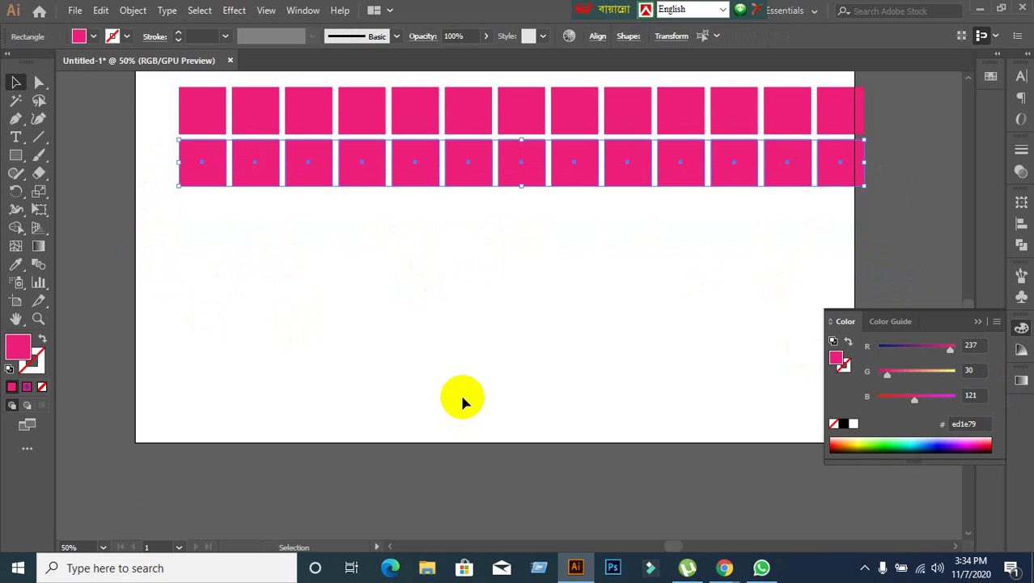
{"action": "key", "text": "ctrl+d"}
{"action": "key", "text": "ctrl+d"}
{"action": "key", "text": "ctrl+d"}
{"action": "key", "text": "ctrl+d"}
{"action": "key", "text": "ctrl+d"}
{"action": "key", "text": "ctrl+d"}
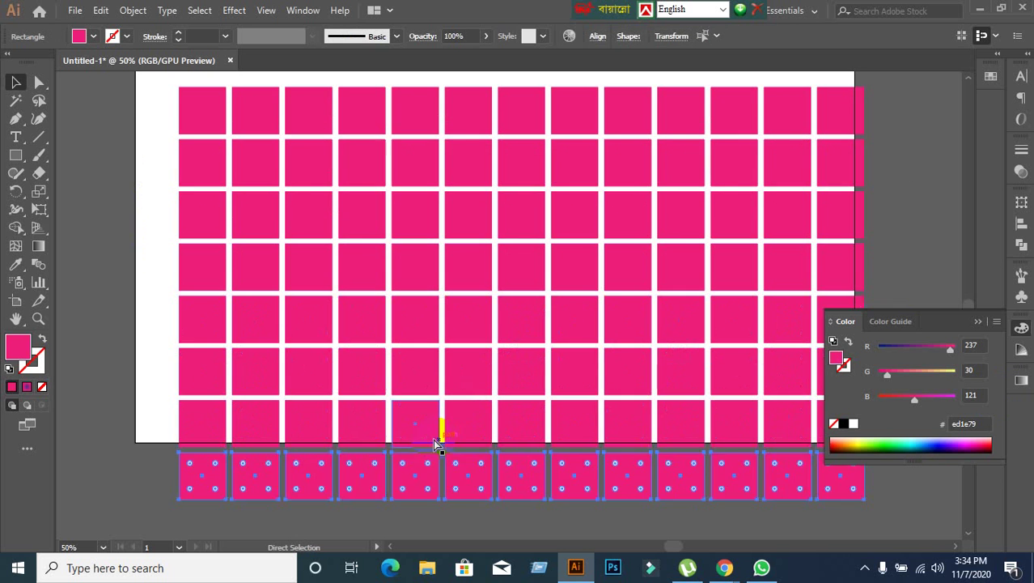
Collapse the floating colour controls so they no longer cover the grid of squares.
{"action": "scroll", "coordinate": [438, 427], "scroll_direction": "down", "scroll_amount": 3}
{"action": "scroll", "coordinate": [400, 469], "scroll_direction": "up", "scroll_amount": 1}
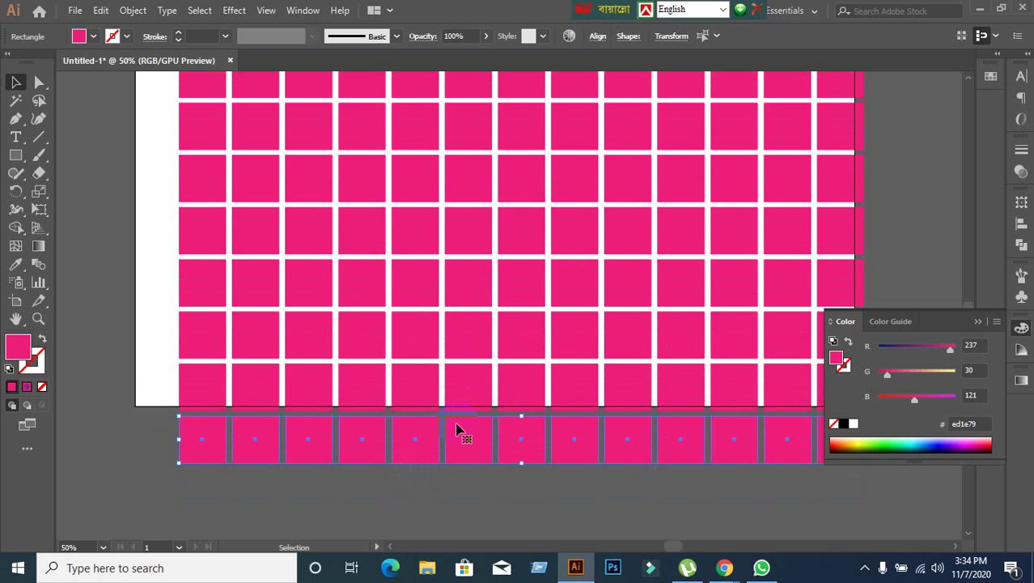
{"action": "scroll", "coordinate": [457, 430], "scroll_direction": "up", "scroll_amount": 2}
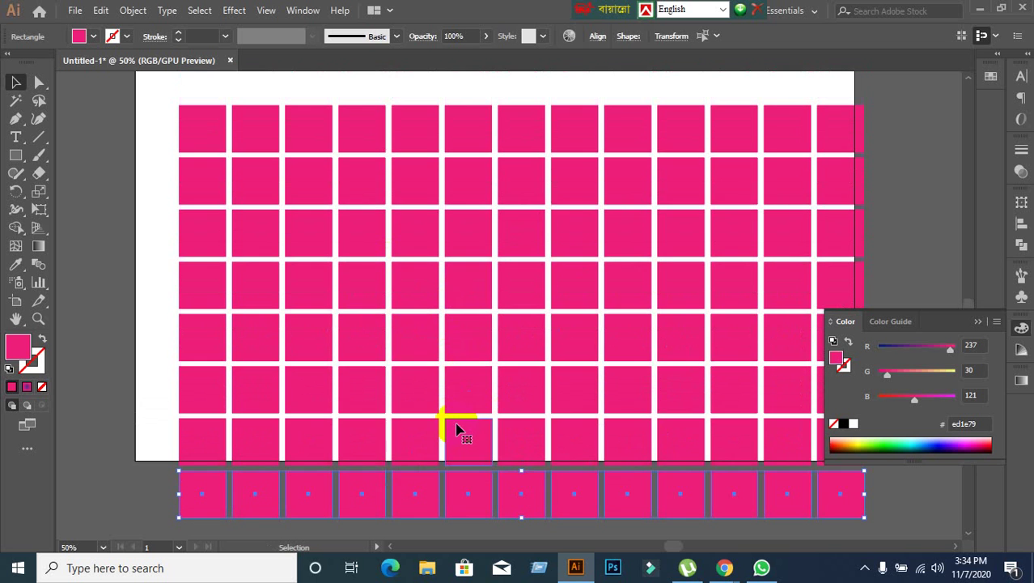
{"action": "left_click", "coordinate": [953, 348]}
{"action": "left_click", "coordinate": [978, 323]}
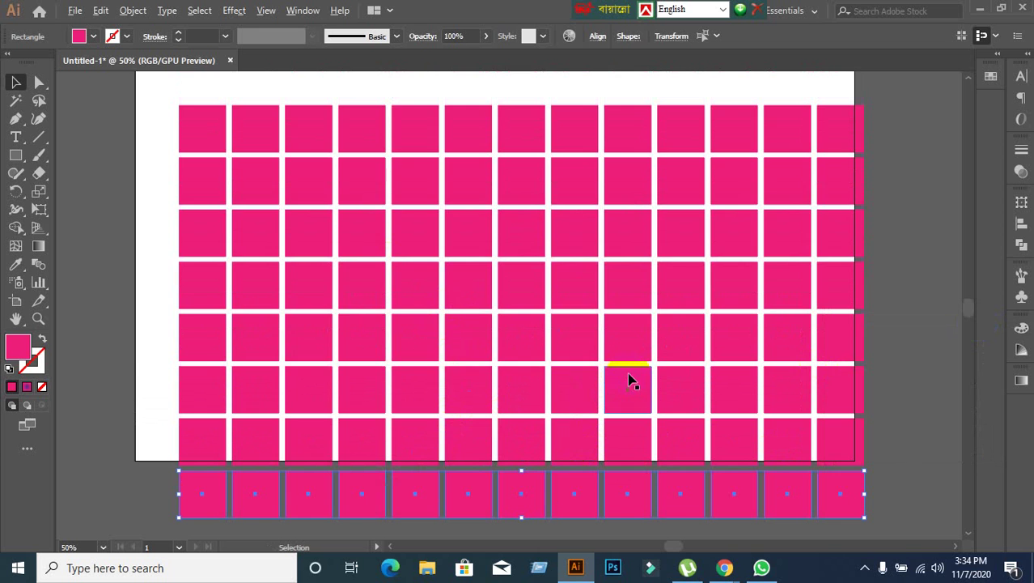
Draw a tiny pink circle with the Ellipse tool in the empty canvas area left of the artboard.
{"action": "scroll", "coordinate": [628, 379], "scroll_direction": "down", "scroll_amount": 1}
{"action": "scroll", "coordinate": [725, 358], "scroll_direction": "left", "scroll_amount": 4}
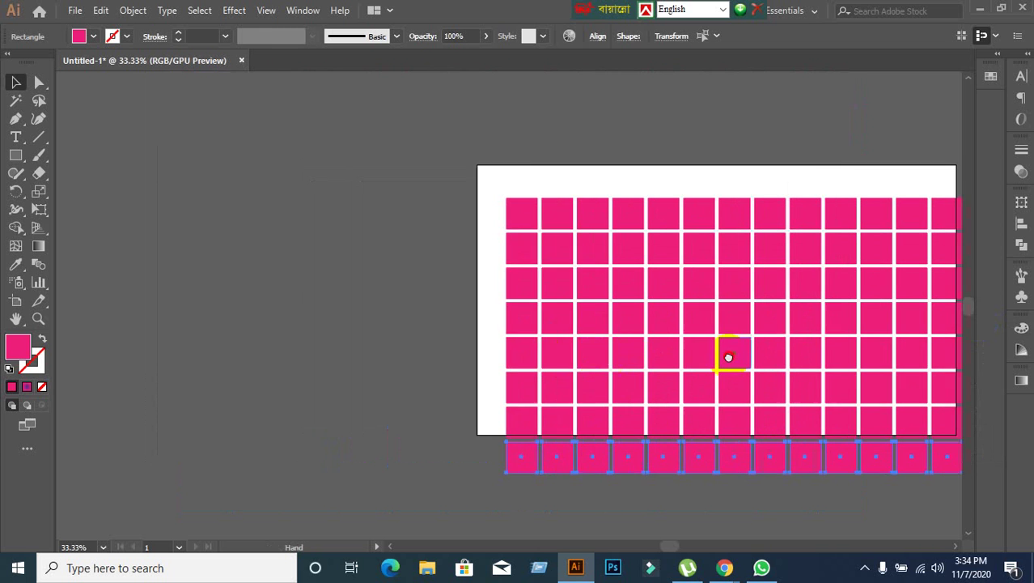
{"action": "left_click", "coordinate": [360, 282]}
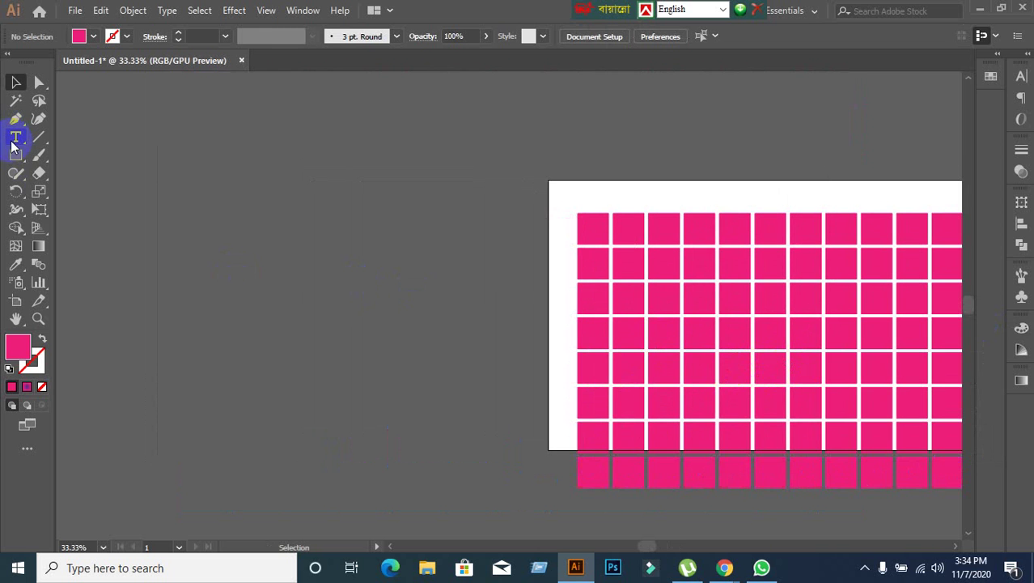
{"action": "left_click_drag", "start_coordinate": [16, 155], "coordinate": [62, 192]}
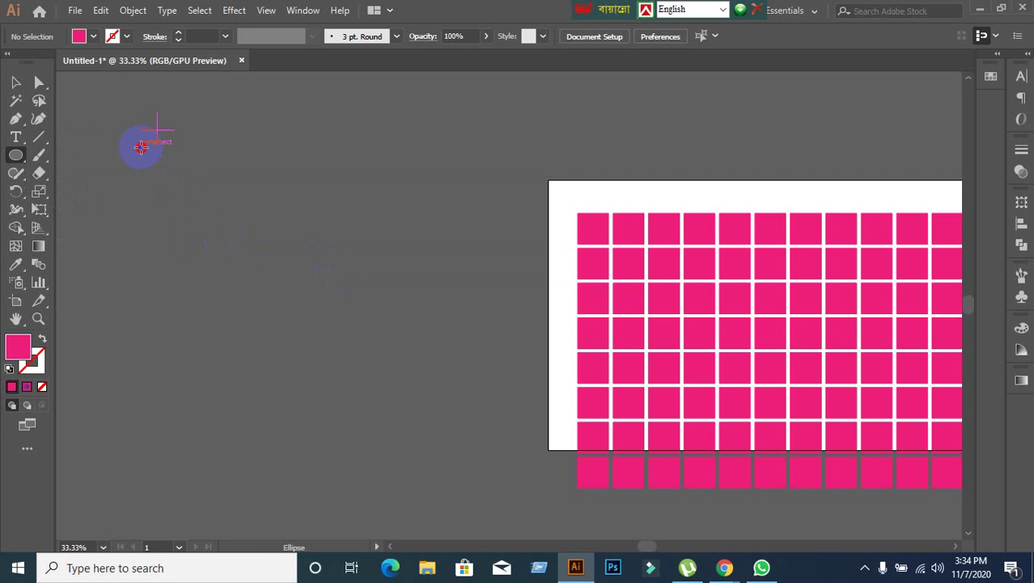
{"action": "left_click_drag", "start_coordinate": [141, 146], "coordinate": [151, 157]}
{"action": "left_click", "coordinate": [16, 81]}
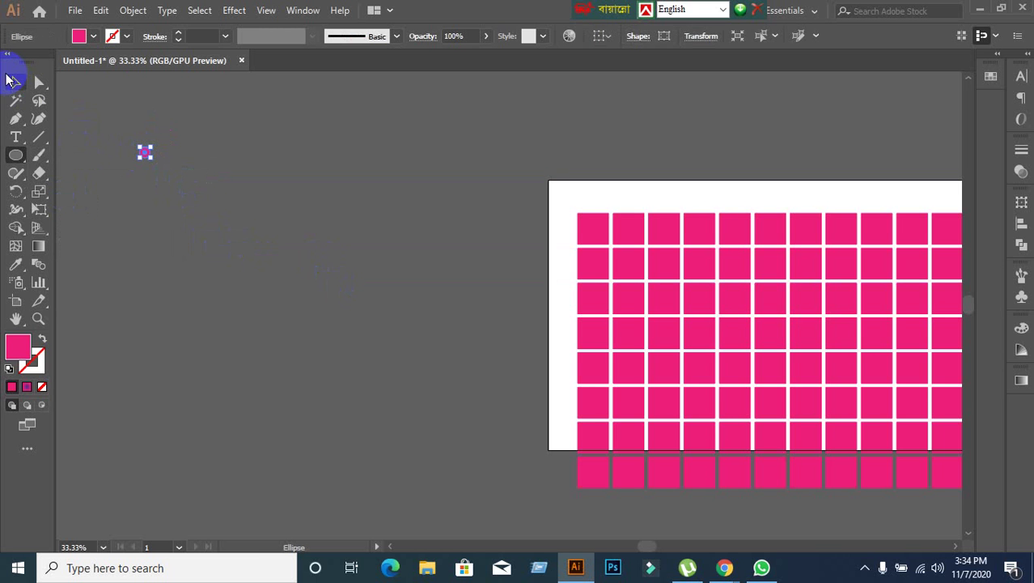
Copy the small circle diagonally down and to the right, and repeat the duplication to form a slanted line of eight circles.
{"action": "scroll", "coordinate": [168, 170], "scroll_direction": "up", "scroll_amount": 2}
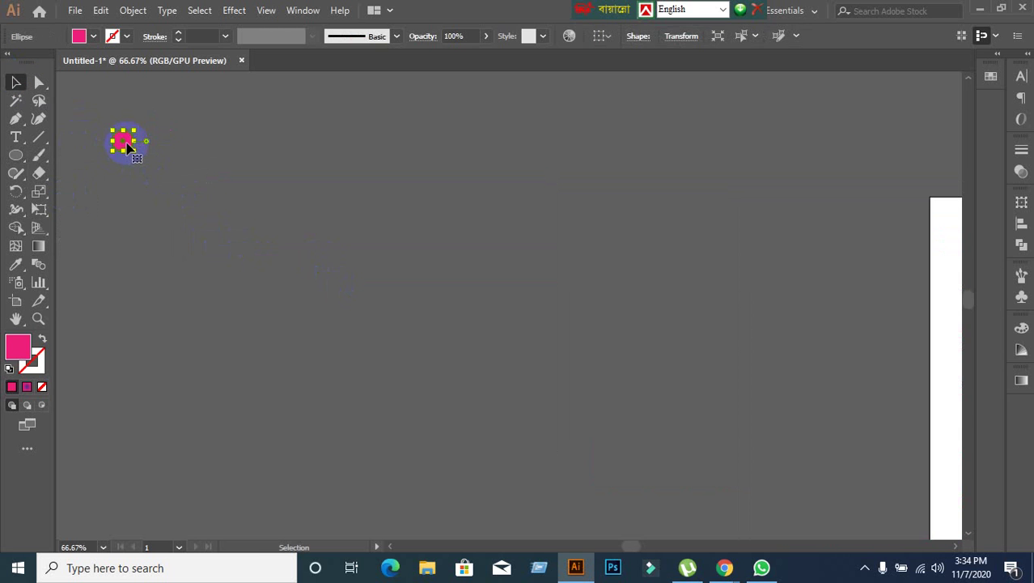
{"action": "left_click_drag", "start_coordinate": [127, 144], "coordinate": [141, 171]}
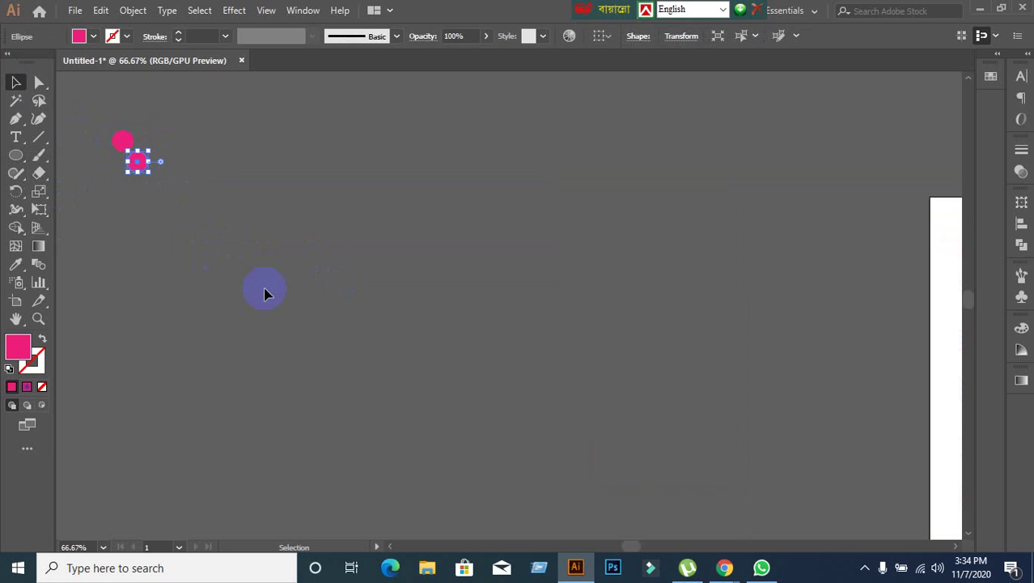
{"action": "key", "text": "ctrl+d"}
{"action": "key", "text": "ctrl+d"}
{"action": "key", "text": "ctrl+d"}
{"action": "key", "text": "ctrl+d"}
{"action": "key", "text": "ctrl+d"}
{"action": "key", "text": "ctrl+d"}
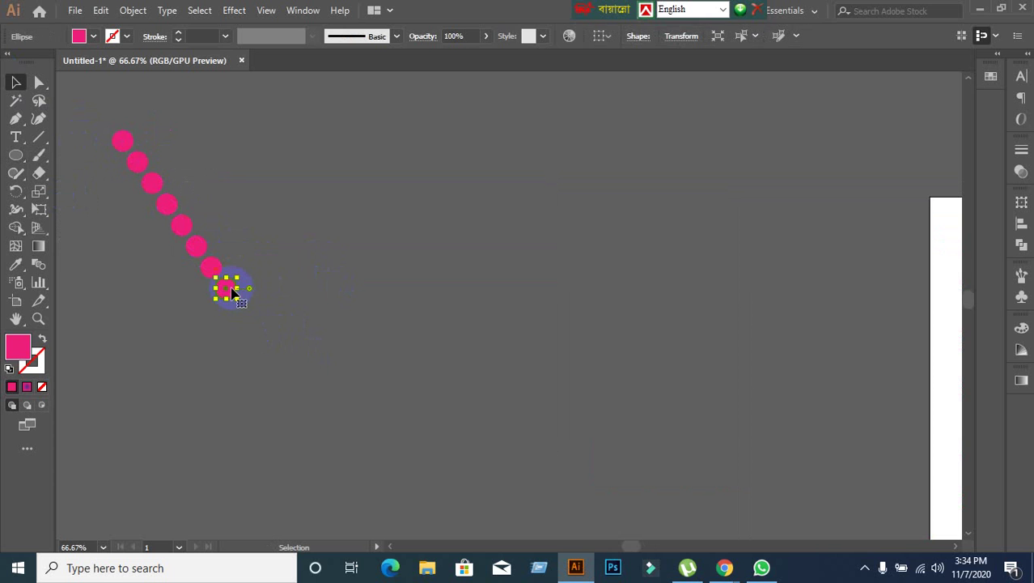
Copy the lowest circle diagonally up and to the right, and repeat the duplication to add a rising line of four circles.
{"action": "left_click_drag", "start_coordinate": [233, 291], "coordinate": [251, 271]}
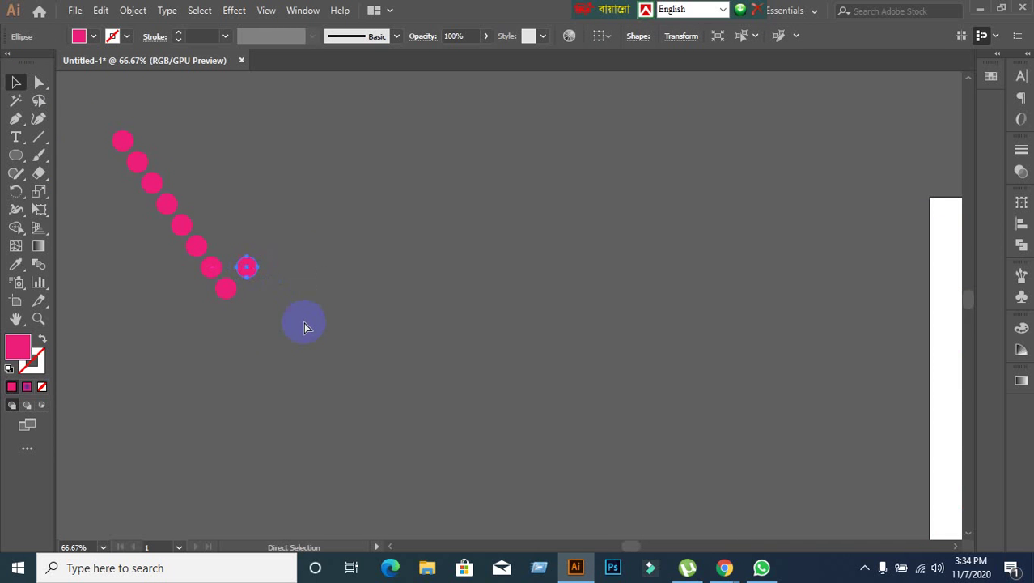
{"action": "key", "text": "ctrl+z"}
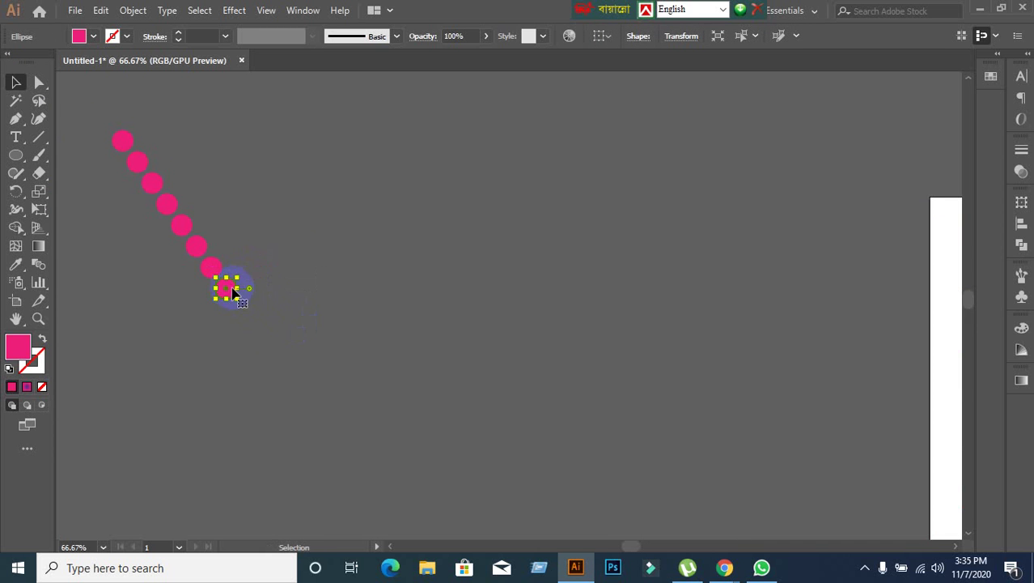
{"action": "left_click_drag", "start_coordinate": [233, 291], "coordinate": [248, 273]}
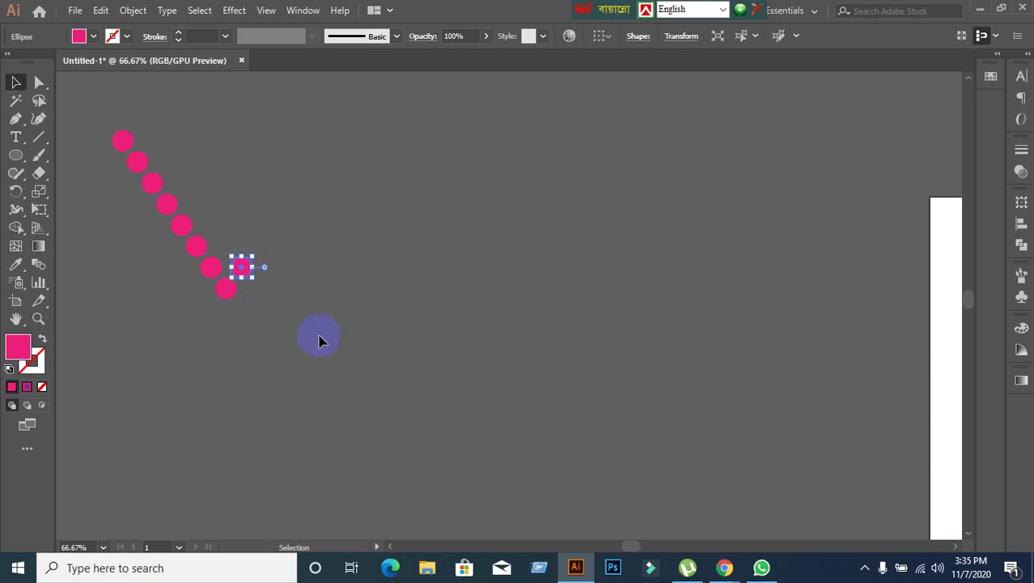
{"action": "key", "text": "ctrl+d"}
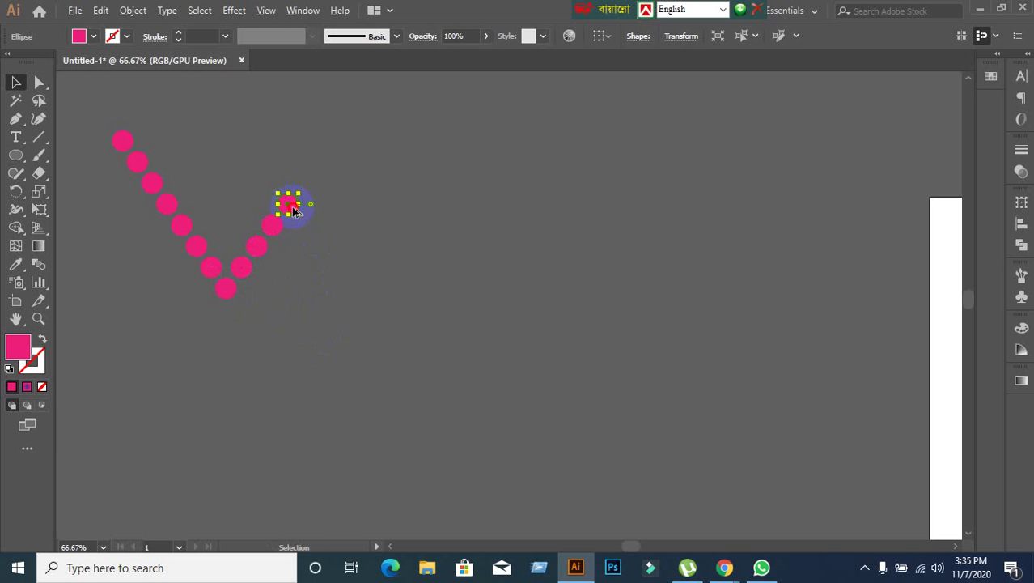
Copy the last circle of the rising line diagonally down and to the right, repeating the duplication to add five descending circles.
{"action": "left_click_drag", "start_coordinate": [294, 210], "coordinate": [312, 224]}
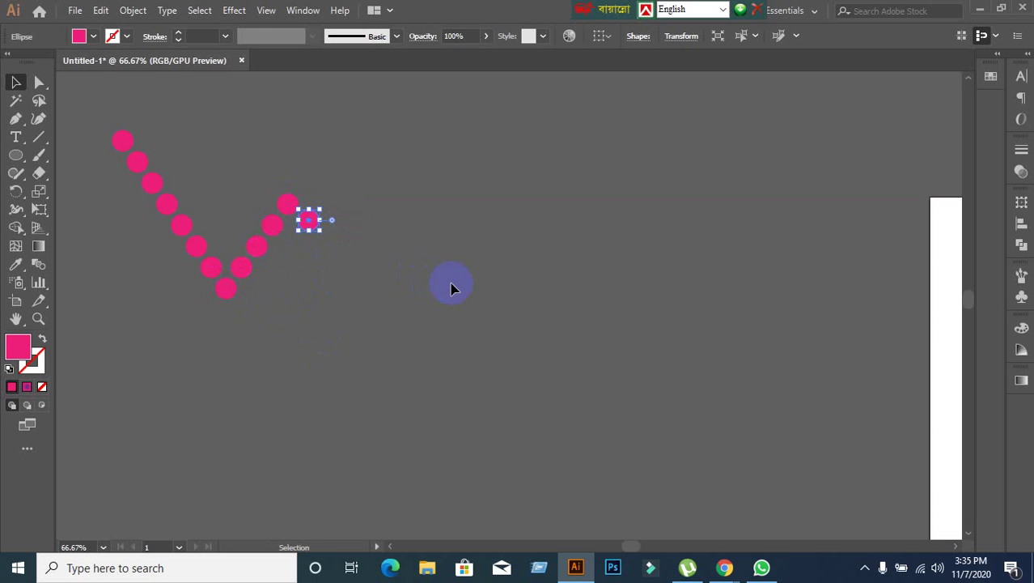
{"action": "key", "text": "ctrl+d"}
{"action": "key", "text": "ctrl+d"}
{"action": "key", "text": "ctrl+d"}
{"action": "key", "text": "ctrl+d"}
Copy the end circle of the second descending line up and to the right, and repeat the duplication to extend the zigzag upward.
{"action": "left_click", "coordinate": [402, 289]}
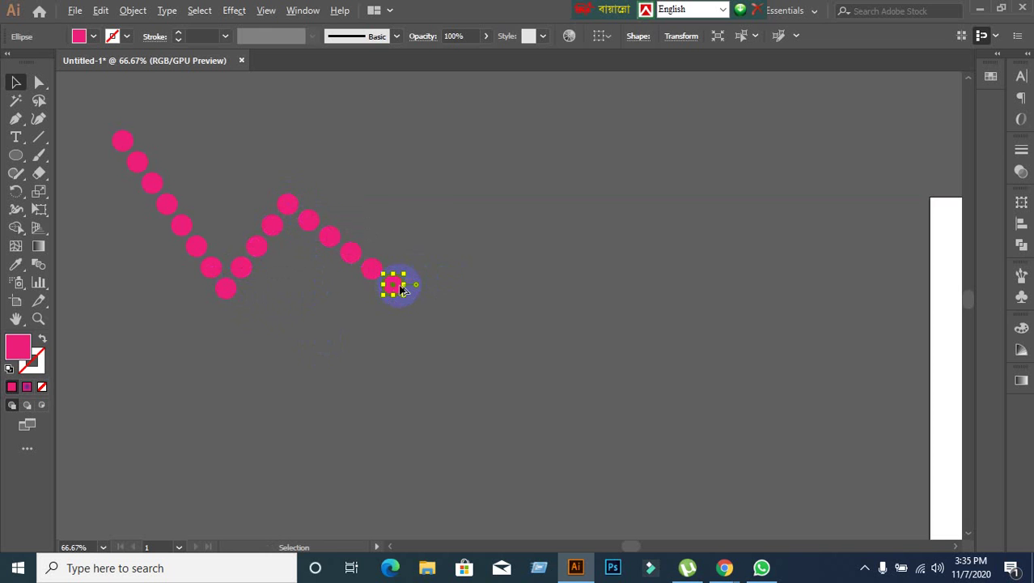
{"action": "left_click_drag", "start_coordinate": [400, 284], "coordinate": [416, 267]}
{"action": "key", "text": "ctrl+d"}
{"action": "key", "text": "ctrl+d"}
{"action": "key", "text": "ctrl+d"}
{"action": "key", "text": "ctrl+d"}
{"action": "key", "text": "ctrl+d"}
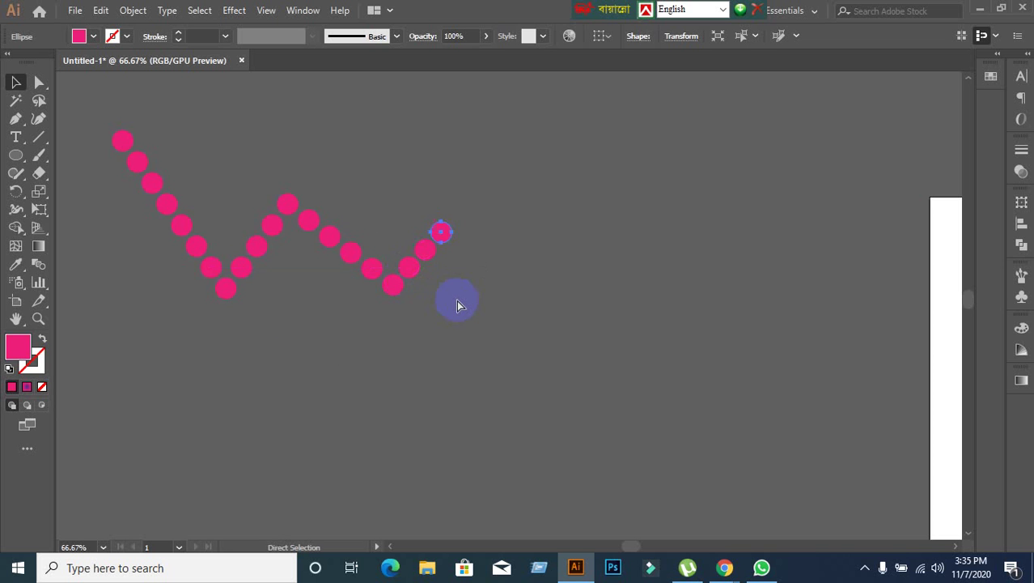
Extend the last upward arm of the pink circle zigzag with six more copies by repeating the last duplication.
{"action": "key", "text": "ctrl+d"}
{"action": "key", "text": "ctrl+d"}
{"action": "key", "text": "ctrl+d"}
{"action": "key", "text": "ctrl+d"}
{"action": "key", "text": "ctrl+d"}
{"action": "key", "text": "ctrl+d"}
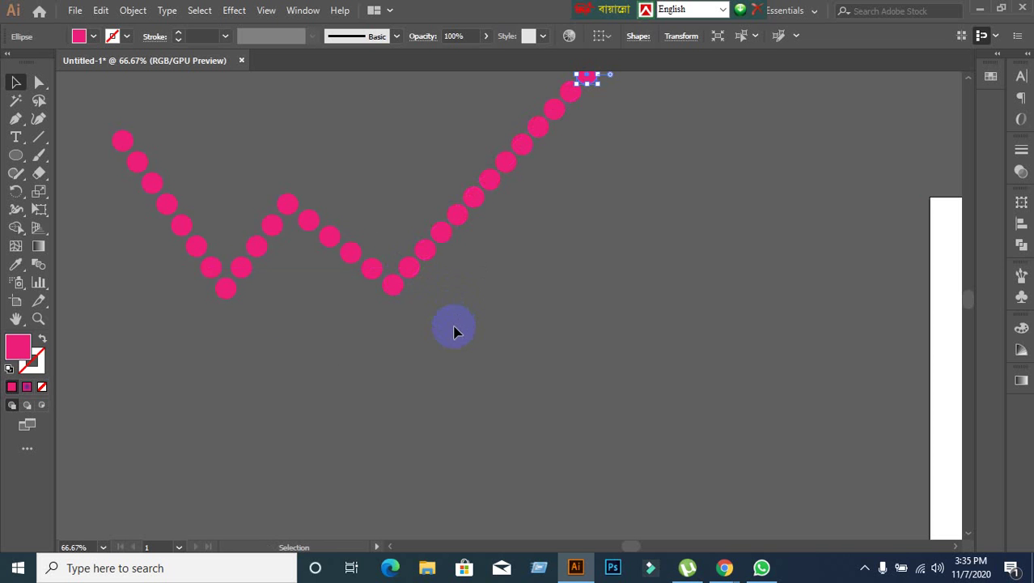
{"action": "key", "text": "a"}
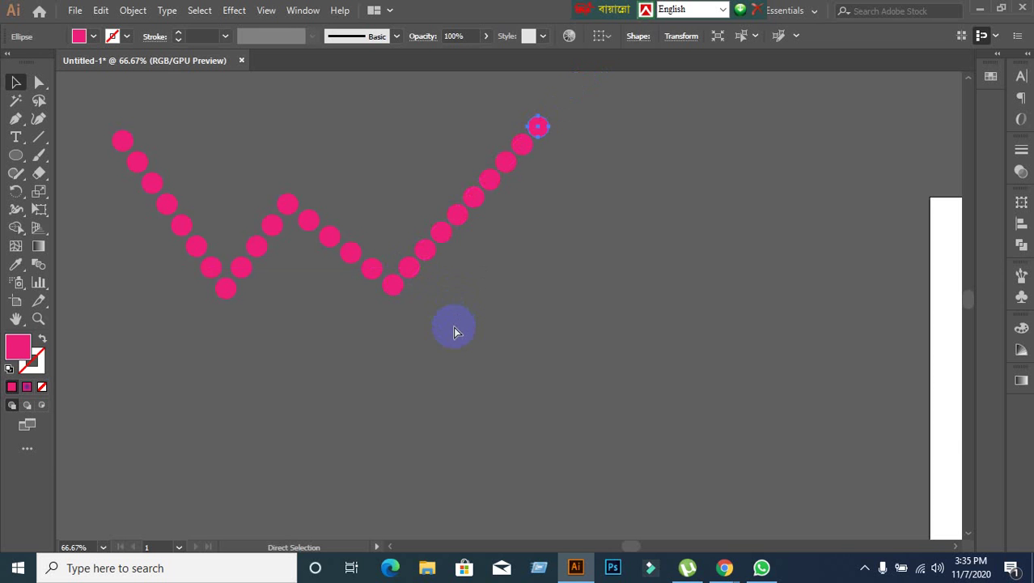
{"action": "key", "text": "v"}
{"action": "key", "text": "a"}
{"action": "key", "text": "v"}
{"action": "left_click", "coordinate": [526, 351]}
{"action": "scroll", "coordinate": [527, 352], "scroll_direction": "down", "scroll_amount": 3}
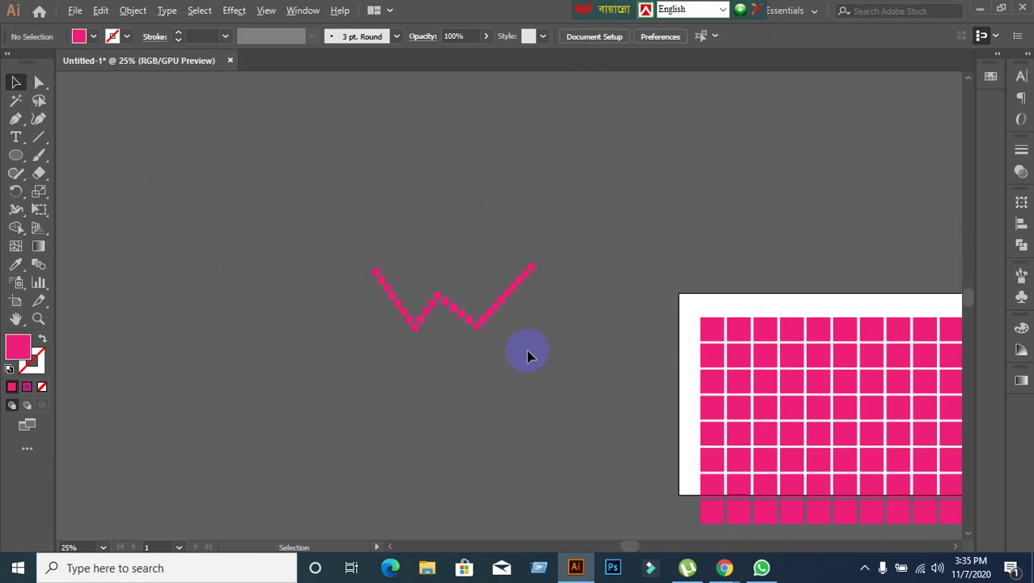
{"action": "scroll", "coordinate": [526, 356], "scroll_direction": "down", "scroll_amount": 2}
{"action": "left_click_drag", "start_coordinate": [563, 395], "coordinate": [342, 256]}
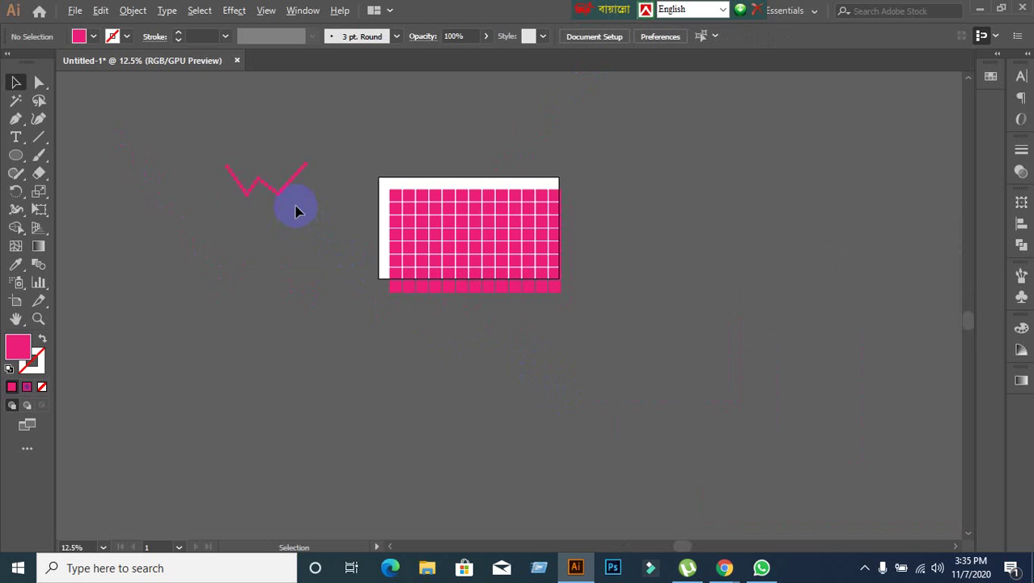
{"action": "scroll", "coordinate": [295, 211], "scroll_direction": "up", "scroll_amount": 1}
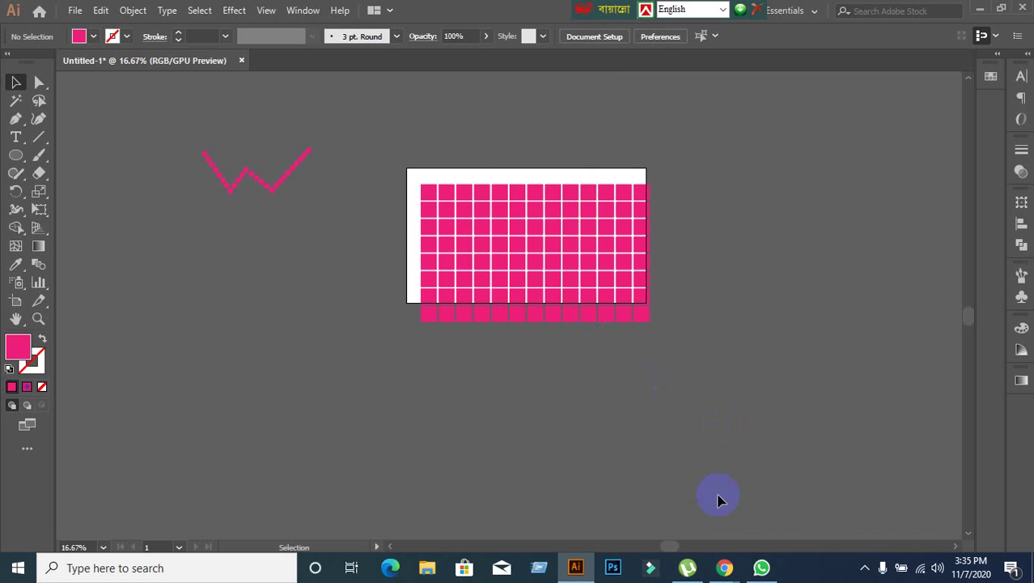
Switch to the Google Meet call in Chrome to check on the participants, and return to Illustrator.
{"action": "mouse_move", "coordinate": [723, 565]}
{"action": "left_click", "coordinate": [674, 551]}
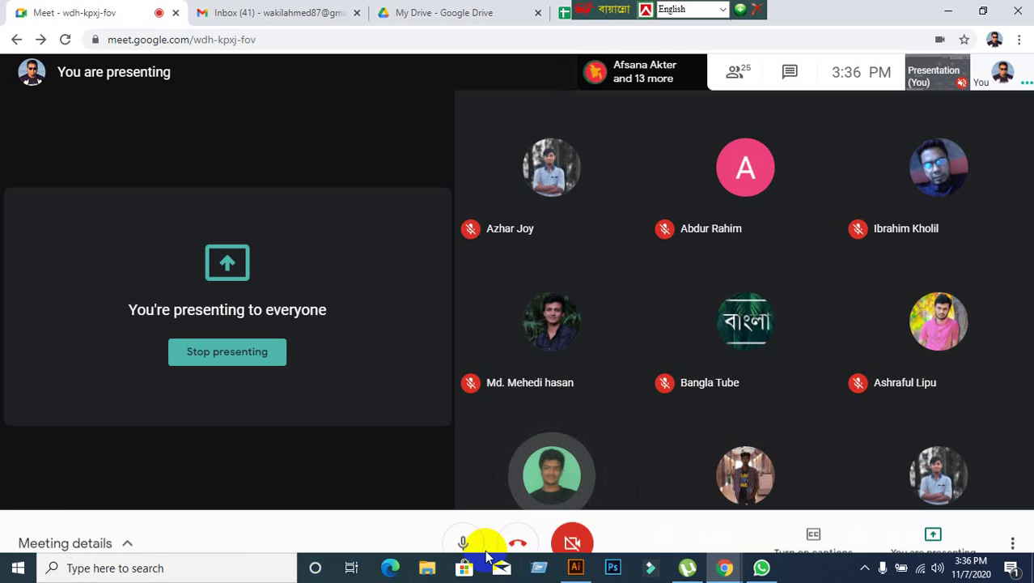
{"action": "left_click", "coordinate": [576, 568]}
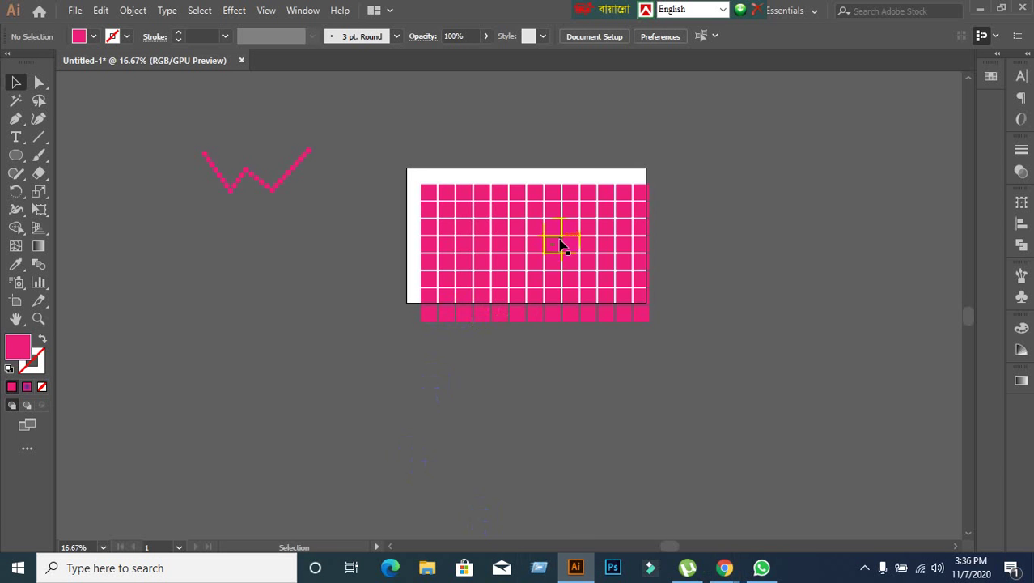
Delete the whole grid of pink squares covering the artboard.
{"action": "scroll", "coordinate": [565, 230], "scroll_direction": "up", "scroll_amount": 1}
{"action": "scroll", "coordinate": [565, 232], "scroll_direction": "down", "scroll_amount": 1}
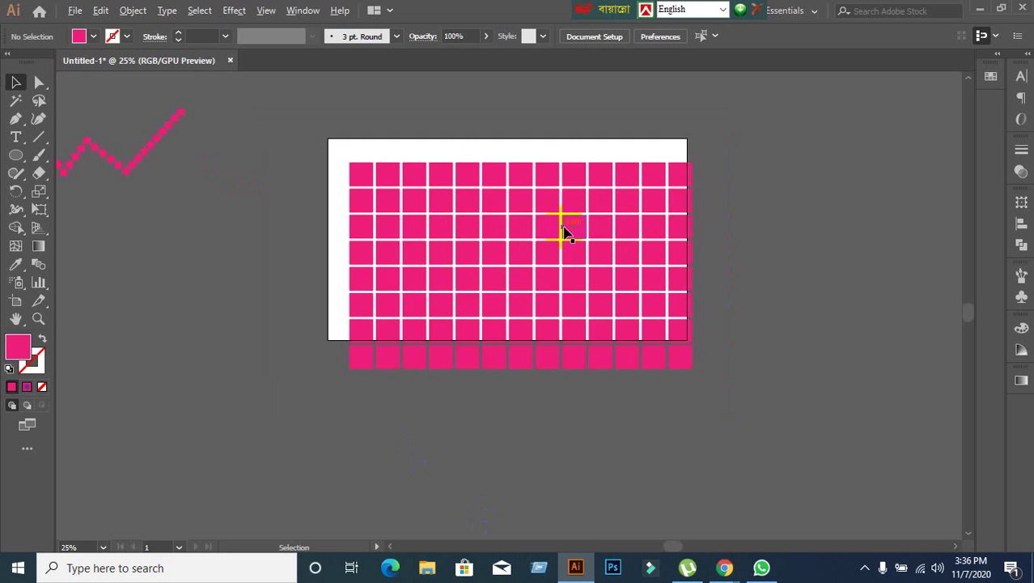
{"action": "left_click_drag", "start_coordinate": [331, 169], "coordinate": [757, 418]}
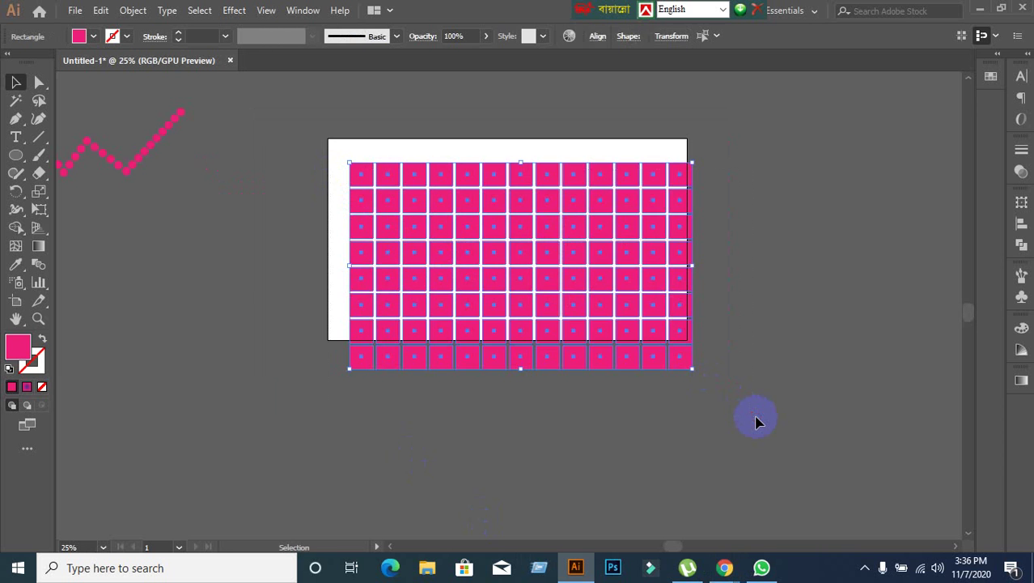
{"action": "key", "text": "Delete"}
Draw a small pink square near the artboard's upper-left corner with the Rectangle tool and place a copy just to its right.
{"action": "scroll", "coordinate": [414, 195], "scroll_direction": "up", "scroll_amount": 2}
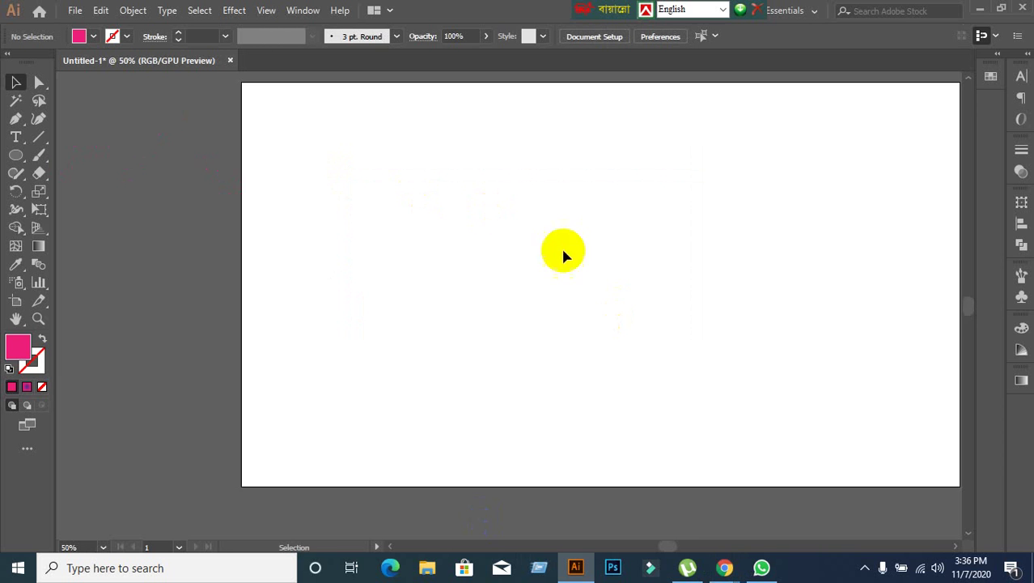
{"action": "left_click_drag", "start_coordinate": [748, 302], "coordinate": [665, 318]}
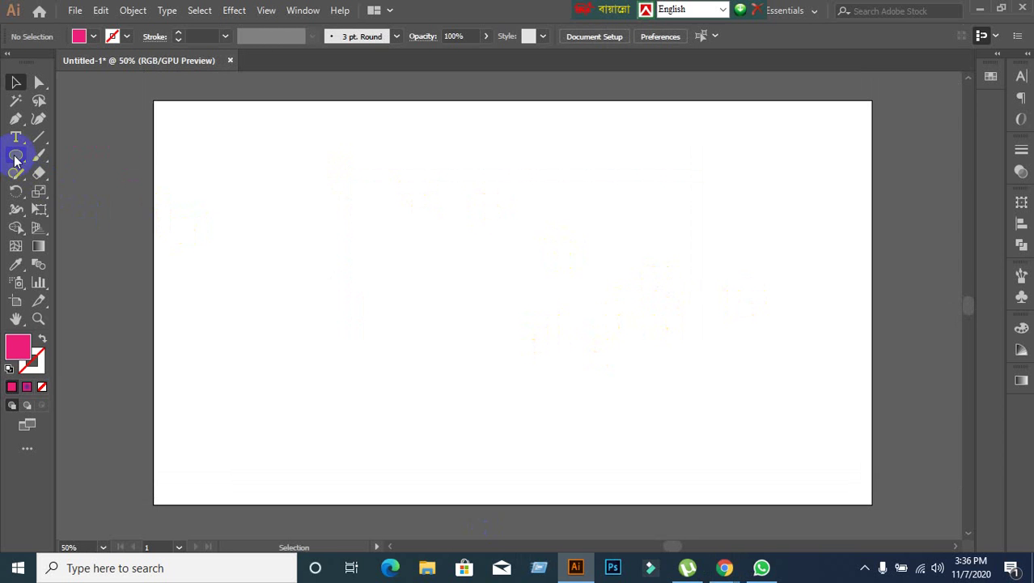
{"action": "left_click_drag", "start_coordinate": [17, 155], "coordinate": [84, 156]}
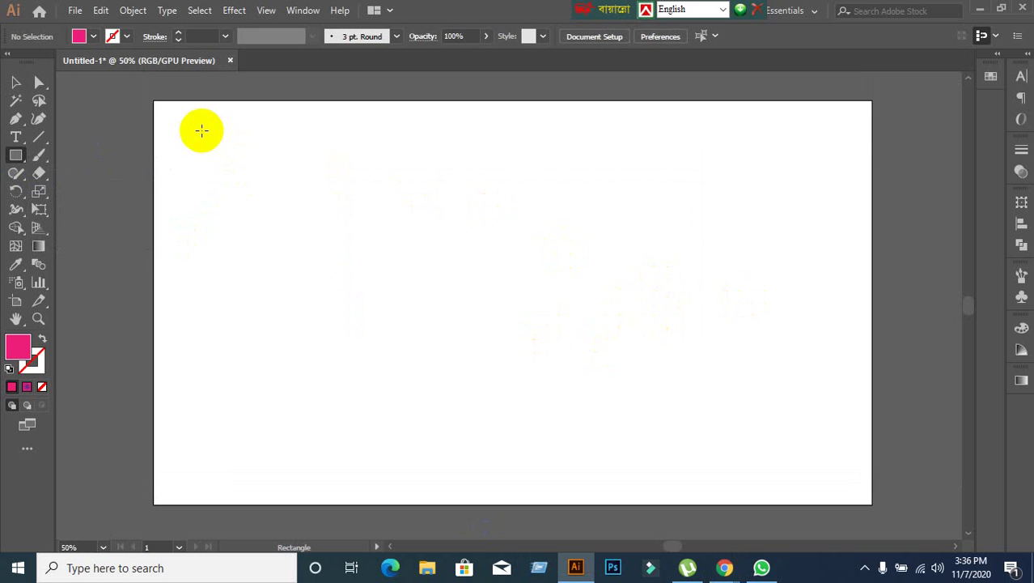
{"action": "mouse_move", "coordinate": [200, 129]}
{"action": "left_mouse_down"}
{"action": "mouse_move", "coordinate": [234, 161]}
{"action": "mouse_move", "coordinate": [274, 144]}
{"action": "left_mouse_up"}
{"action": "left_click", "coordinate": [16, 81]}
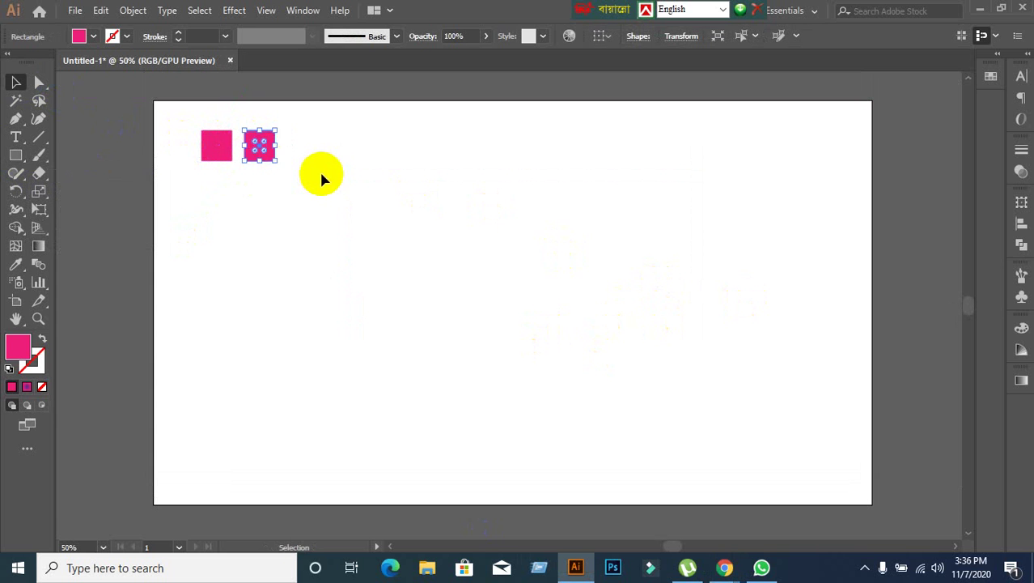
Repeat the square's duplication to the right until a row of 15 squares spans the artboard.
{"action": "key", "text": "ctrl+d"}
{"action": "key", "text": "ctrl+d"}
{"action": "key", "text": "ctrl+d"}
{"action": "key", "text": "ctrl+d"}
{"action": "key", "text": "ctrl+d"}
{"action": "key", "text": "ctrl+d"}
{"action": "key", "text": "ctrl+d"}
{"action": "key", "text": "ctrl+d"}
{"action": "key", "text": "ctrl+d"}
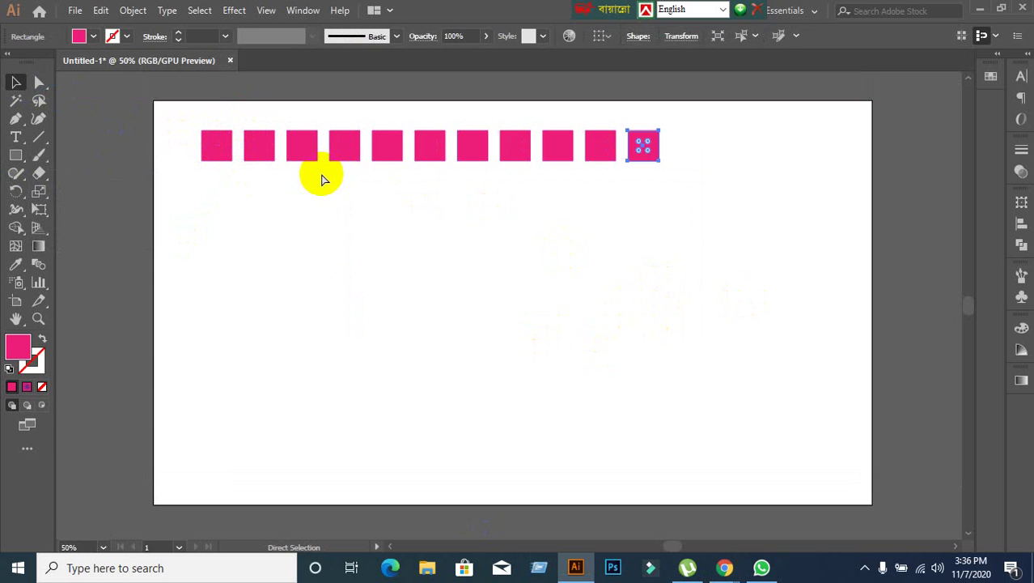
{"action": "key", "text": "ctrl+d"}
{"action": "key", "text": "ctrl+d"}
{"action": "key", "text": "ctrl+d"}
{"action": "key", "text": "ctrl+d"}
{"action": "left_click", "coordinate": [323, 287]}
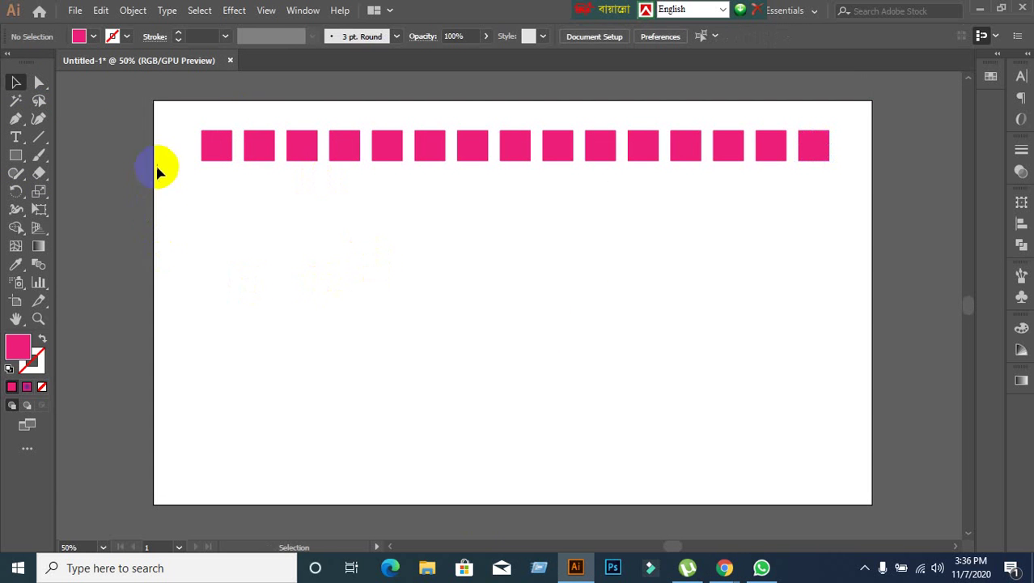
Duplicate the whole row of squares just below itself and repeat the copy to make a grid of eight rows.
{"action": "left_click_drag", "start_coordinate": [176, 143], "coordinate": [831, 209]}
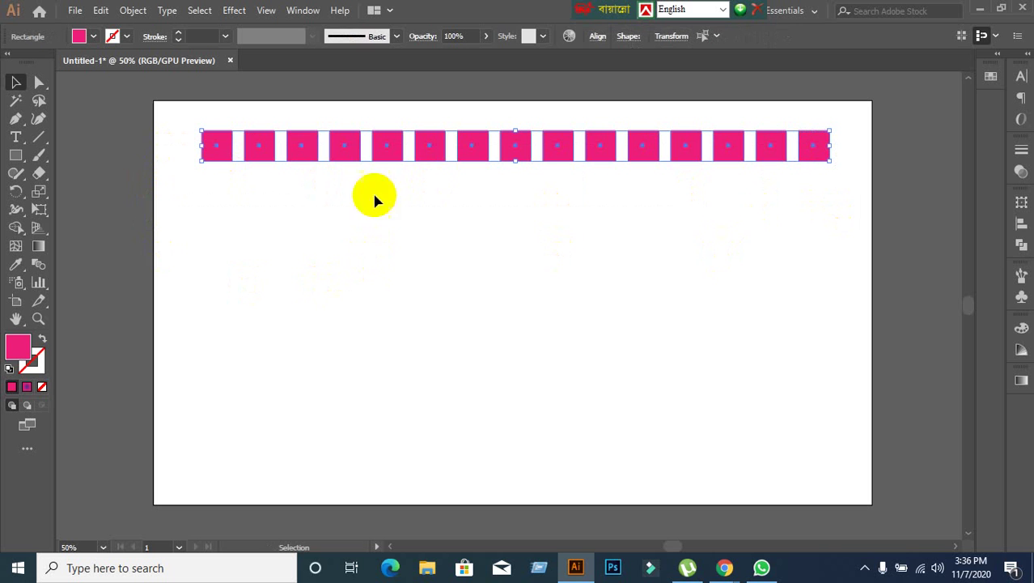
{"action": "left_click_drag", "start_coordinate": [393, 155], "coordinate": [392, 192]}
{"action": "key", "text": "ctrl+d"}
{"action": "key", "text": "ctrl+d"}
{"action": "key", "text": "ctrl+d"}
{"action": "key", "text": "ctrl+d"}
{"action": "key", "text": "ctrl+d"}
{"action": "key", "text": "ctrl+d"}
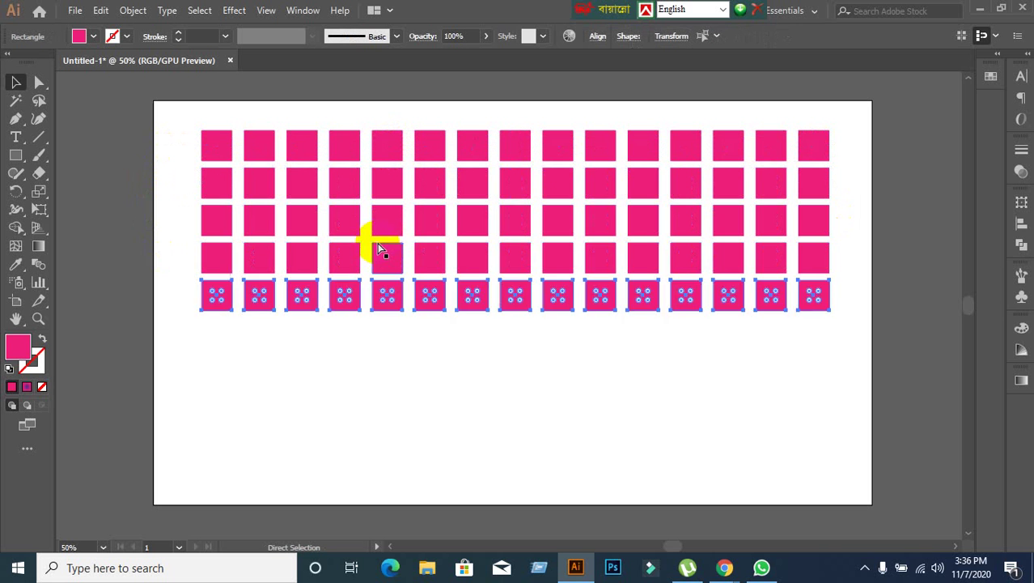
Copy the top two squares of the grid's first column to the left and repeat the duplication to make five extra columns.
{"action": "left_click_drag", "start_coordinate": [174, 127], "coordinate": [235, 203]}
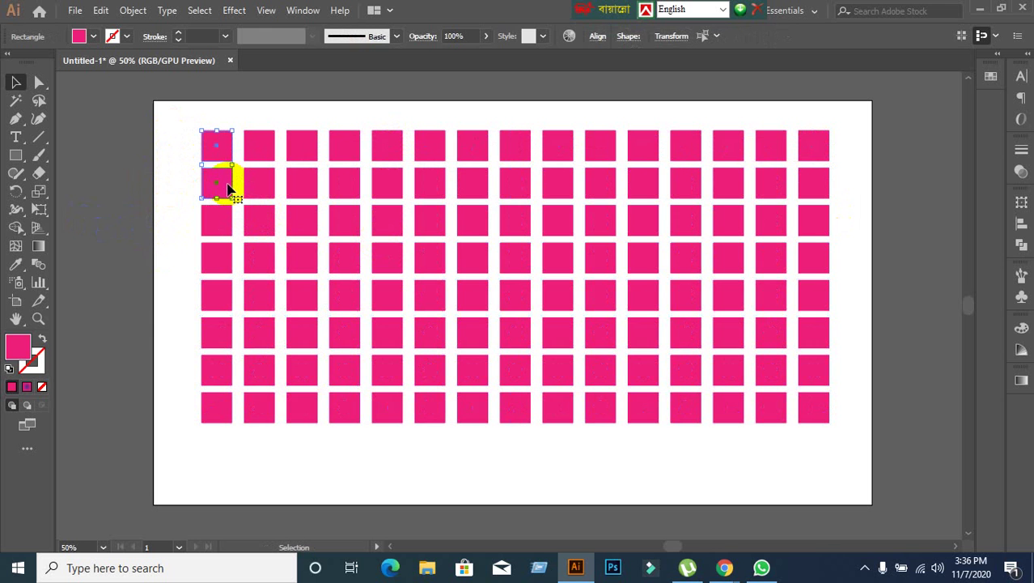
{"action": "left_click_drag", "start_coordinate": [227, 187], "coordinate": [188, 187]}
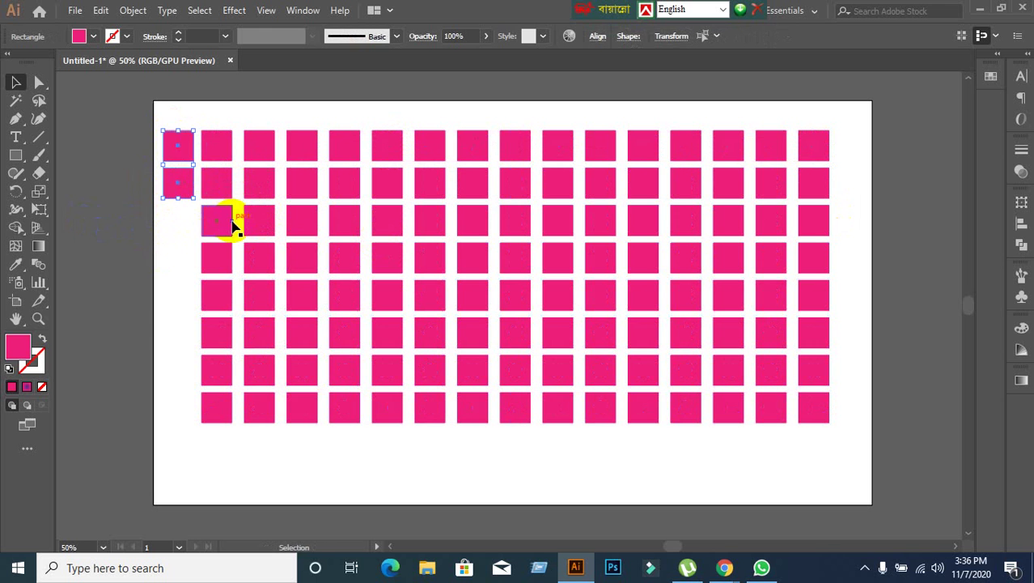
{"action": "key", "text": "ctrl+d"}
{"action": "key", "text": "ctrl+d"}
{"action": "key", "text": "ctrl+d"}
{"action": "key", "text": "ctrl+shift+a"}
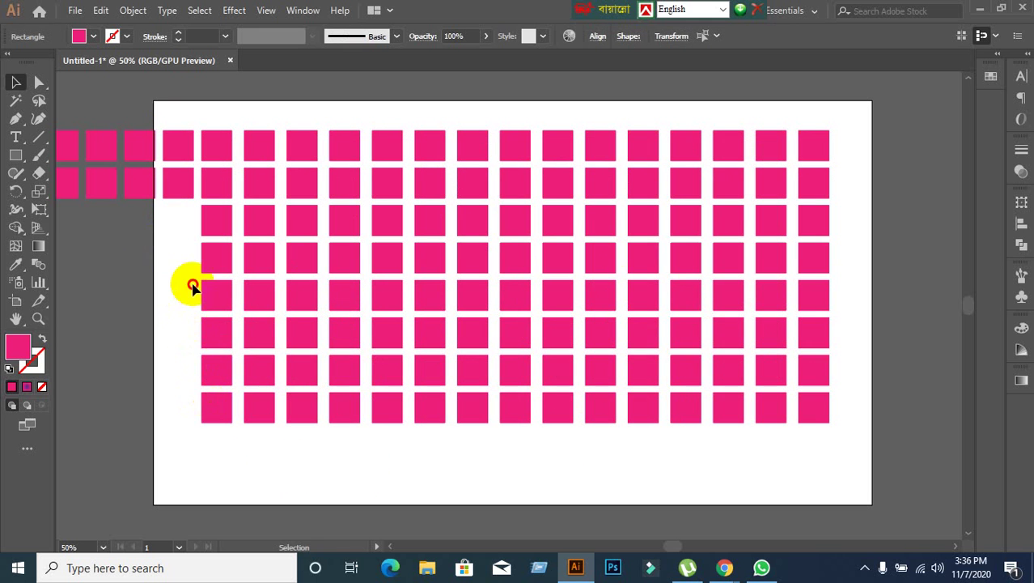
Duplicate the block of eight squares, two wide and four high, from the grid's lower-left corner straight down below the grid.
{"action": "left_click_drag", "start_coordinate": [192, 287], "coordinate": [273, 443]}
{"action": "scroll", "coordinate": [376, 450], "scroll_direction": "down", "scroll_amount": 4}
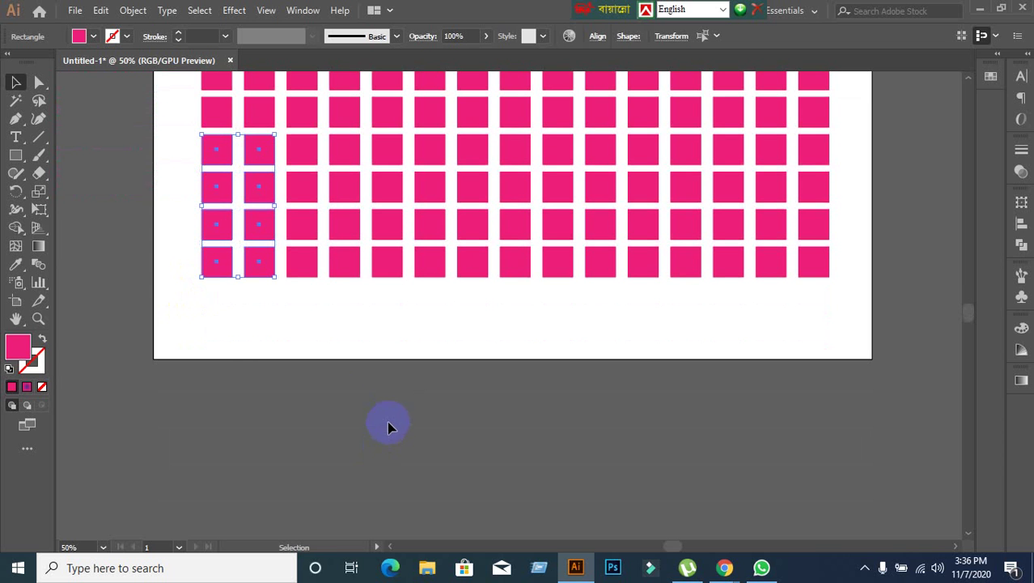
{"action": "left_click_drag", "start_coordinate": [243, 274], "coordinate": [247, 430]}
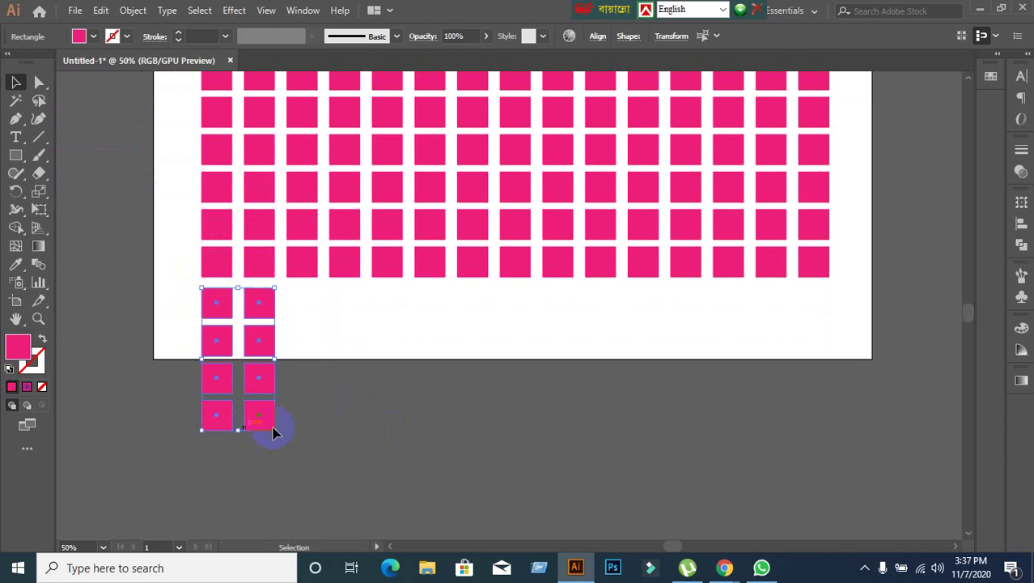
Repeat the block's downward duplication until five copies form a two-column strip extending below the artboard.
{"action": "scroll", "coordinate": [327, 420], "scroll_direction": "down", "scroll_amount": 3}
{"action": "key", "text": "a"}
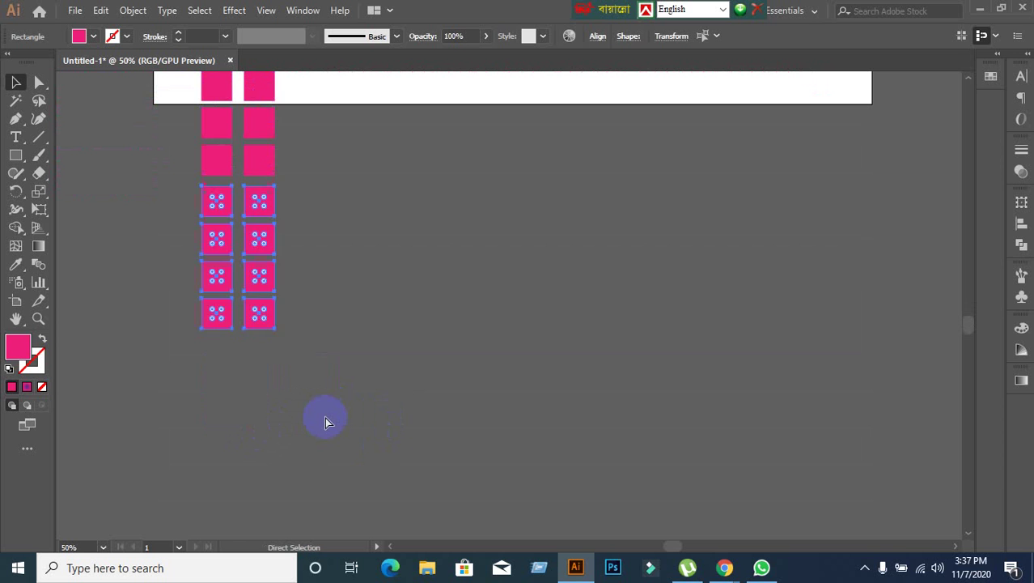
{"action": "key", "text": "ctrl+d"}
{"action": "key", "text": "ctrl+d"}
{"action": "key", "text": "v"}
{"action": "scroll", "coordinate": [385, 387], "scroll_direction": "down", "scroll_amount": 5}
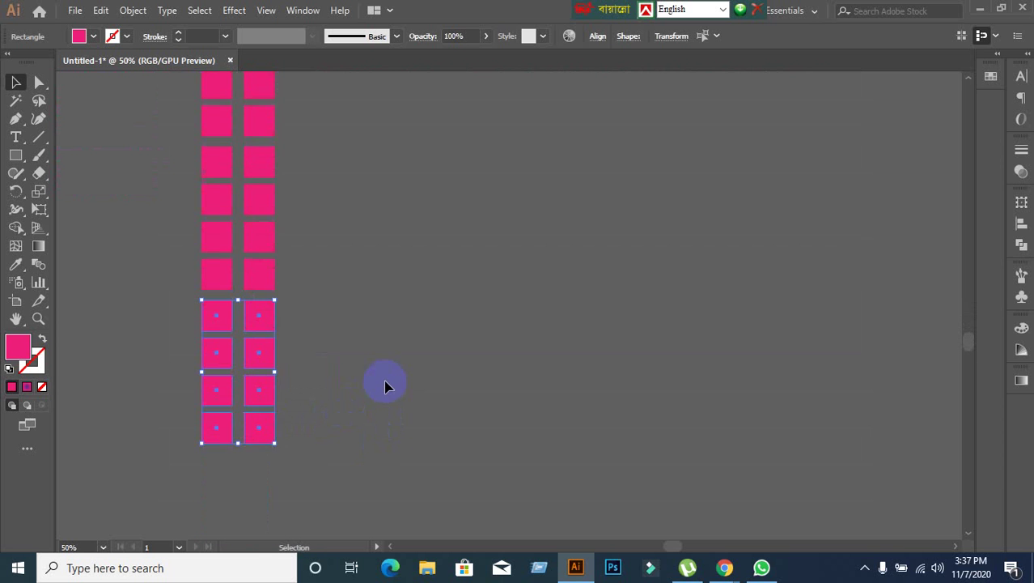
{"action": "key", "text": "ctrl+z"}
{"action": "scroll", "coordinate": [386, 386], "scroll_direction": "down", "scroll_amount": 5}
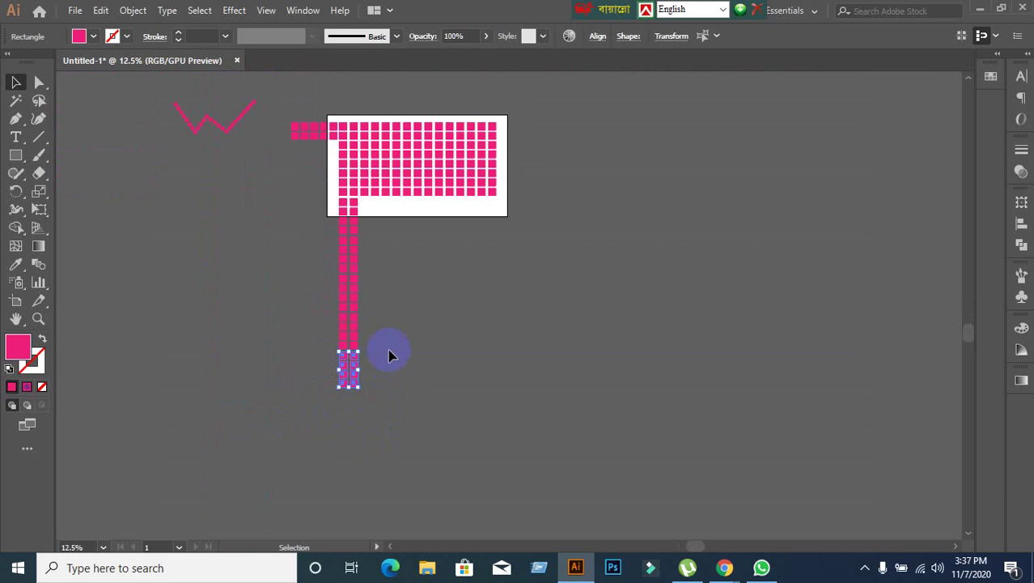
{"action": "left_click_drag", "start_coordinate": [419, 315], "coordinate": [475, 405]}
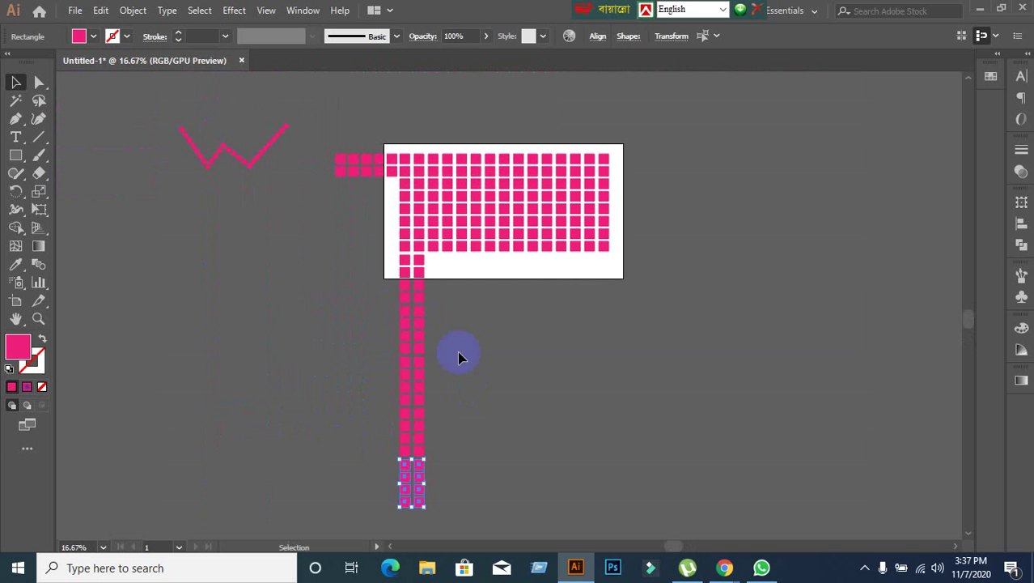
{"action": "left_click", "coordinate": [352, 291]}
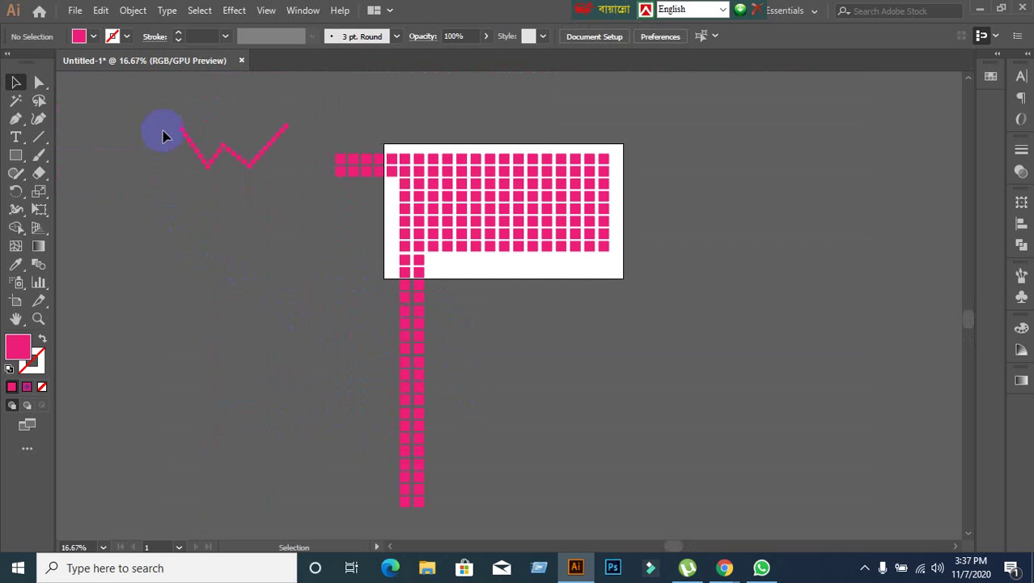
Delete all the artwork, including the circle zigzag, the square grid and its side and bottom extensions.
{"action": "left_click_drag", "start_coordinate": [158, 101], "coordinate": [688, 511]}
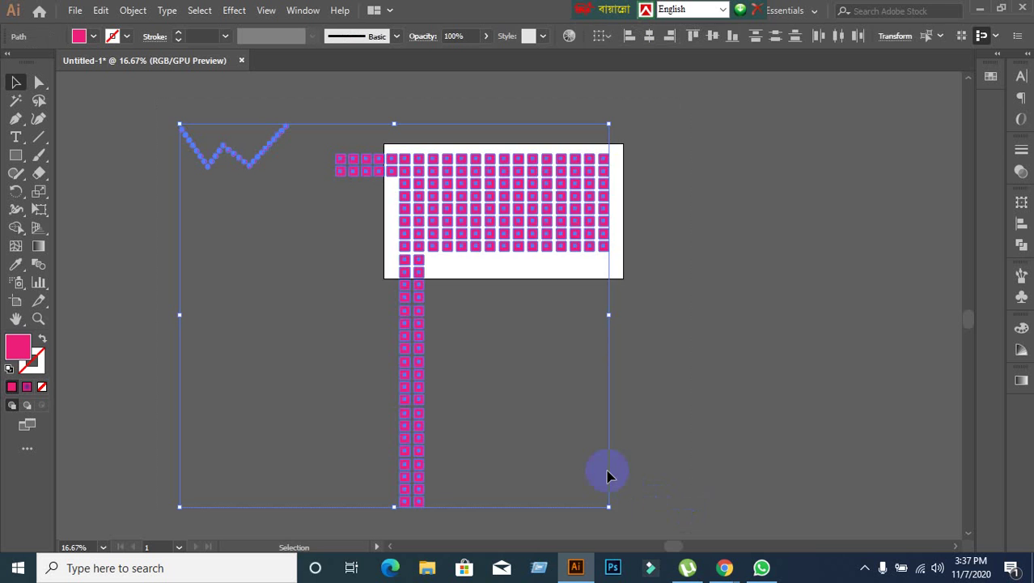
{"action": "key", "text": "Delete"}
{"action": "scroll", "coordinate": [479, 212], "scroll_direction": "up", "scroll_amount": 3}
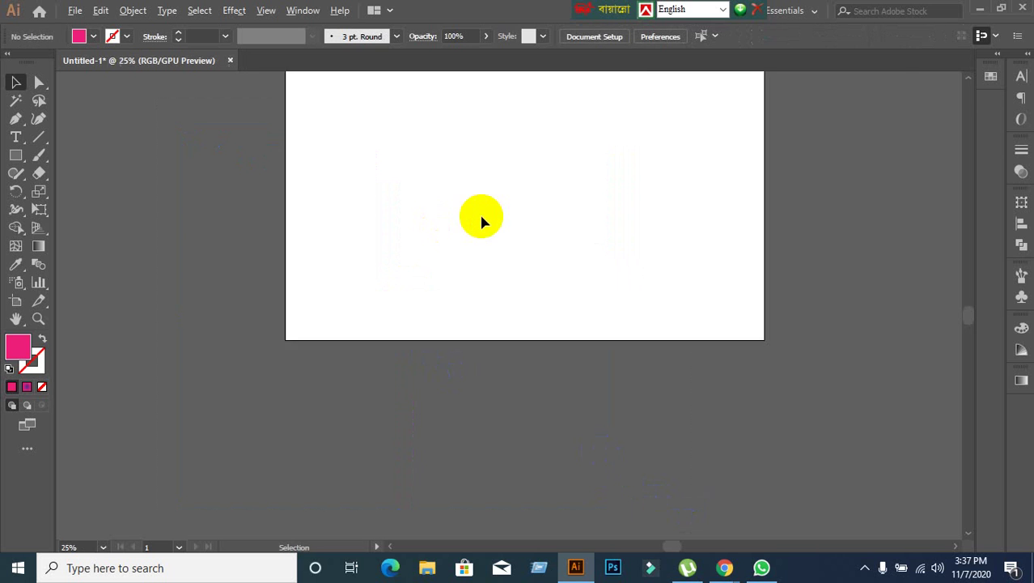
{"action": "left_click_drag", "start_coordinate": [623, 194], "coordinate": [580, 283]}
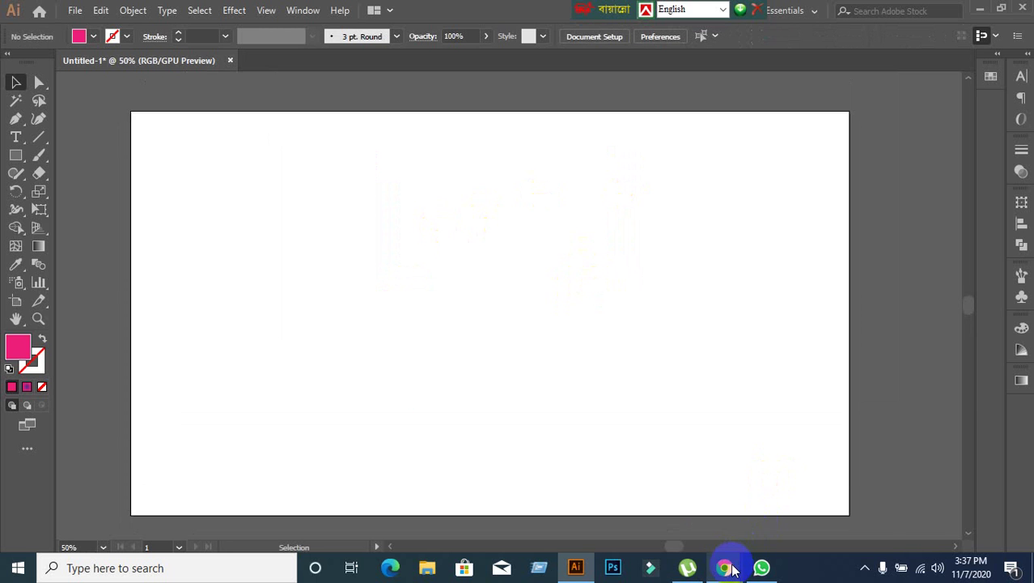
Check the Google Meet call window in Chrome again and switch back to the empty Illustrator artboard.
{"action": "mouse_move", "coordinate": [726, 565]}
{"action": "left_click", "coordinate": [602, 500]}
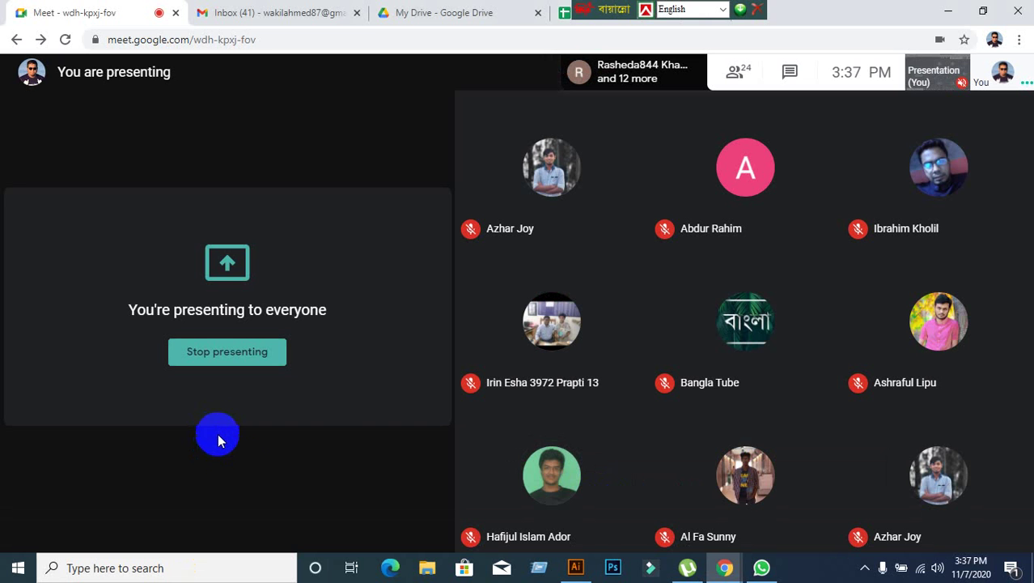
{"action": "left_click", "coordinate": [948, 12]}
{"action": "left_click", "coordinate": [978, 11]}
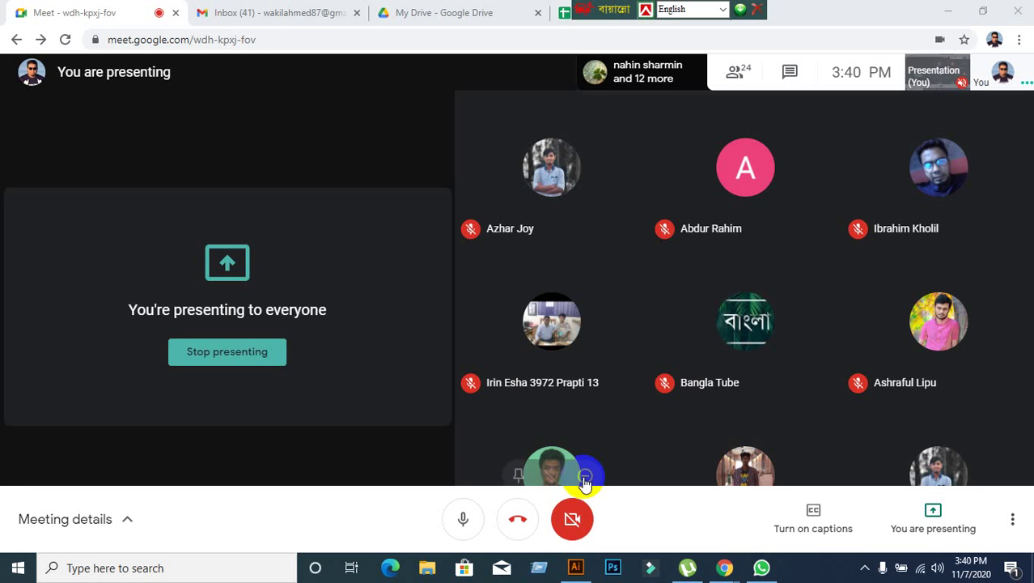
{"action": "left_click", "coordinate": [576, 567]}
{"action": "left_click", "coordinate": [576, 567]}
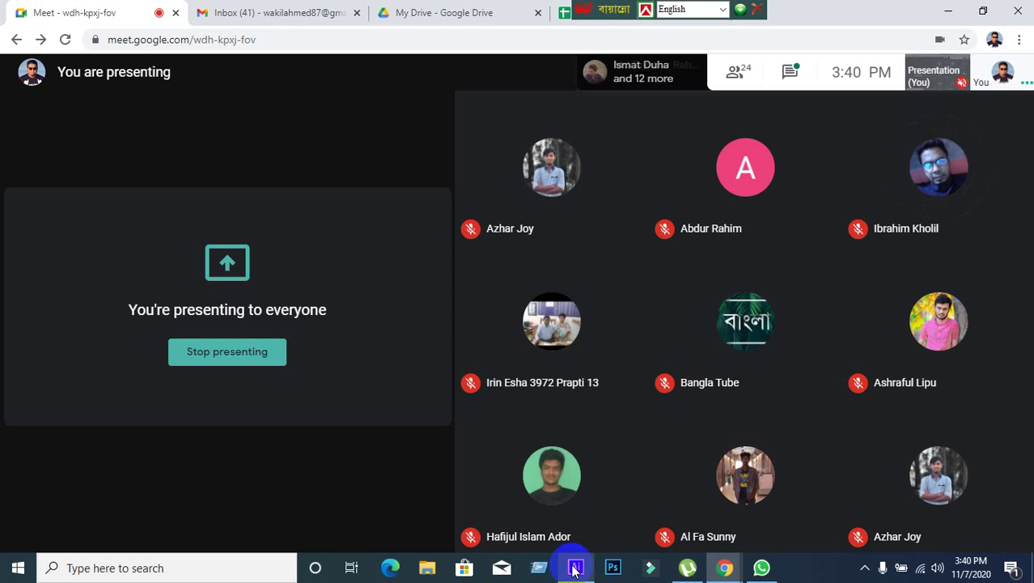
{"action": "left_click", "coordinate": [575, 568]}
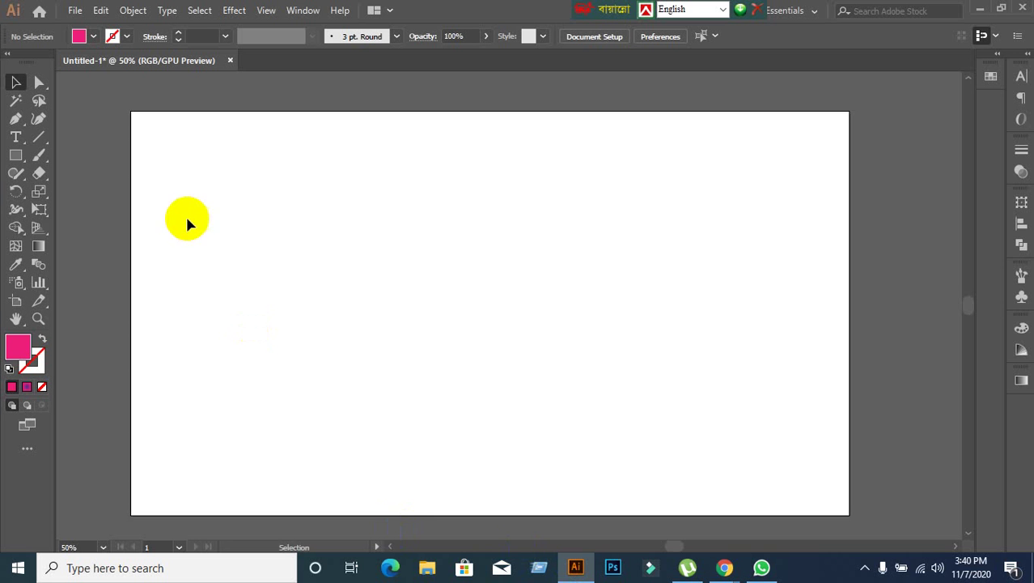
{"action": "left_click", "coordinate": [18, 158]}
{"action": "left_click", "coordinate": [73, 155]}
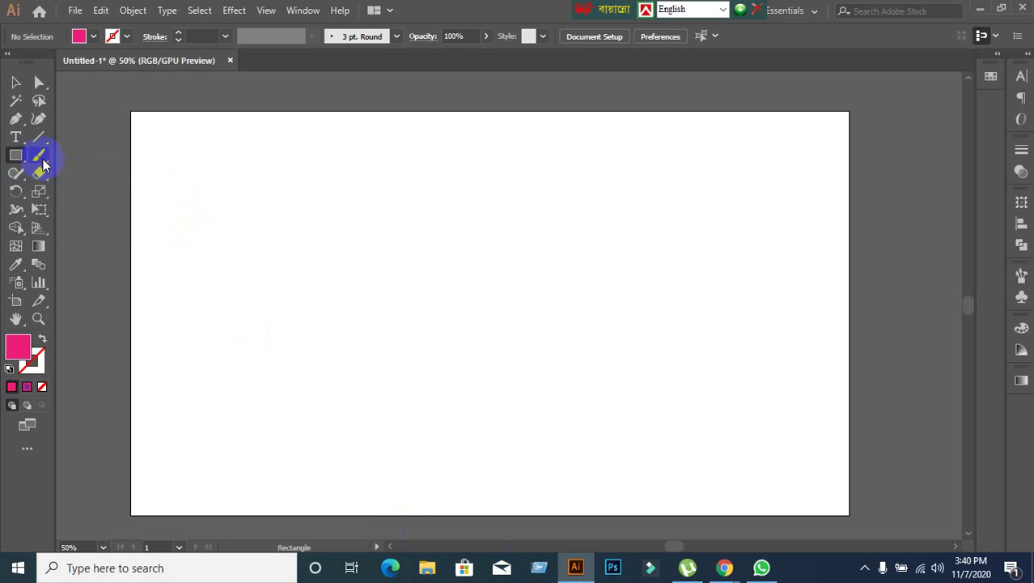
{"action": "left_click_drag", "start_coordinate": [258, 163], "coordinate": [422, 281]}
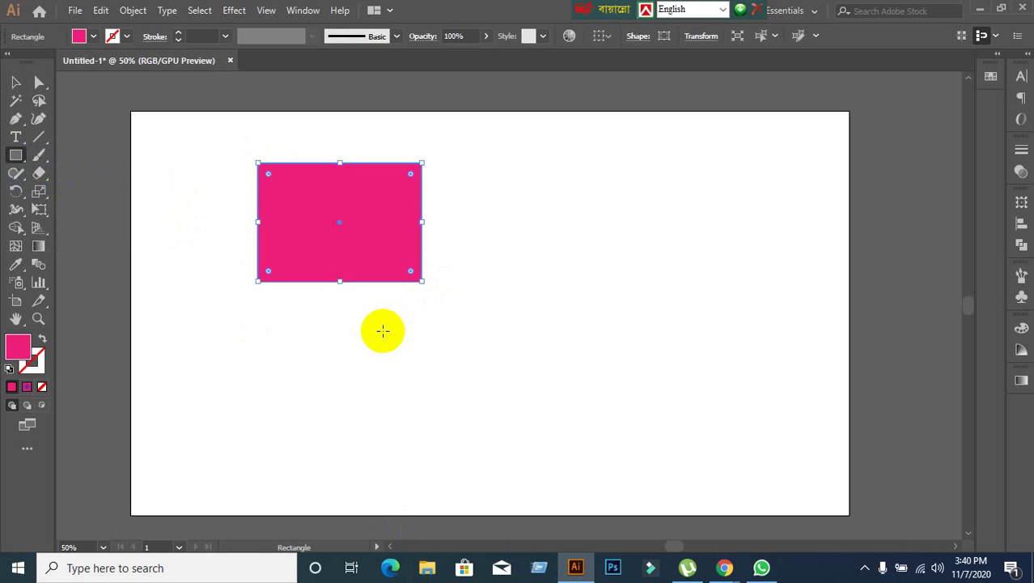
{"action": "key", "text": "Delete"}
{"action": "left_click", "coordinate": [16, 83]}
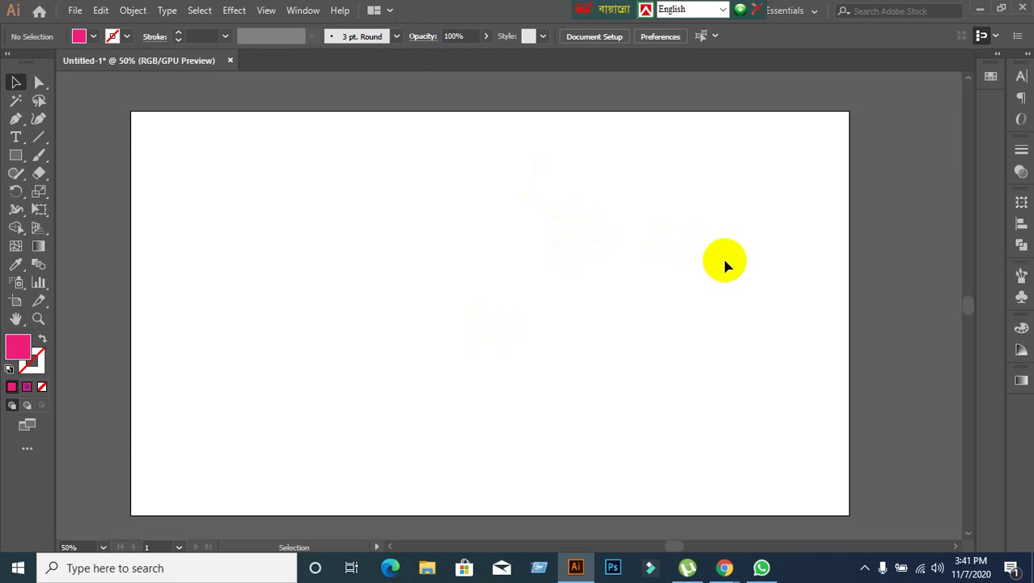
Check the participants in the Google Meet call in Chrome and return to the Illustrator document.
{"action": "left_click", "coordinate": [980, 14]}
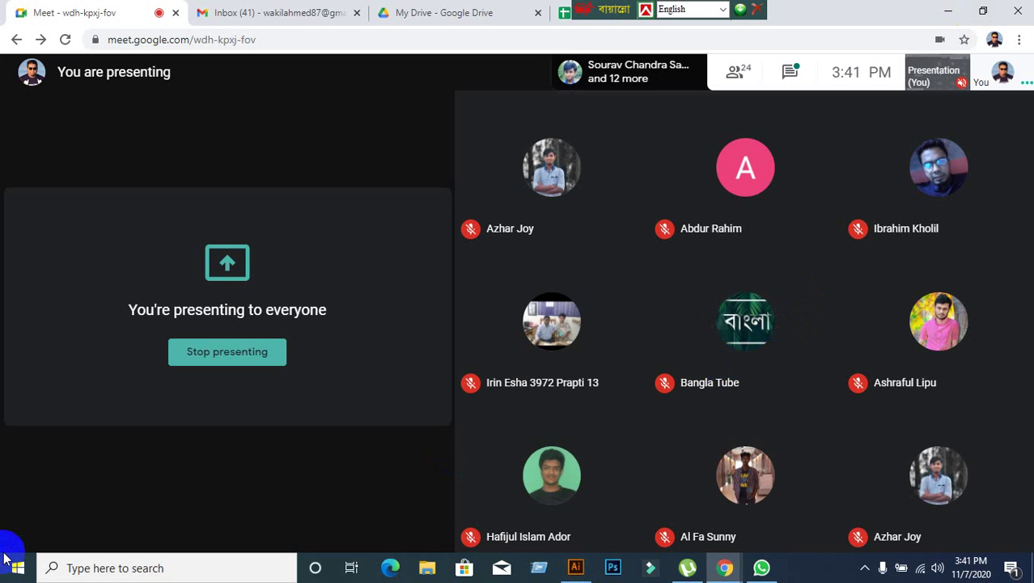
{"action": "left_click", "coordinate": [576, 569]}
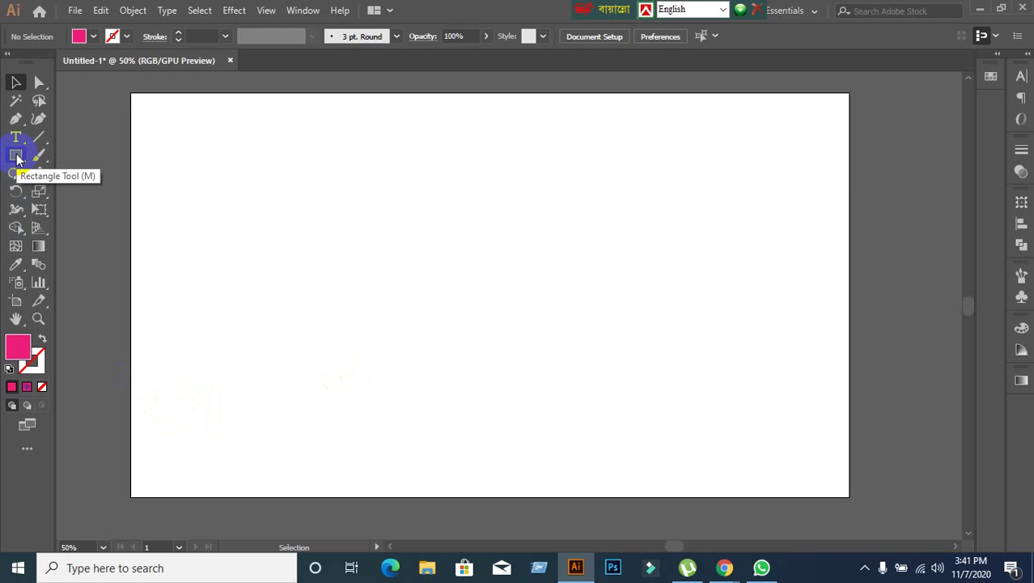
Draw a large pink square without a stroke near the middle of the artboard.
{"action": "left_click_drag", "start_coordinate": [16, 157], "coordinate": [52, 156]}
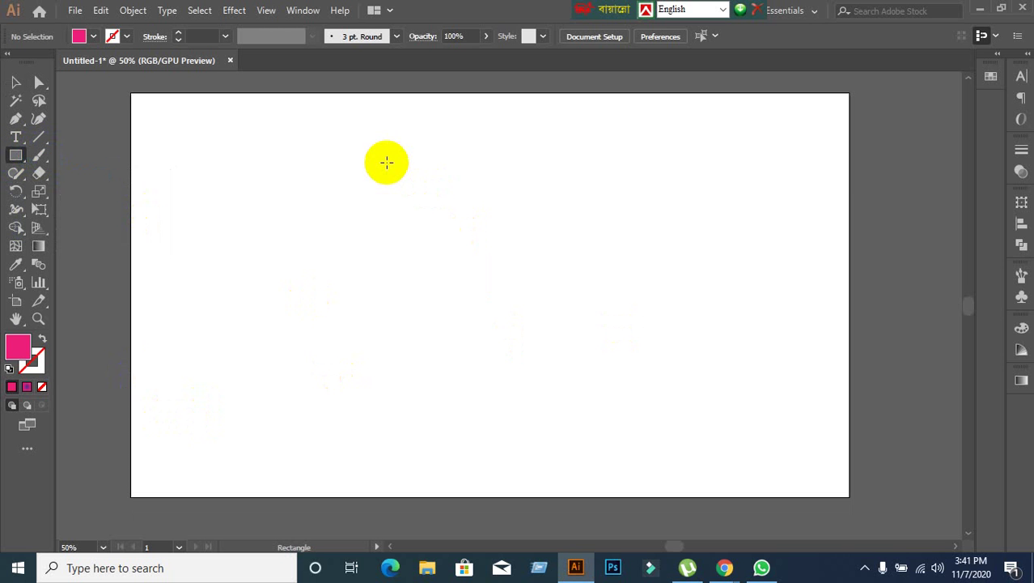
{"action": "left_click_drag", "start_coordinate": [387, 163], "coordinate": [578, 354]}
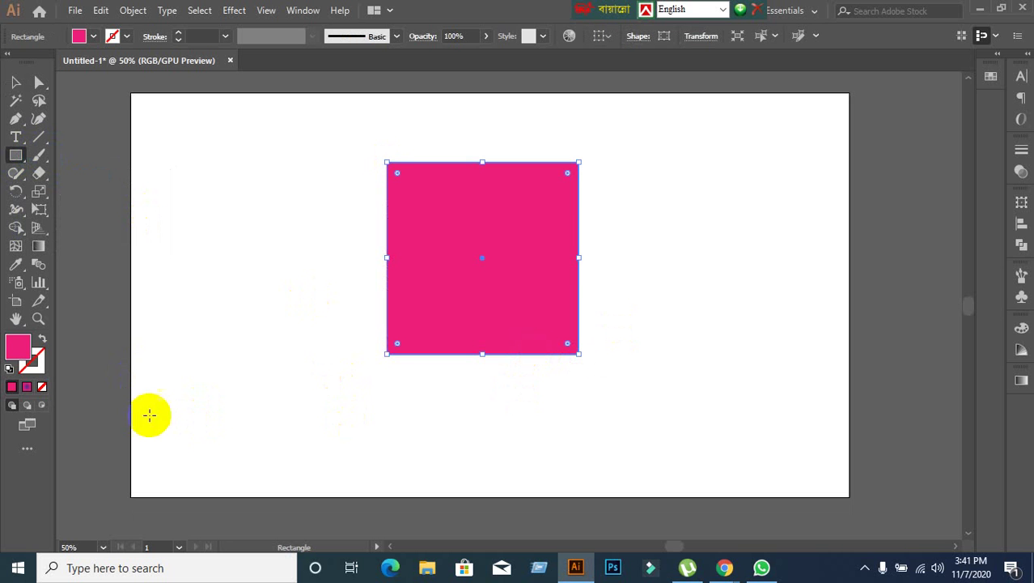
{"action": "left_click", "coordinate": [16, 82]}
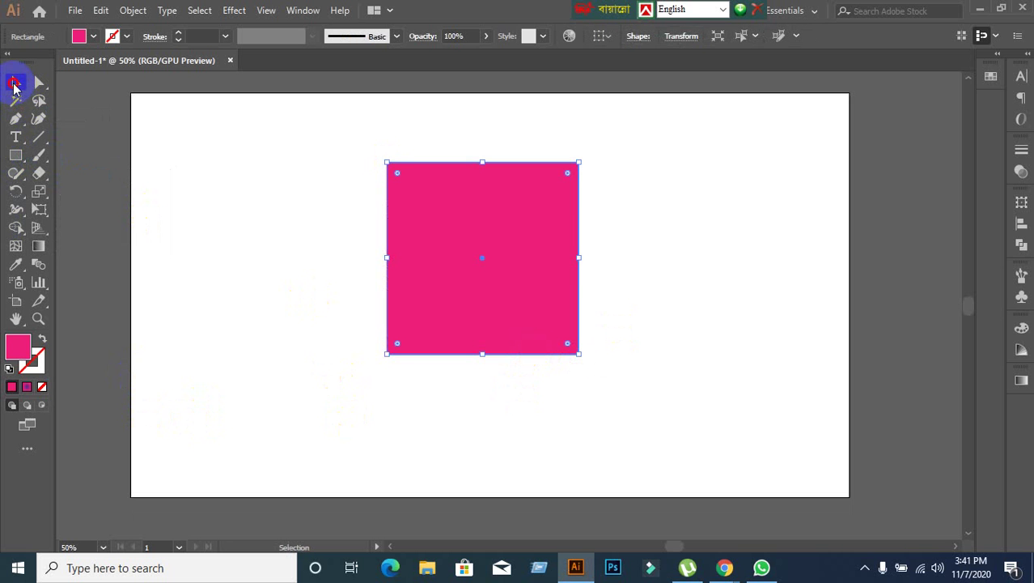
Try Average on the square's anchor points with the Horizontal axis, keeping the dialog clear of the shape, and undo the averaging.
{"action": "right_click", "coordinate": [421, 198]}
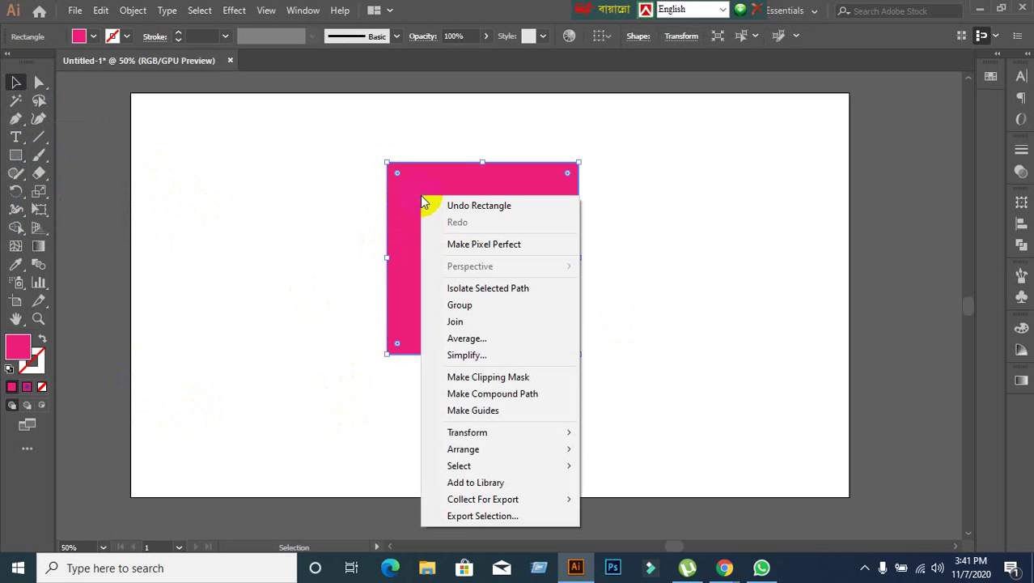
{"action": "mouse_move", "coordinate": [465, 453]}
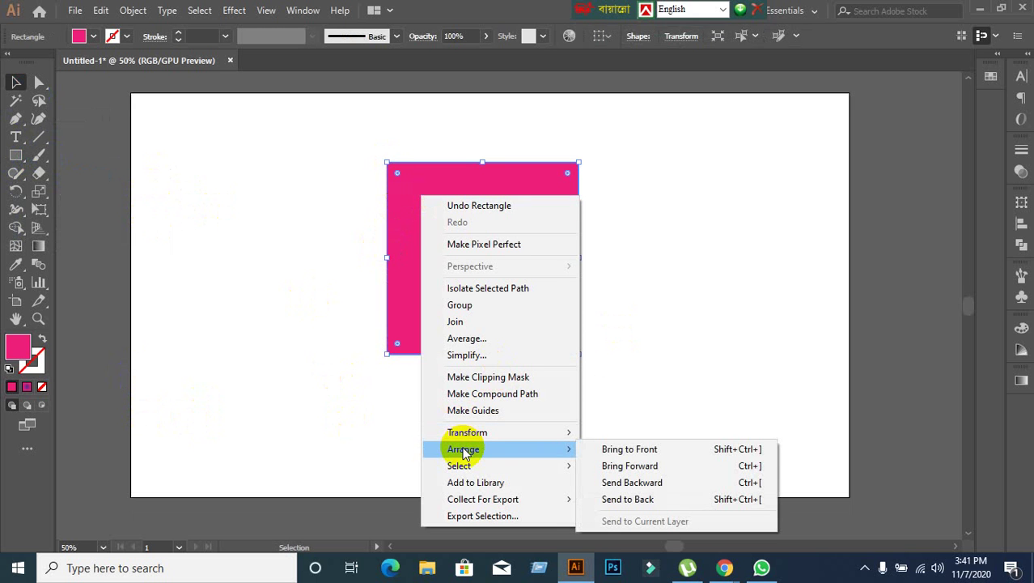
{"action": "left_click", "coordinate": [484, 342]}
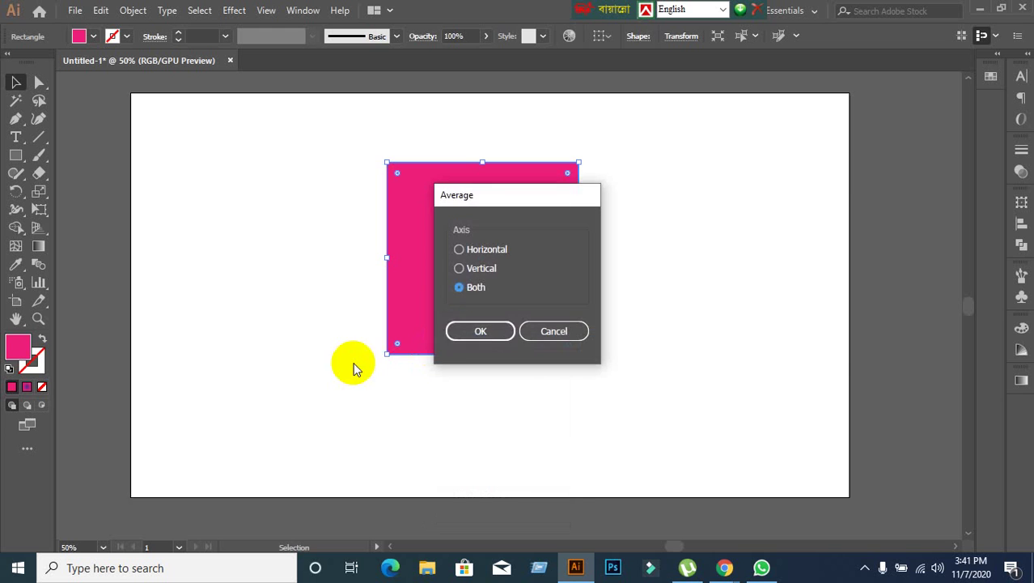
{"action": "left_click_drag", "start_coordinate": [531, 199], "coordinate": [802, 184]}
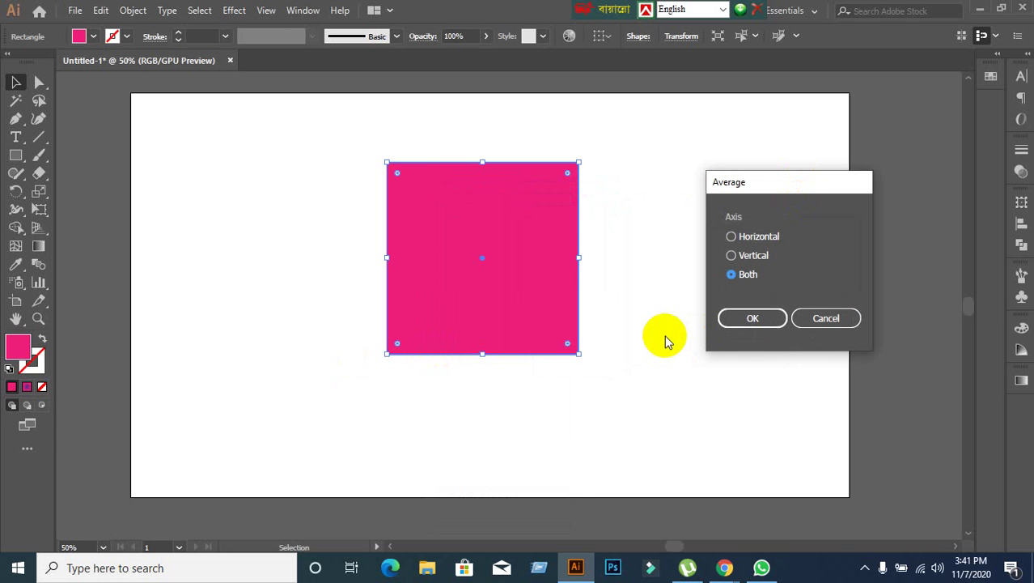
{"action": "left_click", "coordinate": [746, 276]}
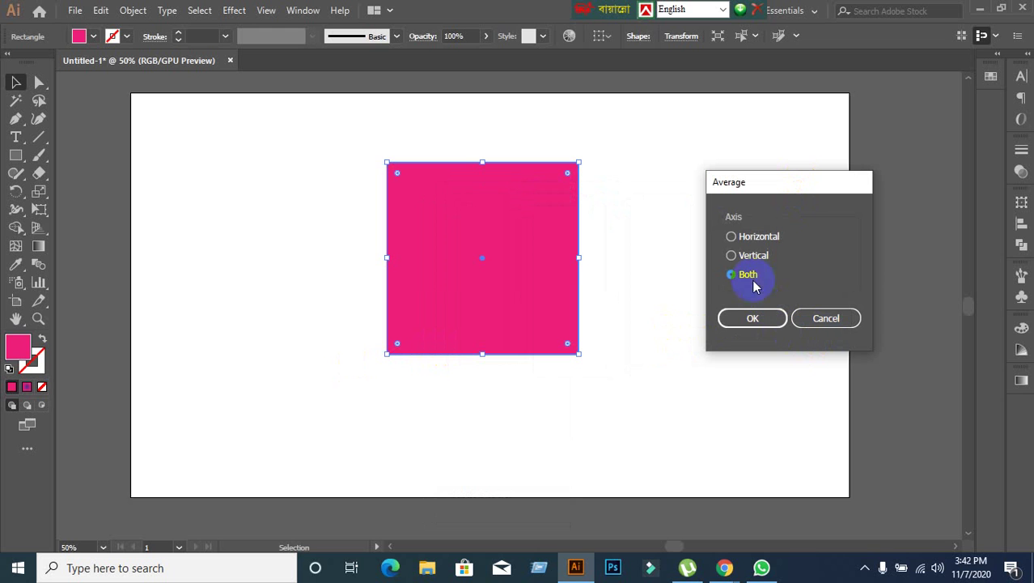
{"action": "left_click", "coordinate": [733, 236]}
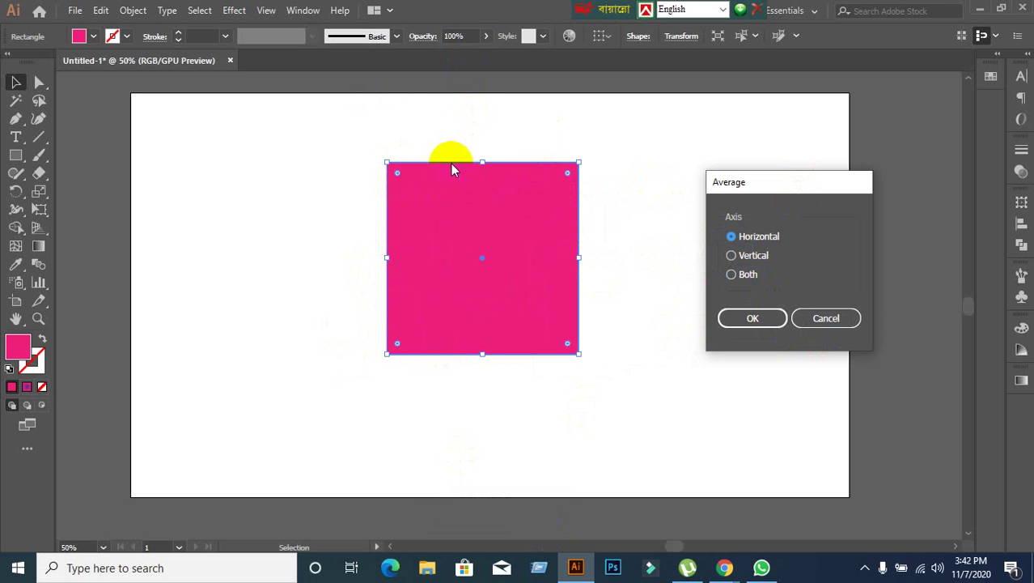
{"action": "left_click", "coordinate": [746, 320]}
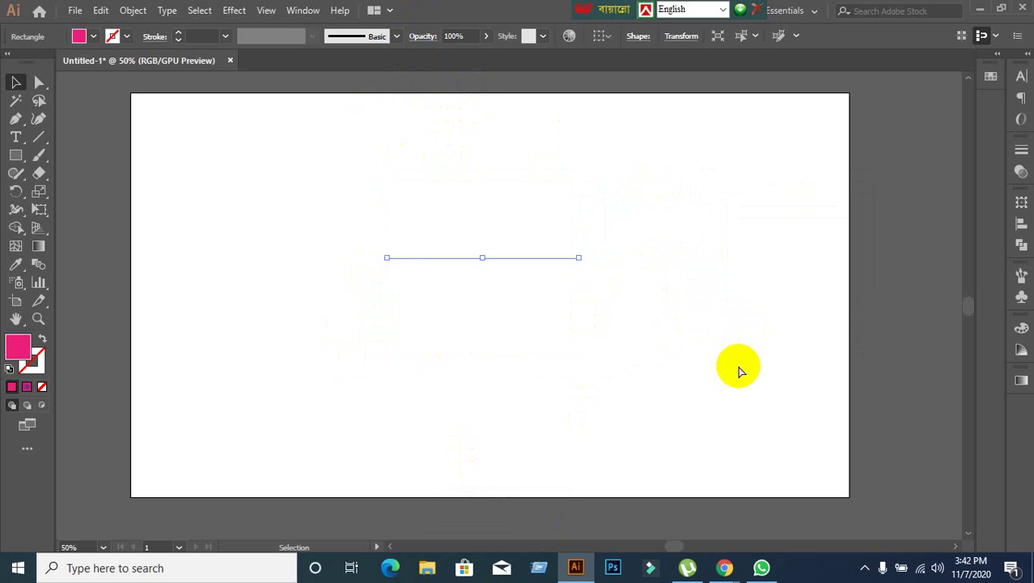
{"action": "key", "text": "ctrl+z"}
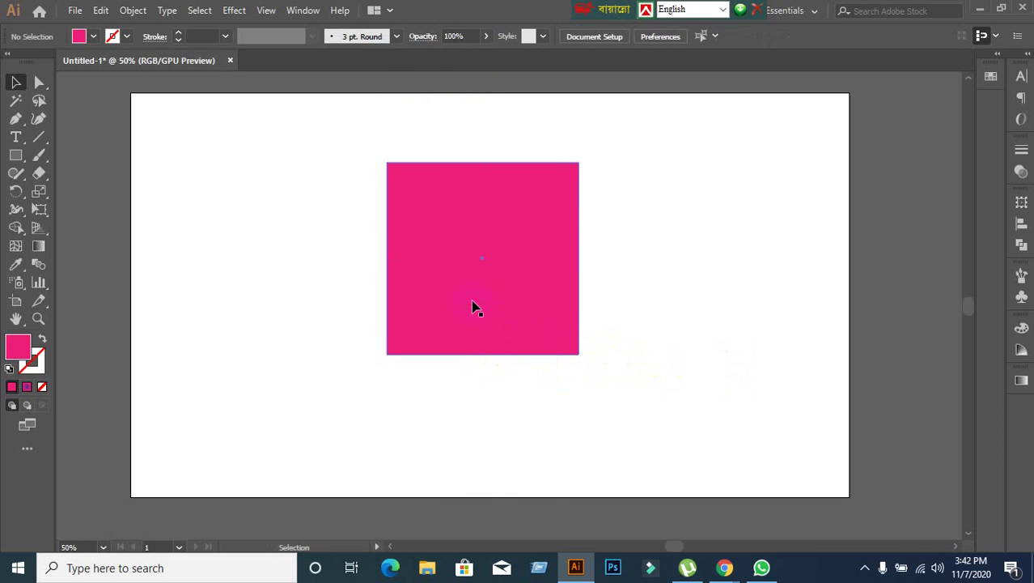
Move the square slightly left and test Average on its Horizontal axis, undoing the averaging after inspecting the collapsed line.
{"action": "left_click_drag", "start_coordinate": [474, 306], "coordinate": [451, 305]}
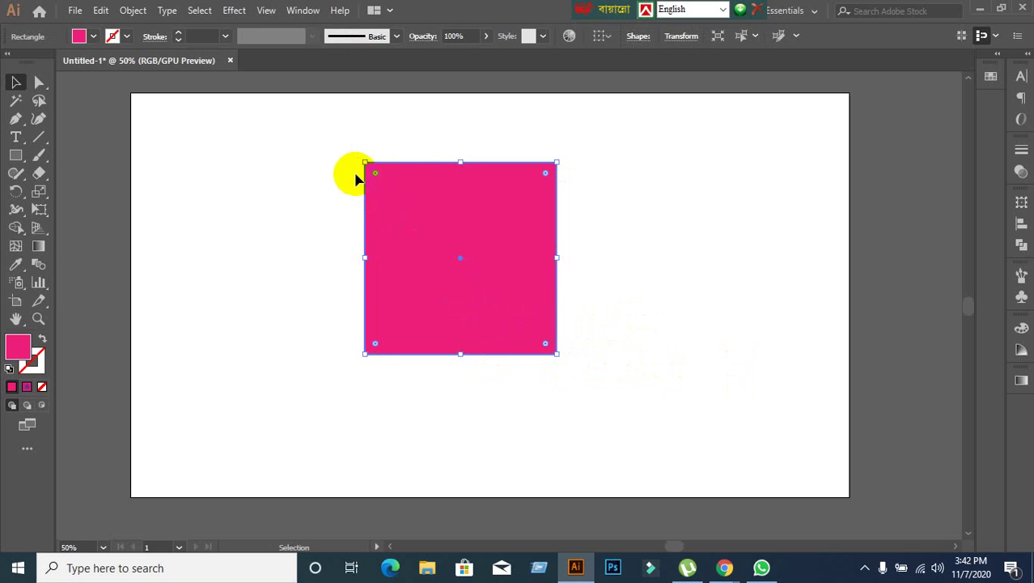
{"action": "right_click", "coordinate": [432, 218]}
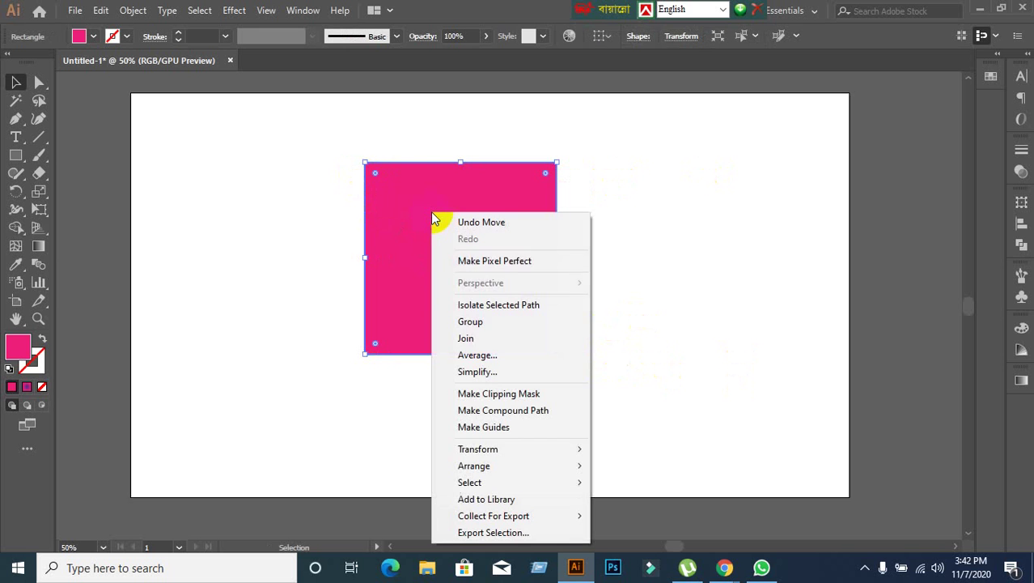
{"action": "left_click", "coordinate": [470, 355]}
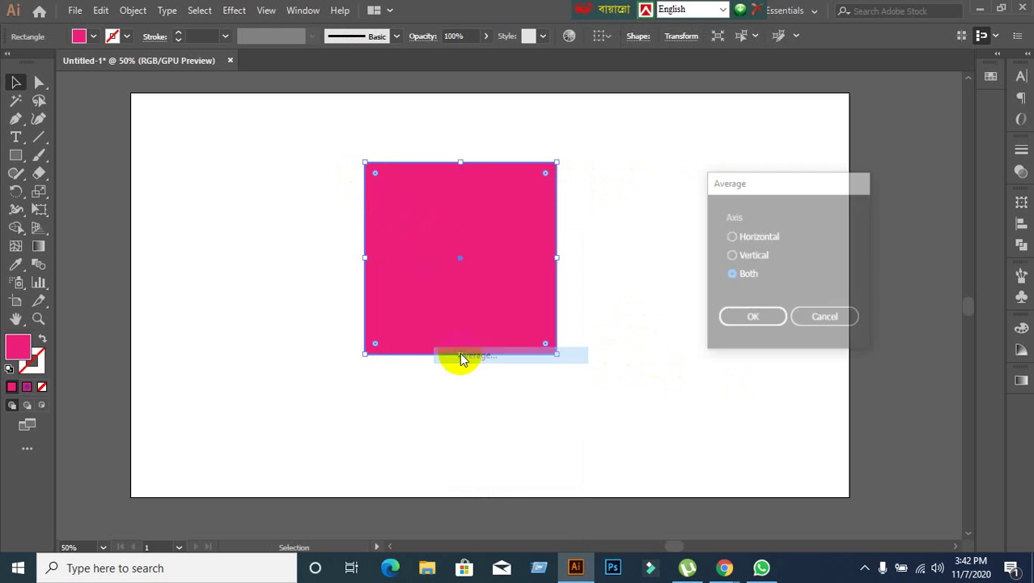
{"action": "left_click", "coordinate": [732, 237]}
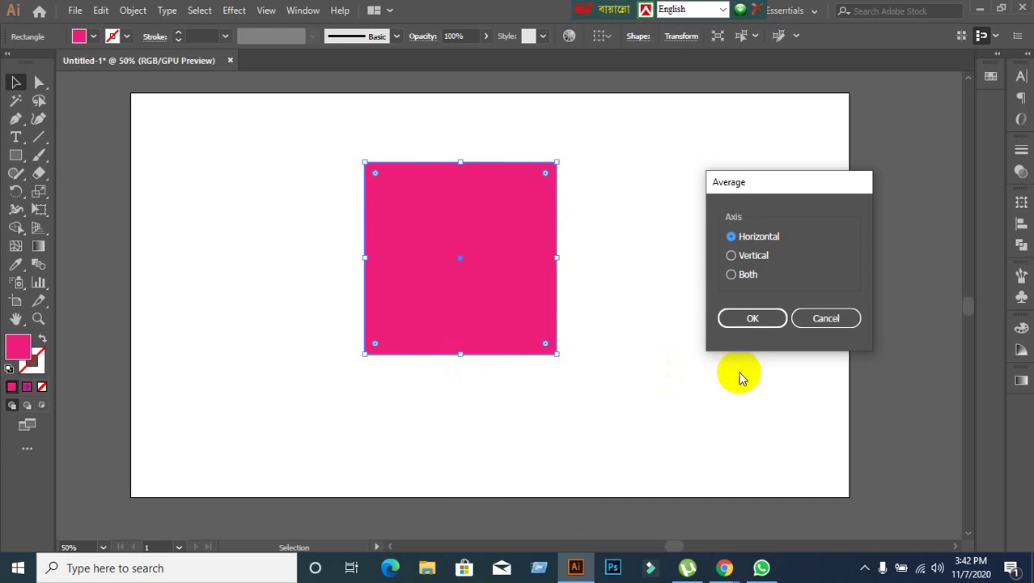
{"action": "left_click", "coordinate": [753, 322]}
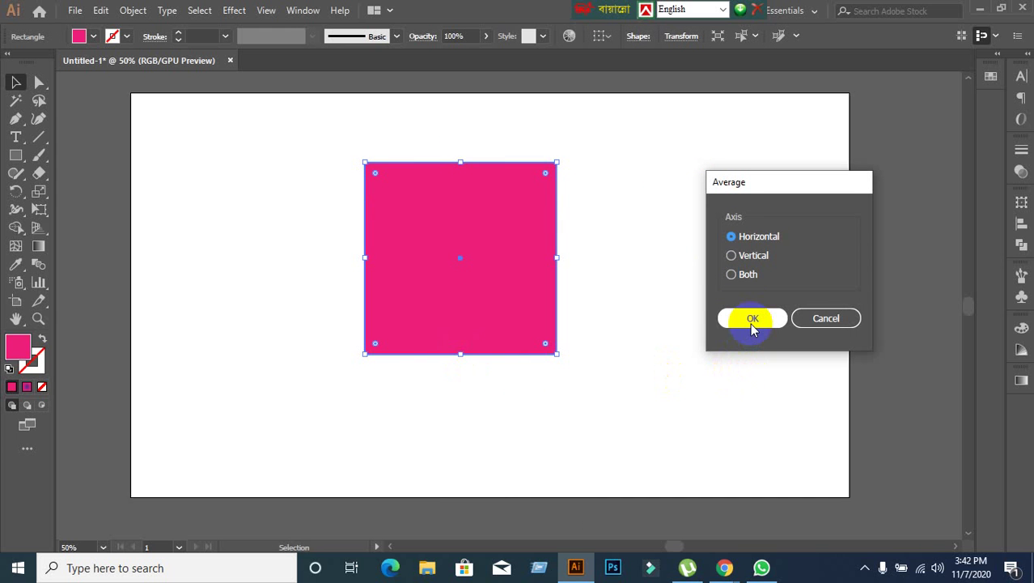
{"action": "left_click", "coordinate": [752, 322]}
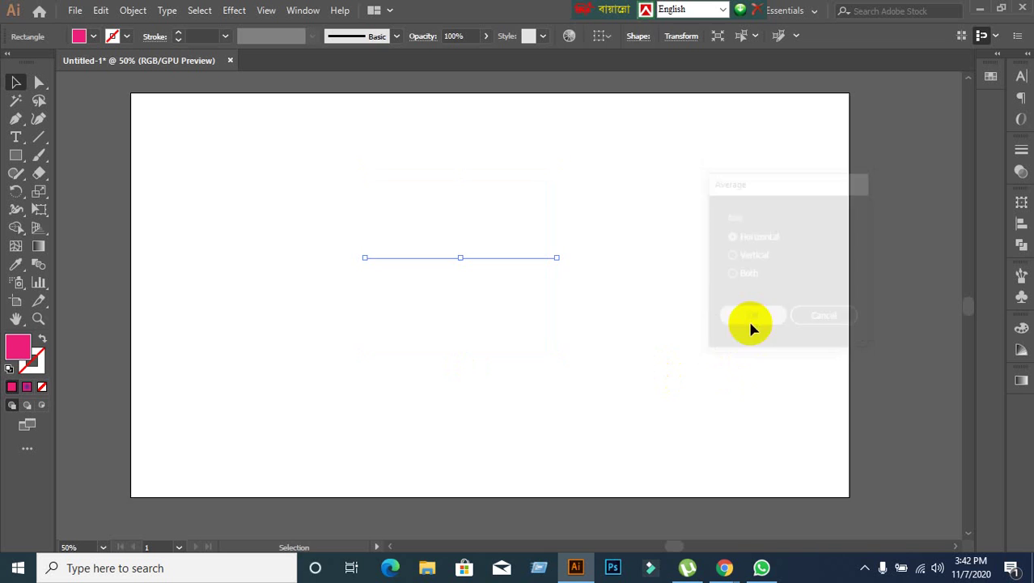
{"action": "left_click", "coordinate": [458, 310]}
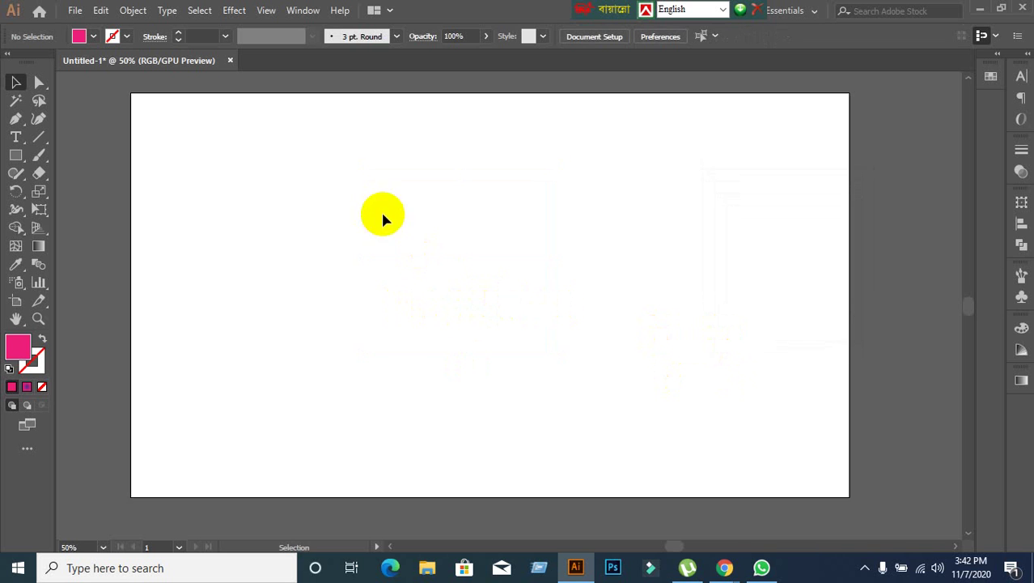
{"action": "left_click_drag", "start_coordinate": [383, 215], "coordinate": [468, 285]}
{"action": "key", "text": "ctrl+1"}
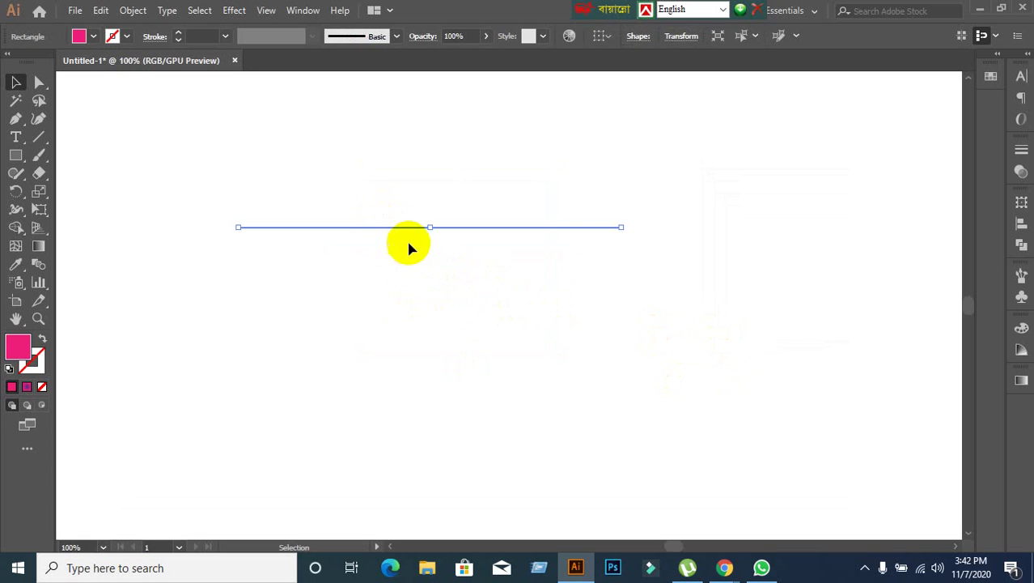
{"action": "left_click", "coordinate": [168, 188]}
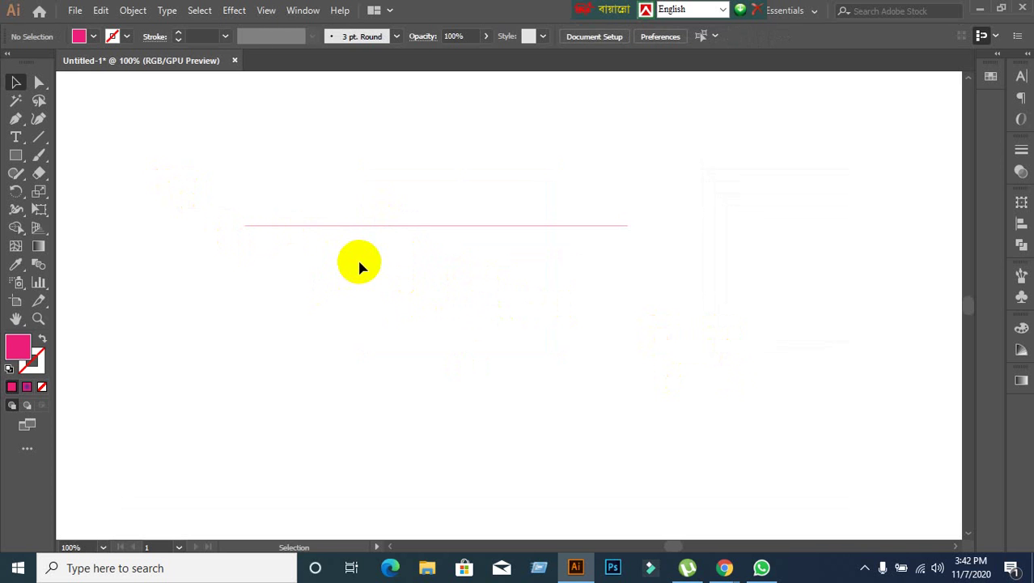
{"action": "key", "text": "ctrl+z"}
Average the square's anchor points along the Horizontal axis once more and undo the collapse.
{"action": "right_click", "coordinate": [408, 252]}
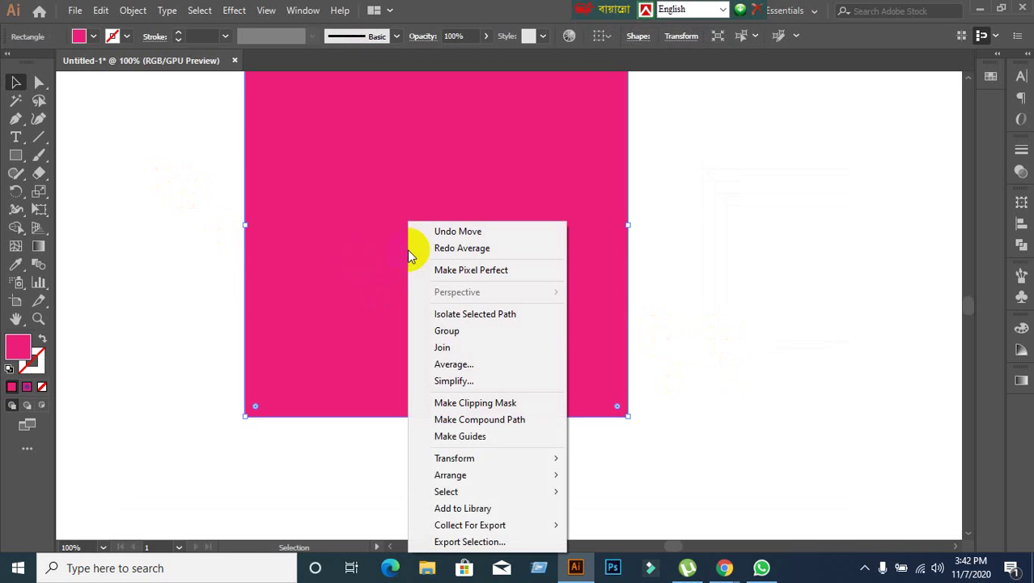
{"action": "left_click", "coordinate": [457, 366]}
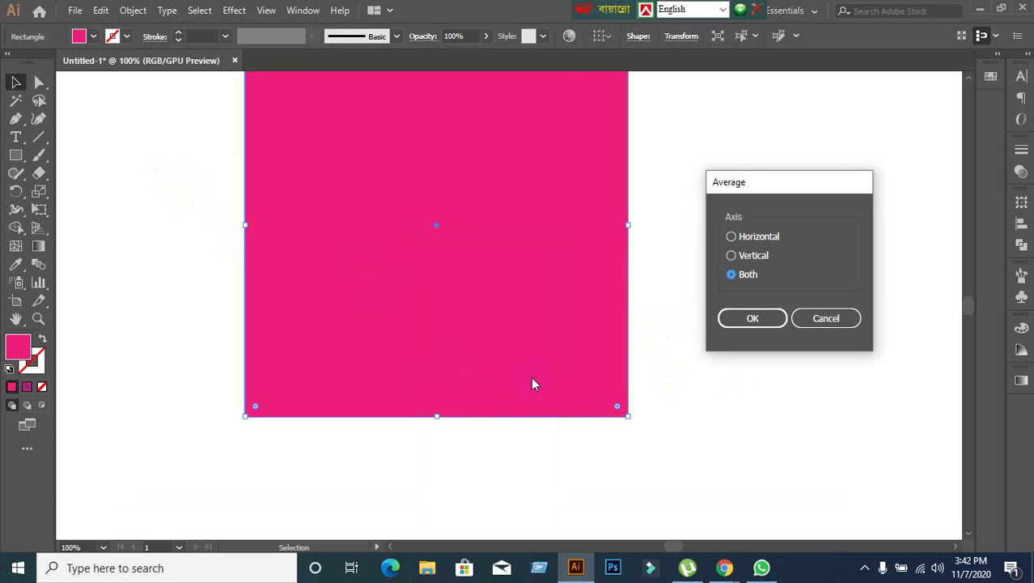
{"action": "left_click", "coordinate": [732, 237]}
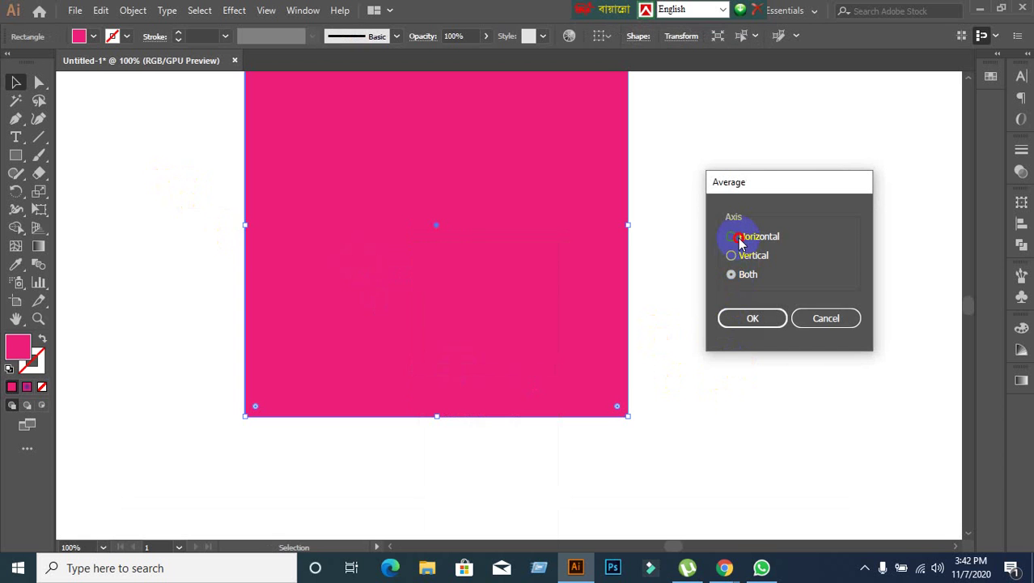
{"action": "left_click", "coordinate": [751, 316]}
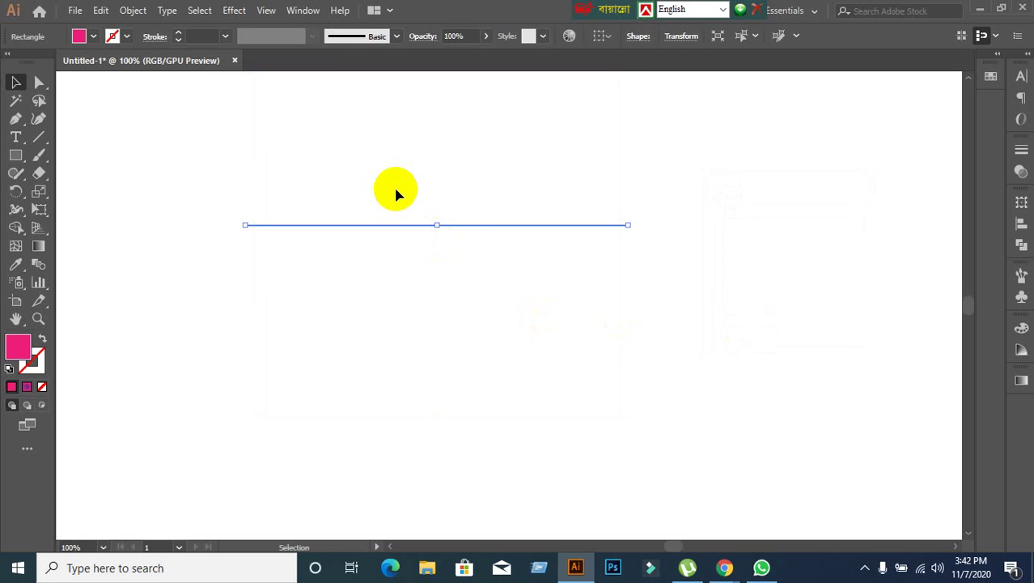
{"action": "key", "text": "ctrl+z"}
Average the square's anchor points along the Vertical axis, inspect the collapsed line, and undo the averaging.
{"action": "right_click", "coordinate": [404, 204]}
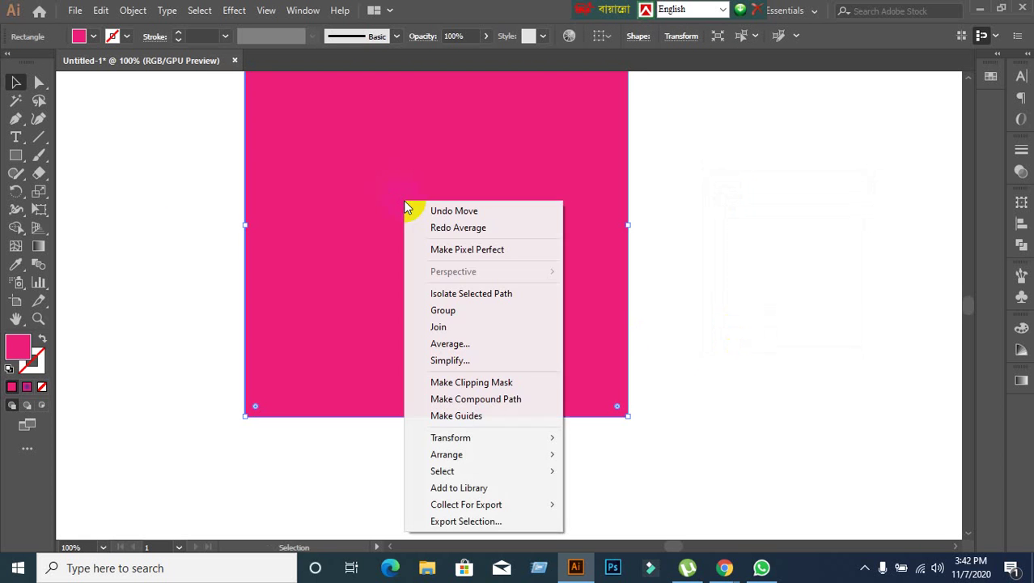
{"action": "left_click", "coordinate": [474, 343]}
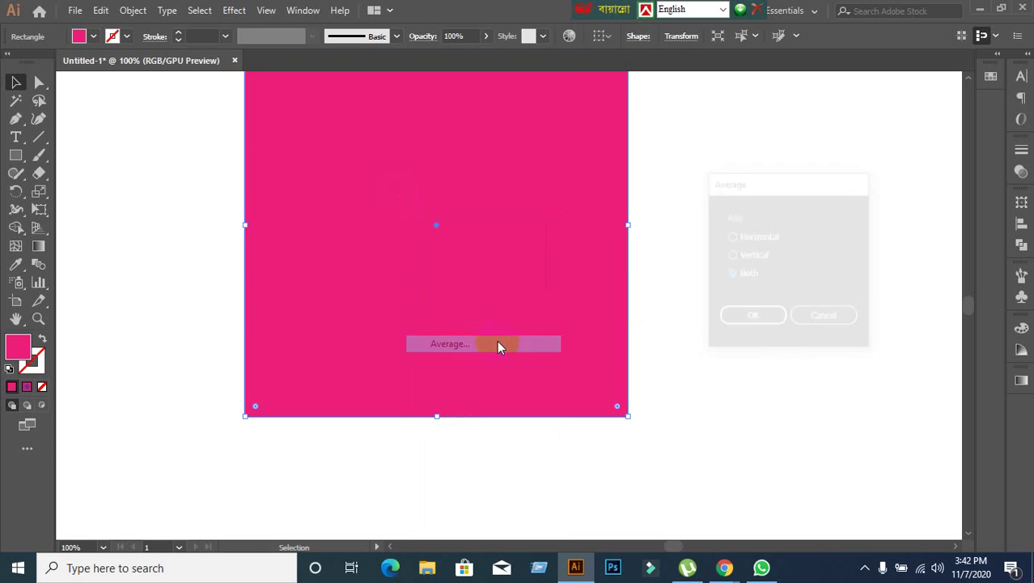
{"action": "left_click", "coordinate": [733, 255]}
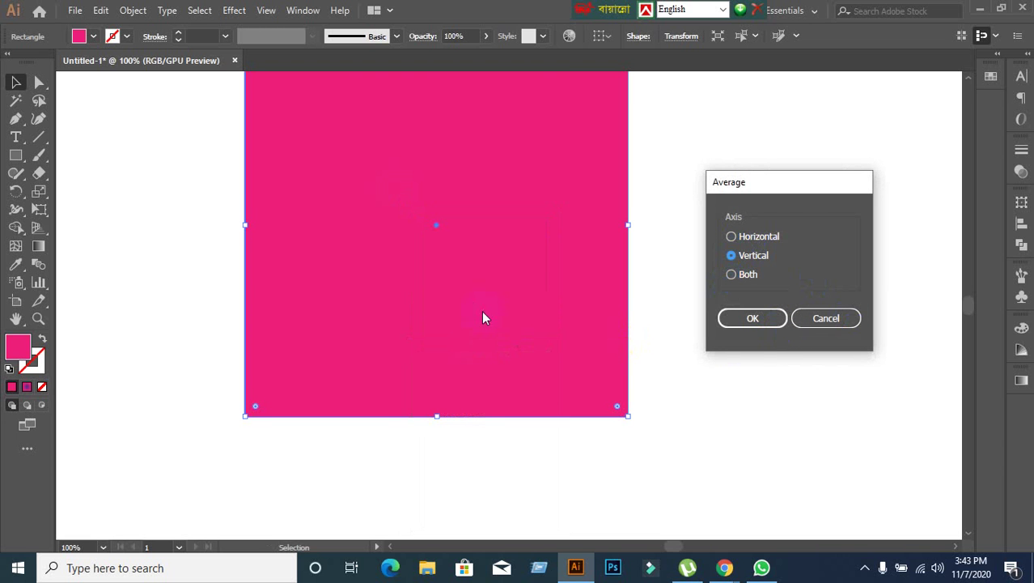
{"action": "left_click", "coordinate": [752, 320]}
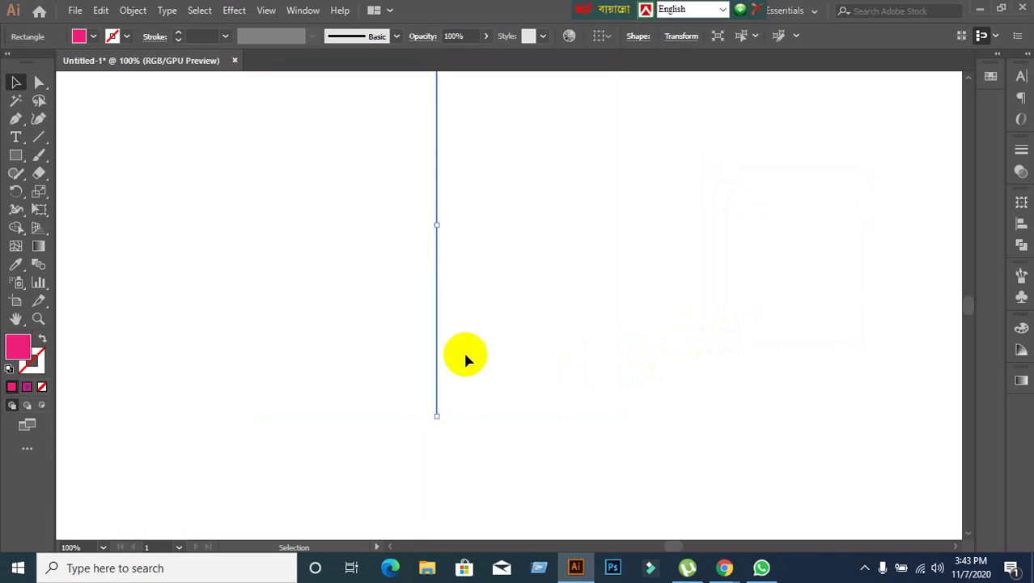
{"action": "left_click", "coordinate": [519, 284]}
{"action": "left_click_drag", "start_coordinate": [369, 241], "coordinate": [537, 404]}
{"action": "key", "text": "ctrl"}
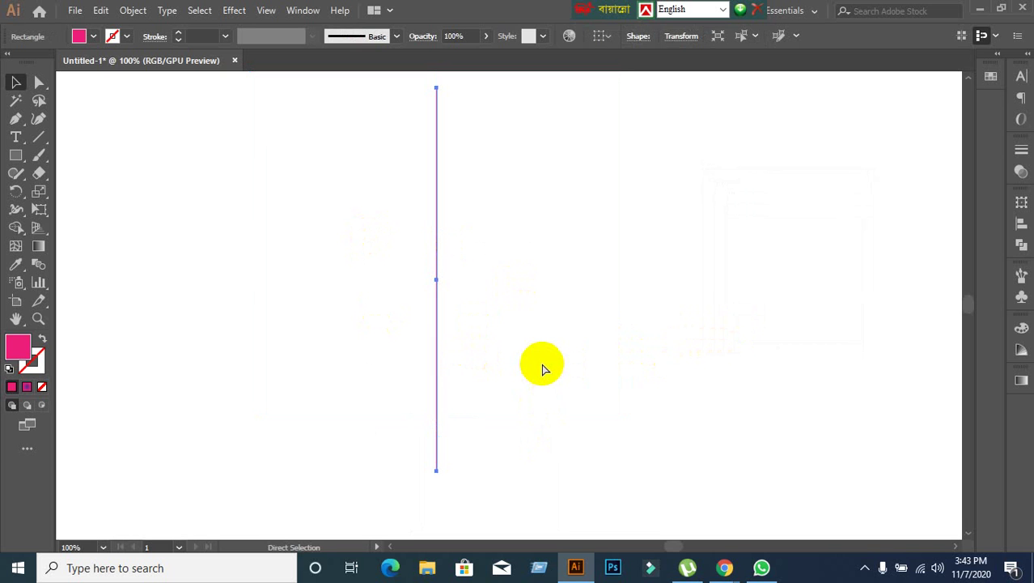
{"action": "key", "text": "ctrl+z"}
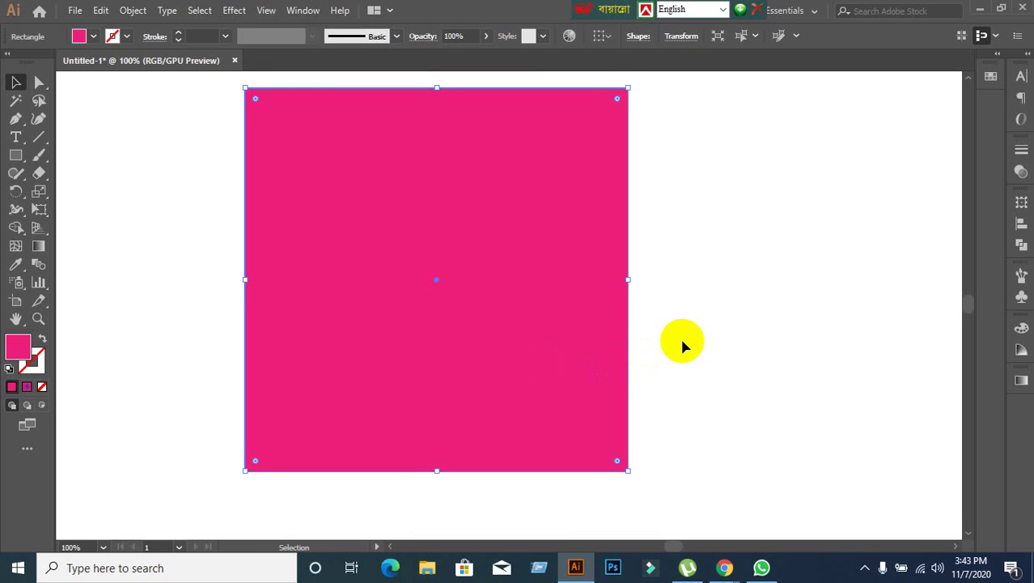
Average the square's anchor points on both axes, inspect the collapsed point, and undo the averaging.
{"action": "right_click", "coordinate": [446, 222]}
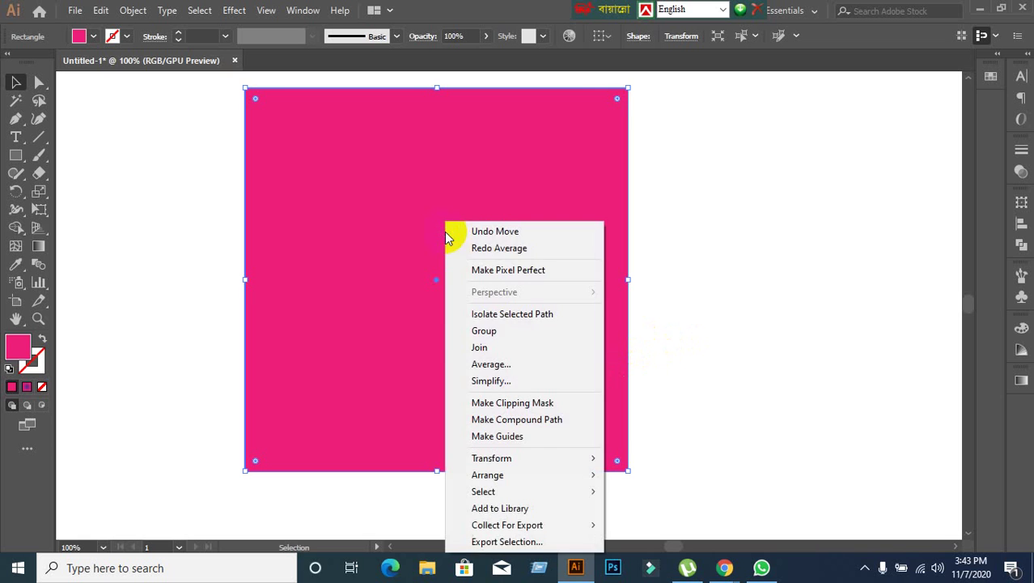
{"action": "left_click", "coordinate": [504, 366]}
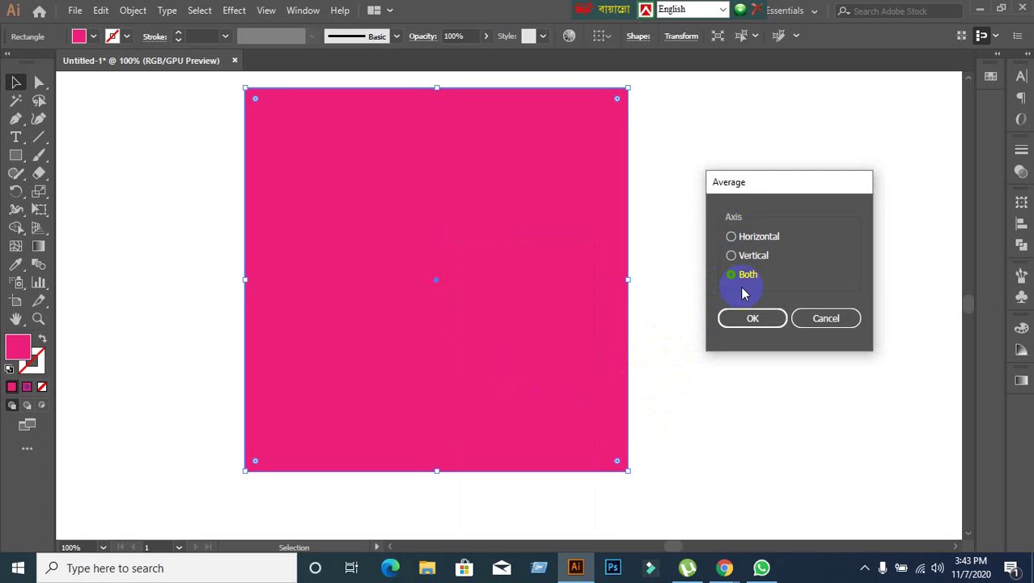
{"action": "left_click", "coordinate": [751, 317]}
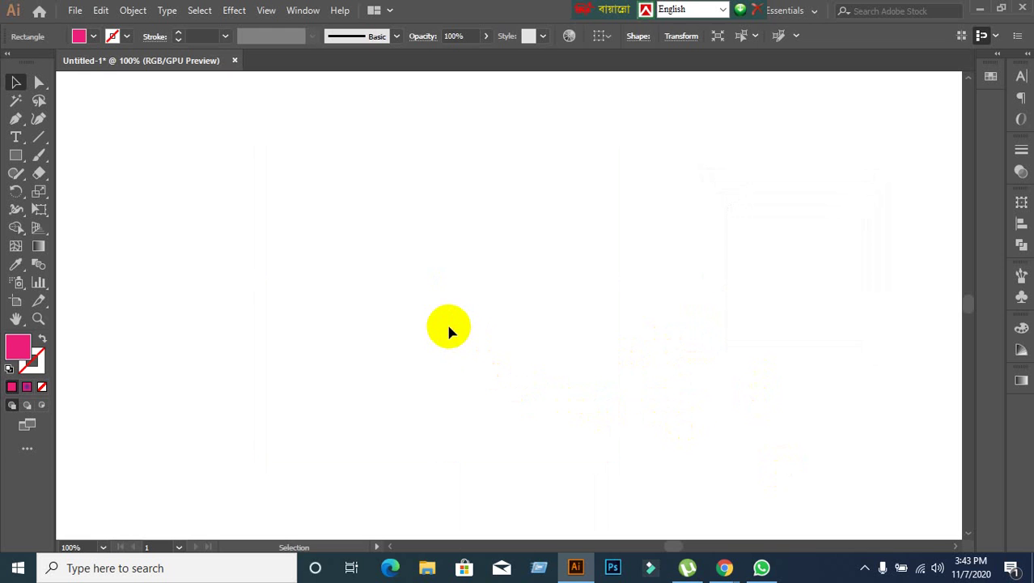
{"action": "left_click", "coordinate": [446, 321]}
{"action": "left_click_drag", "start_coordinate": [392, 260], "coordinate": [418, 347]}
{"action": "scroll", "coordinate": [415, 304], "scroll_direction": "up", "scroll_amount": 4}
{"action": "key", "text": "a"}
{"action": "left_click", "coordinate": [664, 192]}
{"action": "left_click", "coordinate": [656, 249]}
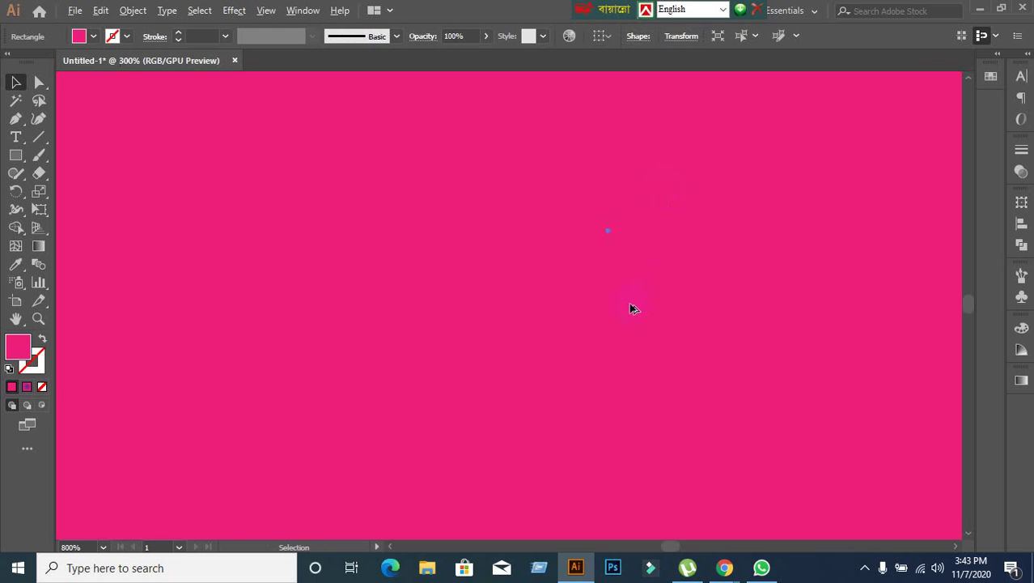
{"action": "key", "text": "ctrl+0"}
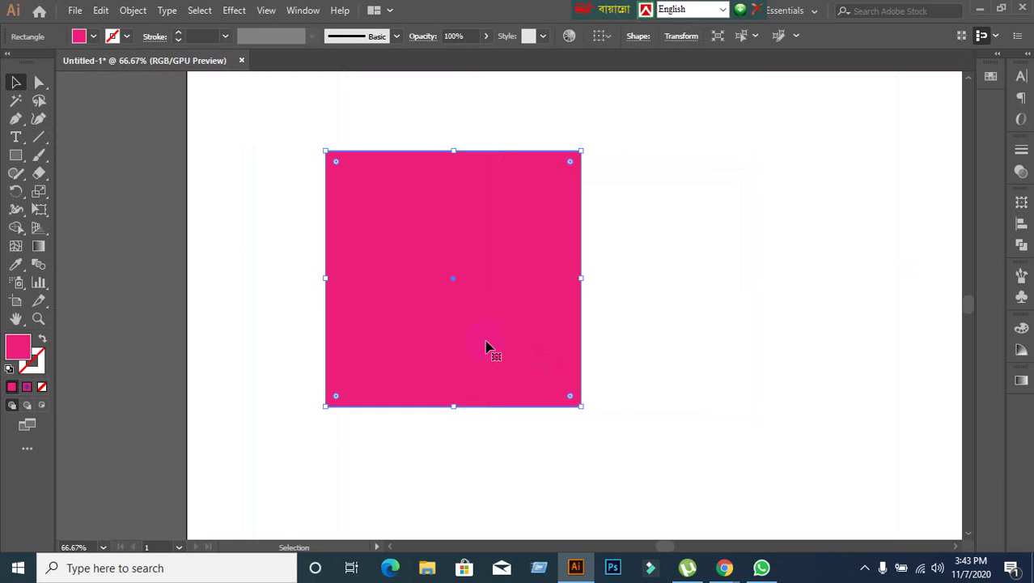
Delete the square and draw a tall, narrow pink rectangle in its place.
{"action": "key", "text": "Delete"}
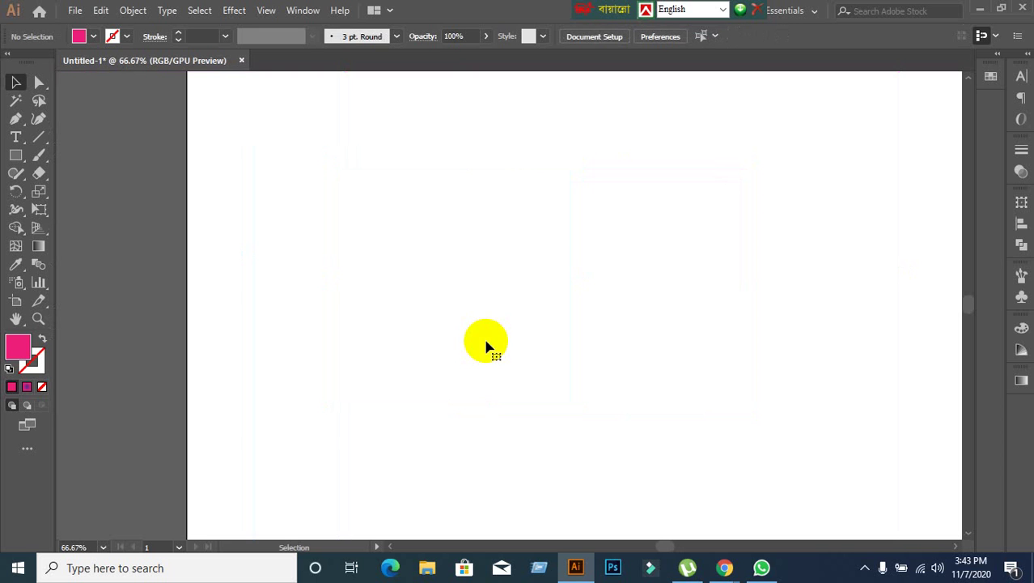
{"action": "left_click", "coordinate": [15, 156]}
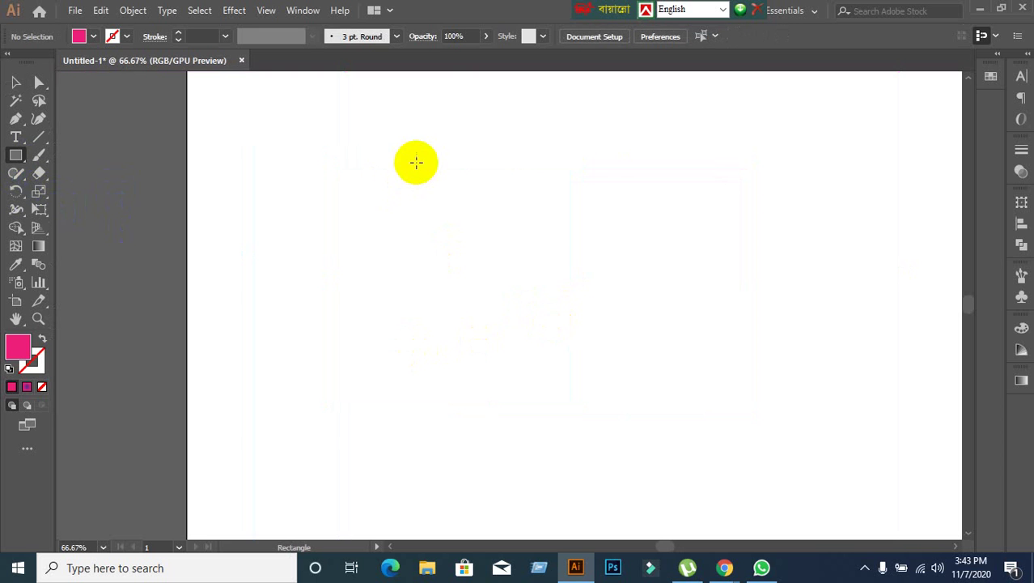
{"action": "left_click_drag", "start_coordinate": [417, 163], "coordinate": [519, 375]}
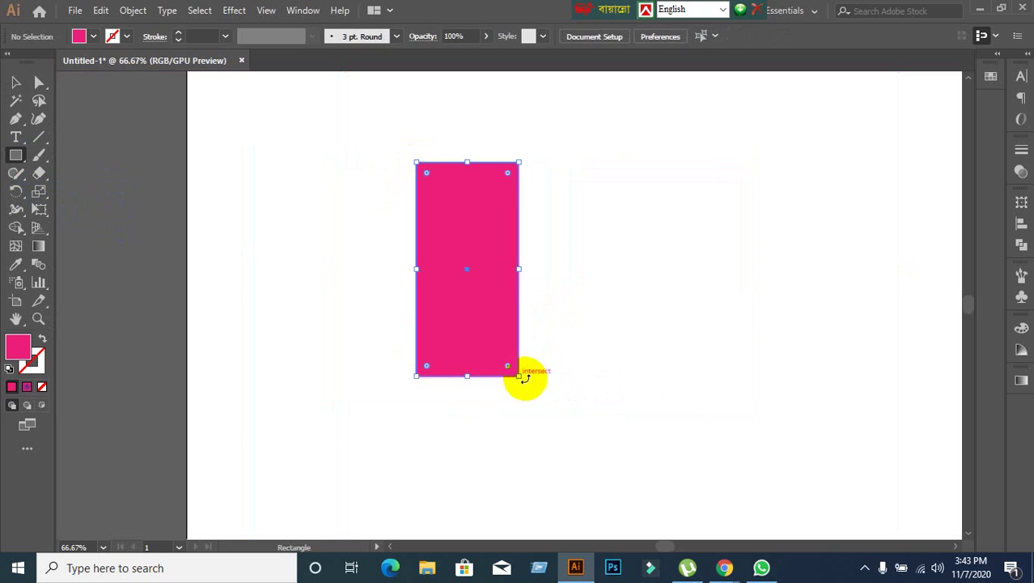
{"action": "left_click", "coordinate": [15, 82]}
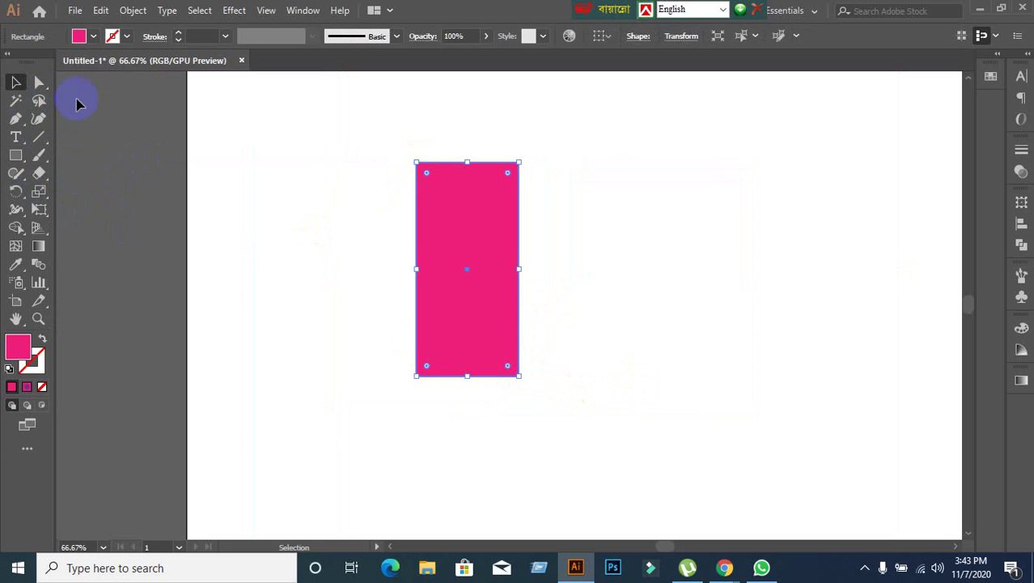
{"action": "left_click", "coordinate": [279, 120]}
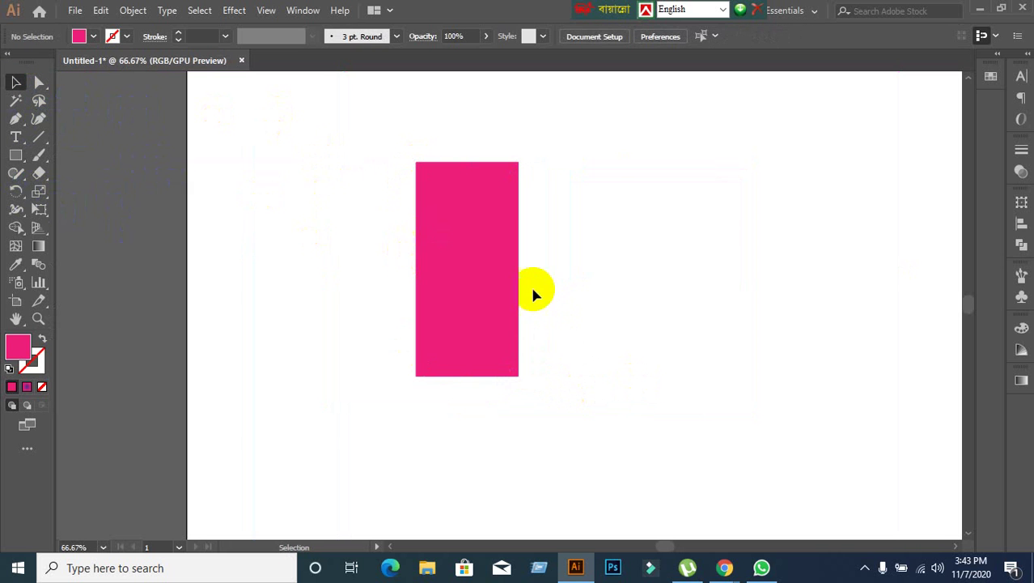
Average only the tall rectangle's two upper corner anchor points on both axes to form an upright triangle.
{"action": "left_click", "coordinate": [497, 279]}
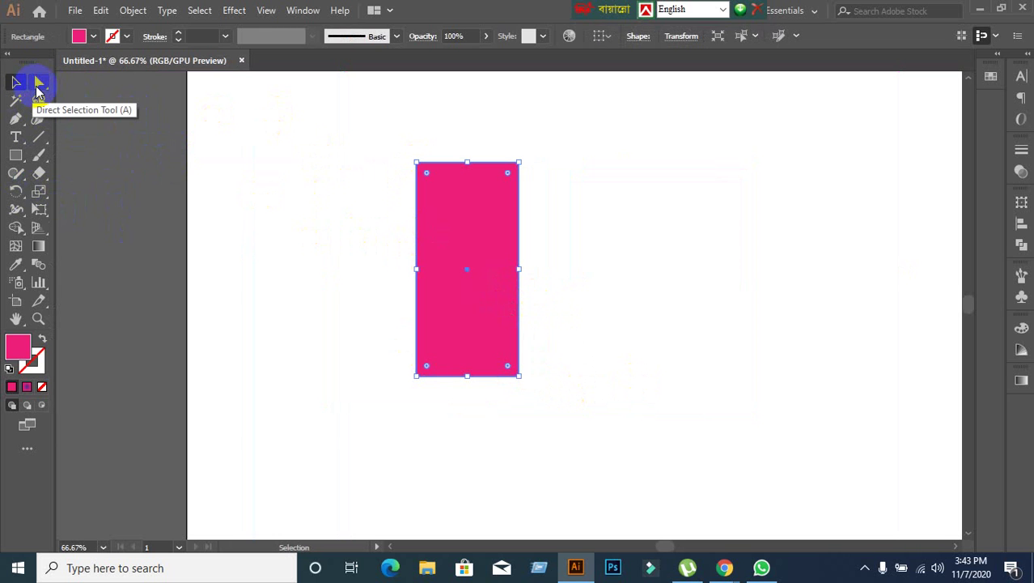
{"action": "left_click_drag", "start_coordinate": [38, 91], "coordinate": [97, 90]}
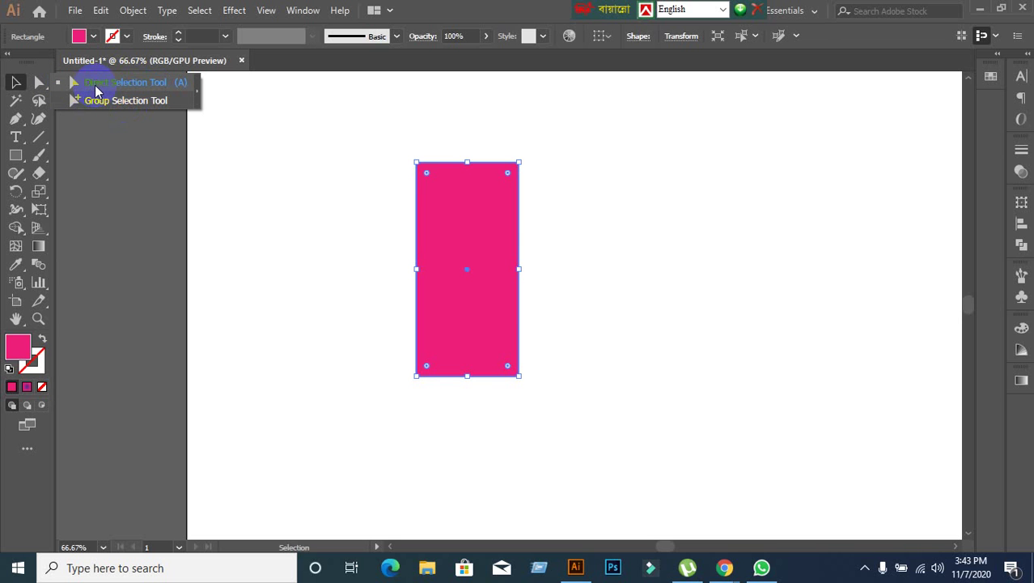
{"action": "left_click_drag", "start_coordinate": [95, 90], "coordinate": [97, 89]}
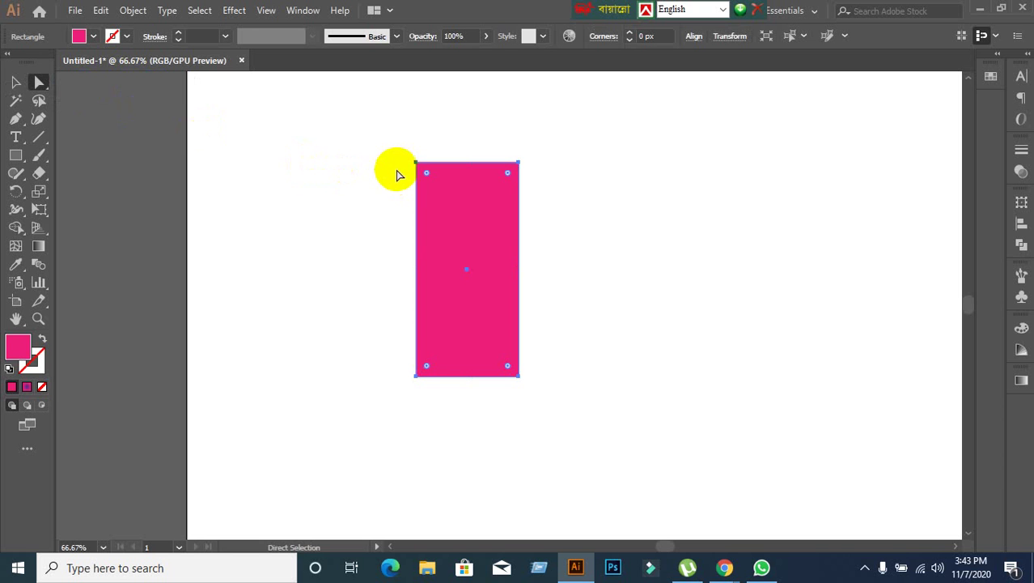
{"action": "left_click_drag", "start_coordinate": [396, 137], "coordinate": [531, 197]}
{"action": "right_click", "coordinate": [465, 164]}
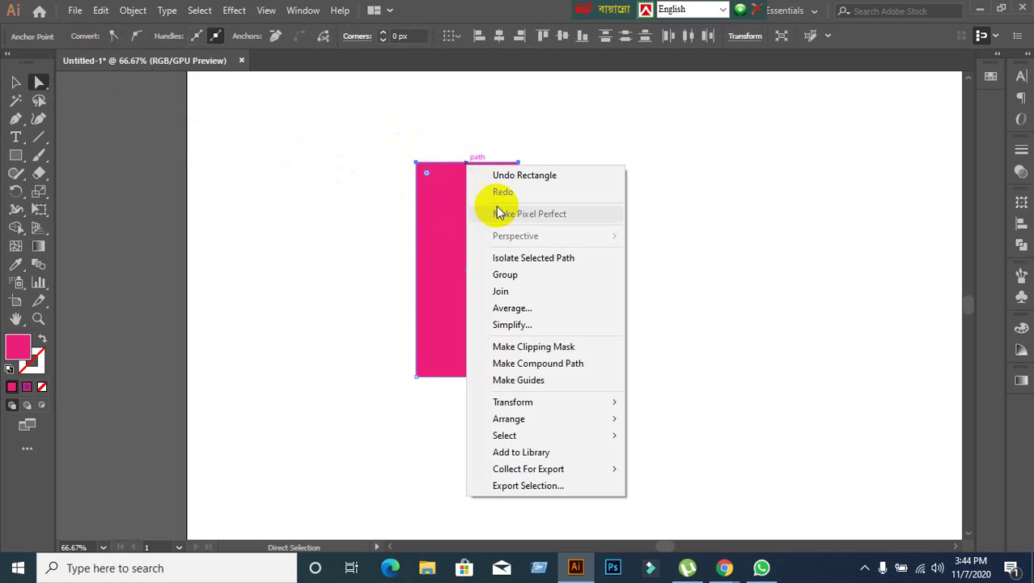
{"action": "left_click", "coordinate": [522, 306]}
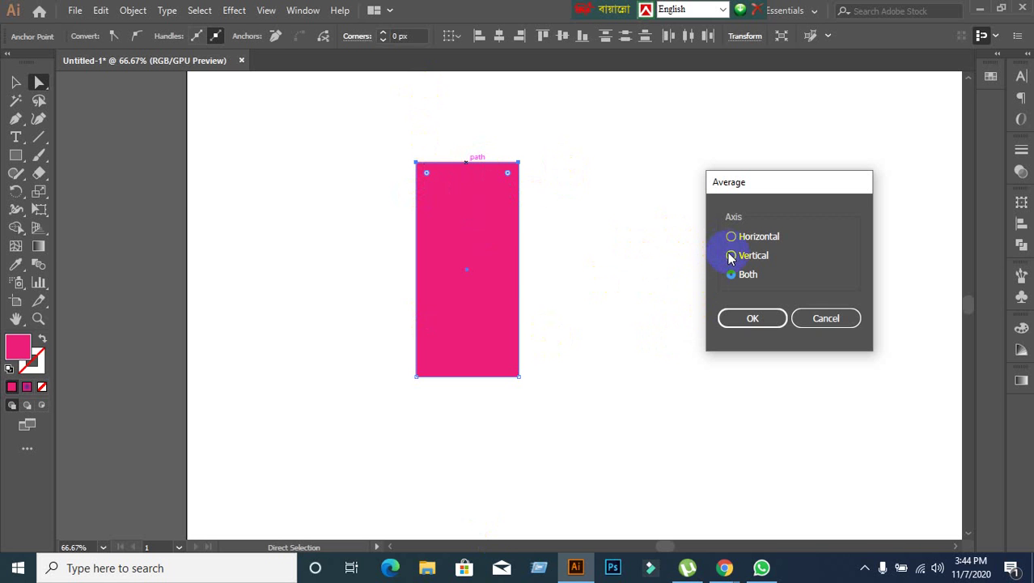
{"action": "left_click", "coordinate": [736, 317]}
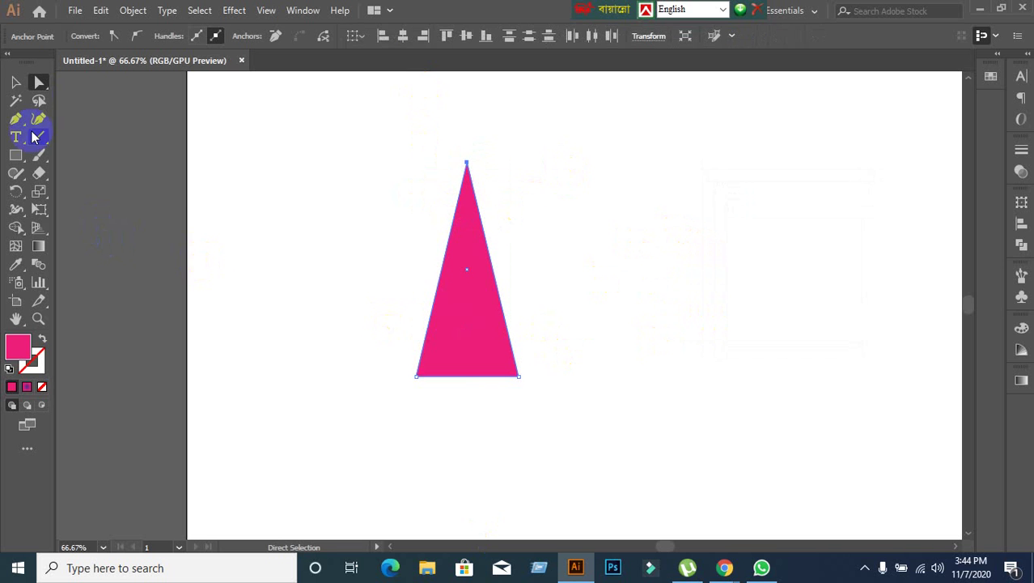
Move the upright triangle to the right side of the artboard and deselect it.
{"action": "left_click", "coordinate": [15, 81]}
{"action": "left_click_drag", "start_coordinate": [464, 297], "coordinate": [734, 258]}
{"action": "left_click", "coordinate": [283, 290]}
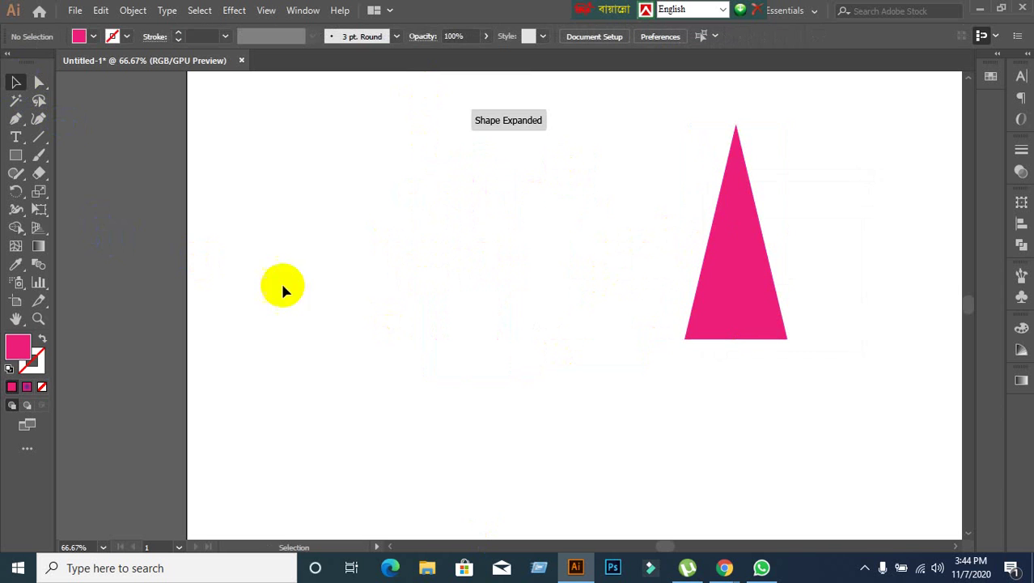
Draw a nearly square rectangle left of the triangle and average its two right corner anchor points along the Horizontal axis.
{"action": "left_click", "coordinate": [15, 155]}
{"action": "left_click_drag", "start_coordinate": [227, 159], "coordinate": [457, 367]}
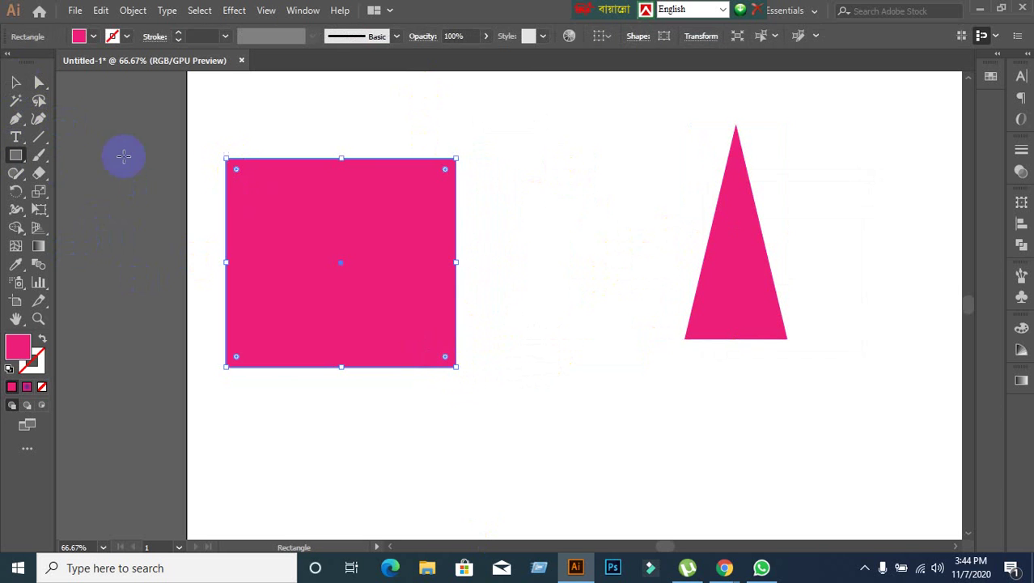
{"action": "left_click", "coordinate": [38, 83]}
{"action": "left_click_drag", "start_coordinate": [440, 140], "coordinate": [527, 421]}
{"action": "right_click", "coordinate": [405, 223]}
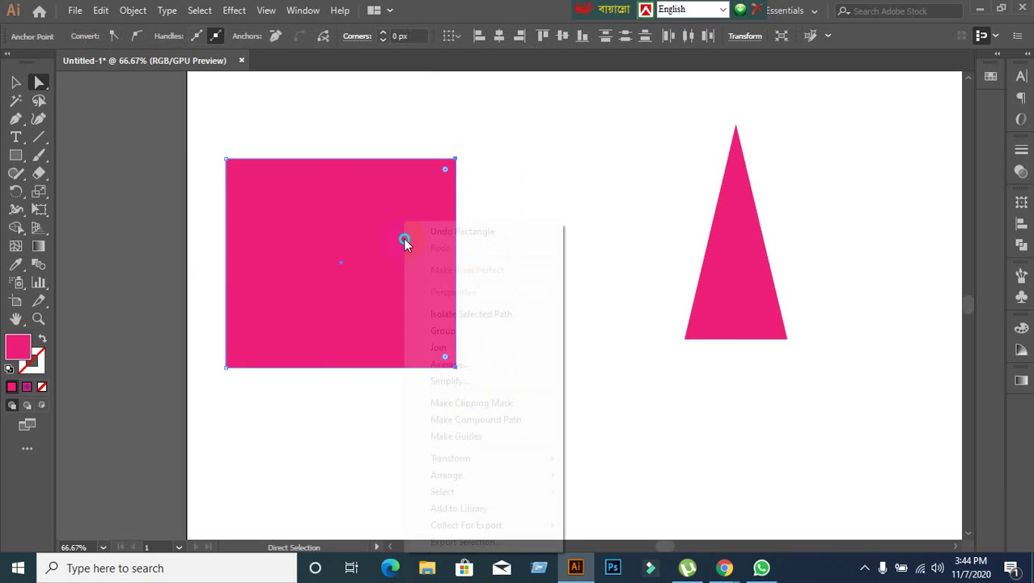
{"action": "left_click", "coordinate": [441, 364]}
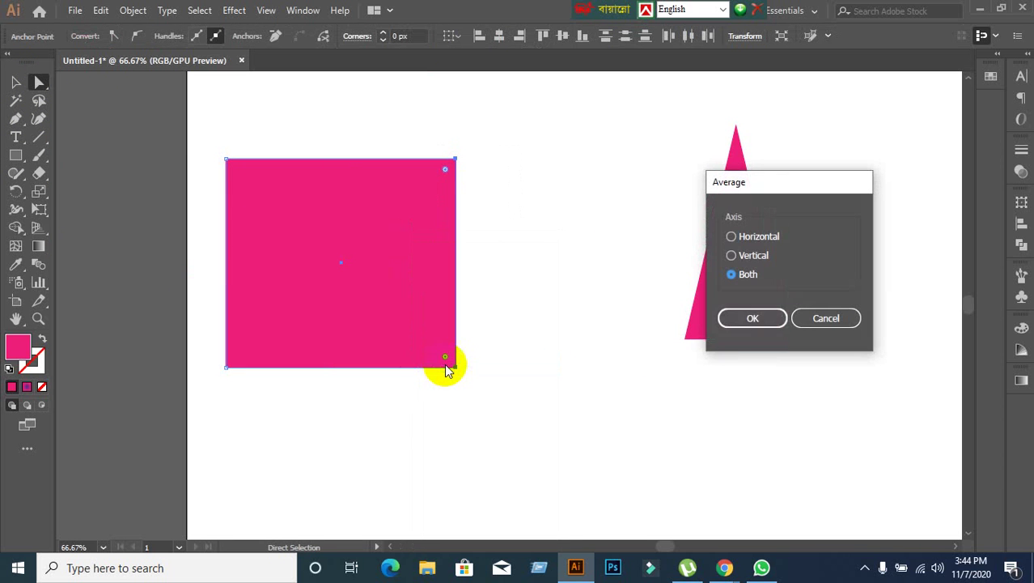
{"action": "left_click", "coordinate": [731, 237]}
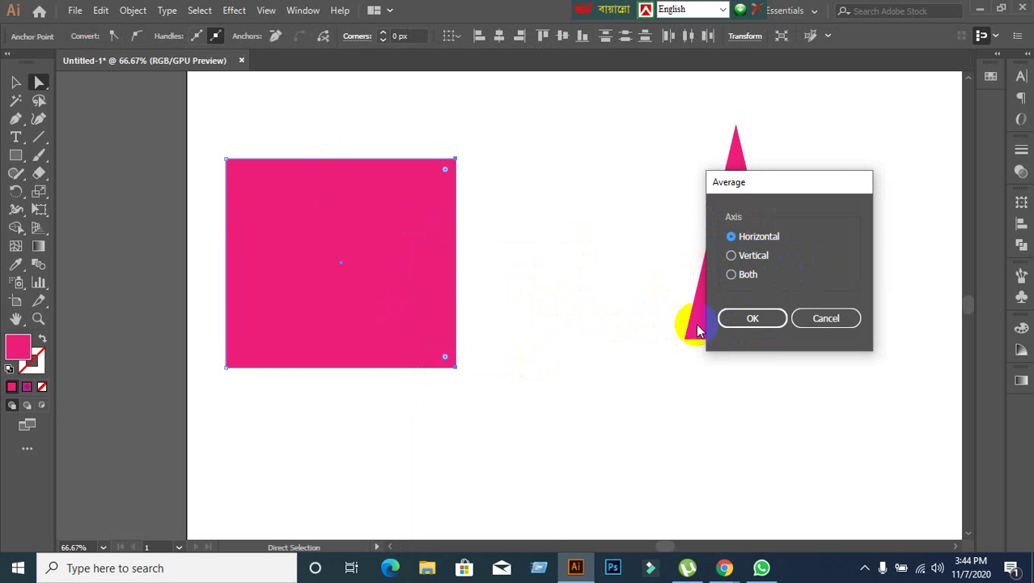
{"action": "left_click", "coordinate": [726, 325]}
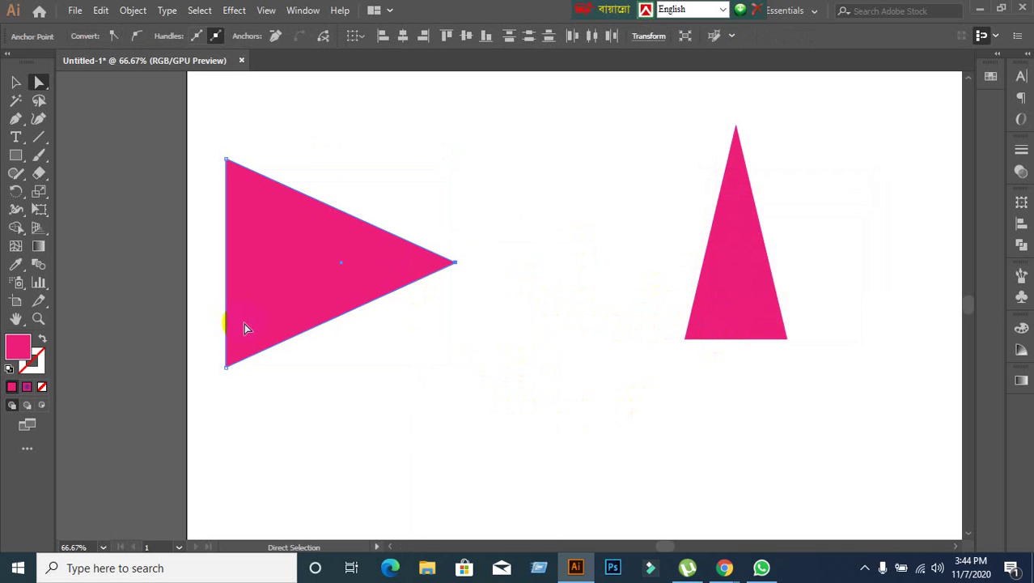
Move the right-pointing triangle toward the middle of the artboard and shift the upright triangle further right.
{"action": "left_click", "coordinate": [15, 81]}
{"action": "left_click_drag", "start_coordinate": [396, 281], "coordinate": [561, 260]}
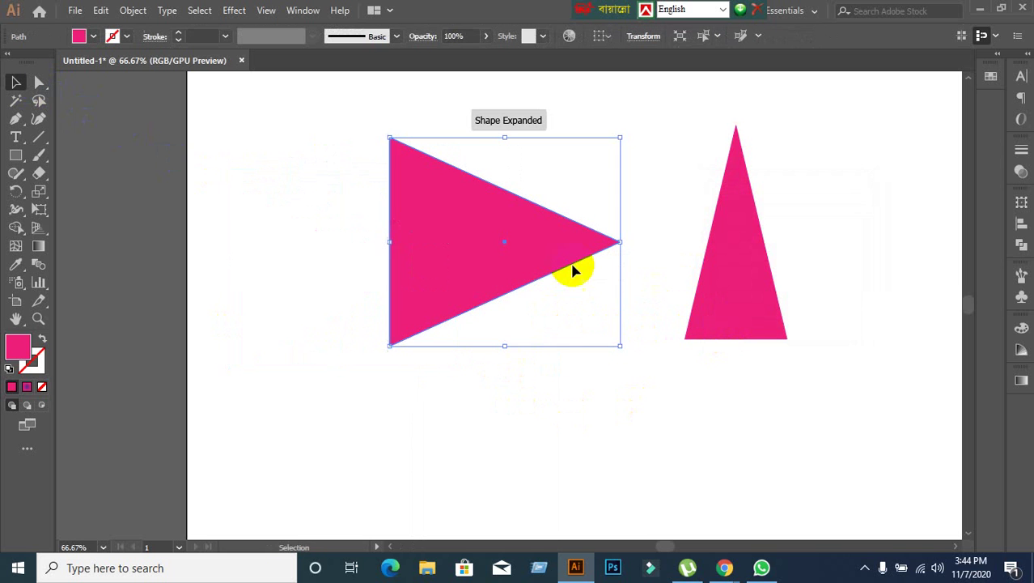
{"action": "left_click", "coordinate": [684, 392]}
{"action": "left_click_drag", "start_coordinate": [729, 338], "coordinate": [797, 345]}
{"action": "left_click", "coordinate": [726, 398]}
{"action": "left_click", "coordinate": [543, 277]}
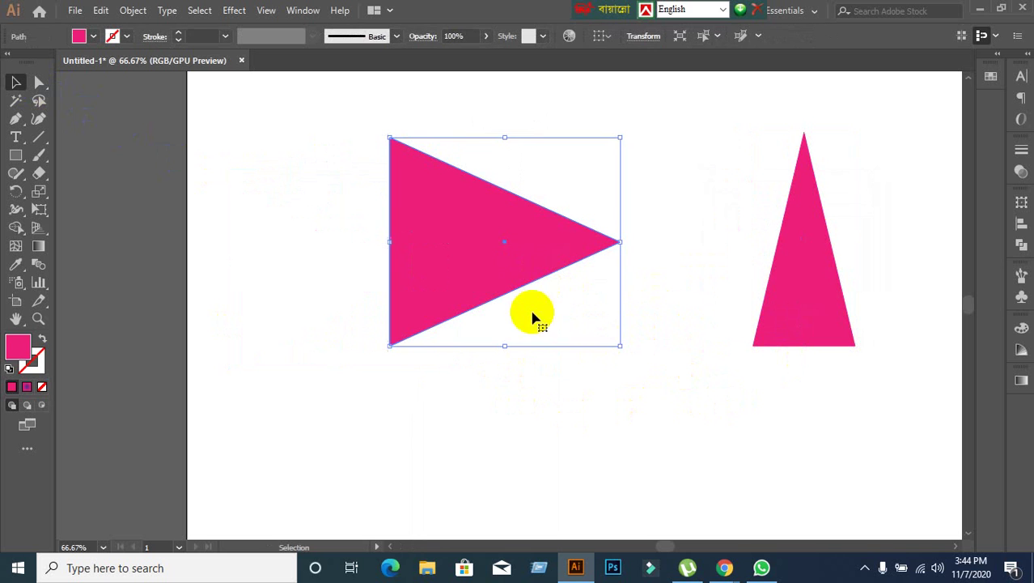
{"action": "left_click", "coordinate": [503, 383]}
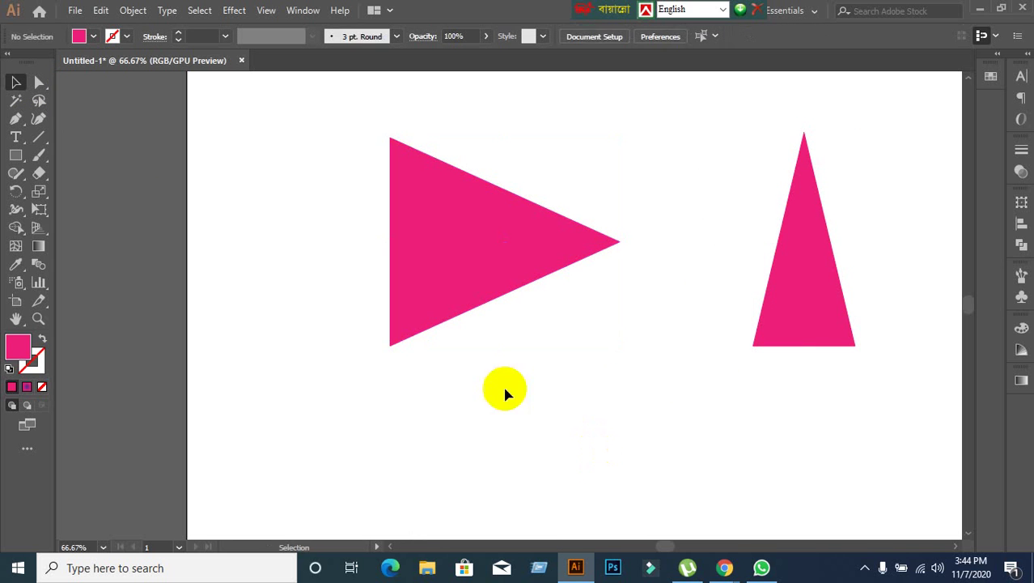
{"action": "left_click", "coordinate": [433, 330]}
{"action": "left_click", "coordinate": [294, 391]}
{"action": "left_click", "coordinate": [450, 283]}
Draw a small upright rectangle below the large triangle and average its two right corner anchor points along the Horizontal axis.
{"action": "scroll", "coordinate": [439, 400], "scroll_direction": "down", "scroll_amount": 3}
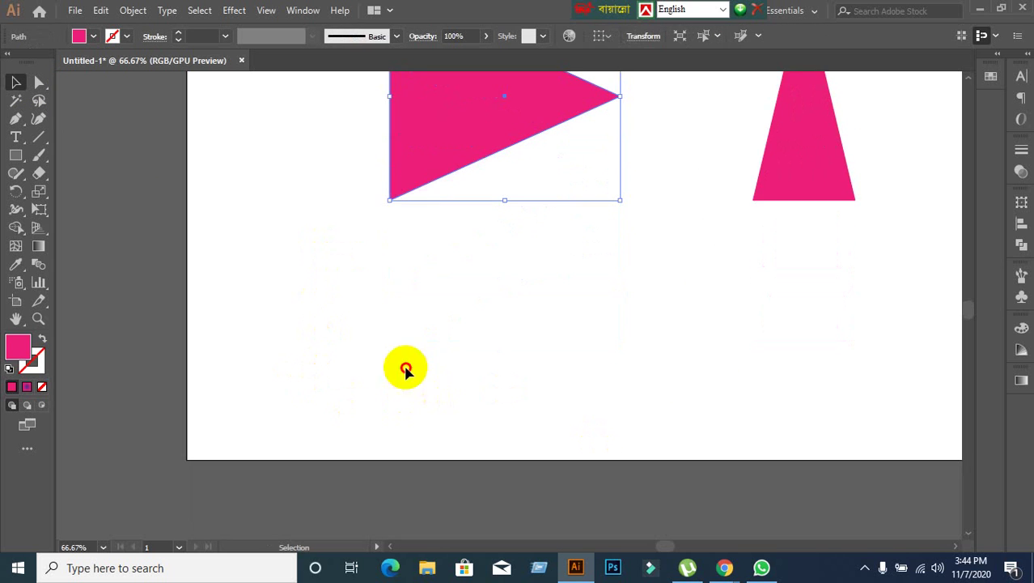
{"action": "left_click", "coordinate": [406, 369]}
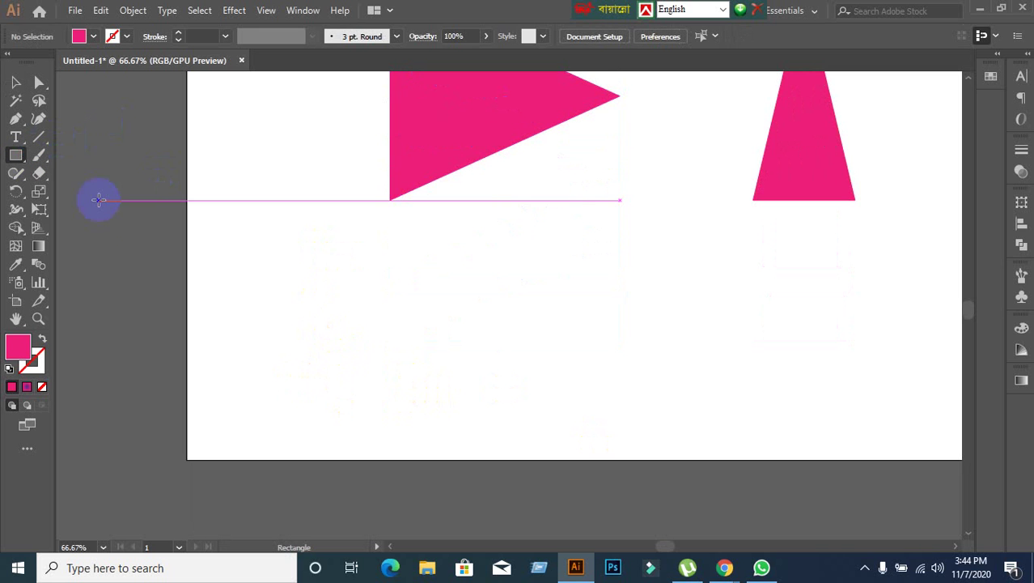
{"action": "left_click_drag", "start_coordinate": [298, 259], "coordinate": [372, 394]}
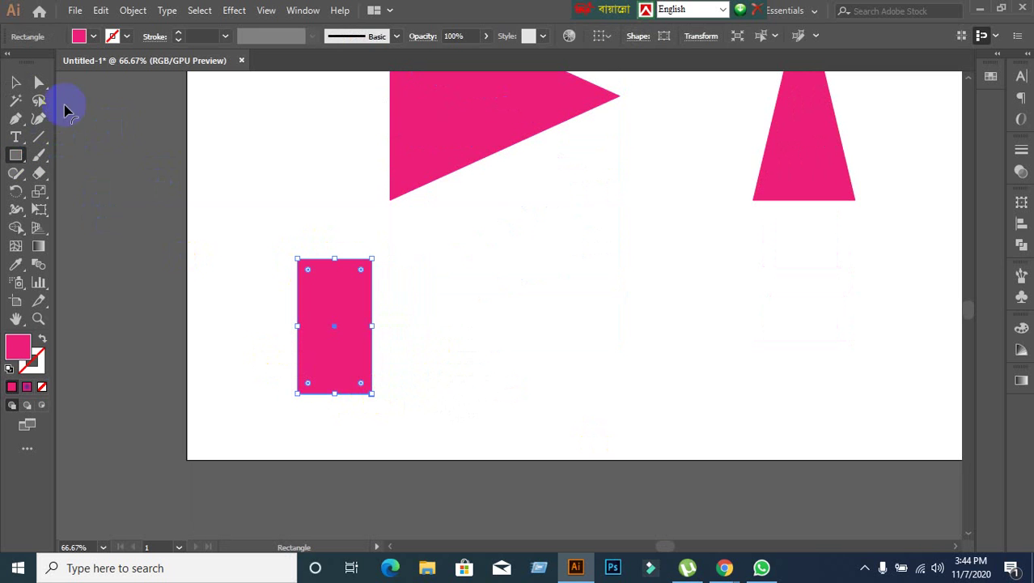
{"action": "left_click", "coordinate": [39, 83]}
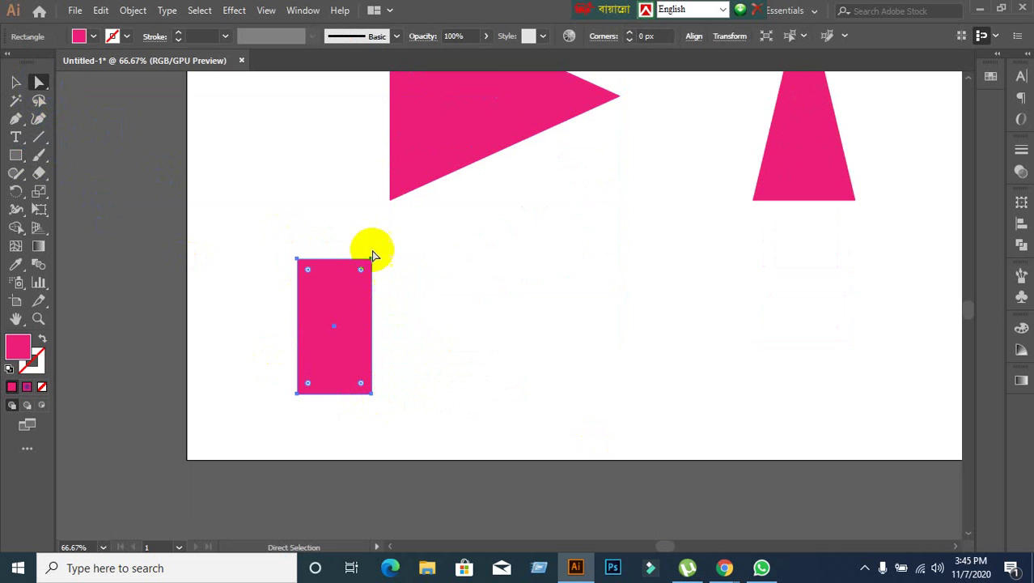
{"action": "left_click_drag", "start_coordinate": [356, 241], "coordinate": [444, 429]}
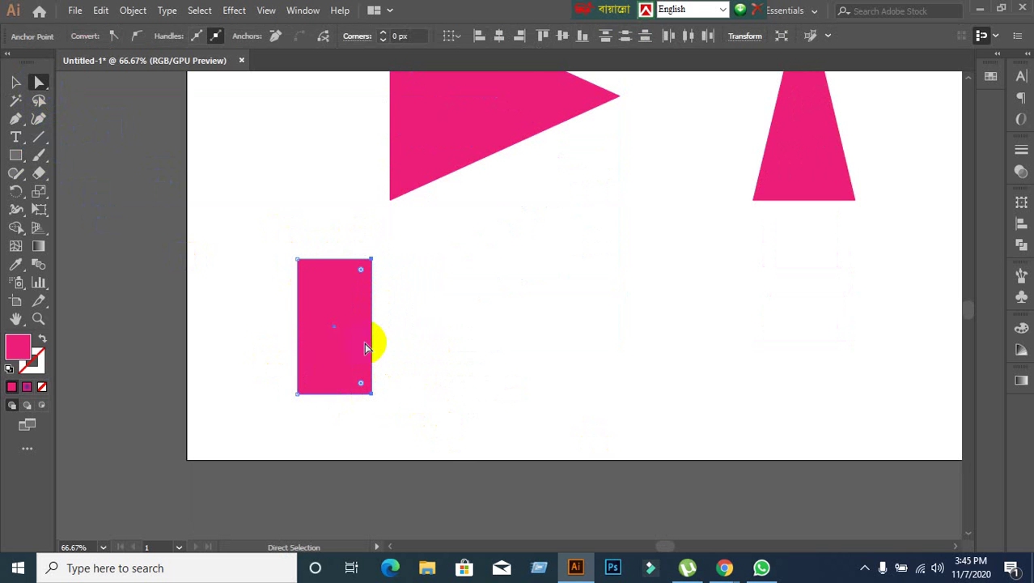
{"action": "right_click", "coordinate": [367, 343]}
{"action": "left_click", "coordinate": [465, 154]}
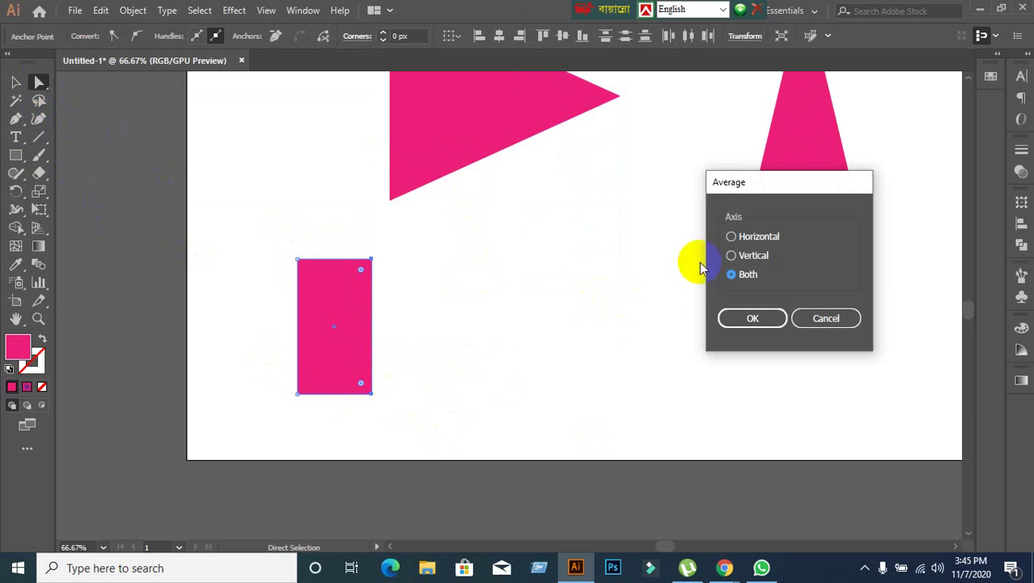
{"action": "left_click", "coordinate": [731, 236]}
{"action": "left_click", "coordinate": [749, 320]}
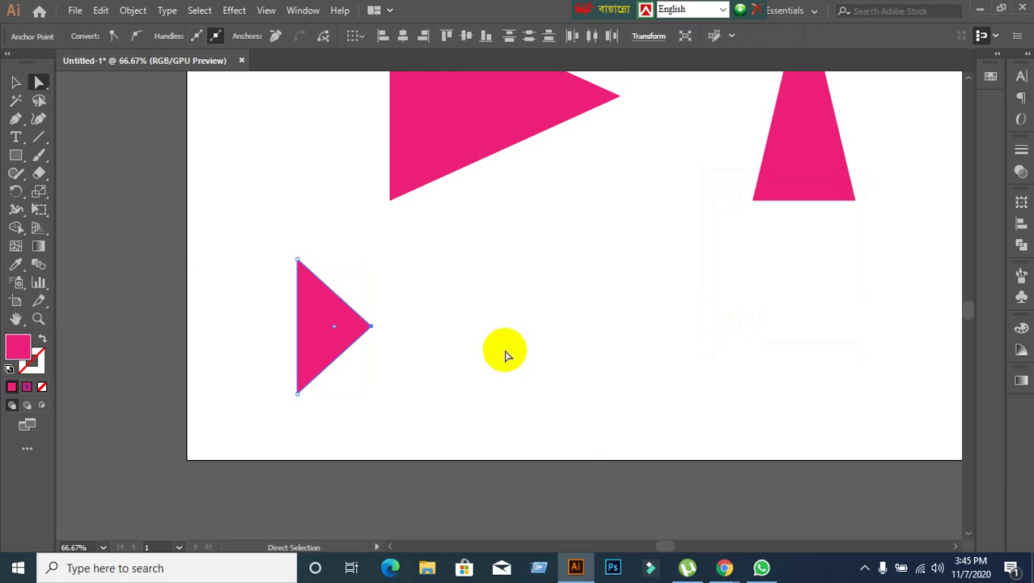
{"action": "left_click", "coordinate": [16, 82]}
{"action": "left_click", "coordinate": [250, 195]}
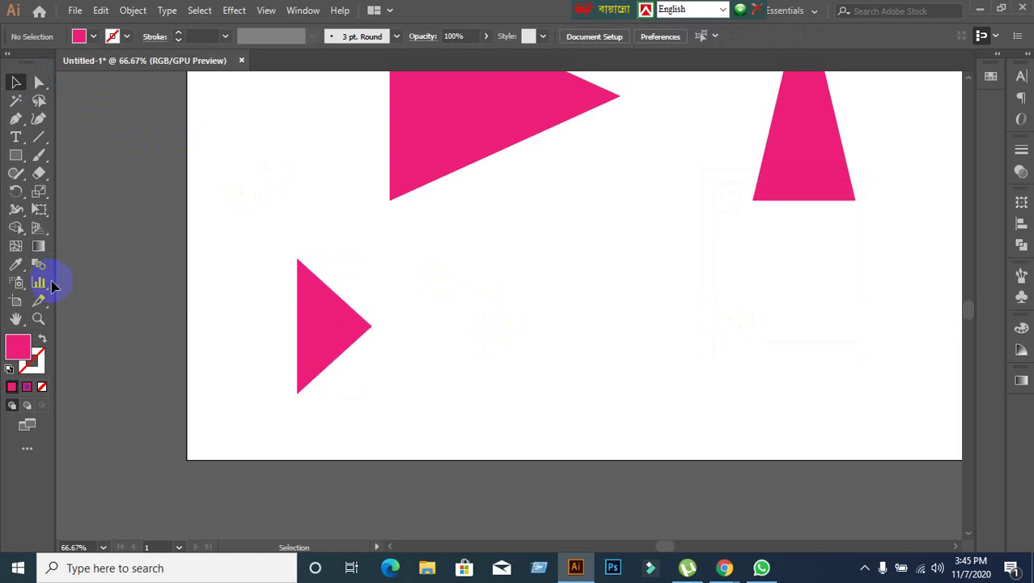
{"action": "scroll", "coordinate": [298, 316], "scroll_direction": "up", "scroll_amount": 2}
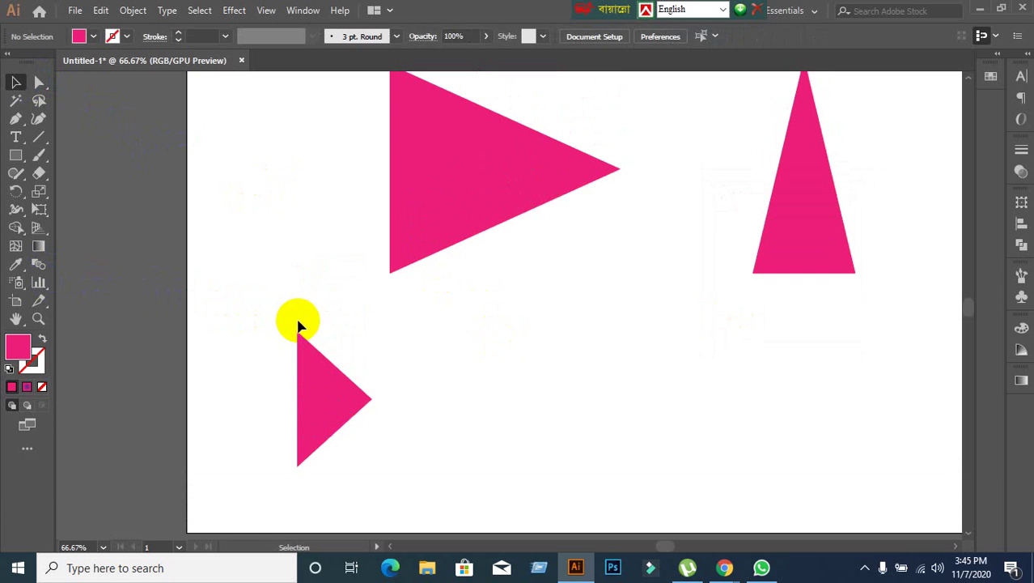
{"action": "left_click", "coordinate": [311, 386]}
{"action": "left_click", "coordinate": [450, 241]}
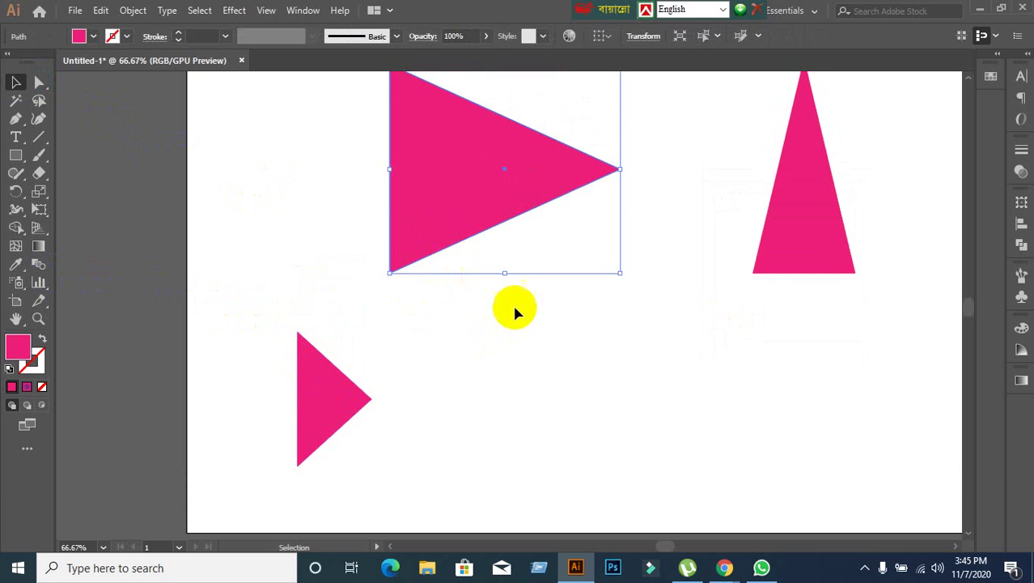
Switch to the Google Meet call, read the meeting chat, close it and return to Illustrator.
{"action": "left_click", "coordinate": [761, 269]}
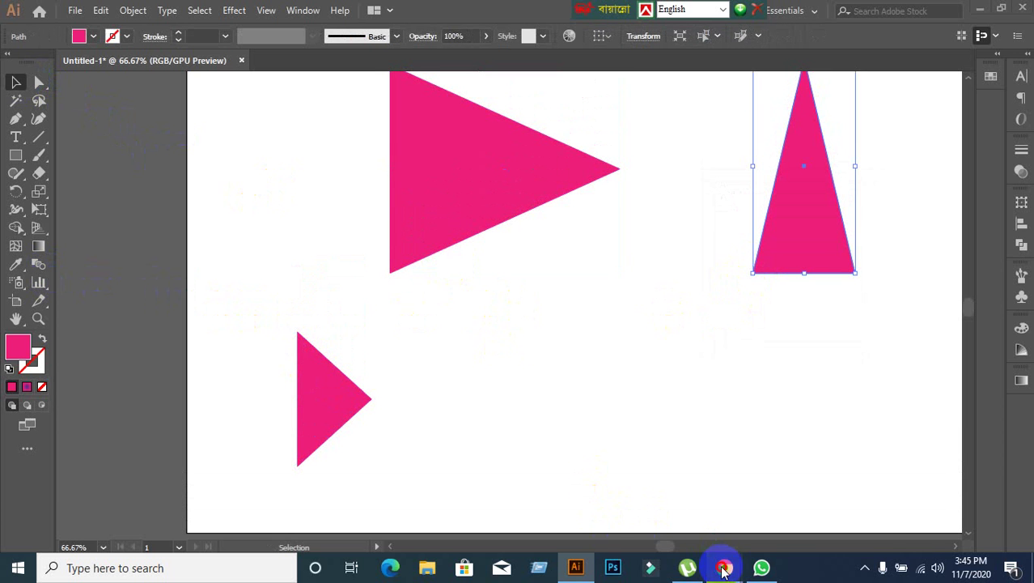
{"action": "mouse_move", "coordinate": [724, 566]}
{"action": "left_click", "coordinate": [633, 522]}
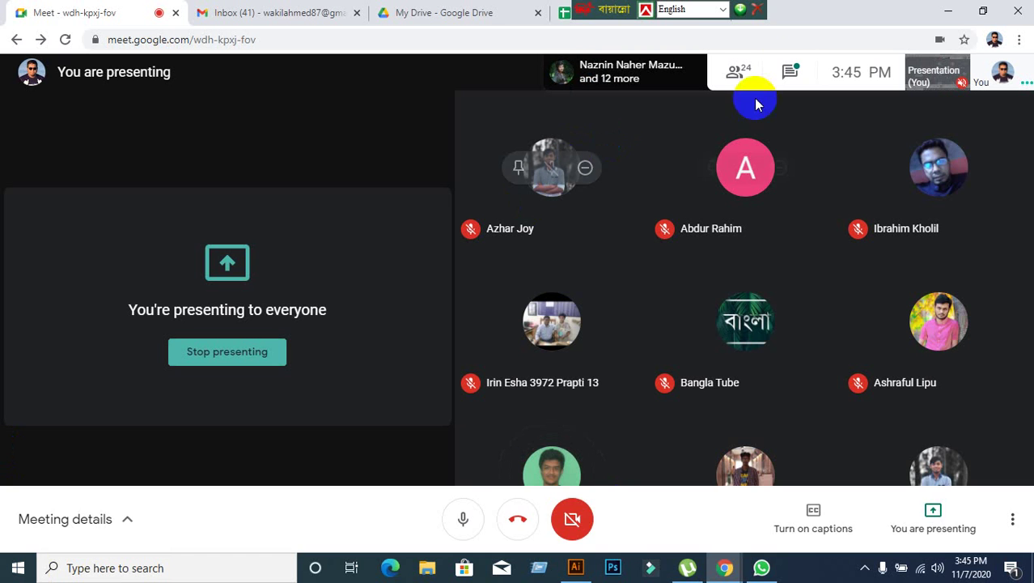
{"action": "left_click", "coordinate": [794, 65]}
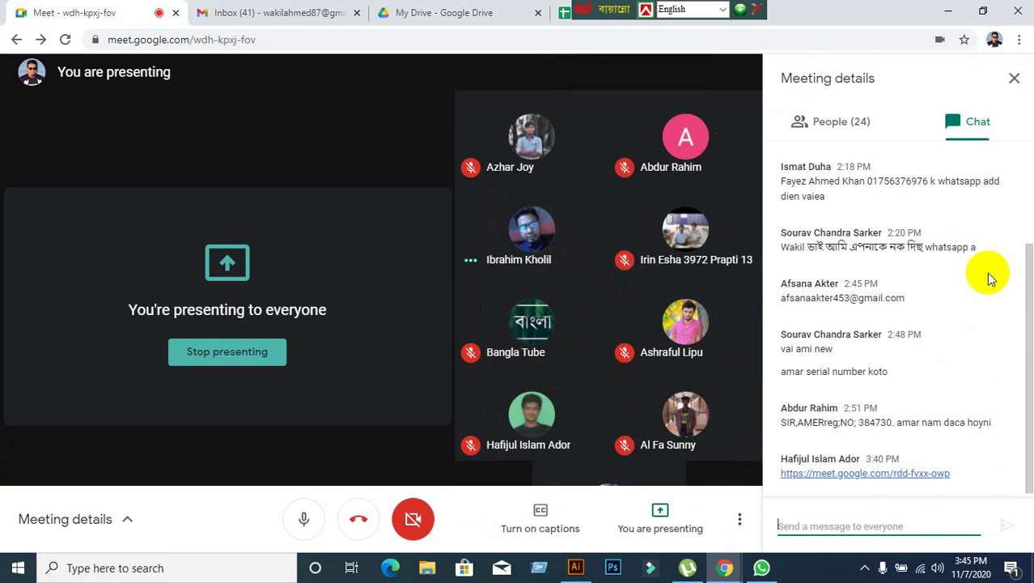
{"action": "left_click", "coordinate": [1015, 79]}
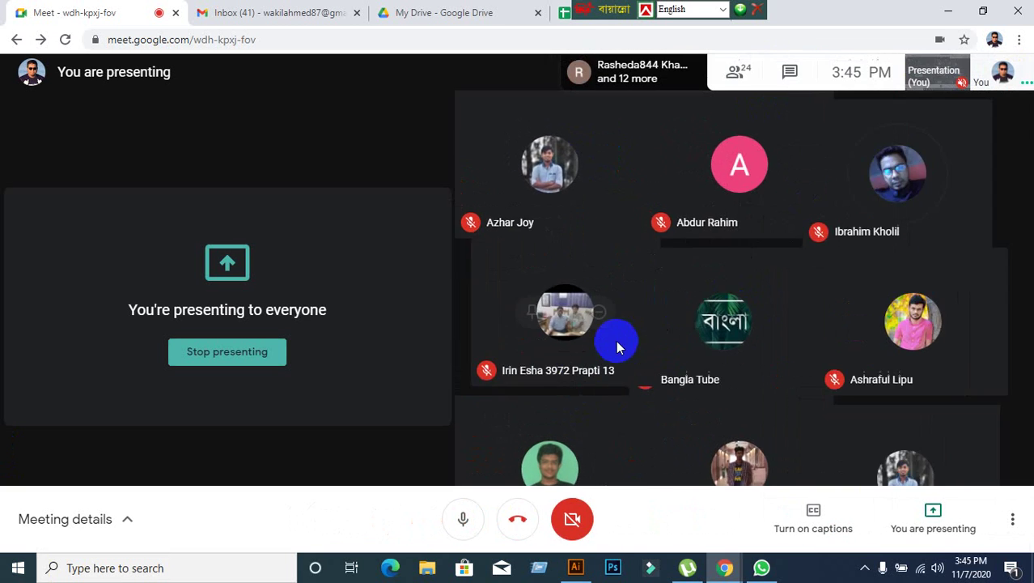
{"action": "left_click", "coordinate": [577, 567]}
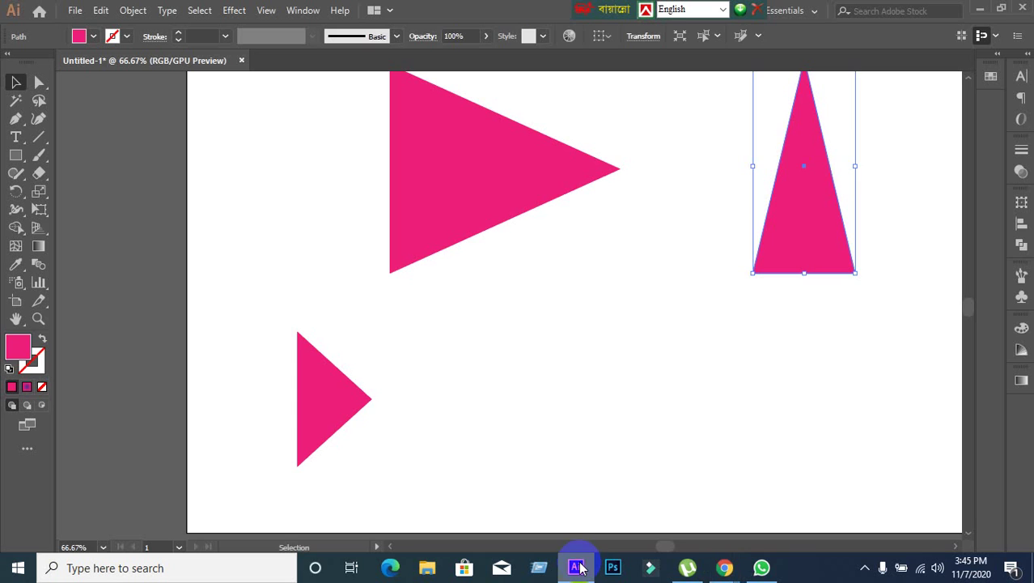
Deselect the upright triangle, check the participants in the Google Meet window and return to Illustrator.
{"action": "left_click", "coordinate": [570, 420]}
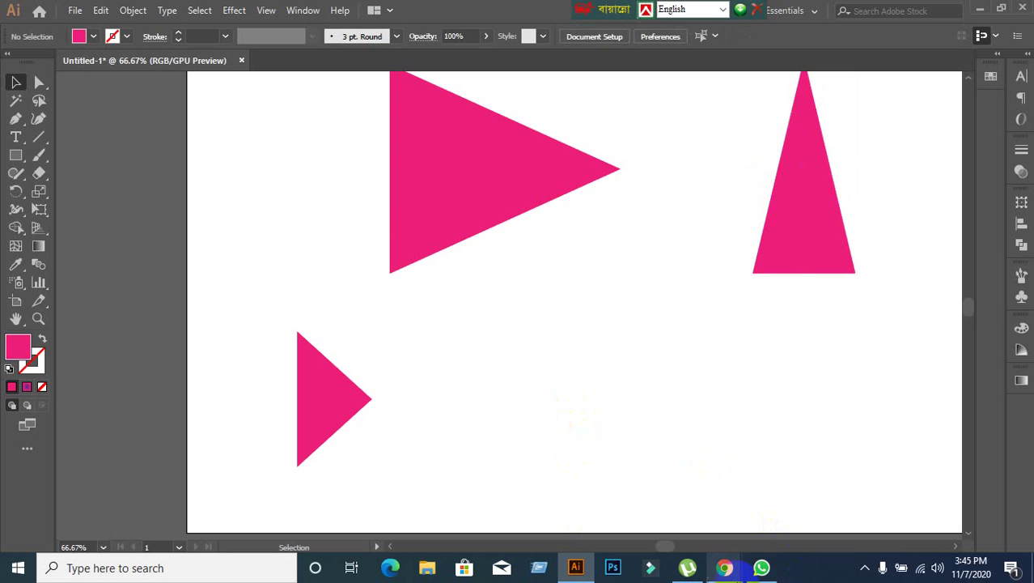
{"action": "mouse_move", "coordinate": [725, 567]}
{"action": "left_click", "coordinate": [572, 496]}
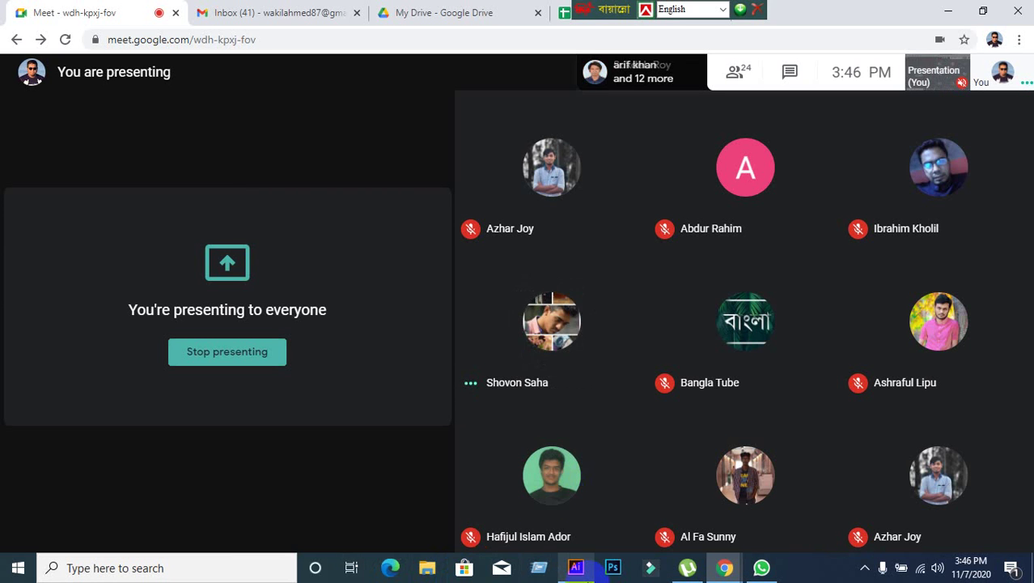
{"action": "left_click", "coordinate": [577, 567]}
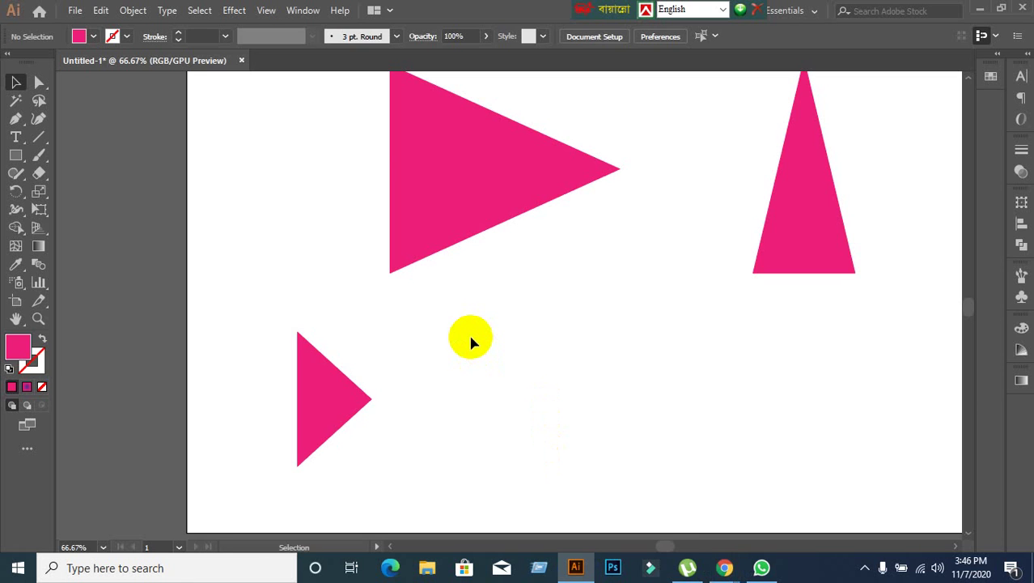
Undo the averaging of the small triangle and move the restored rectangle up and to the left.
{"action": "key", "text": "ctrl+z"}
{"action": "left_click", "coordinate": [473, 340]}
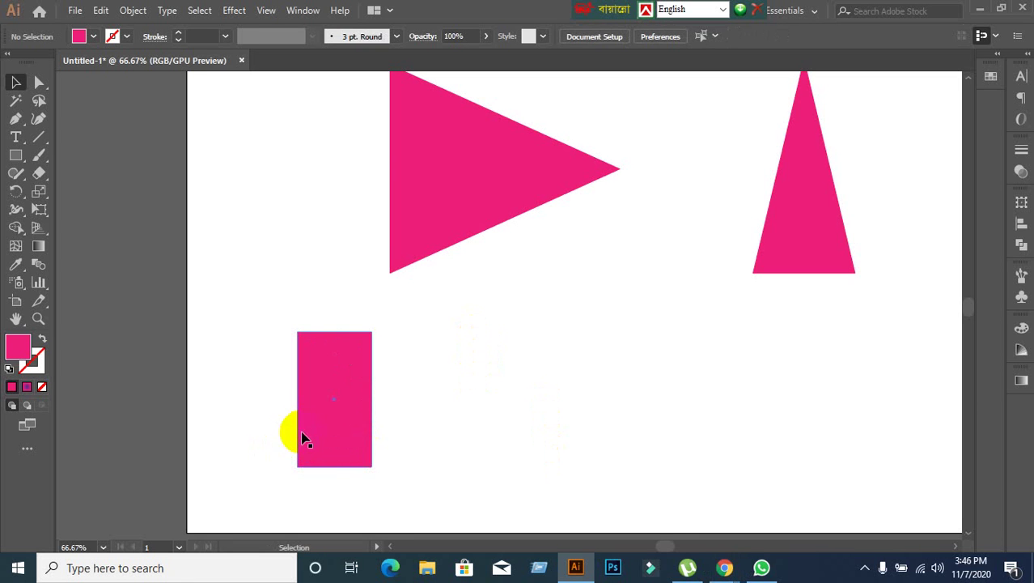
{"action": "left_click_drag", "start_coordinate": [304, 438], "coordinate": [255, 346]}
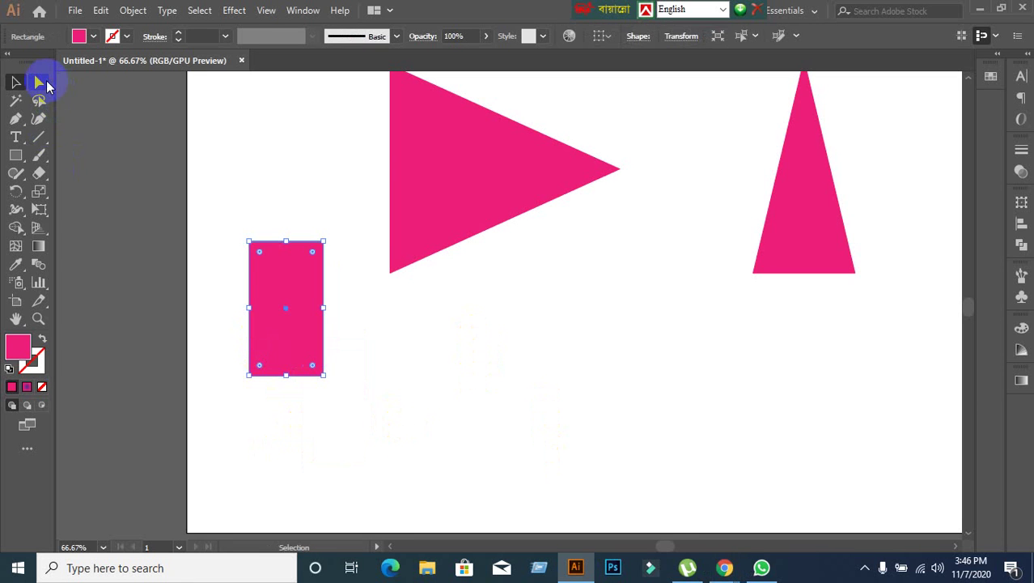
Average the small rectangle's two top corner anchor points, selecting them with the Direct Selection tool.
{"action": "left_click", "coordinate": [39, 81]}
{"action": "left_click_drag", "start_coordinate": [317, 235], "coordinate": [361, 459]}
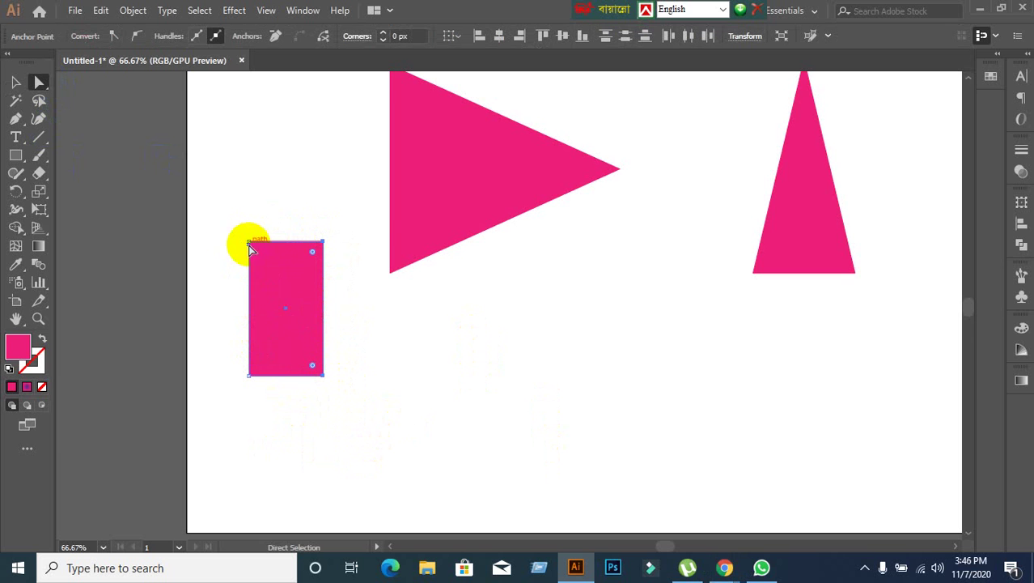
{"action": "left_click_drag", "start_coordinate": [215, 231], "coordinate": [347, 268]}
{"action": "right_click", "coordinate": [303, 265]}
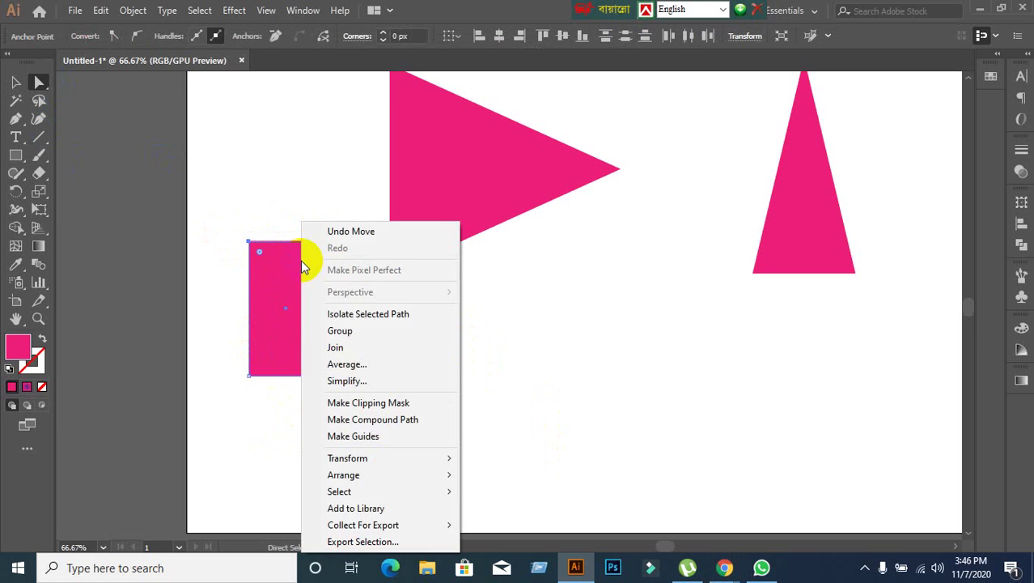
{"action": "left_click", "coordinate": [345, 366]}
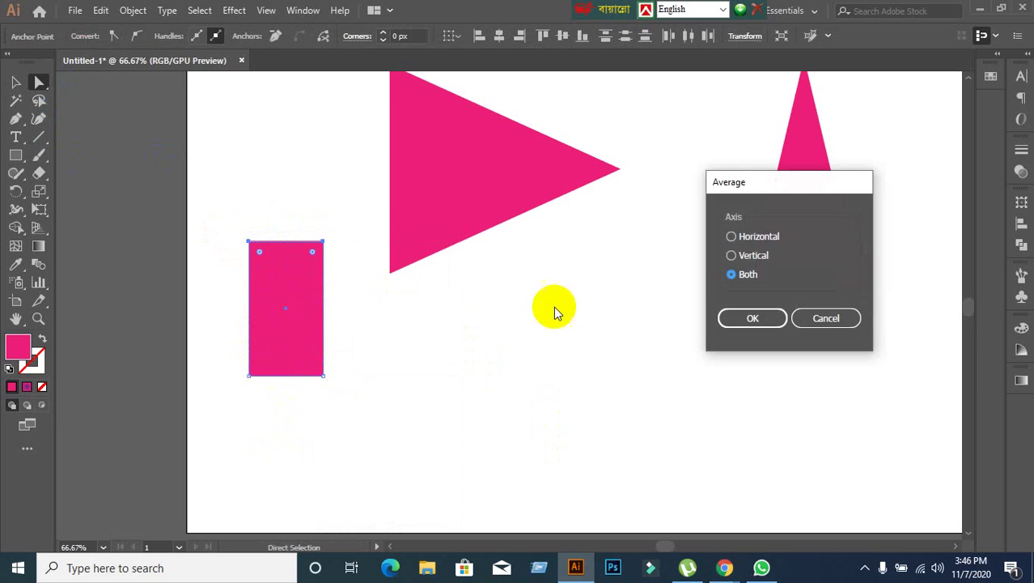
{"action": "left_click", "coordinate": [748, 322]}
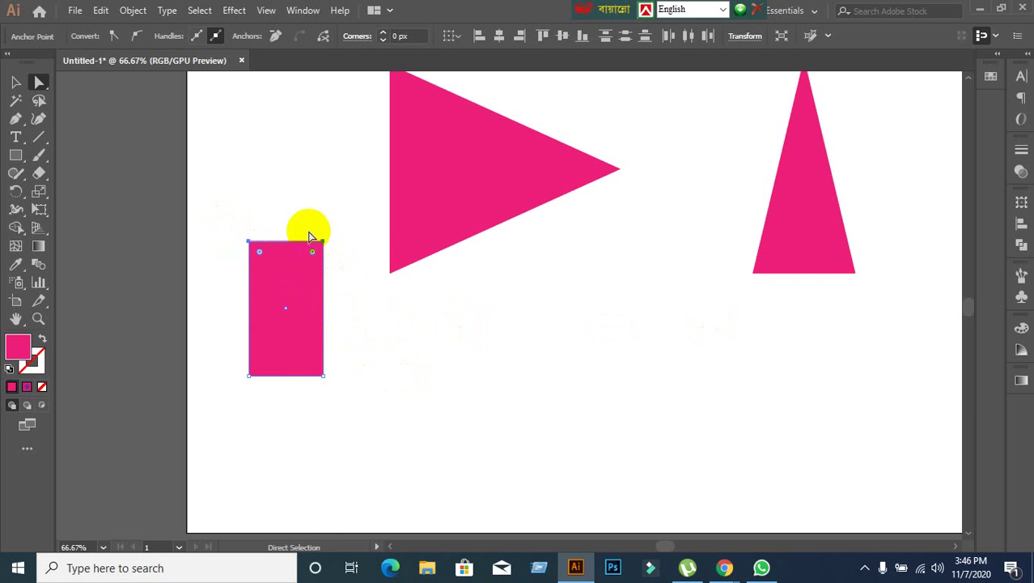
Average the small rectangle's two right corner anchor points along the Horizontal axis, and undo the averaging.
{"action": "left_click_drag", "start_coordinate": [310, 236], "coordinate": [343, 445]}
{"action": "right_click", "coordinate": [317, 316]}
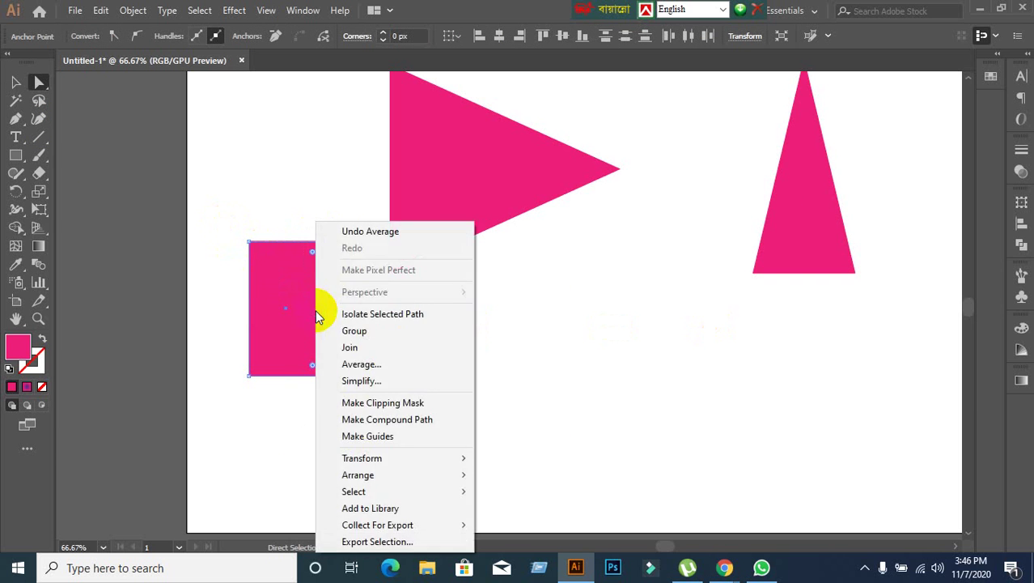
{"action": "left_click", "coordinate": [359, 363]}
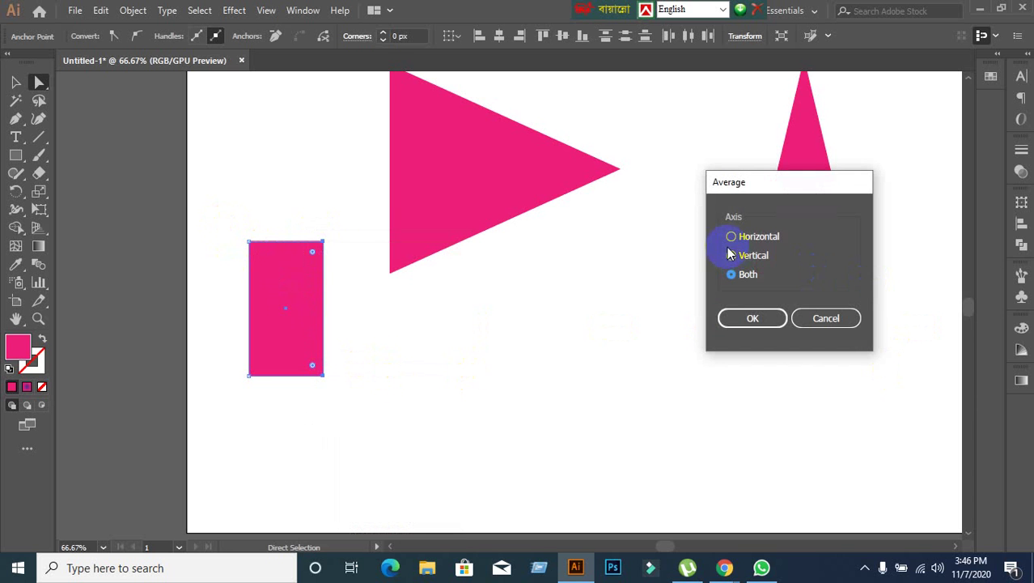
{"action": "left_click", "coordinate": [733, 243]}
{"action": "left_click", "coordinate": [741, 320]}
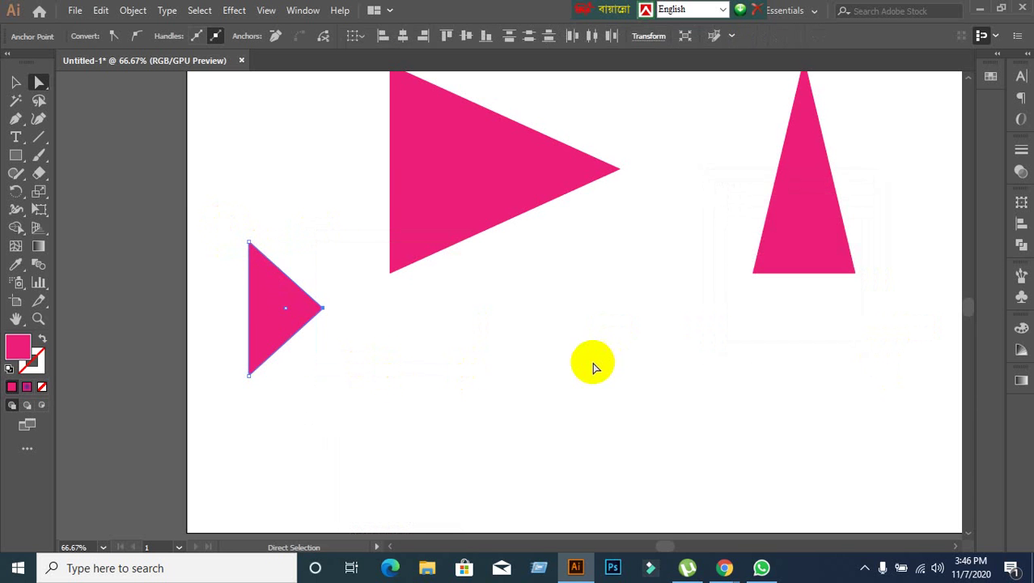
{"action": "key", "text": "ctrl+z"}
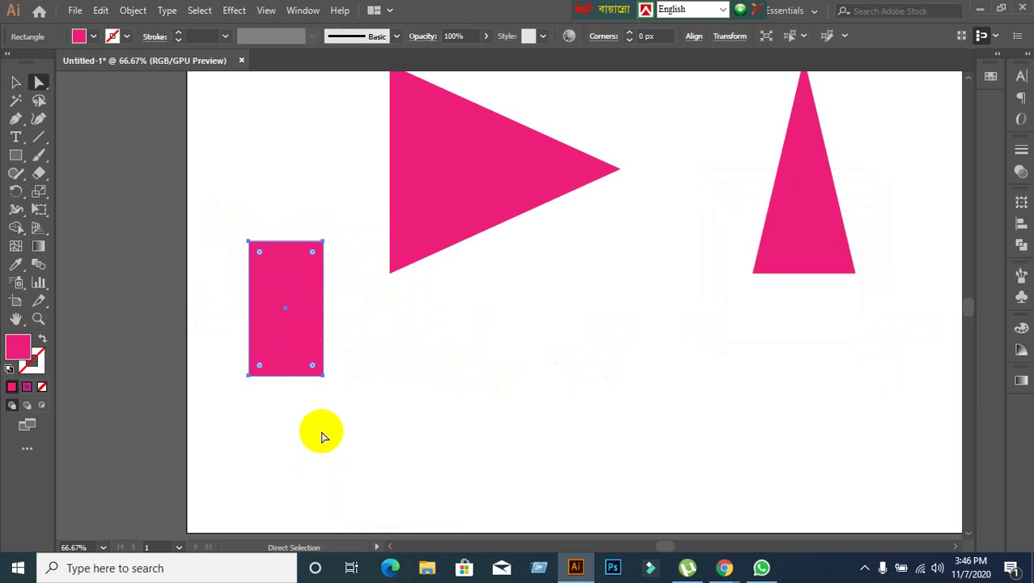
Repeat the Horizontal averaging on the rectangle's two right corner anchor points and undo it again.
{"action": "left_click_drag", "start_coordinate": [308, 232], "coordinate": [342, 434]}
{"action": "right_click", "coordinate": [317, 333]}
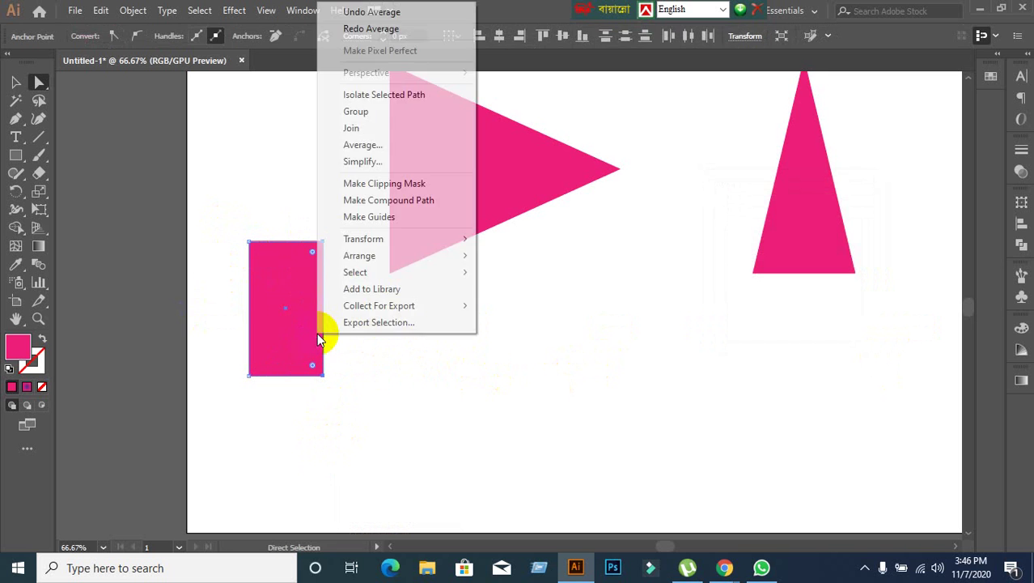
{"action": "left_click", "coordinate": [397, 145]}
{"action": "left_click", "coordinate": [734, 240]}
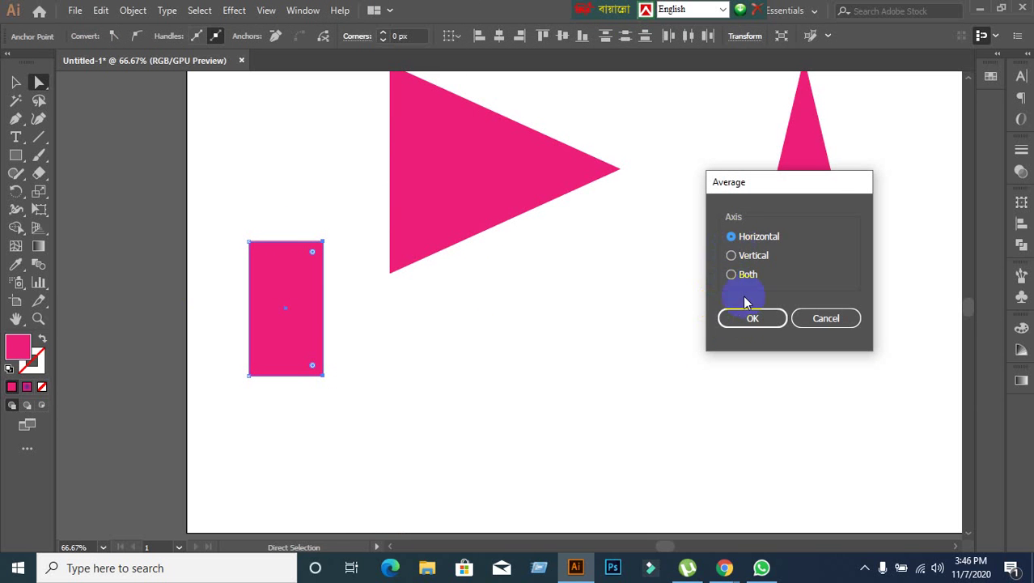
{"action": "left_click", "coordinate": [749, 319]}
{"action": "key", "text": "ctrl+z"}
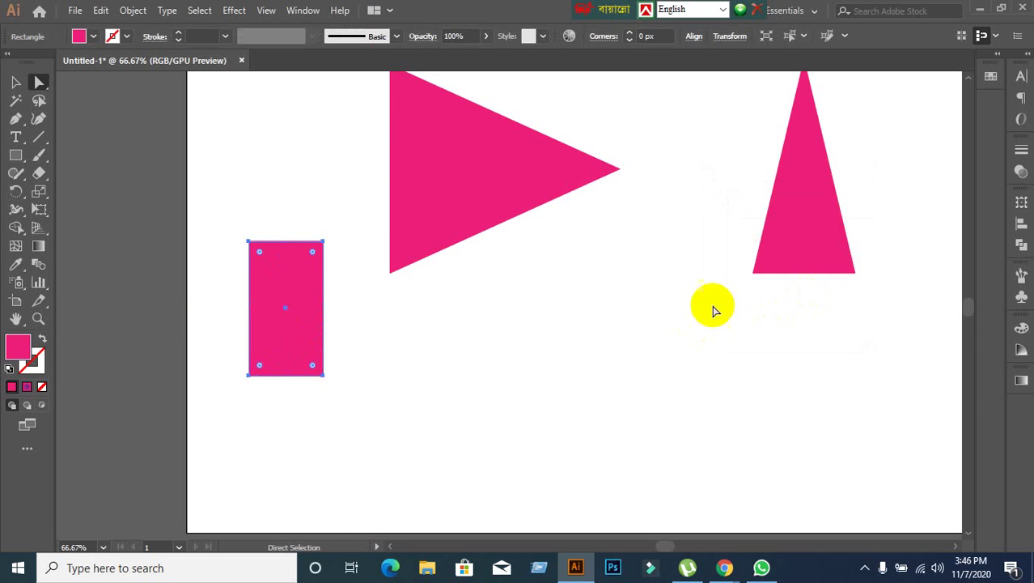
Average the rectangle's two right corner anchor points along the Vertical axis and deselect everything.
{"action": "left_click", "coordinate": [314, 226]}
{"action": "left_click_drag", "start_coordinate": [313, 227], "coordinate": [324, 342]}
{"action": "right_click", "coordinate": [316, 341]}
{"action": "left_click", "coordinate": [381, 161]}
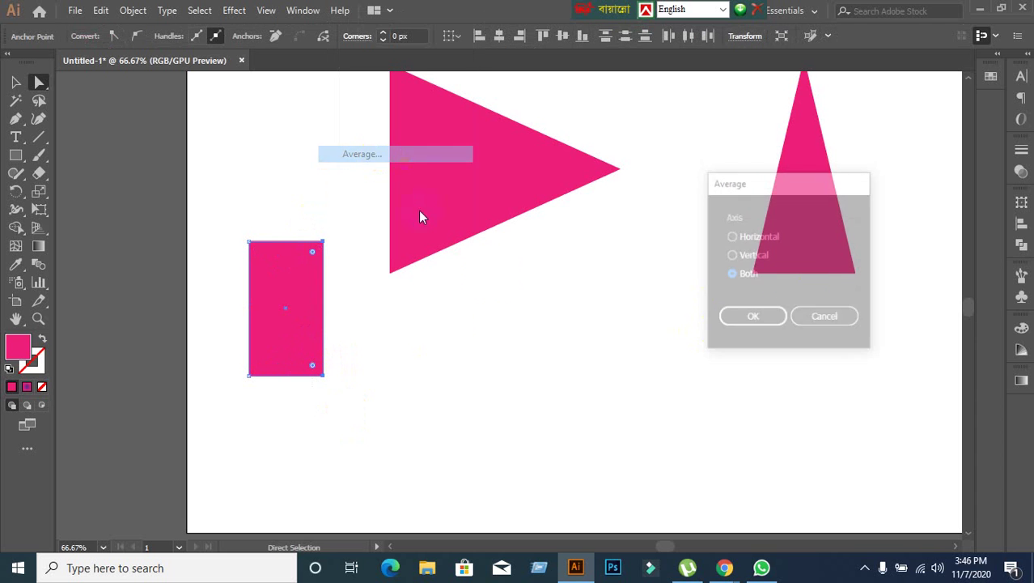
{"action": "left_click", "coordinate": [731, 255]}
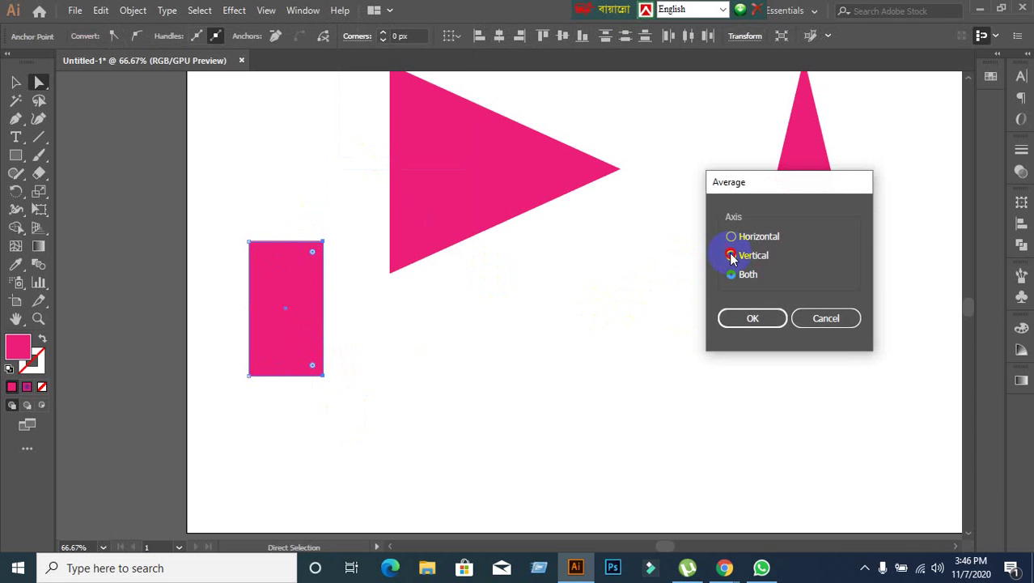
{"action": "left_click", "coordinate": [736, 317]}
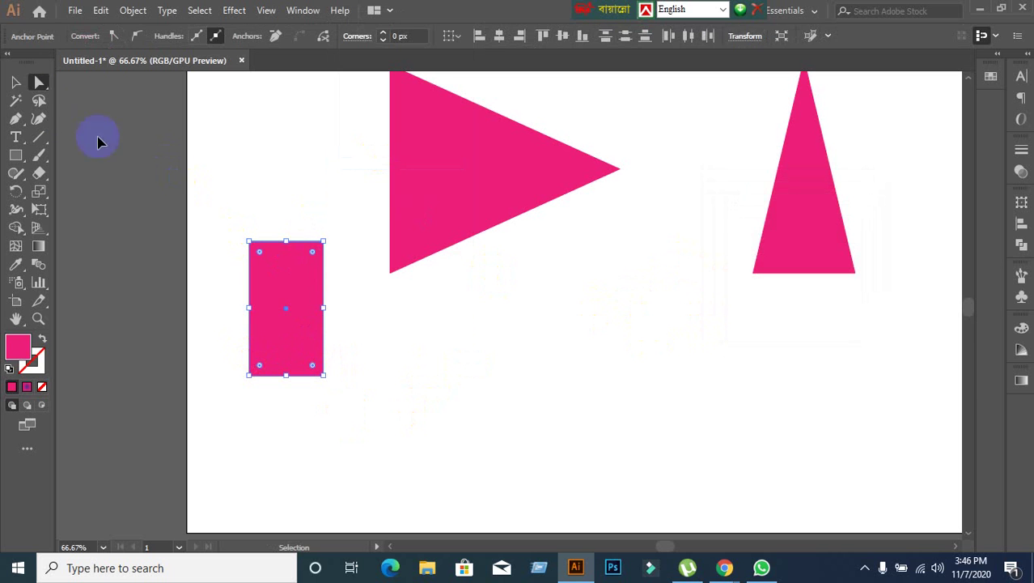
{"action": "left_click", "coordinate": [16, 82]}
{"action": "left_click_drag", "start_coordinate": [195, 205], "coordinate": [577, 480]}
{"action": "left_click", "coordinate": [592, 505]}
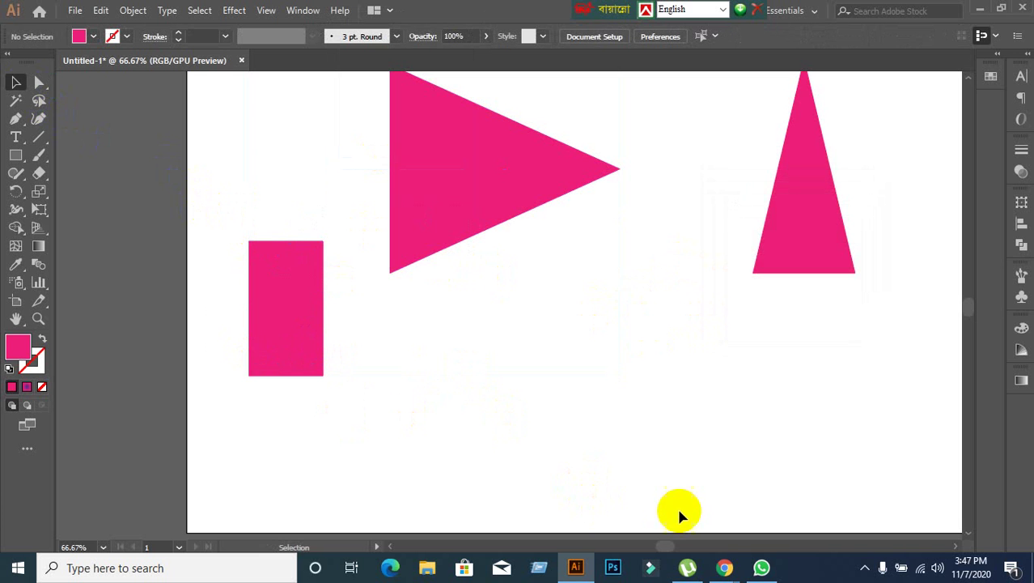
Switch to the Google Meet window to check the call, and return to Illustrator.
{"action": "left_click", "coordinate": [723, 566]}
{"action": "left_click", "coordinate": [614, 489]}
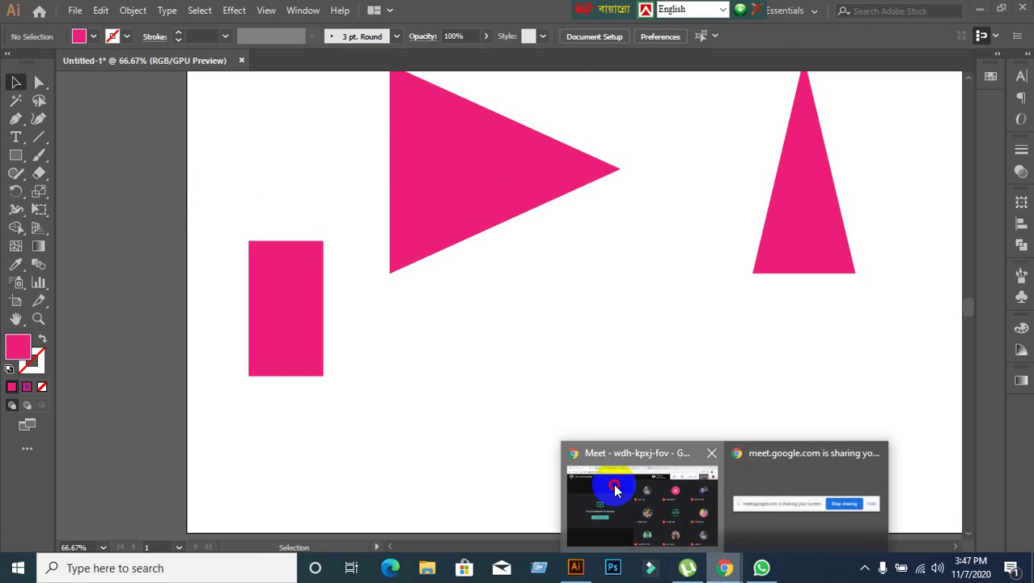
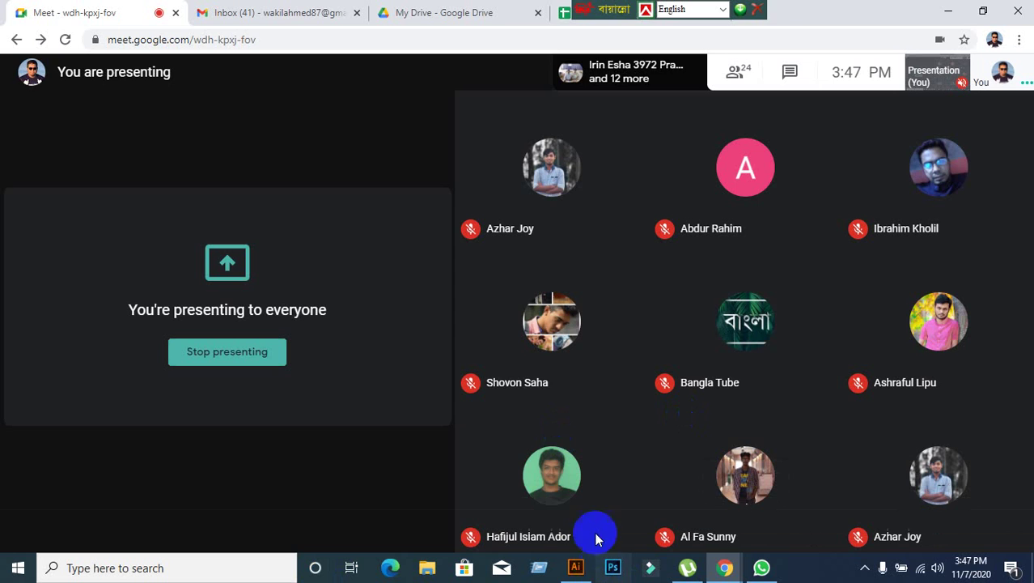
{"action": "left_click", "coordinate": [575, 572]}
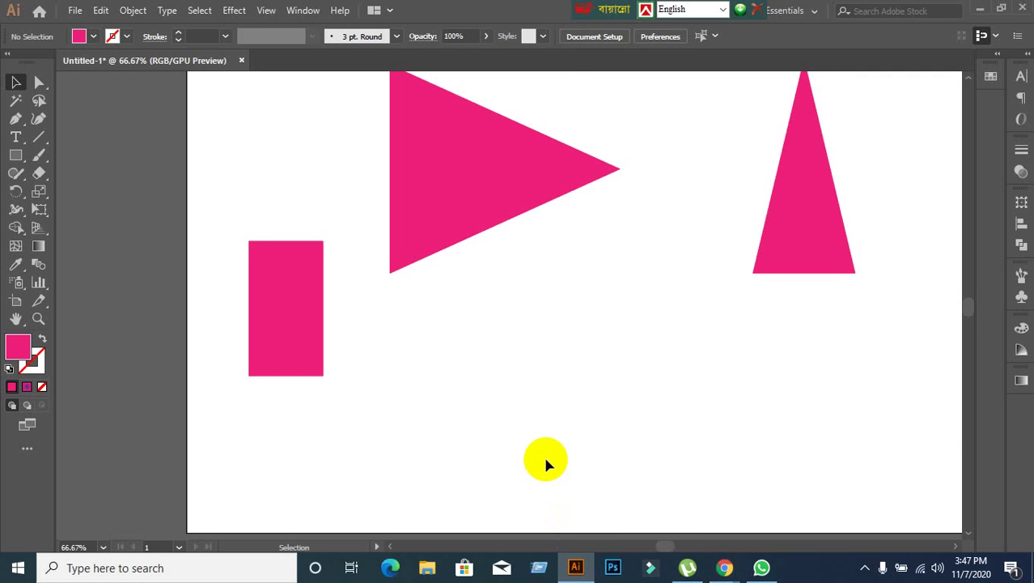
Move the small rectangle left so it slightly overlaps the artboard's left edge.
{"action": "scroll", "coordinate": [475, 369], "scroll_direction": "down", "scroll_amount": 2}
{"action": "scroll", "coordinate": [474, 369], "scroll_direction": "down", "scroll_amount": 1}
{"action": "scroll", "coordinate": [441, 363], "scroll_direction": "up", "scroll_amount": 2}
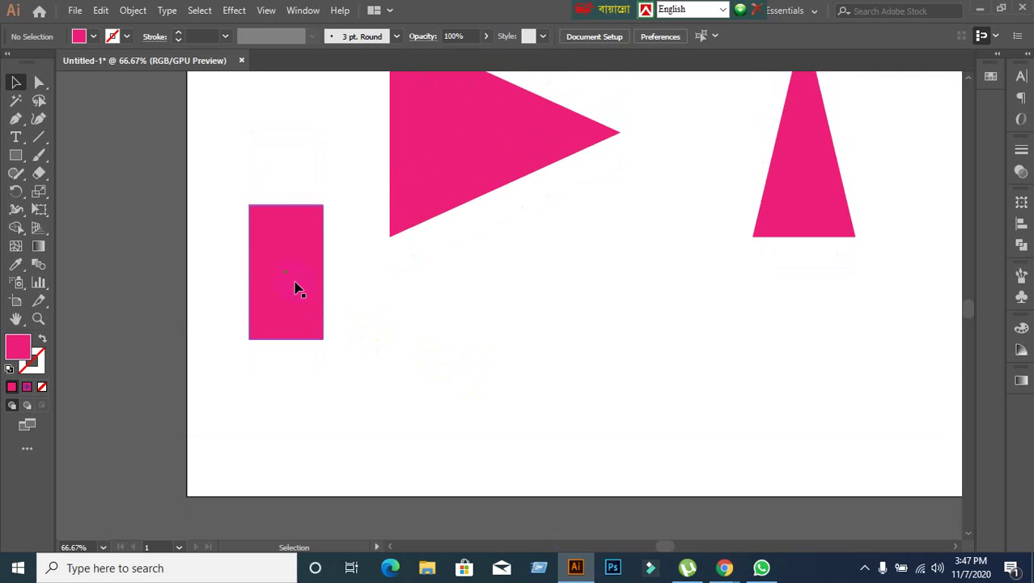
{"action": "left_click_drag", "start_coordinate": [296, 287], "coordinate": [231, 272]}
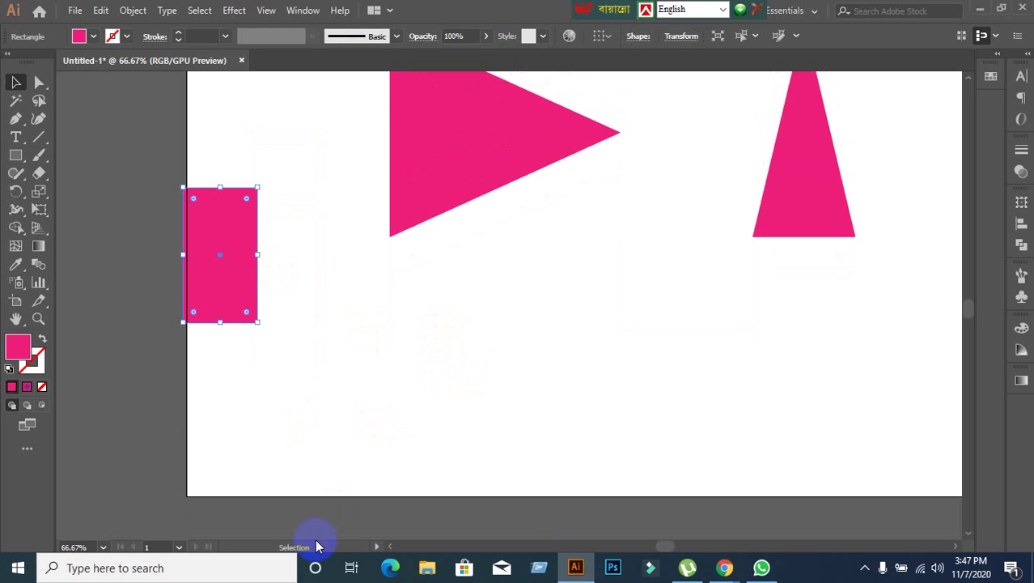
Move the large triangle right beside the upright triangle, and place the rectangle in the open space to its left.
{"action": "scroll", "coordinate": [599, 417], "scroll_direction": "up", "scroll_amount": 2}
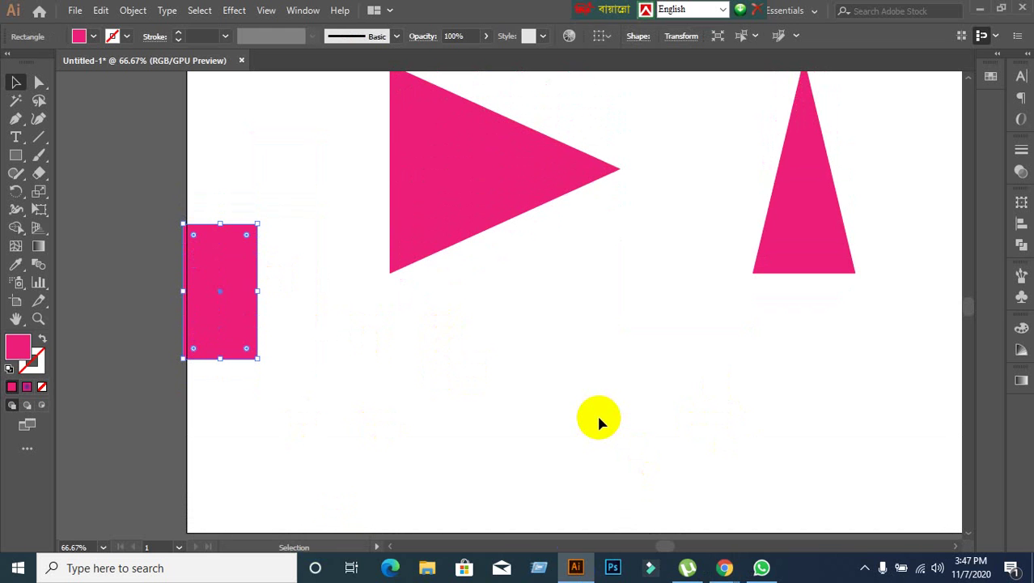
{"action": "scroll", "coordinate": [599, 419], "scroll_direction": "up", "scroll_amount": 3}
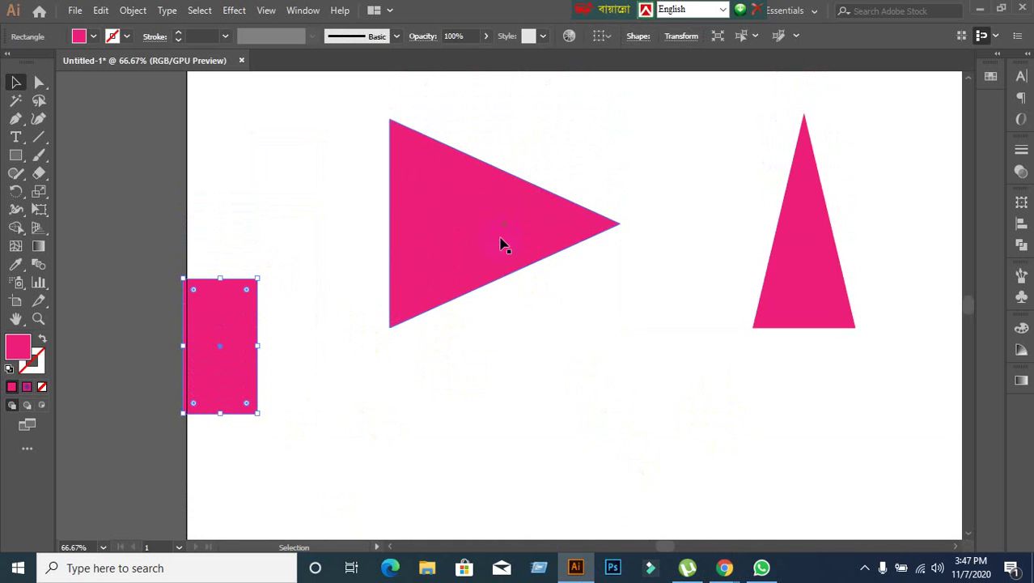
{"action": "left_click_drag", "start_coordinate": [502, 245], "coordinate": [625, 233]}
{"action": "left_click_drag", "start_coordinate": [225, 384], "coordinate": [323, 283]}
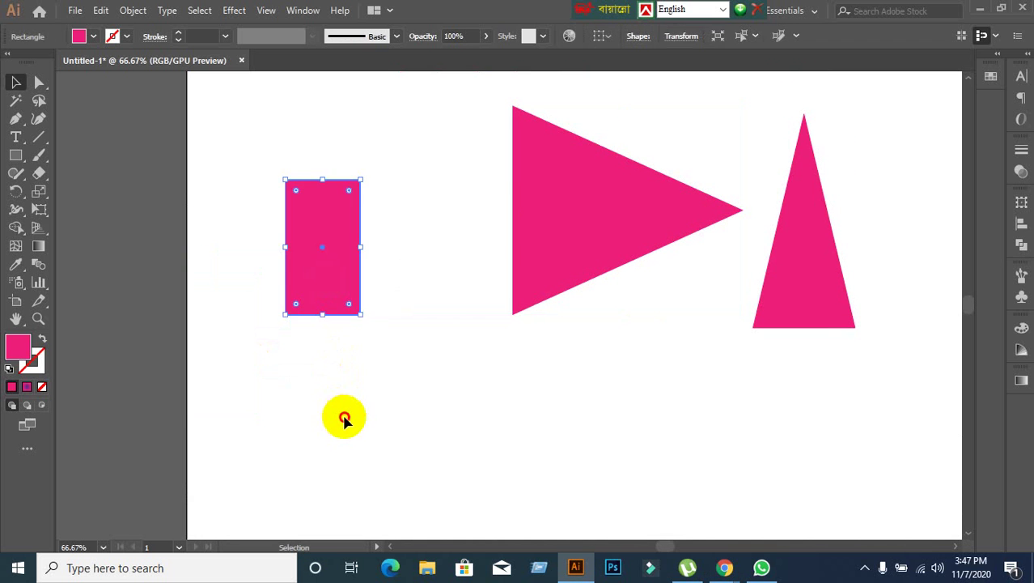
{"action": "left_click", "coordinate": [344, 418]}
{"action": "left_click", "coordinate": [319, 307]}
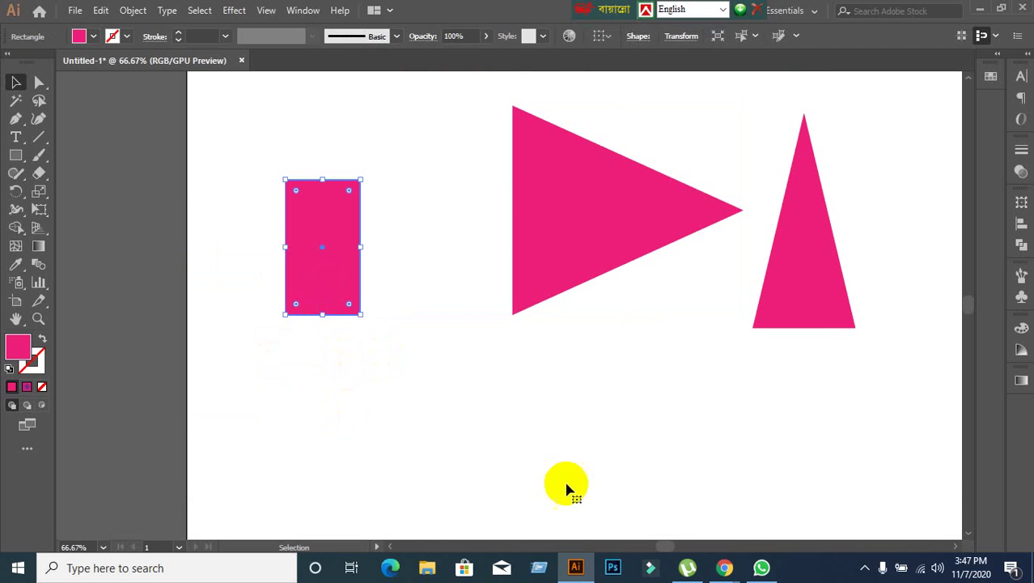
Deselect the rectangle, switch to the Google Meet window to check the call, and return to Illustrator.
{"action": "left_click", "coordinate": [623, 509]}
{"action": "mouse_move", "coordinate": [727, 564]}
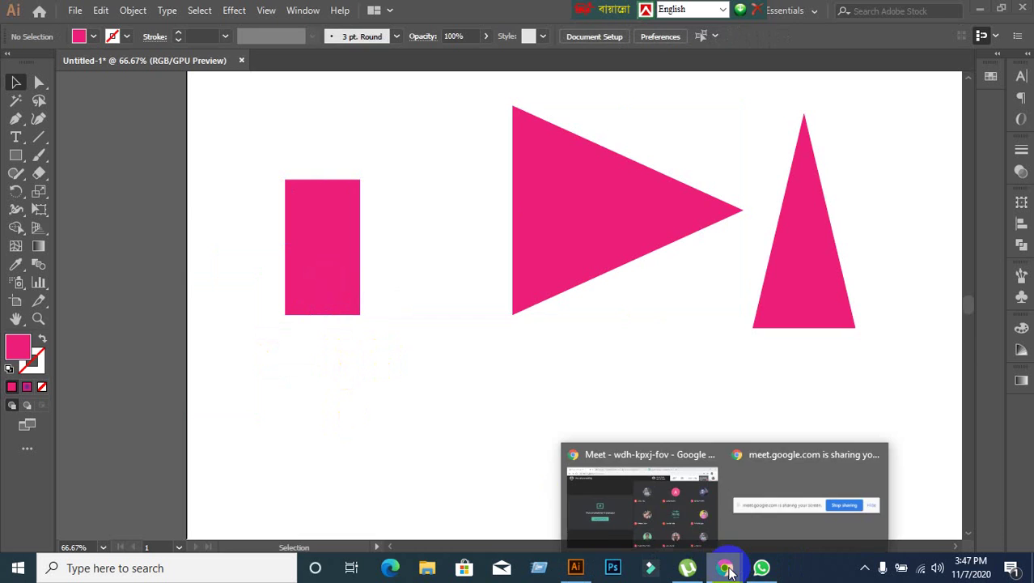
{"action": "left_click", "coordinate": [577, 508]}
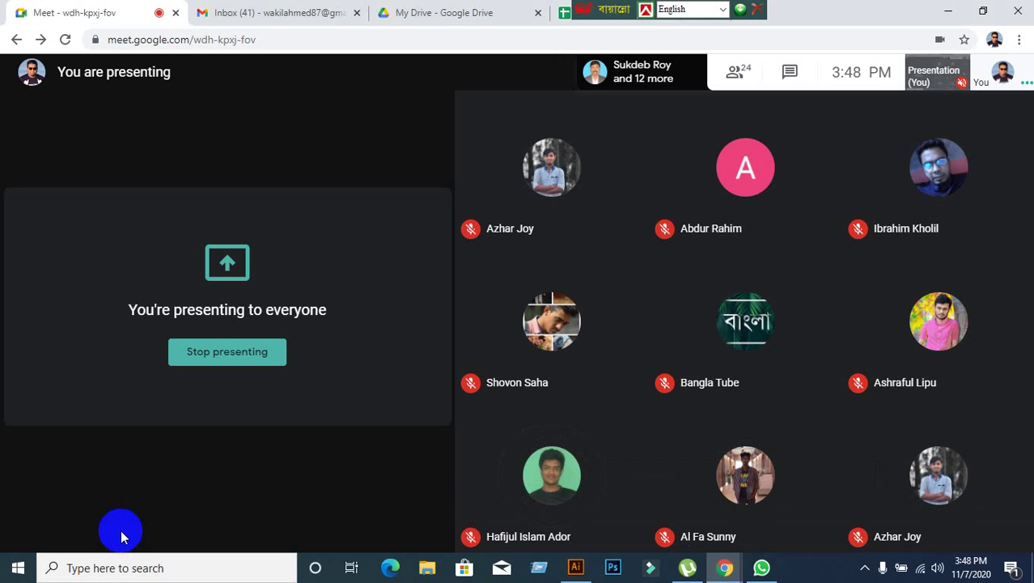
{"action": "left_click", "coordinate": [571, 567]}
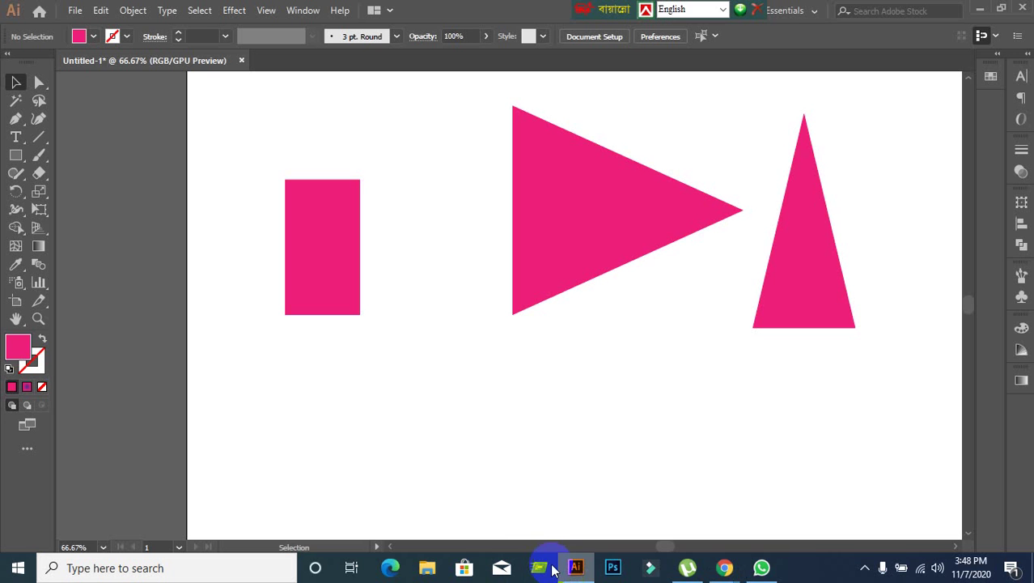
Select the rectangle and both triangles together and delete them from the artboard.
{"action": "left_click", "coordinate": [316, 290]}
{"action": "left_click", "coordinate": [404, 381]}
{"action": "left_click_drag", "start_coordinate": [212, 164], "coordinate": [773, 330]}
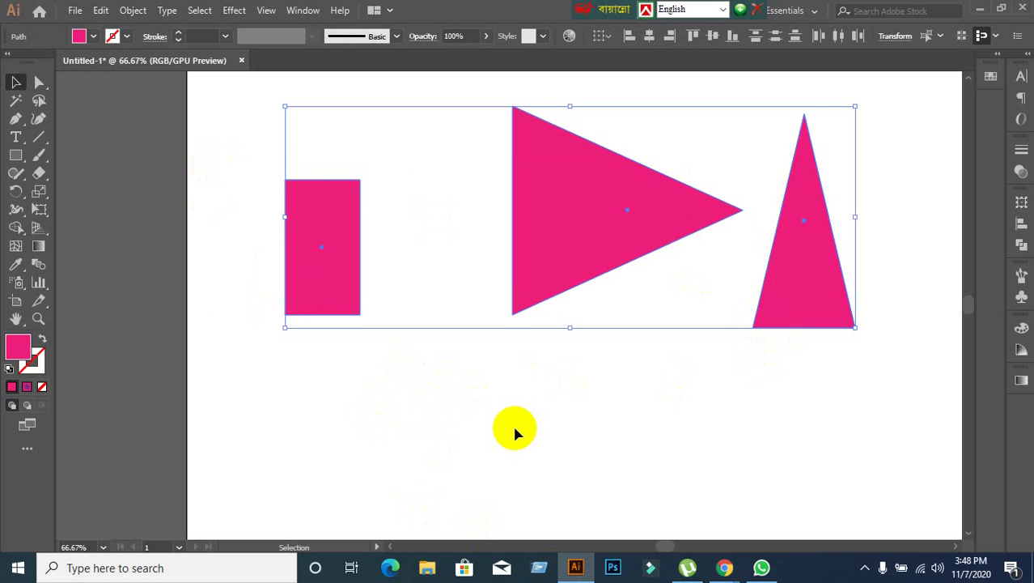
{"action": "key", "text": "Delete"}
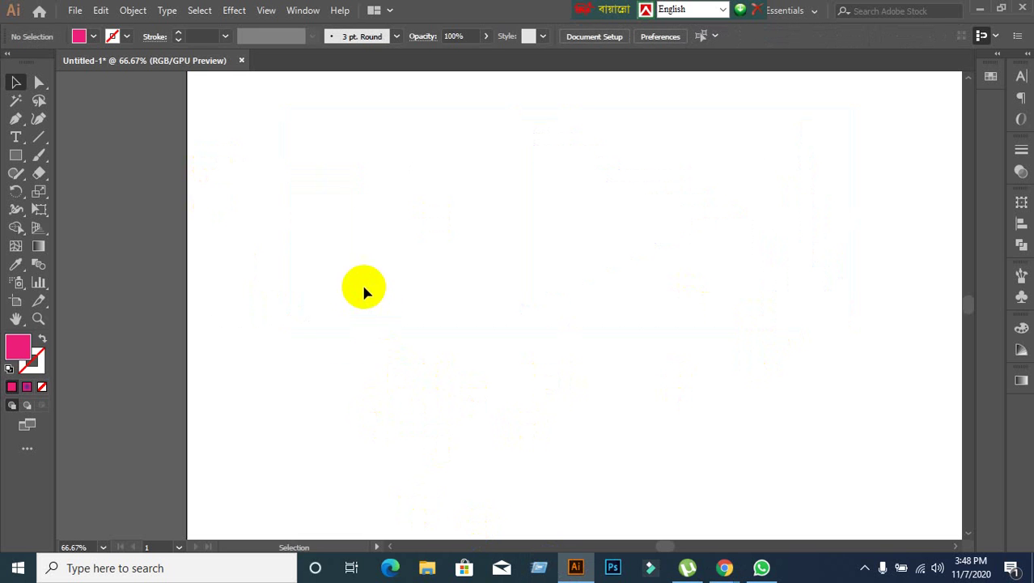
Draw a large pink square near the middle of the artboard and keep it selected.
{"action": "left_click", "coordinate": [15, 156]}
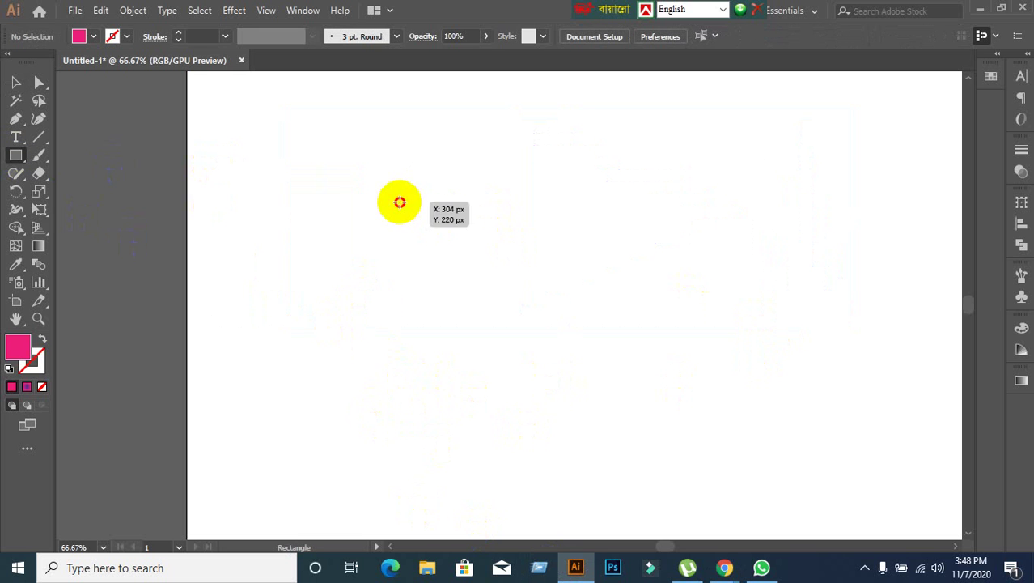
{"action": "left_click_drag", "start_coordinate": [400, 203], "coordinate": [637, 358]}
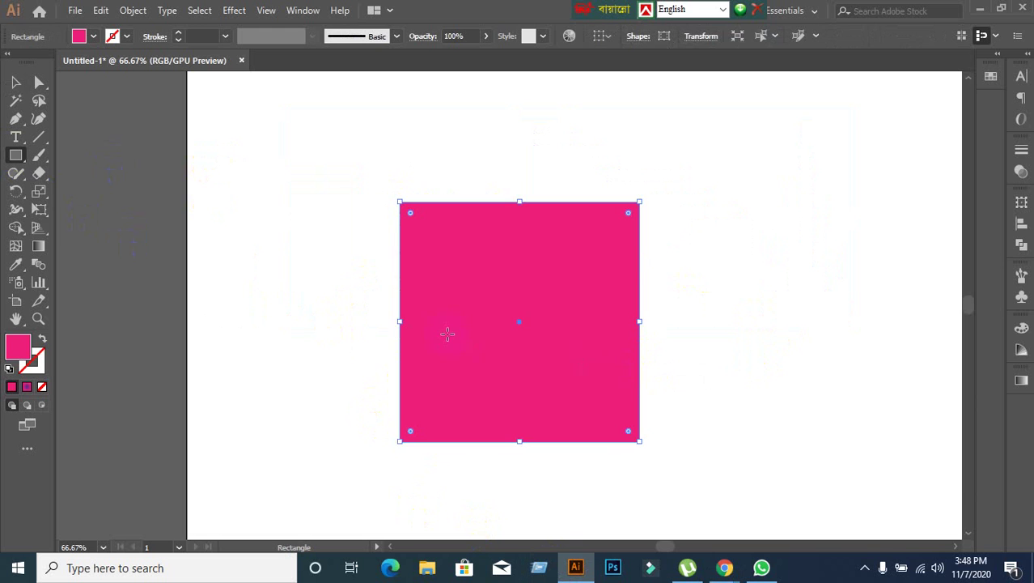
{"action": "scroll", "coordinate": [446, 333], "scroll_direction": "down", "scroll_amount": 3}
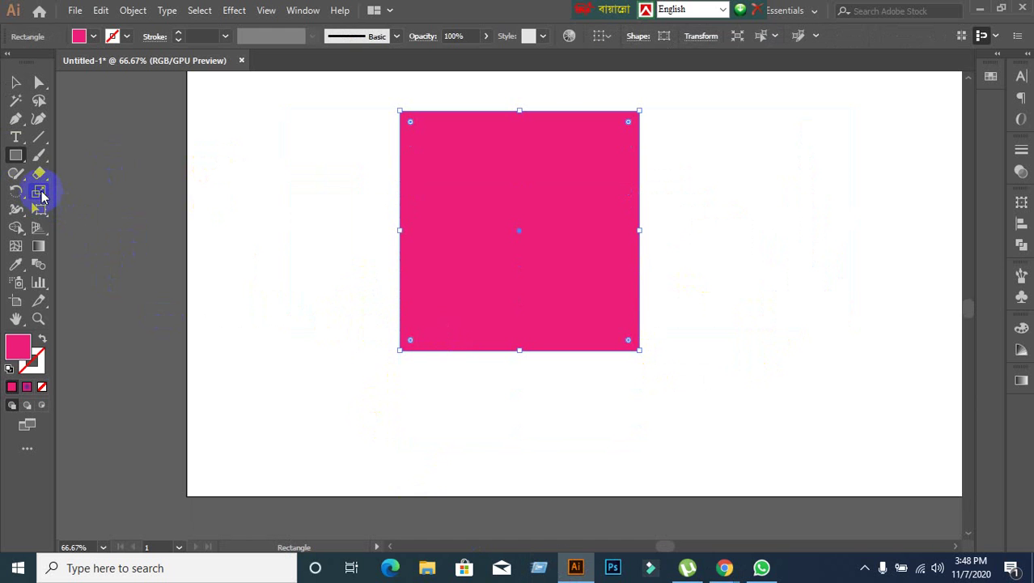
{"action": "left_click_drag", "start_coordinate": [42, 196], "coordinate": [76, 189]}
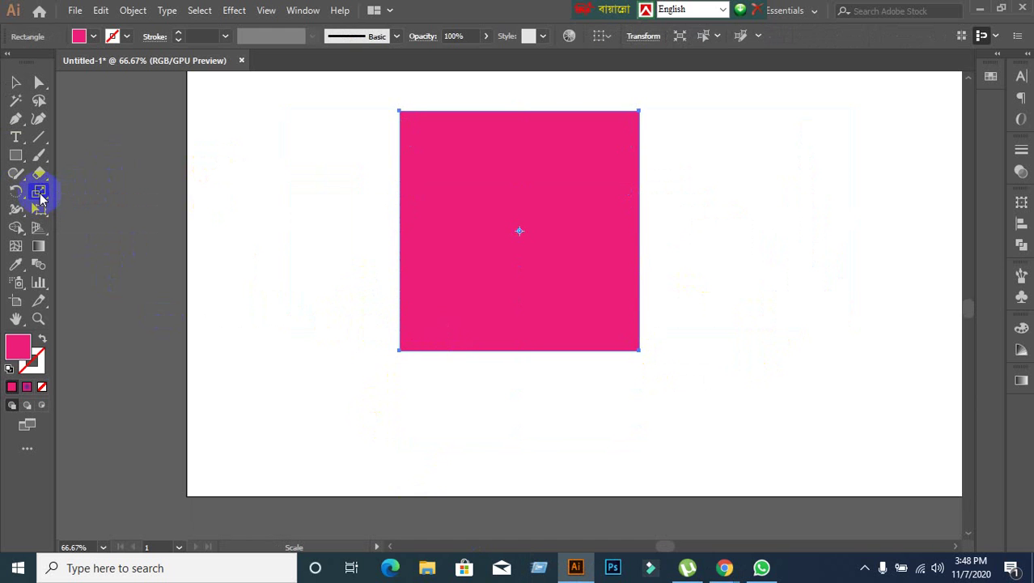
{"action": "left_click", "coordinate": [16, 82]}
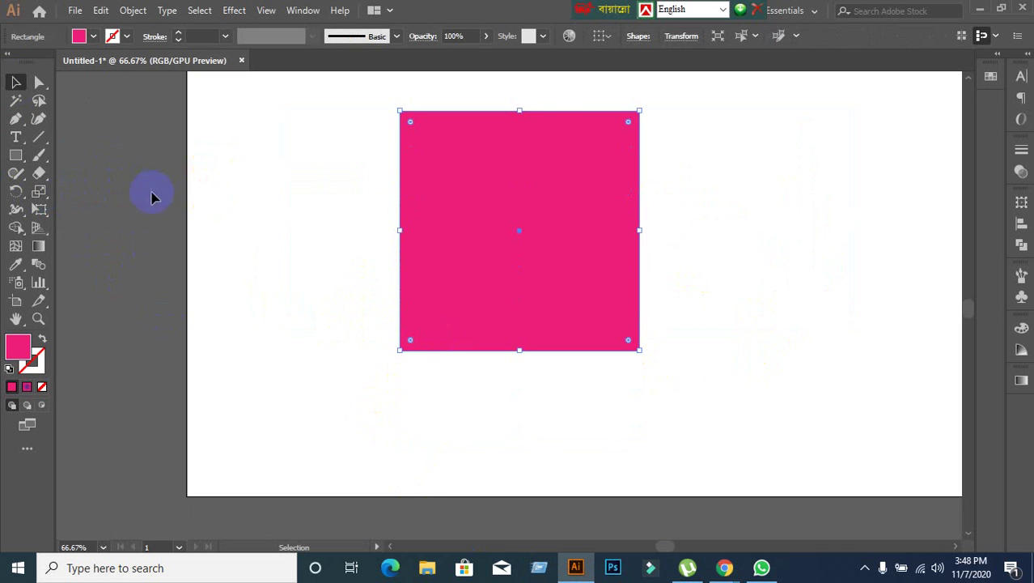
Scale the square uniformly to 90% using the Scale options with Preview enabled.
{"action": "left_click", "coordinate": [42, 195]}
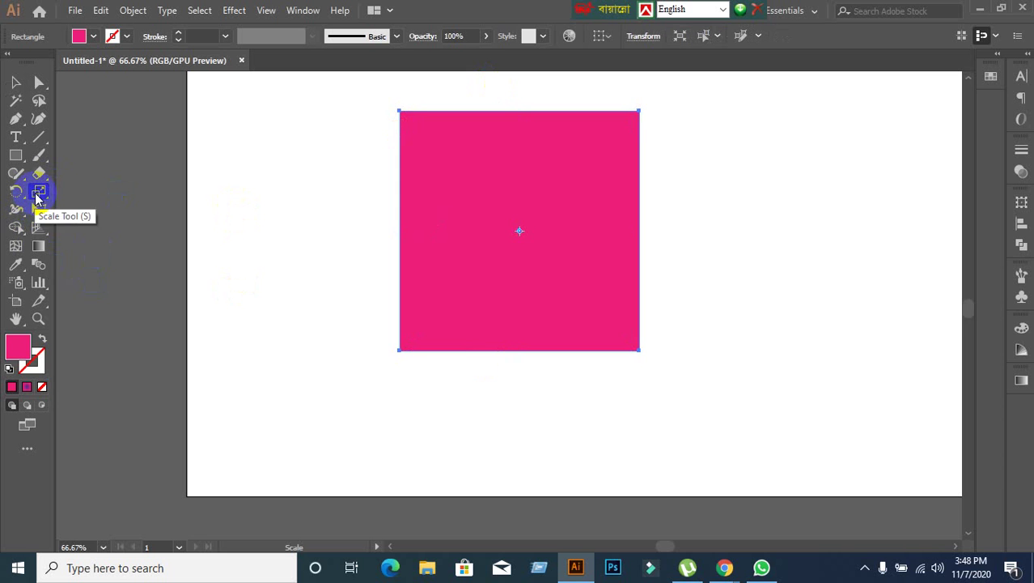
{"action": "double_click", "coordinate": [36, 199]}
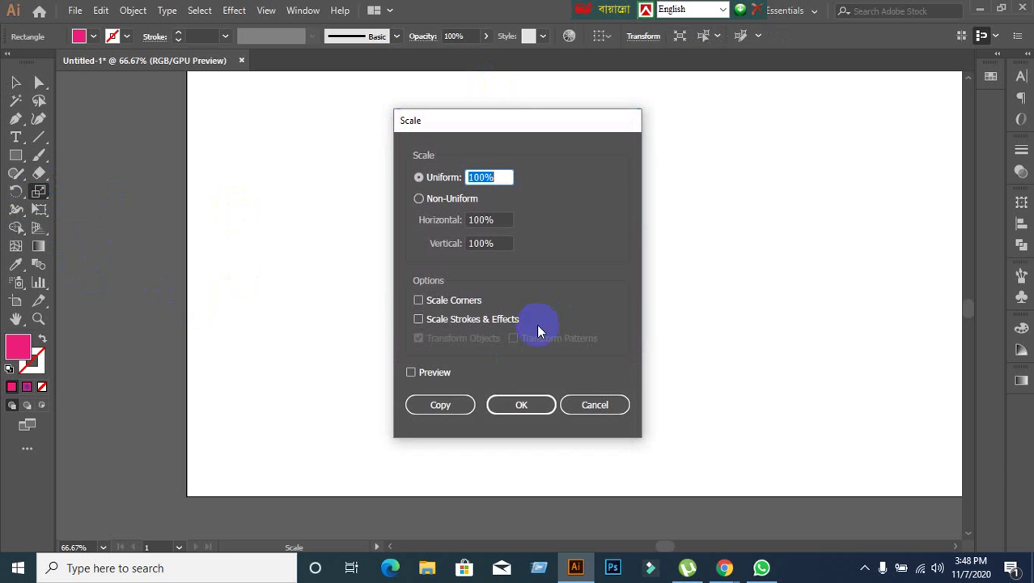
{"action": "left_click_drag", "start_coordinate": [595, 121], "coordinate": [898, 117]}
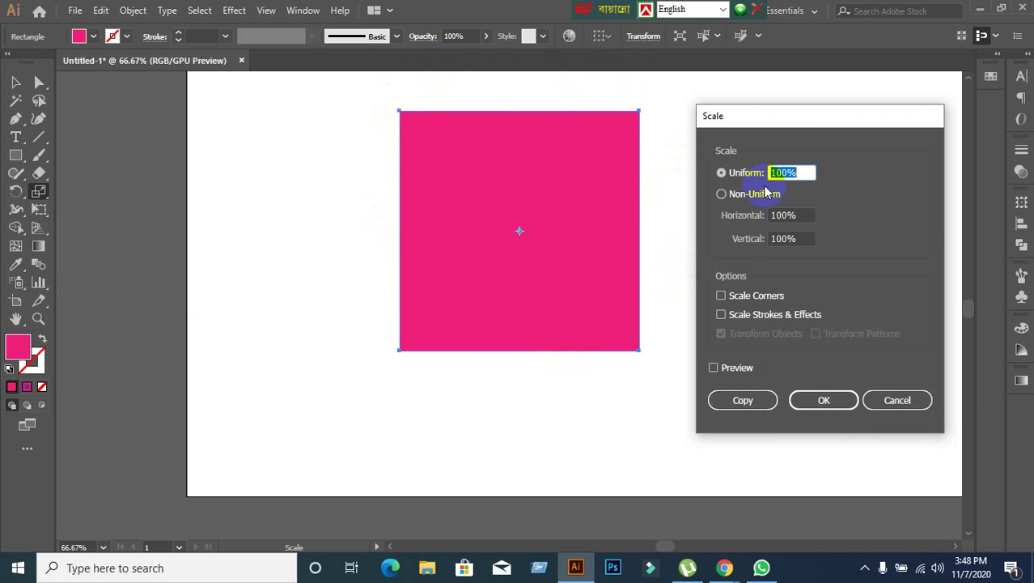
{"action": "left_click", "coordinate": [723, 196]}
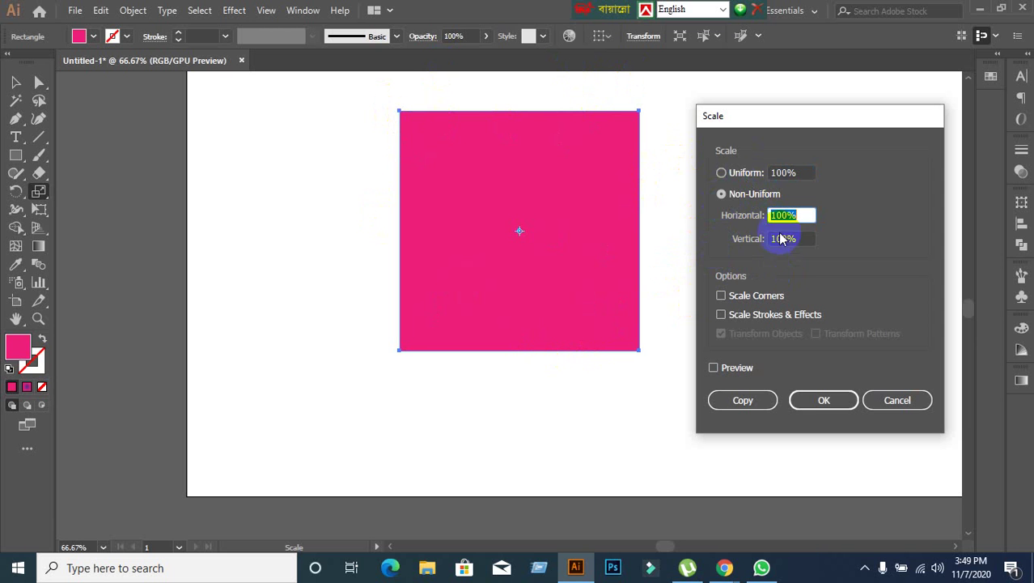
{"action": "left_click", "coordinate": [746, 172]}
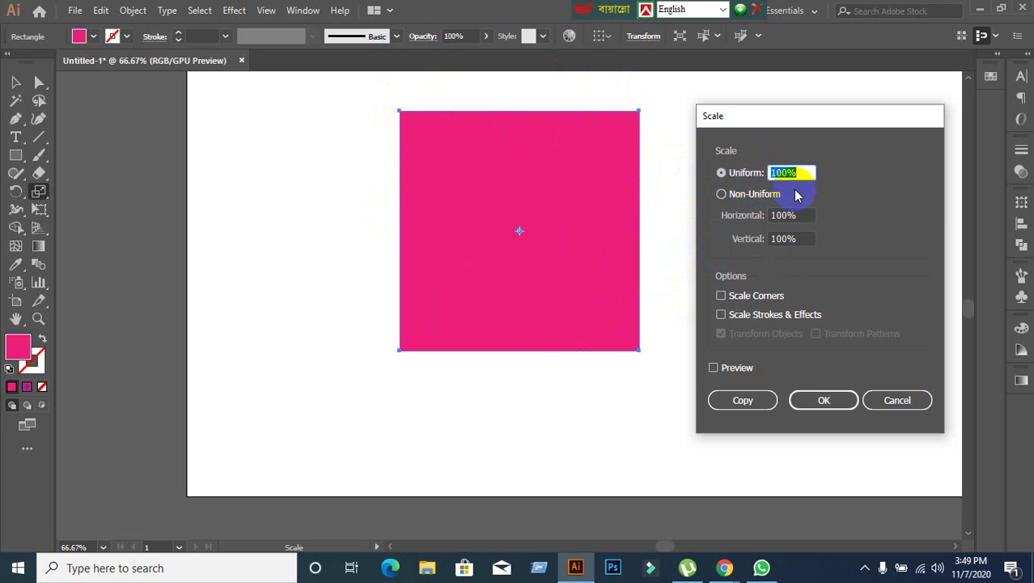
{"action": "left_click", "coordinate": [721, 194]}
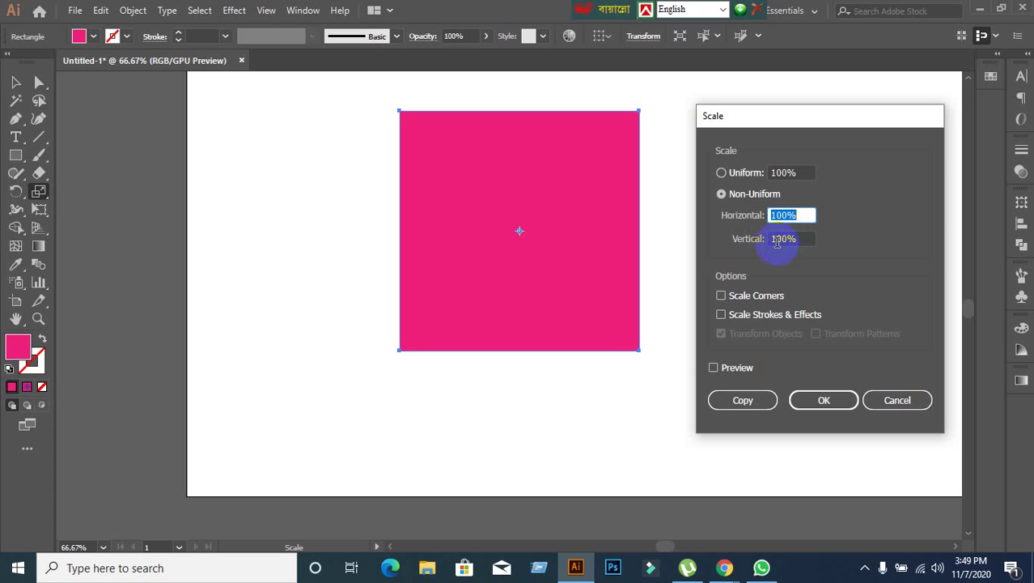
{"action": "left_click", "coordinate": [714, 368]}
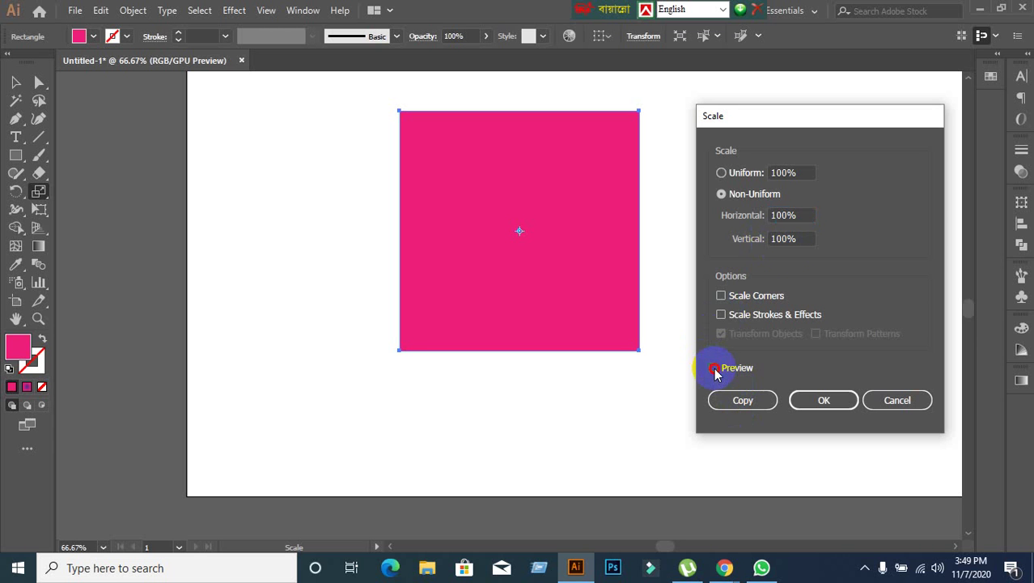
{"action": "left_click", "coordinate": [723, 173]}
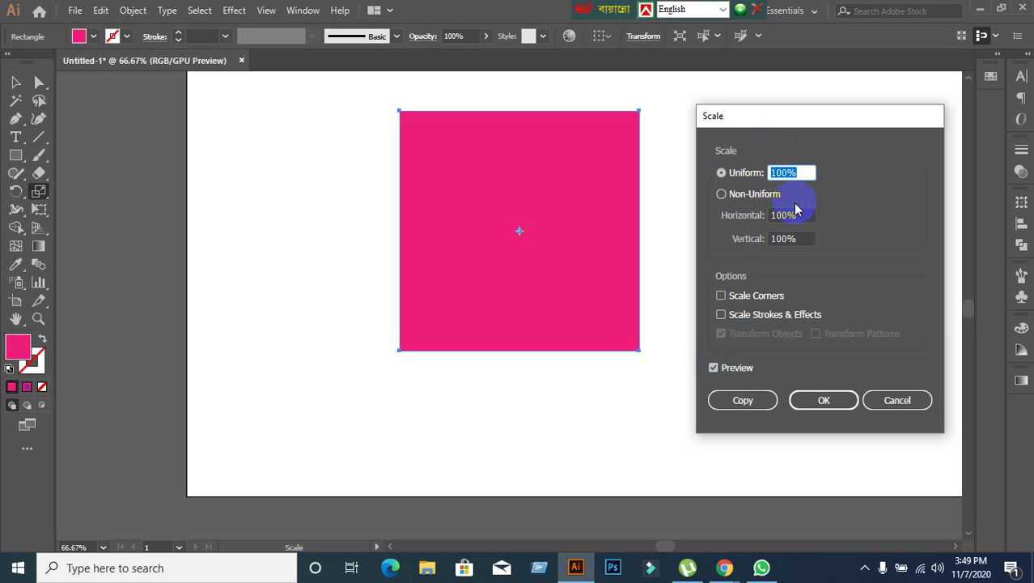
{"action": "type", "text": "90"}
{"action": "left_click", "coordinate": [823, 400]}
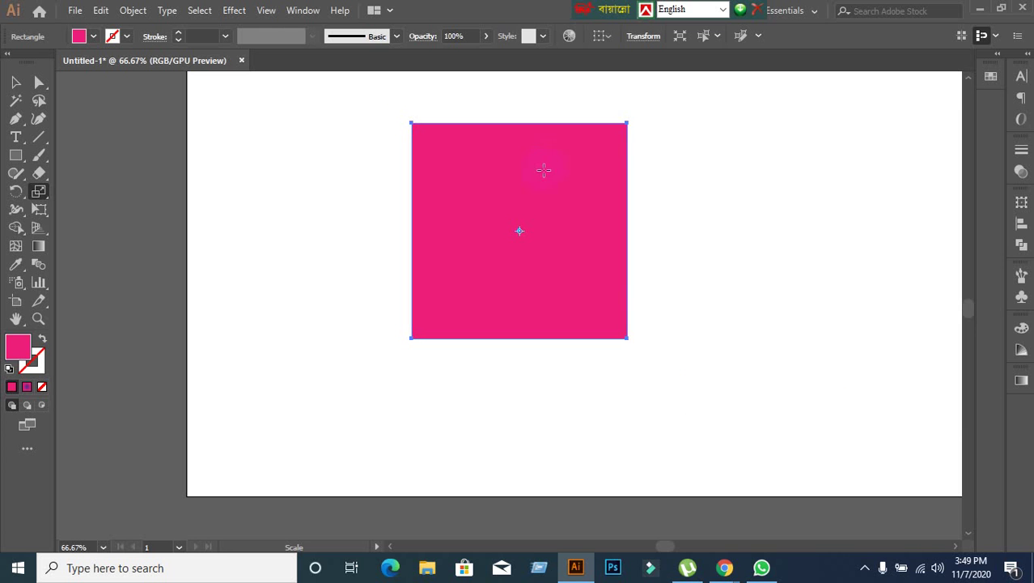
Apply the 90% uniform scale to the square three more times through the Scale options.
{"action": "double_click", "coordinate": [39, 192]}
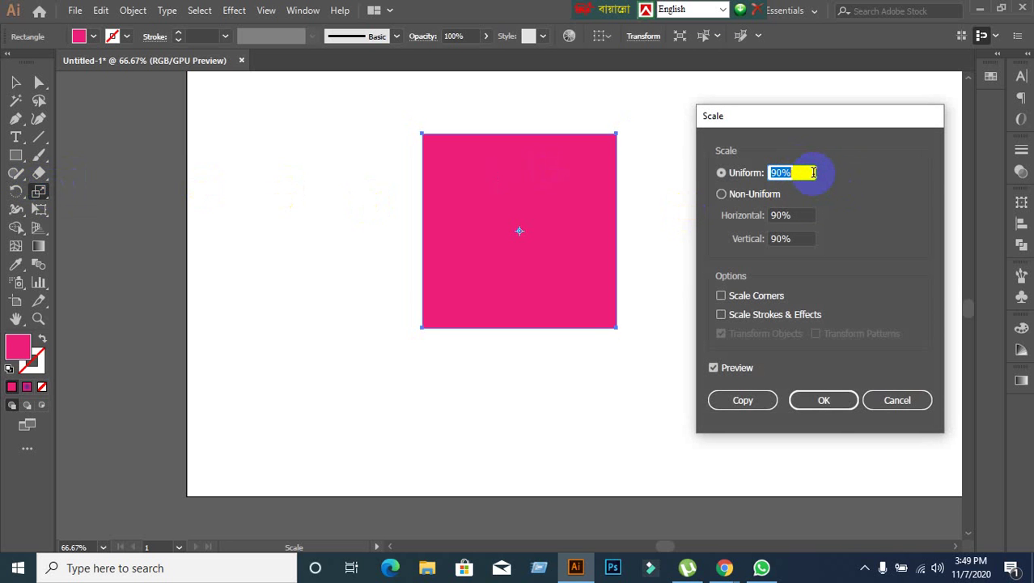
{"action": "left_click", "coordinate": [824, 400]}
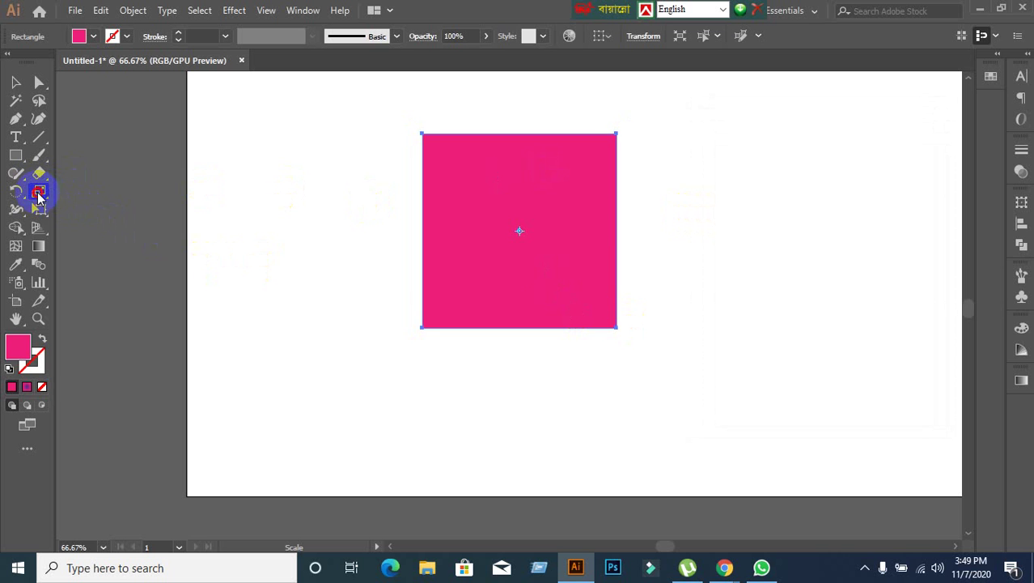
{"action": "double_click", "coordinate": [39, 196]}
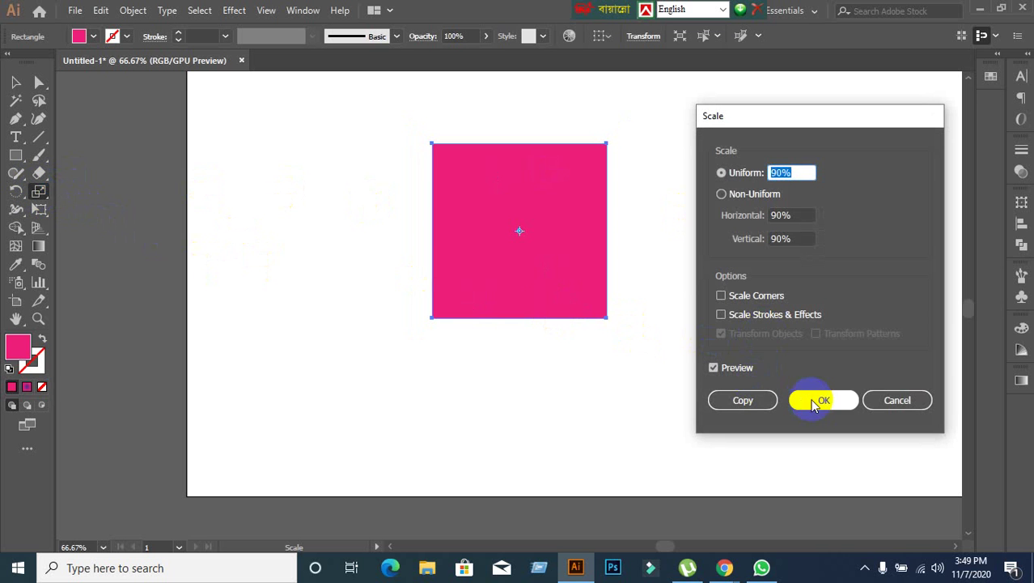
{"action": "left_click", "coordinate": [818, 401]}
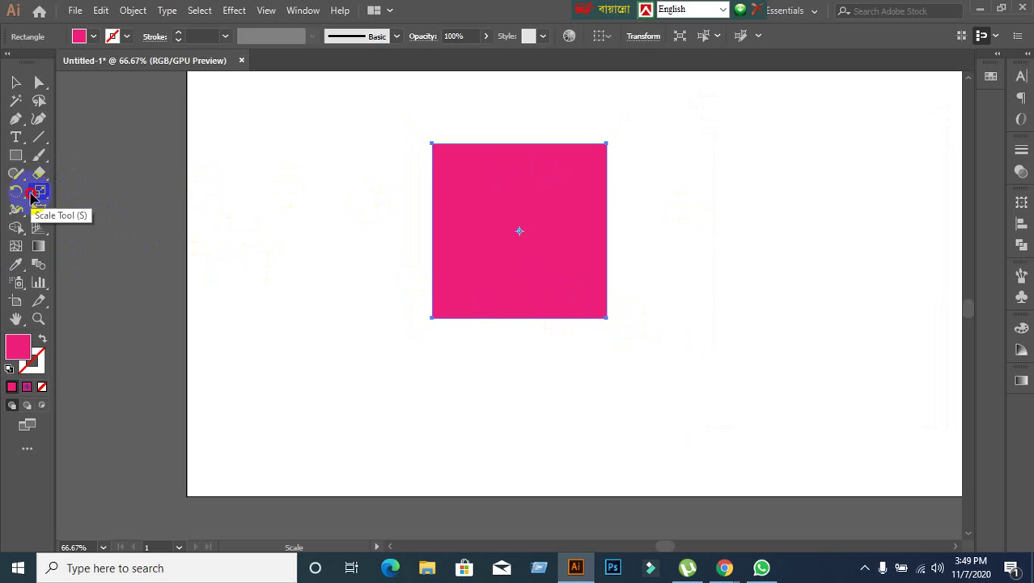
{"action": "double_click", "coordinate": [32, 196]}
{"action": "left_click", "coordinate": [824, 400]}
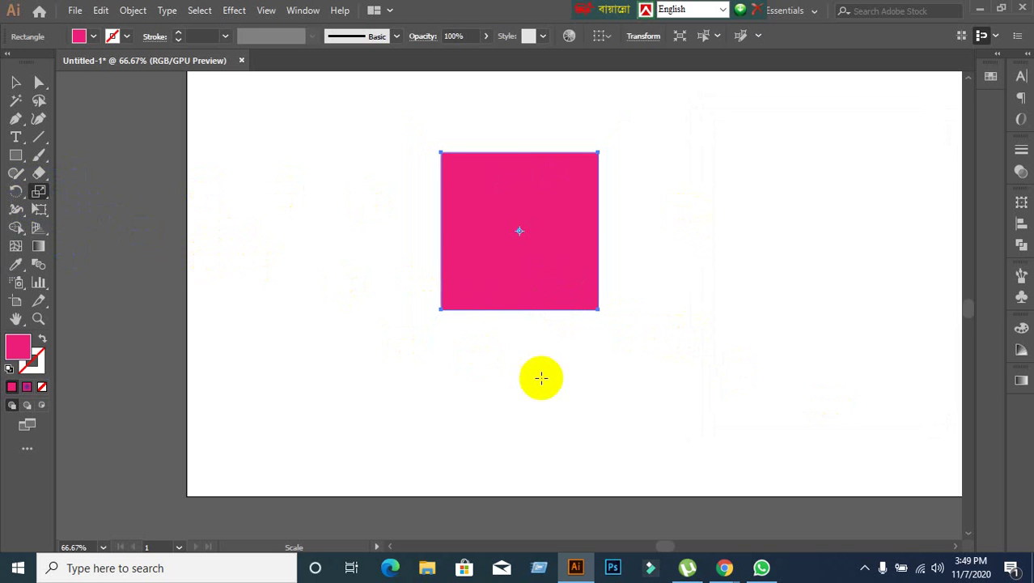
Repeat the last 90% scale transformation until the square shrinks to a tiny speck.
{"action": "key", "text": "ctrl+d"}
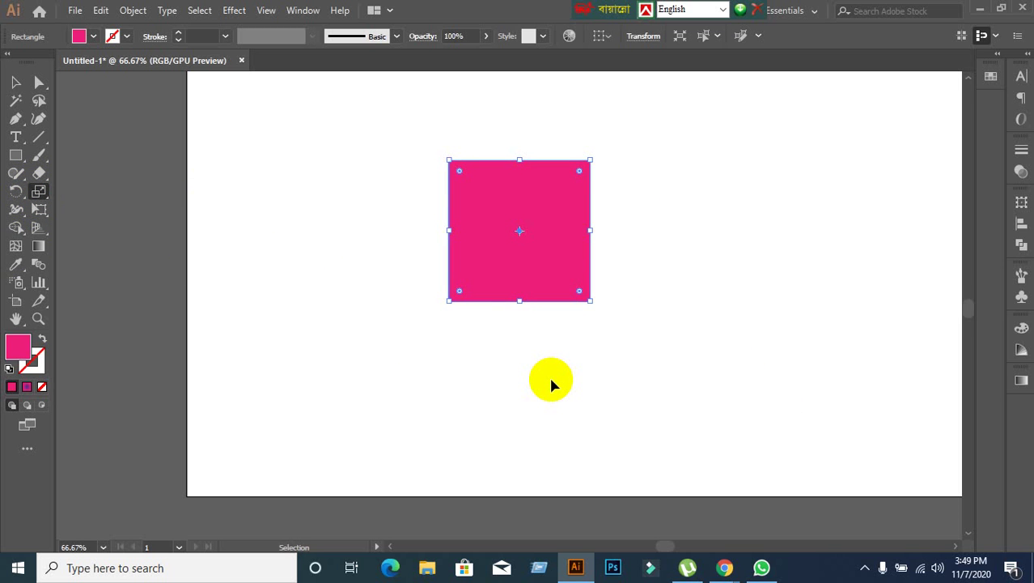
{"action": "key", "text": "ctrl+d"}
{"action": "key", "text": "ctrl+d"}
{"action": "key", "text": "ctrl+d"}
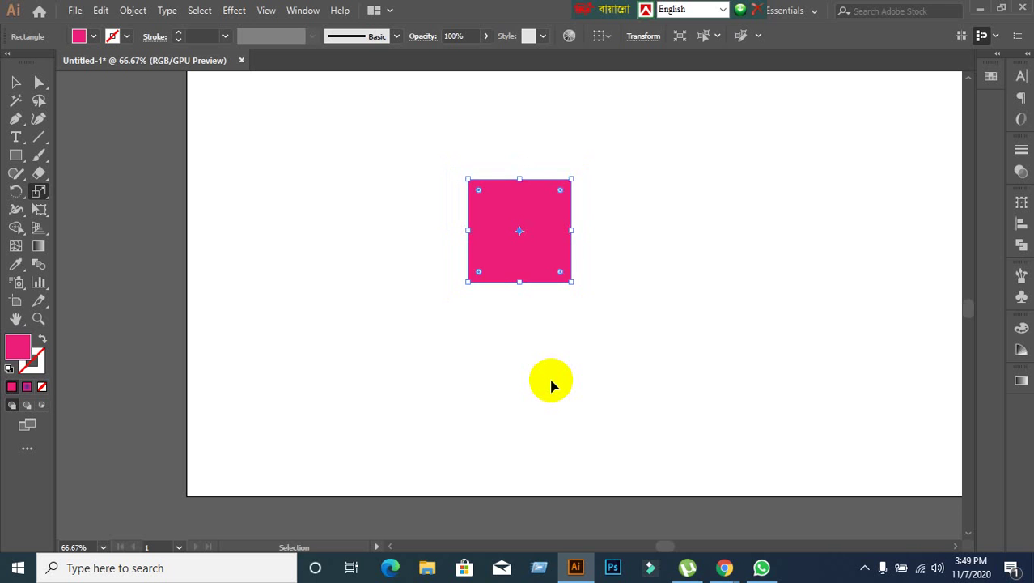
{"action": "key", "text": "ctrl+d"}
{"action": "key", "text": "ctrl+d"}
{"action": "key", "text": "ctrl+d"}
{"action": "key", "text": "ctrl+d"}
{"action": "key", "text": "ctrl+d"}
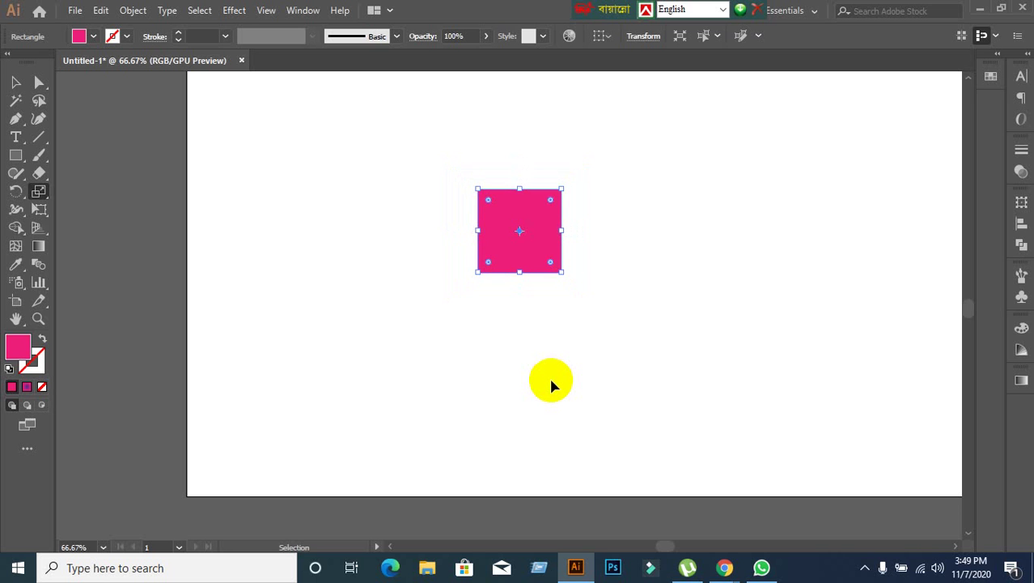
{"action": "key", "text": "ctrl+d"}
{"action": "key", "text": "ctrl+d"}
{"action": "key", "text": "ctrl+d"}
{"action": "key", "text": "ctrl+d"}
{"action": "key", "text": "ctrl+d"}
{"action": "key", "text": "ctrl+d"}
{"action": "key", "text": "ctrl+d"}
{"action": "key", "text": "ctrl+d"}
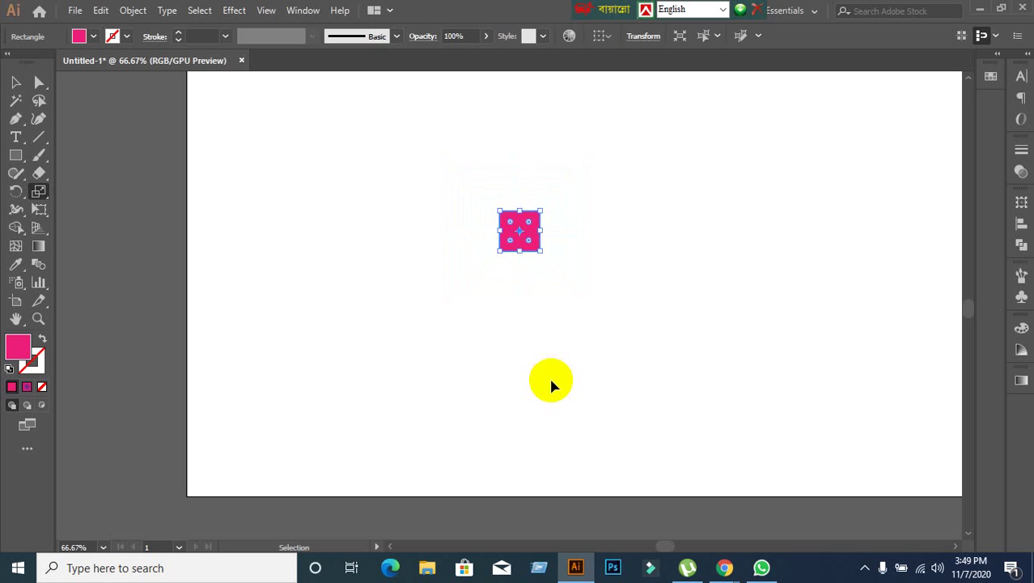
{"action": "key", "text": "ctrl+d"}
{"action": "key", "text": "ctrl+d"}
{"action": "key", "text": "ctrl+d"}
{"action": "key", "text": "ctrl+d"}
{"action": "key", "text": "ctrl+d"}
{"action": "key", "text": "ctrl+d"}
{"action": "key", "text": "ctrl+d"}
{"action": "key", "text": "ctrl+d"}
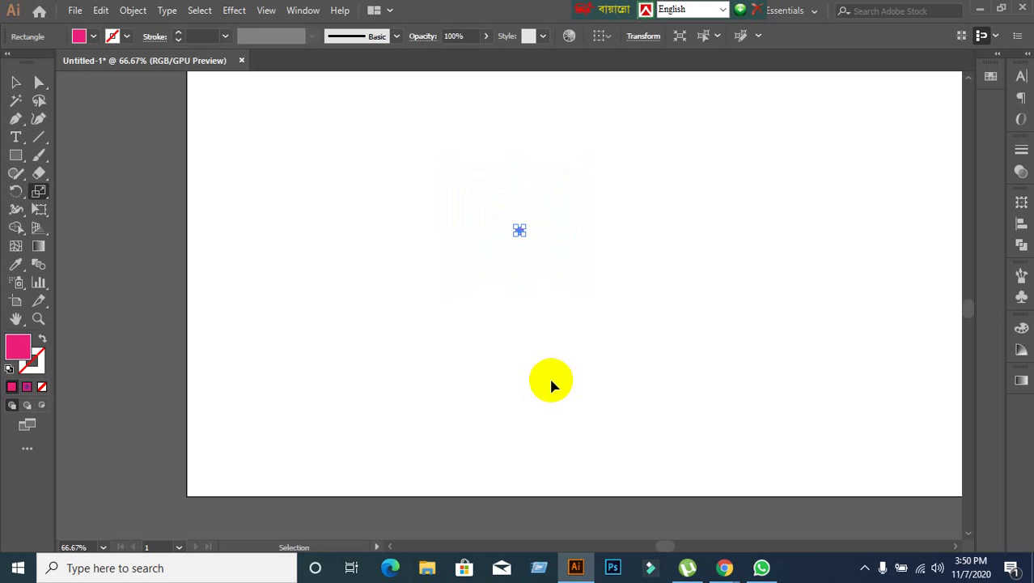
Select the tiny scaled square and delete it to clear the artboard.
{"action": "key", "text": "s"}
{"action": "left_click", "coordinate": [19, 81]}
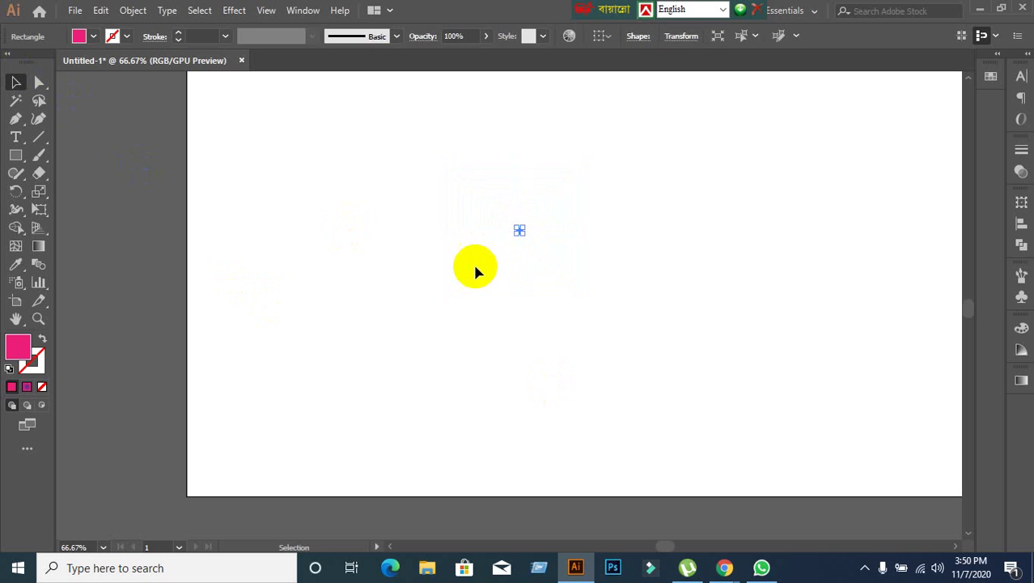
{"action": "left_click_drag", "start_coordinate": [423, 173], "coordinate": [701, 382]}
{"action": "left_click", "coordinate": [701, 380]}
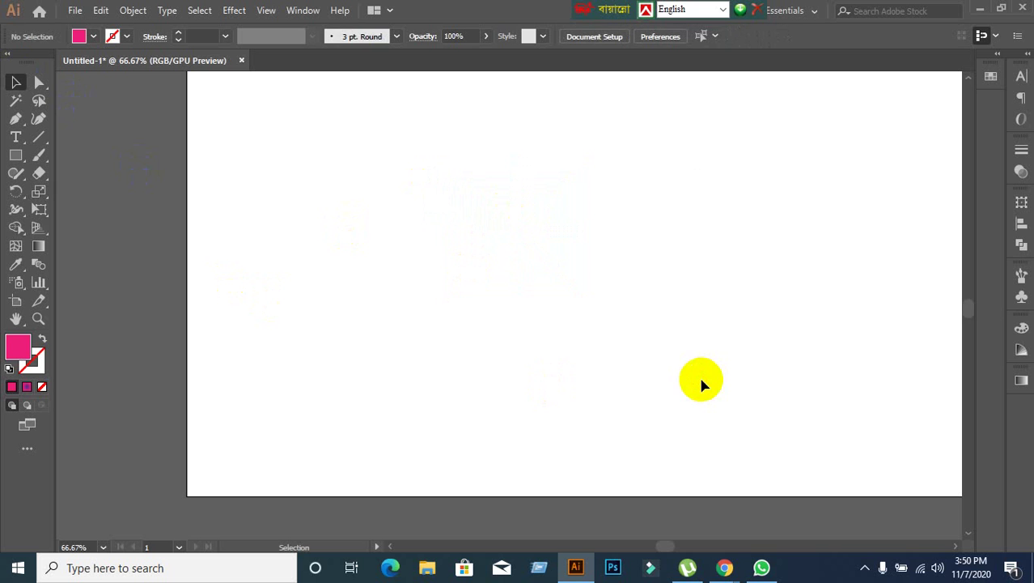
Draw a new large pink square in the middle of the cleared artboard.
{"action": "left_click", "coordinate": [17, 157]}
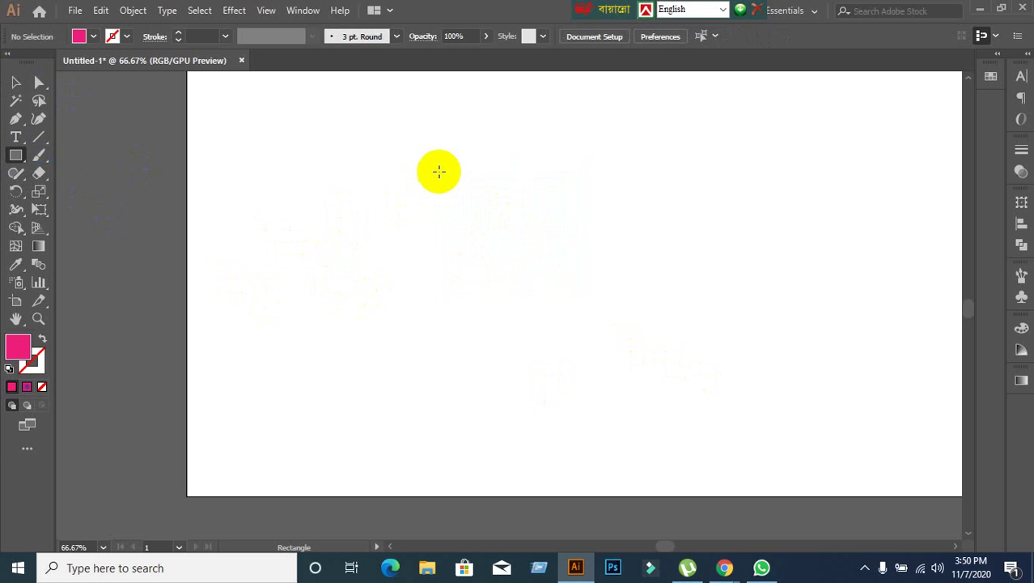
{"action": "left_click_drag", "start_coordinate": [434, 177], "coordinate": [670, 414]}
{"action": "scroll", "coordinate": [213, 204], "scroll_direction": "down", "scroll_amount": 1}
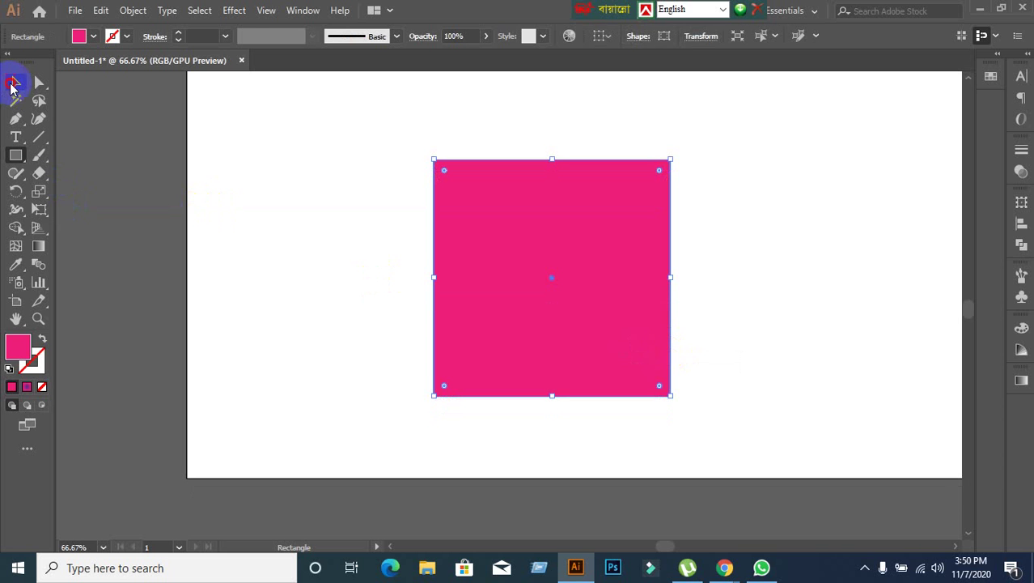
Create a copy of the pink square scaled uniformly to 90% about its center.
{"action": "left_click", "coordinate": [13, 84]}
{"action": "left_click", "coordinate": [40, 191]}
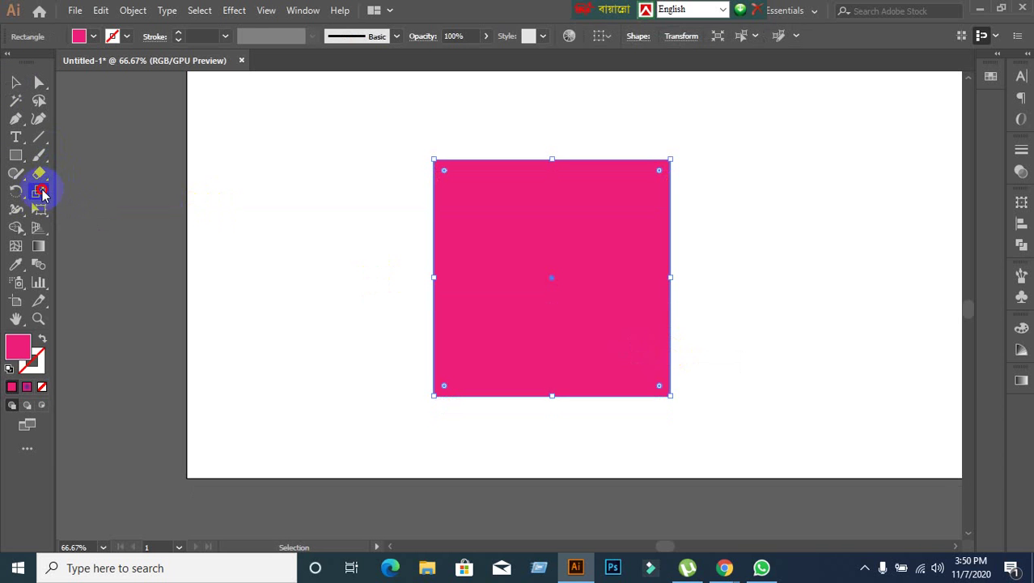
{"action": "left_click", "coordinate": [41, 192]}
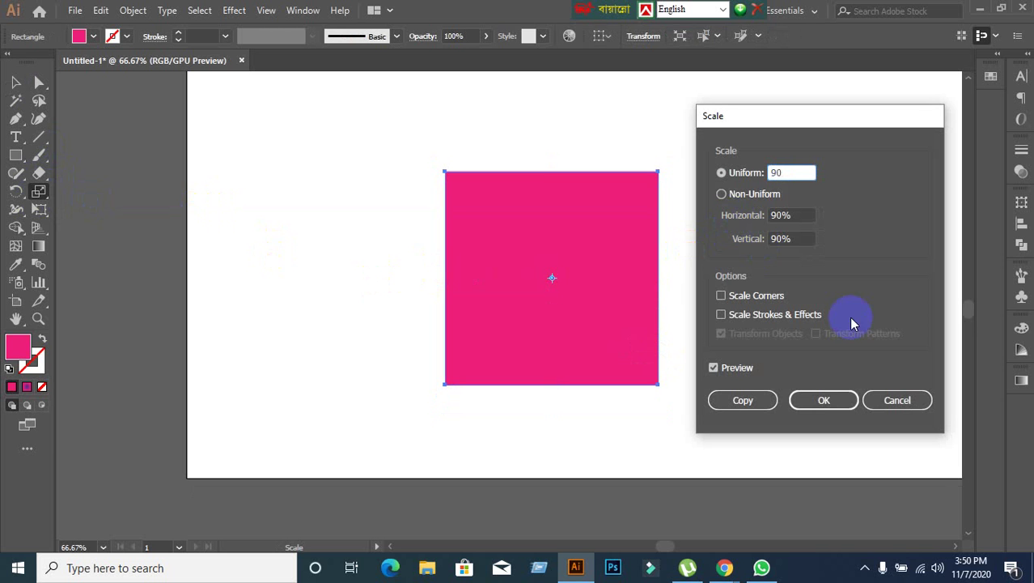
{"action": "left_click", "coordinate": [761, 400]}
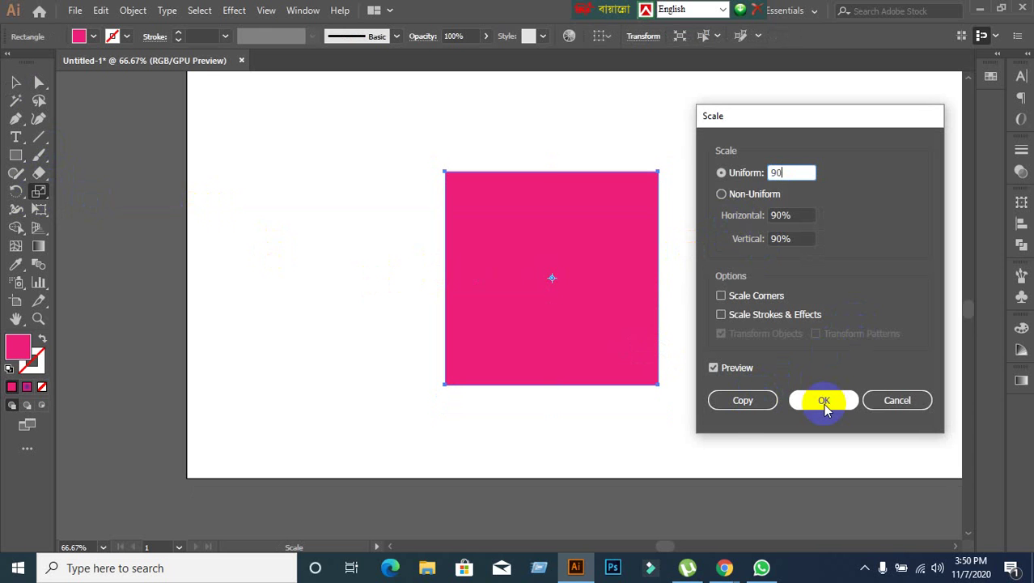
{"action": "left_click", "coordinate": [766, 404]}
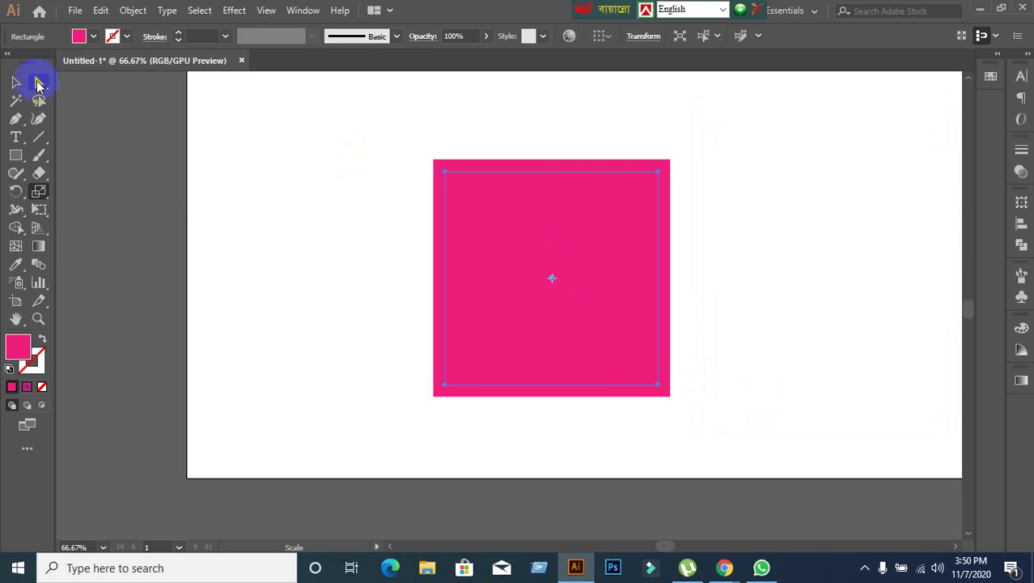
Fill the smaller square copy with bright red from the swatches.
{"action": "left_click", "coordinate": [16, 82]}
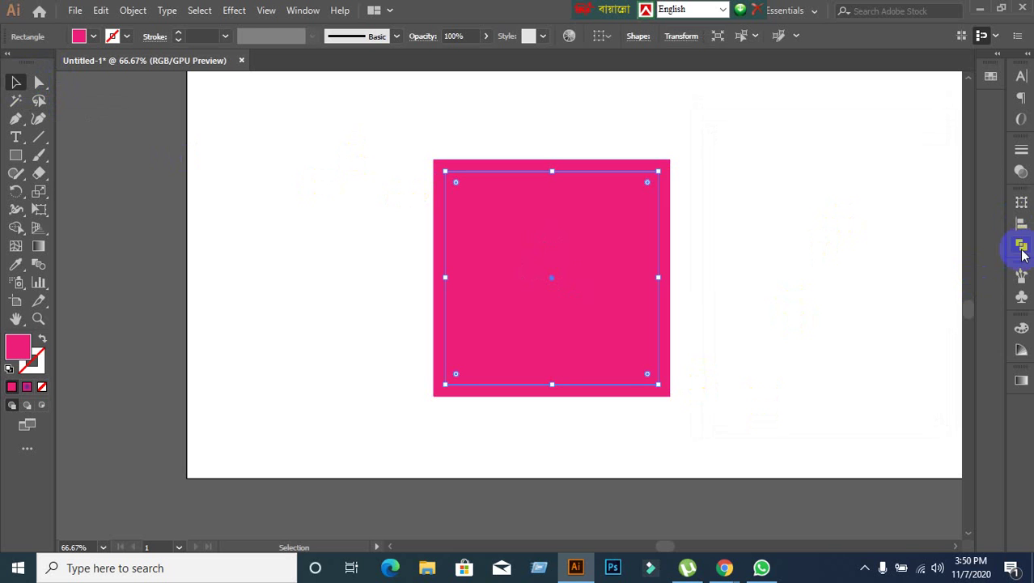
{"action": "left_click", "coordinate": [991, 76]}
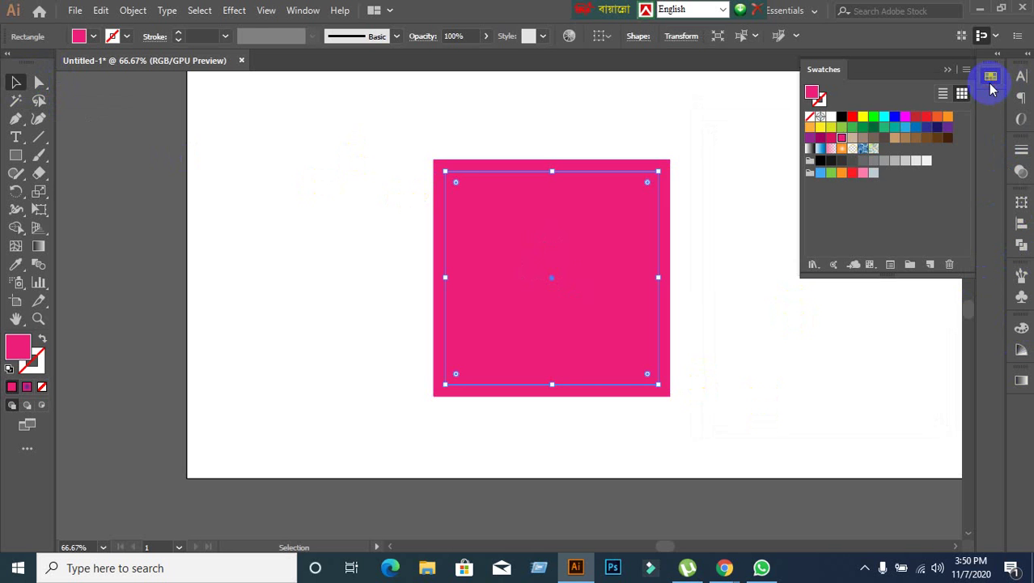
{"action": "left_click", "coordinate": [854, 118]}
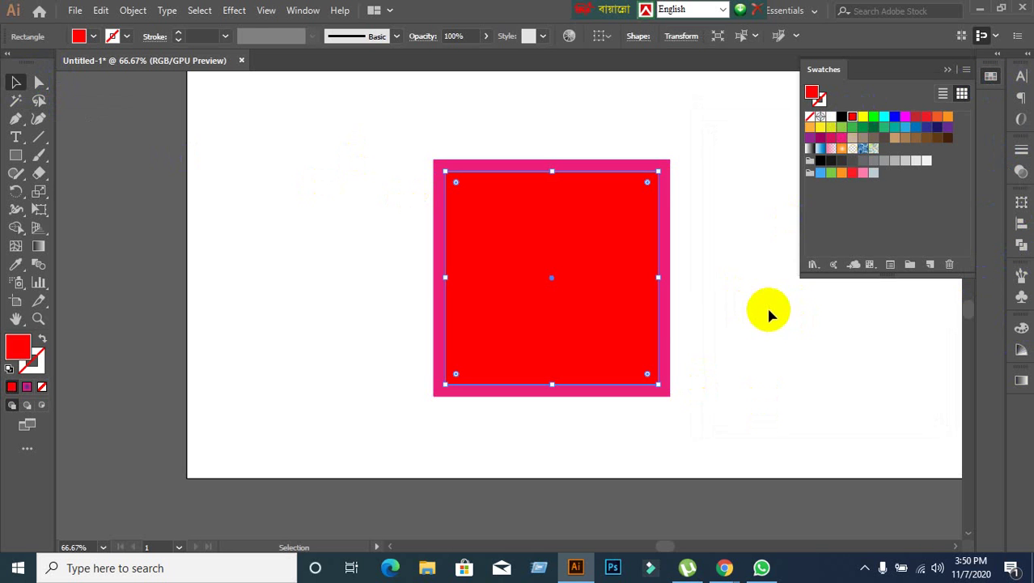
Make a 90% scaled copy of the red square and fill it with cyan.
{"action": "double_click", "coordinate": [39, 192]}
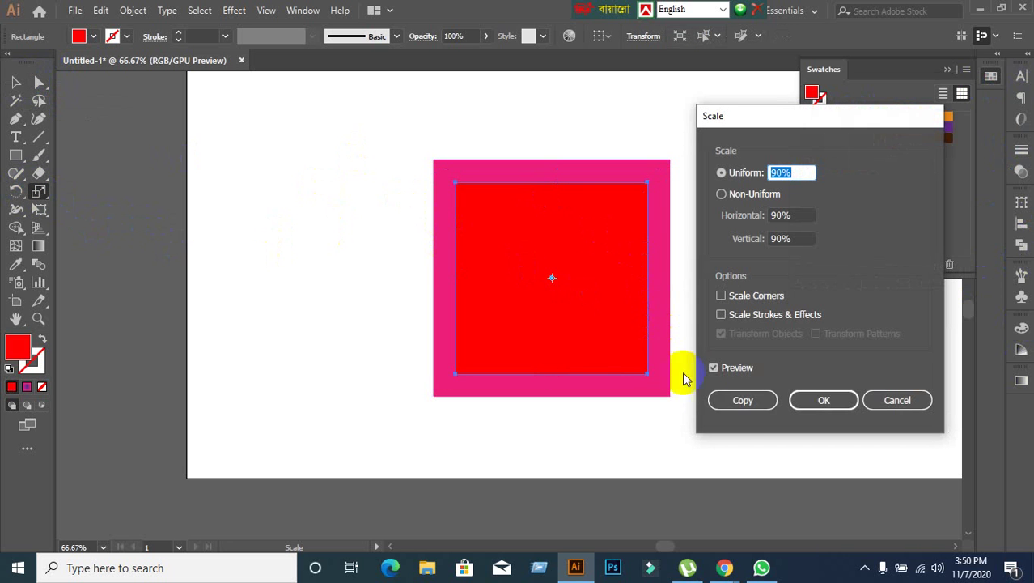
{"action": "left_click", "coordinate": [742, 400]}
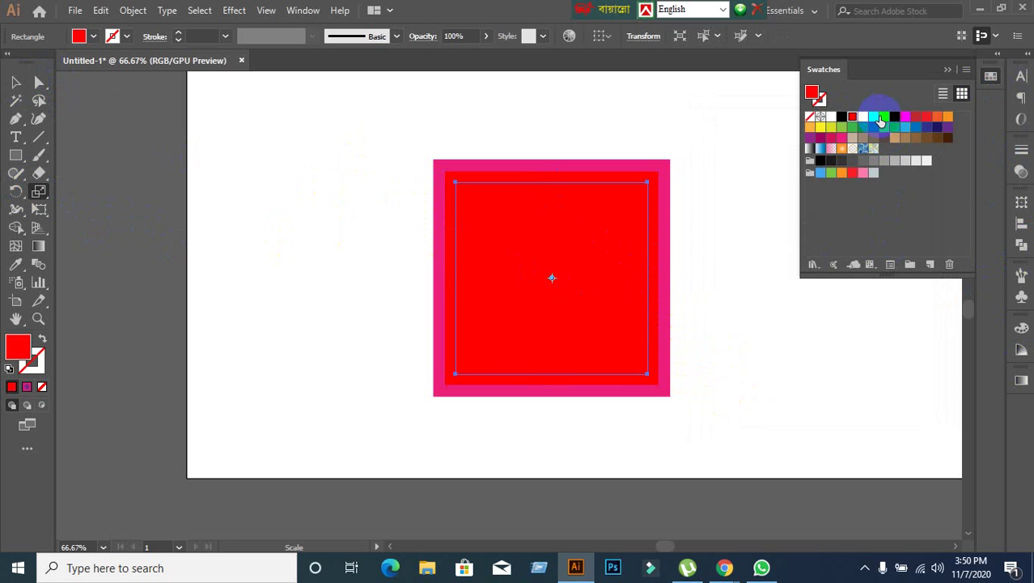
{"action": "left_click", "coordinate": [884, 118]}
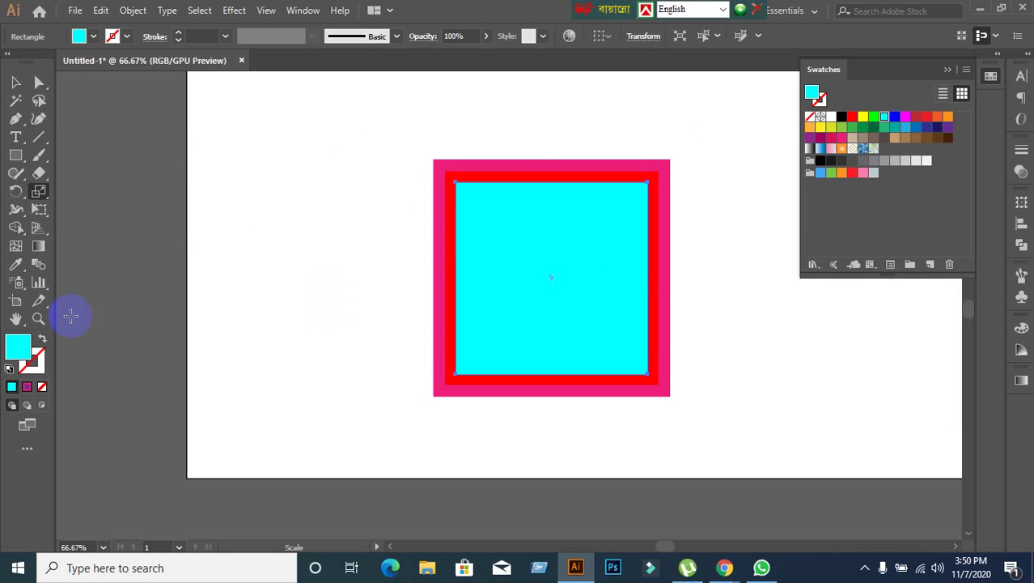
Make a 90% scaled copy of the cyan square and fill it with light blue.
{"action": "double_click", "coordinate": [38, 191]}
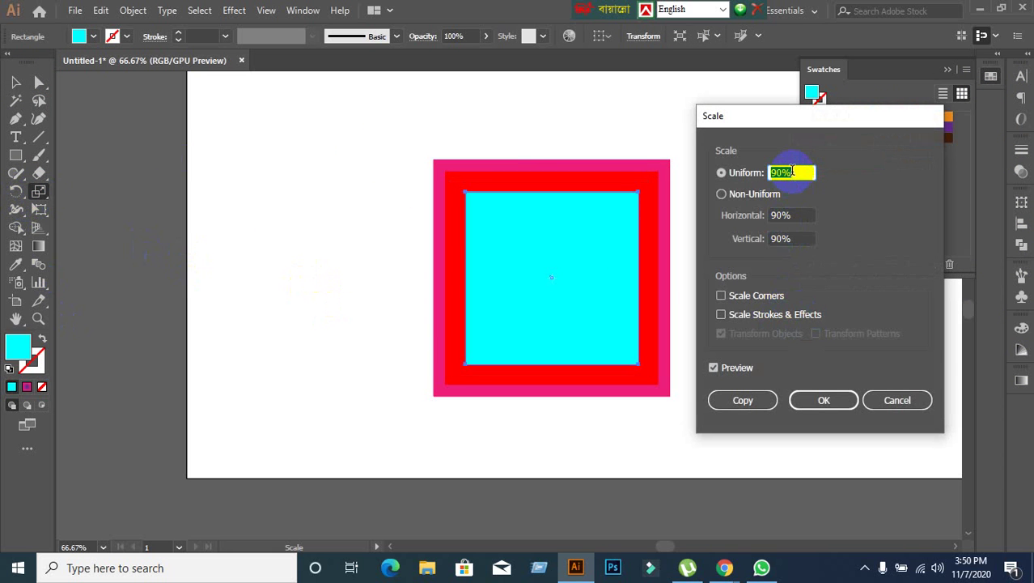
{"action": "left_click", "coordinate": [757, 409]}
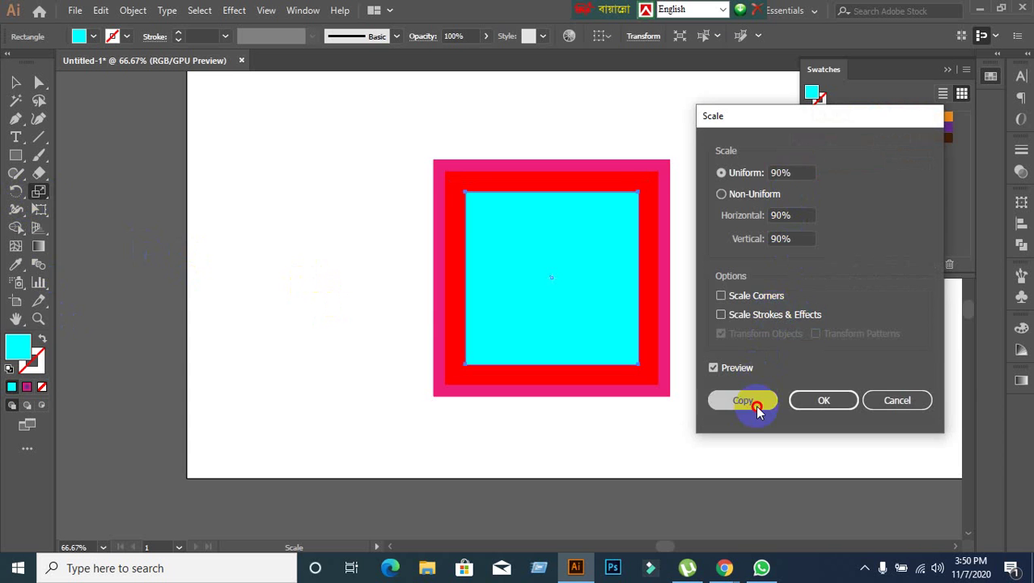
{"action": "left_click", "coordinate": [905, 127]}
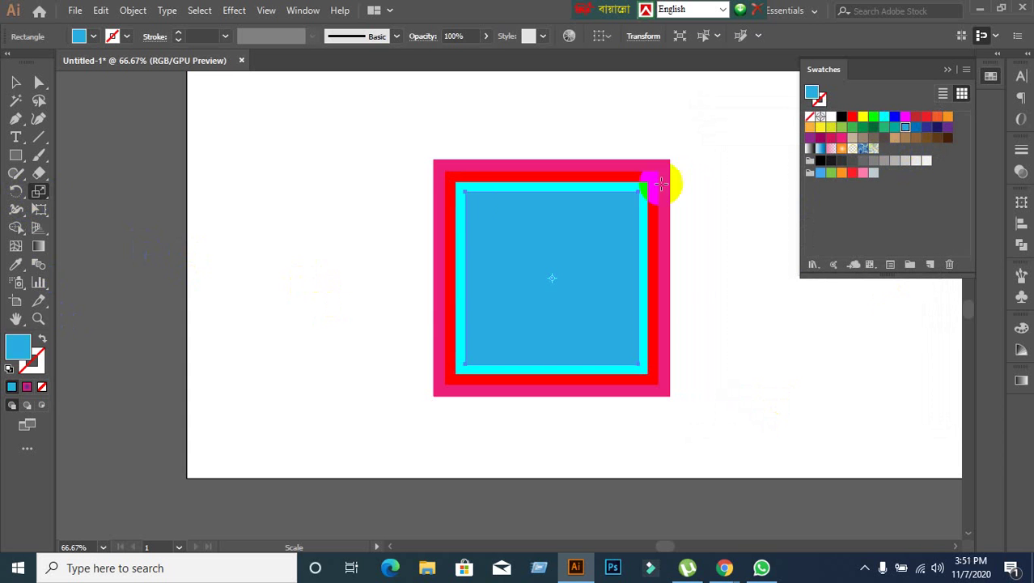
Make a 90% scaled copy of the light blue square and fill it with dark red.
{"action": "double_click", "coordinate": [38, 191]}
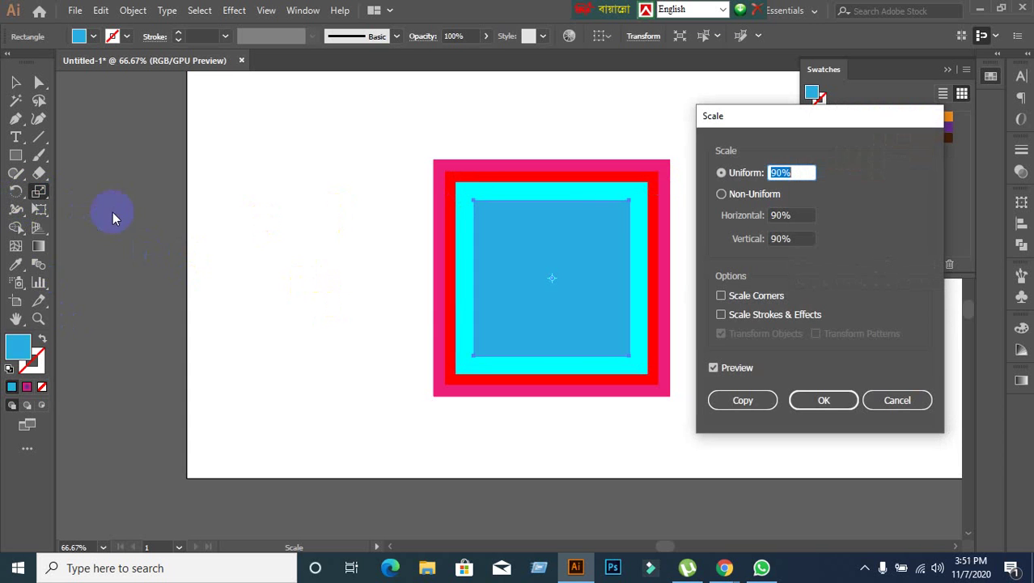
{"action": "left_click", "coordinate": [744, 399]}
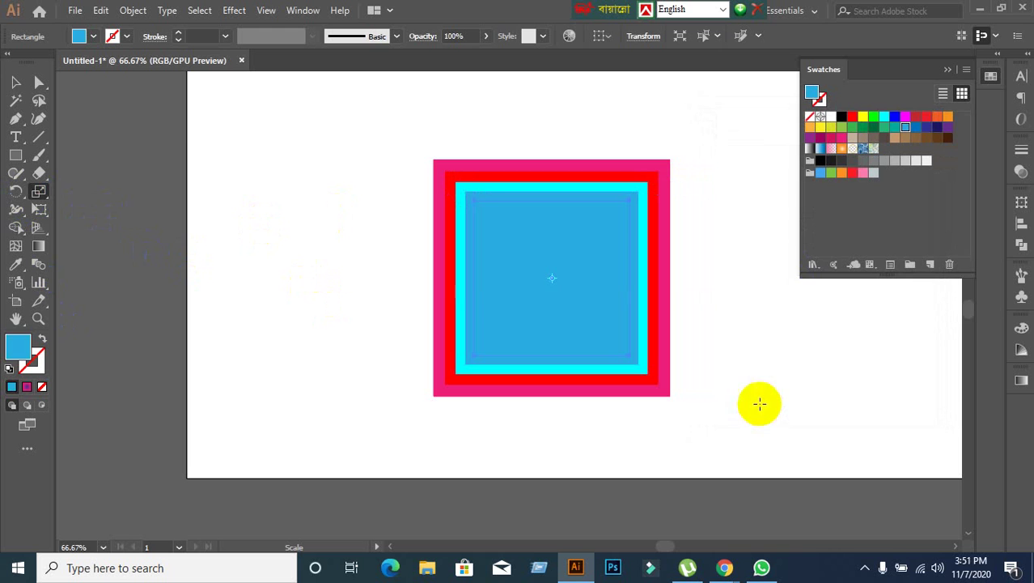
{"action": "left_click", "coordinate": [917, 118]}
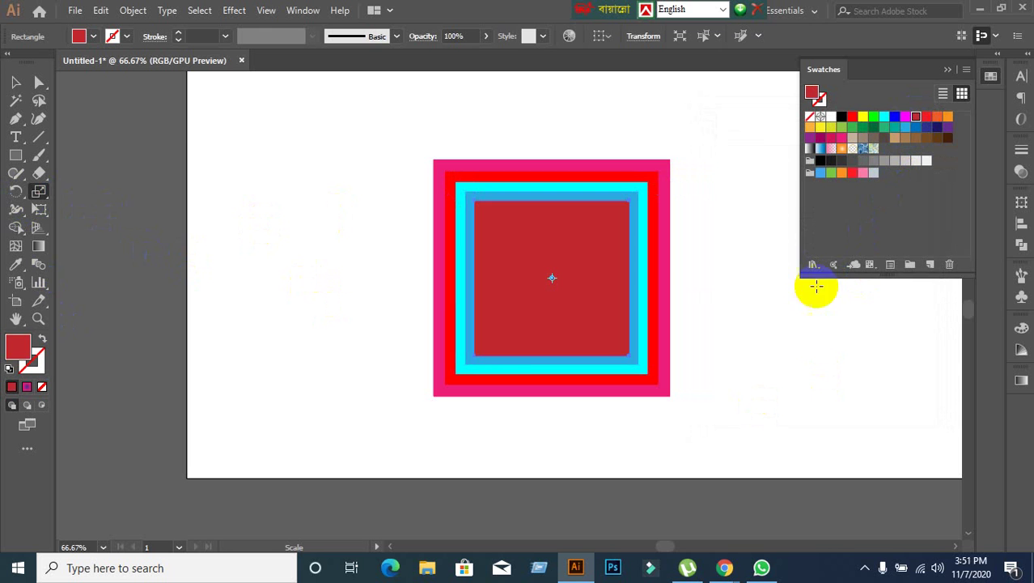
{"action": "key", "text": "ctrl"}
{"action": "key", "text": "ctrl+d"}
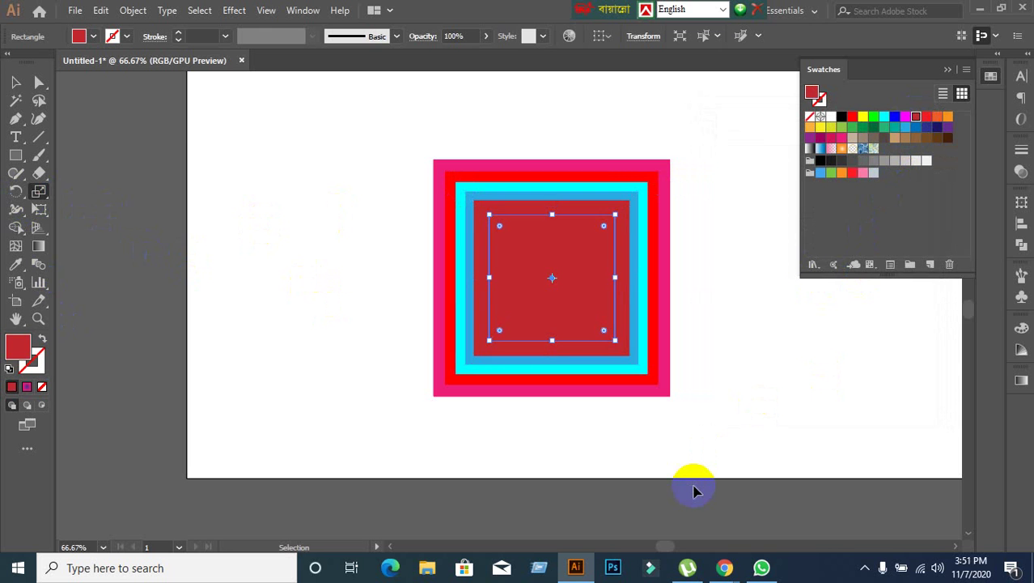
{"action": "key", "text": "ctrl+z"}
{"action": "key", "text": "ctrl"}
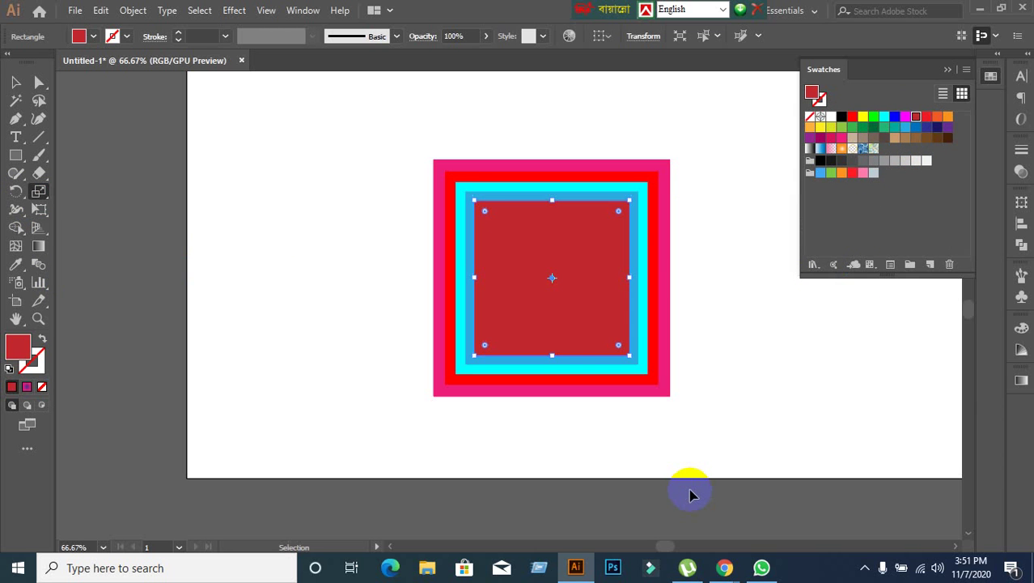
Repeat the 90% scaled copy of the dark red square until a tiny square sits at the center, and deselect it.
{"action": "key", "text": "ctrl+d"}
{"action": "key", "text": "ctrl+d"}
{"action": "key", "text": "ctrl+d"}
{"action": "key", "text": "ctrl+d"}
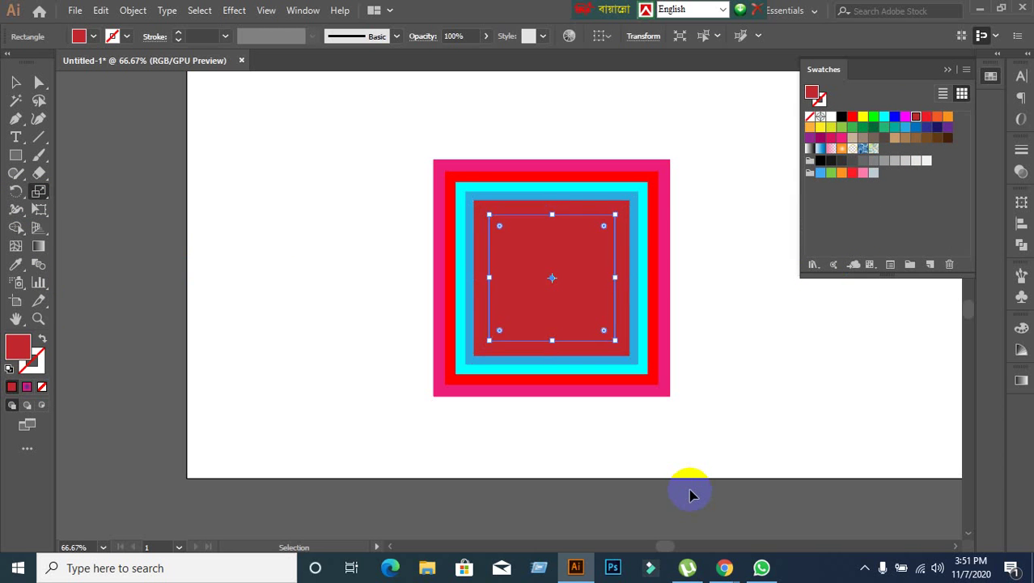
{"action": "key", "text": "ctrl+d"}
{"action": "key", "text": "ctrl+d"}
{"action": "key", "text": "ctrl+d"}
{"action": "key", "text": "ctrl+d"}
{"action": "key", "text": "ctrl+d"}
{"action": "key", "text": "ctrl+d"}
{"action": "key", "text": "ctrl+d"}
{"action": "key", "text": "ctrl+d"}
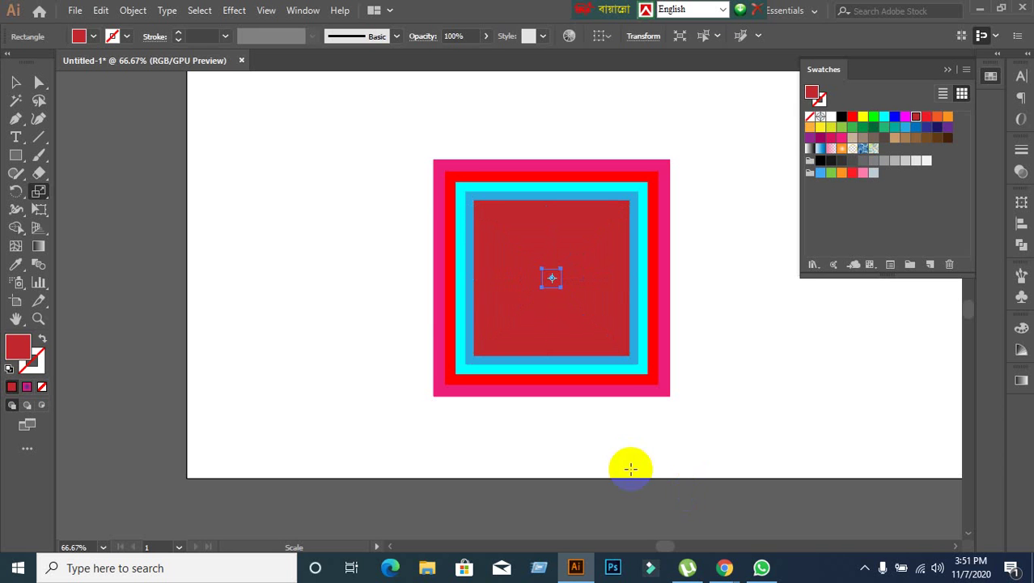
{"action": "left_click", "coordinate": [14, 84]}
{"action": "left_click", "coordinate": [185, 194]}
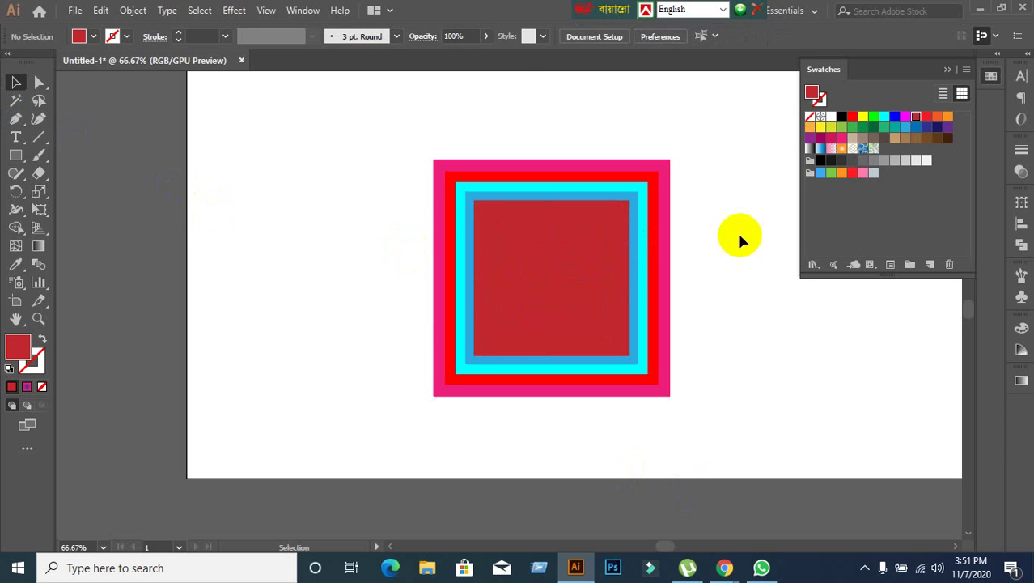
Recolor the outermost dark red square magenta and the square just inside it yellow.
{"action": "scroll", "coordinate": [777, 245], "scroll_direction": "up", "scroll_amount": 2}
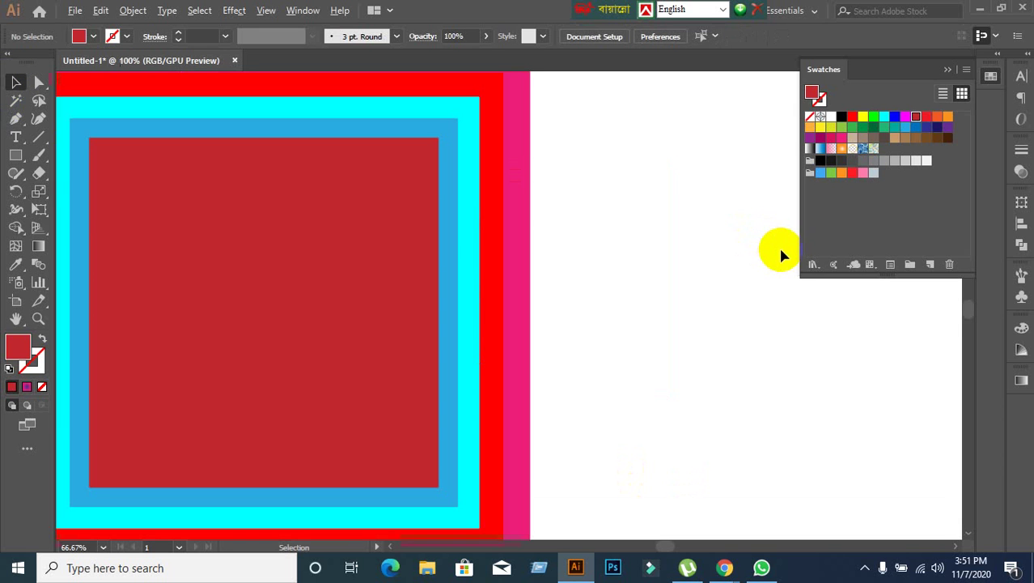
{"action": "left_click", "coordinate": [389, 141]}
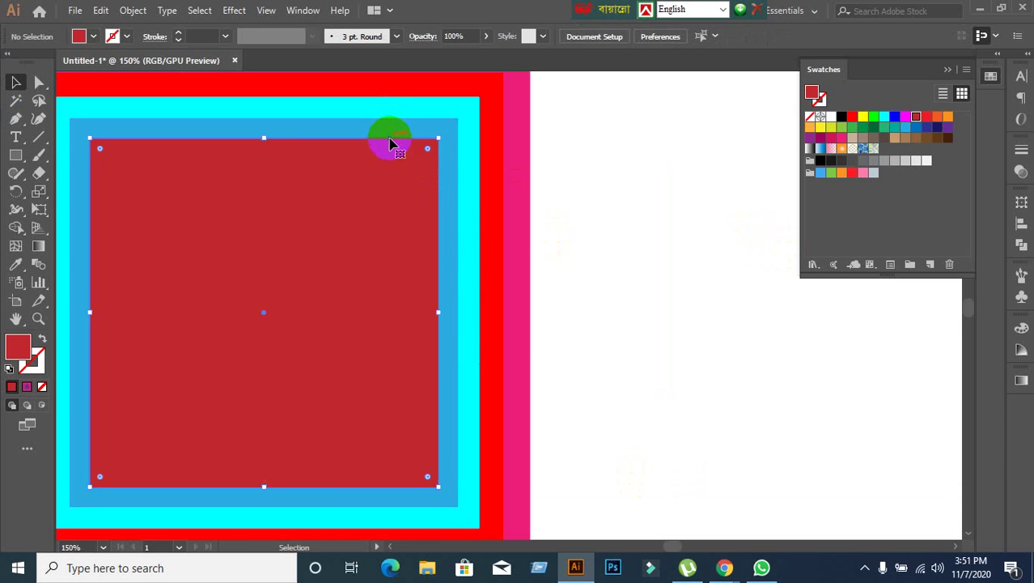
{"action": "left_click", "coordinate": [905, 117]}
{"action": "left_click", "coordinate": [388, 158]}
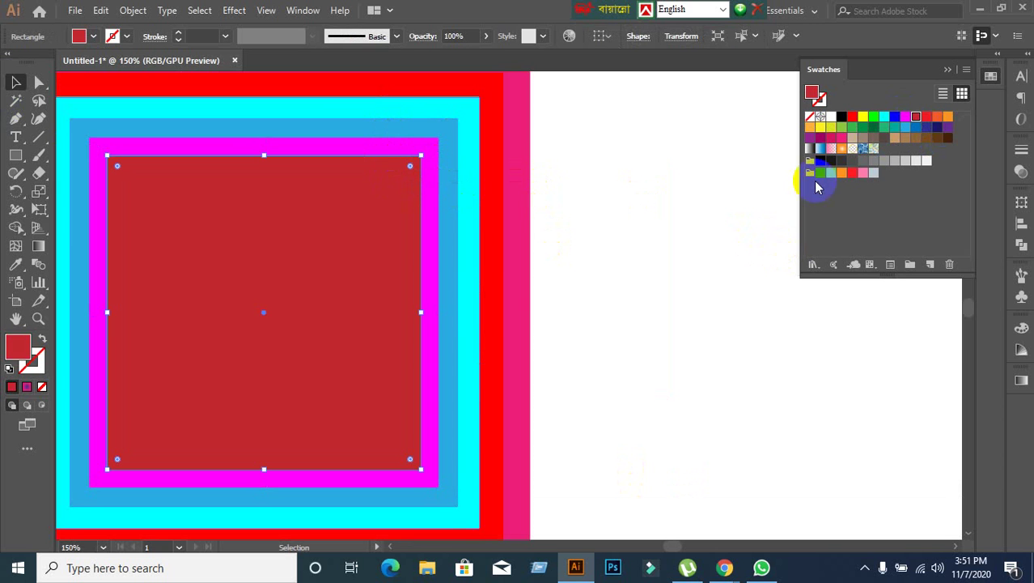
{"action": "left_click", "coordinate": [861, 118]}
Skipping one dark red ring each time inward from the yellow square, fill one square dark navy and a further one beige.
{"action": "left_click", "coordinate": [370, 192]}
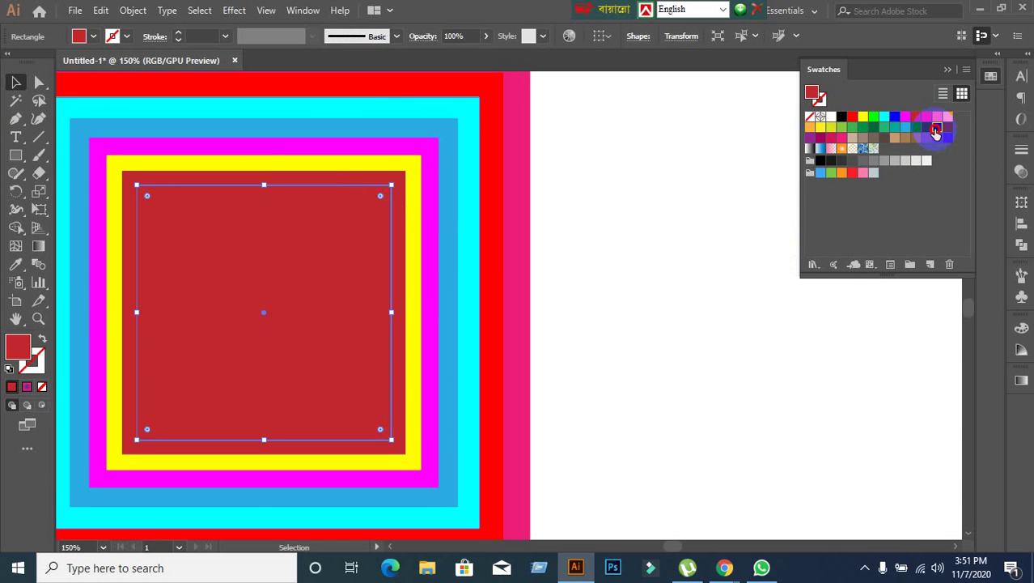
{"action": "left_click", "coordinate": [937, 128]}
{"action": "left_click", "coordinate": [301, 212]}
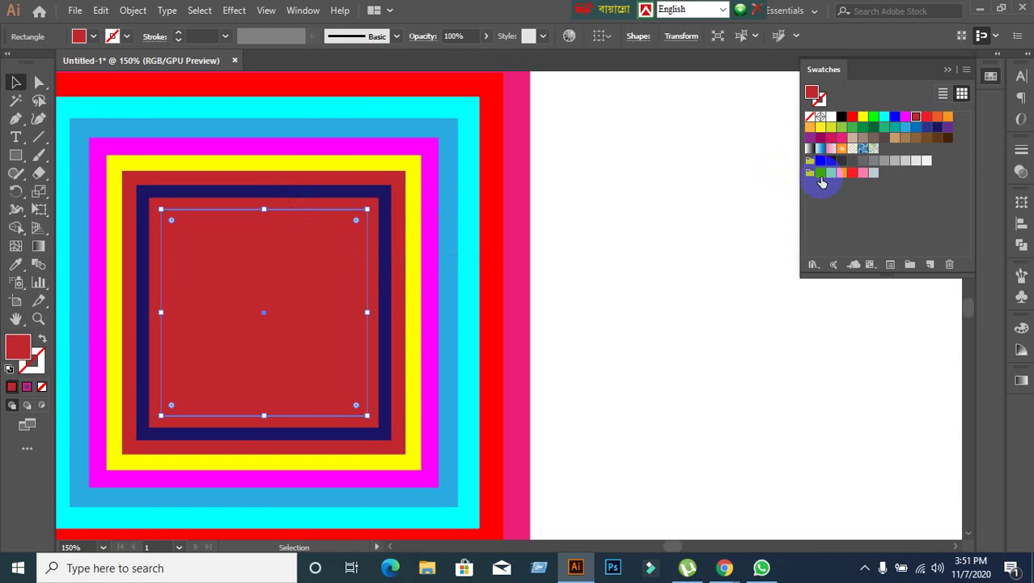
{"action": "left_click", "coordinate": [856, 141]}
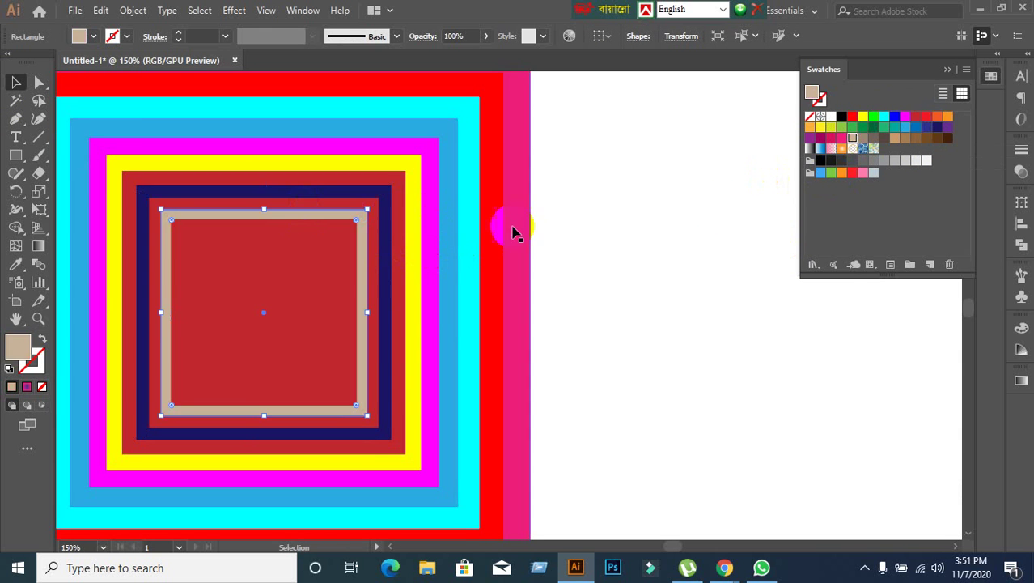
Fill the square just inside the beige one yellow-green, and beyond one dark red ring fill a smaller square beige.
{"action": "left_click", "coordinate": [332, 231]}
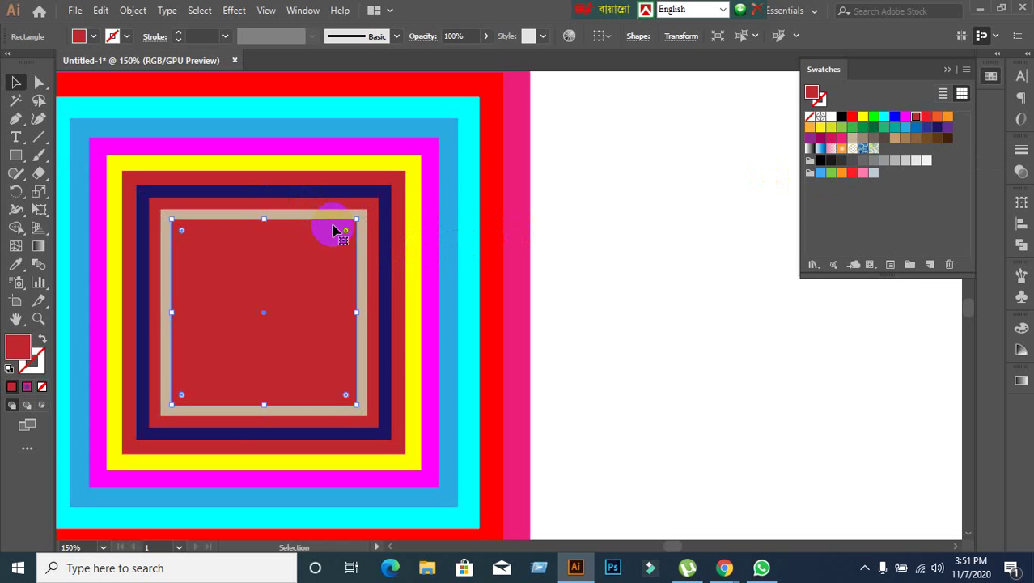
{"action": "left_click", "coordinate": [830, 128]}
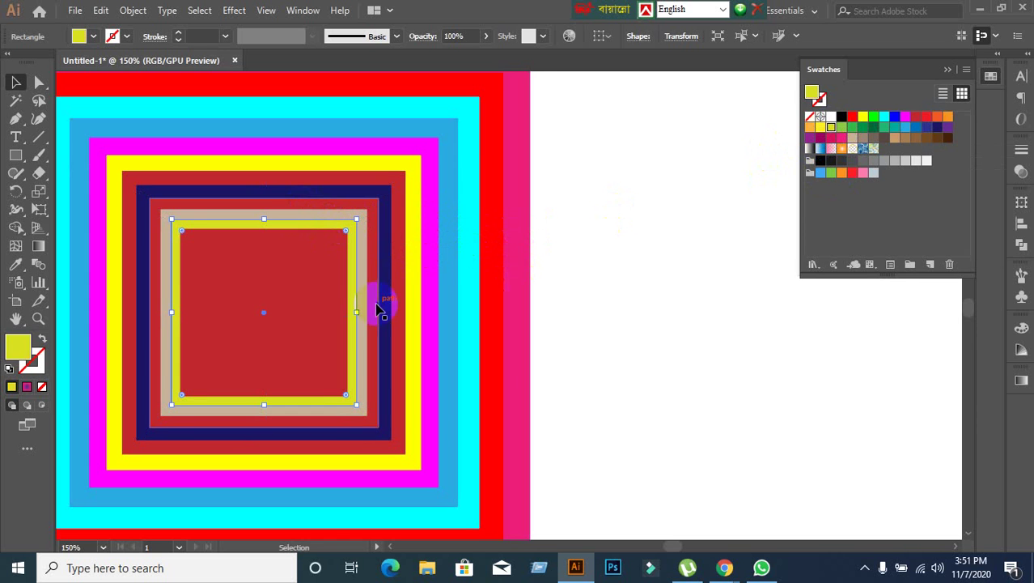
{"action": "left_click", "coordinate": [334, 238]}
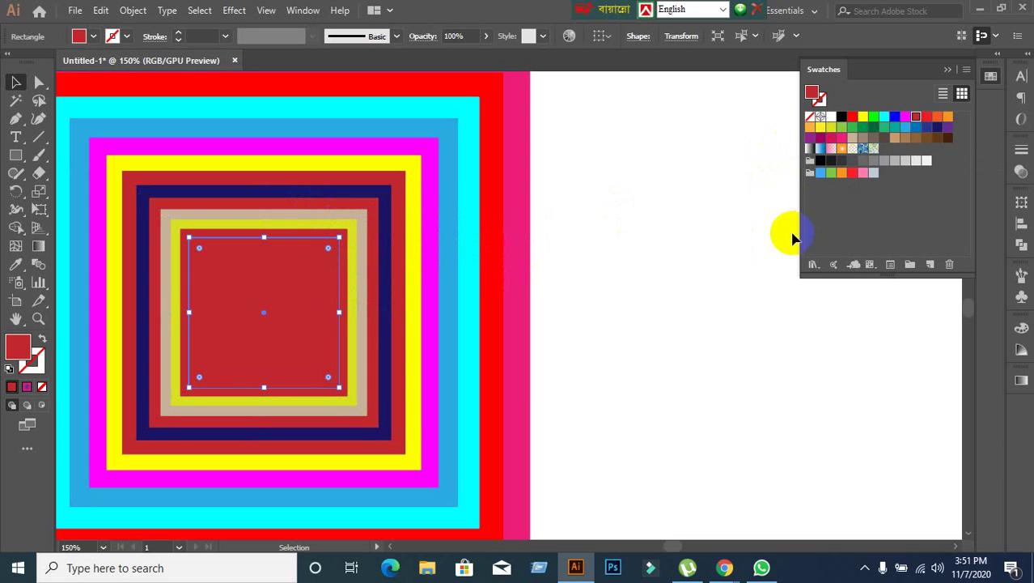
{"action": "left_click", "coordinate": [855, 138]}
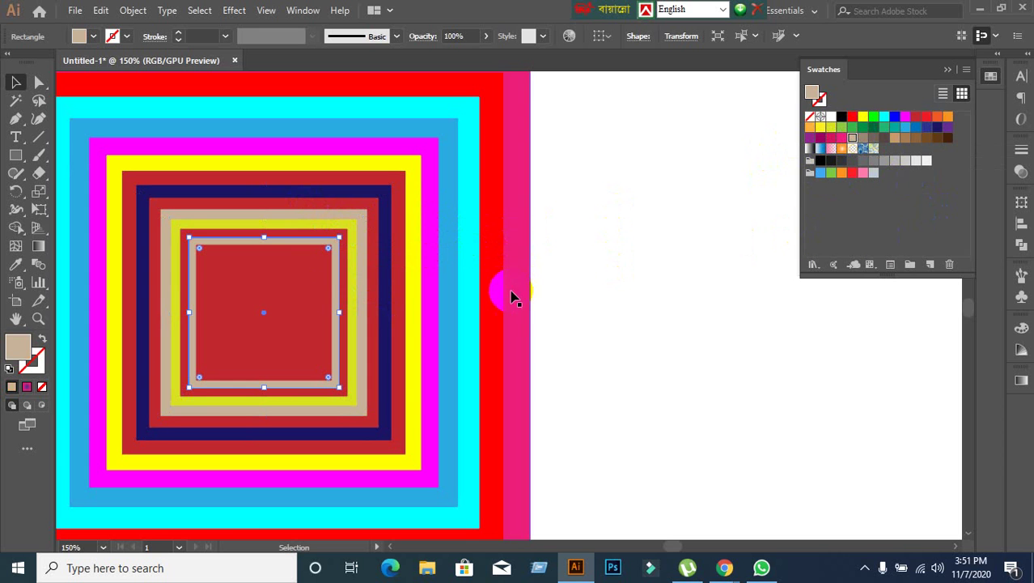
Fill the square directly inside the inner beige ring with yellow and deselect it.
{"action": "left_click", "coordinate": [317, 255]}
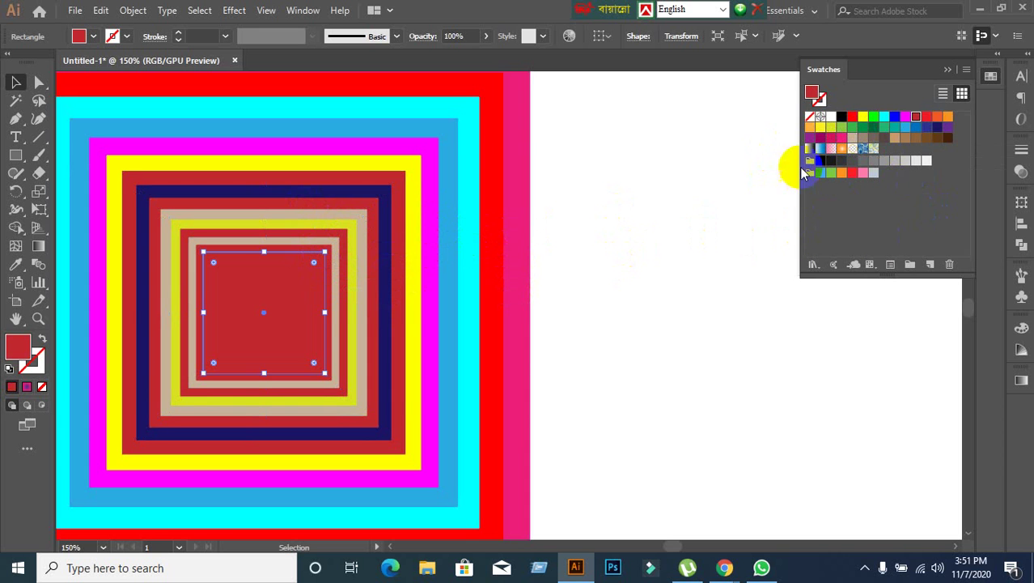
{"action": "left_click", "coordinate": [716, 283]}
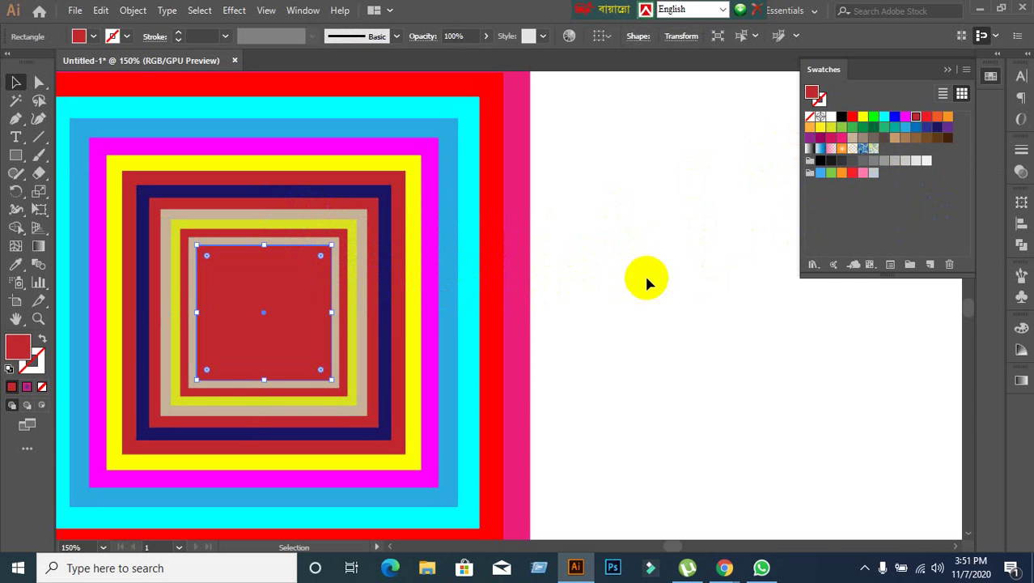
{"action": "left_click", "coordinate": [862, 116]}
{"action": "left_click", "coordinate": [625, 263]}
{"action": "scroll", "coordinate": [583, 307], "scroll_direction": "down", "scroll_amount": 4}
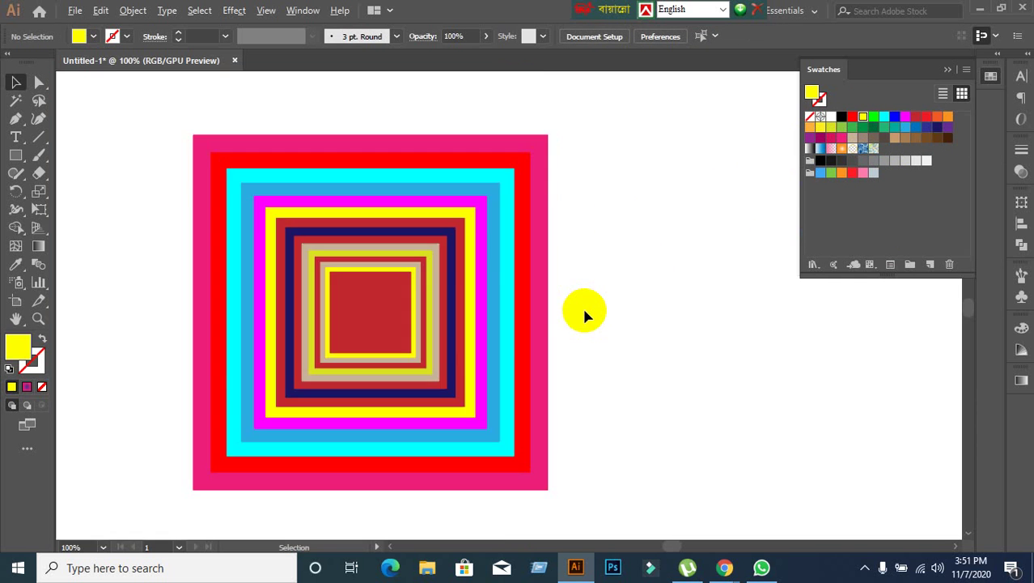
{"action": "scroll", "coordinate": [583, 320], "scroll_direction": "up", "scroll_amount": 1}
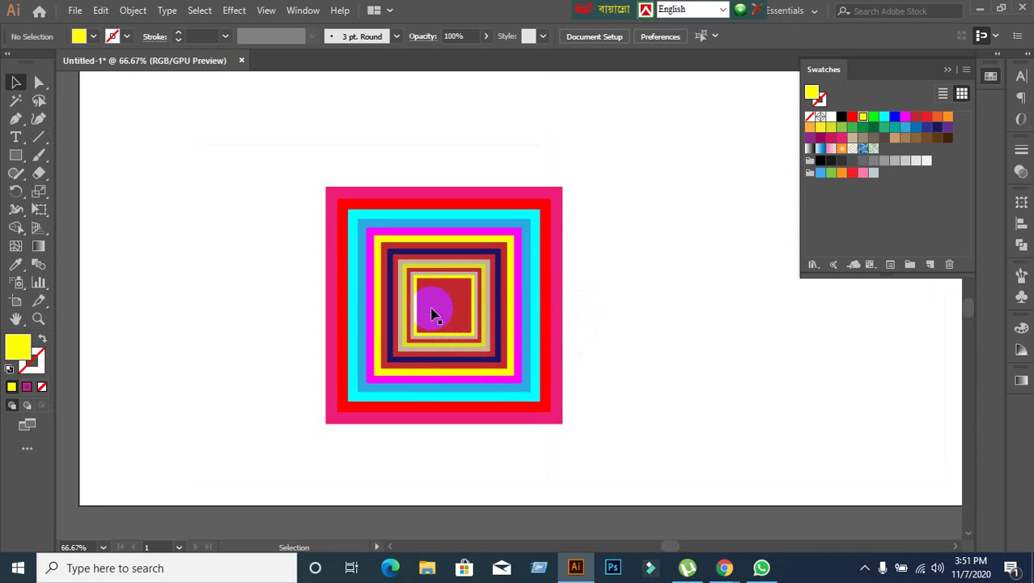
Move the large pink square off the stack of nested squares into the empty artboard area to their right.
{"action": "left_click", "coordinate": [352, 221]}
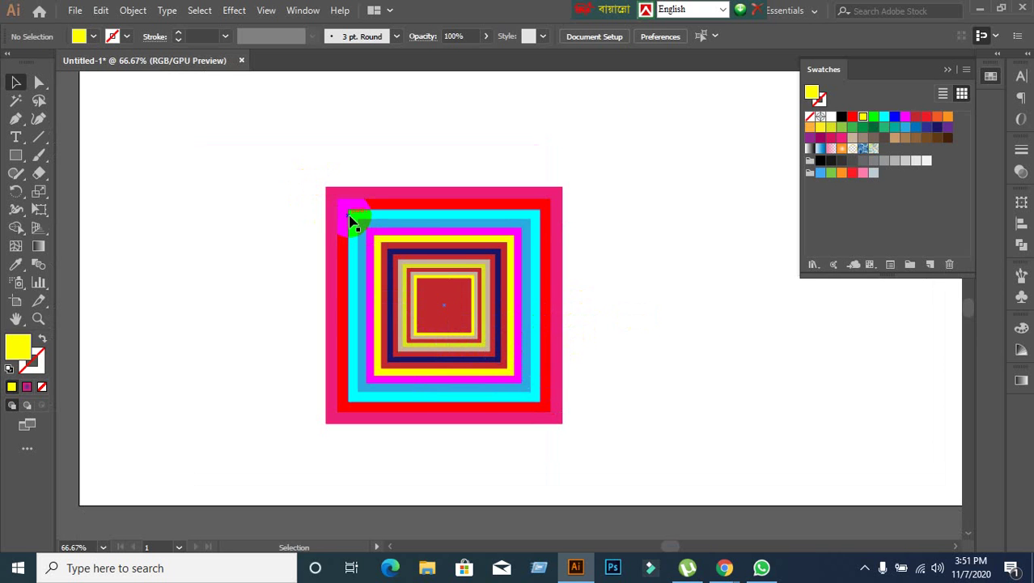
{"action": "left_click_drag", "start_coordinate": [346, 197], "coordinate": [240, 156]}
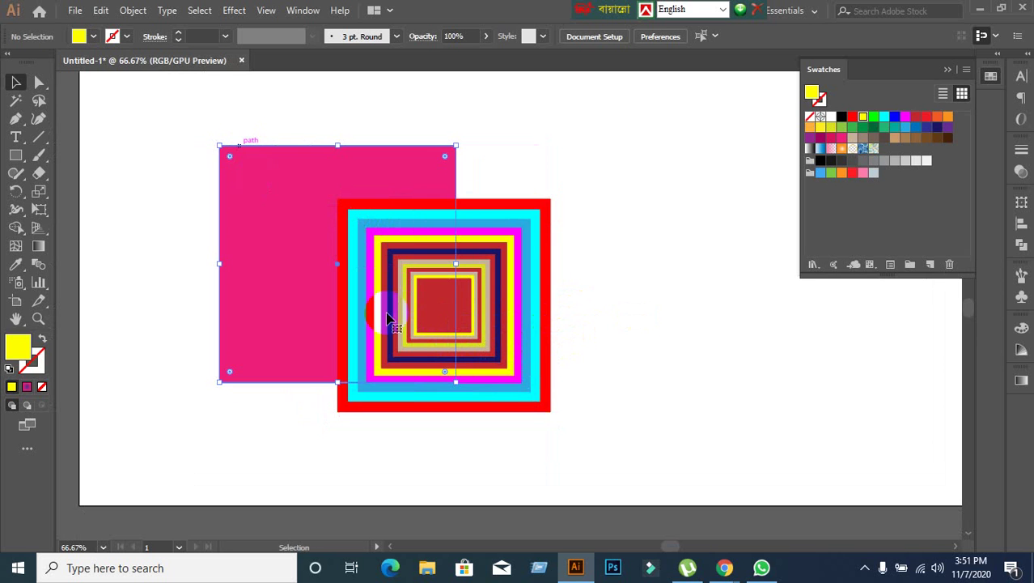
{"action": "left_click", "coordinate": [397, 324]}
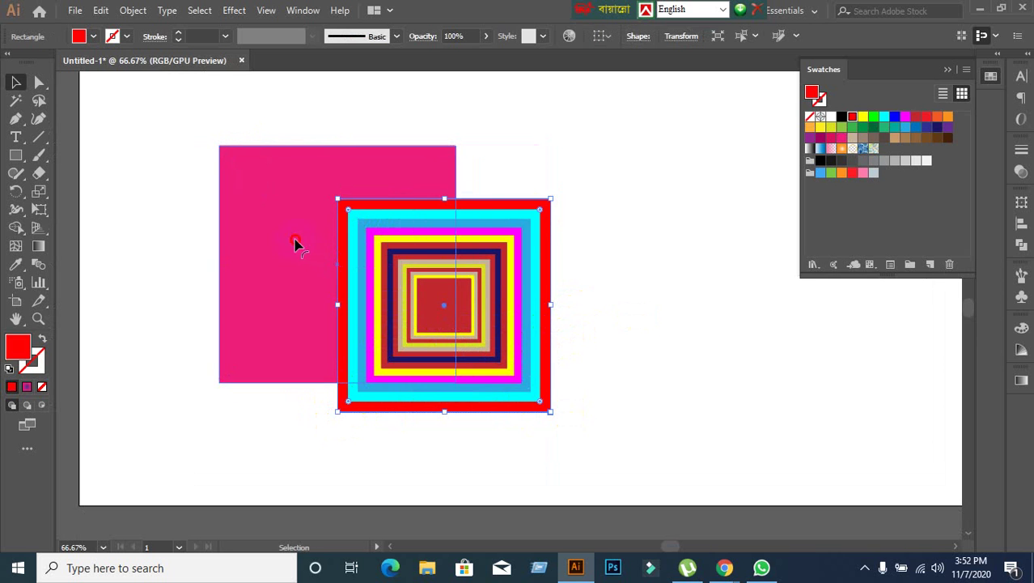
{"action": "left_click_drag", "start_coordinate": [296, 241], "coordinate": [736, 326]}
{"action": "left_click_drag", "start_coordinate": [631, 326], "coordinate": [377, 289]}
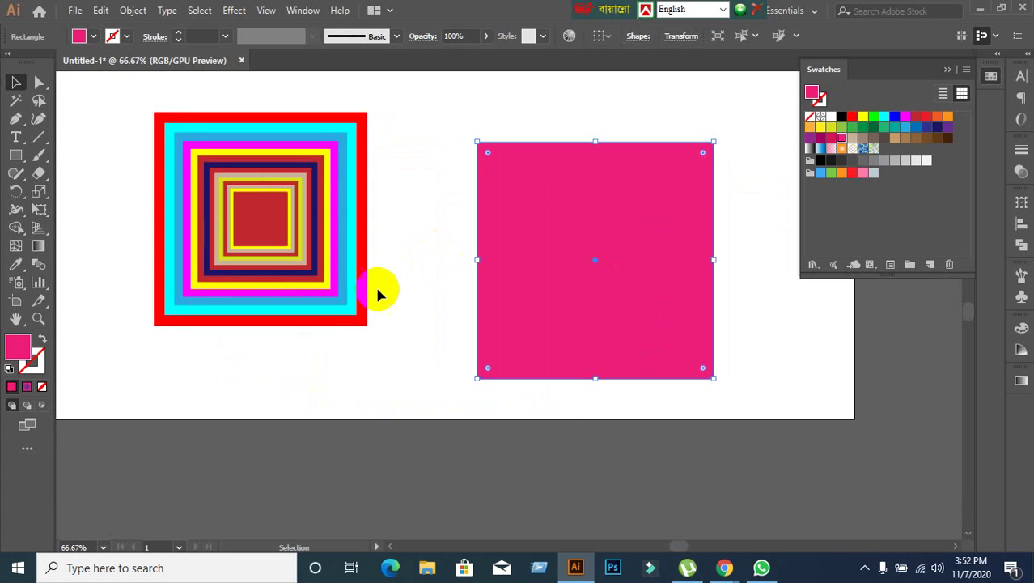
Delete all the remaining nested squares and select the pink square.
{"action": "left_click_drag", "start_coordinate": [132, 97], "coordinate": [423, 396]}
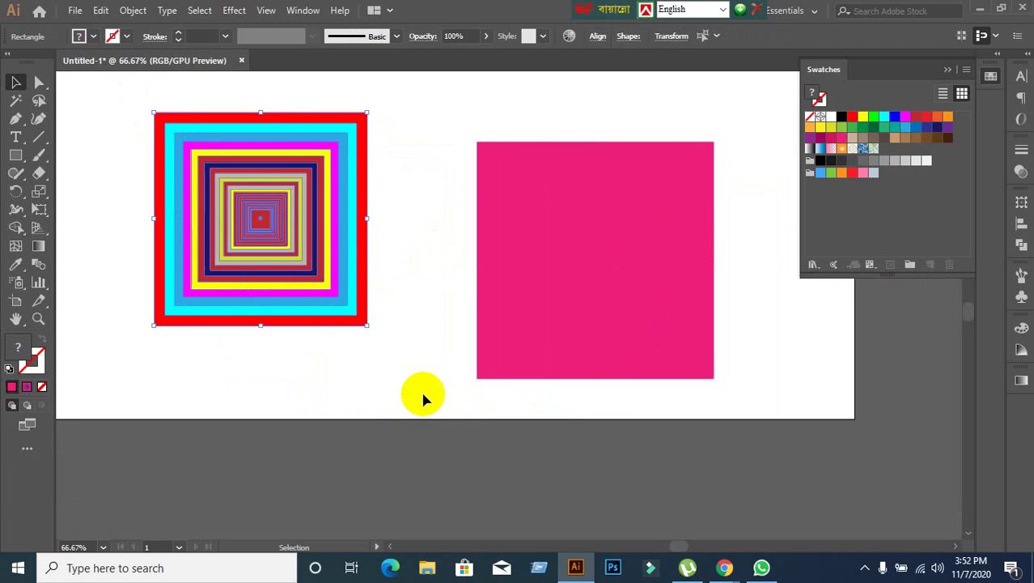
{"action": "key", "text": "Delete"}
{"action": "left_click", "coordinate": [595, 326]}
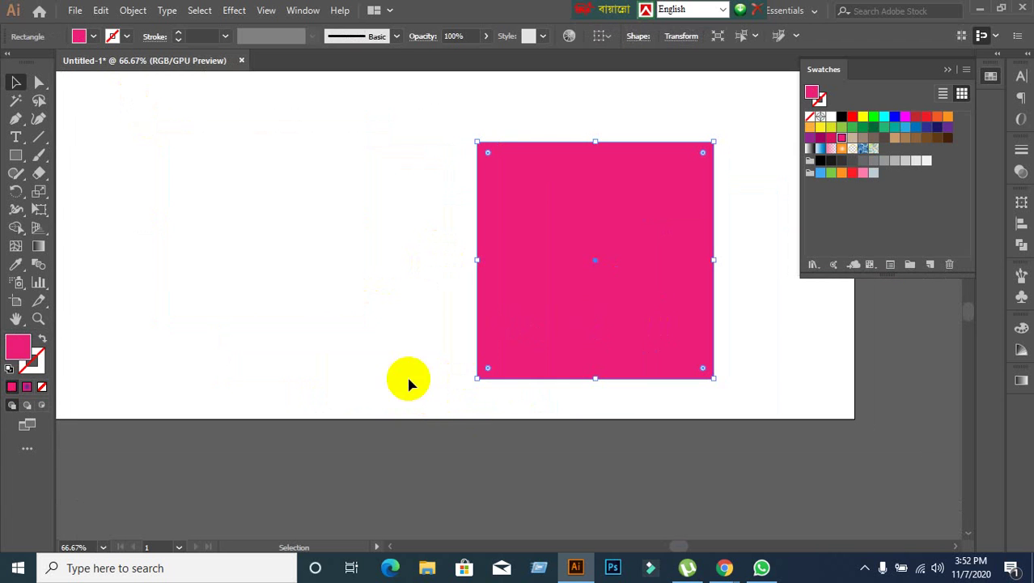
Try scaling the pink square non-uniformly to 30% horizontal and 100% vertical, and undo the scaling.
{"action": "double_click", "coordinate": [39, 191]}
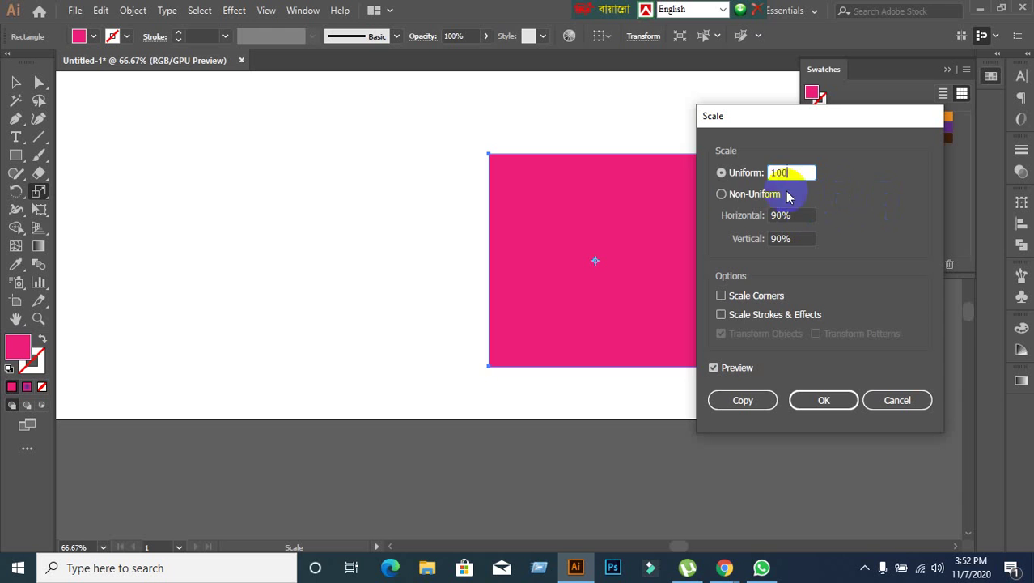
{"action": "left_click", "coordinate": [722, 194]}
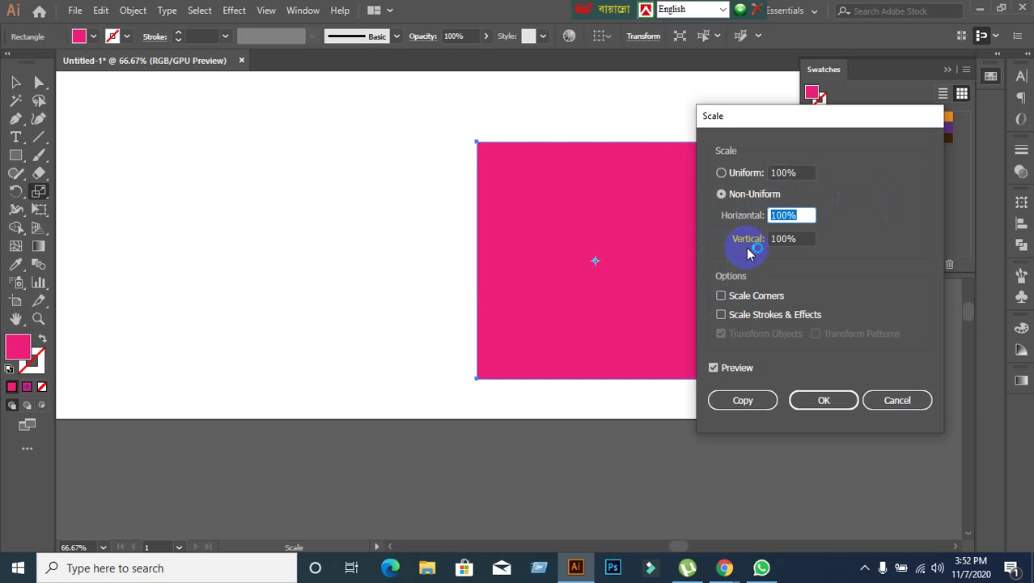
{"action": "left_click", "coordinate": [810, 216]}
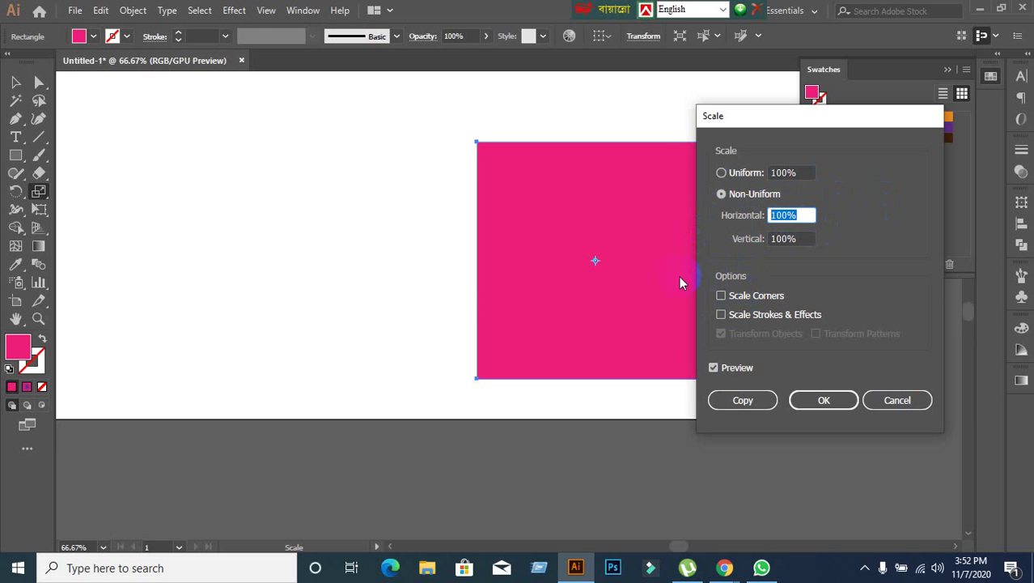
{"action": "type", "text": "30"}
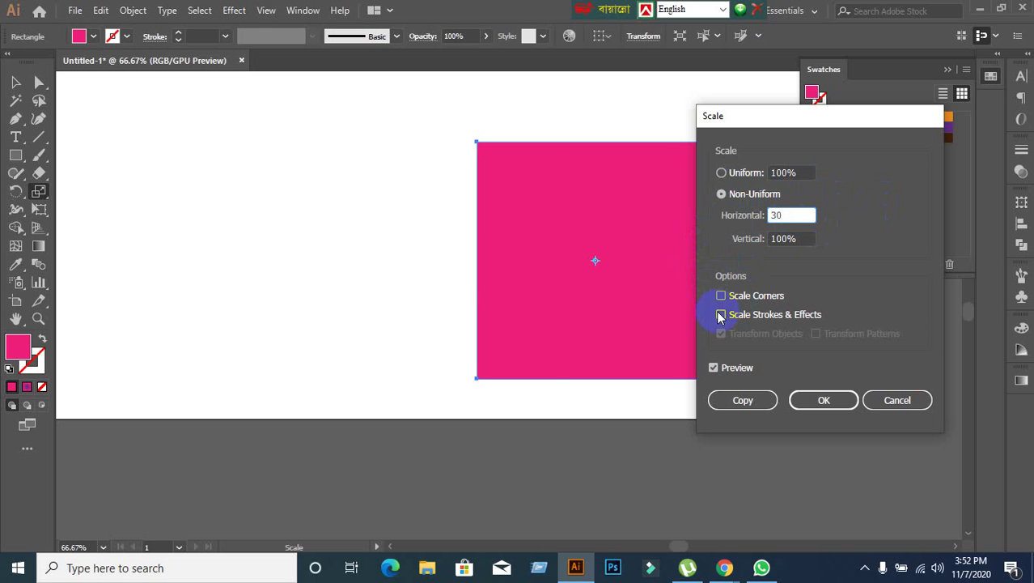
{"action": "left_click", "coordinate": [842, 399]}
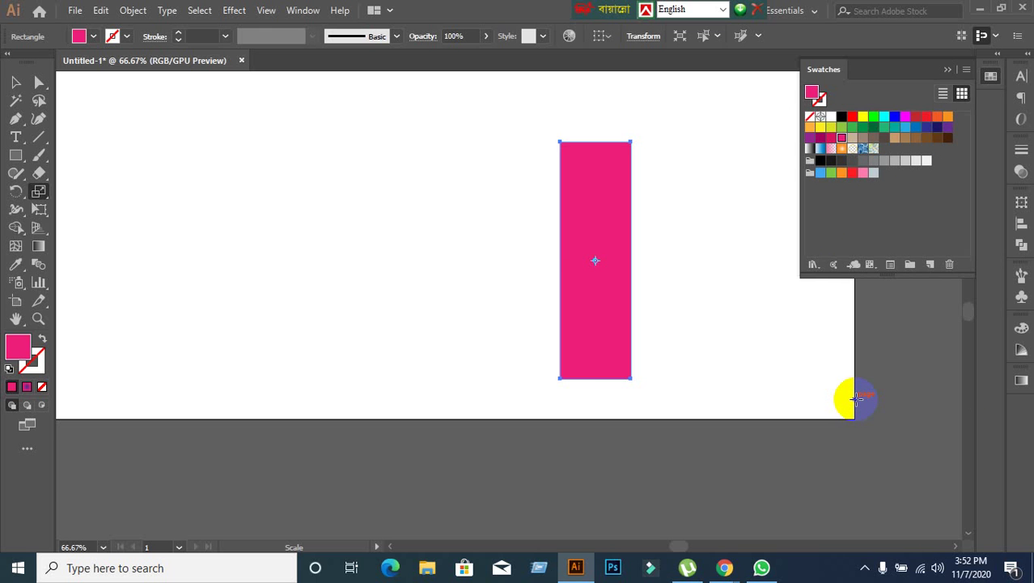
{"action": "key", "text": "v"}
{"action": "key", "text": "ctrl+z"}
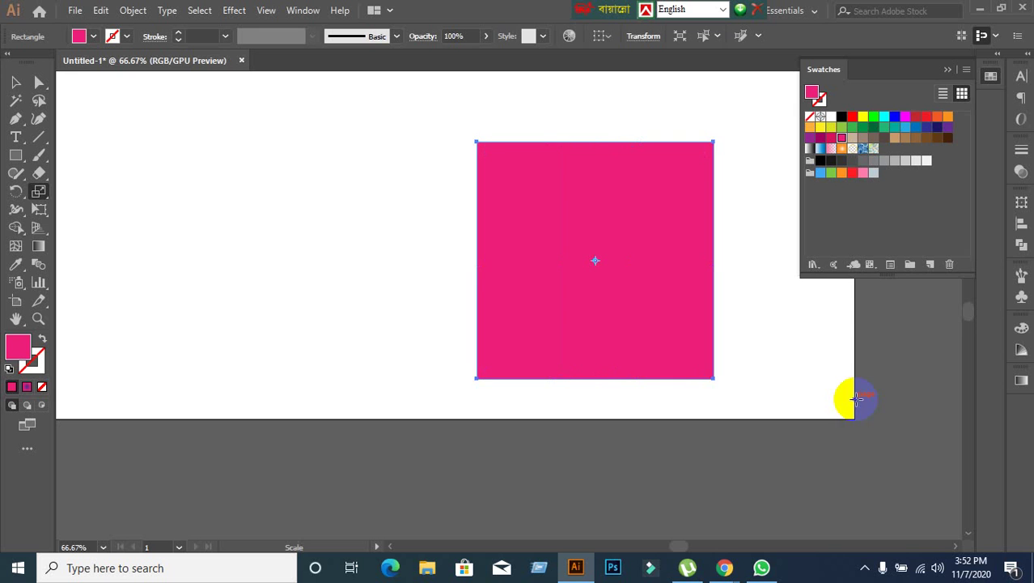
Scale the pink square non-uniformly to 80% horizontal and 100% vertical with the preview on.
{"action": "double_click", "coordinate": [38, 191]}
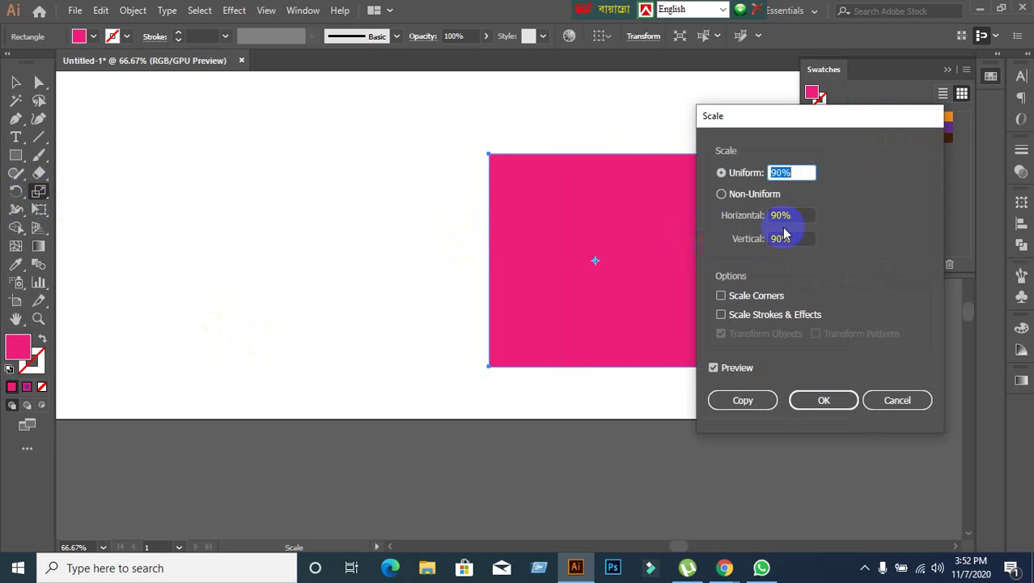
{"action": "left_click", "coordinate": [720, 195]}
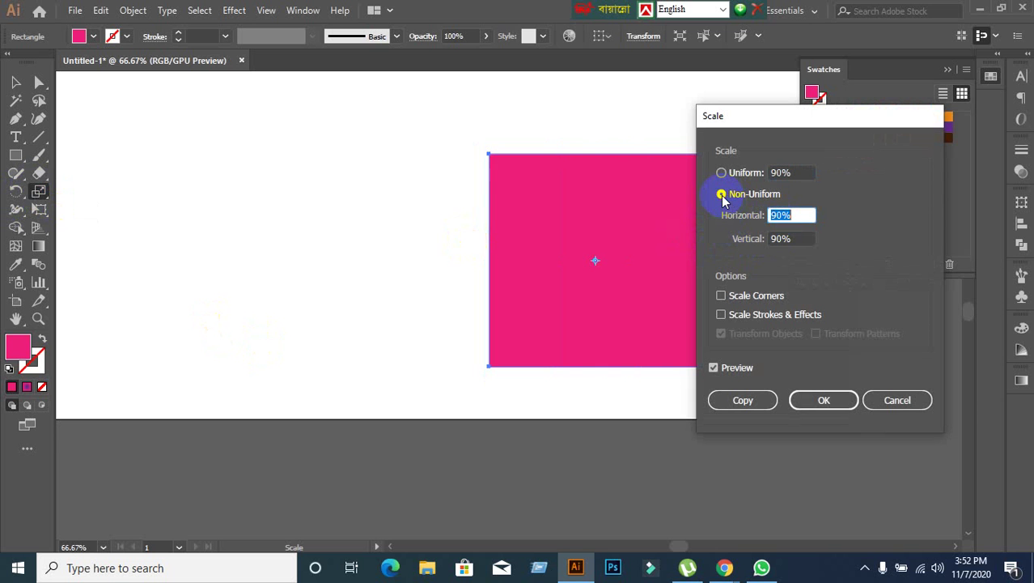
{"action": "left_click", "coordinate": [796, 237]}
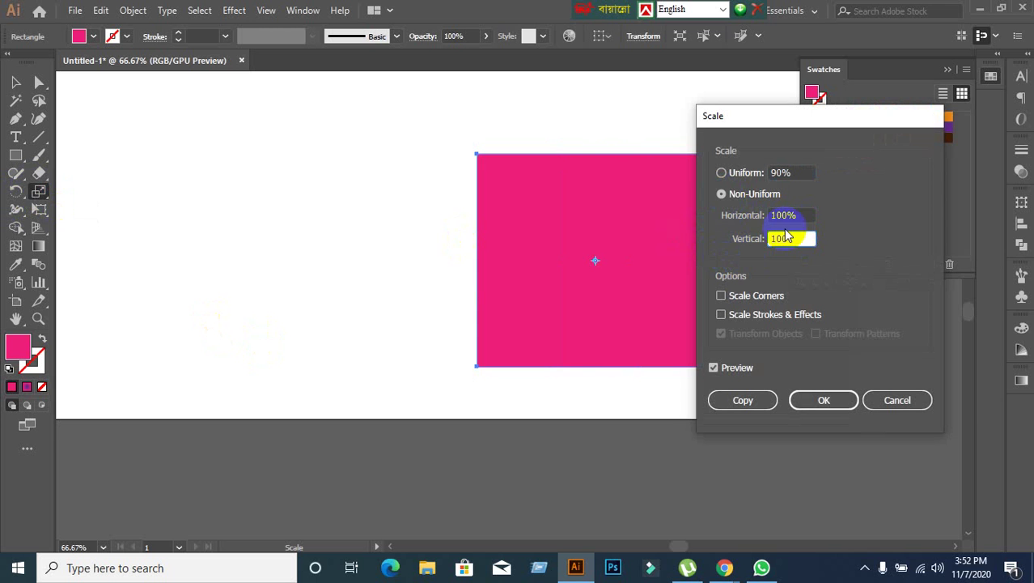
{"action": "left_click", "coordinate": [798, 214]}
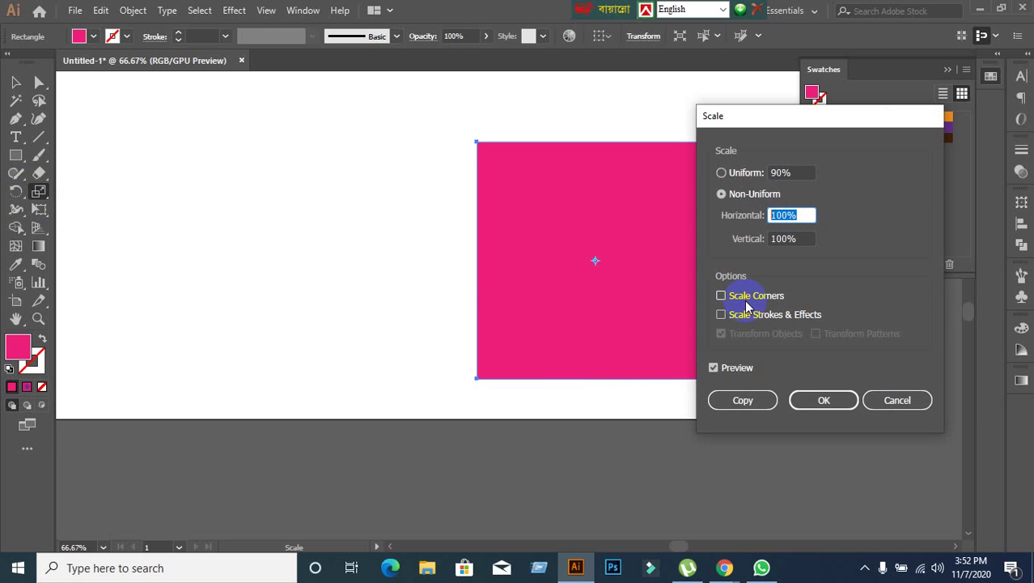
{"action": "type", "text": "80"}
{"action": "left_click", "coordinate": [714, 367]}
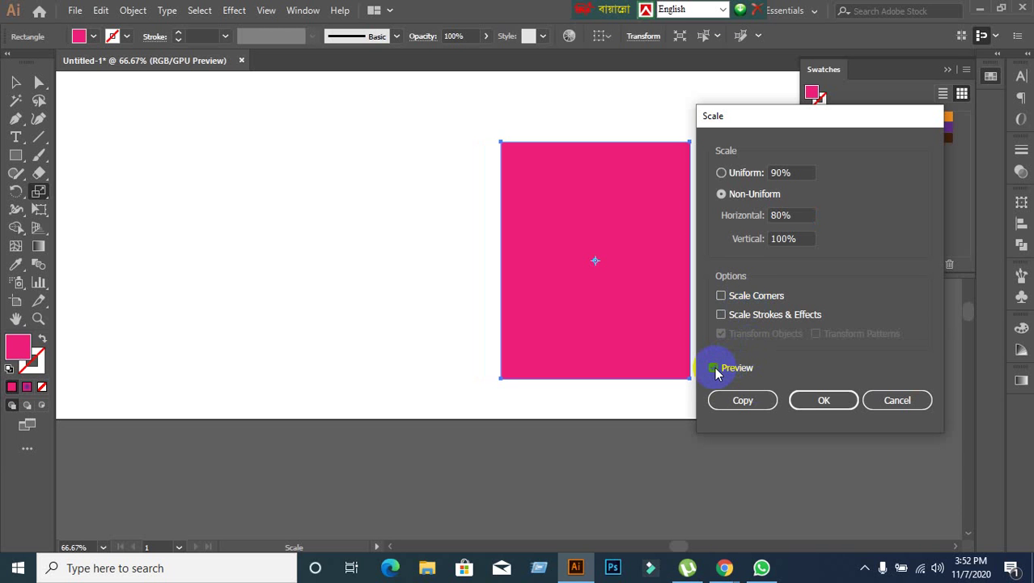
{"action": "left_click", "coordinate": [811, 401]}
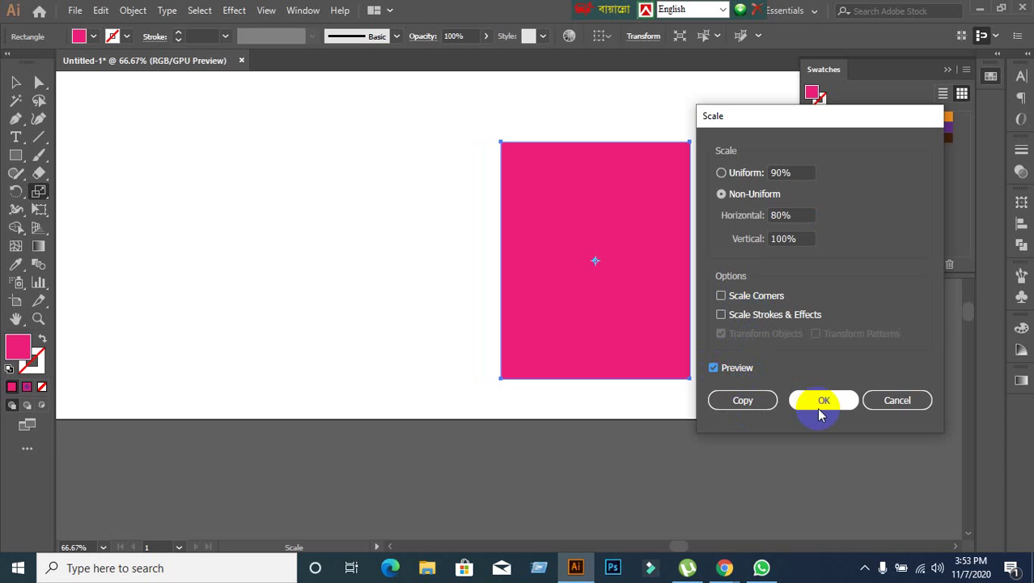
{"action": "left_click", "coordinate": [820, 409]}
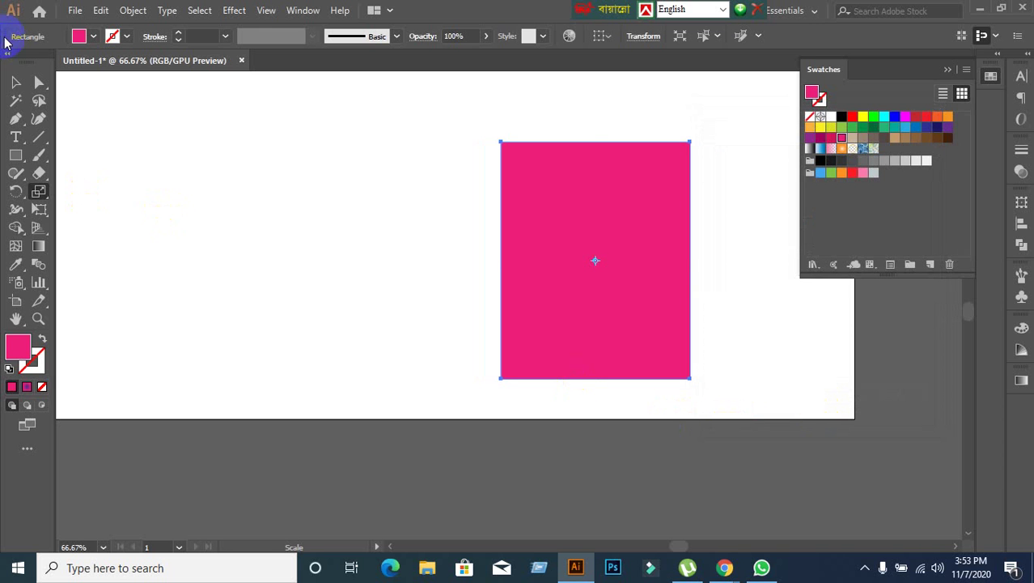
Move the pink rectangle left toward the middle of the artboard, try resizing it freehand with the Scale tool, and undo the resize.
{"action": "left_click", "coordinate": [16, 82]}
{"action": "left_click_drag", "start_coordinate": [663, 290], "coordinate": [543, 269]}
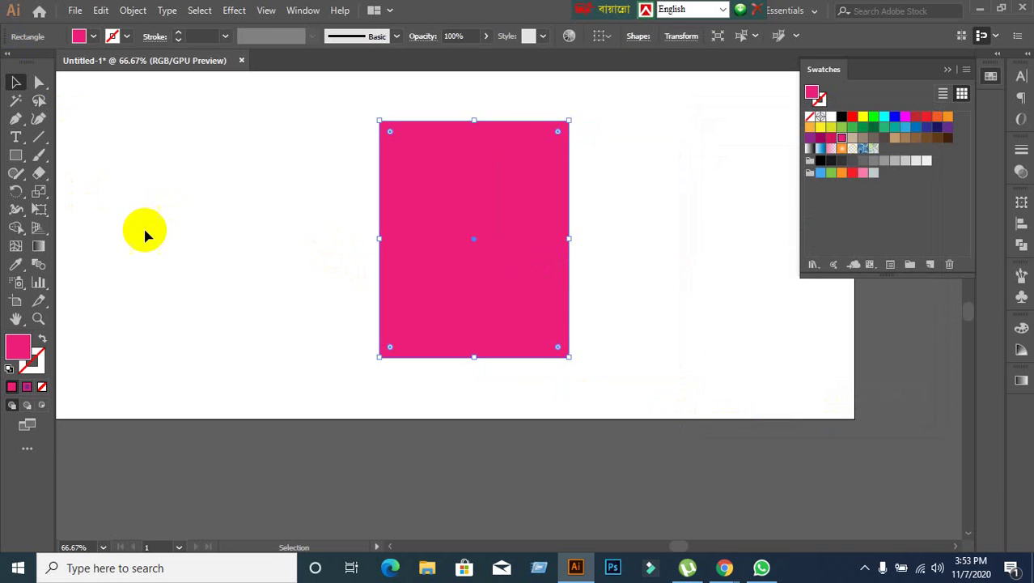
{"action": "left_click", "coordinate": [39, 192]}
{"action": "left_click_drag", "start_coordinate": [533, 213], "coordinate": [633, 245]}
{"action": "key", "text": "ctrl+z"}
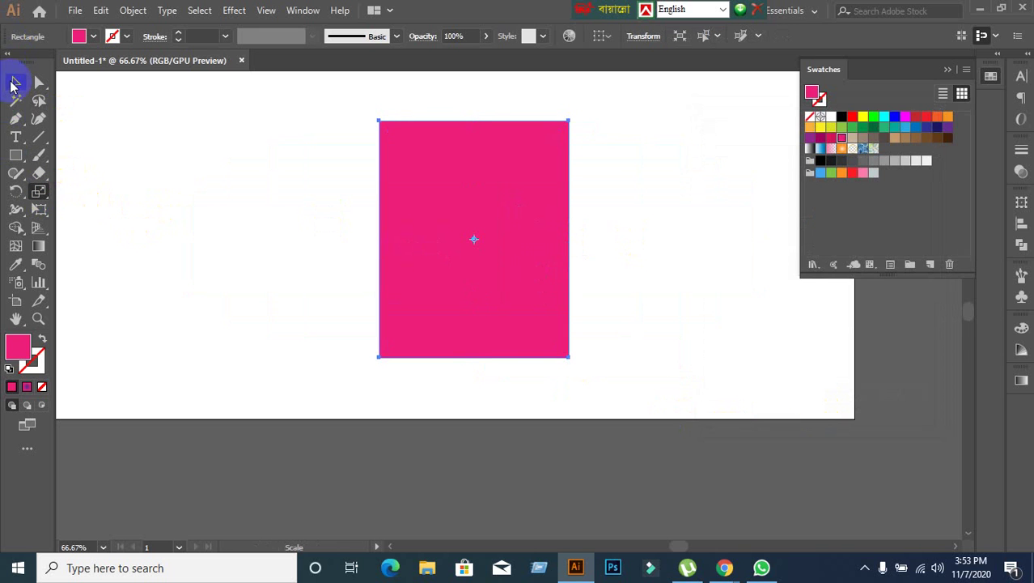
Delete the pink rectangle and draw a new pink square in the left half of the visible artboard.
{"action": "left_click", "coordinate": [15, 84]}
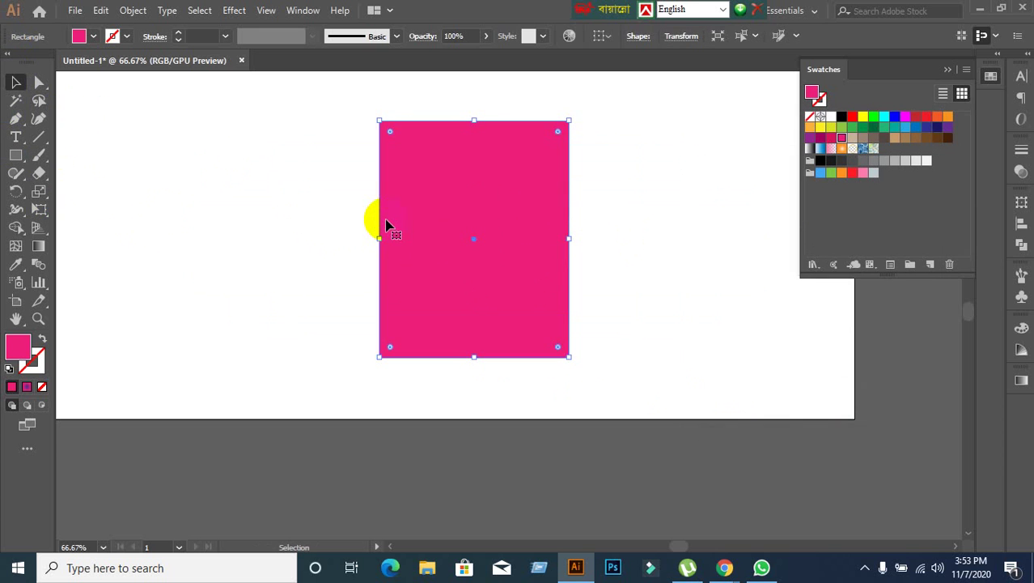
{"action": "key", "text": "Delete"}
{"action": "left_click", "coordinate": [15, 154]}
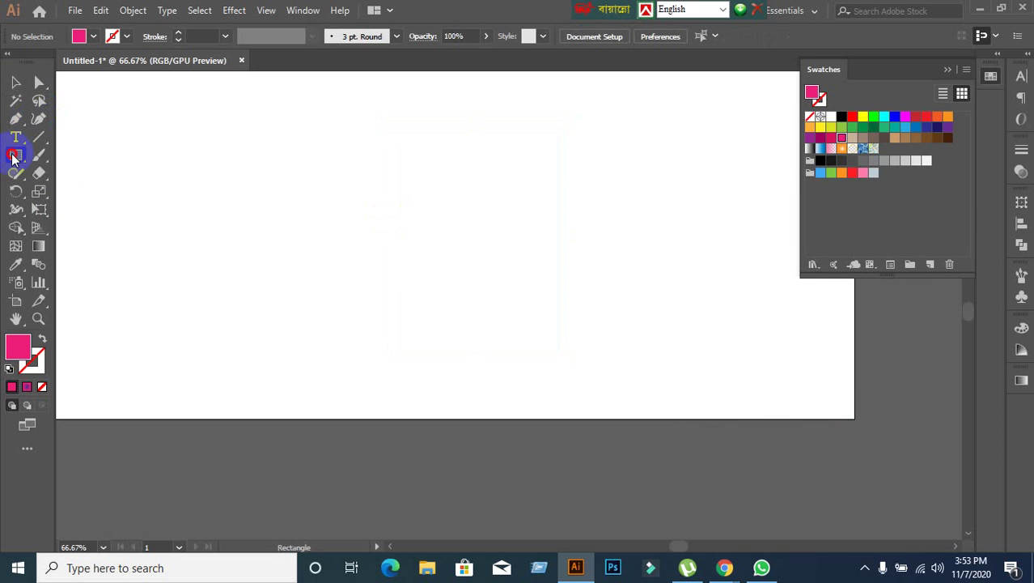
{"action": "mouse_move", "coordinate": [241, 134]}
{"action": "left_mouse_down"}
{"action": "mouse_move", "coordinate": [416, 260]}
{"action": "mouse_move", "coordinate": [478, 370]}
{"action": "left_mouse_up"}
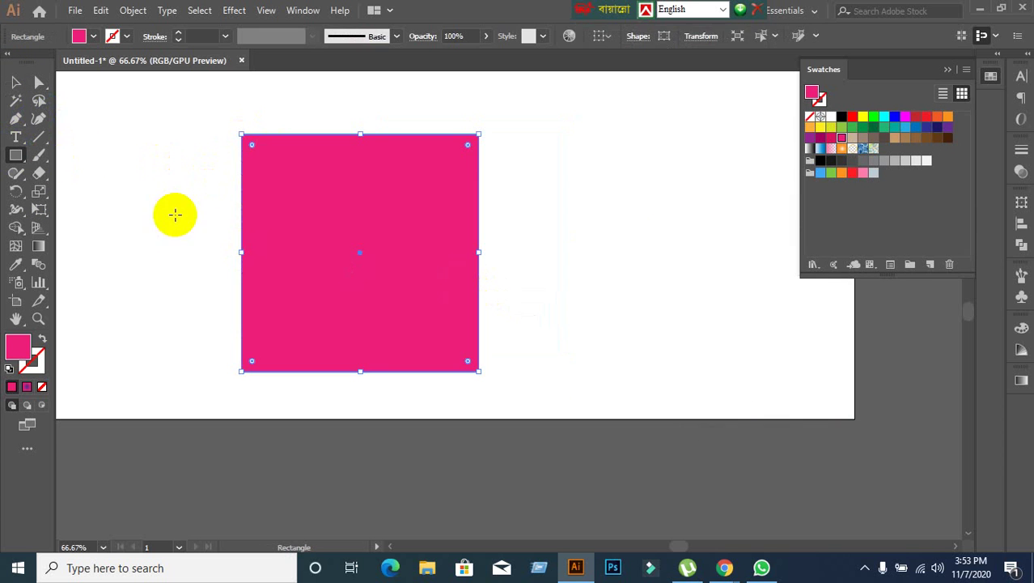
Enlarge the new pink square freehand about its centre with the Scale tool, stretching it both horizontally and vertically beyond the artboard's lower edge.
{"action": "left_click", "coordinate": [39, 192]}
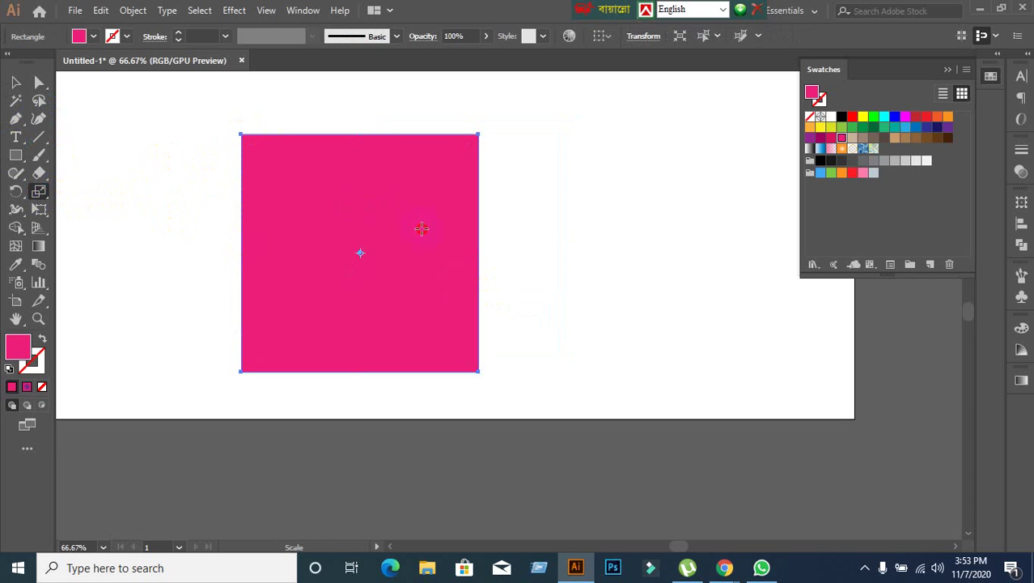
{"action": "left_click_drag", "start_coordinate": [422, 228], "coordinate": [474, 233]}
{"action": "left_click_drag", "start_coordinate": [370, 201], "coordinate": [369, 180]}
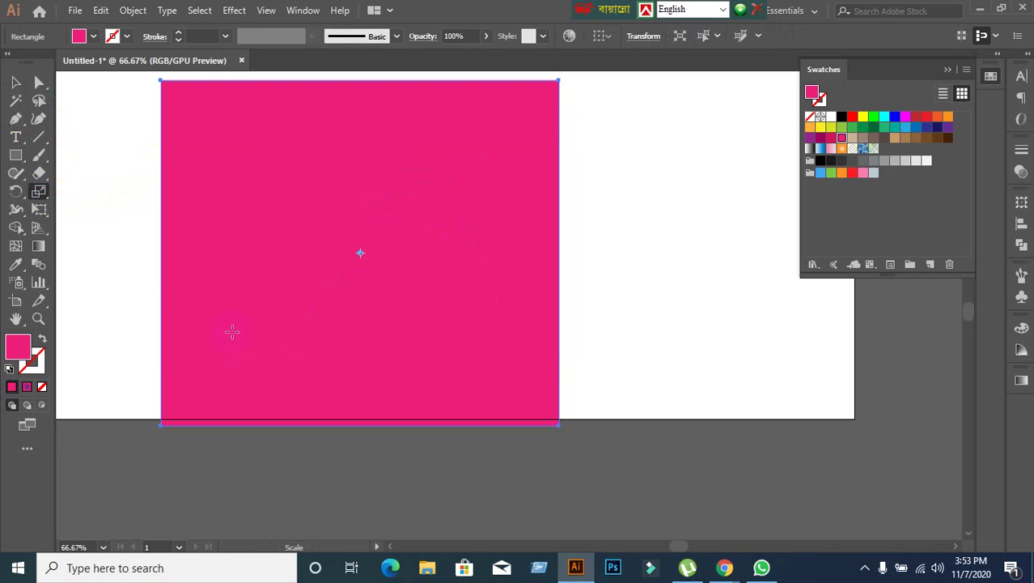
{"action": "left_click_drag", "start_coordinate": [232, 332], "coordinate": [200, 337]}
{"action": "left_click_drag", "start_coordinate": [316, 374], "coordinate": [319, 441]}
{"action": "left_click_drag", "start_coordinate": [483, 343], "coordinate": [522, 343]}
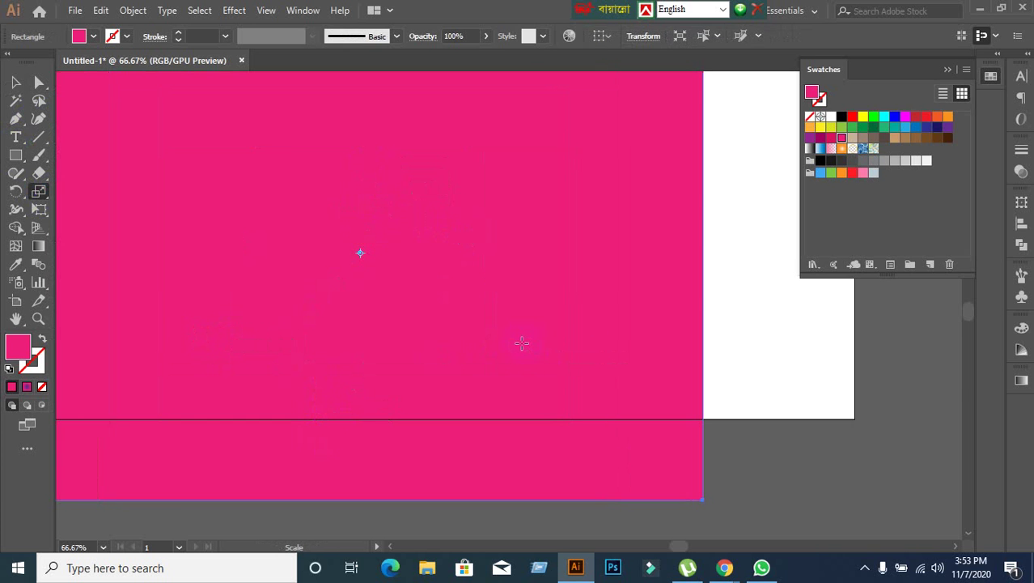
Shrink the enlarged pink shape freehand about its centre, reducing its width and height until it is roughly square and fits within the artboard.
{"action": "scroll", "coordinate": [522, 344], "scroll_direction": "up", "scroll_amount": 1}
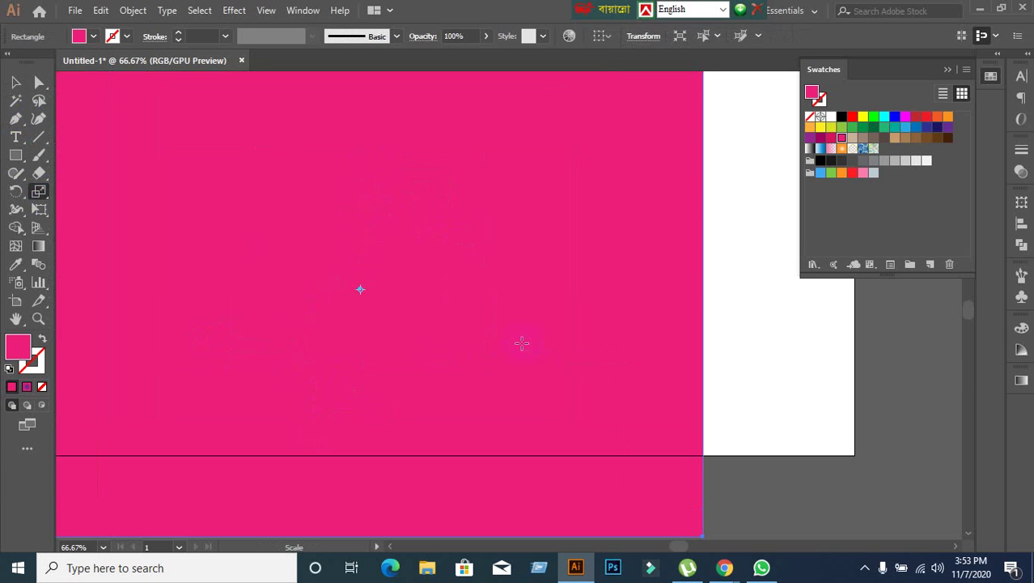
{"action": "left_click_drag", "start_coordinate": [630, 326], "coordinate": [542, 330]}
{"action": "scroll", "coordinate": [543, 330], "scroll_direction": "down", "scroll_amount": 3}
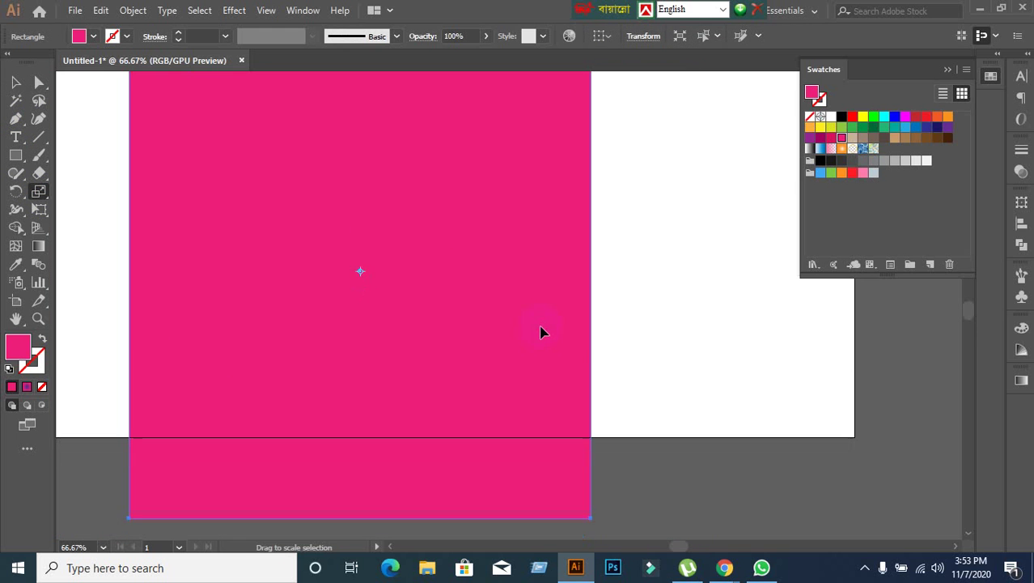
{"action": "scroll", "coordinate": [485, 346], "scroll_direction": "up", "scroll_amount": 2}
{"action": "left_click_drag", "start_coordinate": [419, 146], "coordinate": [421, 183]}
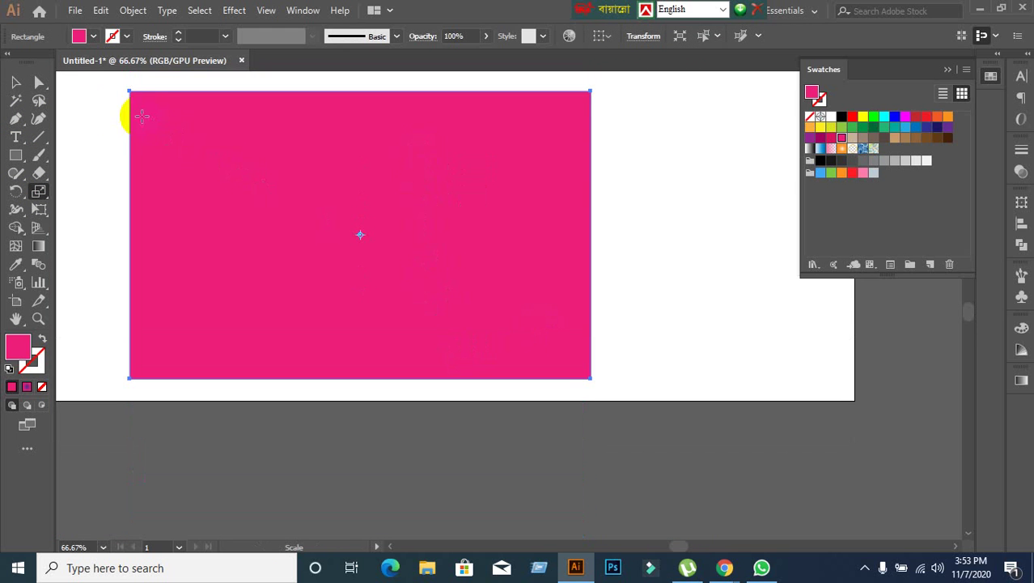
{"action": "left_click_drag", "start_coordinate": [249, 238], "coordinate": [492, 380]}
Move the pink square slightly to the right on the artboard, keeping it selected.
{"action": "left_click", "coordinate": [15, 81]}
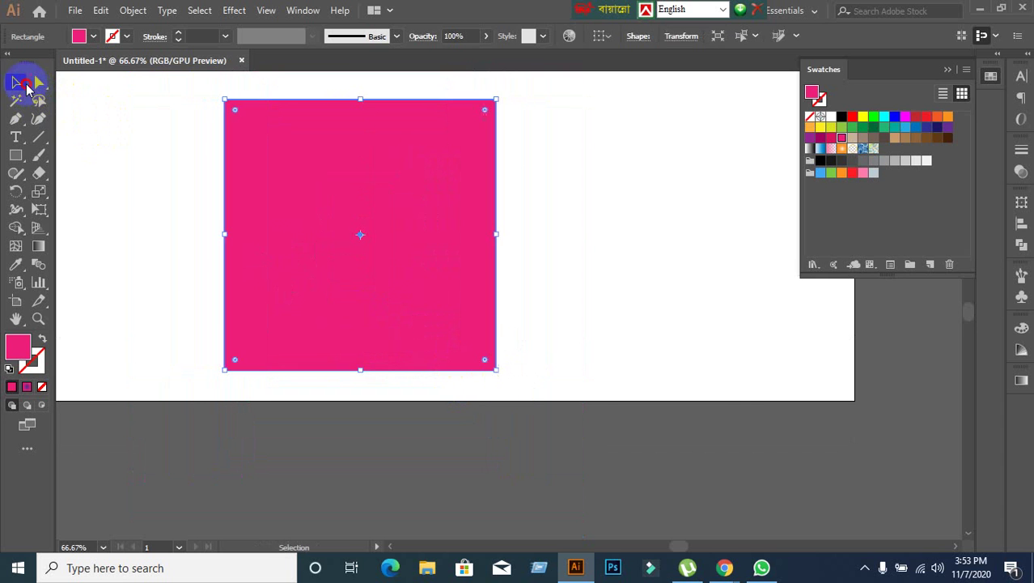
{"action": "left_click_drag", "start_coordinate": [314, 273], "coordinate": [334, 276]}
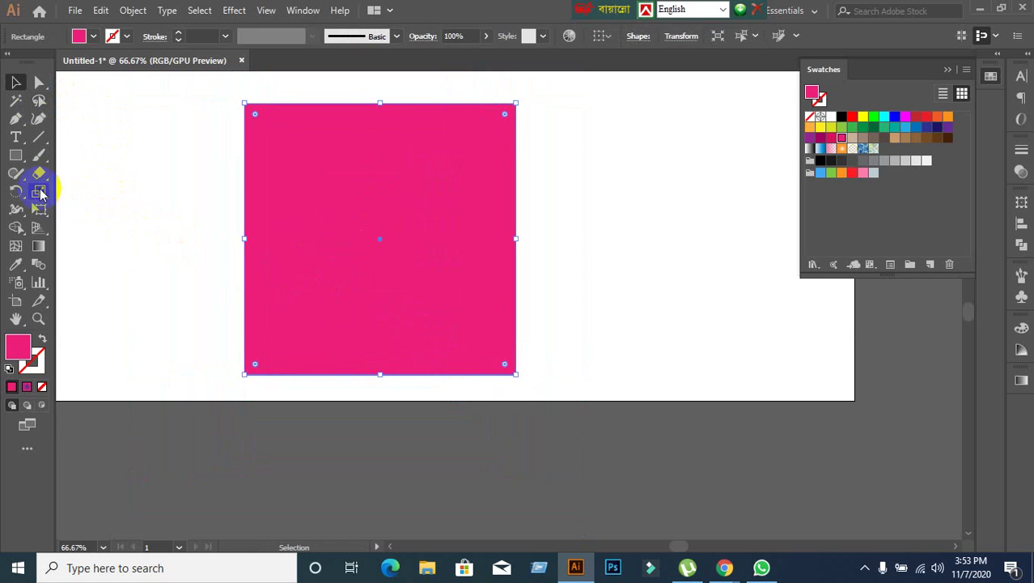
{"action": "left_click", "coordinate": [38, 191]}
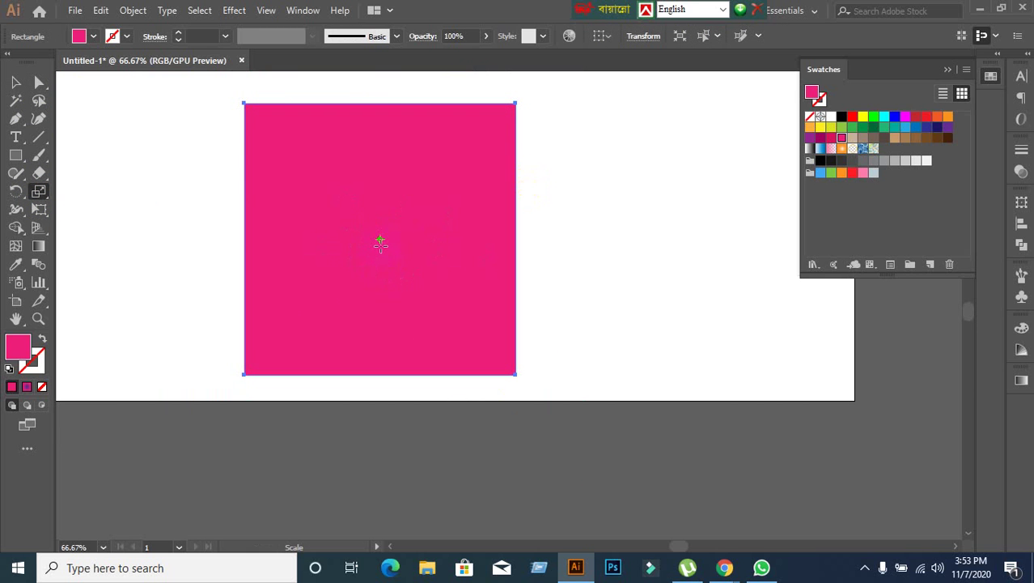
{"action": "scroll", "coordinate": [372, 247], "scroll_direction": "up", "scroll_amount": 1}
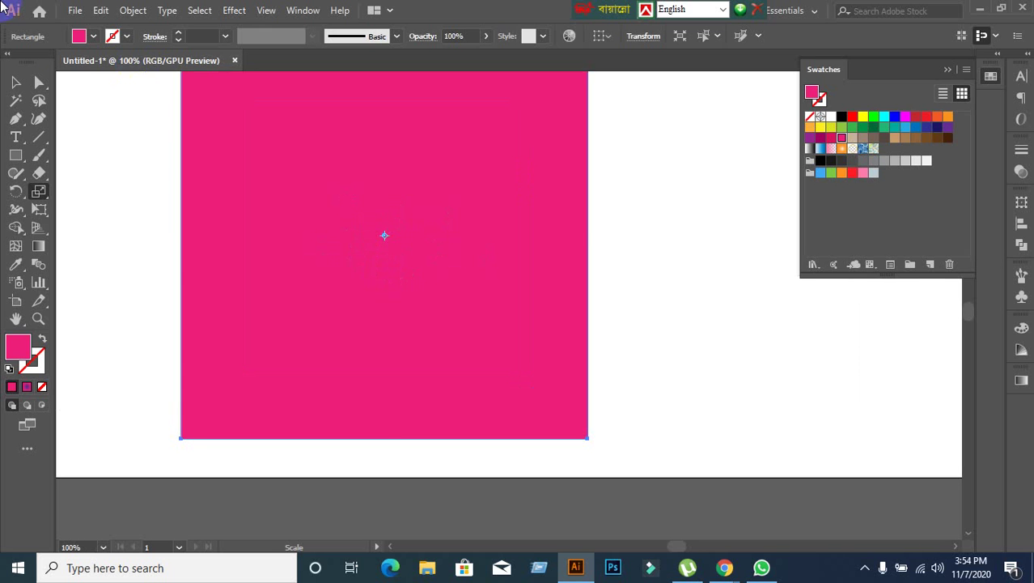
{"action": "left_click", "coordinate": [15, 83]}
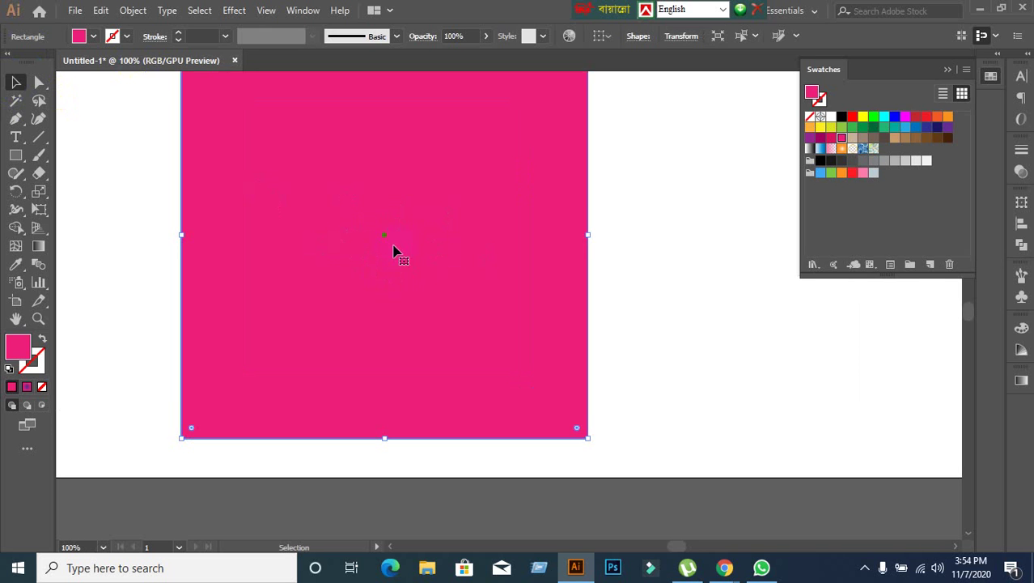
Try scaling the pink square freehand about its centre with the Scale tool, undoing each attempt.
{"action": "left_click", "coordinate": [39, 191]}
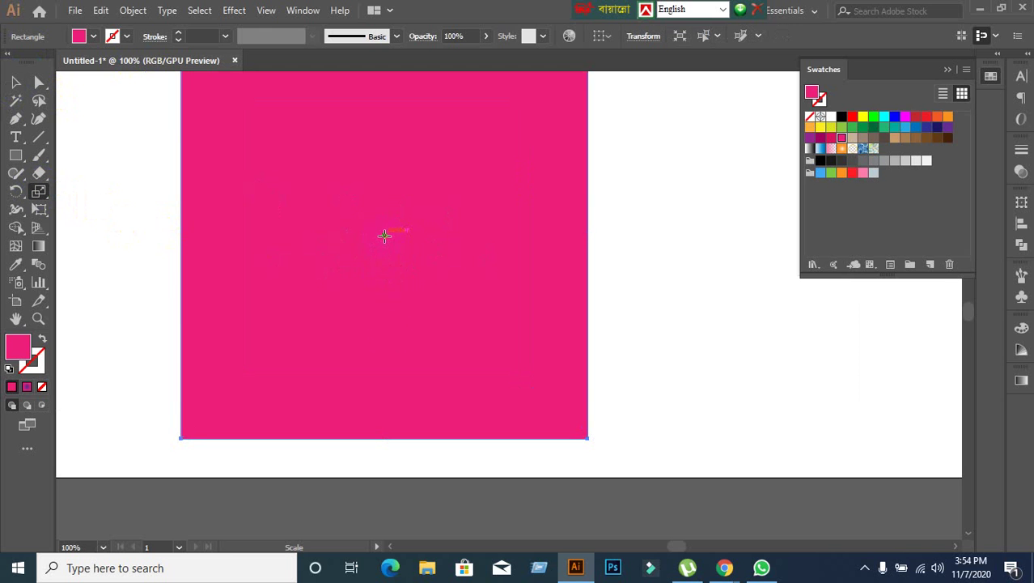
{"action": "scroll", "coordinate": [372, 374], "scroll_direction": "up", "scroll_amount": 3}
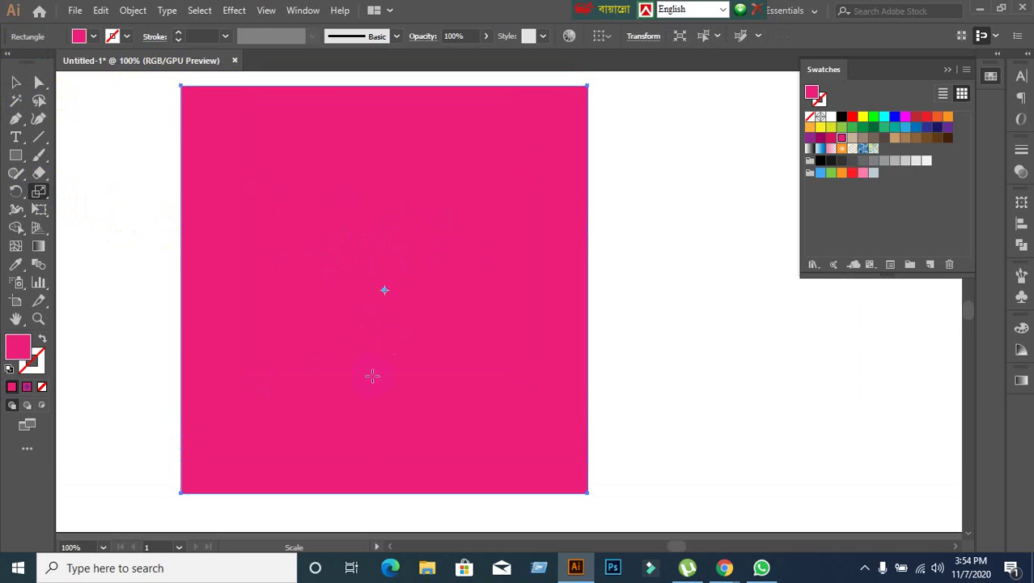
{"action": "scroll", "coordinate": [373, 374], "scroll_direction": "down", "scroll_amount": 2}
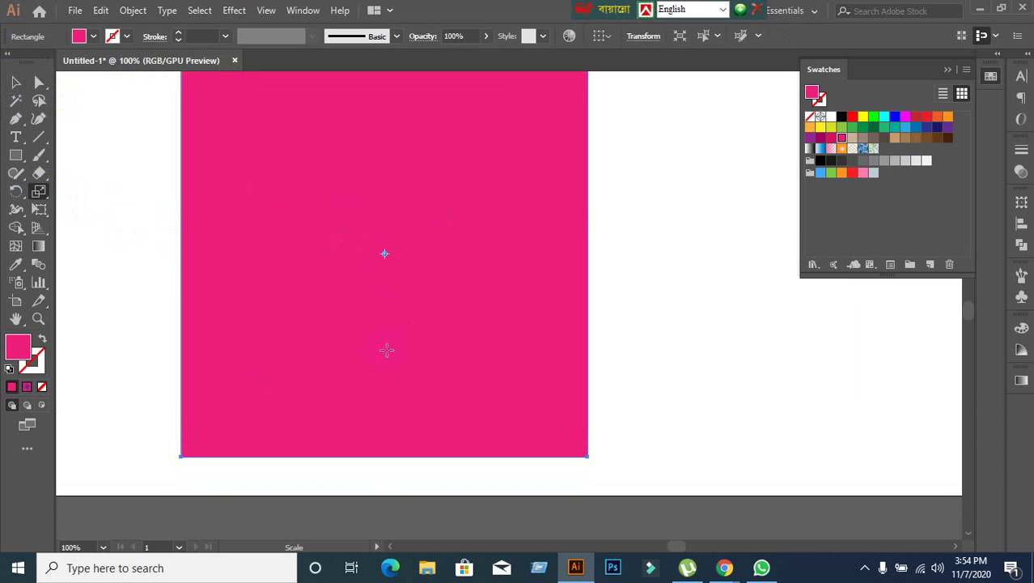
{"action": "left_click_drag", "start_coordinate": [386, 417], "coordinate": [385, 365]}
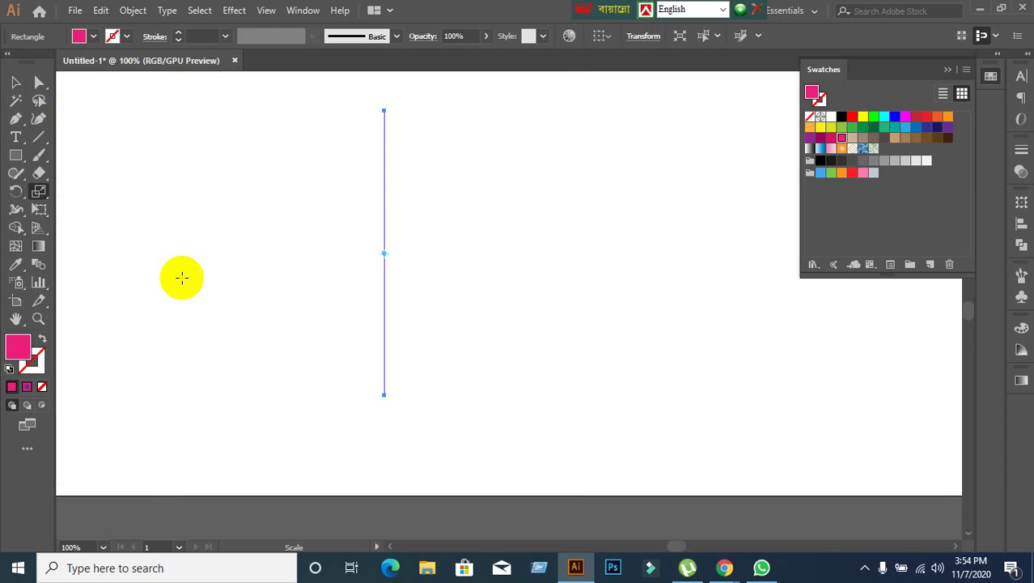
{"action": "key", "text": "ctrl+z"}
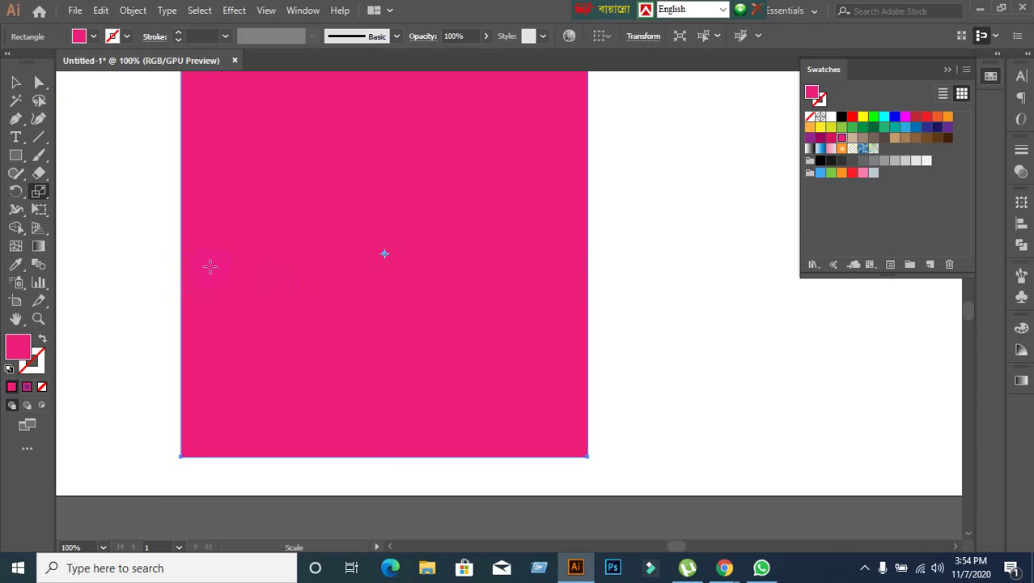
{"action": "left_click_drag", "start_coordinate": [209, 266], "coordinate": [296, 275]}
{"action": "key", "text": "ctrl+z"}
Preview Non-Uniform scaling of the pink square at 100% horizontal and 100% vertical, switch to Uniform, and cancel the scaling.
{"action": "double_click", "coordinate": [39, 192]}
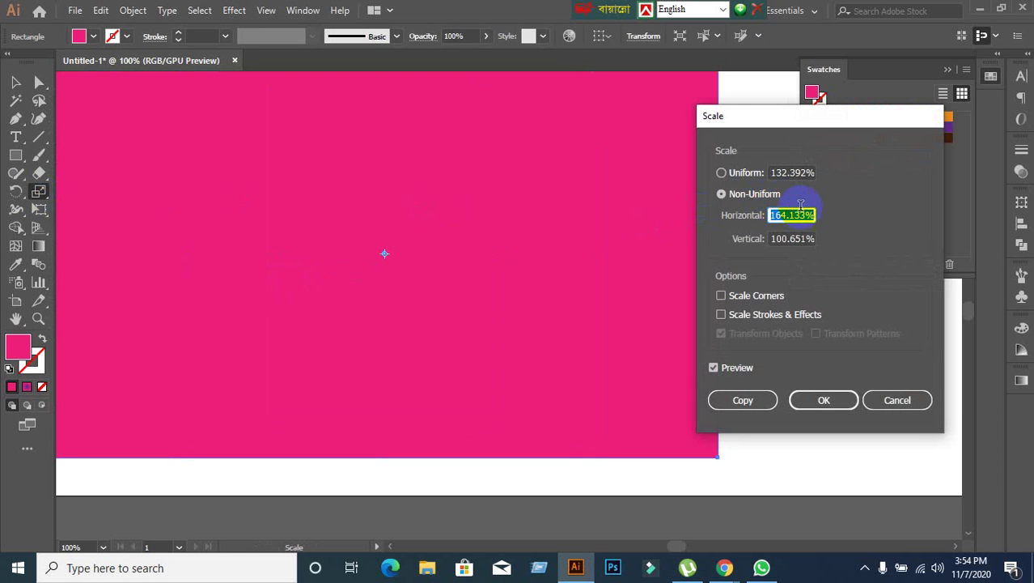
{"action": "type", "text": "100"}
{"action": "key", "text": "Tab"}
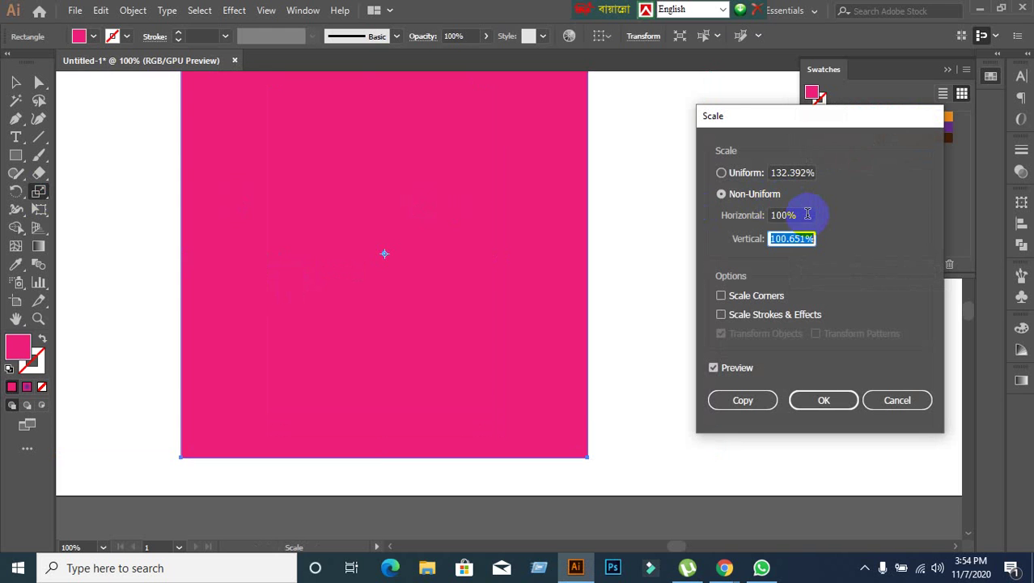
{"action": "type", "text": "100"}
{"action": "left_click", "coordinate": [773, 172]}
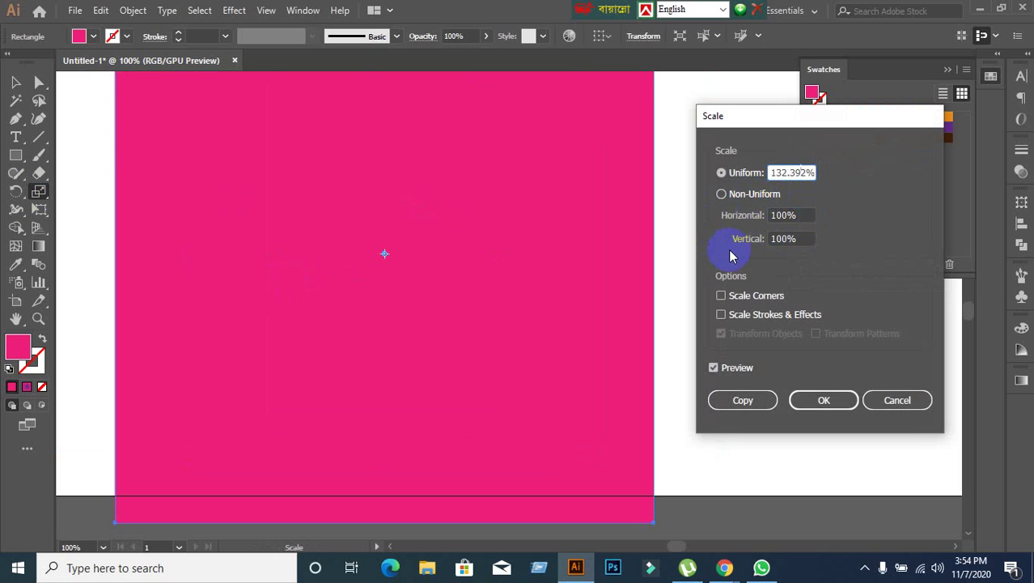
{"action": "left_click", "coordinate": [894, 392]}
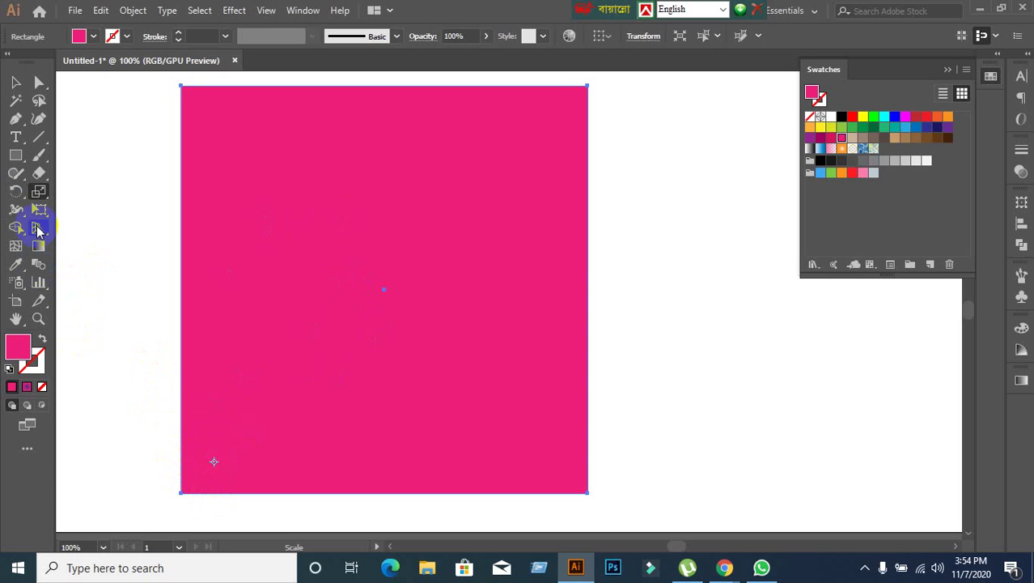
Reopen the Scale options, enter 100% for both Non-Uniform directions, compare with Uniform, and close the options.
{"action": "left_click", "coordinate": [35, 192]}
{"action": "double_click", "coordinate": [35, 192]}
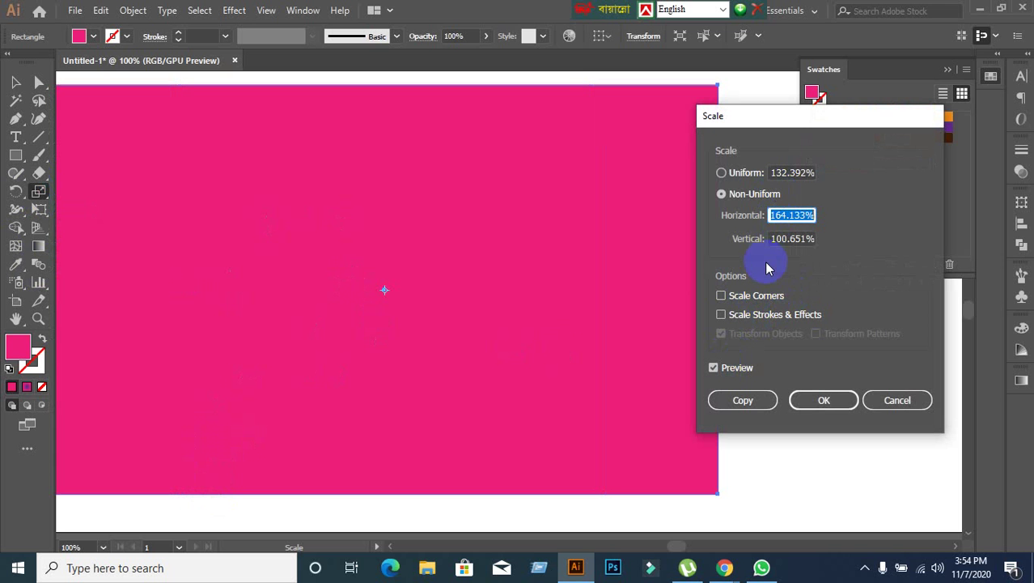
{"action": "type", "text": "100"}
{"action": "key", "text": "Tab"}
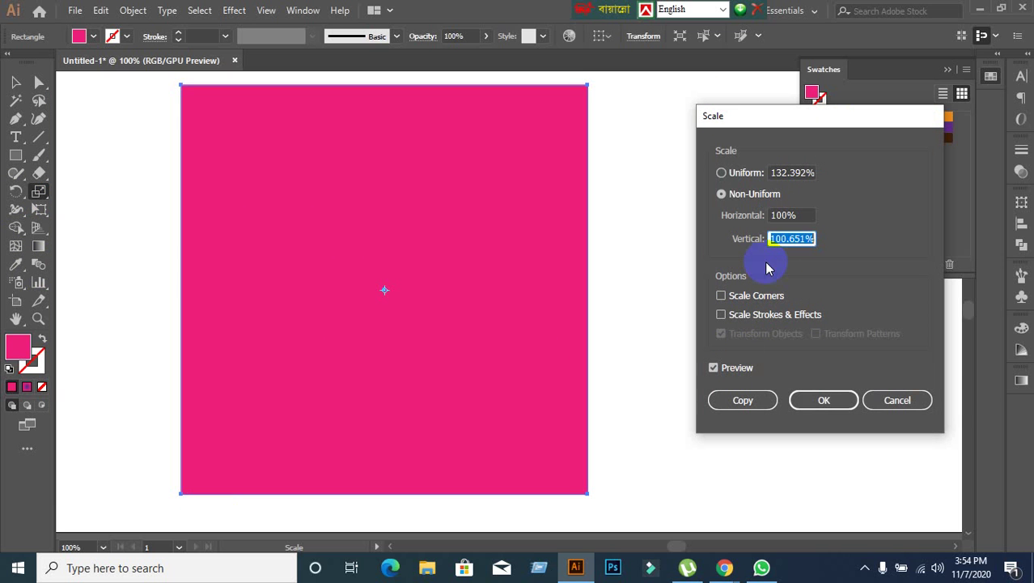
{"action": "type", "text": "100"}
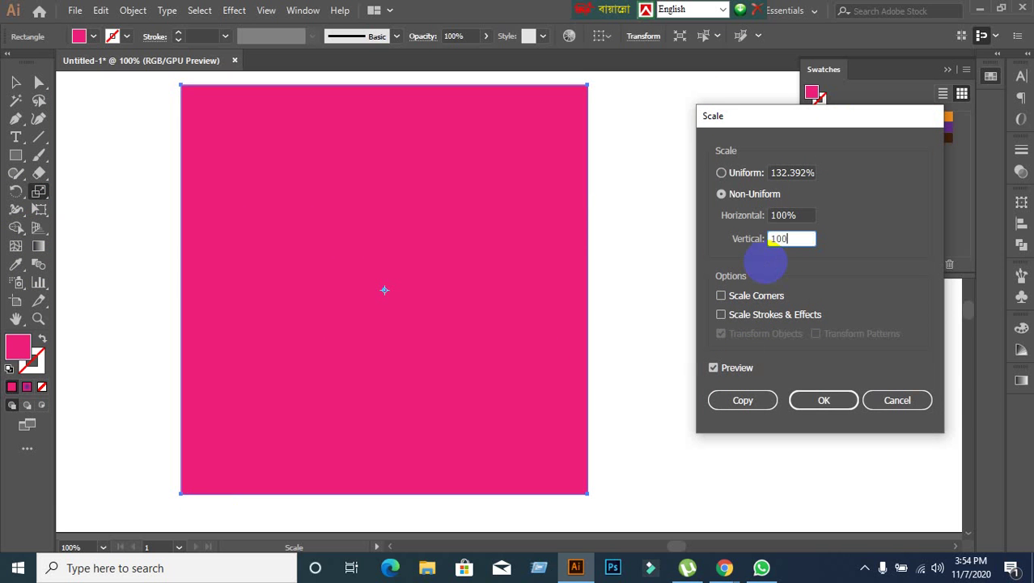
{"action": "left_click", "coordinate": [721, 172]}
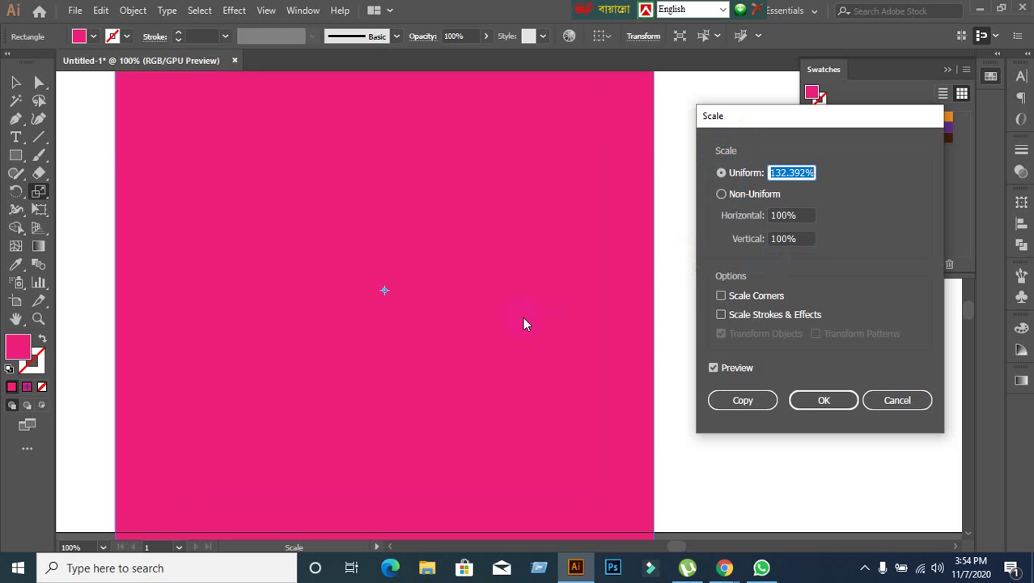
{"action": "left_click", "coordinate": [723, 194]}
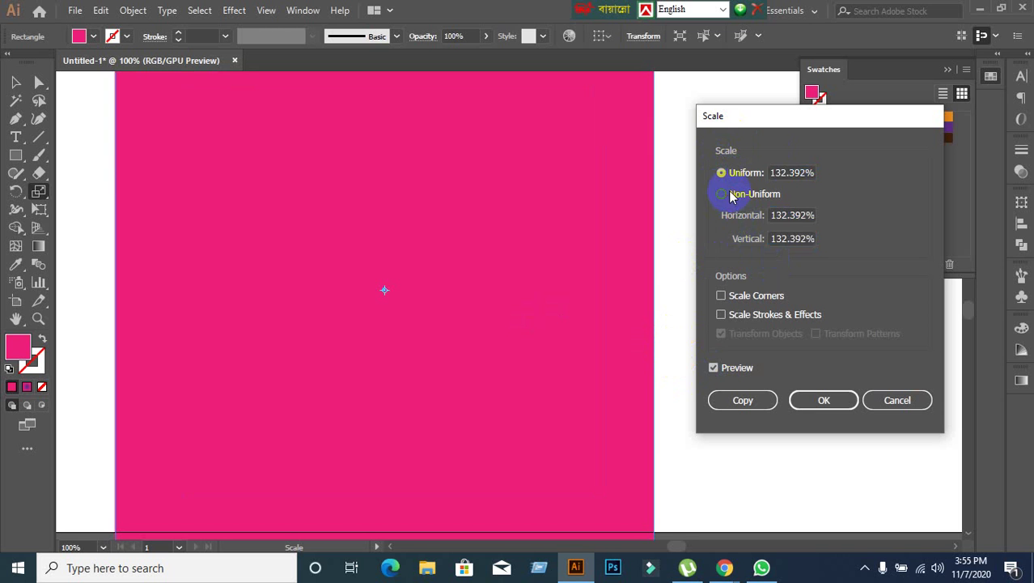
{"action": "left_click", "coordinate": [822, 400]}
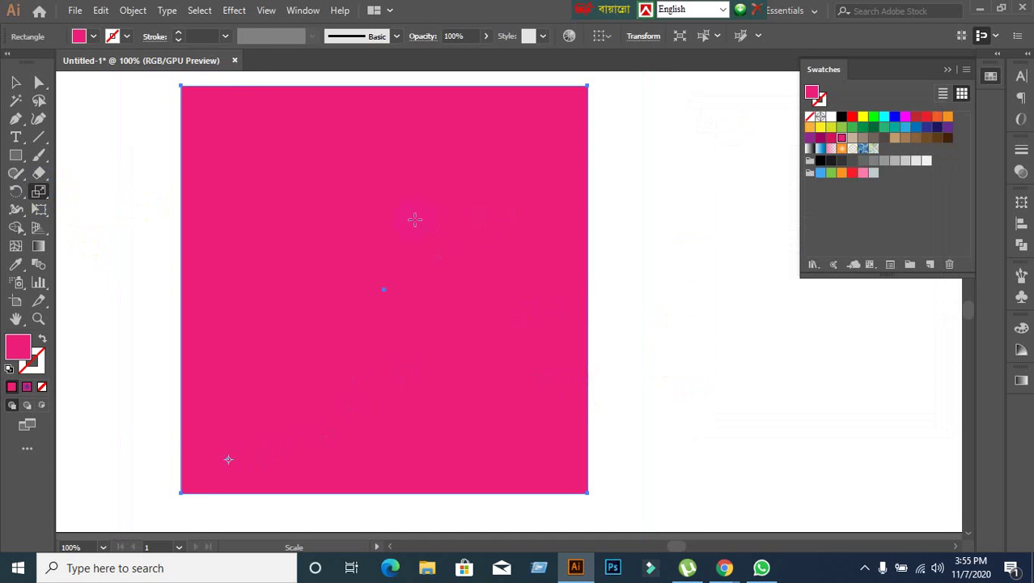
Scale the pink square freehand about a reference point near its lower-left corner, shrinking and stretching it into a slightly smaller, roughly square shape.
{"action": "left_click_drag", "start_coordinate": [494, 175], "coordinate": [385, 320]}
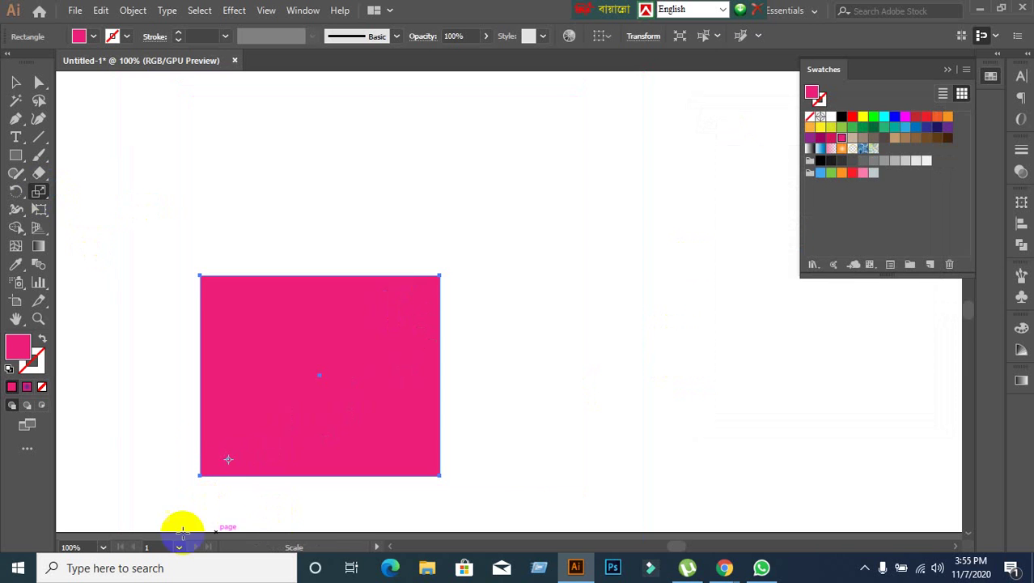
{"action": "mouse_move", "coordinate": [258, 333]}
{"action": "left_mouse_down"}
{"action": "mouse_move", "coordinate": [309, 371]}
{"action": "mouse_move", "coordinate": [261, 333]}
{"action": "left_mouse_up"}
{"action": "left_click_drag", "start_coordinate": [388, 423], "coordinate": [401, 374]}
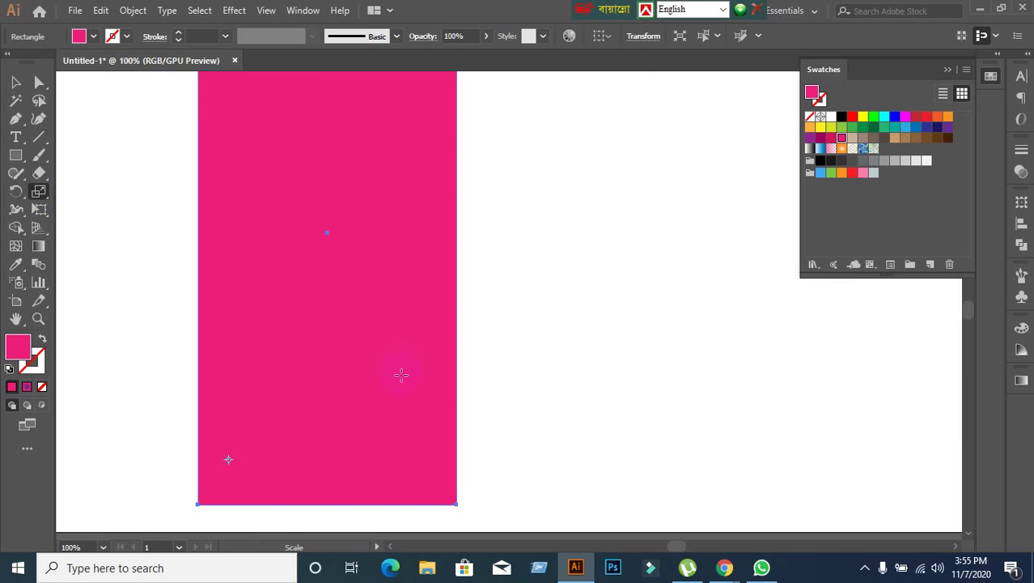
{"action": "left_click_drag", "start_coordinate": [372, 308], "coordinate": [413, 324]}
{"action": "left_click_drag", "start_coordinate": [477, 277], "coordinate": [506, 301]}
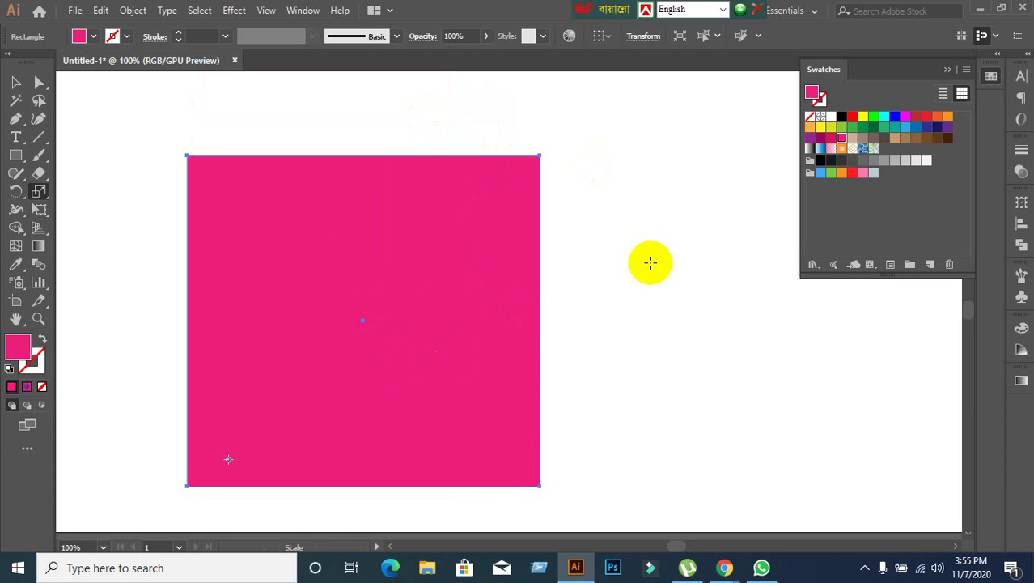
Set the scaling reference point outside the square, to its right, and stretch the shape freehand into a tall, narrow strip extending beyond the artboard.
{"action": "left_click", "coordinate": [697, 301]}
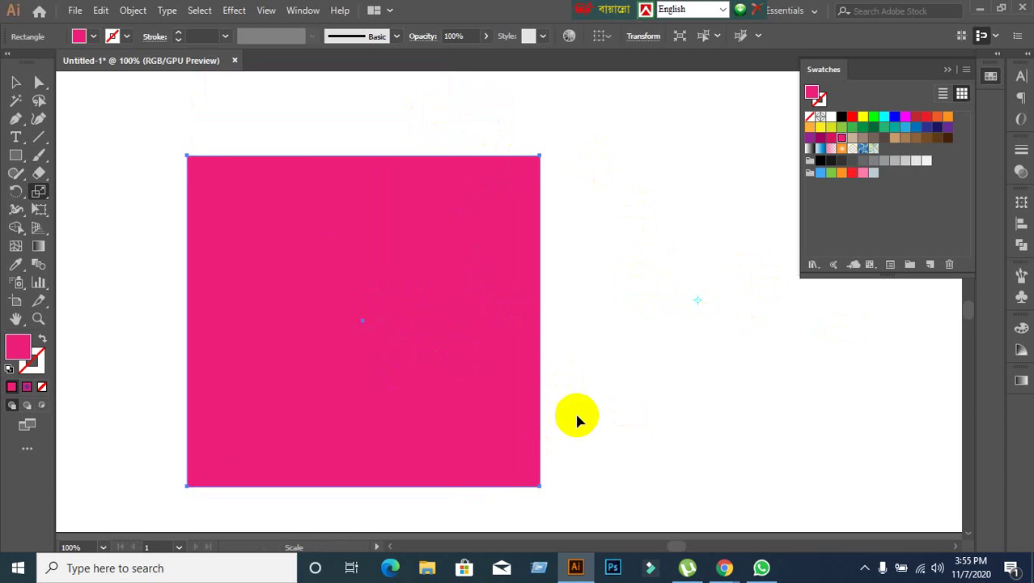
{"action": "left_click_drag", "start_coordinate": [340, 382], "coordinate": [443, 398]}
{"action": "left_click_drag", "start_coordinate": [462, 294], "coordinate": [428, 351]}
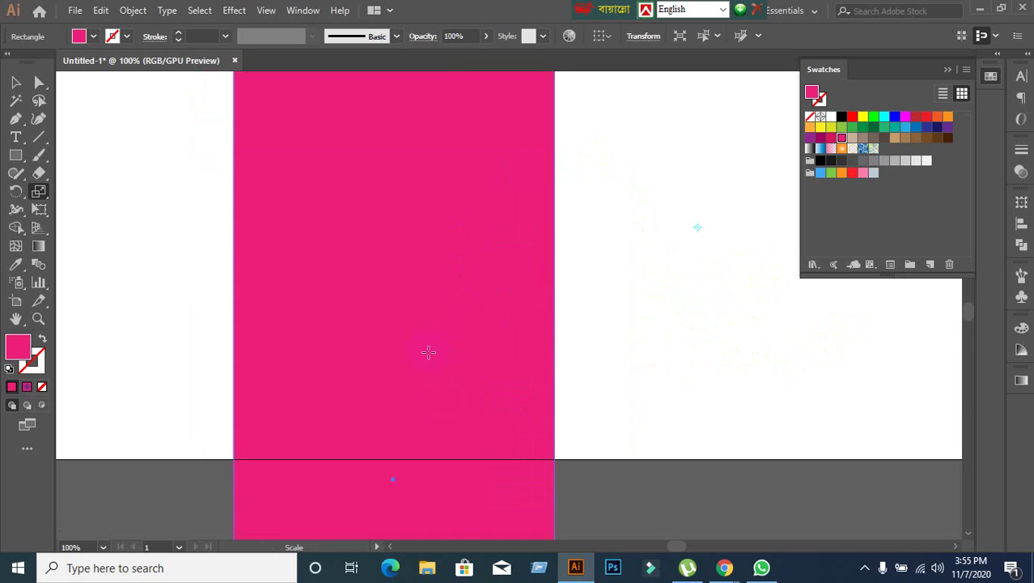
{"action": "left_click_drag", "start_coordinate": [408, 301], "coordinate": [512, 333]}
{"action": "left_click_drag", "start_coordinate": [569, 348], "coordinate": [542, 312]}
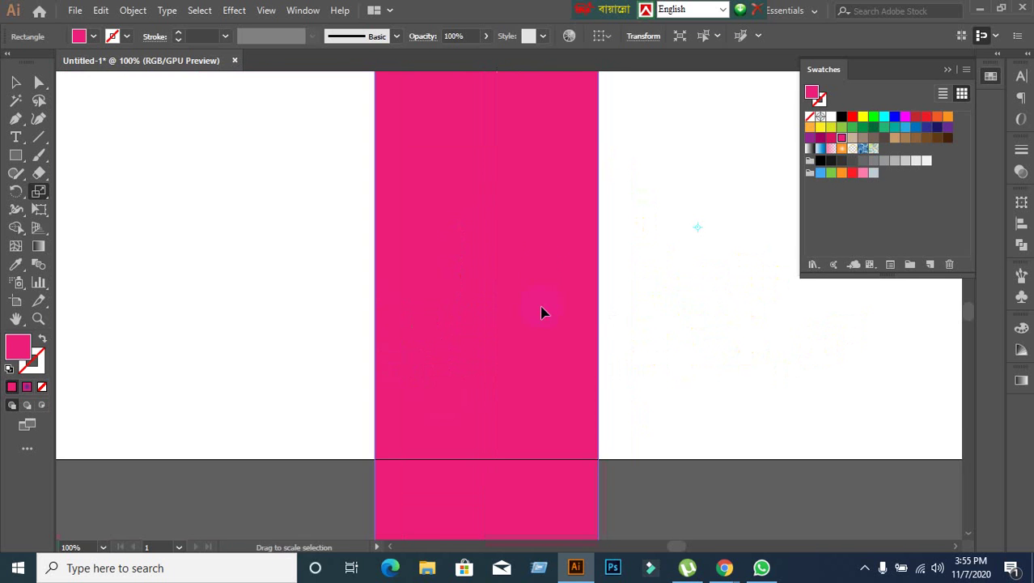
Set a reference point inside the pink strip above the artboard and scale the strip freehand into a shorter, hairline-thin vertical shape.
{"action": "scroll", "coordinate": [550, 285], "scroll_direction": "up", "scroll_amount": 3}
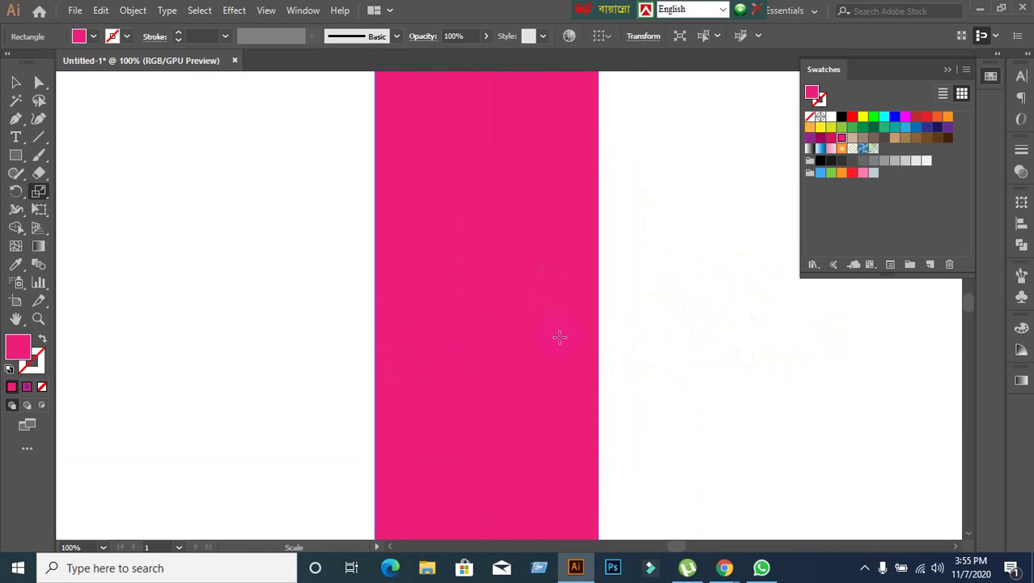
{"action": "scroll", "coordinate": [560, 336], "scroll_direction": "down", "scroll_amount": 3}
{"action": "scroll", "coordinate": [544, 437], "scroll_direction": "up", "scroll_amount": 2}
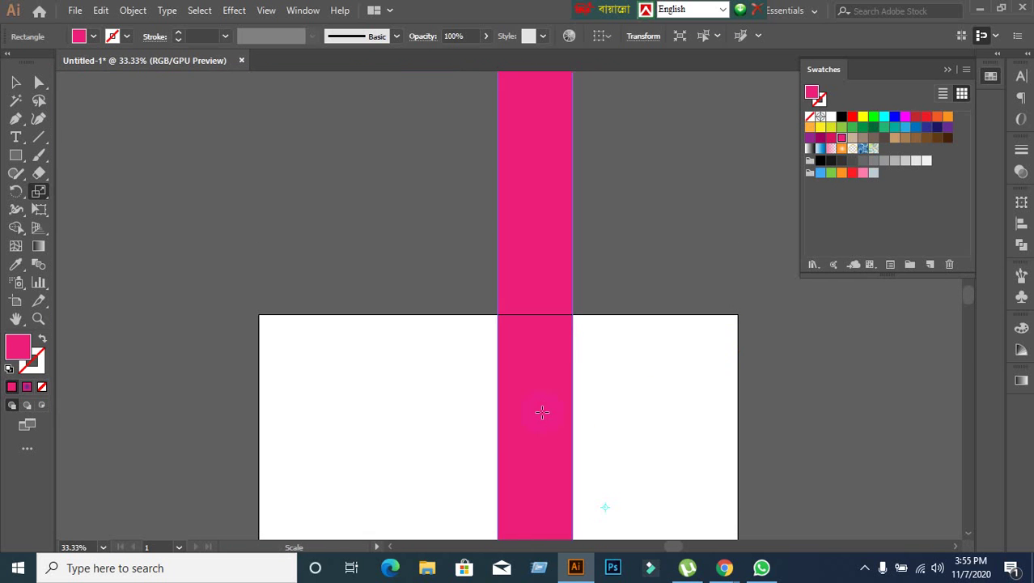
{"action": "scroll", "coordinate": [527, 220], "scroll_direction": "up", "scroll_amount": 5}
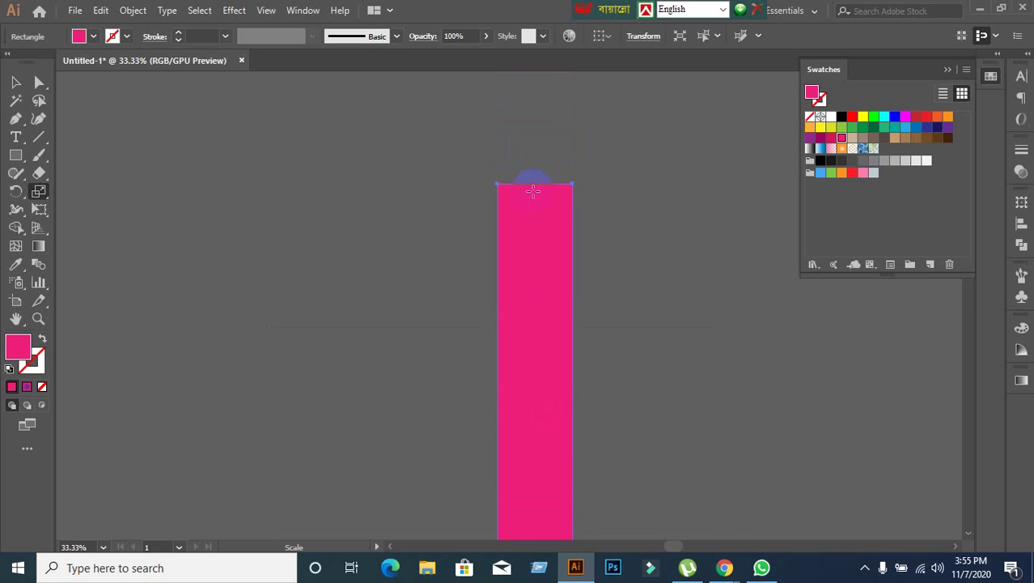
{"action": "scroll", "coordinate": [537, 403], "scroll_direction": "down", "scroll_amount": 5}
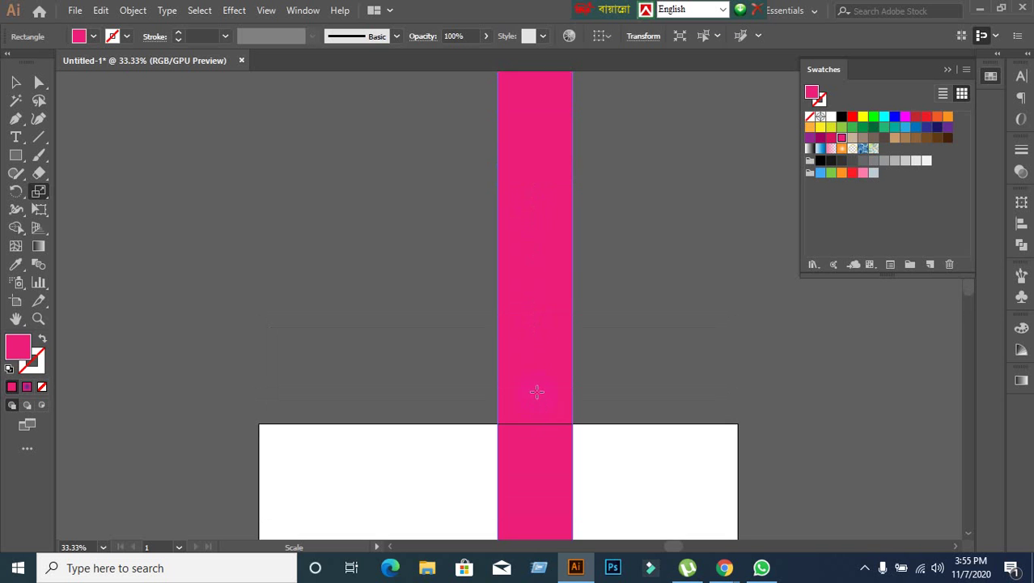
{"action": "scroll", "coordinate": [540, 223], "scroll_direction": "up", "scroll_amount": 2}
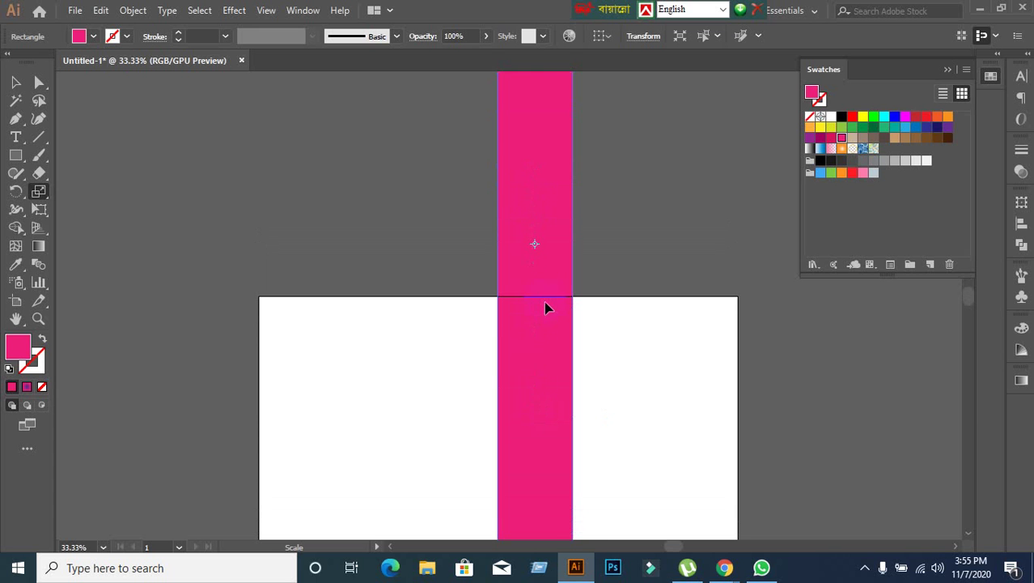
{"action": "left_click_drag", "start_coordinate": [532, 134], "coordinate": [535, 162]}
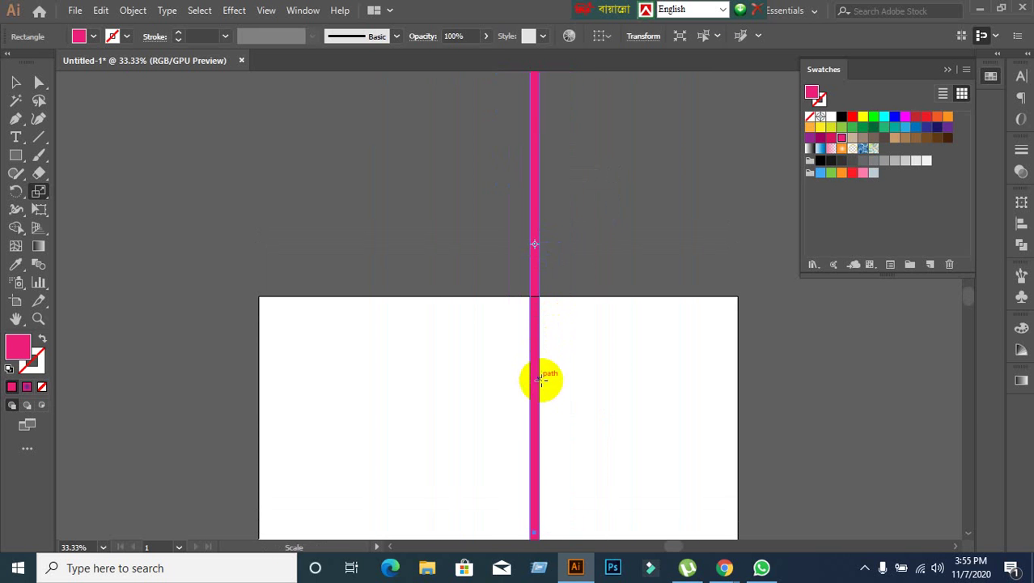
{"action": "left_click_drag", "start_coordinate": [536, 405], "coordinate": [536, 279]}
{"action": "scroll", "coordinate": [537, 280], "scroll_direction": "up", "scroll_amount": 4}
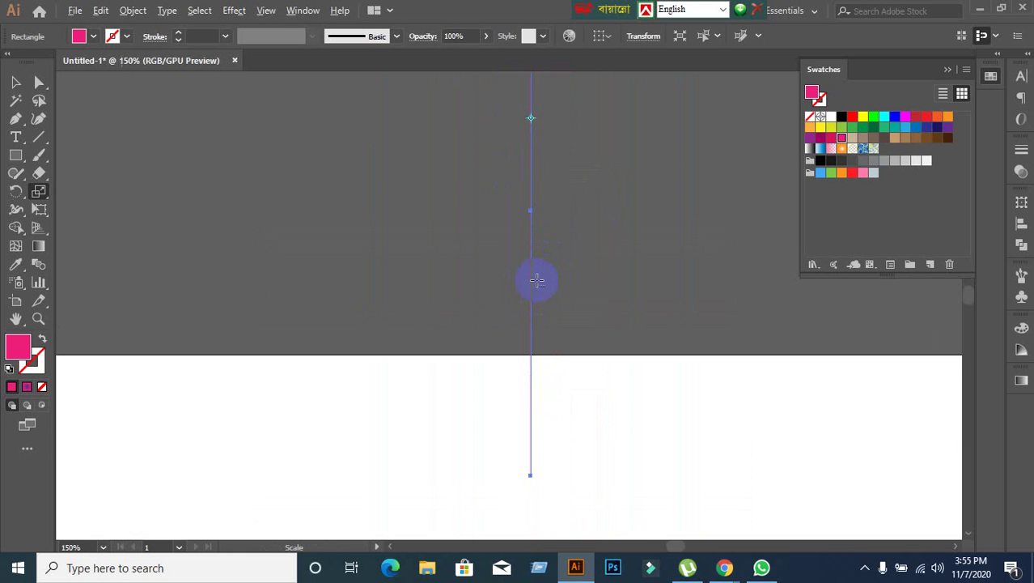
{"action": "left_click_drag", "start_coordinate": [531, 212], "coordinate": [536, 362]}
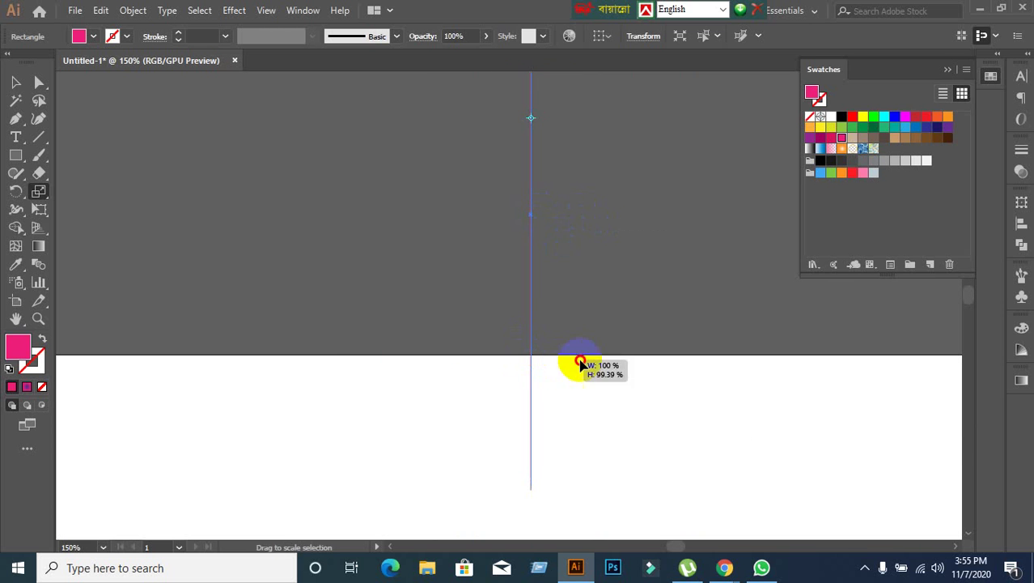
Deselect the thin shape and draw a new pink square near the artboard's upper edge with the Rectangle tool.
{"action": "left_click", "coordinate": [16, 82]}
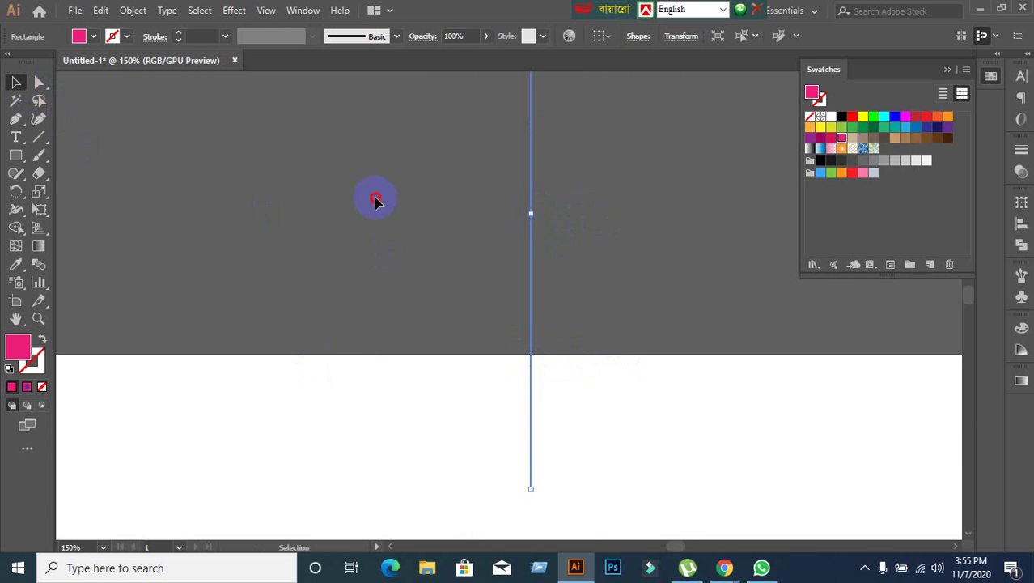
{"action": "left_click", "coordinate": [615, 374]}
{"action": "scroll", "coordinate": [306, 288], "scroll_direction": "down", "scroll_amount": 3}
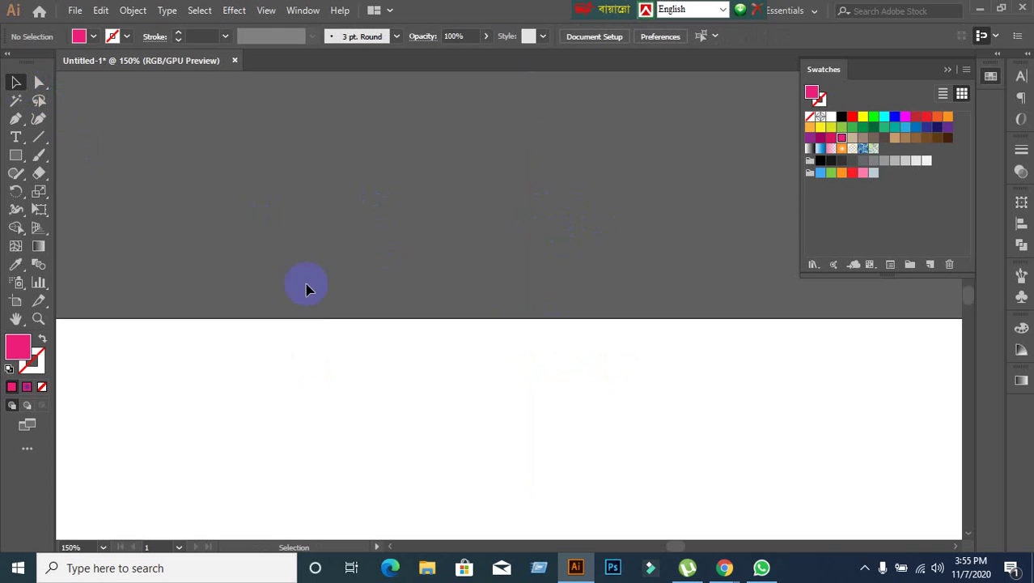
{"action": "left_click", "coordinate": [15, 154]}
{"action": "left_click_drag", "start_coordinate": [319, 259], "coordinate": [525, 416]}
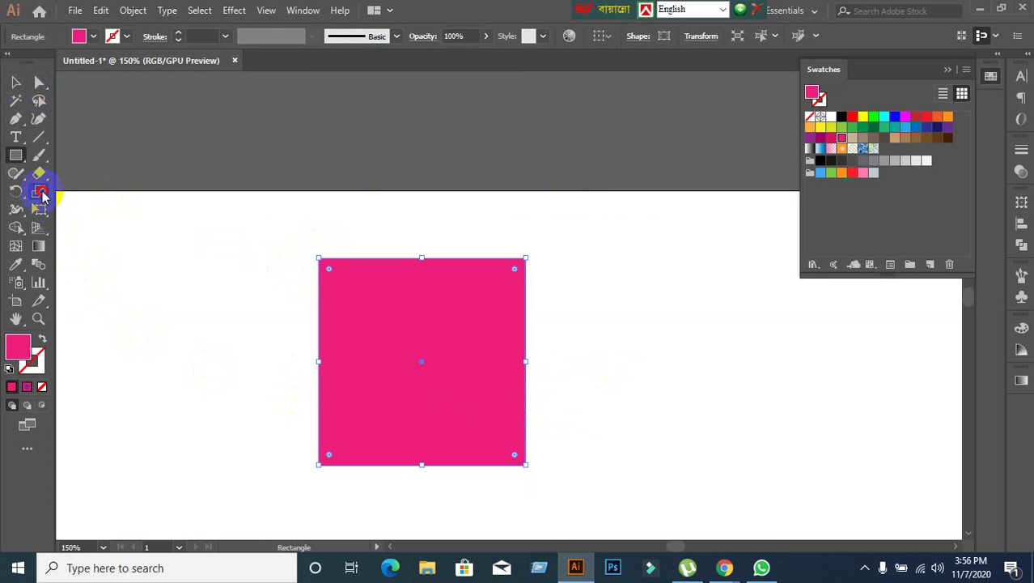
Apply Non-Uniform scaling to the new pink square with the vertical scale set to 100%.
{"action": "double_click", "coordinate": [41, 193]}
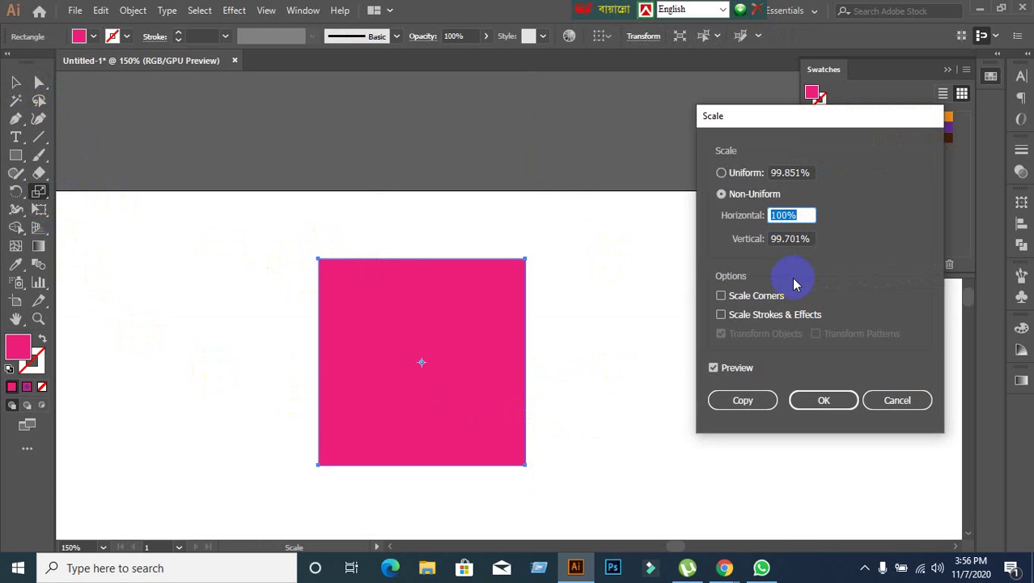
{"action": "left_click", "coordinate": [810, 238]}
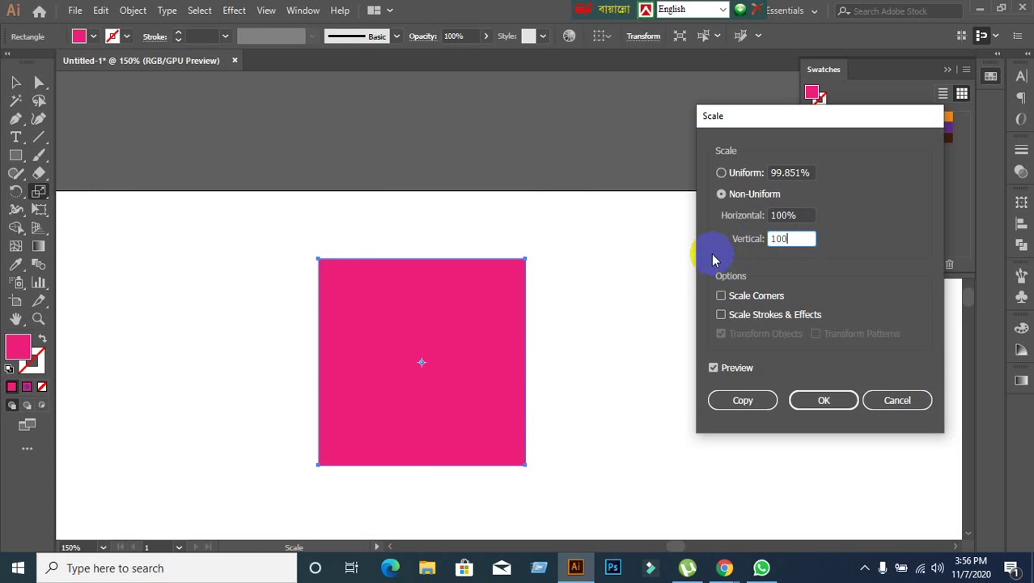
{"action": "left_click", "coordinate": [824, 399]}
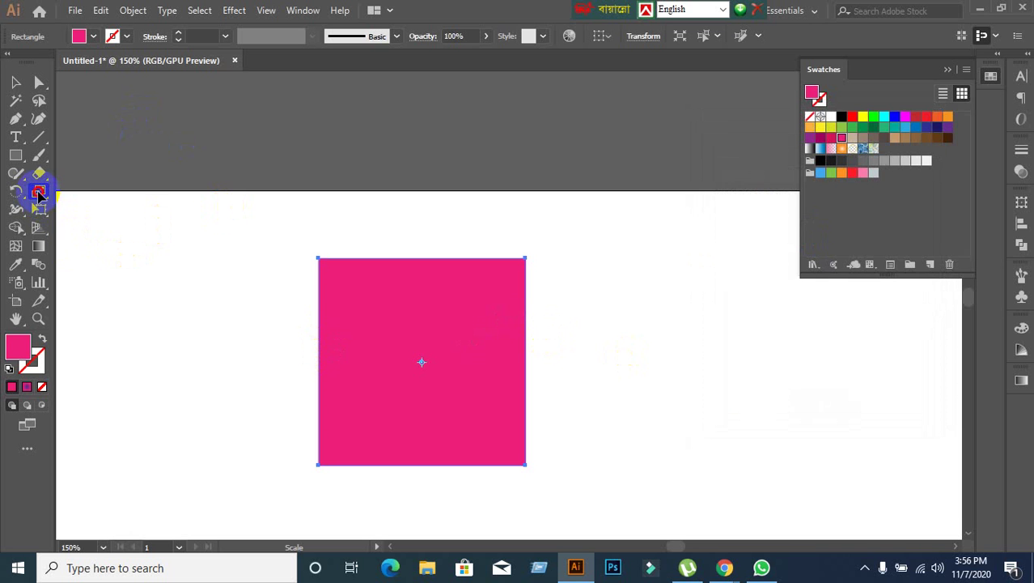
Make a copy of the pink square with the Scale tool, enlarged uniformly to 120%.
{"action": "double_click", "coordinate": [39, 192]}
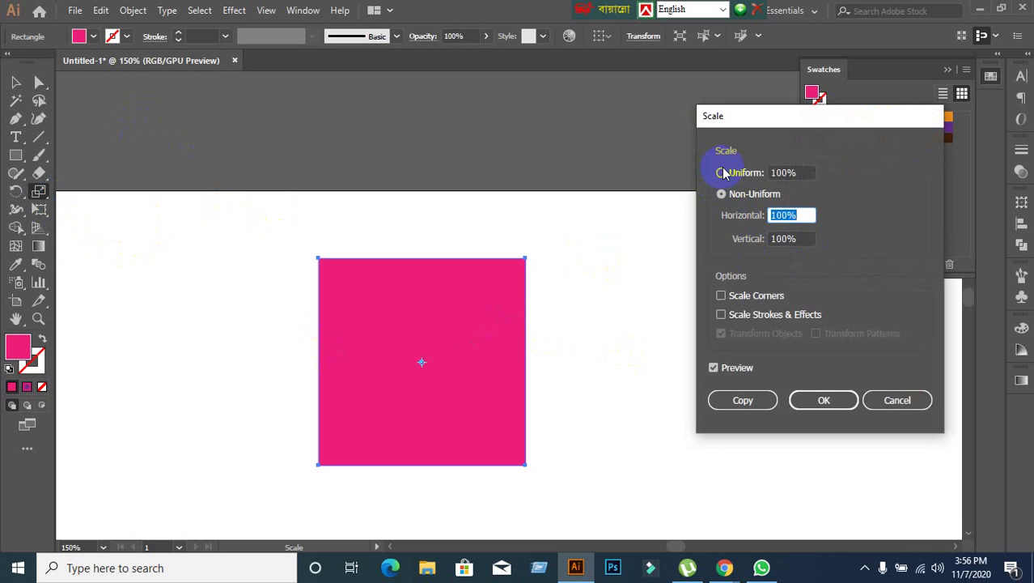
{"action": "left_click", "coordinate": [723, 172]}
{"action": "left_click", "coordinate": [811, 215]}
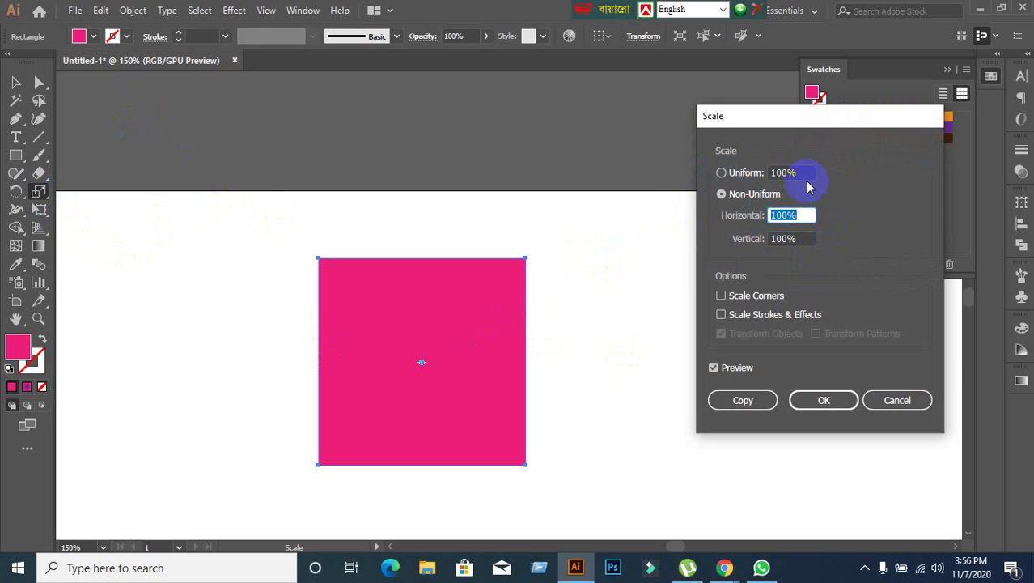
{"action": "left_click", "coordinate": [723, 172]}
{"action": "left_click", "coordinate": [810, 171]}
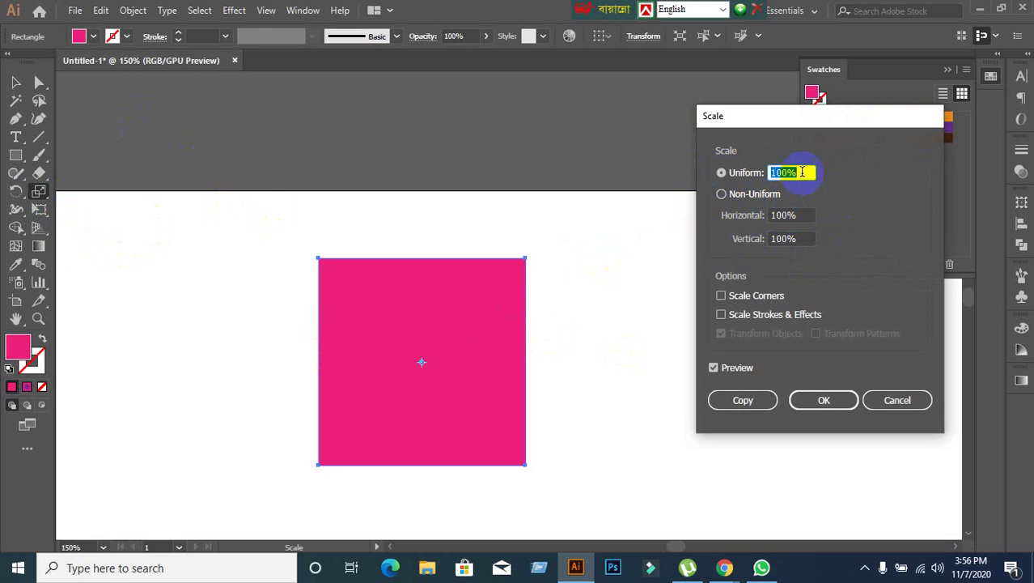
{"action": "left_click", "coordinate": [739, 173]}
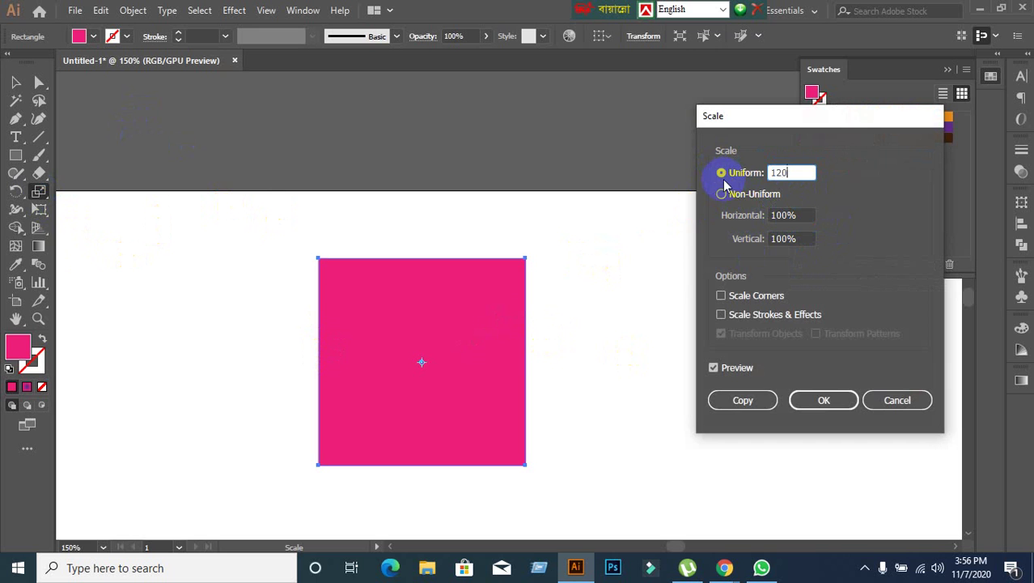
{"action": "type", "text": "120"}
{"action": "left_click", "coordinate": [743, 400]}
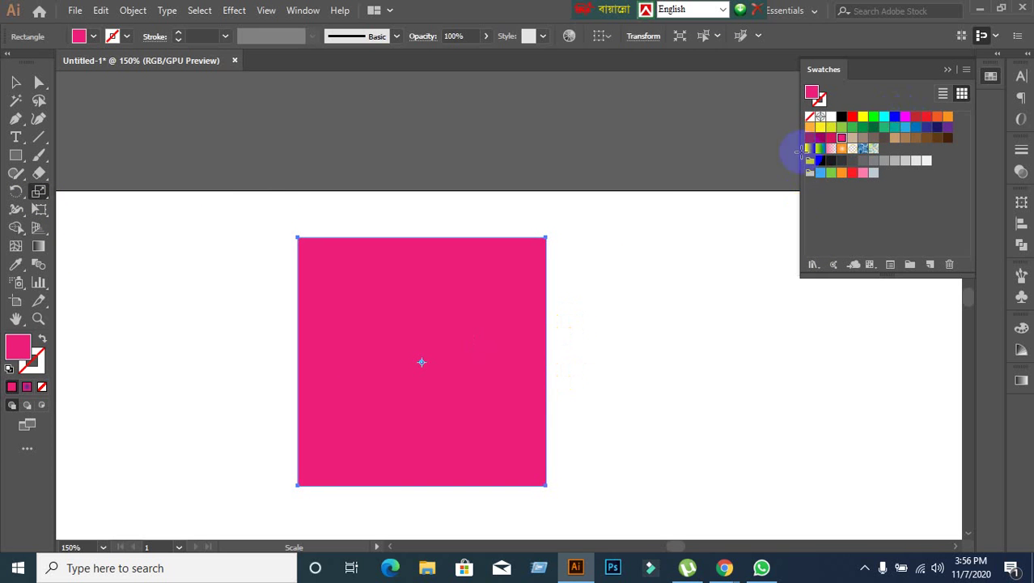
Fill the enlarged copy of the square with yellow and deselect it.
{"action": "left_click", "coordinate": [863, 117]}
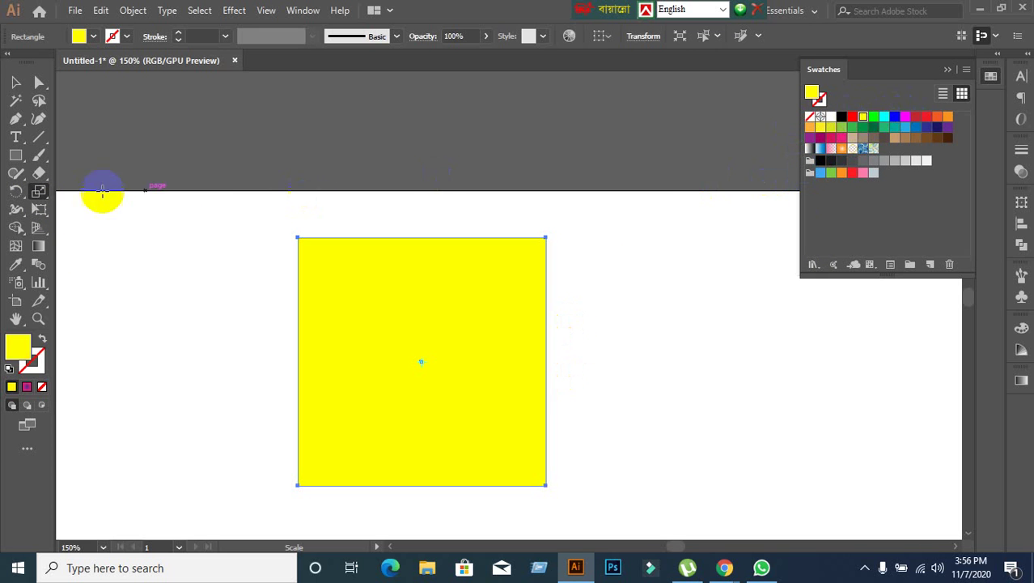
{"action": "left_click", "coordinate": [13, 84]}
{"action": "left_click", "coordinate": [154, 251]}
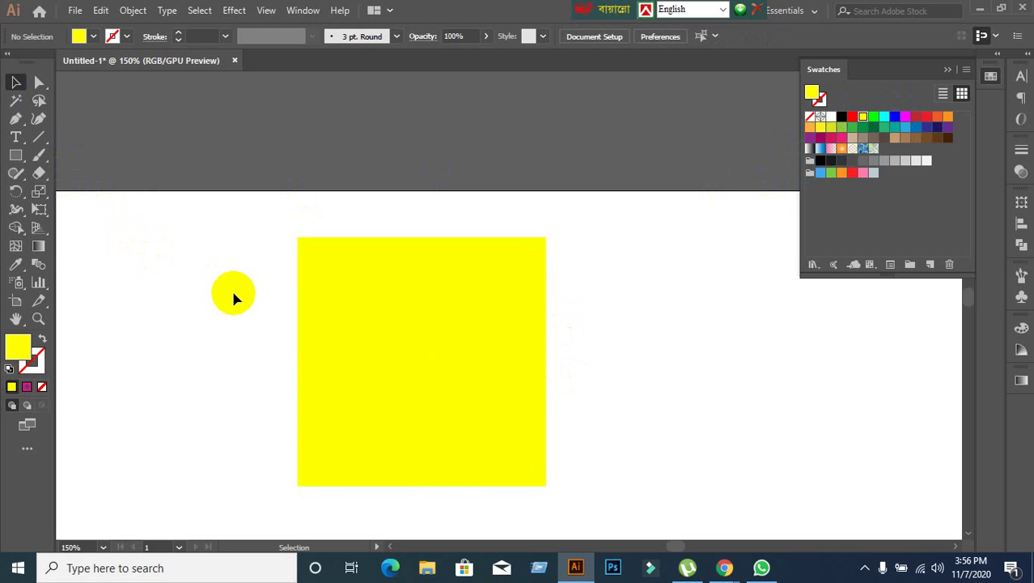
Delete the yellow square and the pink square beneath it from the artboard.
{"action": "scroll", "coordinate": [279, 312], "scroll_direction": "down", "scroll_amount": 2}
{"action": "left_click_drag", "start_coordinate": [441, 383], "coordinate": [577, 286]}
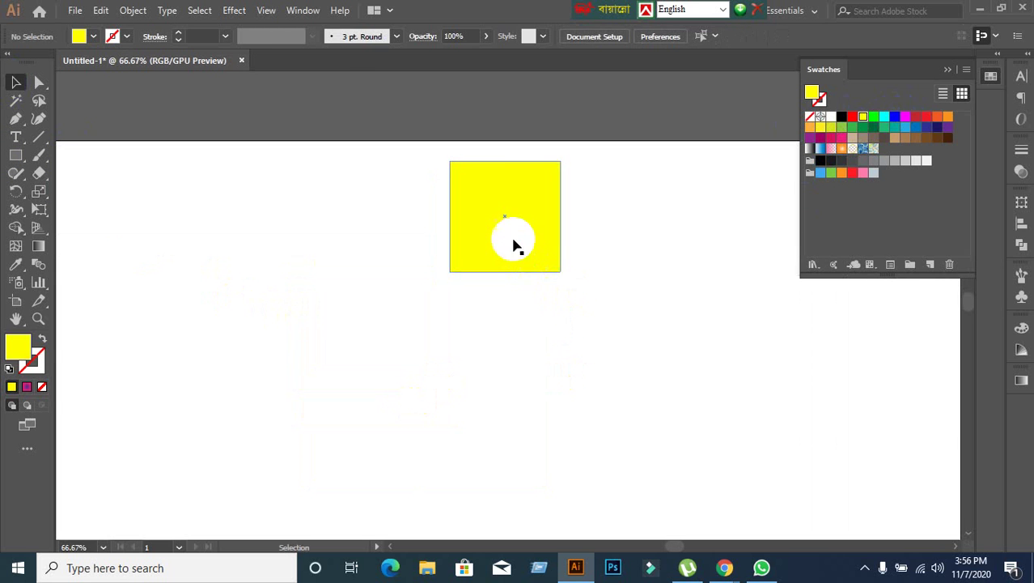
{"action": "left_click", "coordinate": [513, 238]}
{"action": "key", "text": "Delete"}
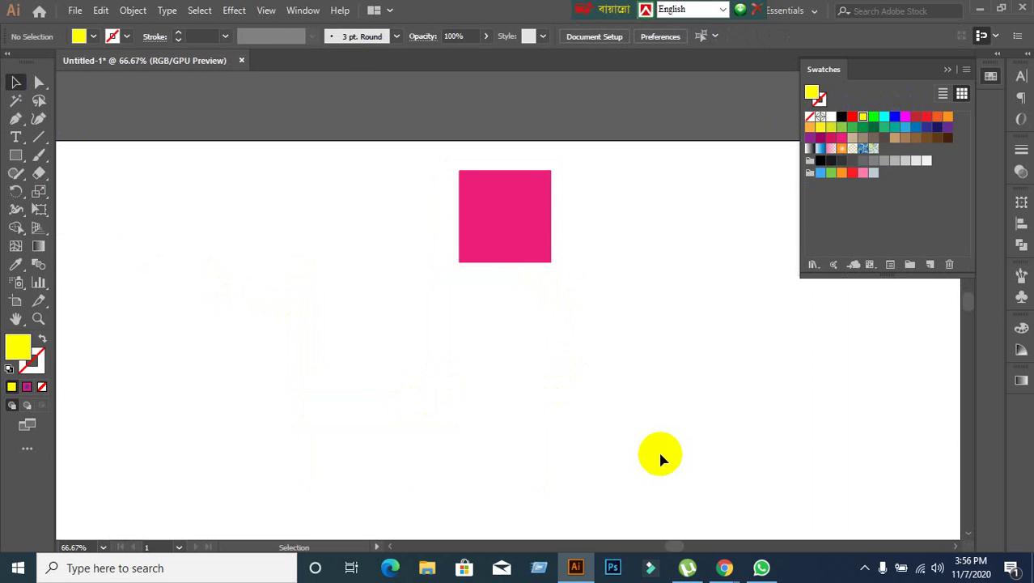
{"action": "left_click", "coordinate": [464, 219]}
{"action": "key", "text": "Delete"}
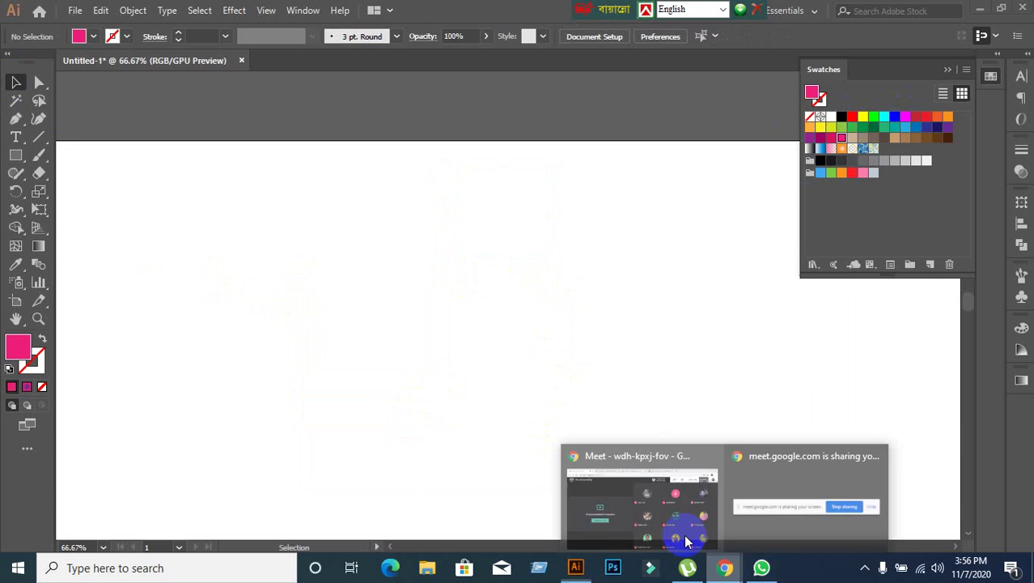
Check the Google Meet call, return to Illustrator, and bring the meeting window up again.
{"action": "left_click", "coordinate": [684, 535]}
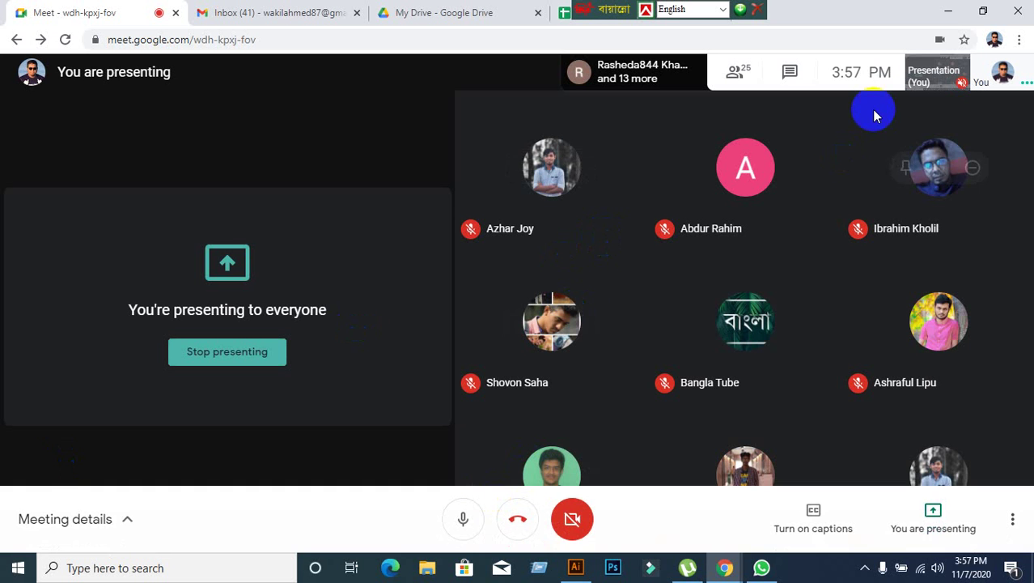
{"action": "left_click", "coordinate": [950, 13]}
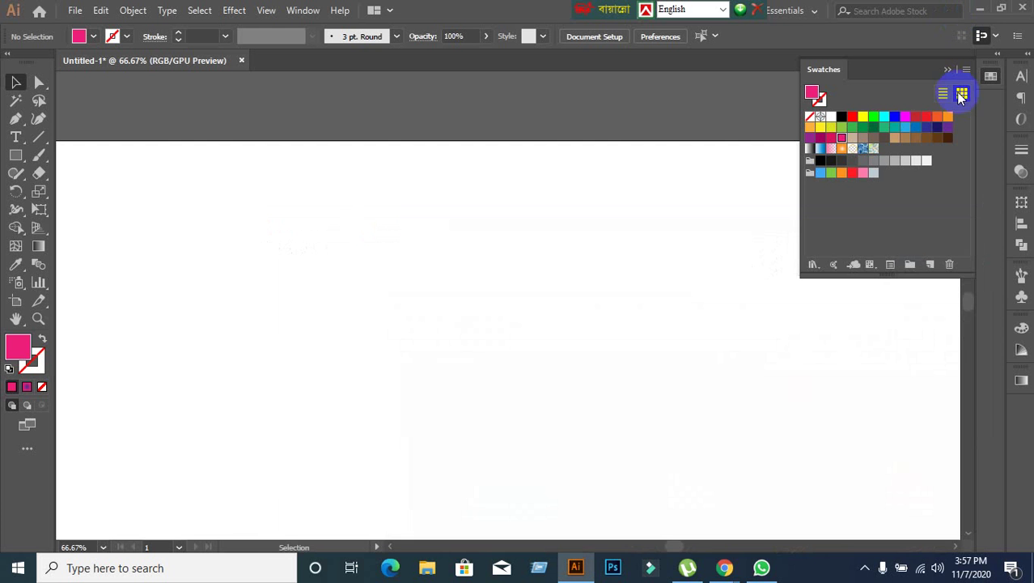
{"action": "left_click", "coordinate": [983, 10]}
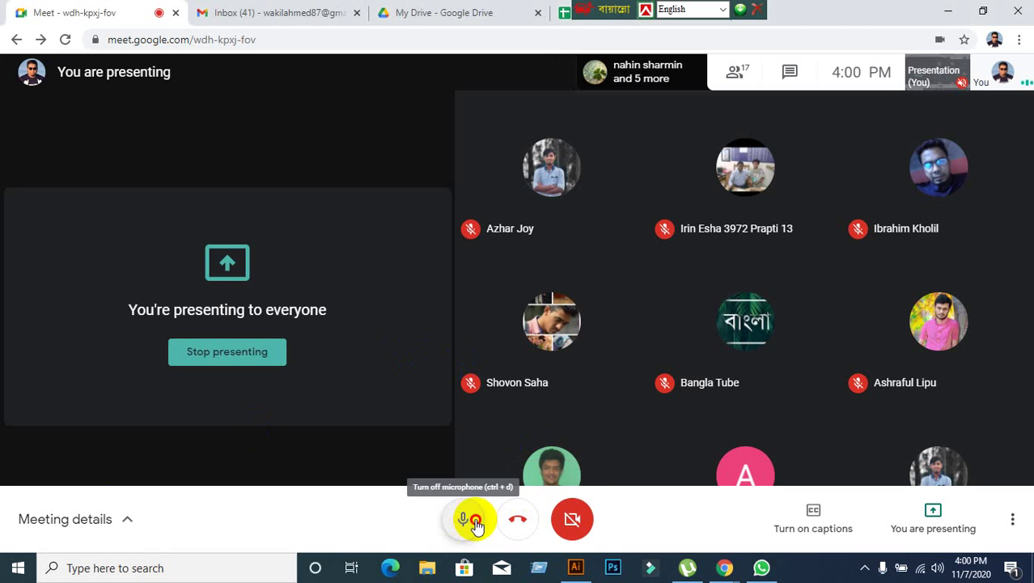
Mute and unmute the microphone in the call, and stop presenting the screen.
{"action": "left_click", "coordinate": [466, 519]}
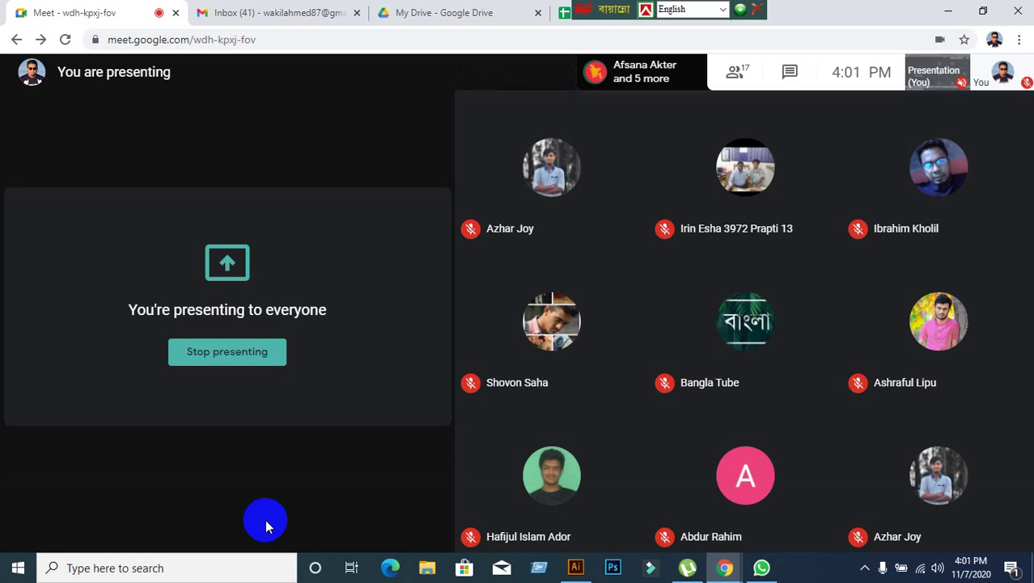
{"action": "left_click", "coordinate": [475, 537]}
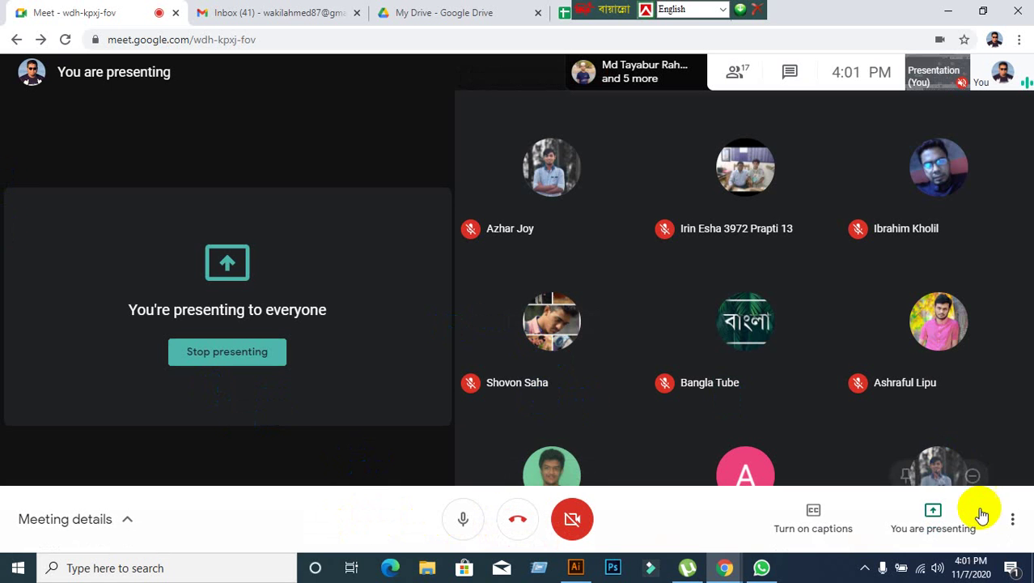
{"action": "left_click", "coordinate": [953, 513]}
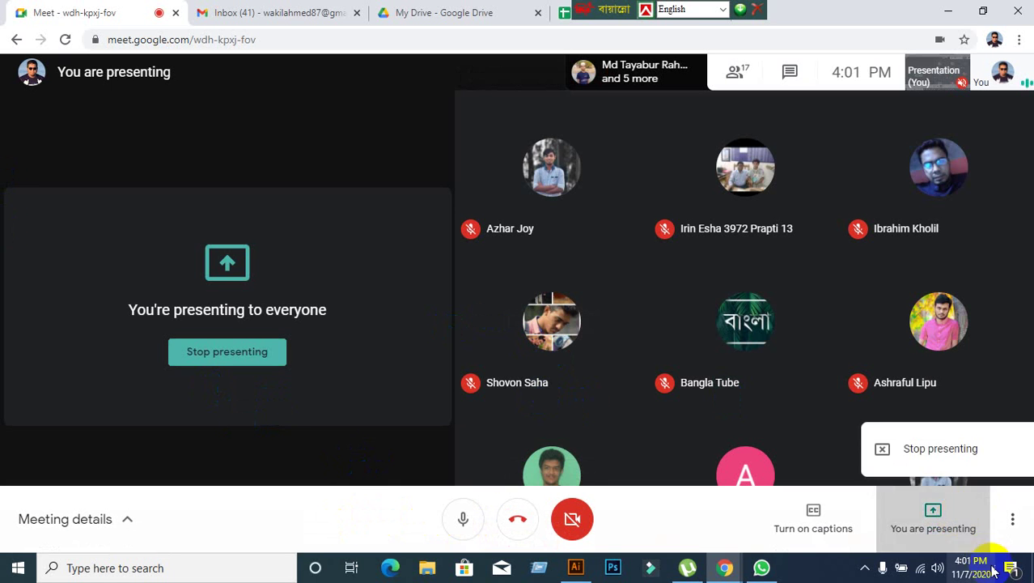
{"action": "left_click", "coordinate": [954, 455]}
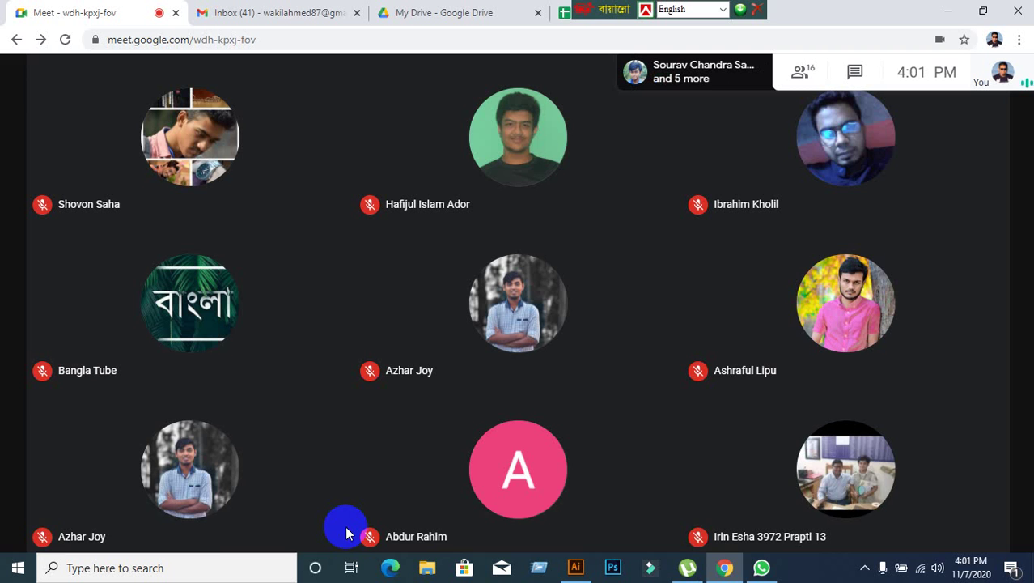
Mute the meeting microphone two times, turning it back on after each.
{"action": "left_click", "coordinate": [474, 525]}
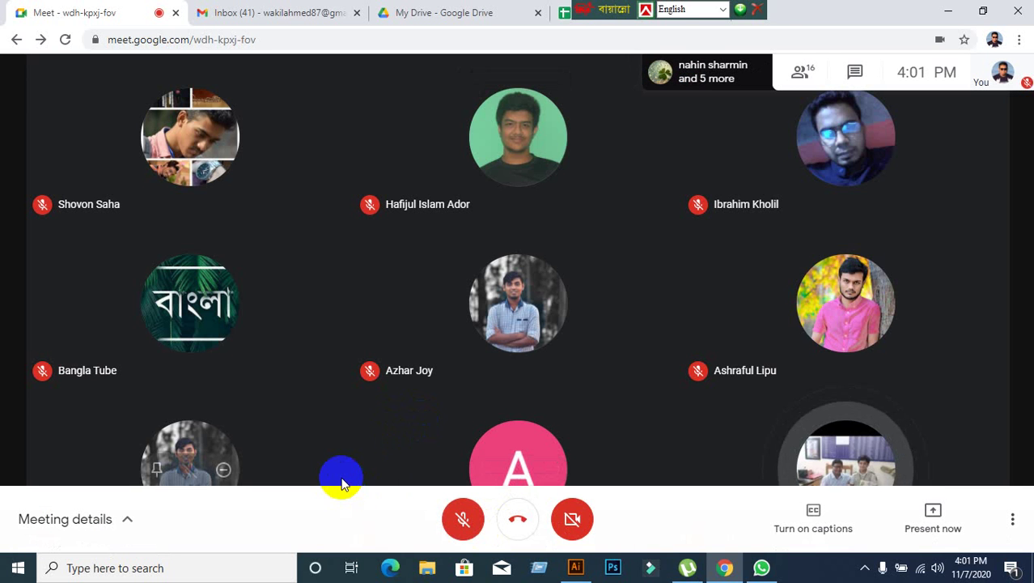
{"action": "left_click", "coordinate": [450, 522]}
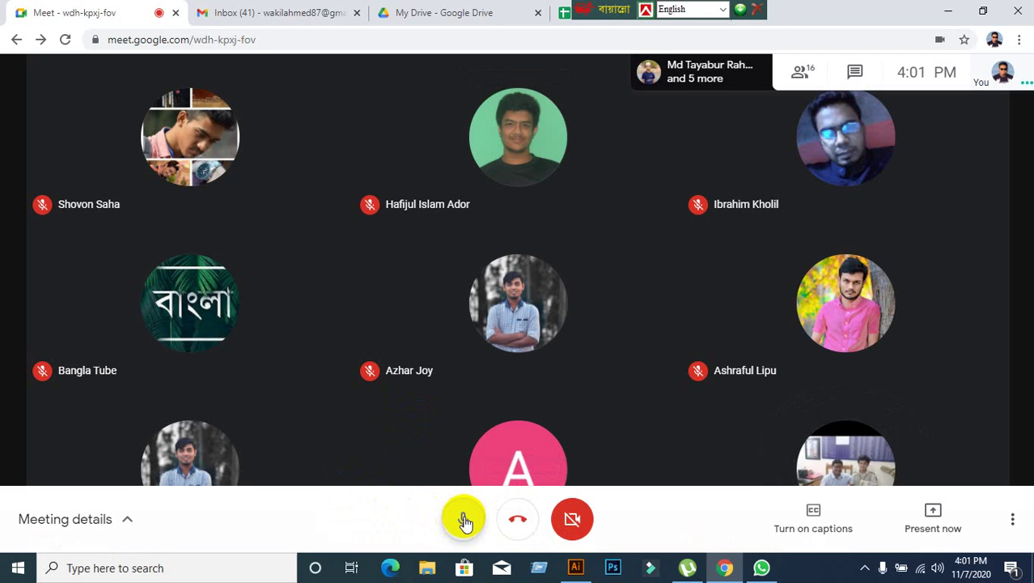
{"action": "left_click", "coordinate": [465, 520]}
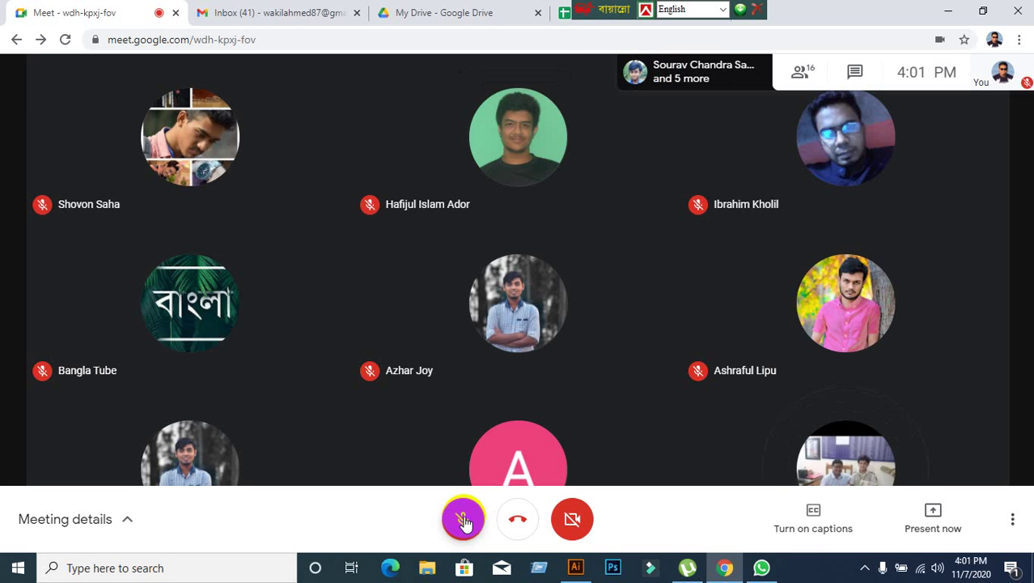
{"action": "left_click", "coordinate": [463, 522]}
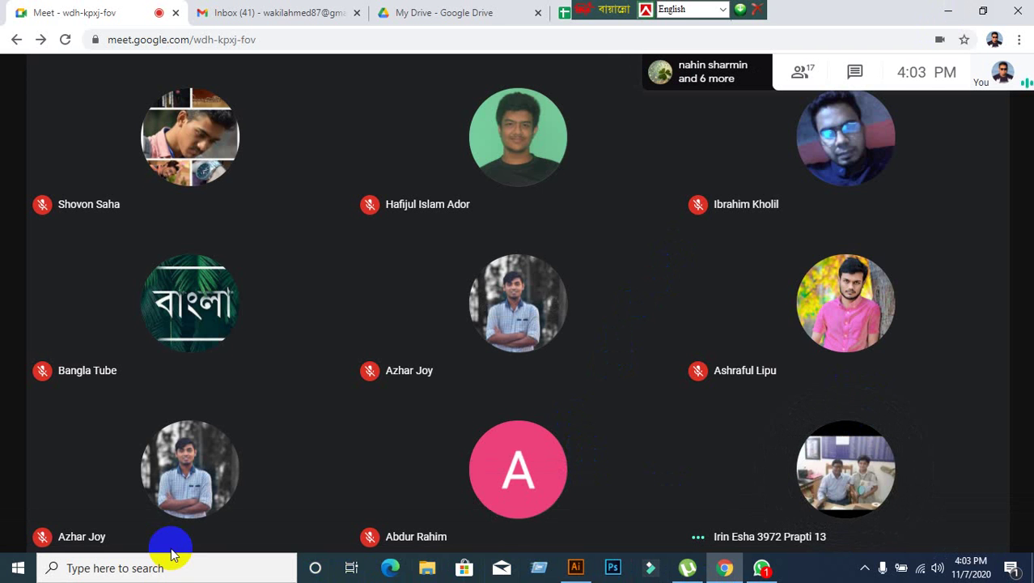
Shift the floating keyboard-language toolbar off the attendance spreadsheet's browser tab, return to the meeting, and shift the toolbar back.
{"action": "mouse_move", "coordinate": [237, 429]}
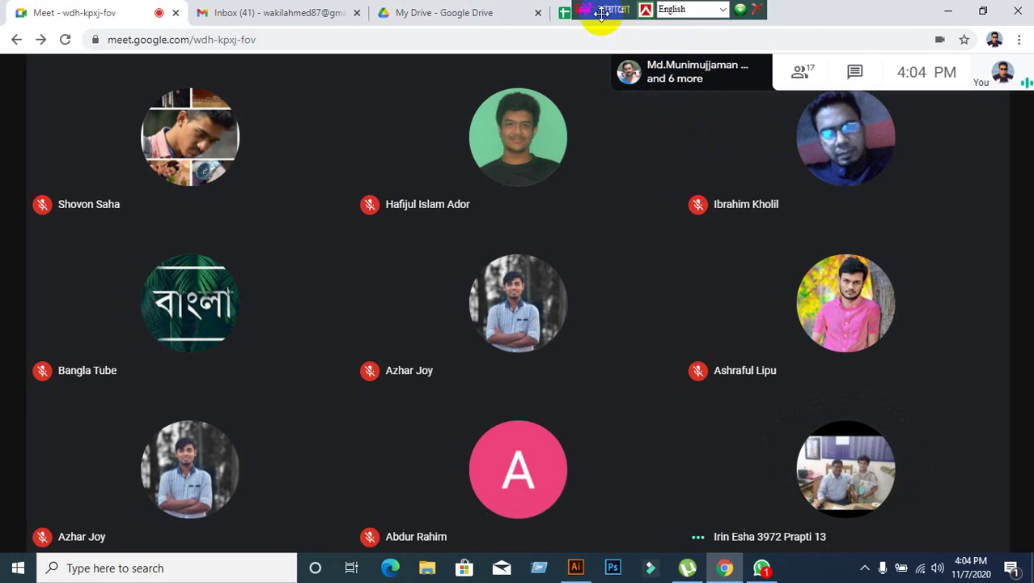
{"action": "left_click_drag", "start_coordinate": [601, 13], "coordinate": [826, 13]}
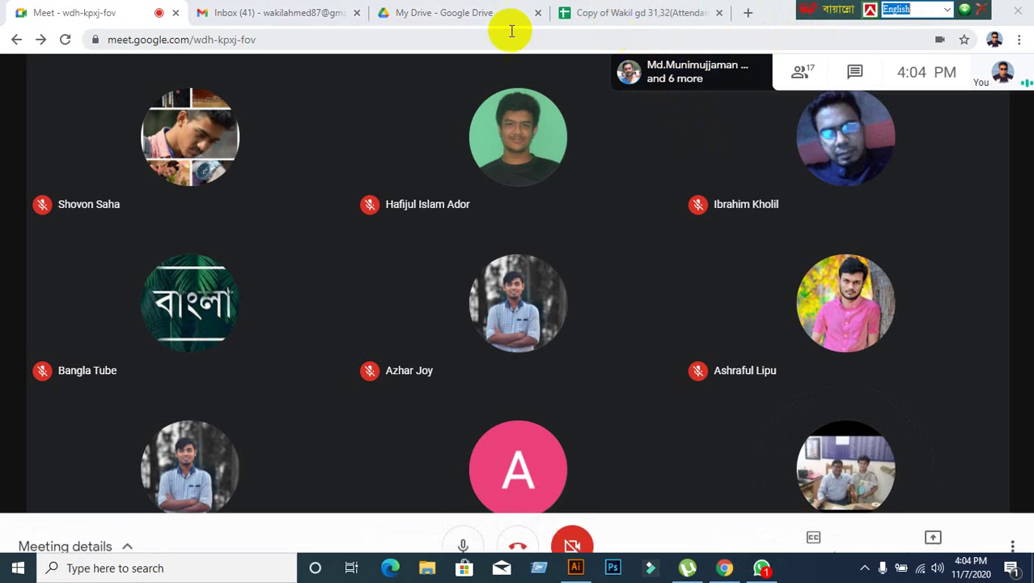
{"action": "left_click", "coordinate": [235, 14]}
{"action": "left_click", "coordinate": [162, 15]}
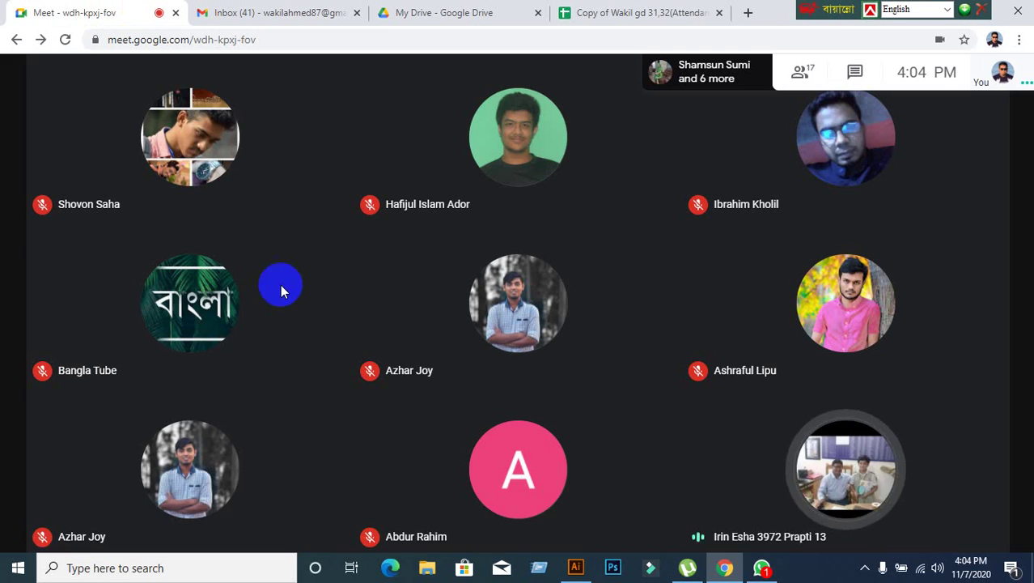
{"action": "mouse_move", "coordinate": [268, 275]}
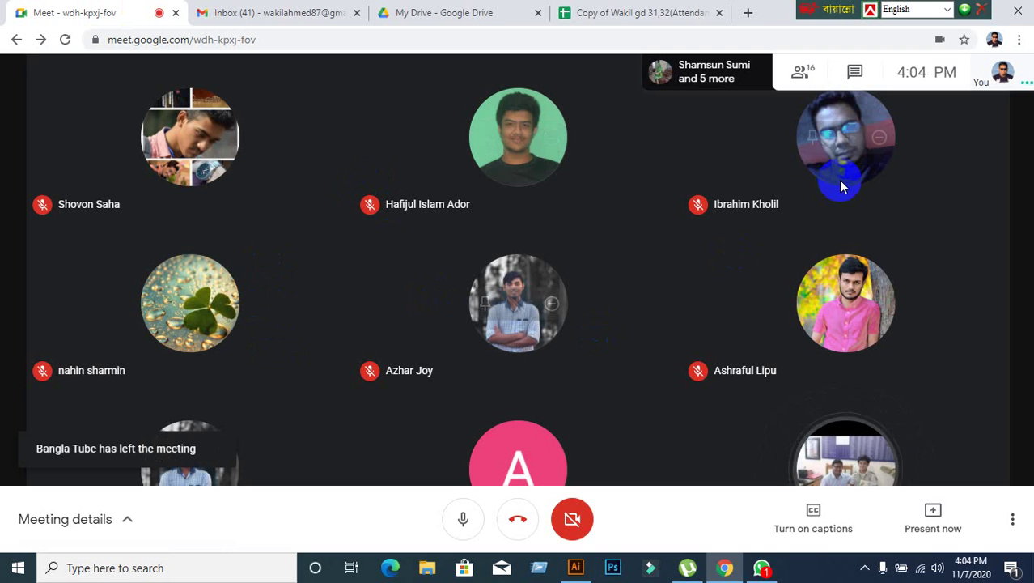
{"action": "left_click_drag", "start_coordinate": [844, 8], "coordinate": [581, 8]}
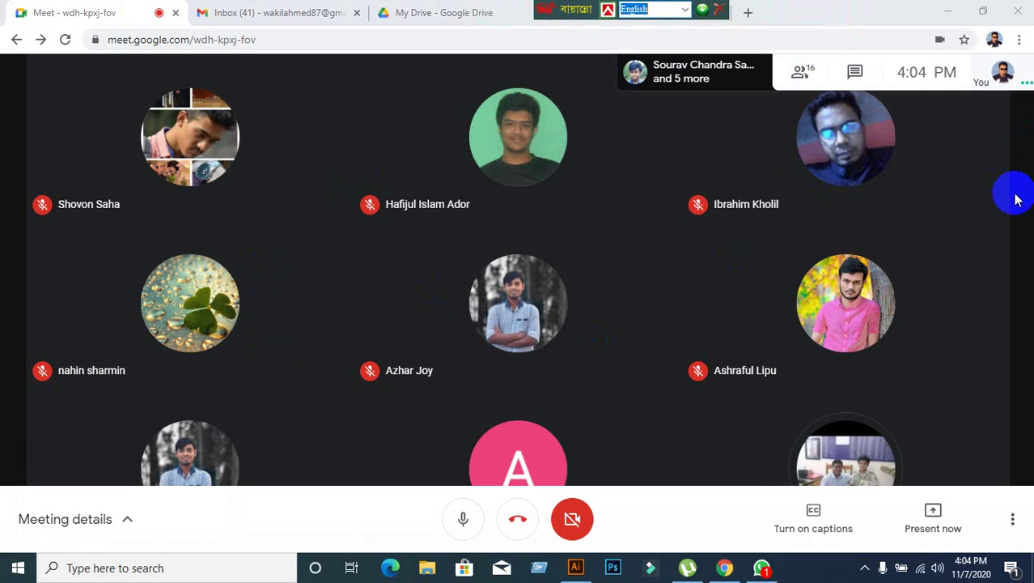
Switch to Google Drive, clear the floating keyboard-language toolbar off the browser tabs, and bring up the attendance spreadsheet.
{"action": "mouse_move", "coordinate": [759, 469]}
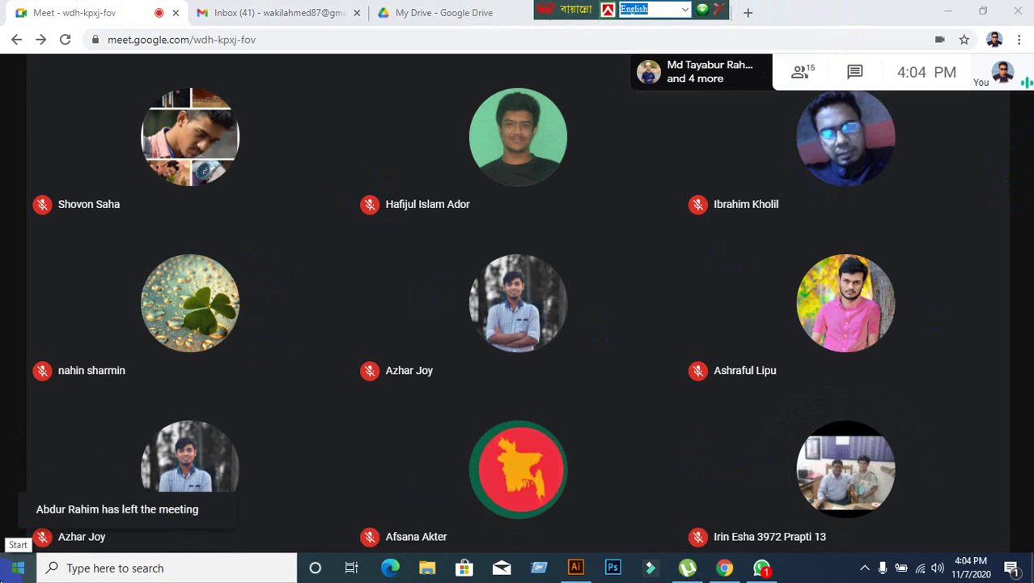
{"action": "mouse_move", "coordinate": [246, 445]}
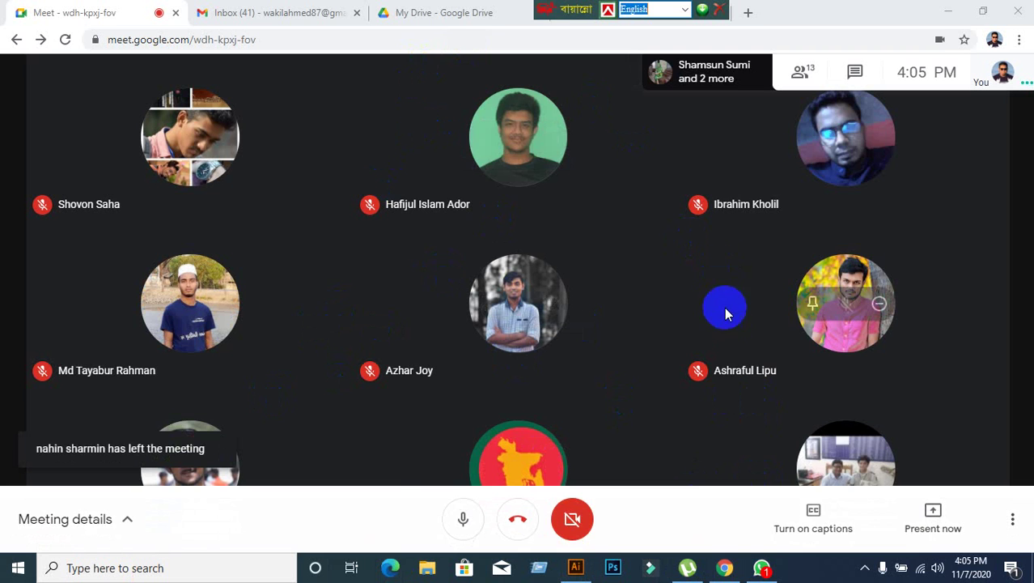
{"action": "left_click", "coordinate": [451, 16]}
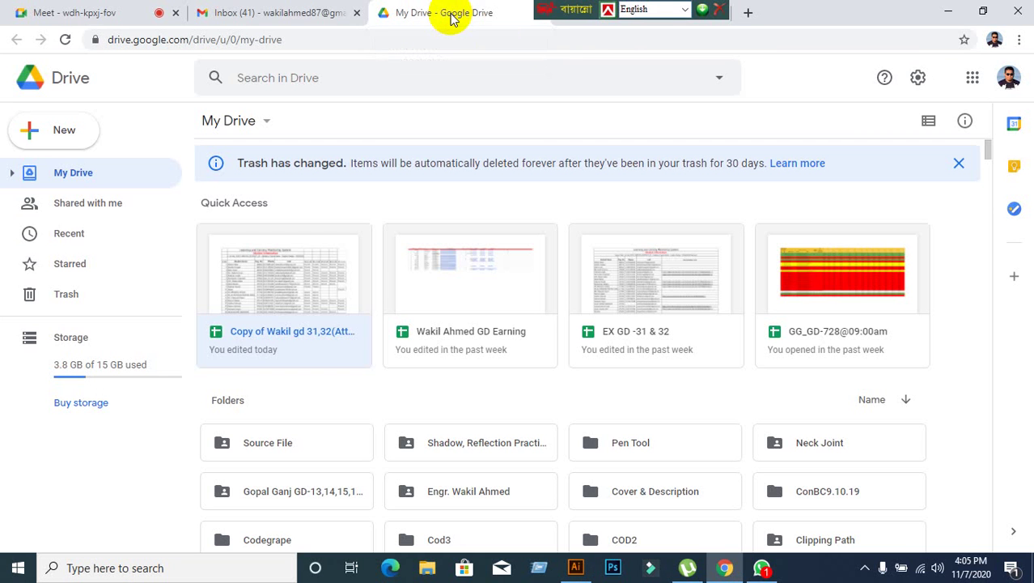
{"action": "left_click_drag", "start_coordinate": [565, 9], "coordinate": [924, 8]}
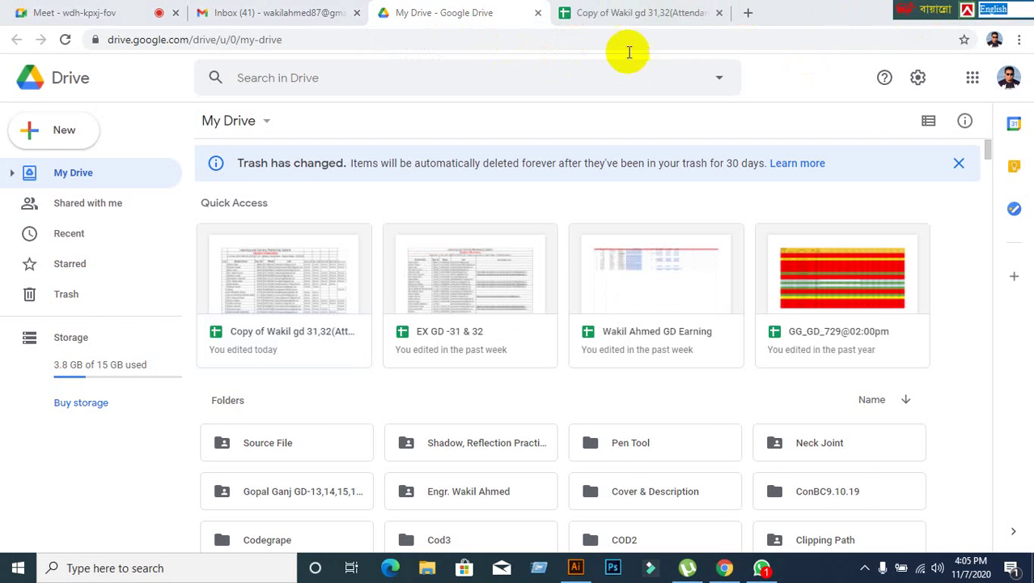
{"action": "left_click", "coordinate": [632, 23]}
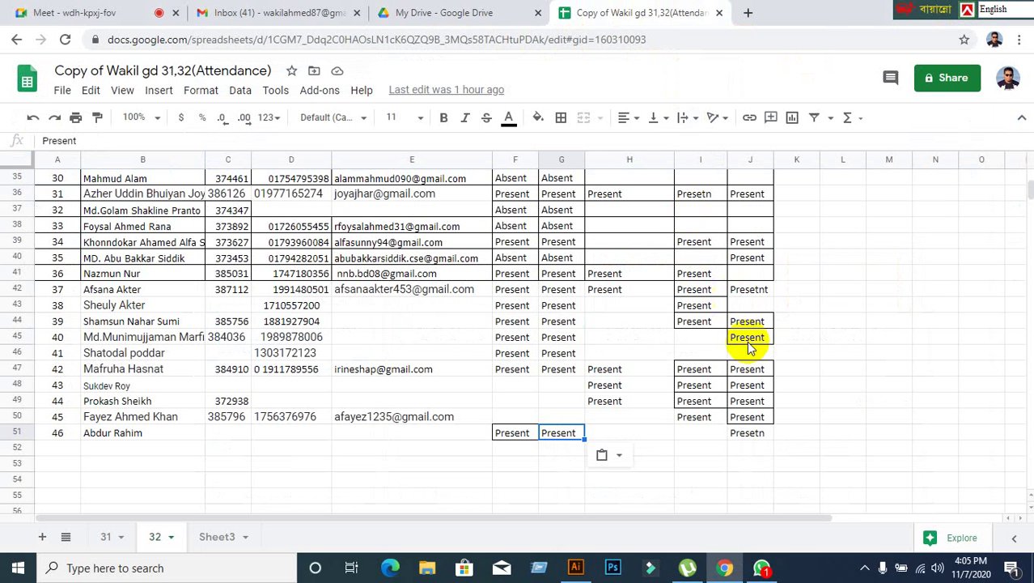
Review the students' attendance records on sheet 32 from the last rows to the header, and close the spreadsheet.
{"action": "left_click", "coordinate": [901, 434]}
{"action": "scroll", "coordinate": [736, 434], "scroll_direction": "up", "scroll_amount": 6}
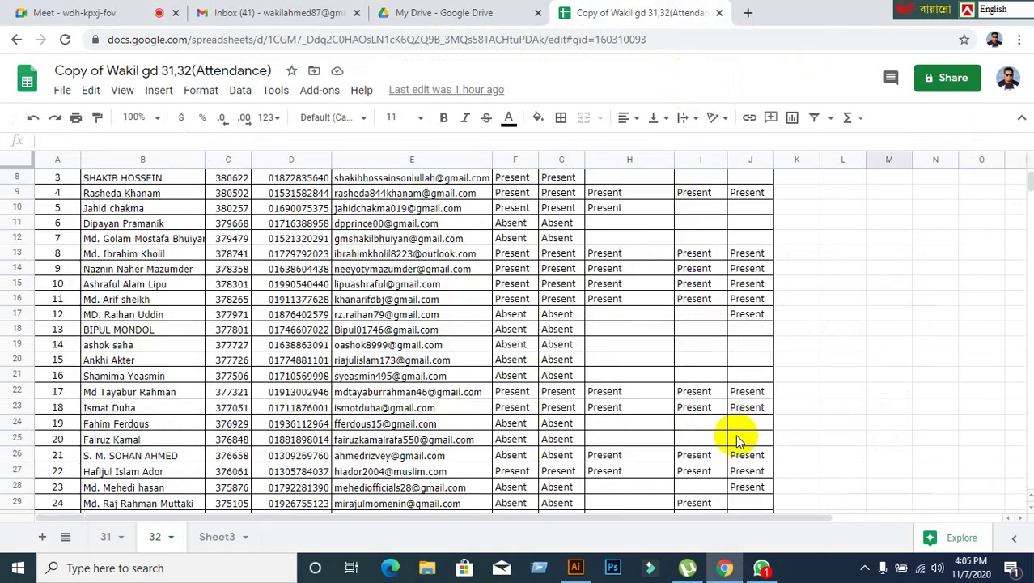
{"action": "scroll", "coordinate": [736, 434], "scroll_direction": "up", "scroll_amount": 2}
{"action": "scroll", "coordinate": [736, 439], "scroll_direction": "down", "scroll_amount": 12}
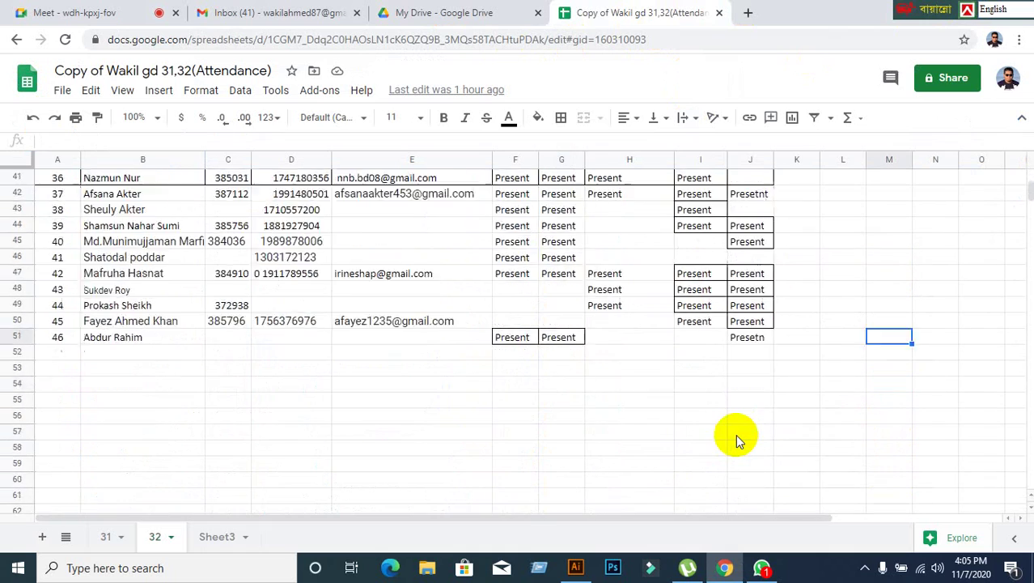
{"action": "scroll", "coordinate": [736, 440], "scroll_direction": "up", "scroll_amount": 12}
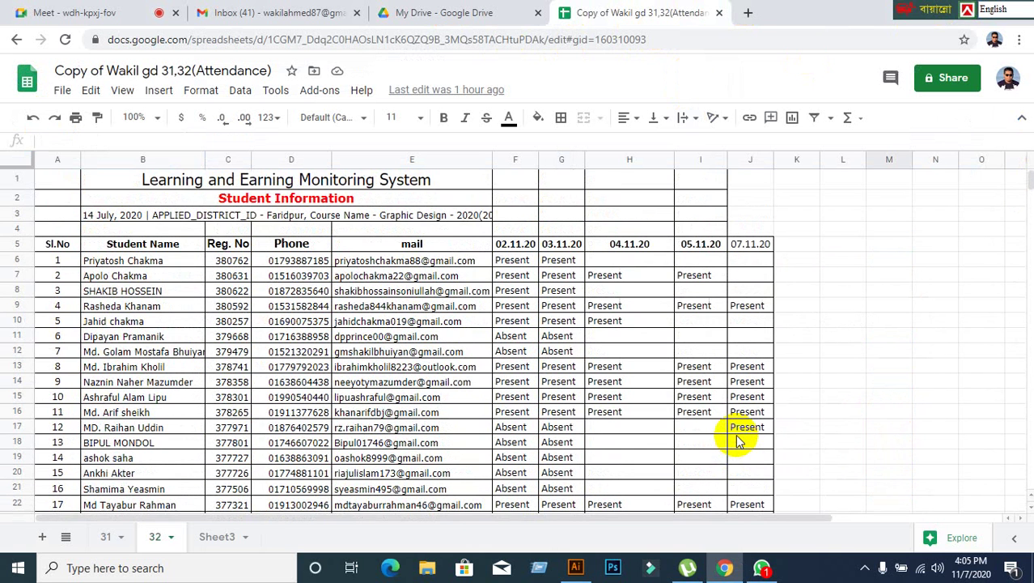
{"action": "left_click", "coordinate": [719, 13]}
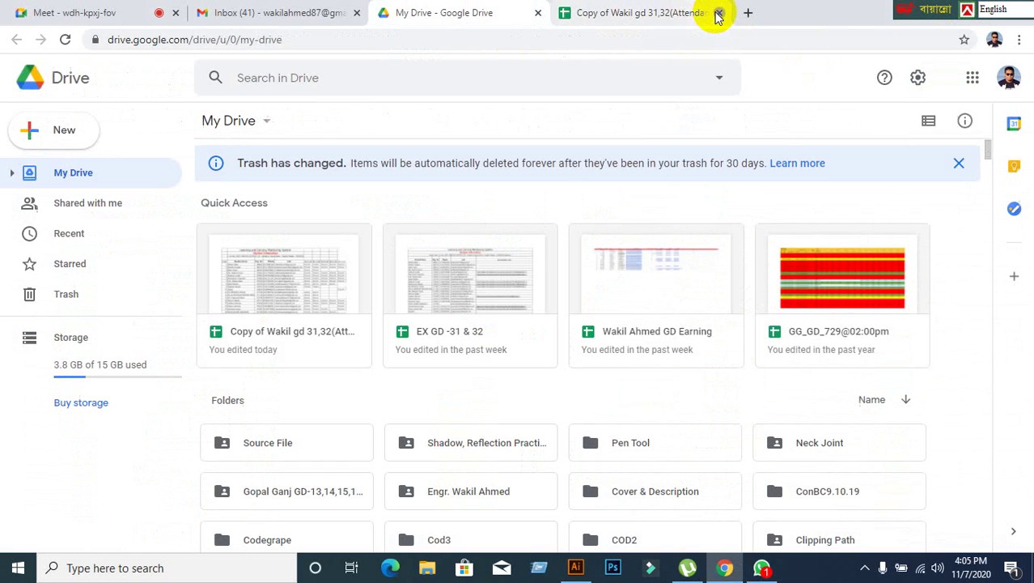
Close the Google Drive and Gmail inbox pages in the browser, leaving only the Google Meet class open.
{"action": "left_click", "coordinate": [537, 16]}
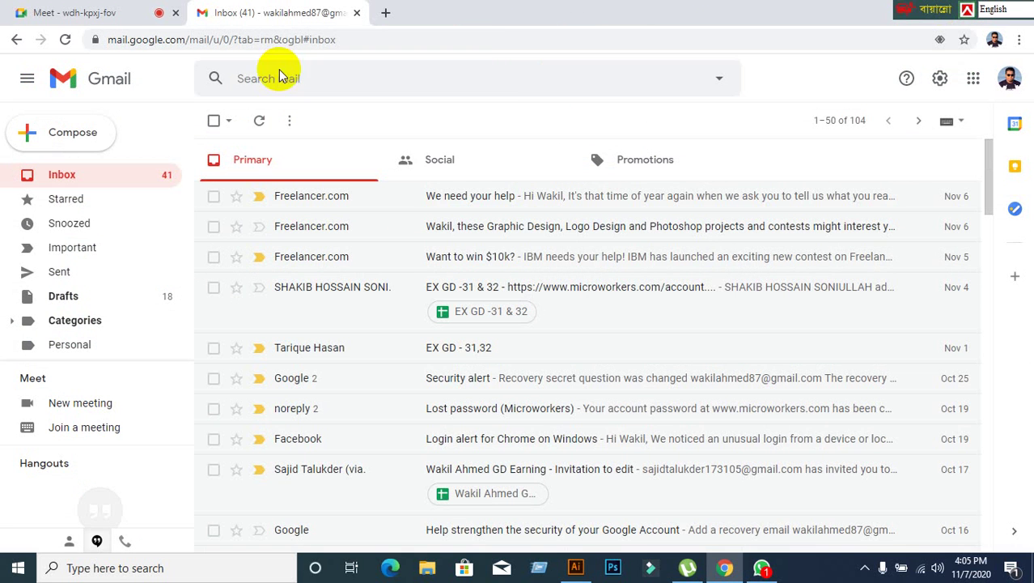
{"action": "key", "text": "ctrl+shift+Tab"}
{"action": "left_click", "coordinate": [286, 13]}
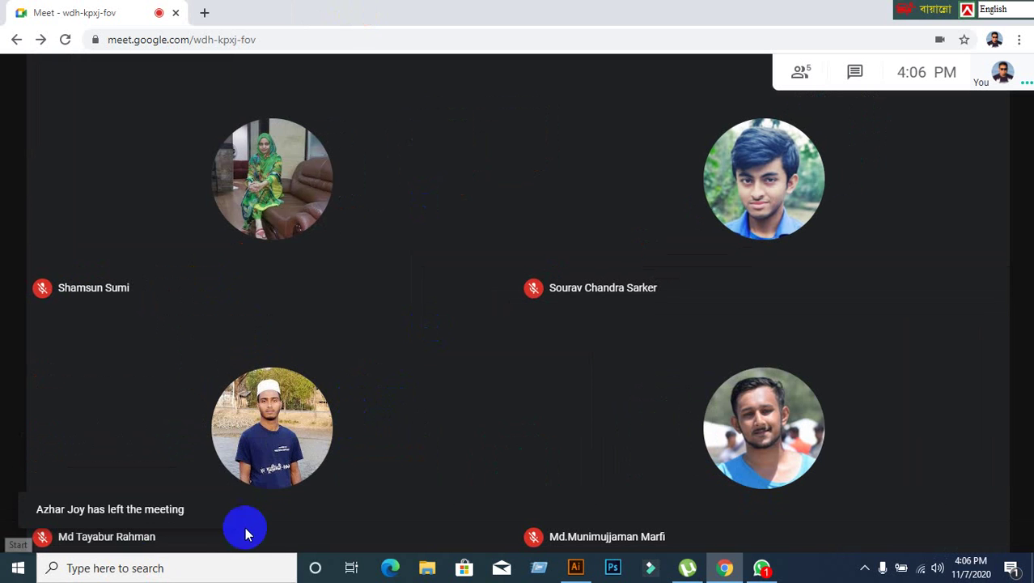
Switch to WhatsApp, open the student's chat with the unread message about downloading Illustrator and Photoshop, and reply "ok".
{"action": "left_click", "coordinate": [768, 569]}
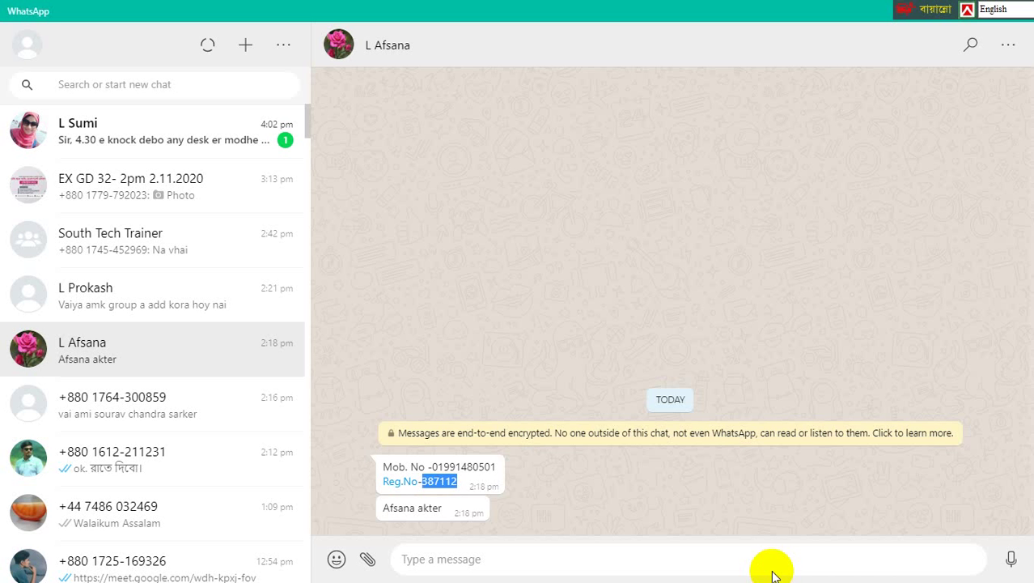
{"action": "left_click", "coordinate": [196, 148]}
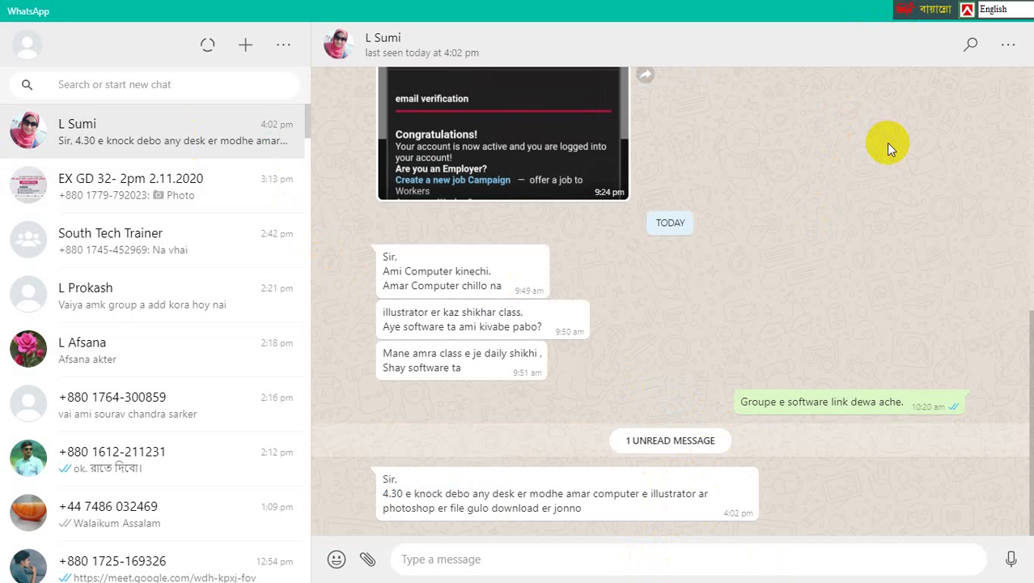
{"action": "type", "text": "ok"}
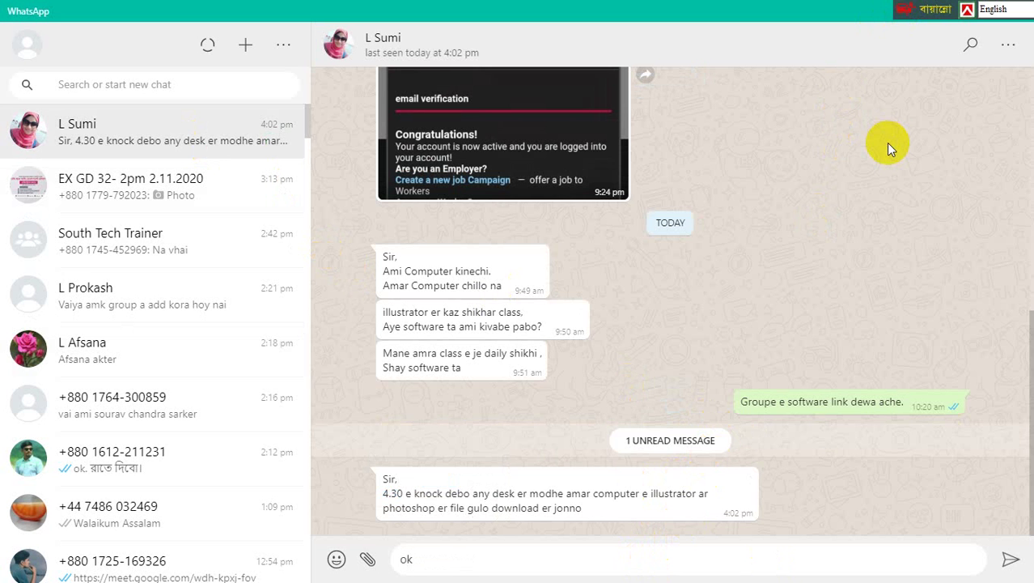
{"action": "key", "text": "Return"}
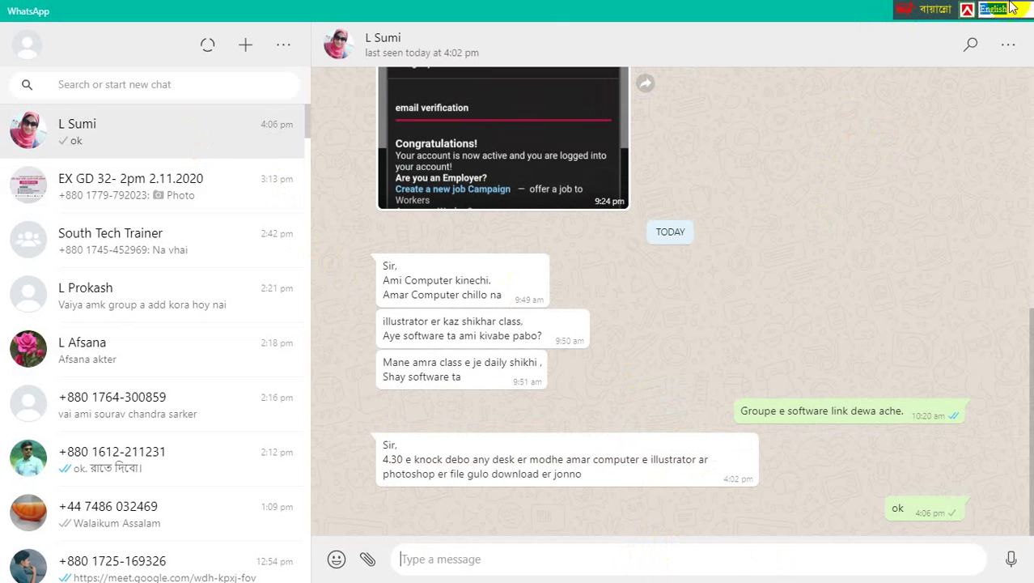
Move the floating keyboard-language toolbar clear of the window controls, and minimize WhatsApp, the meeting browser and Illustrator to show the desktop.
{"action": "left_click", "coordinate": [935, 9]}
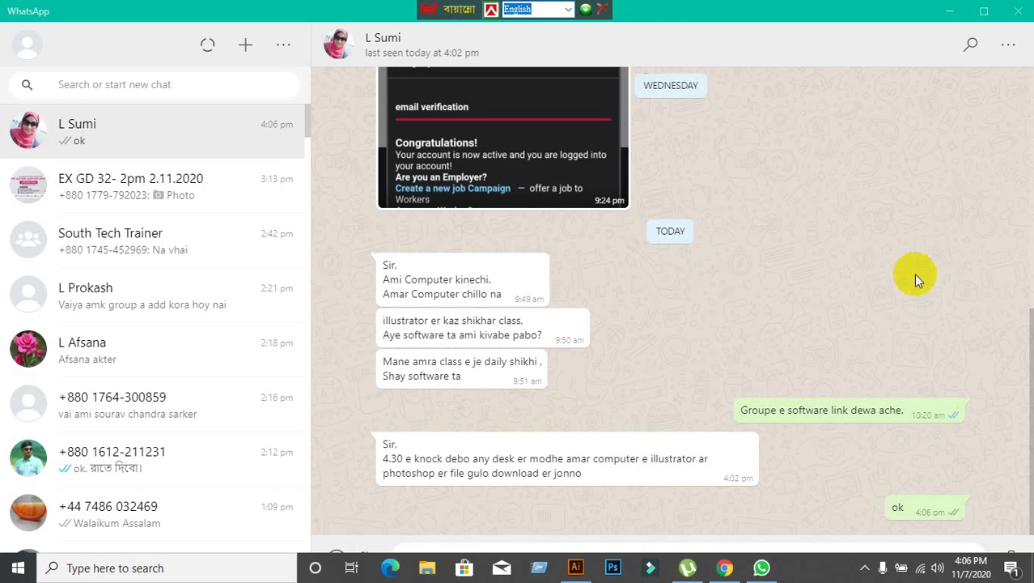
{"action": "left_click", "coordinate": [949, 11]}
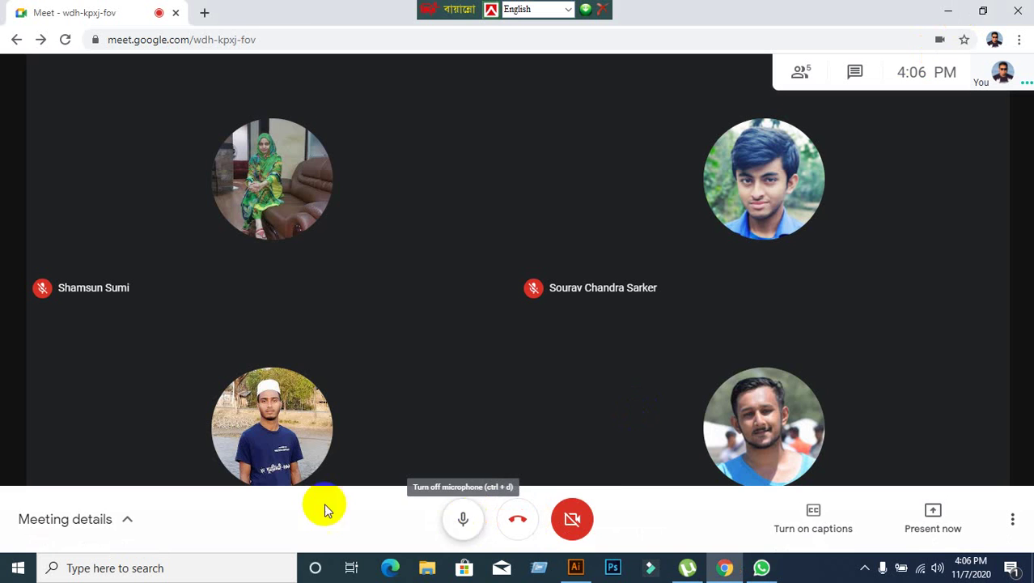
{"action": "left_click", "coordinate": [782, 337]}
{"action": "left_click", "coordinate": [949, 11]}
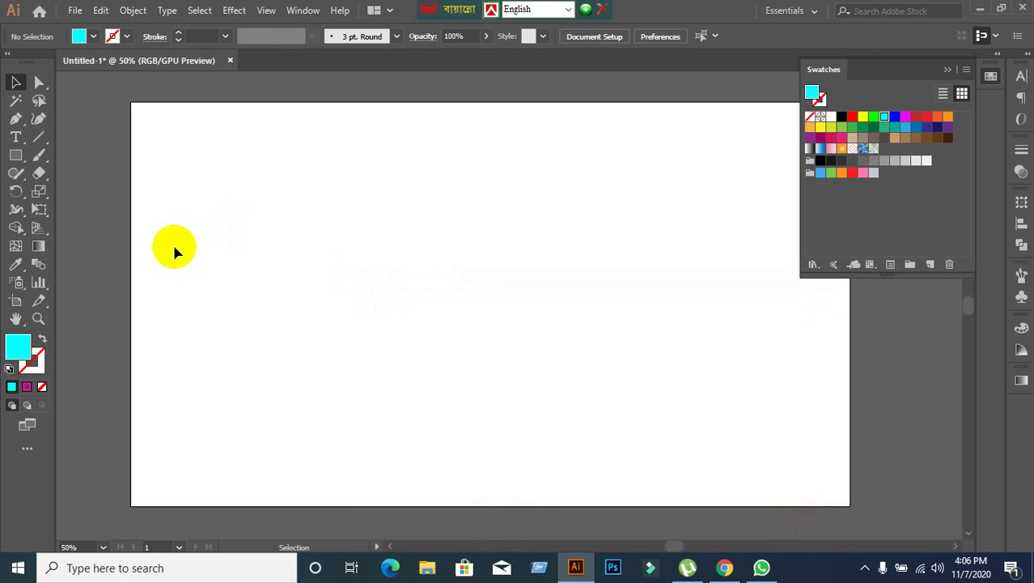
{"action": "left_click", "coordinate": [981, 8]}
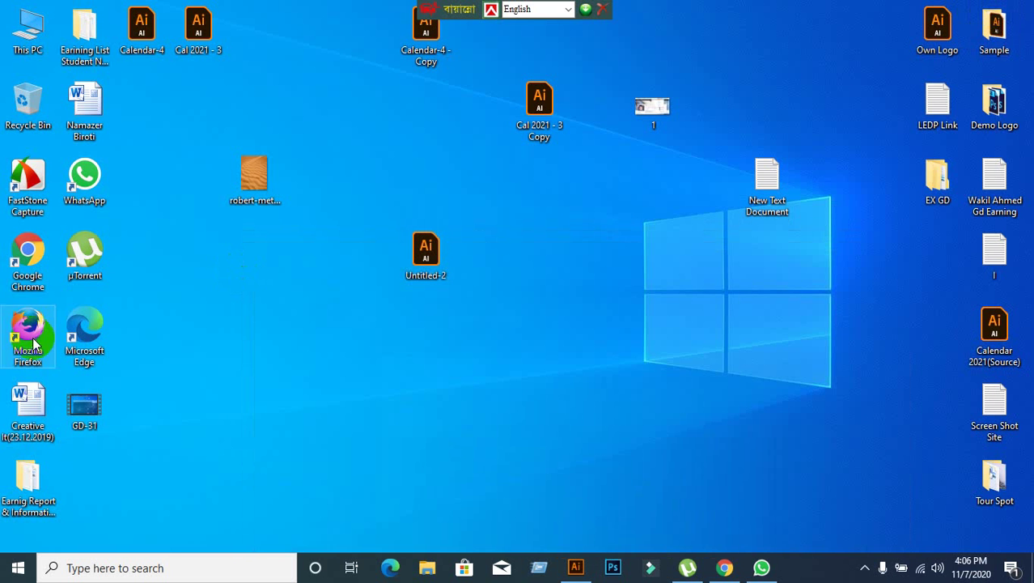